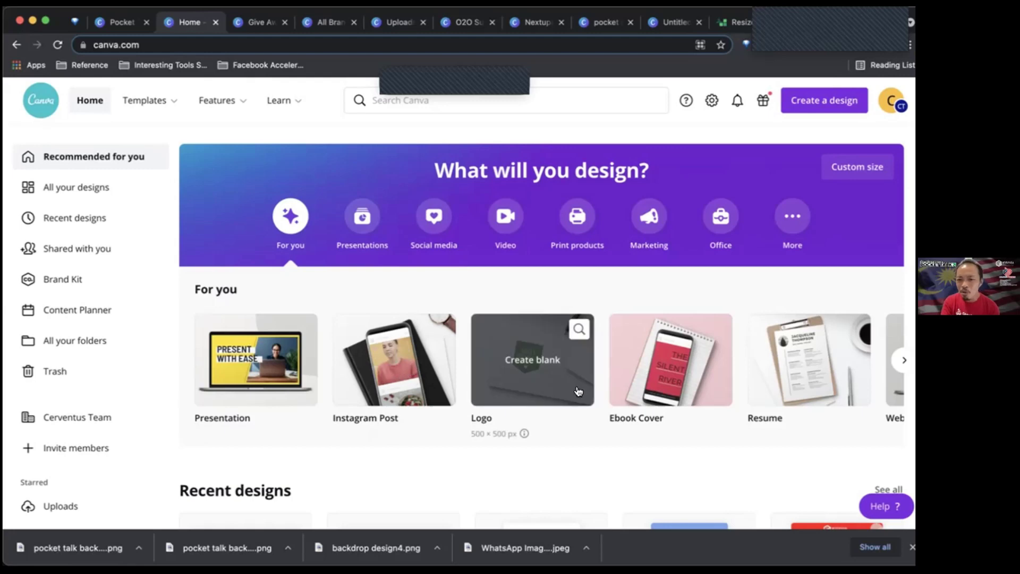
Step: Search the design types for "a4 b", look through the suggestions, and clear the search
scroll(730, 414, down, 3)
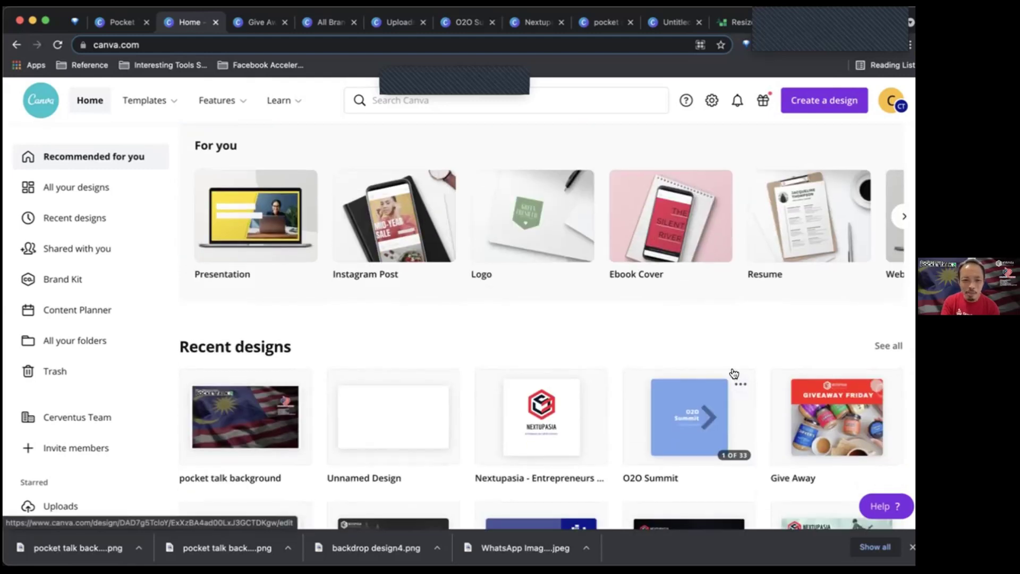
scroll(449, 305, up, 4)
scroll(449, 305, down, 1)
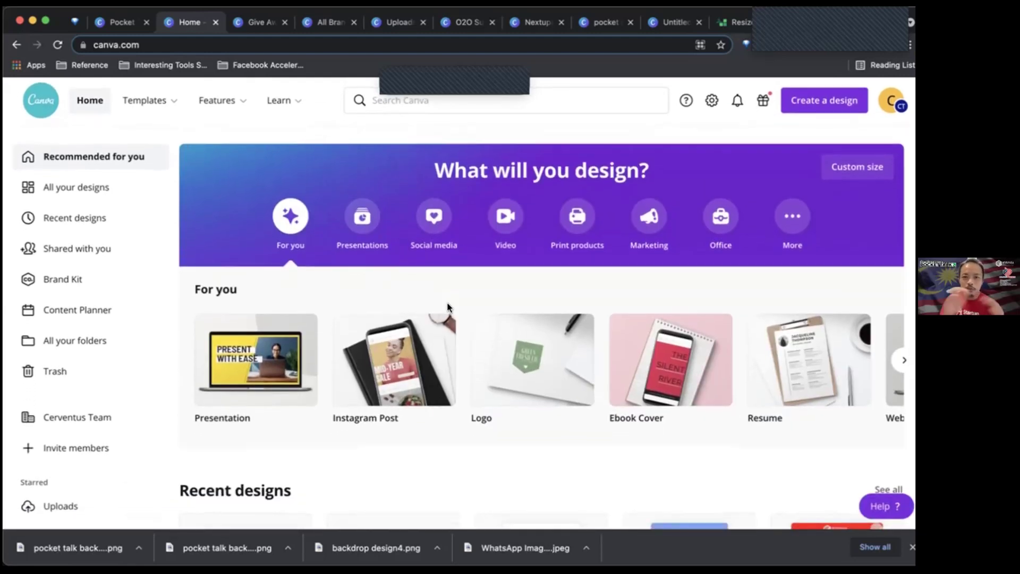
click(408, 104)
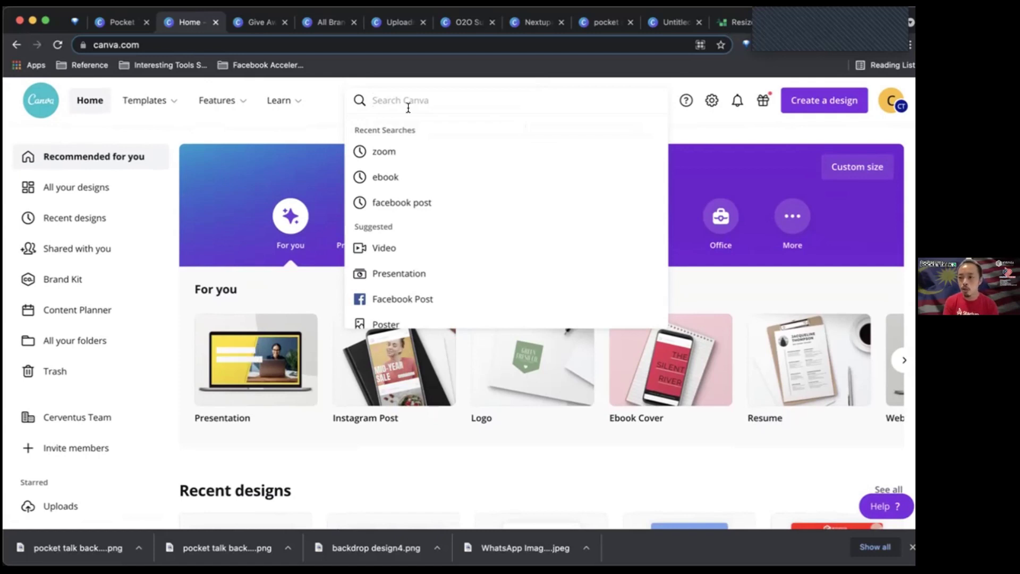
text(a4 b)
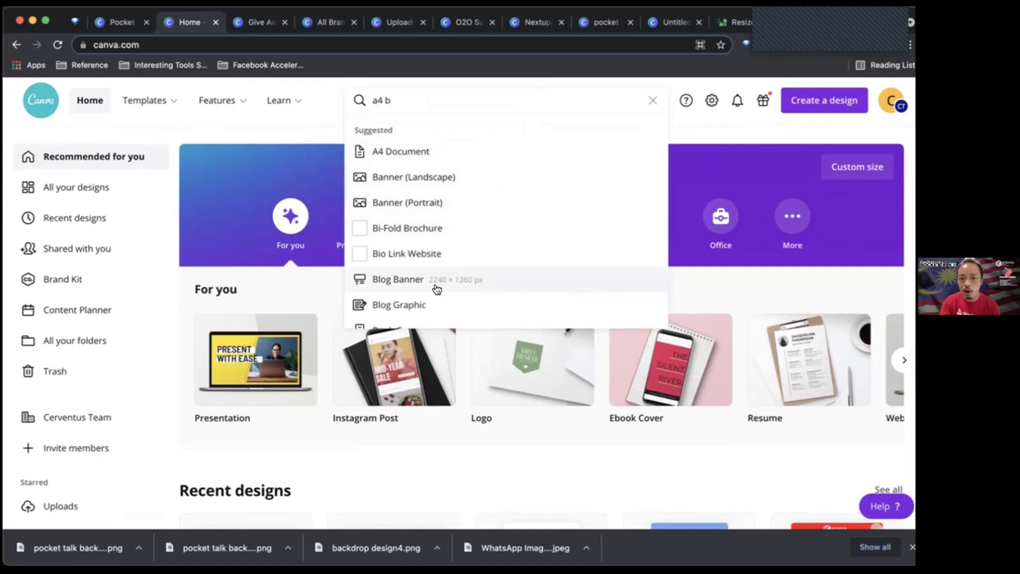
scroll(435, 287, down, 3)
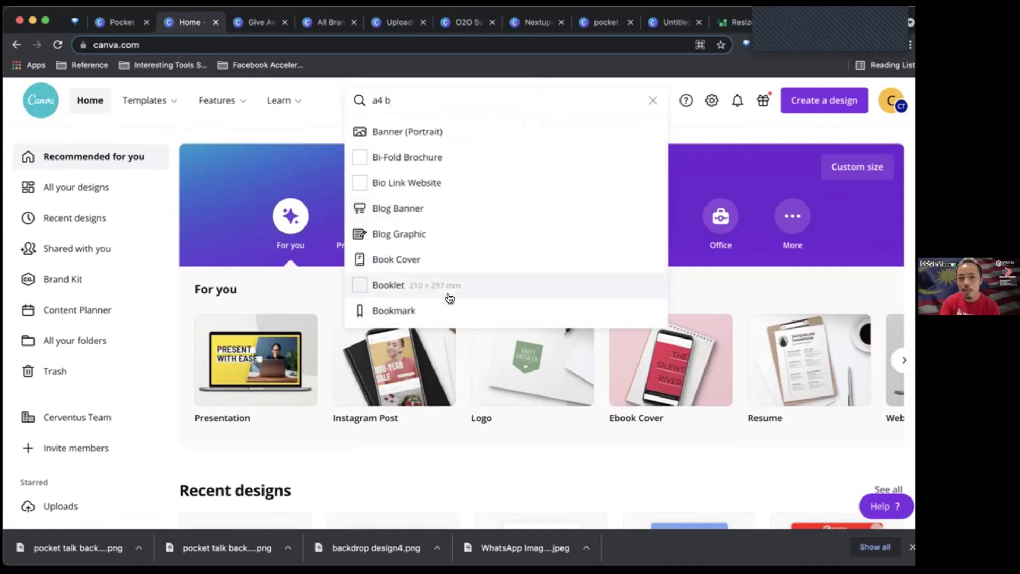
scroll(448, 265, up, 3)
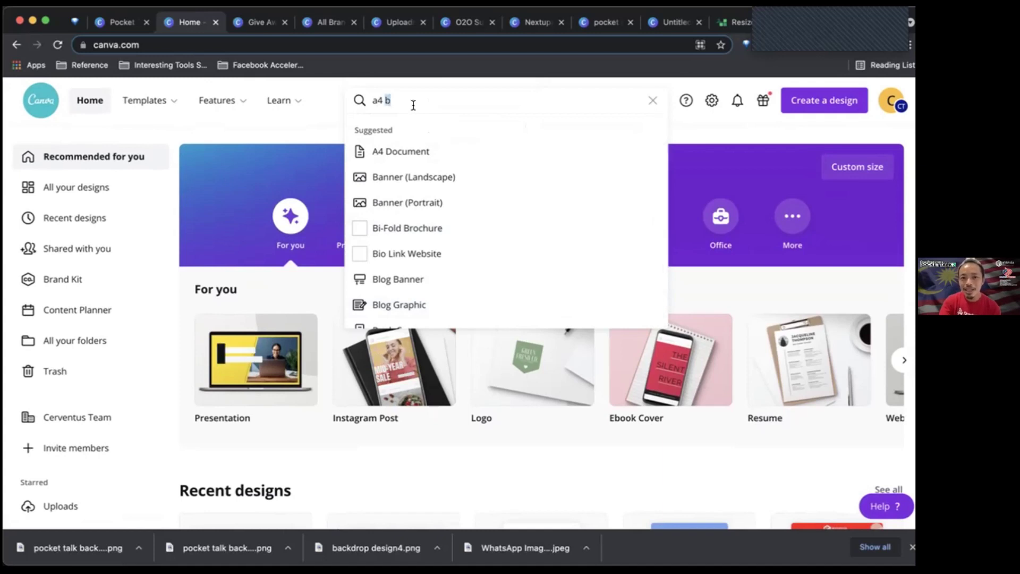
key(BackSpace)
key(BackSpace)
key(BackSpace)
key(BackSpace)
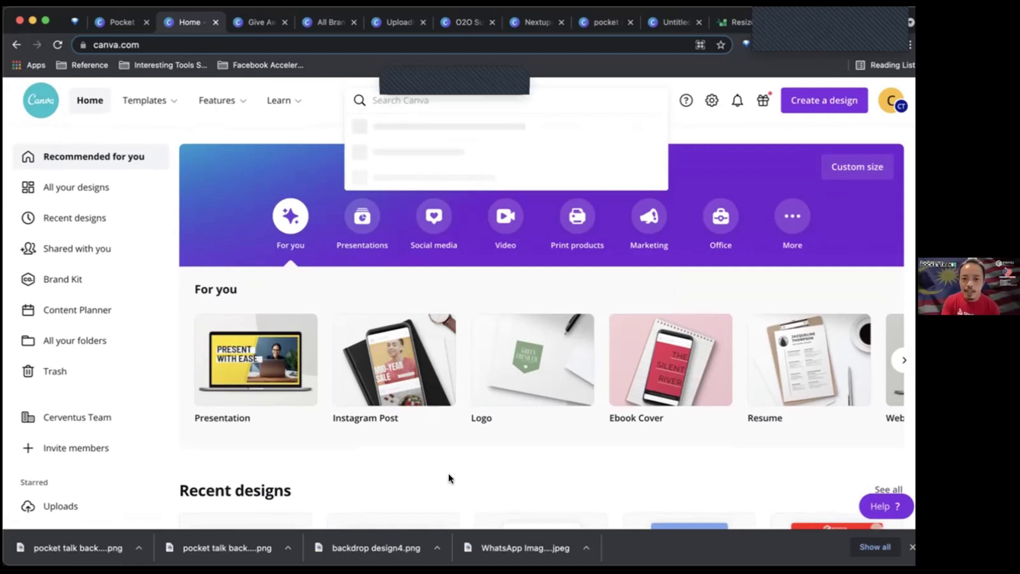
Step: Show the Social media design category and look over its popular formats
click(433, 230)
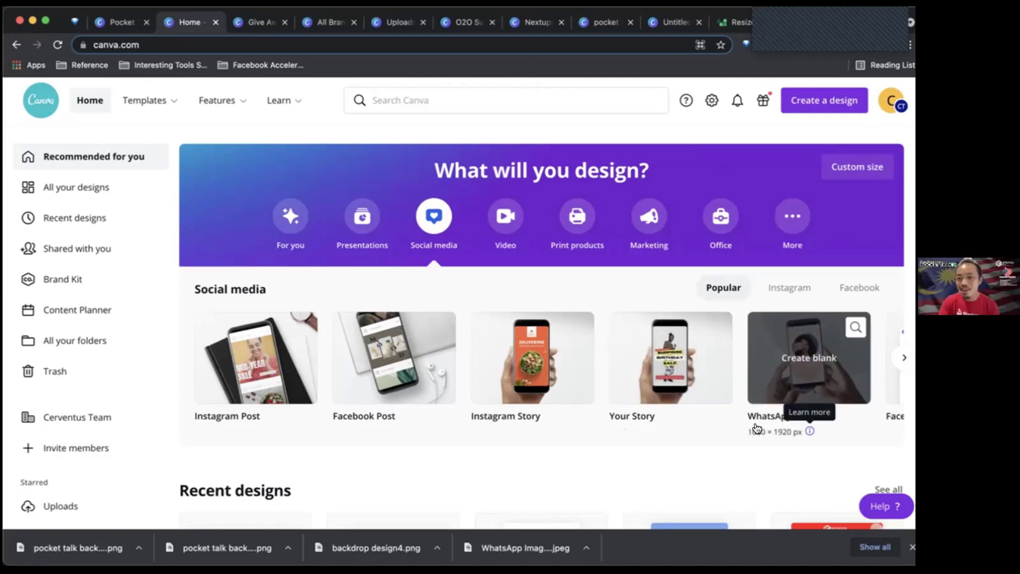
scroll(656, 406, down, 4)
scroll(657, 406, up, 4)
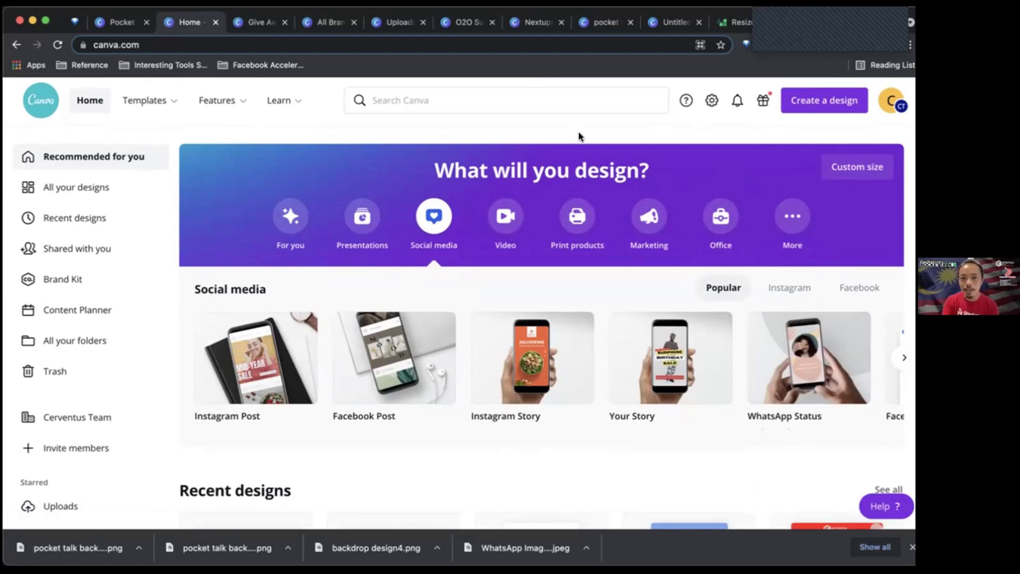
Step: Search the design types for "tik" to view the TikTok formats
click(549, 101)
text(ti)
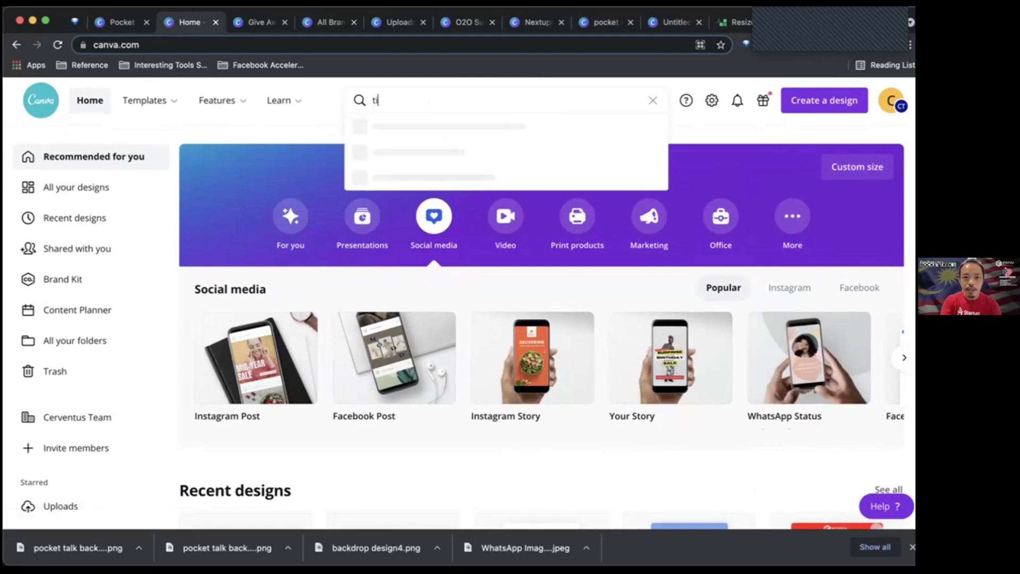
text(k)
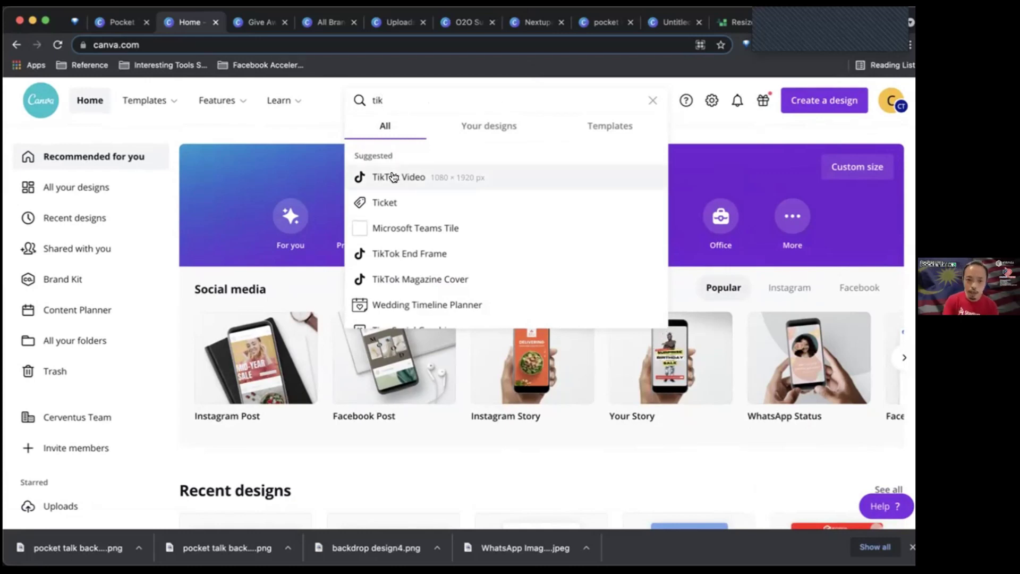
Step: Replace the search term with "youtube" to view the YouTube formats
double_click(405, 101)
text(y)
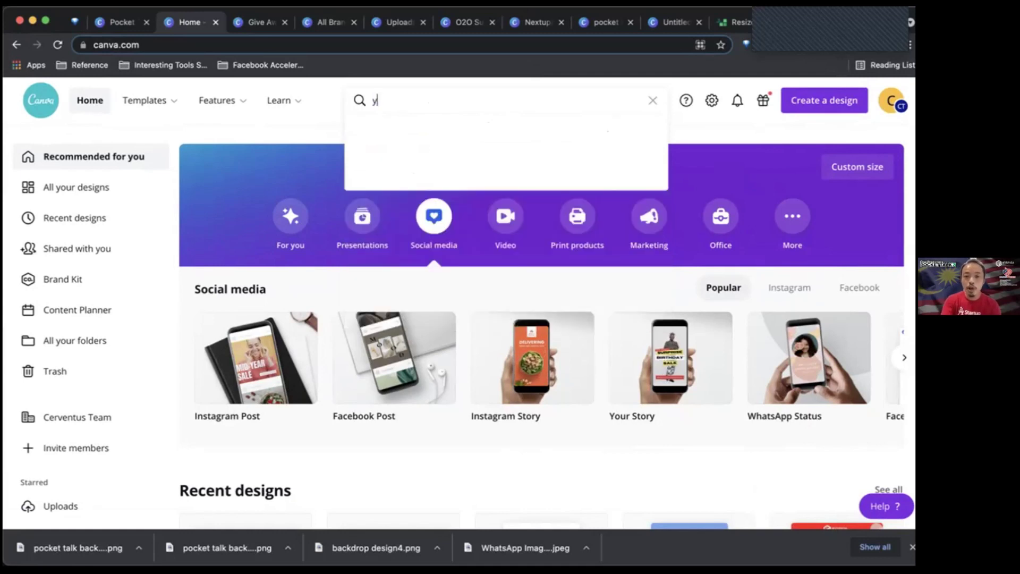
text(outube)
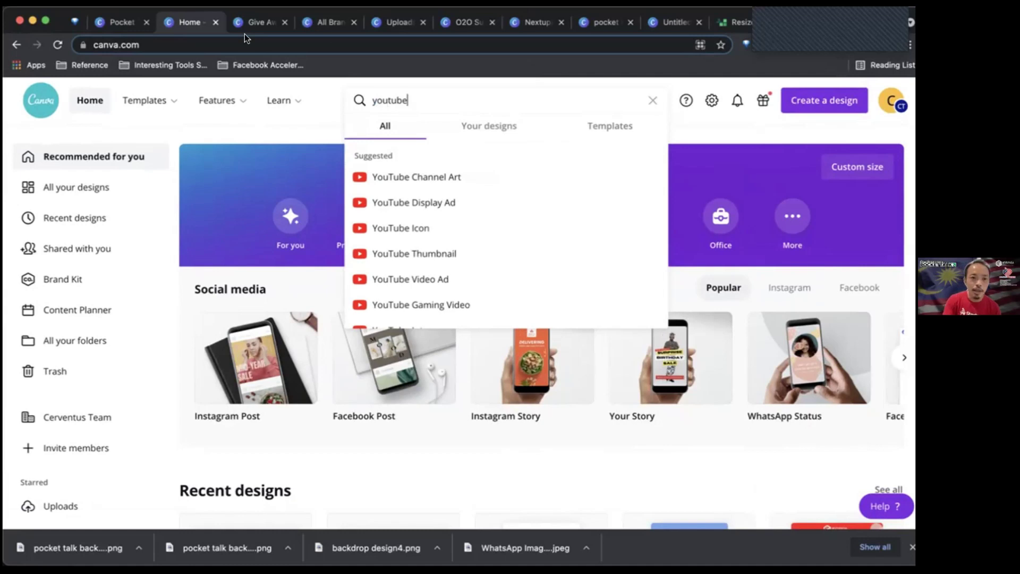
Step: Open the Nextupasia brand kit and bring its brand colors and fonts into view
mouse_move(222, 116)
mouse_move(121, 109)
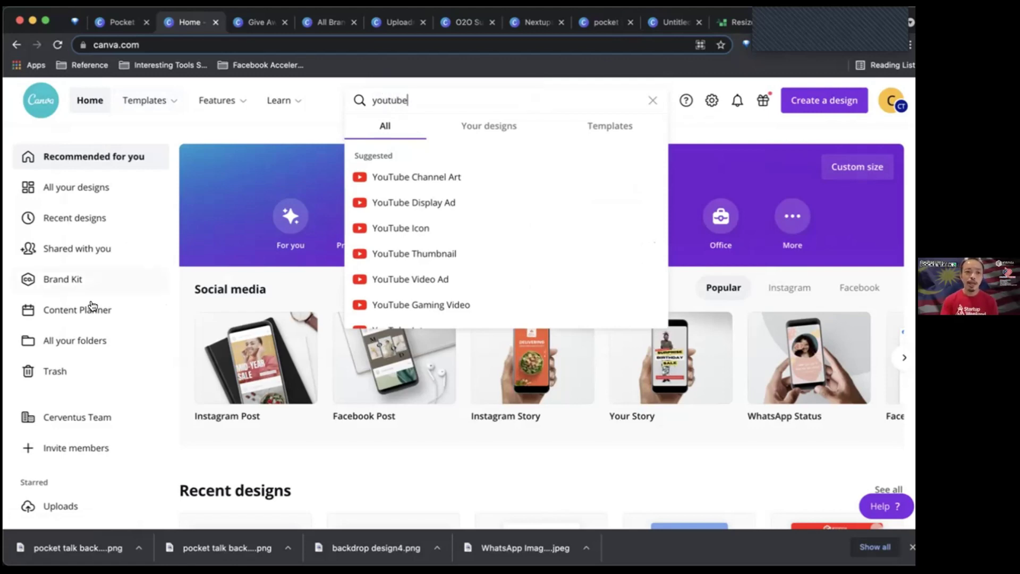
click(80, 288)
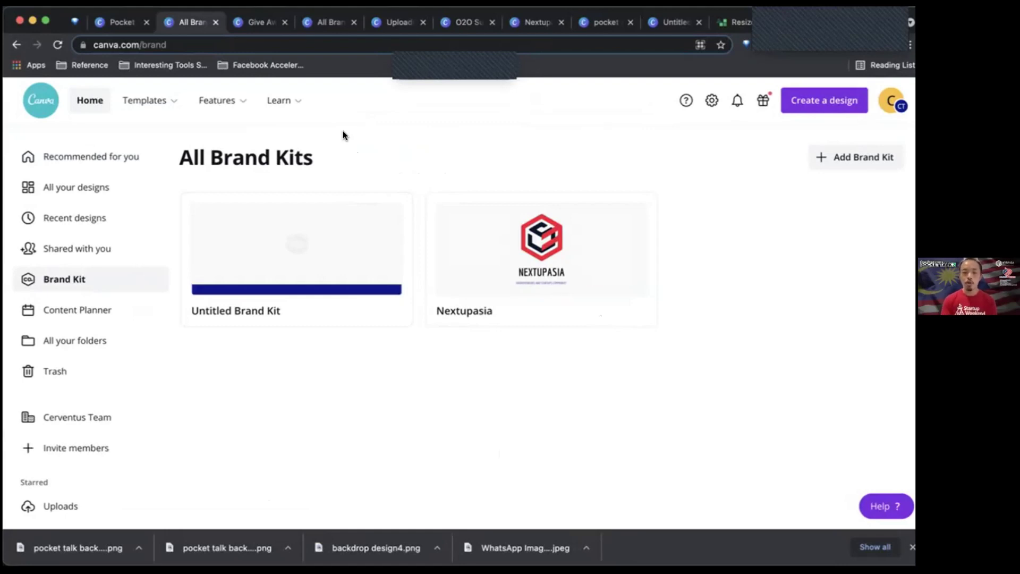
click(608, 257)
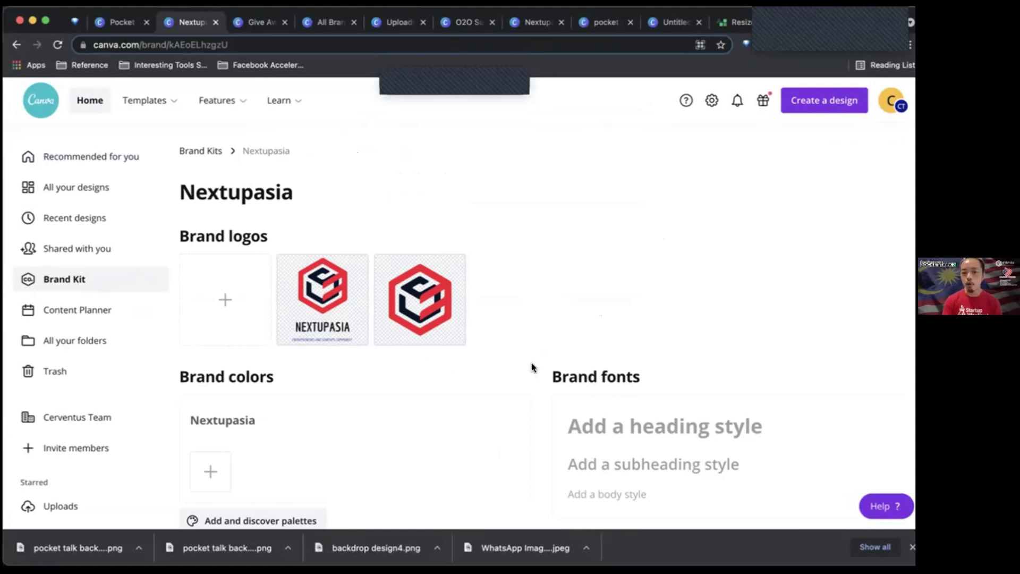
scroll(531, 363, down, 2)
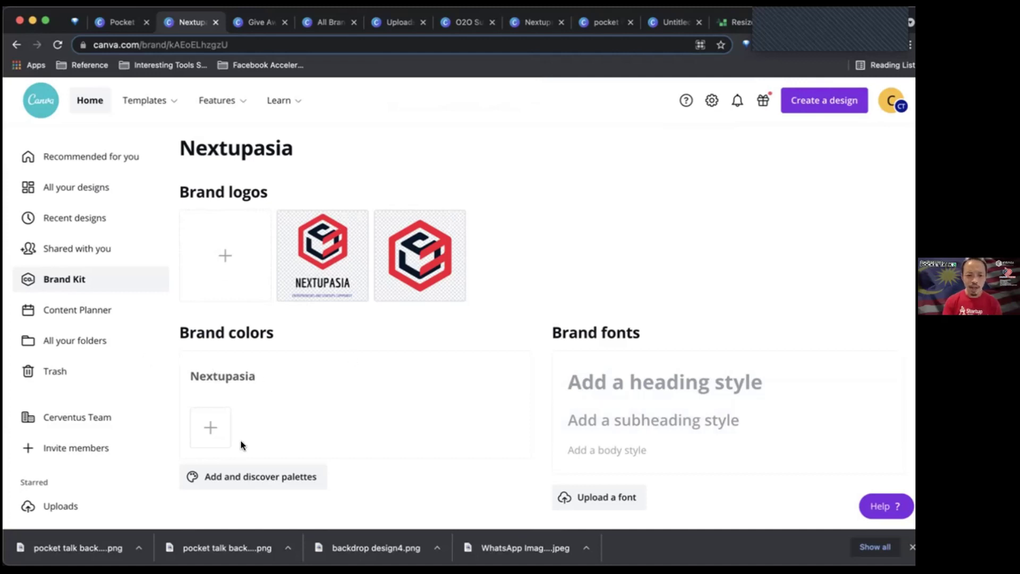
Step: Add the red #F4042E to the Nextupasia brand color palette
click(246, 476)
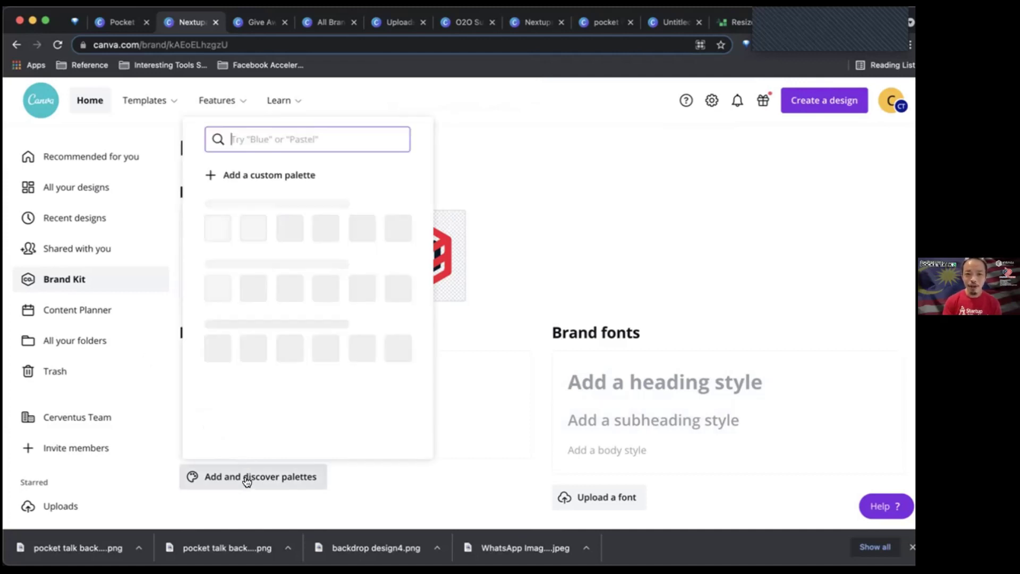
click(500, 199)
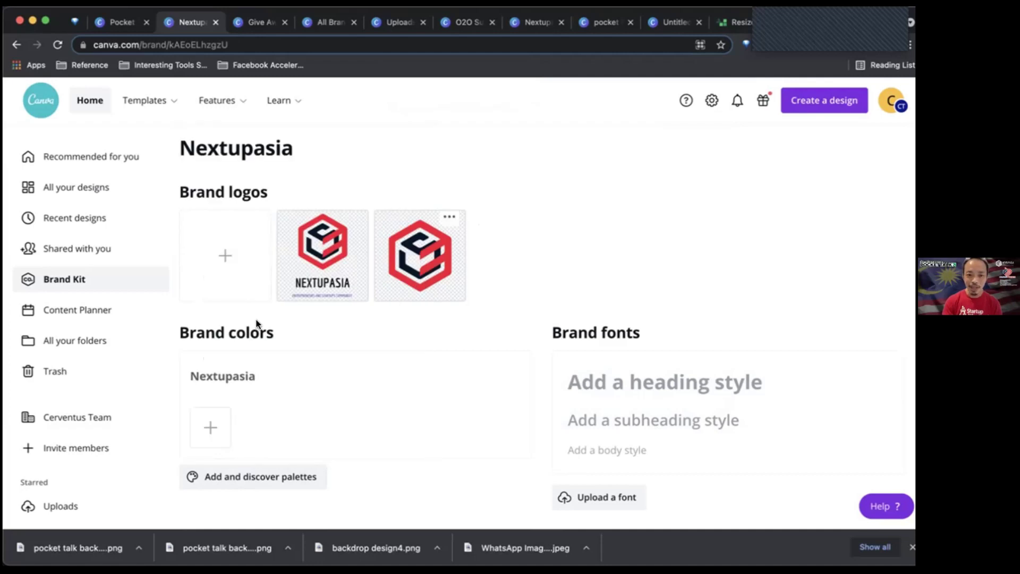
click(208, 425)
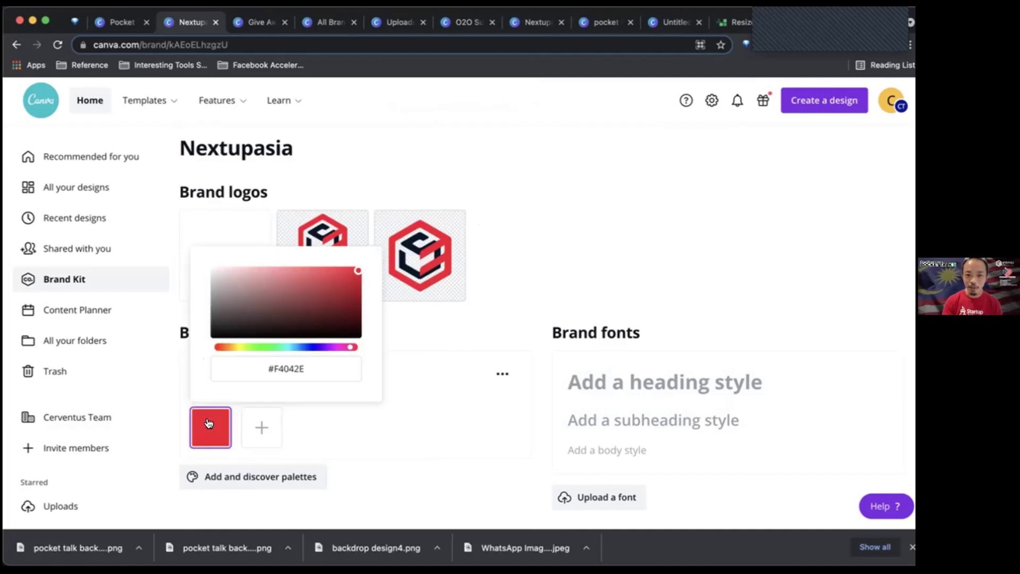
click(339, 420)
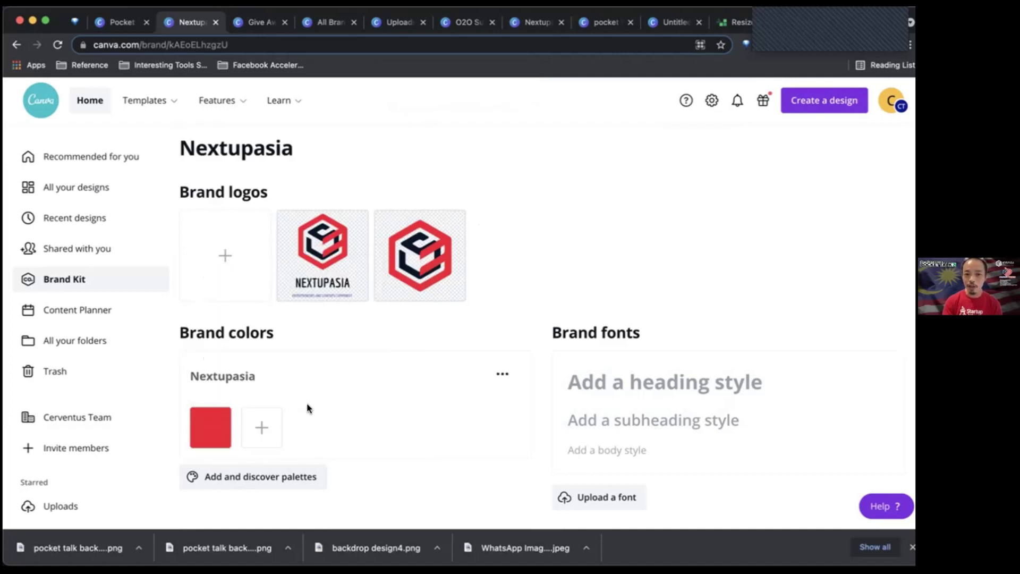
Step: Add a new custom color palette to the Nextupasia brand kit
click(502, 374)
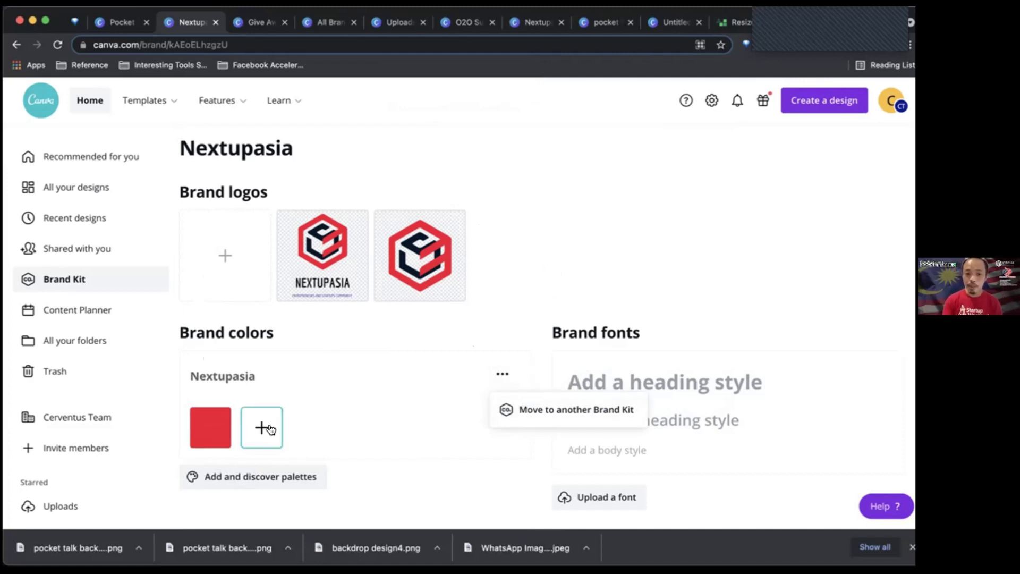
click(252, 477)
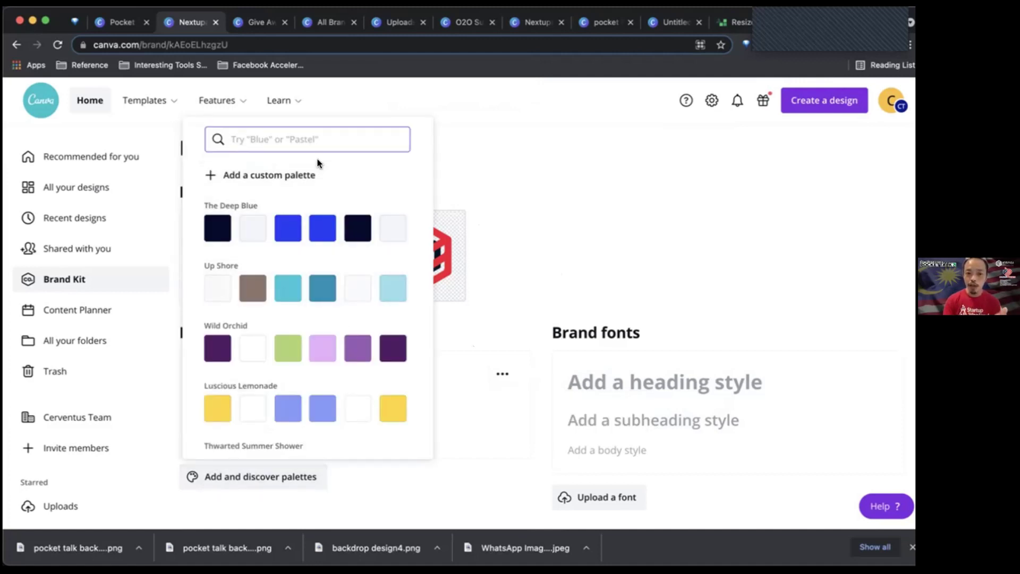
click(292, 175)
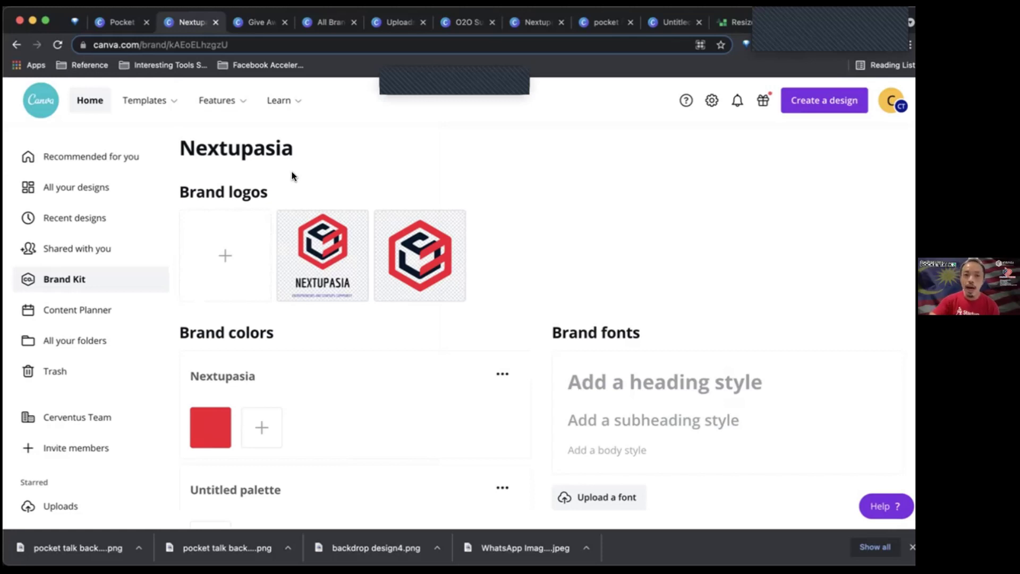
Step: View the designs shared with the account and the Content Planner calendar
click(66, 249)
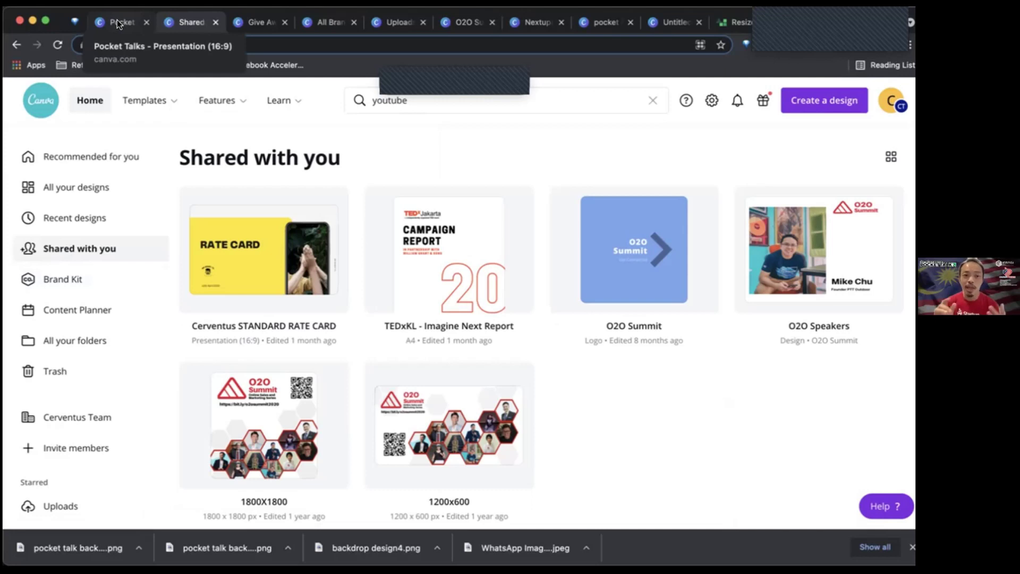
click(72, 321)
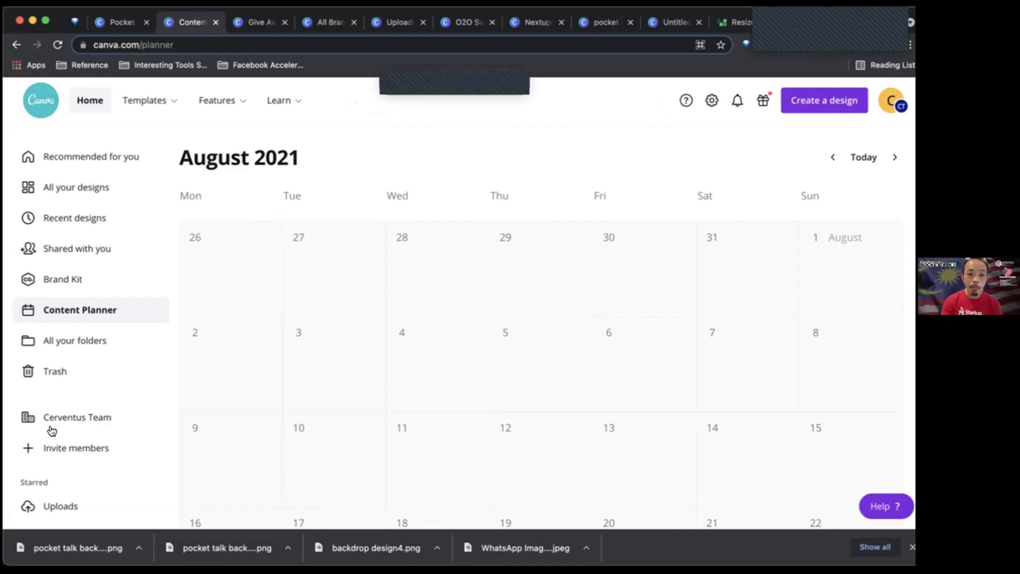
Step: Look through the Cerventus Team page, including its designs, templates, apps and the starred folders
click(65, 415)
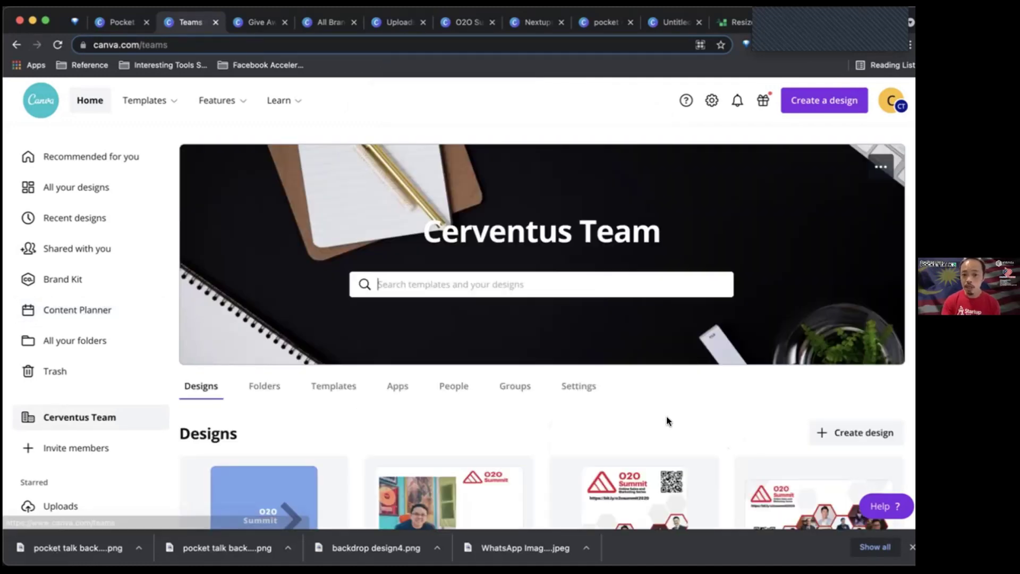
scroll(666, 417, down, 3)
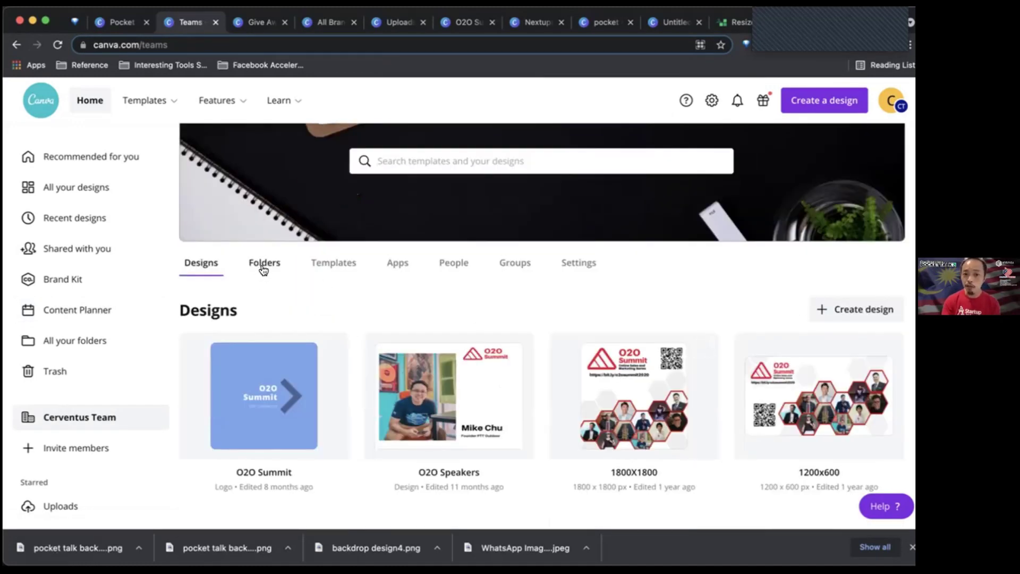
click(325, 264)
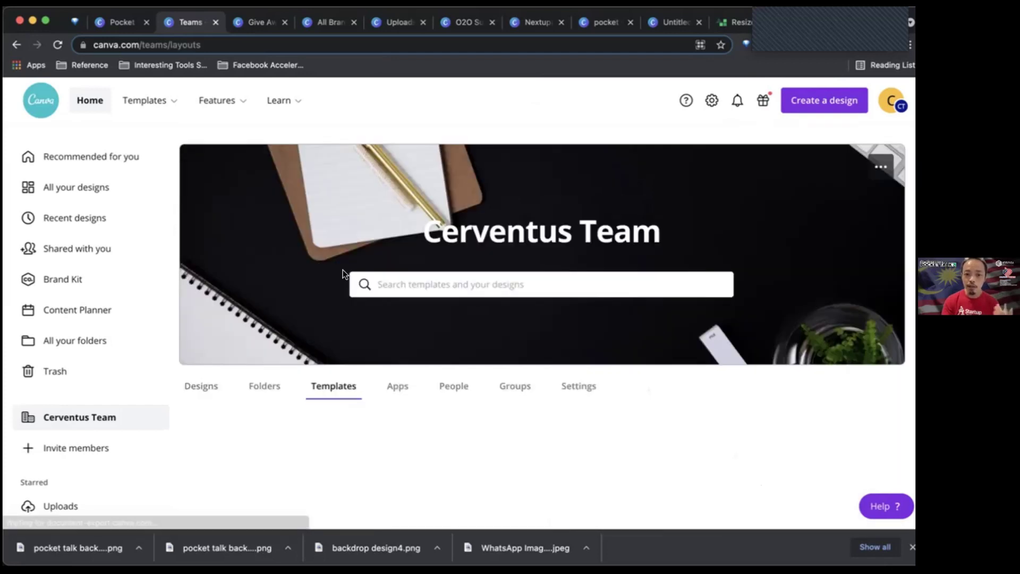
click(202, 386)
click(264, 382)
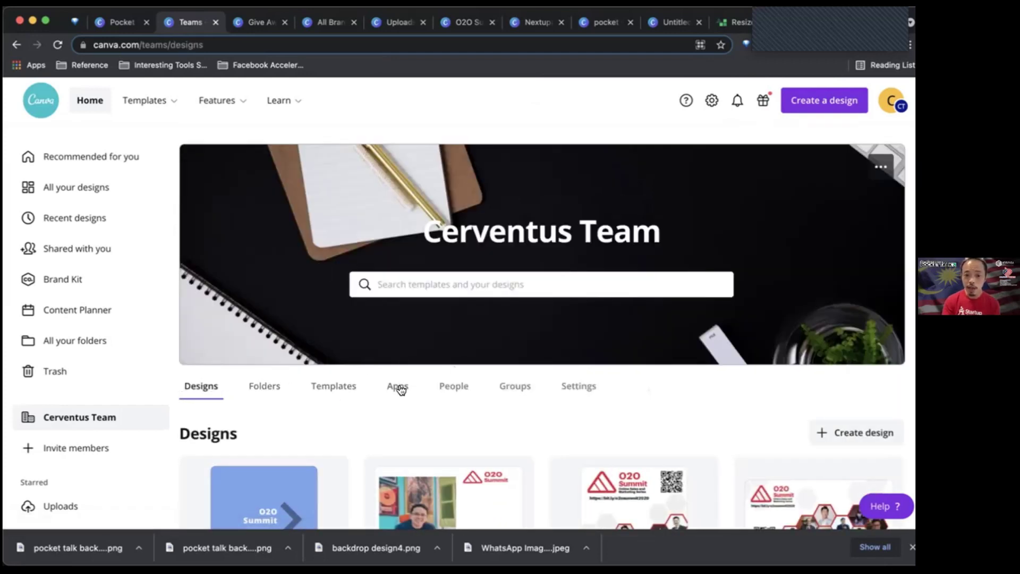
click(398, 386)
scroll(401, 391, down, 3)
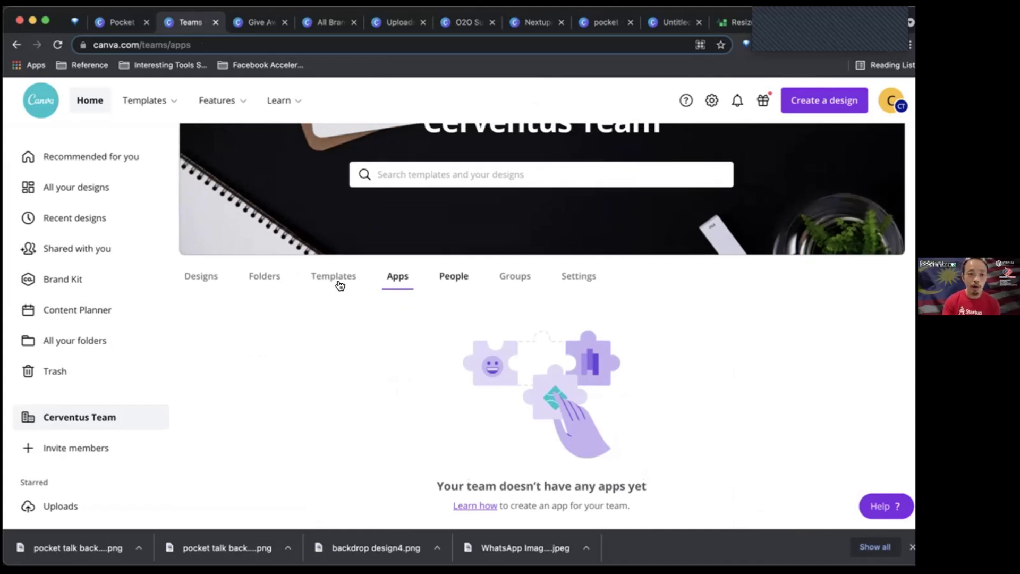
click(214, 275)
scroll(84, 364, down, 2)
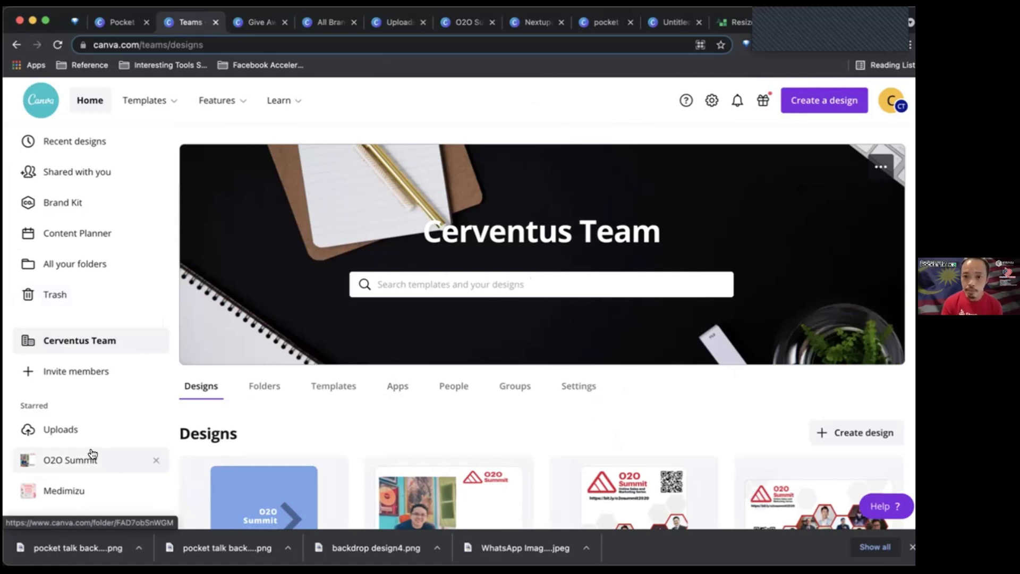
scroll(81, 303, up, 2)
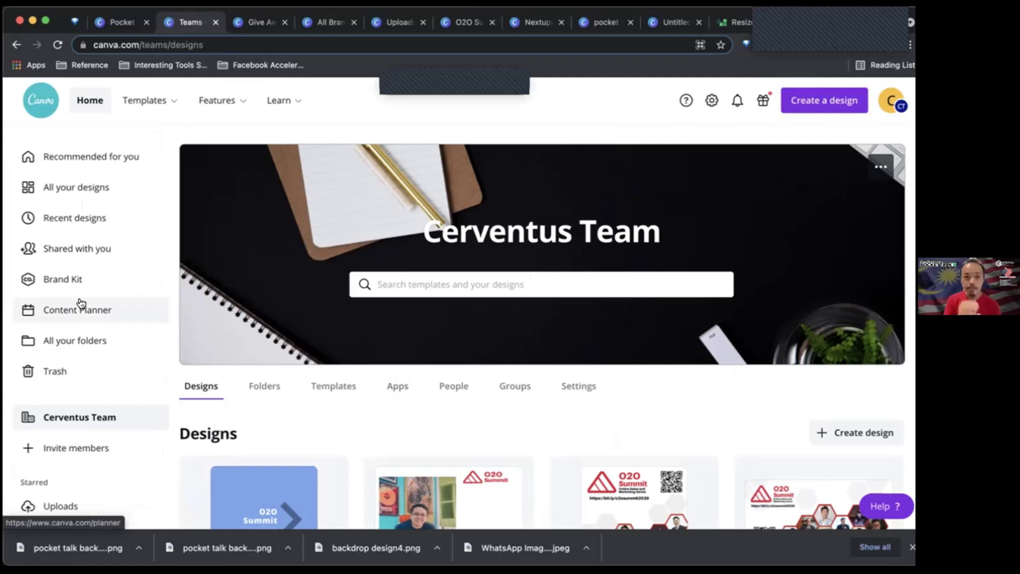
Step: Return to the Content Planner and view the last weeks of August 2021
click(80, 306)
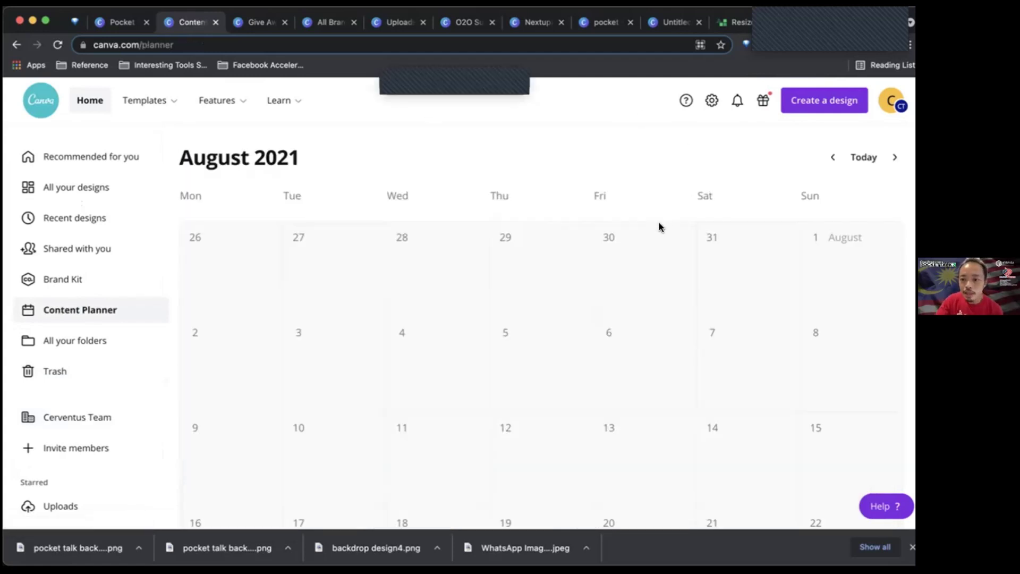
scroll(647, 316, down, 5)
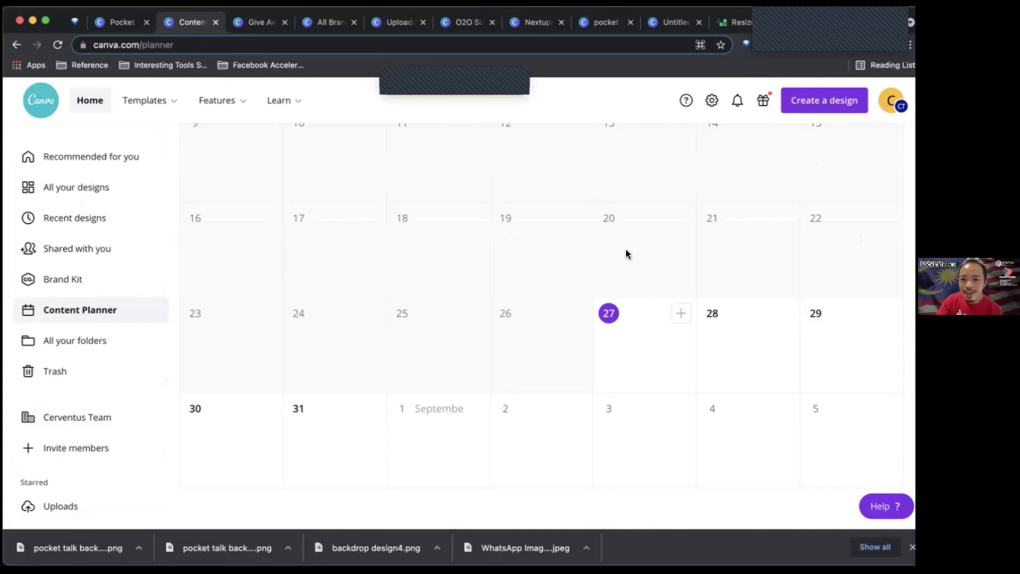
Step: Explore scheduling the pocket talk background design for August 27, viewing the channel choices and the Facebook Group connection page
click(684, 317)
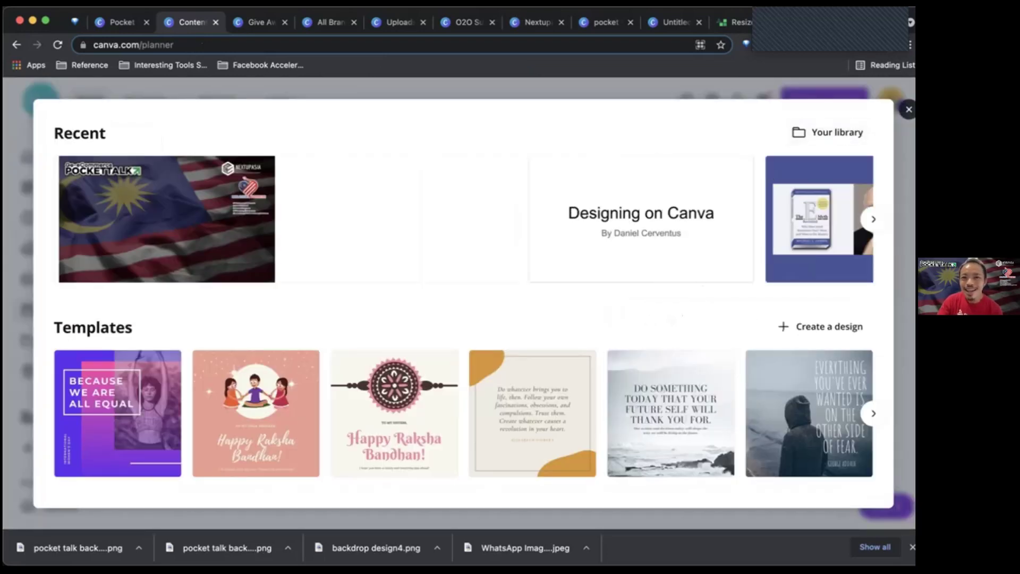
click(908, 109)
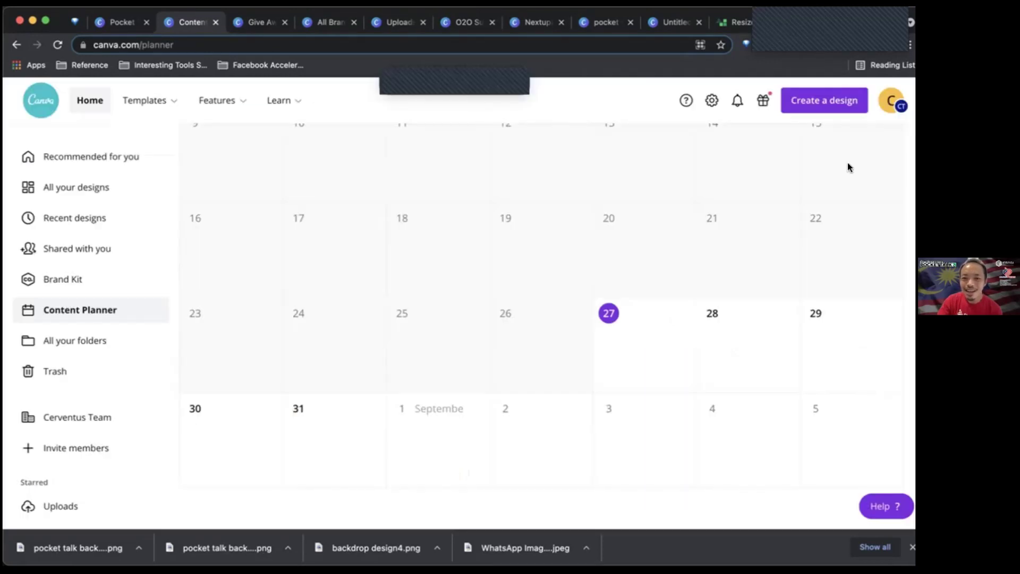
mouse_move(717, 307)
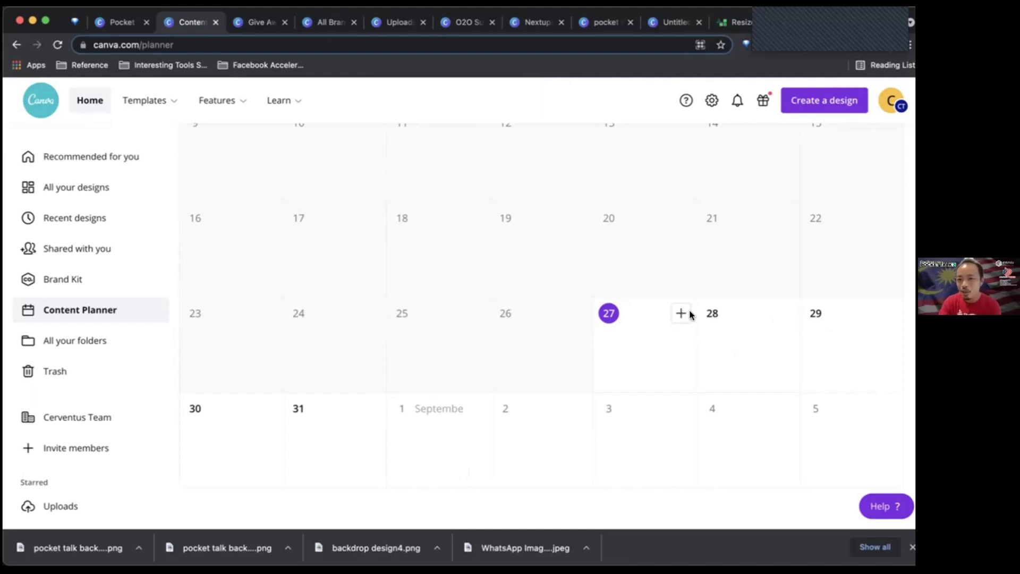
click(687, 313)
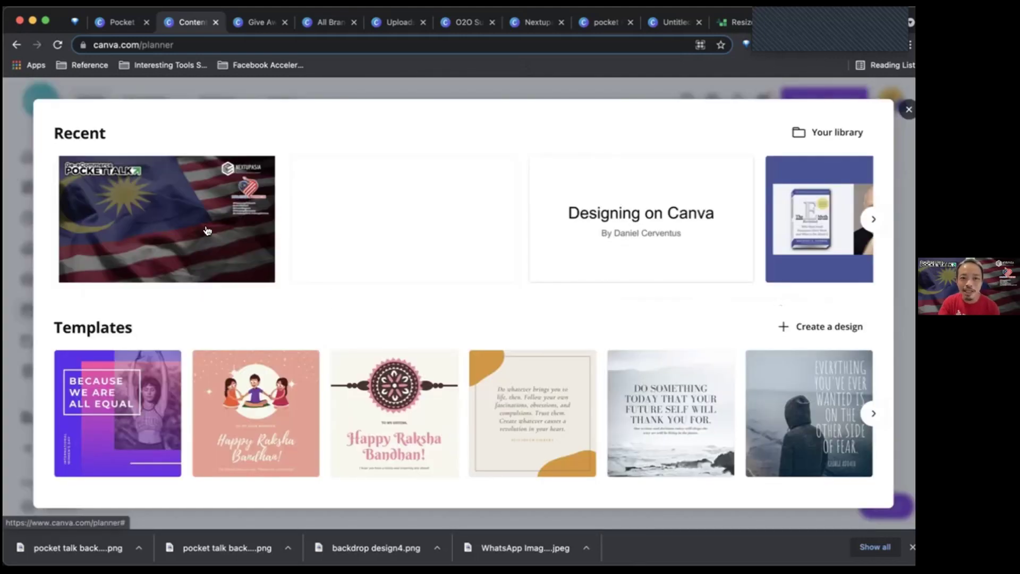
click(207, 228)
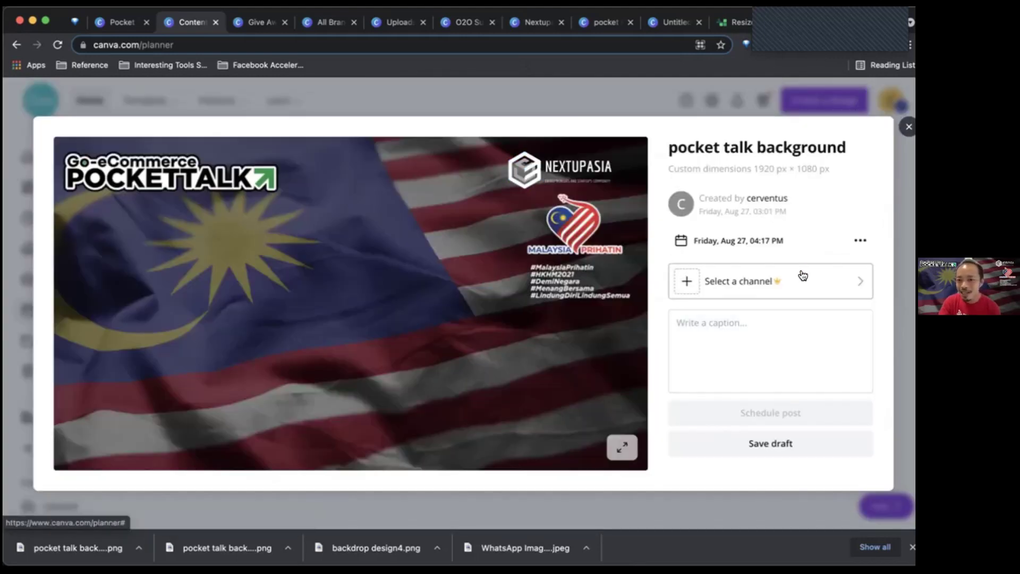
click(802, 274)
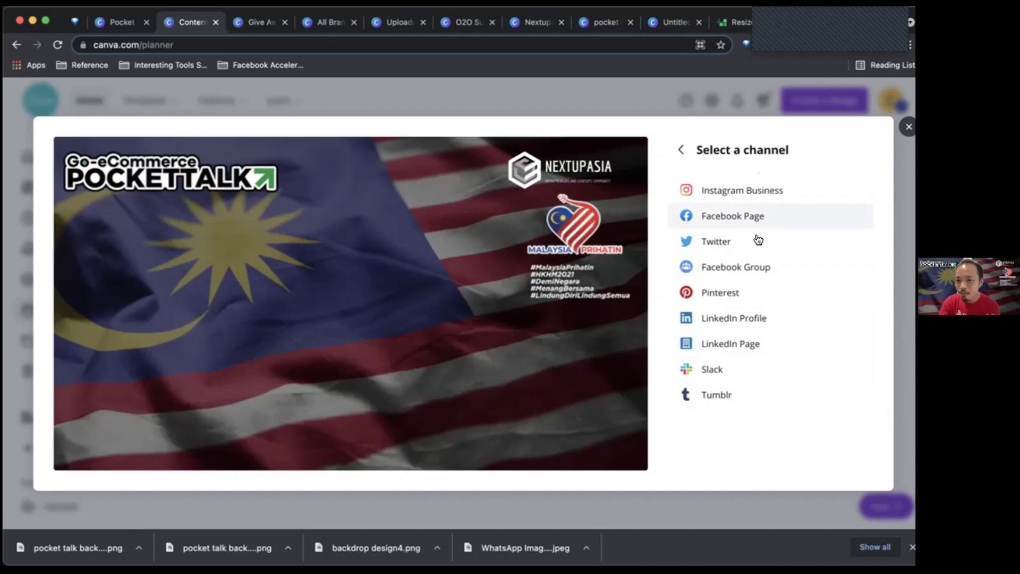
click(752, 270)
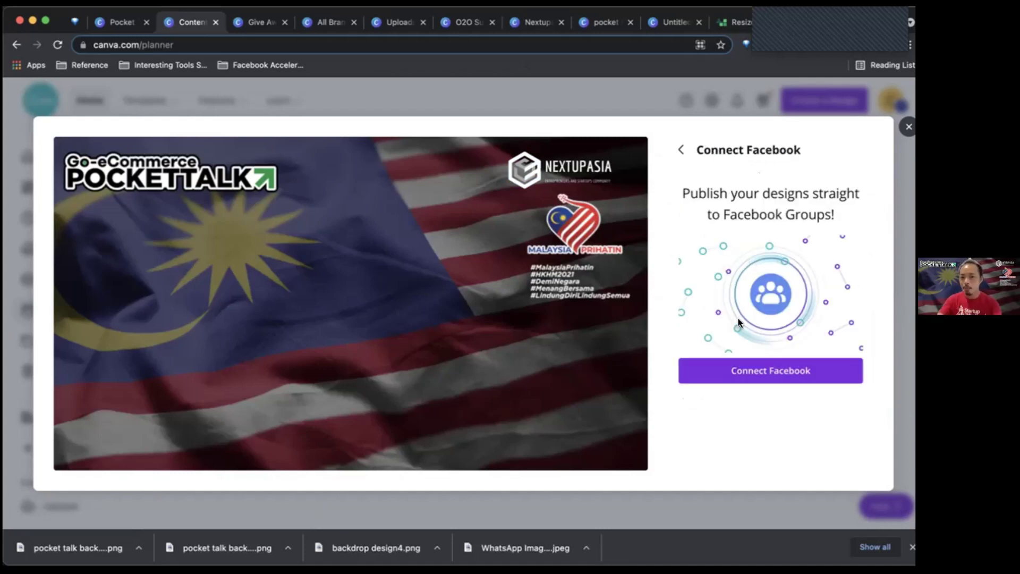
click(909, 126)
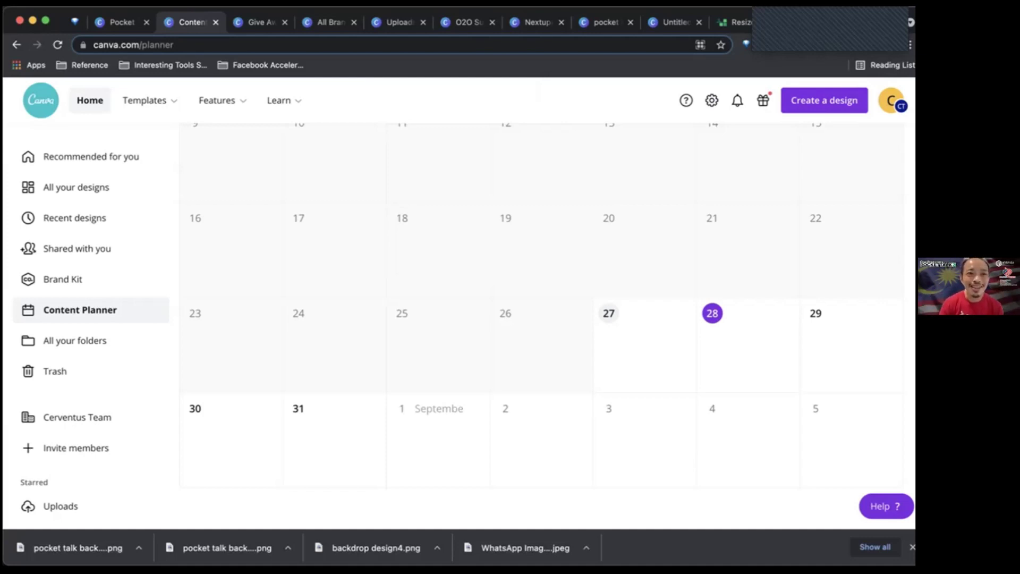
Step: Create a new brand kit named PocketTalks
click(116, 29)
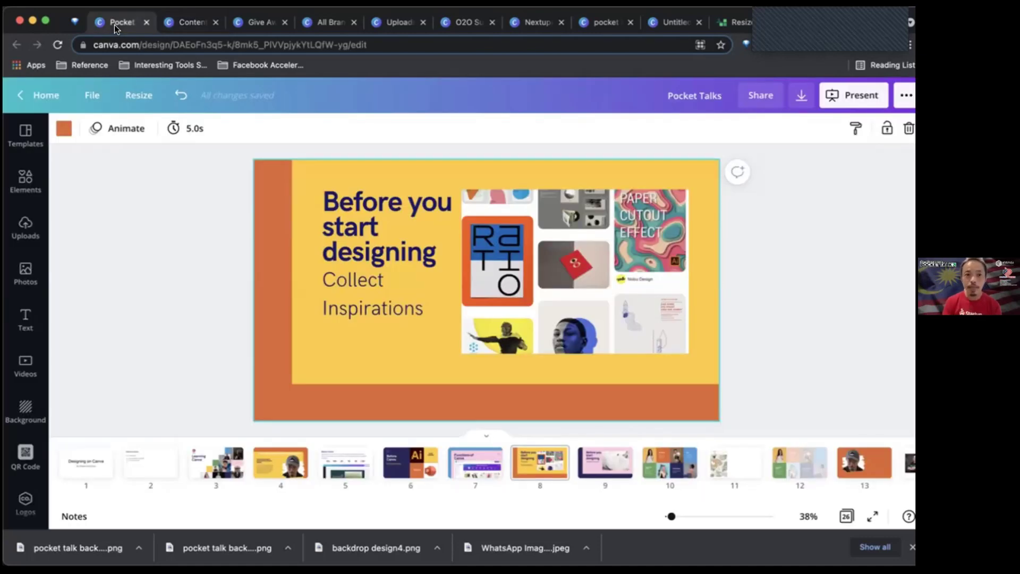
click(166, 24)
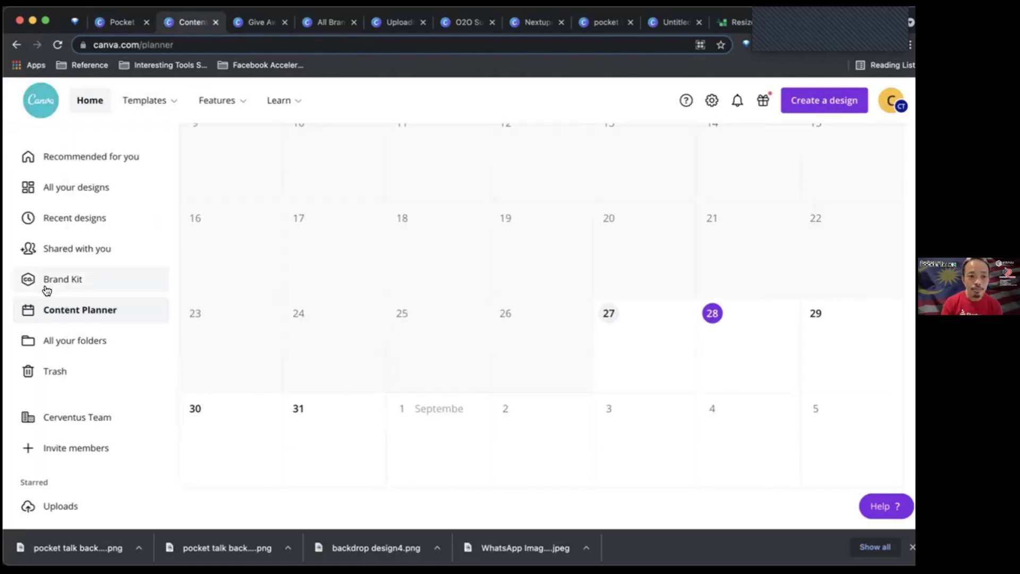
click(47, 287)
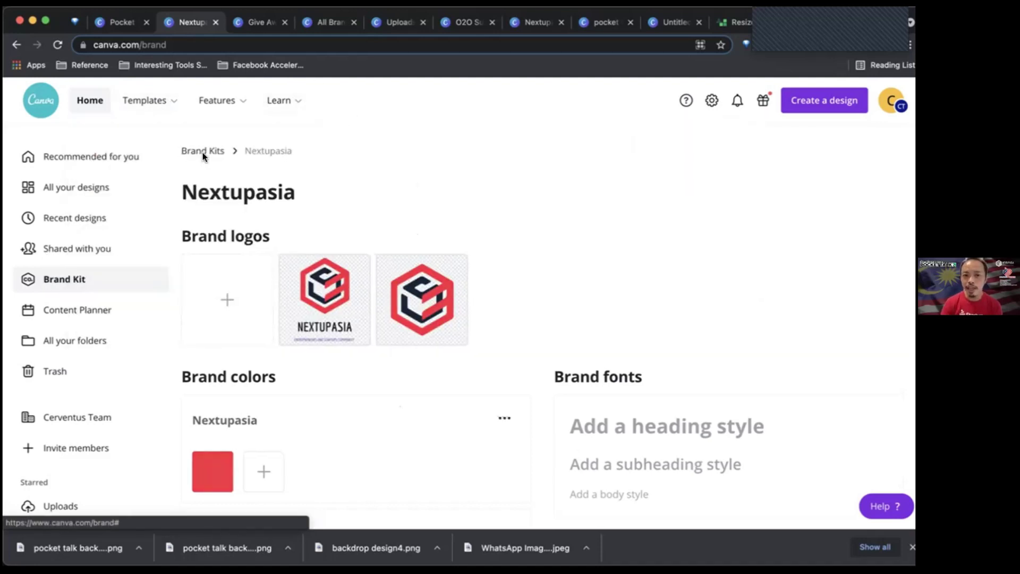
click(202, 153)
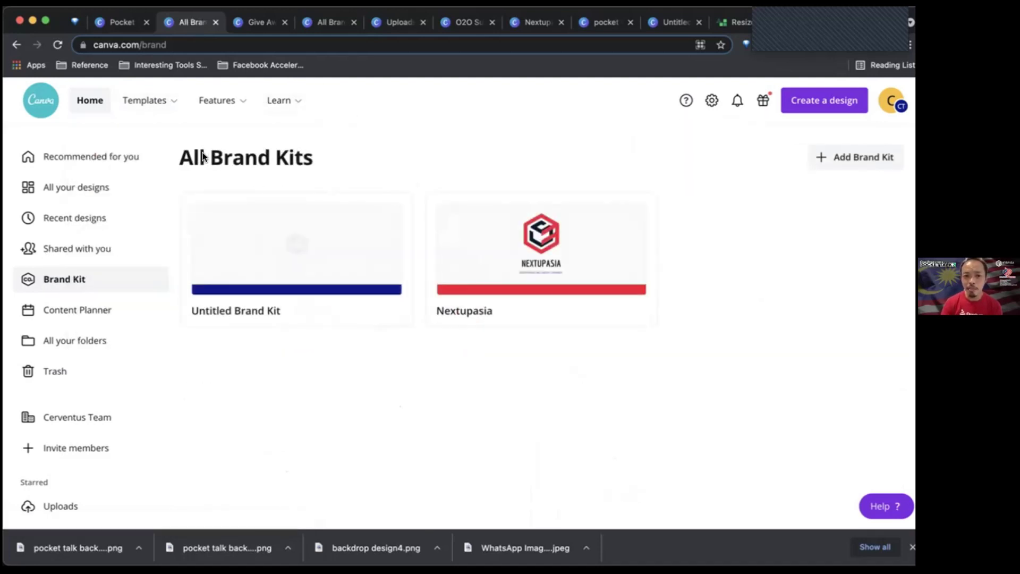
click(822, 160)
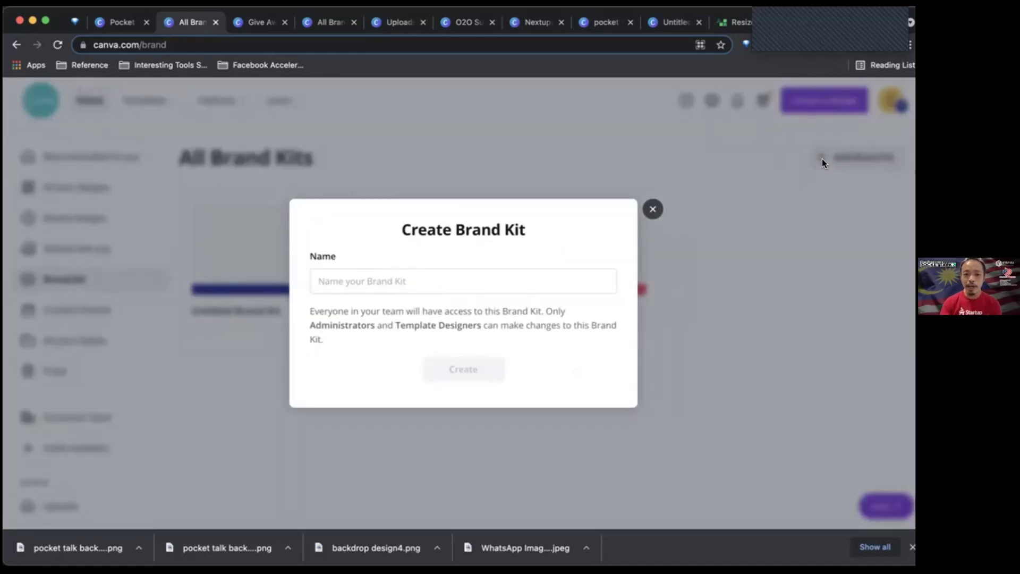
click(483, 284)
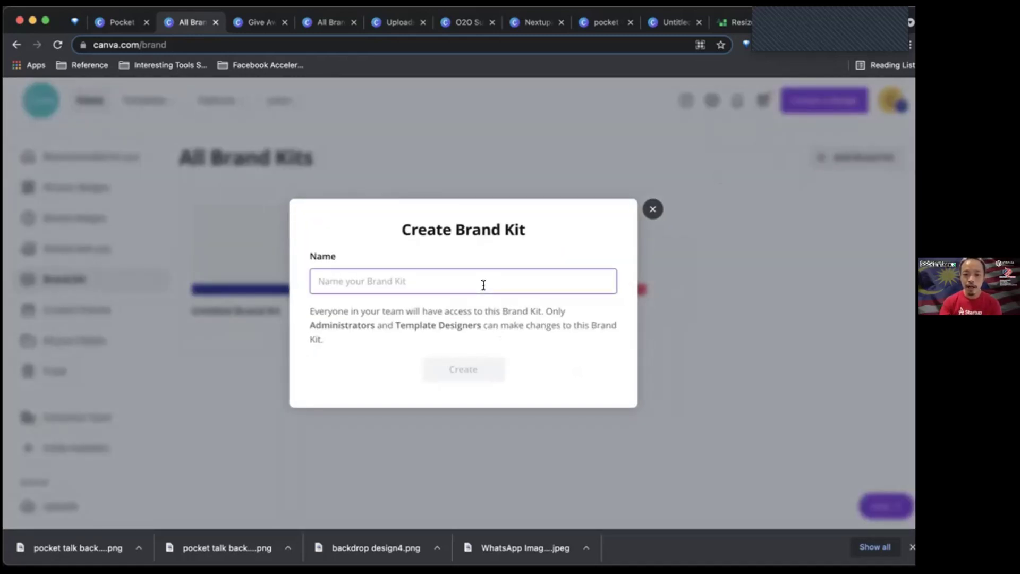
text(PocketTal)
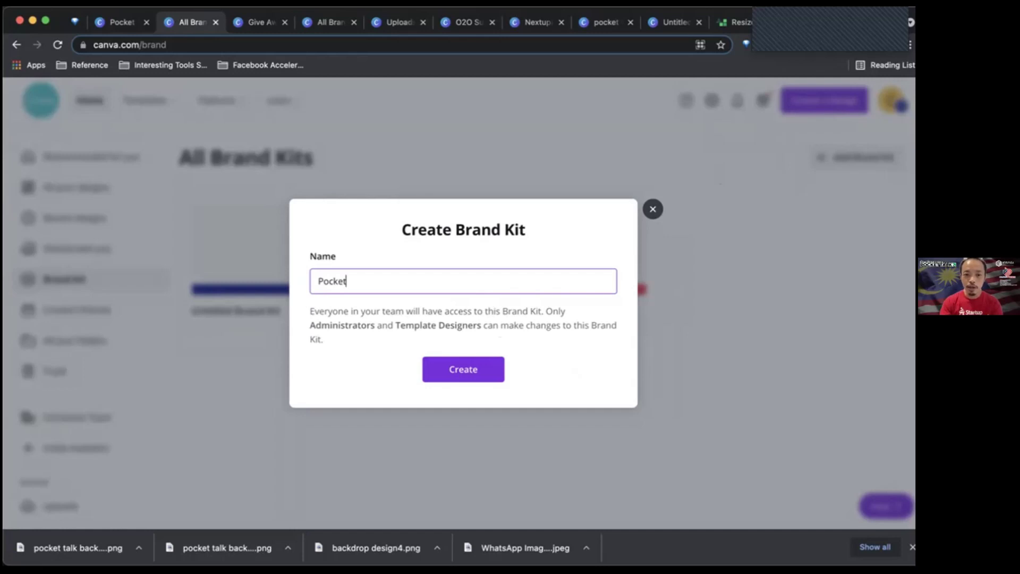
text(ks)
key(Return)
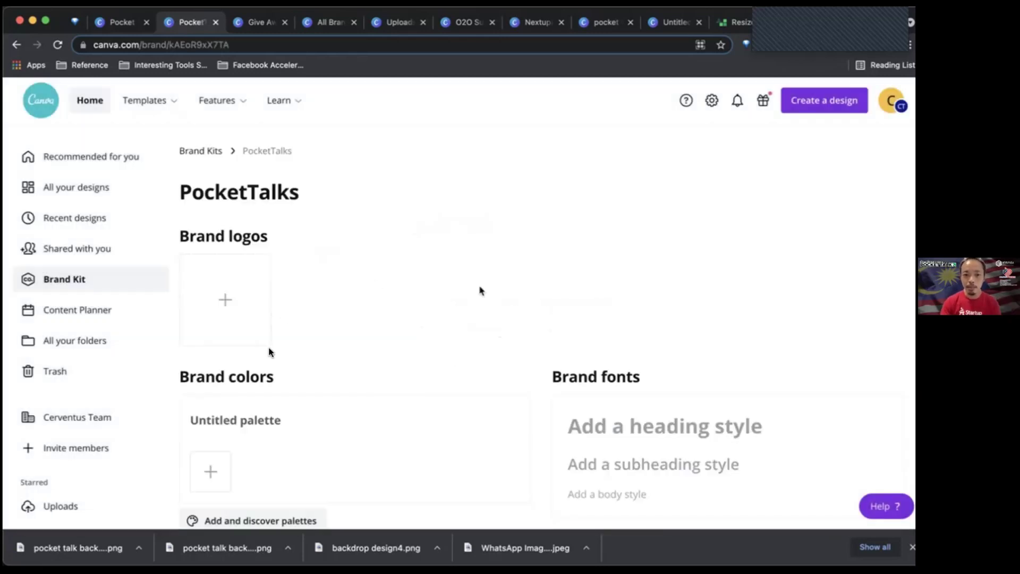
Step: Upload WhatsApp Image 2021-08-27 at 14.58.28.jpg as a brand logo in the PocketTalks kit
click(241, 303)
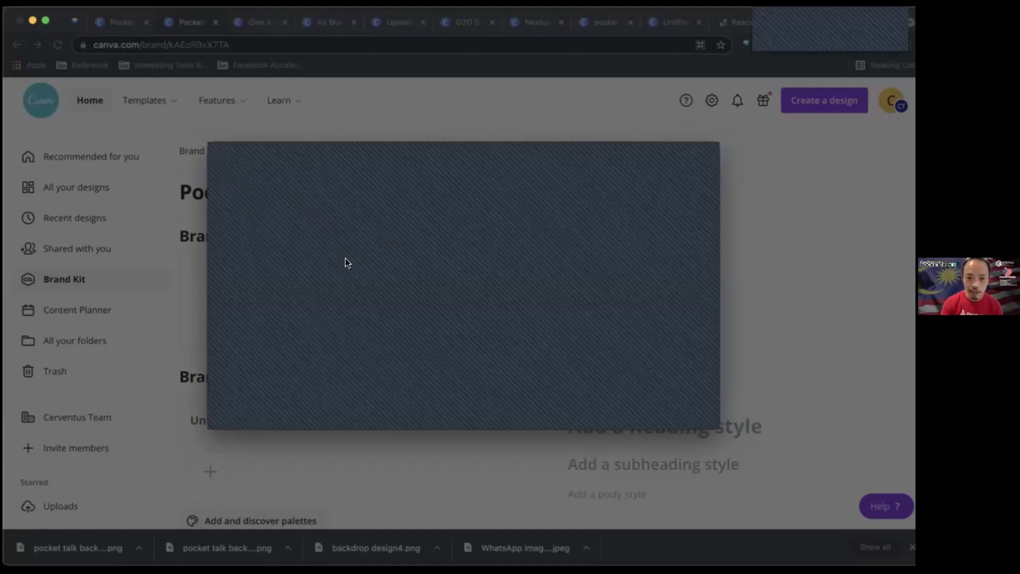
click(680, 413)
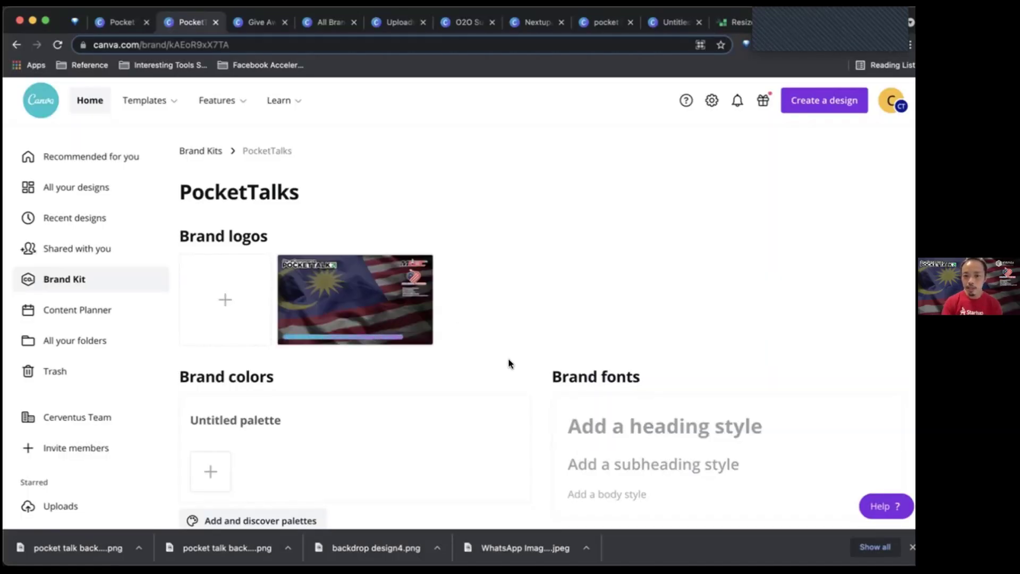
scroll(465, 392, down, 1)
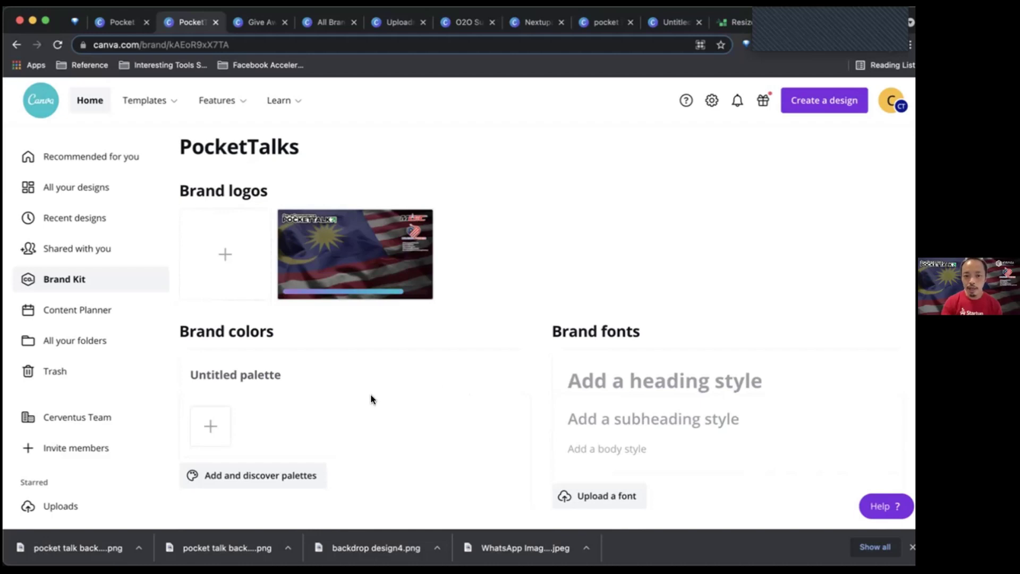
Step: Browse the ready-made color palettes and add the color #785D64 to the untitled palette instead
click(258, 482)
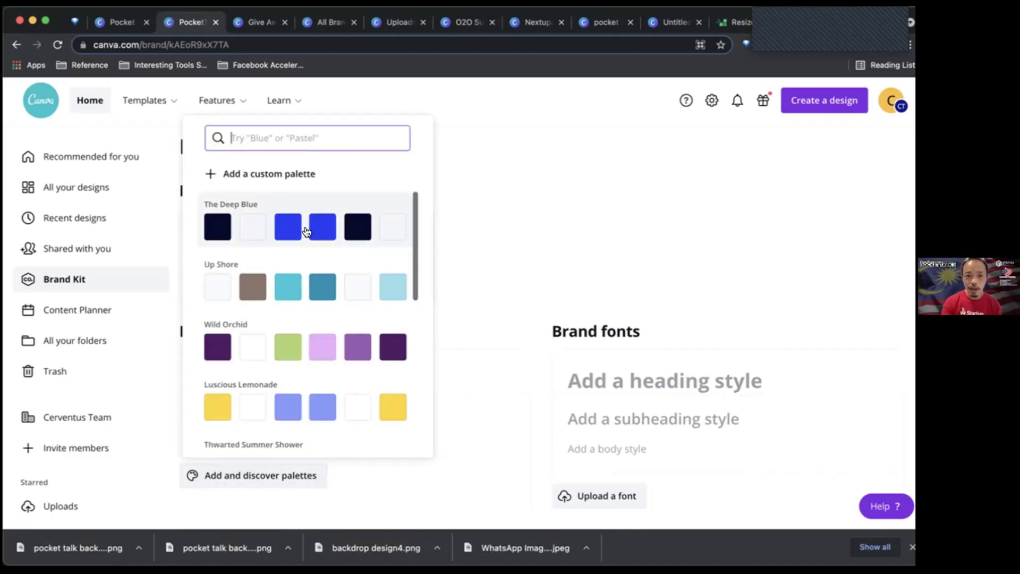
scroll(338, 310, down, 4)
scroll(335, 311, up, 4)
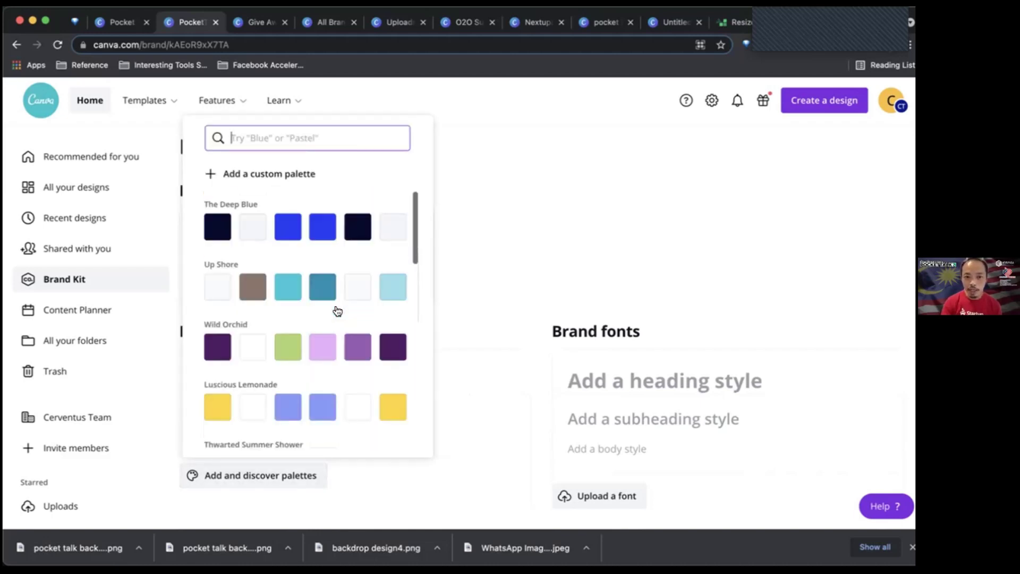
click(489, 169)
click(211, 426)
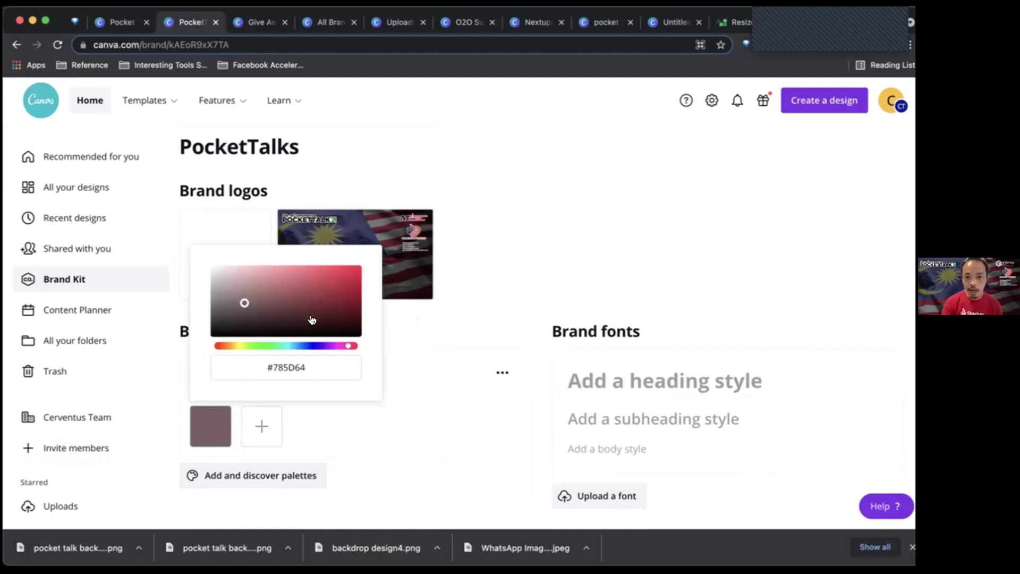
Step: Try generating a color palette from the WhatsApp image logo, and discard the suggested palette
click(417, 224)
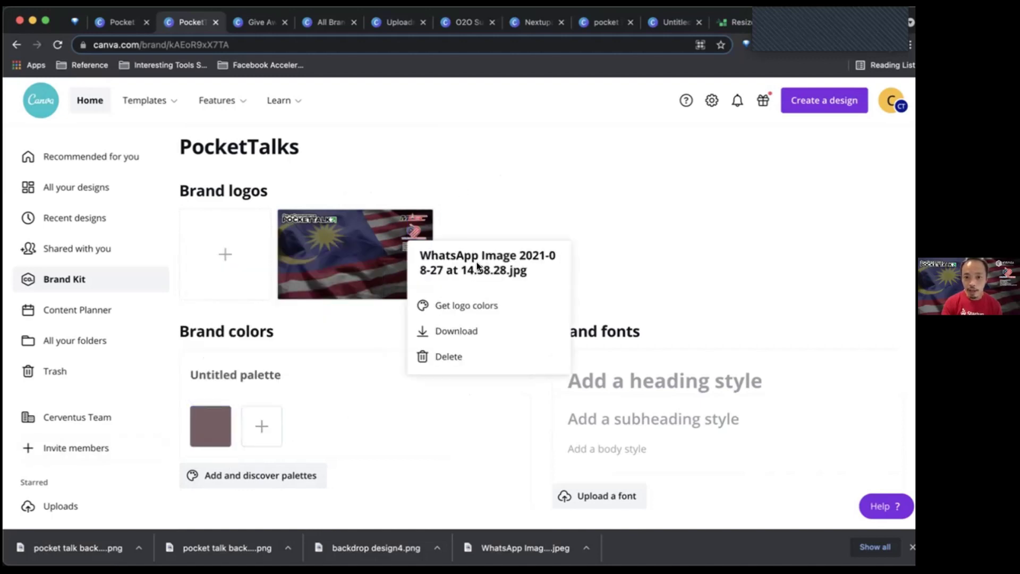
click(489, 307)
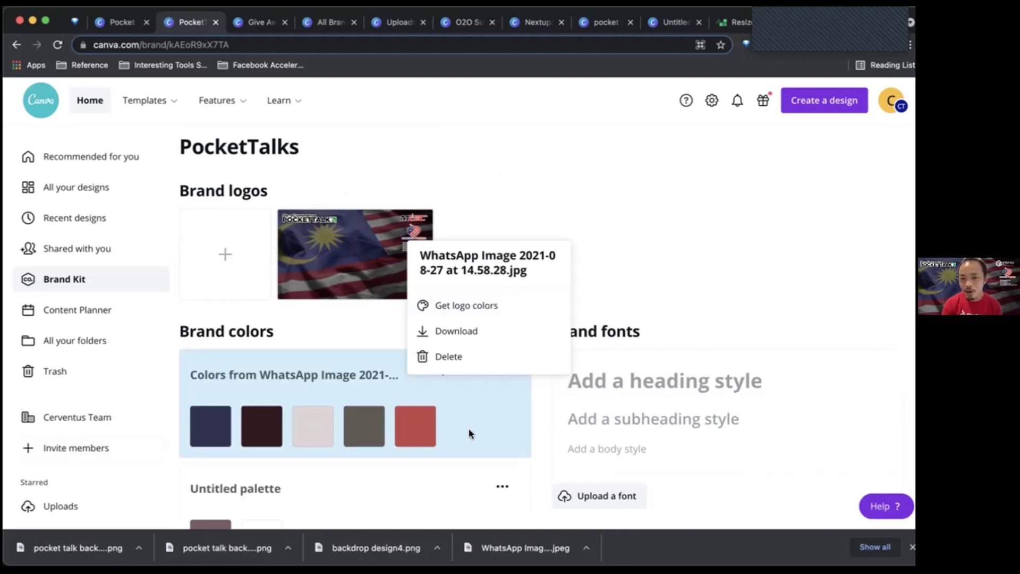
click(605, 264)
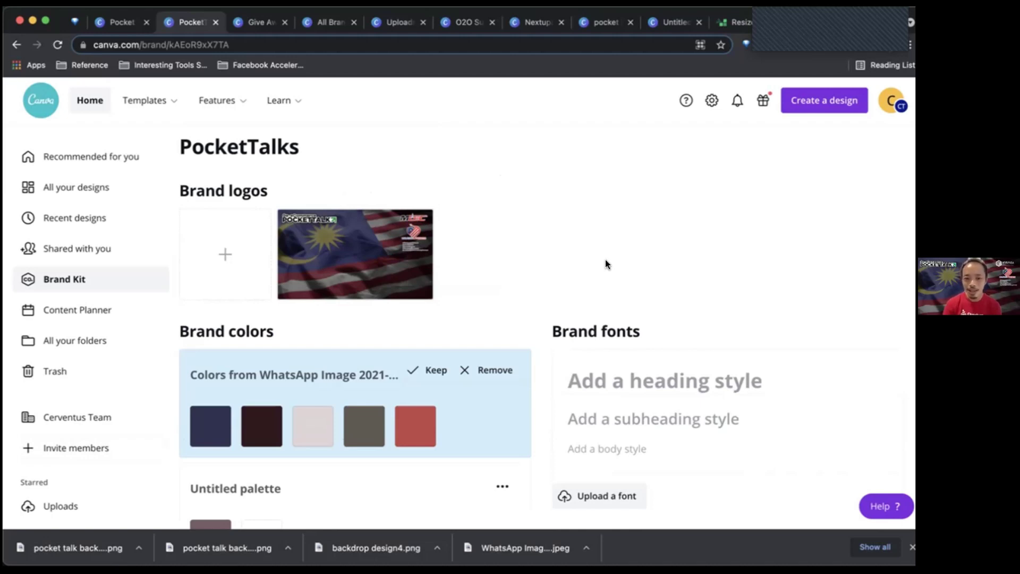
click(482, 370)
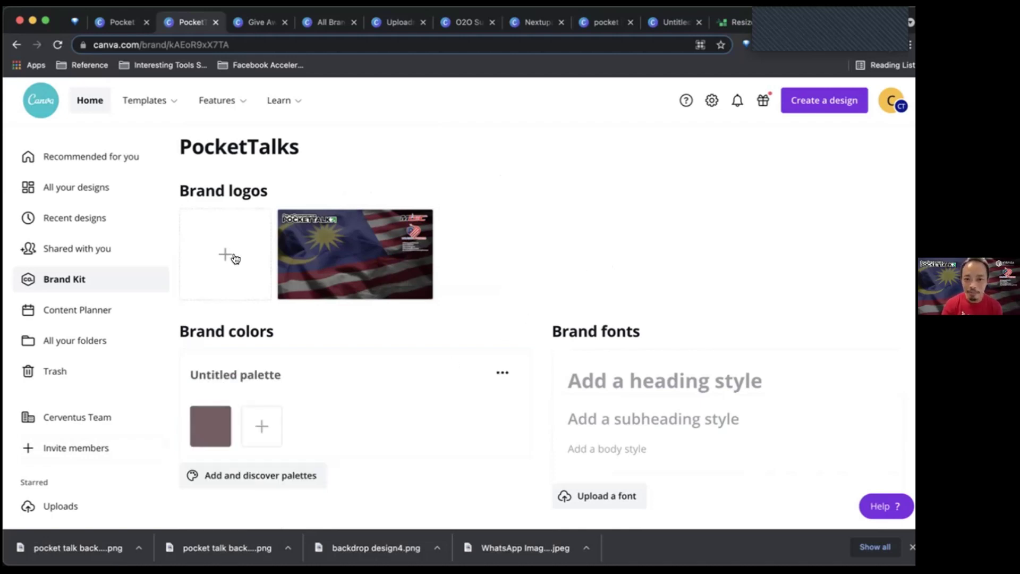
Step: Upload powerpoint.png as a brand logo and generate a color palette from its logo colors
click(234, 259)
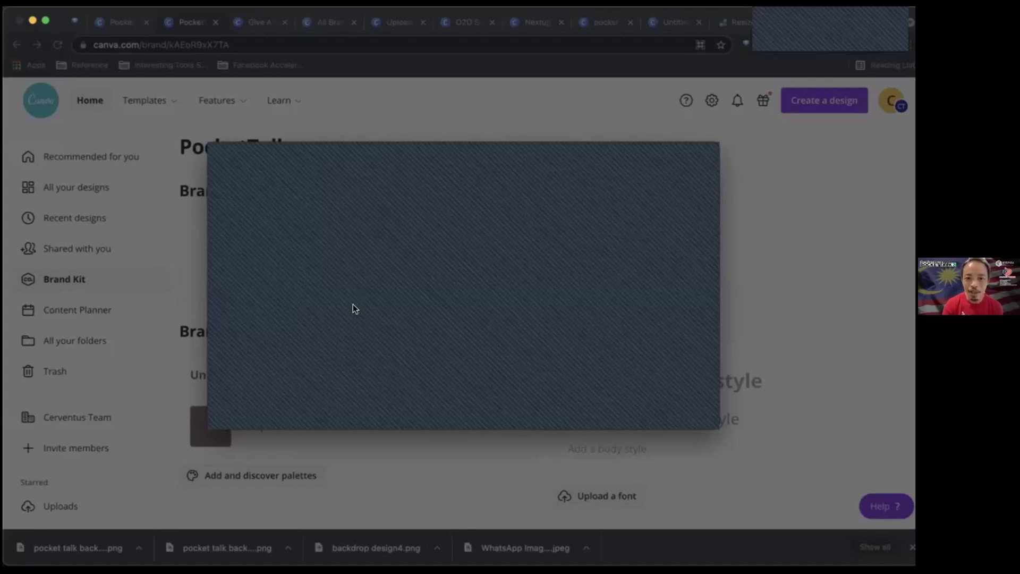
click(662, 412)
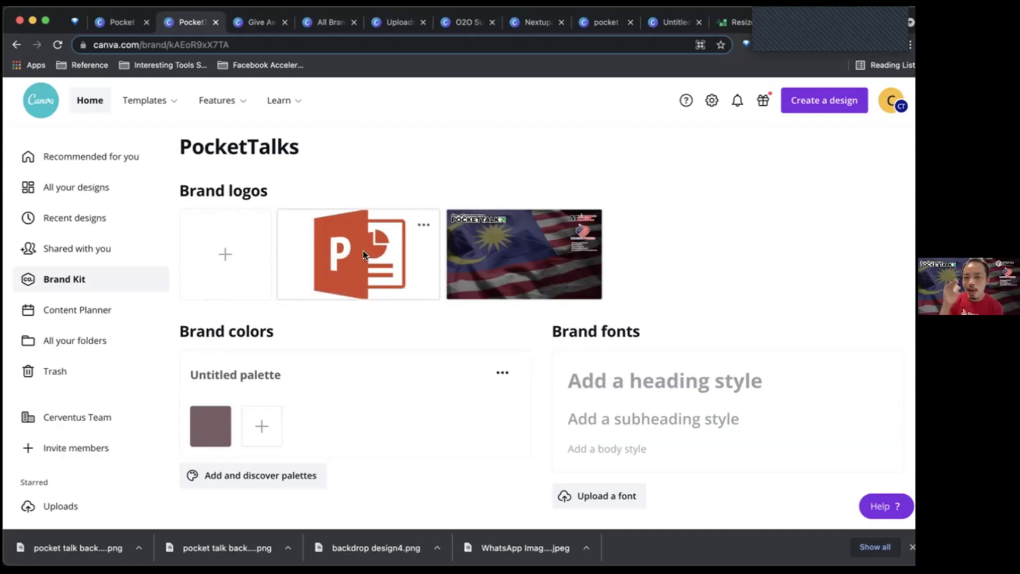
click(423, 225)
click(449, 290)
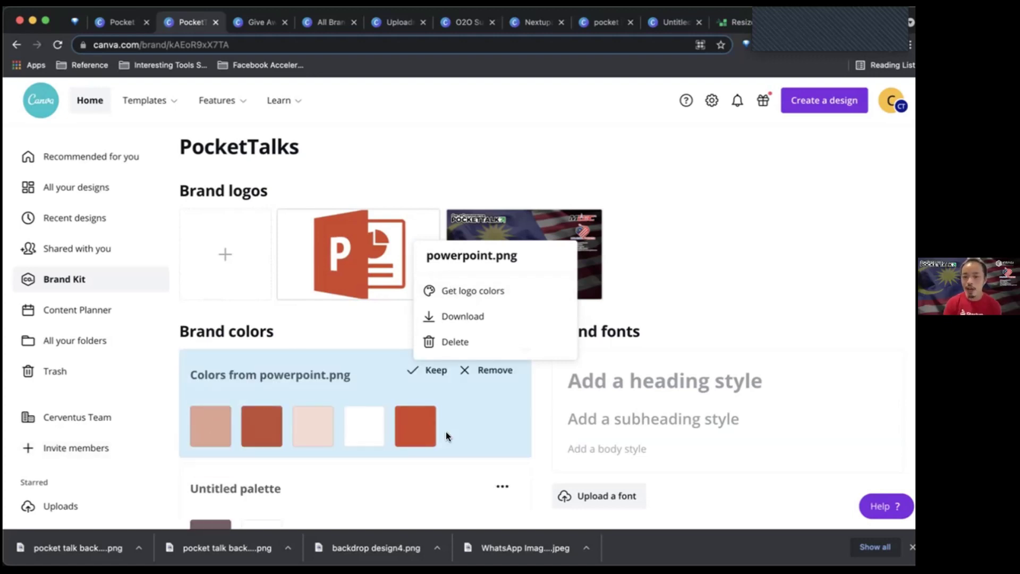
Step: Set the kit's brand fonts to League Spartan for headings and Archivo Black for subheadings
click(717, 382)
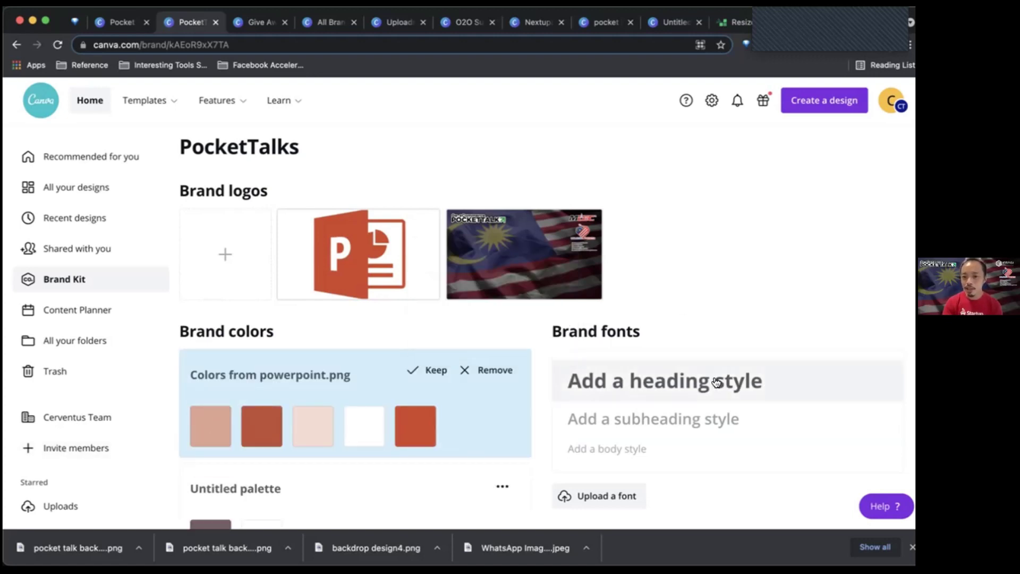
click(627, 330)
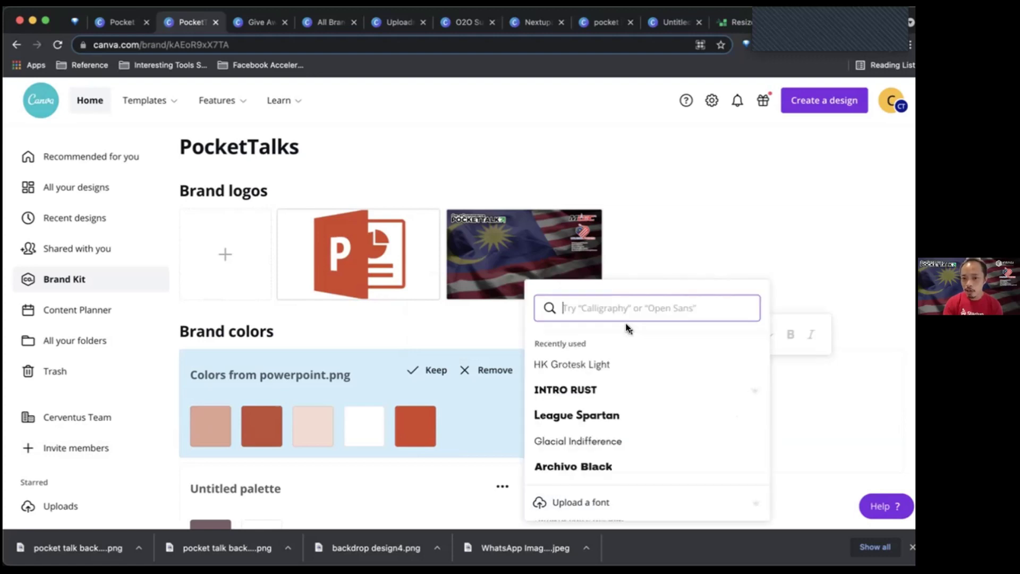
click(604, 422)
click(667, 437)
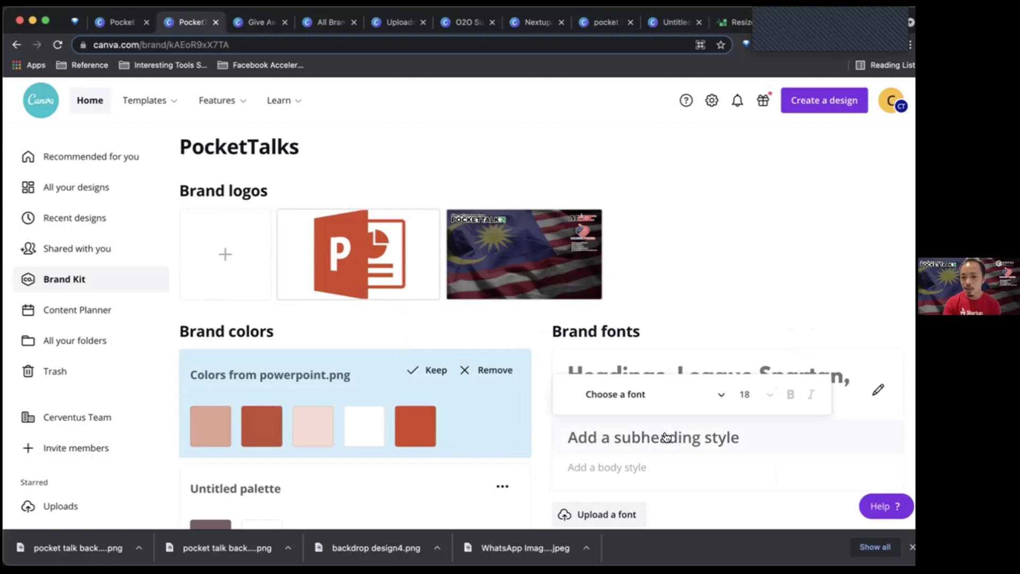
click(637, 393)
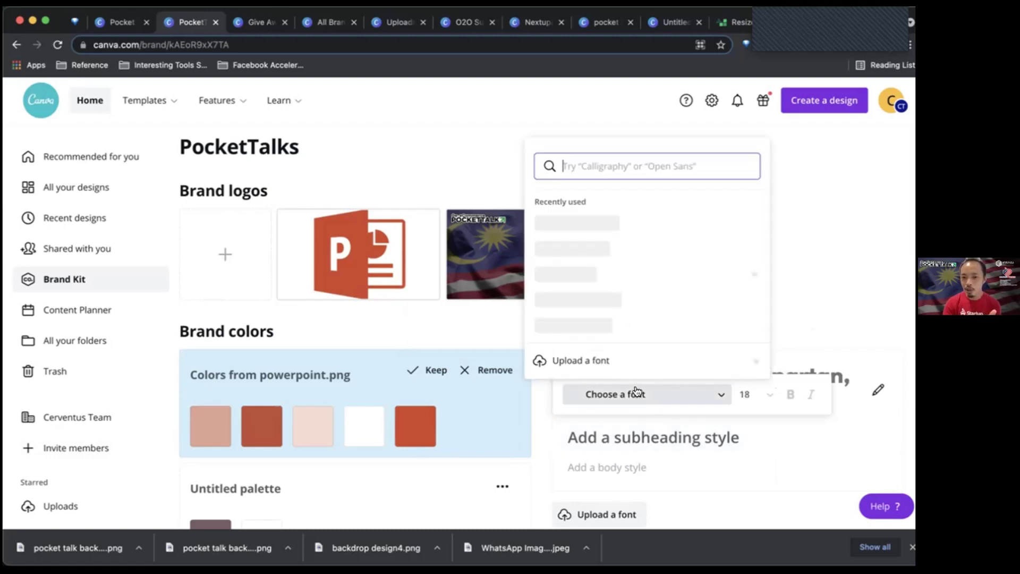
click(610, 325)
scroll(669, 444, down, 2)
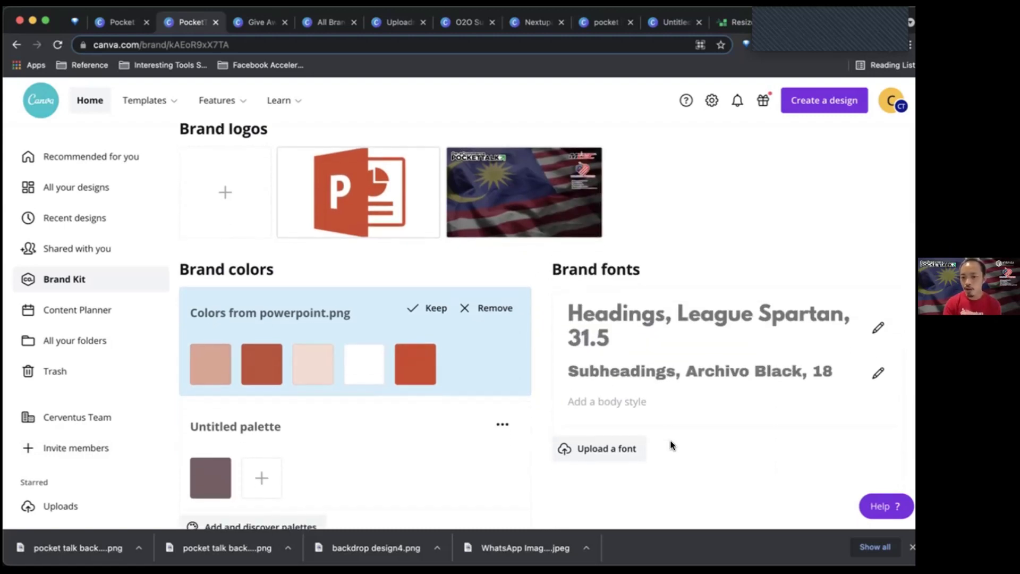
scroll(671, 445, down, 1)
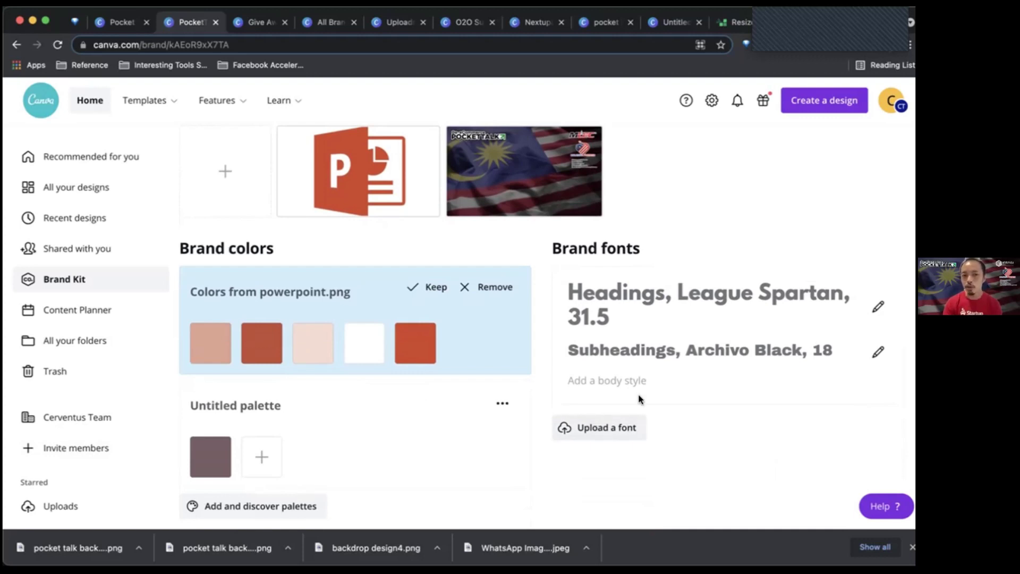
Step: Switch to the Pocket Talks deck and present it full screen in Standard mode from the "Before you start designing" slide
scroll(362, 266, up, 4)
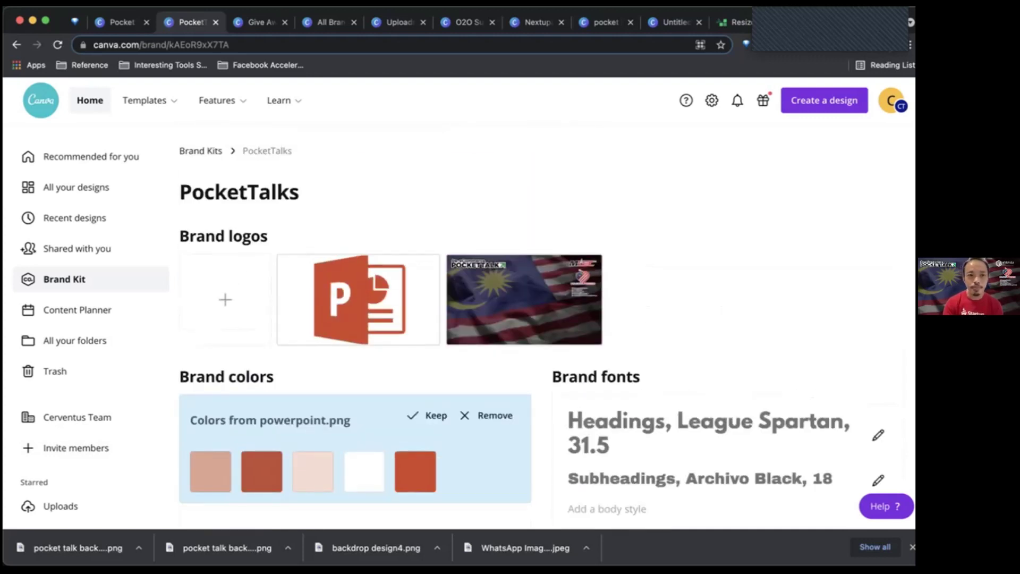
click(120, 22)
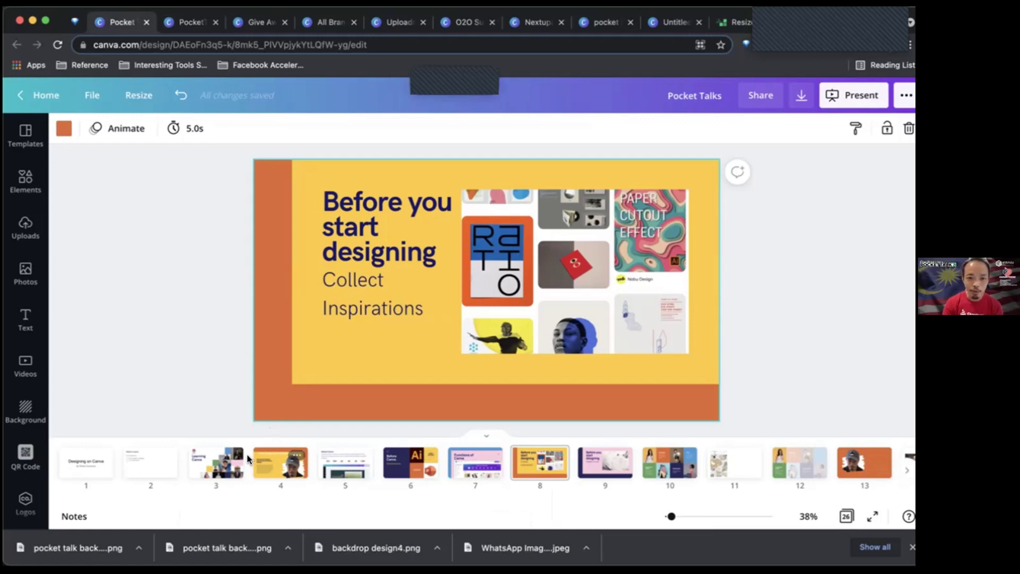
click(857, 96)
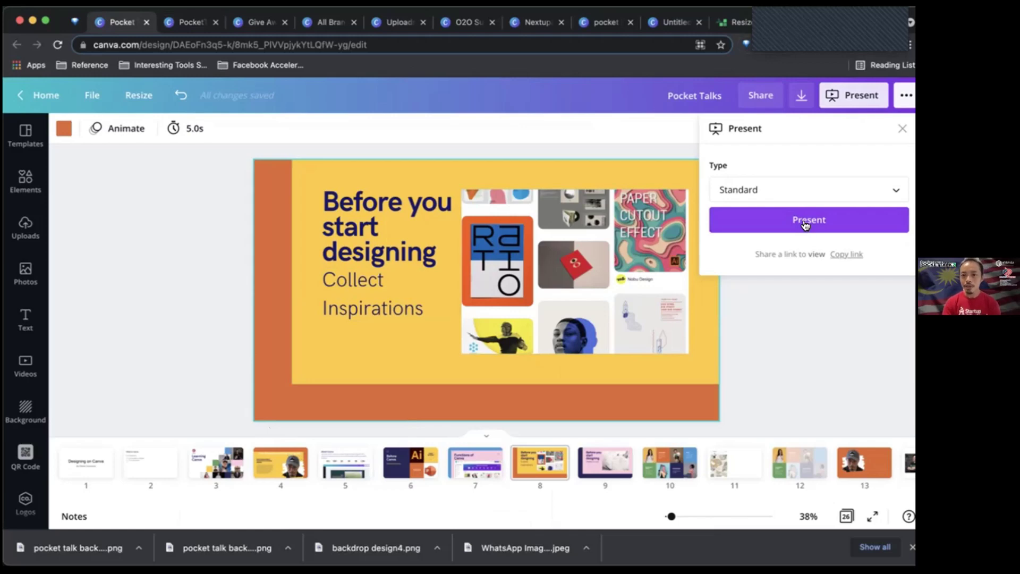
click(805, 224)
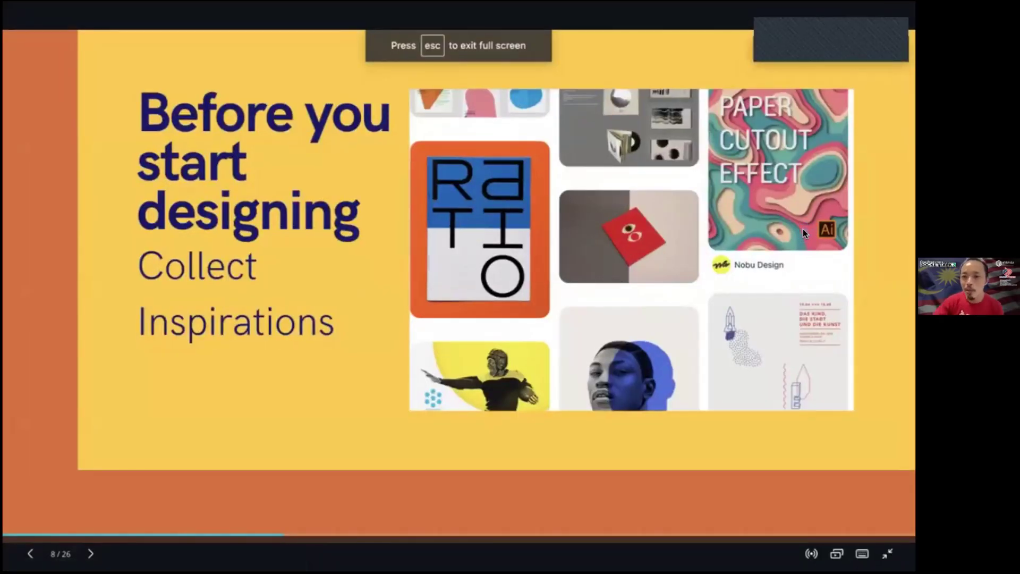
key(Right)
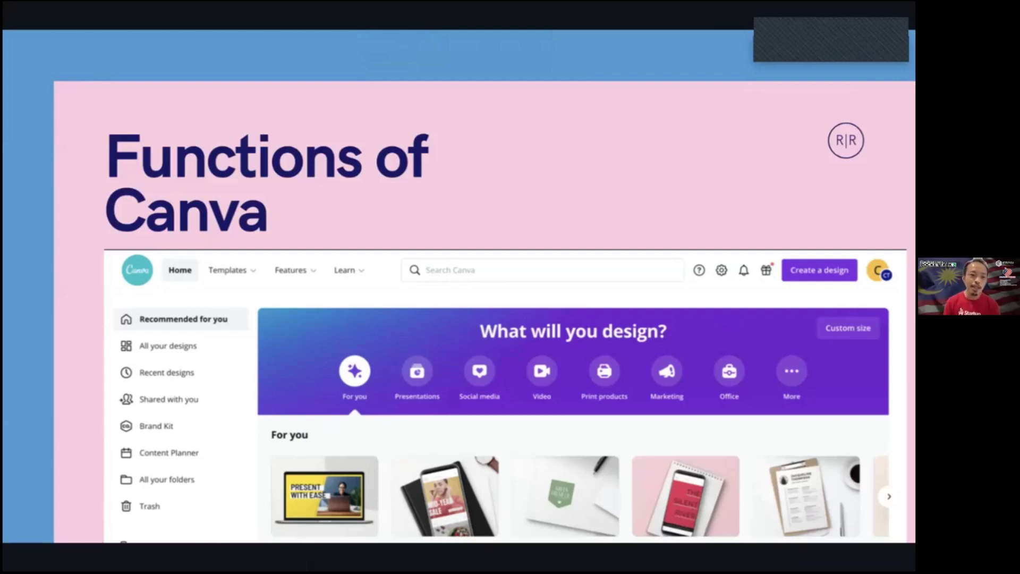
key(Left)
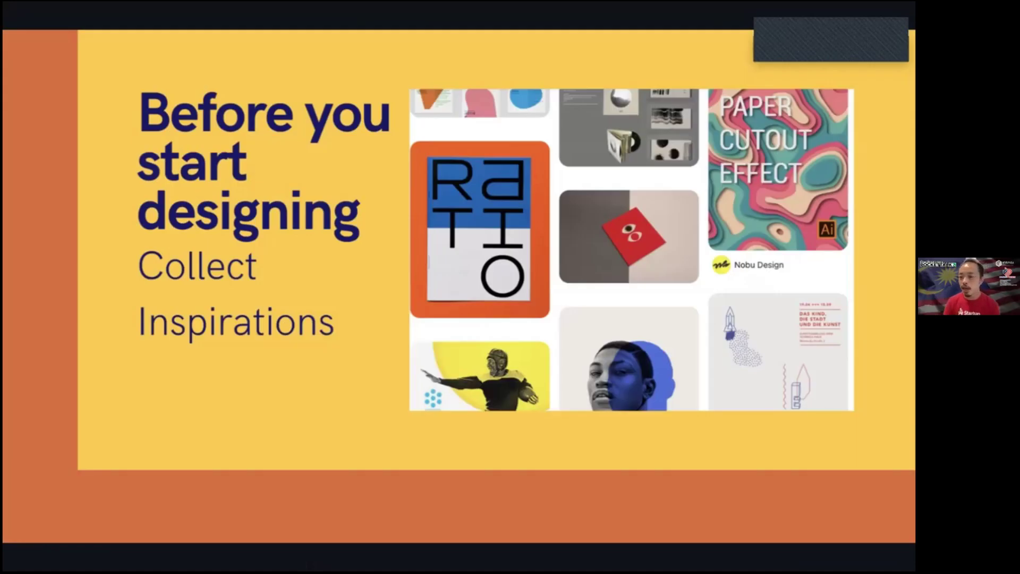
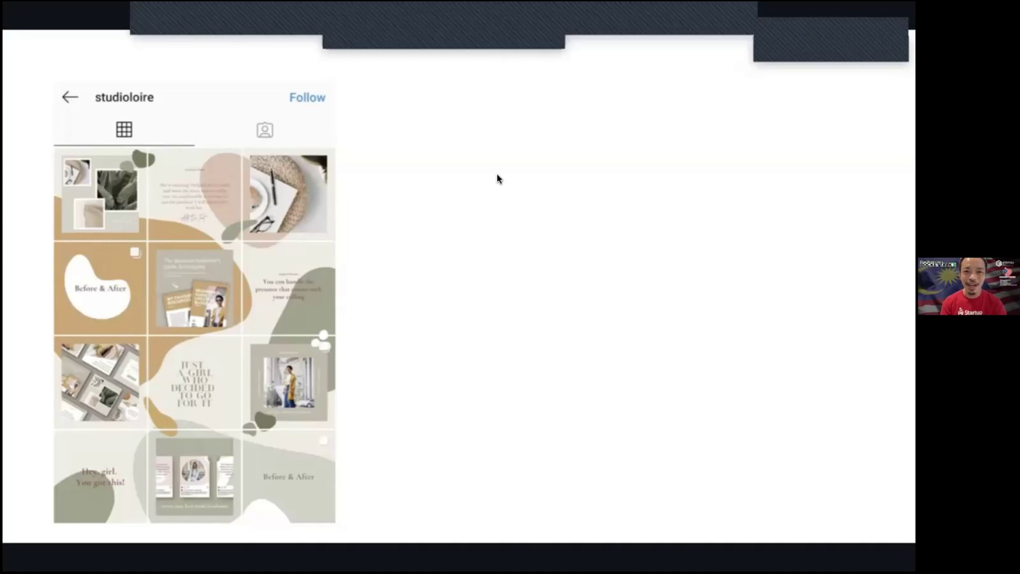
Step: Exit the full-screen presentation and review slides 10 and 11 of the deck in the editor
click(497, 176)
key(Escape)
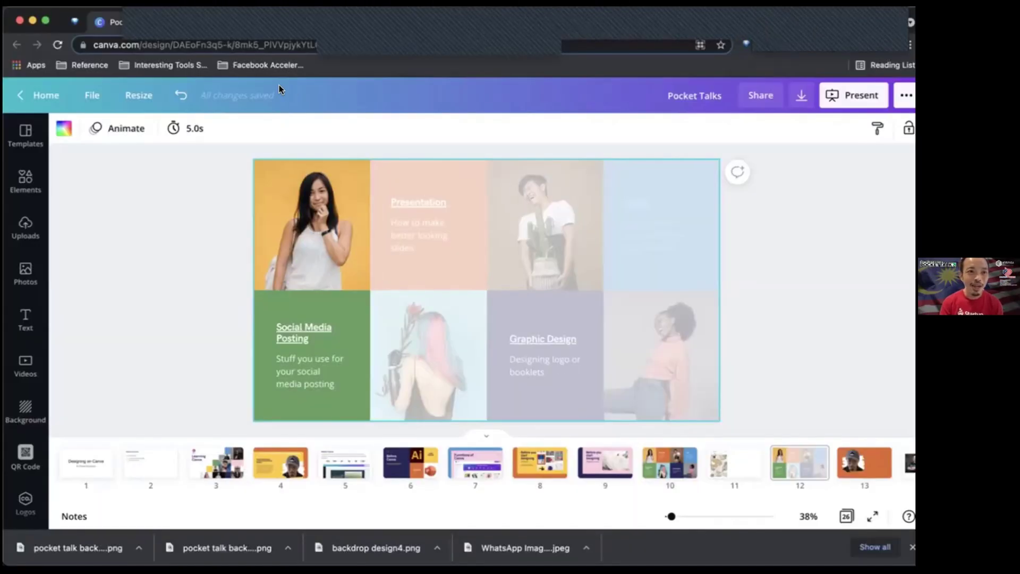
click(730, 20)
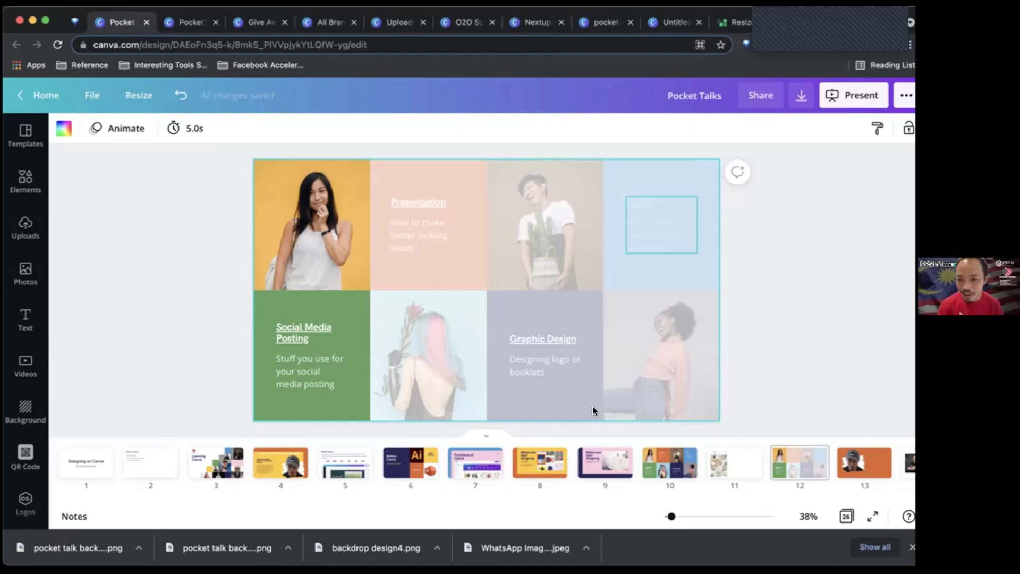
click(670, 471)
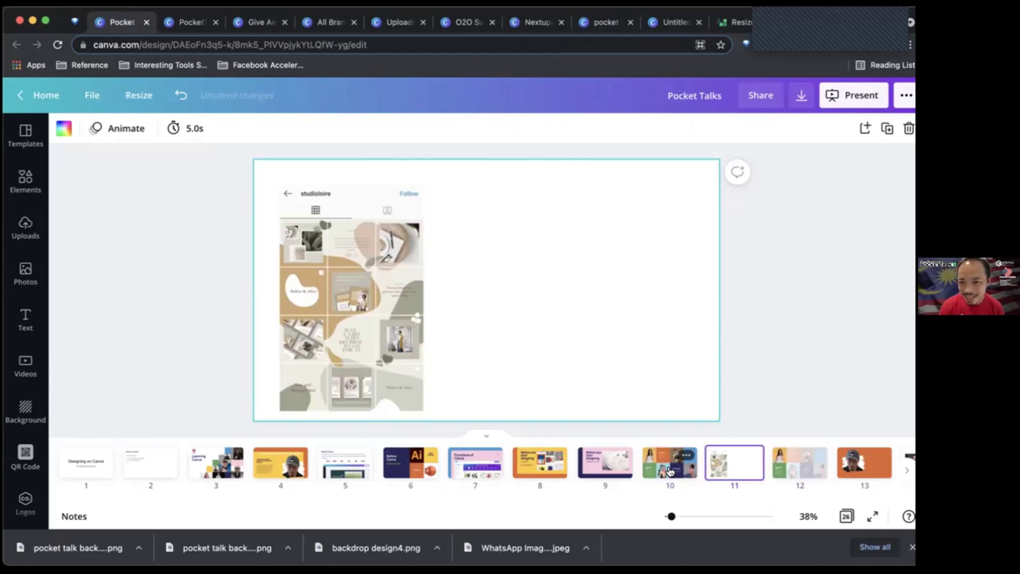
click(671, 472)
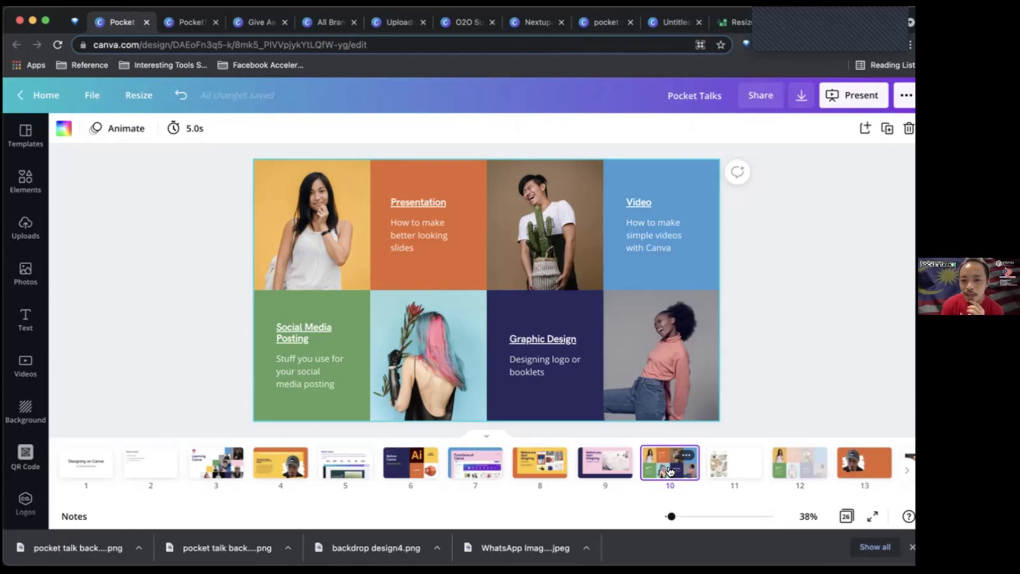
click(670, 472)
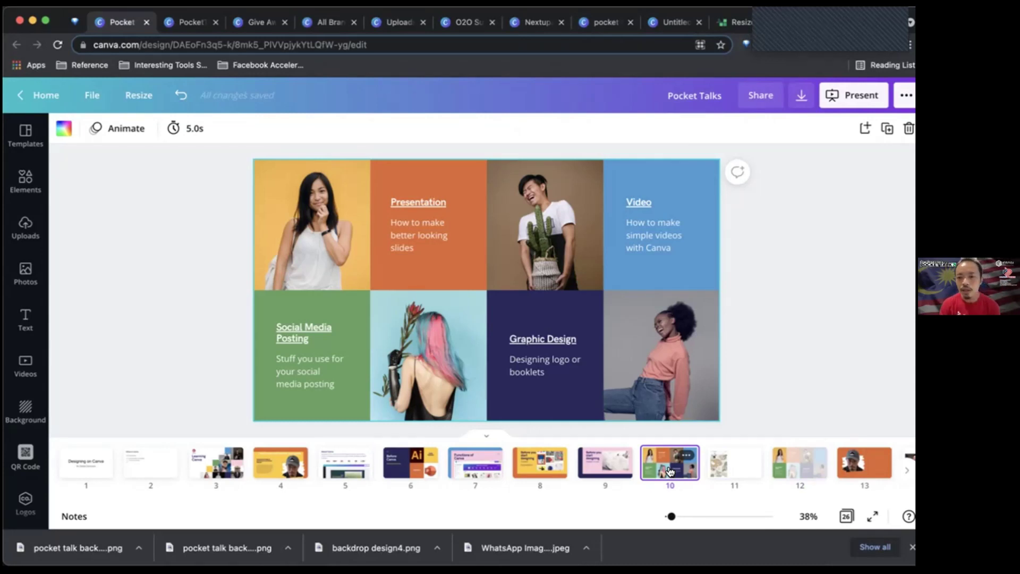
key(Right)
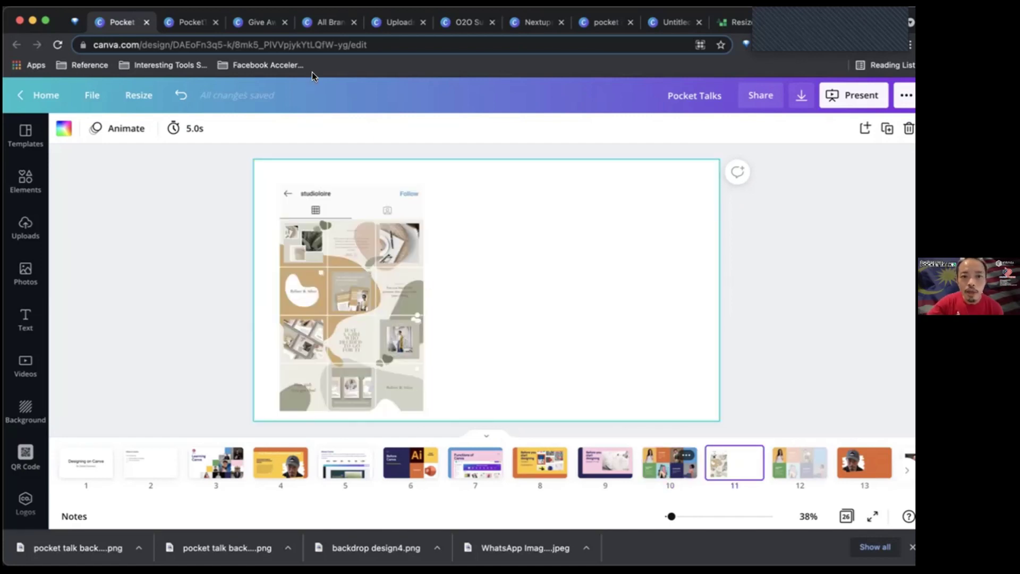
Step: Return from the brand kit to the Canva home page and create a blank Instagram Post design
click(202, 18)
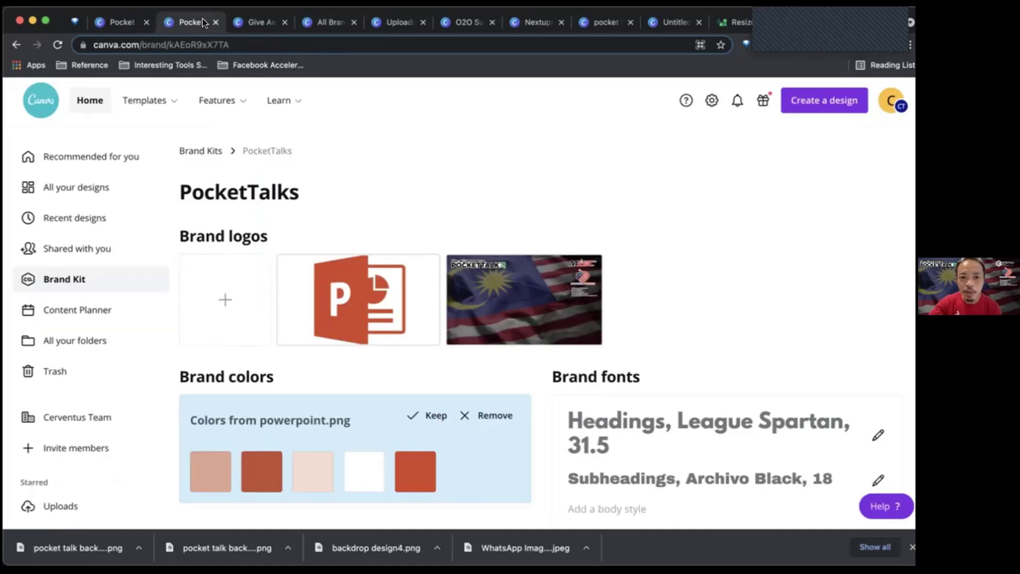
click(42, 101)
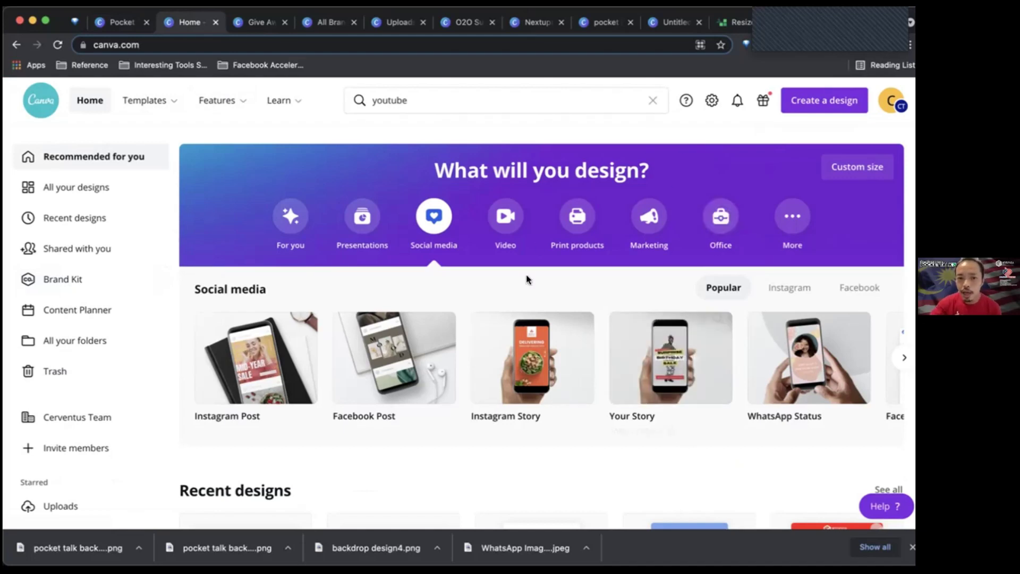
mouse_move(202, 374)
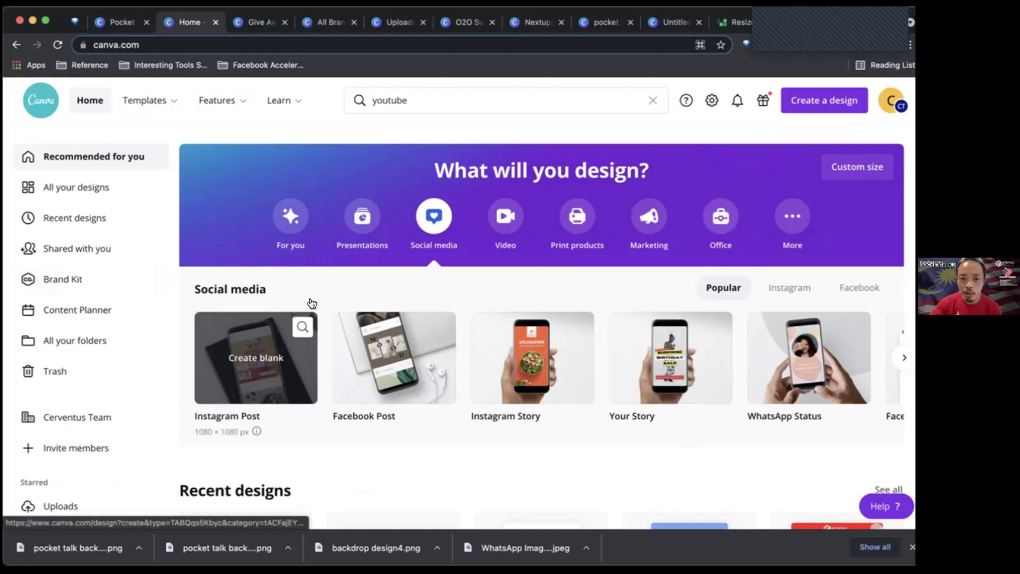
scroll(250, 380, down, 5)
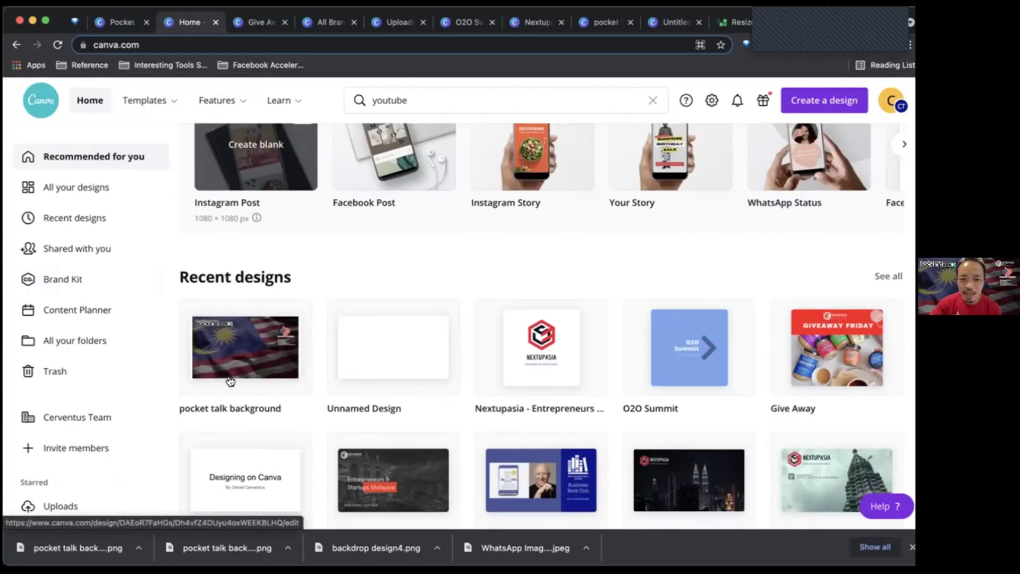
scroll(239, 234, up, 3)
scroll(239, 227, up, 1)
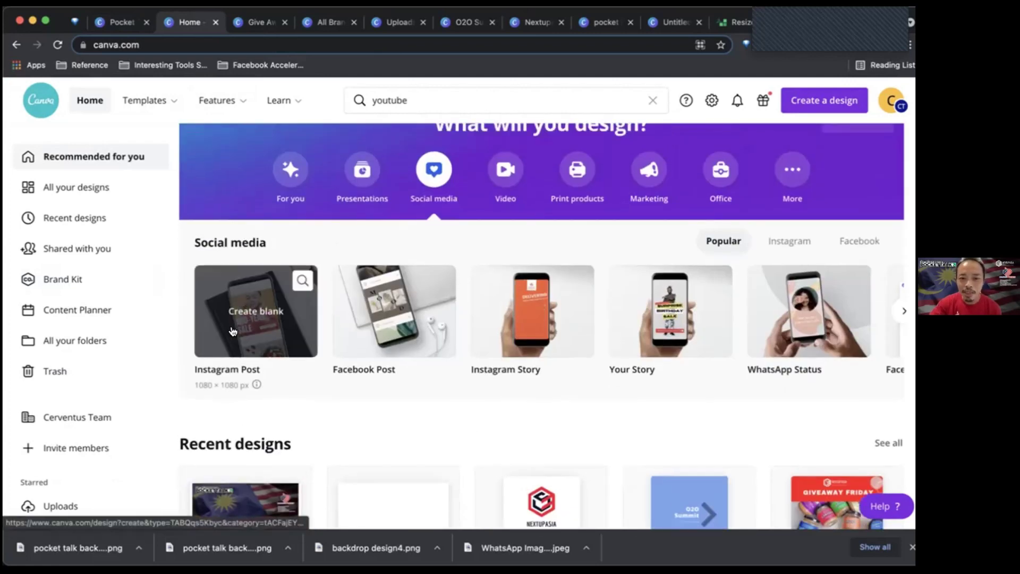
click(232, 332)
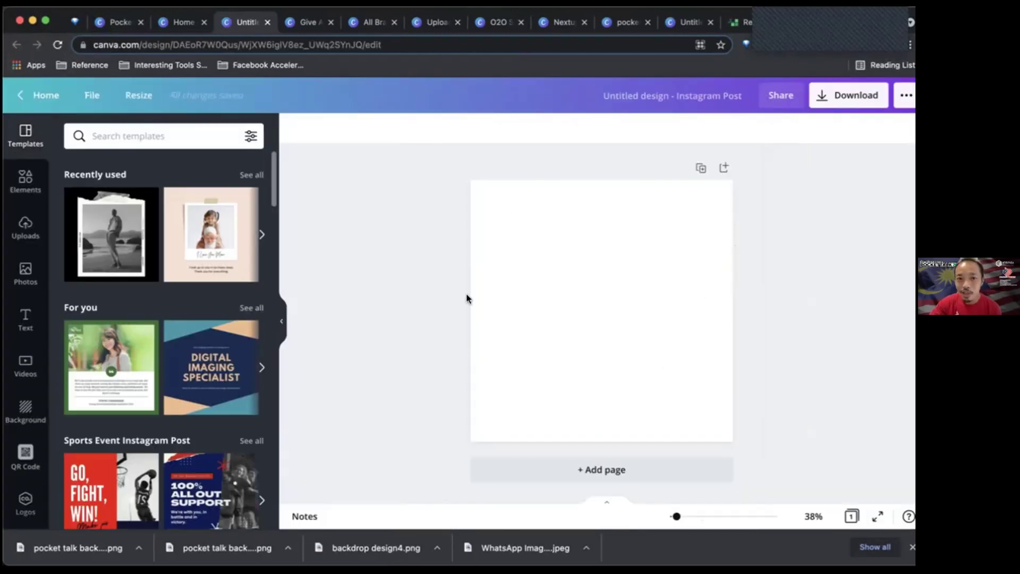
Step: Resize the blank Instagram post to a custom size of 1080 px wide by 4320 px high
click(137, 94)
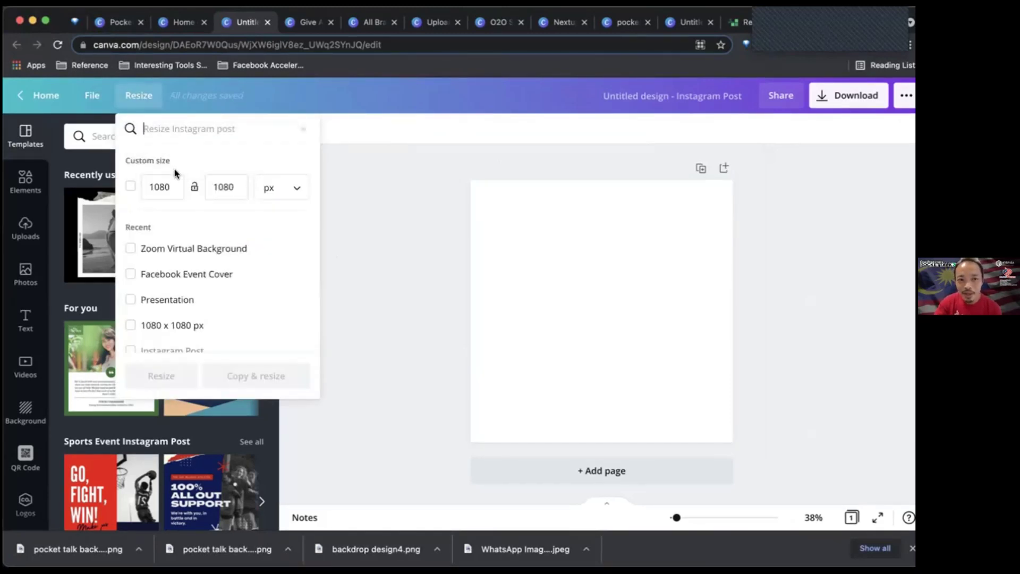
click(163, 184)
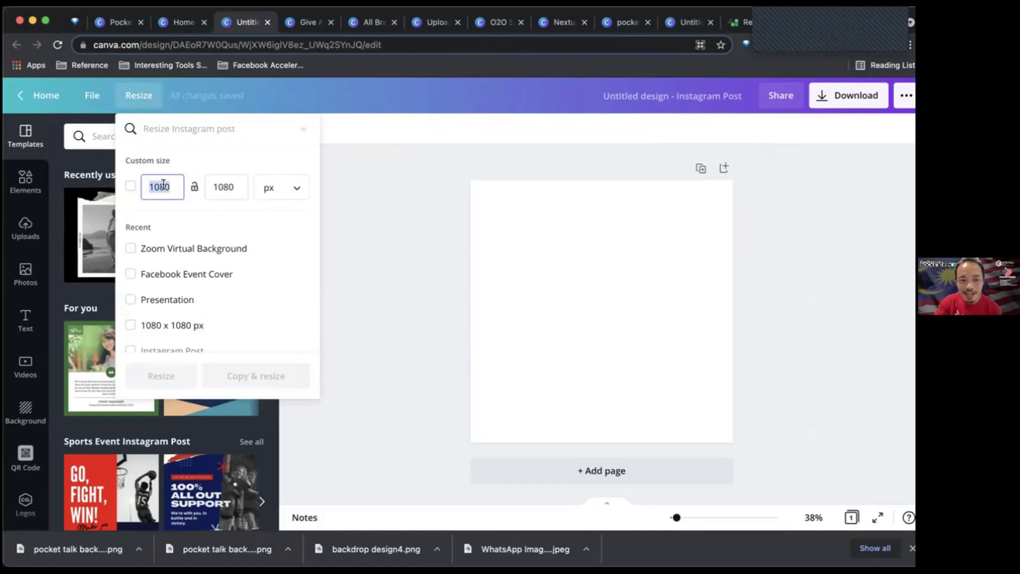
key(BackSpace)
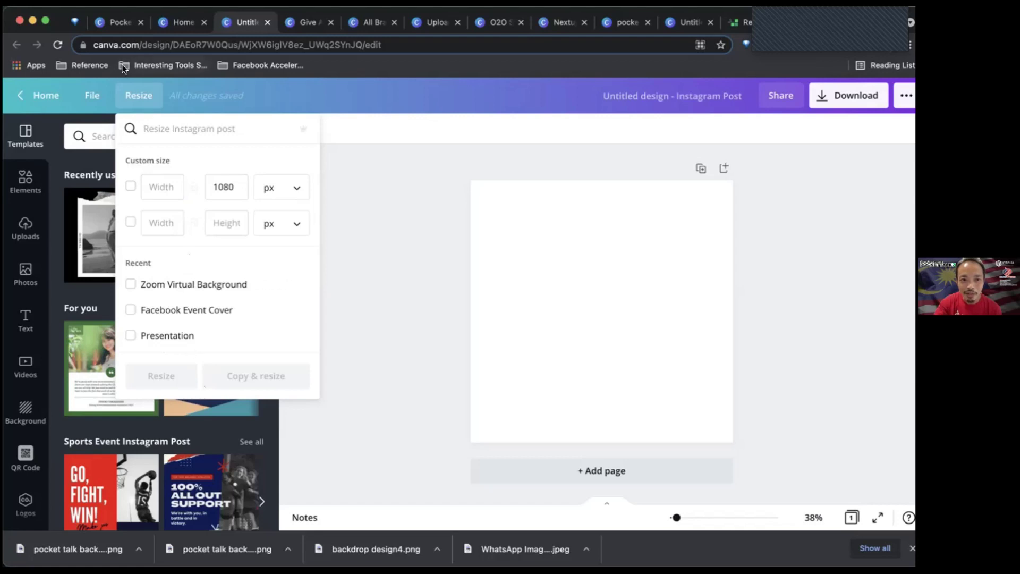
click(165, 187)
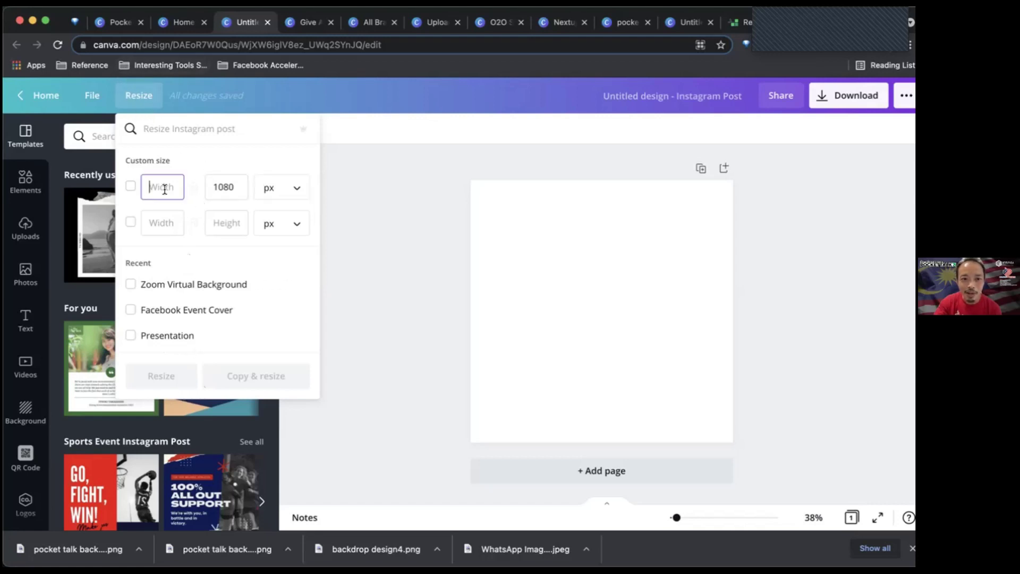
text(100)
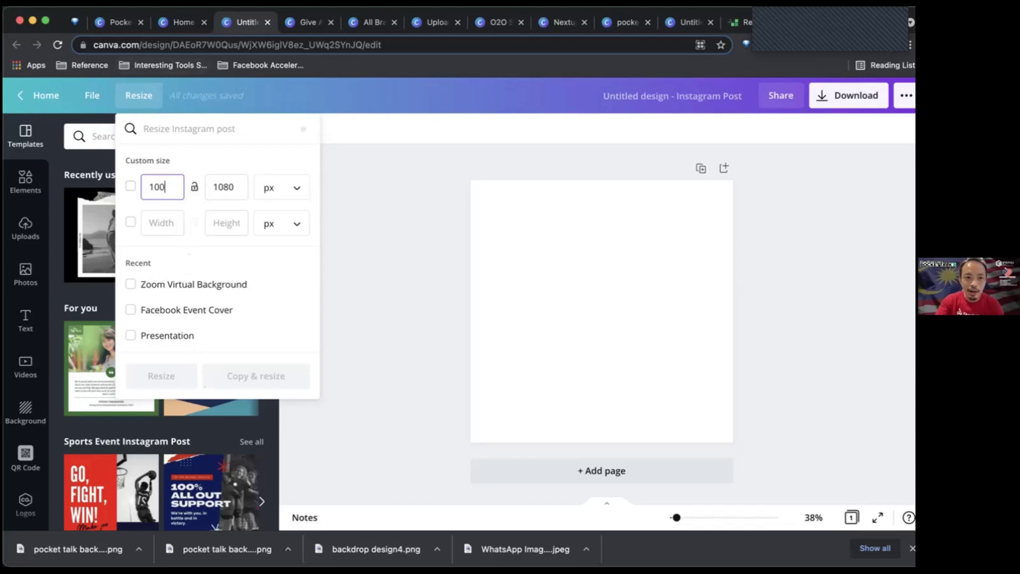
text(8)
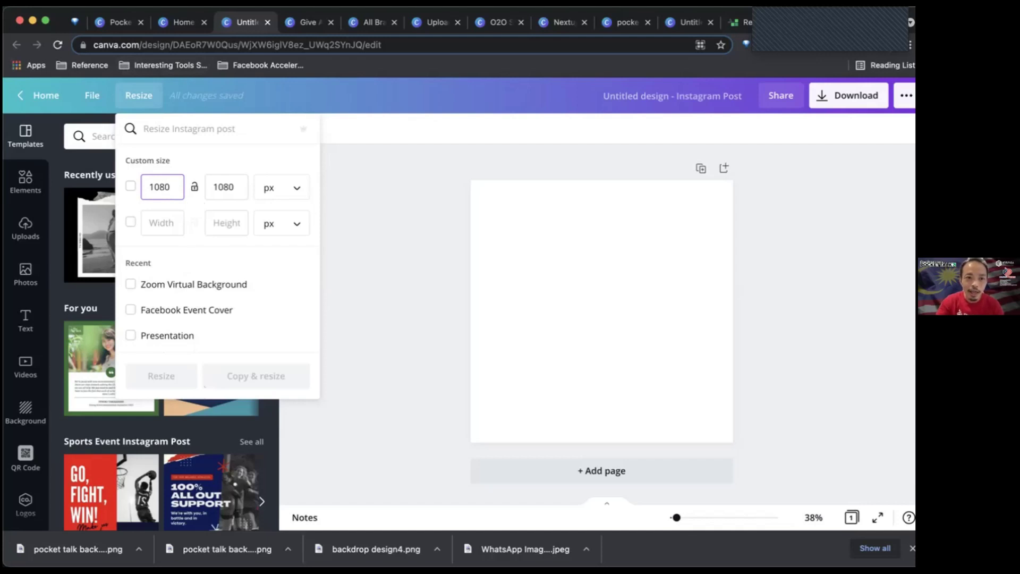
click(220, 184)
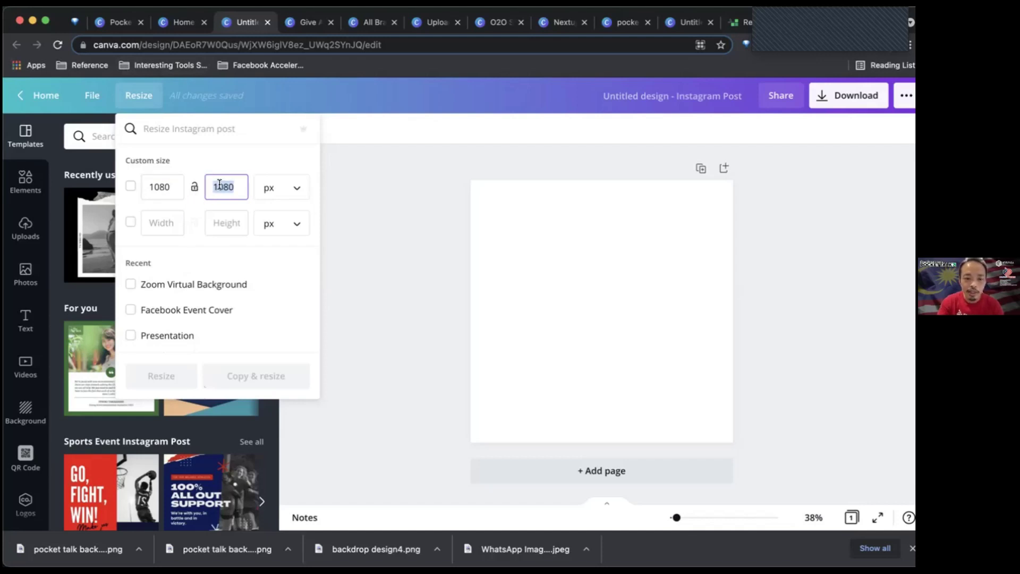
text(4)
text(320)
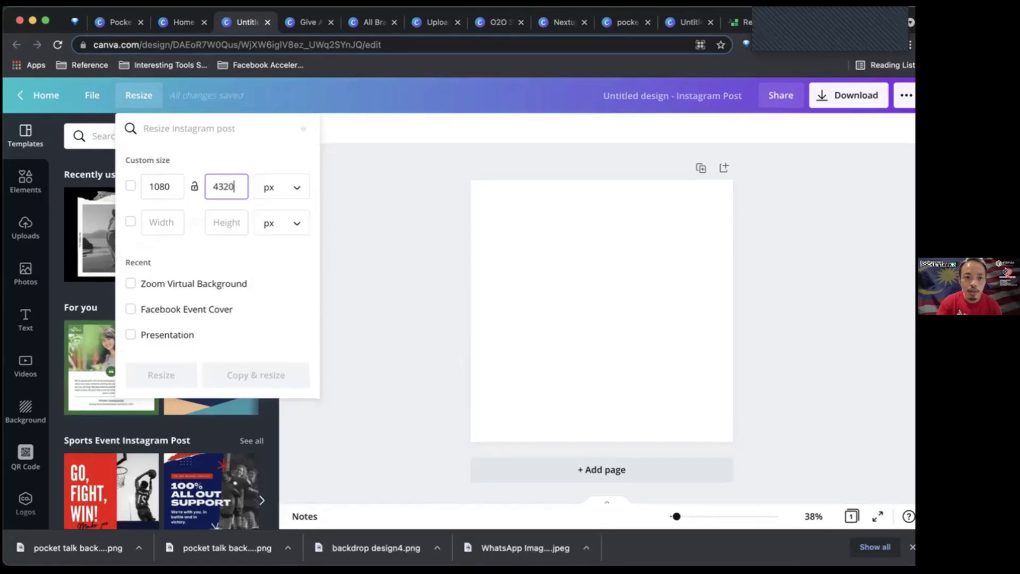
click(130, 186)
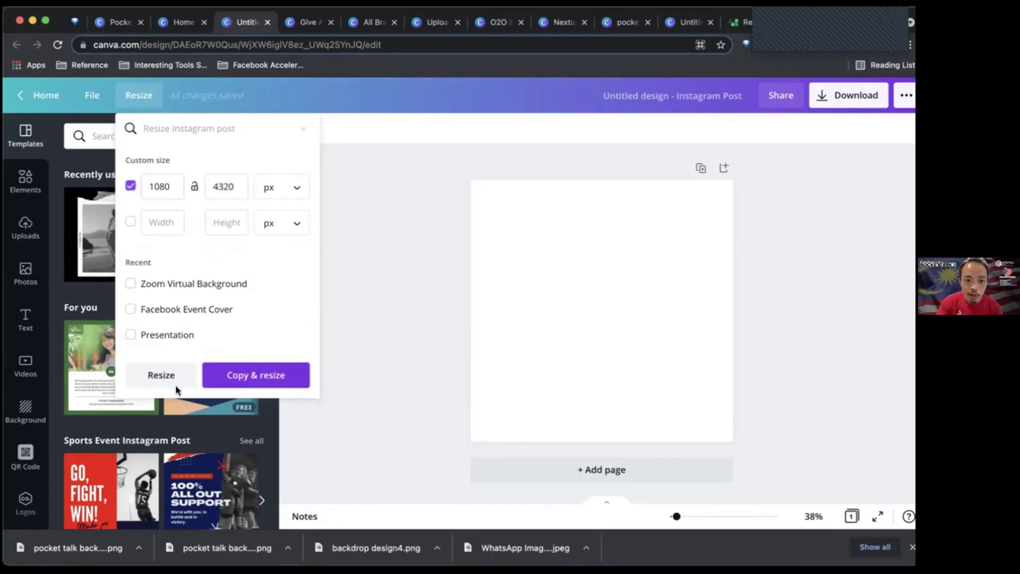
click(171, 373)
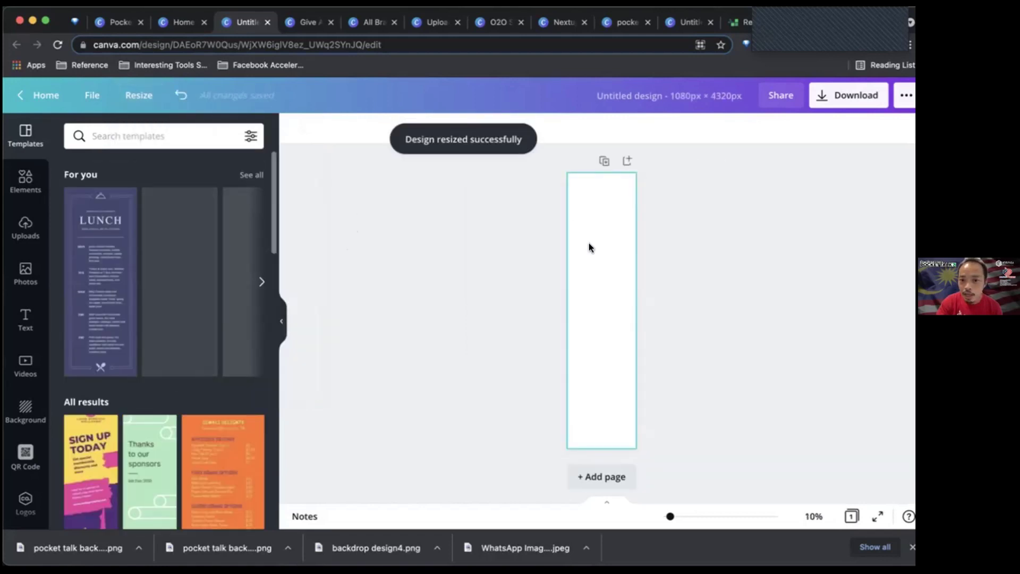
Step: Resize the design to a custom size of 4320 × 1080 px and browse the templates offered for that format
scroll(590, 245, up, 3)
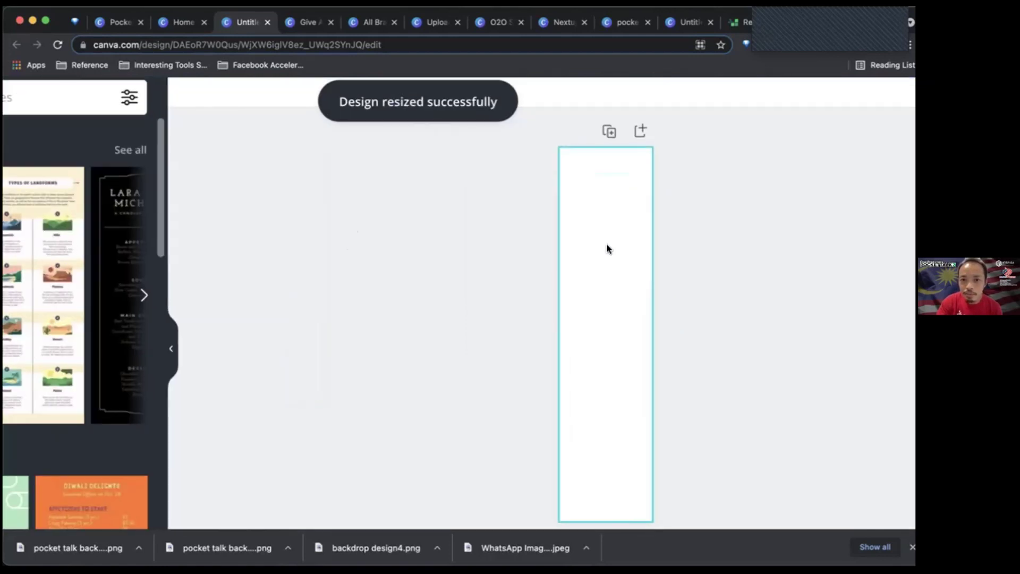
scroll(606, 248, down, 1)
scroll(607, 245, down, 3)
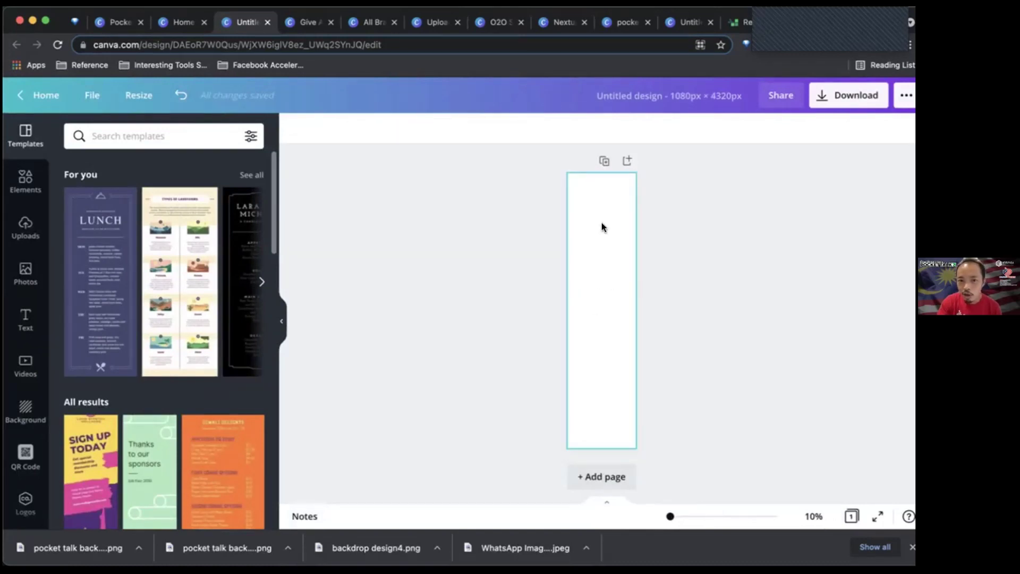
click(138, 96)
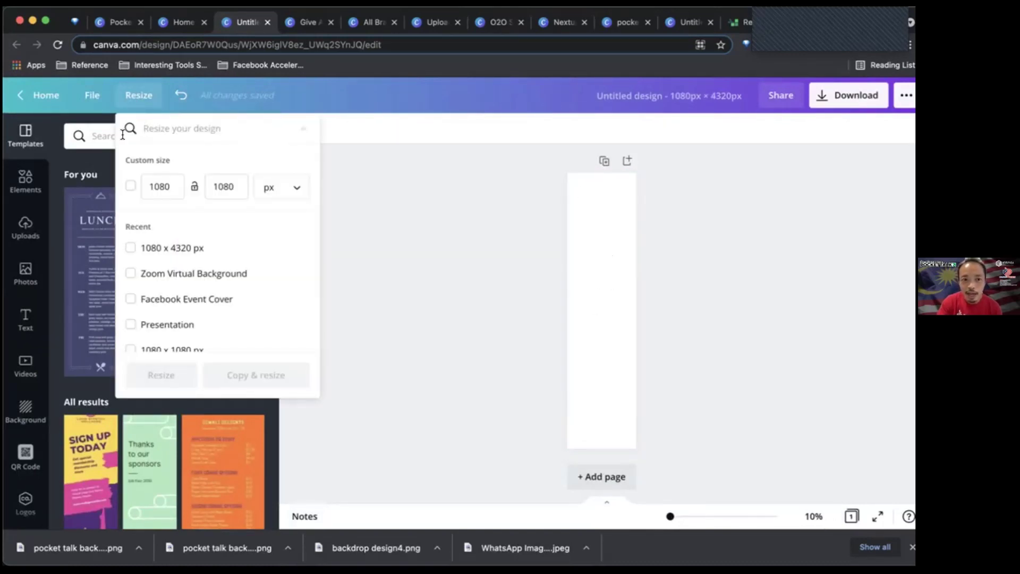
click(166, 182)
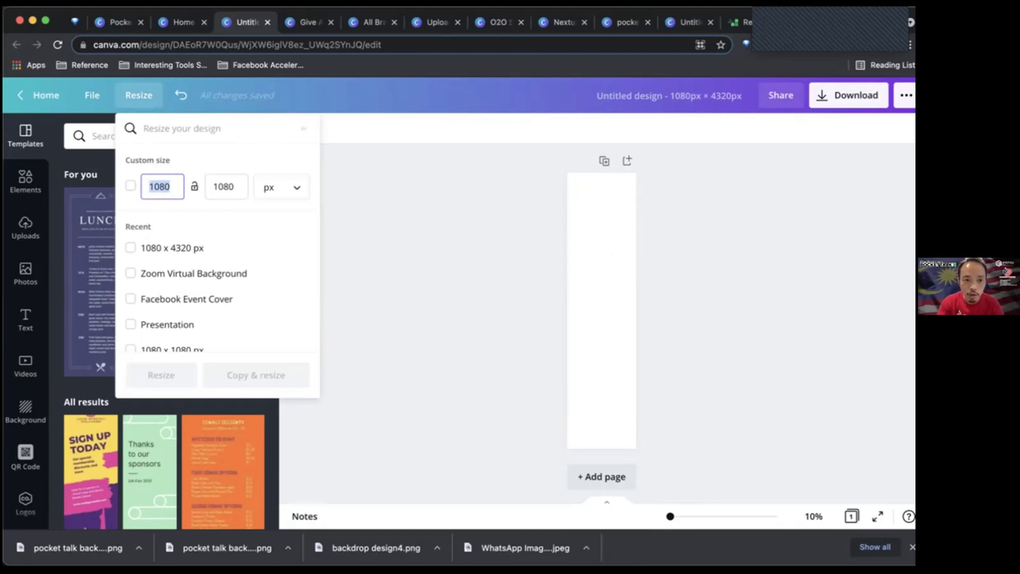
text(4320)
click(156, 375)
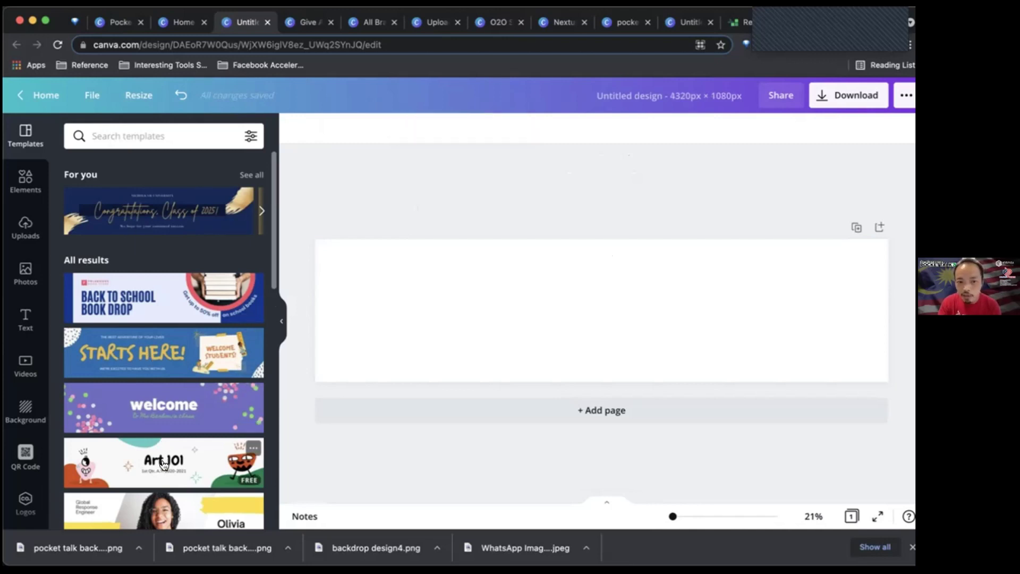
scroll(164, 465, down, 5)
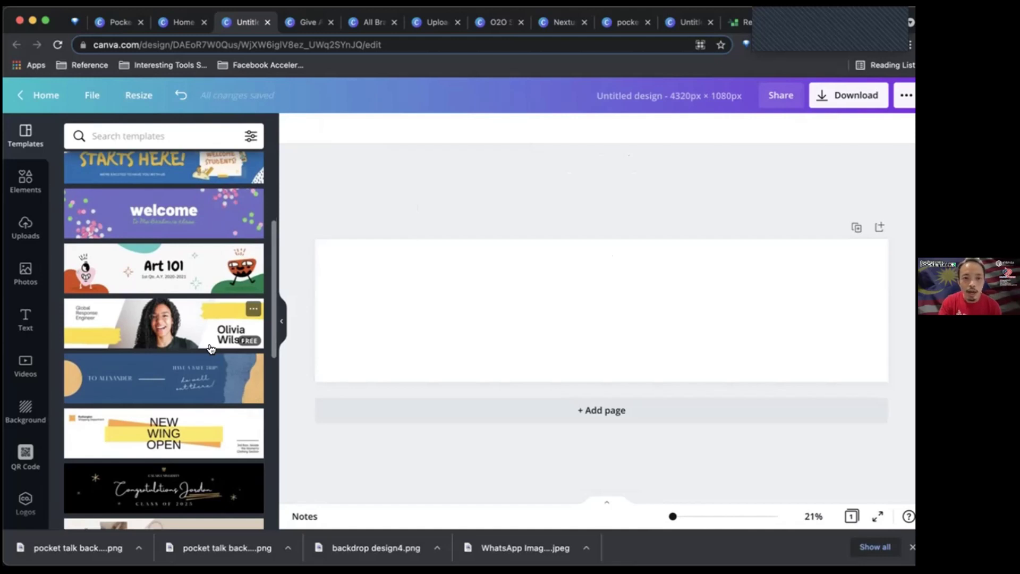
Step: Resize the design to a custom size of 3240 × 1080 px
scroll(211, 349, up, 5)
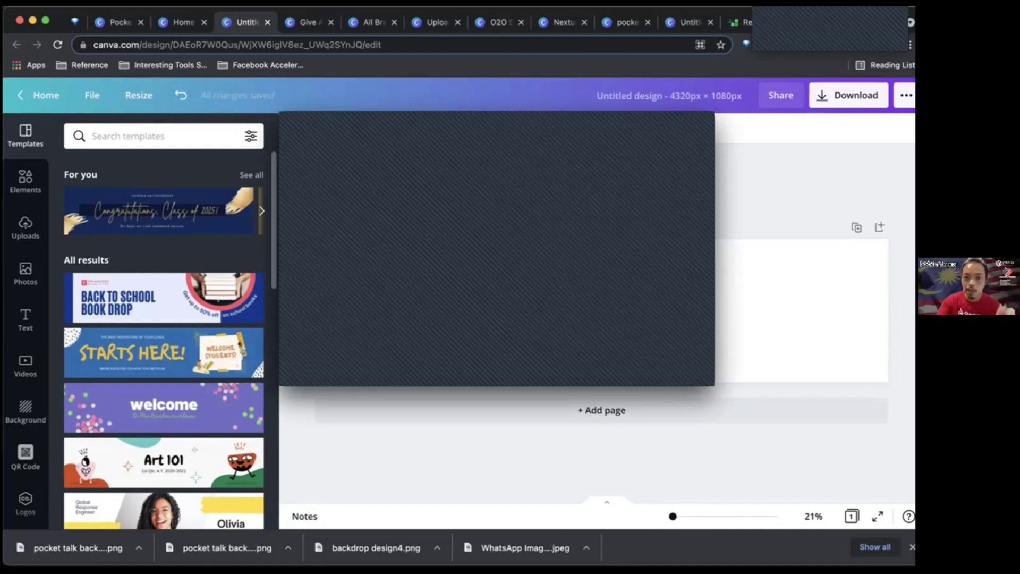
click(137, 94)
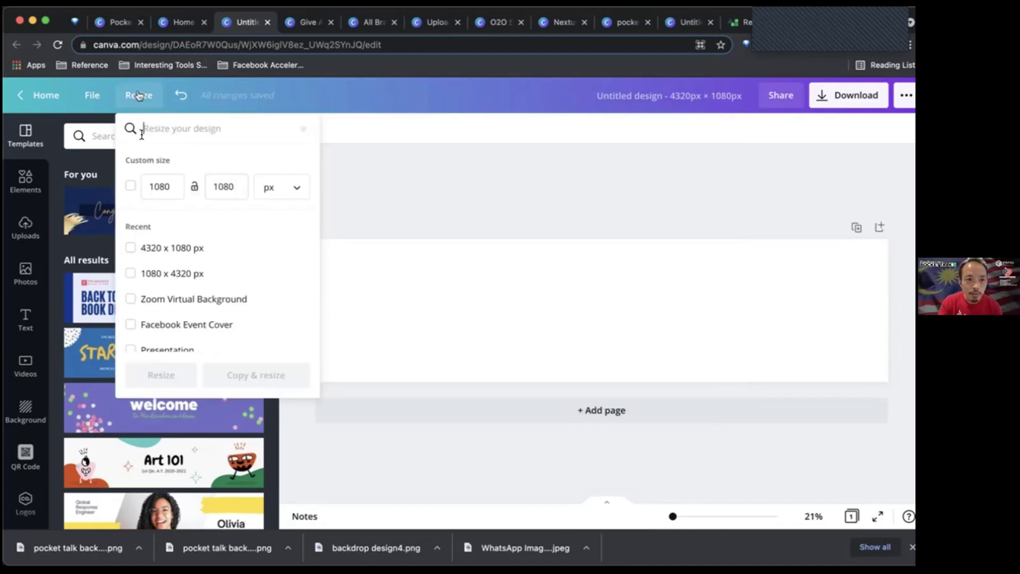
click(156, 183)
text(32400)
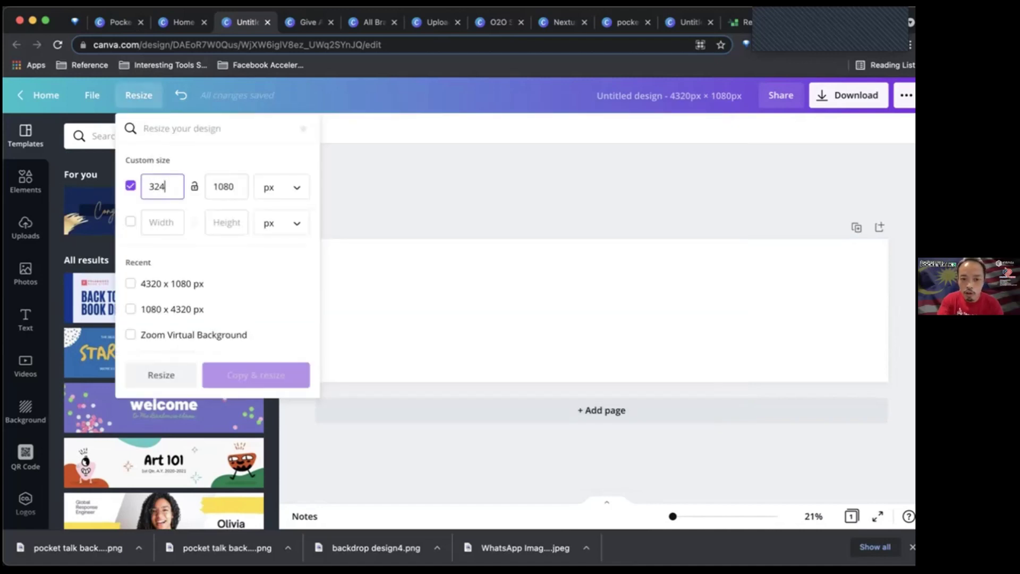
key(BackSpace)
key(BackSpace)
text(0)
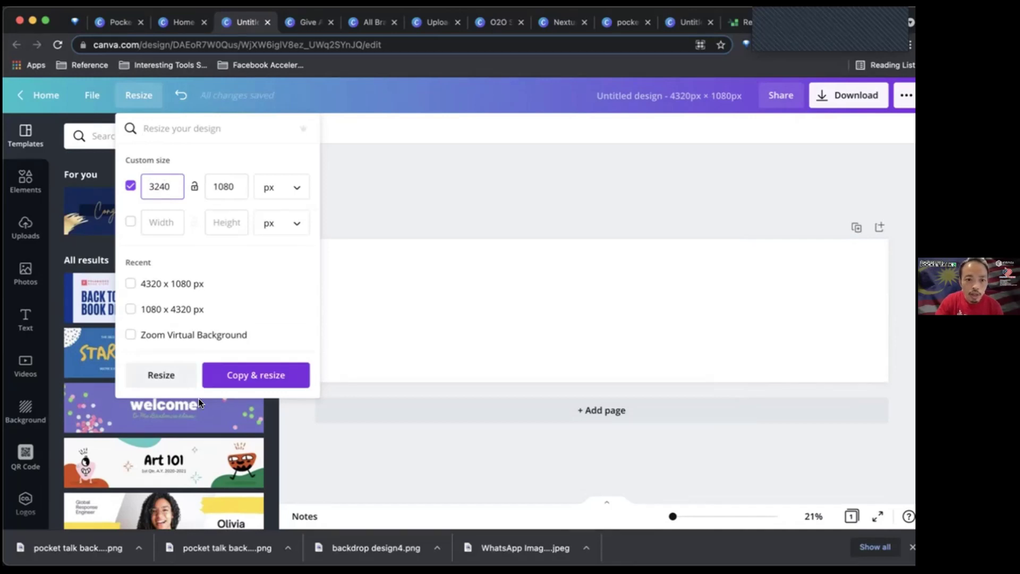
click(170, 374)
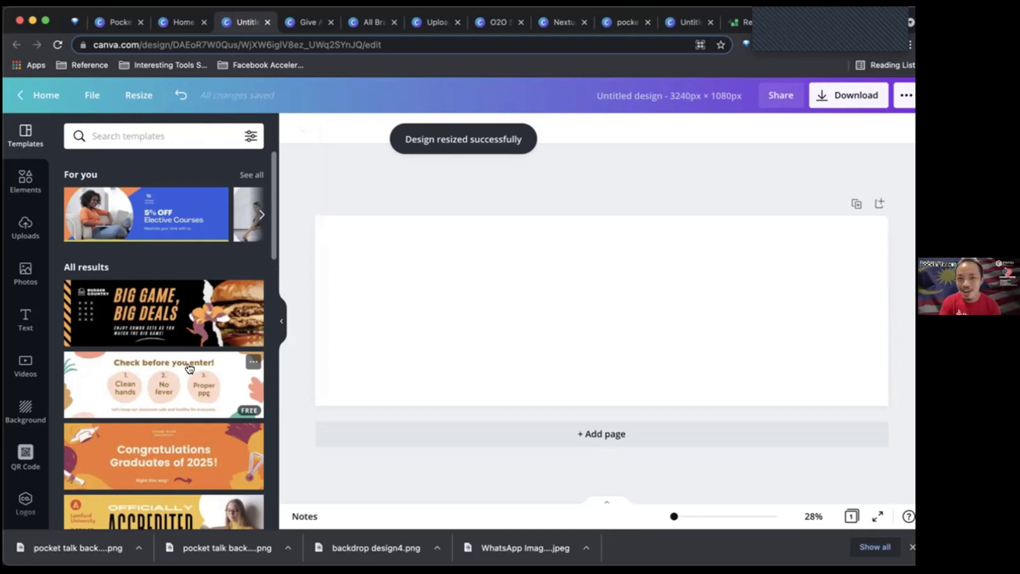
click(140, 97)
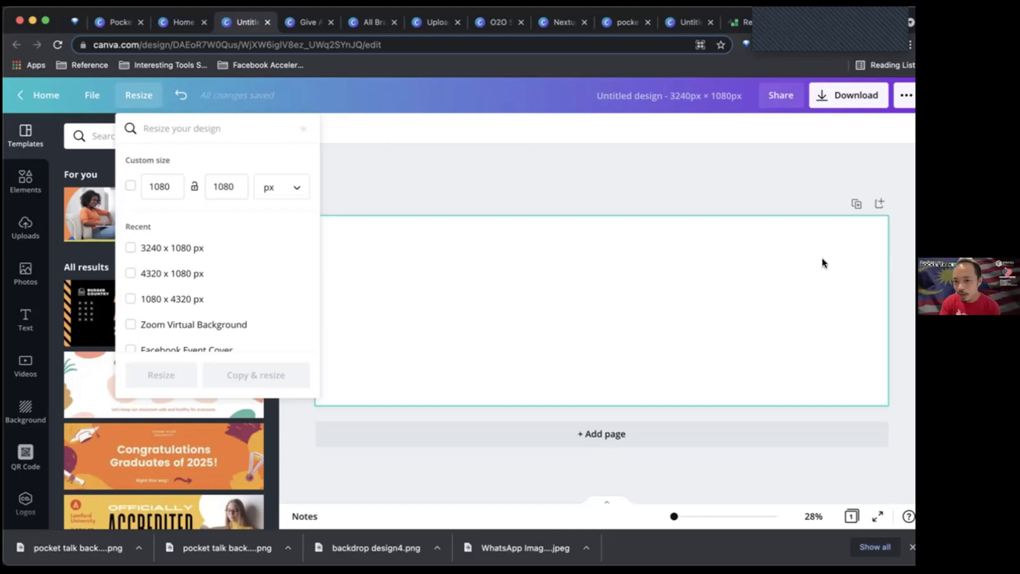
click(616, 191)
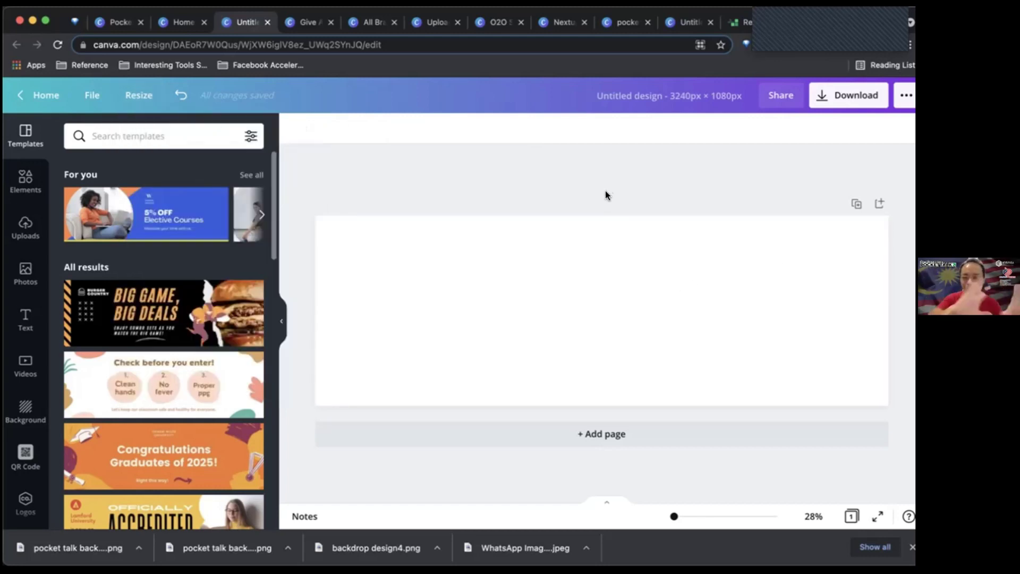
Step: Rename the untitled design as "Instagram 3 in one post"
click(94, 95)
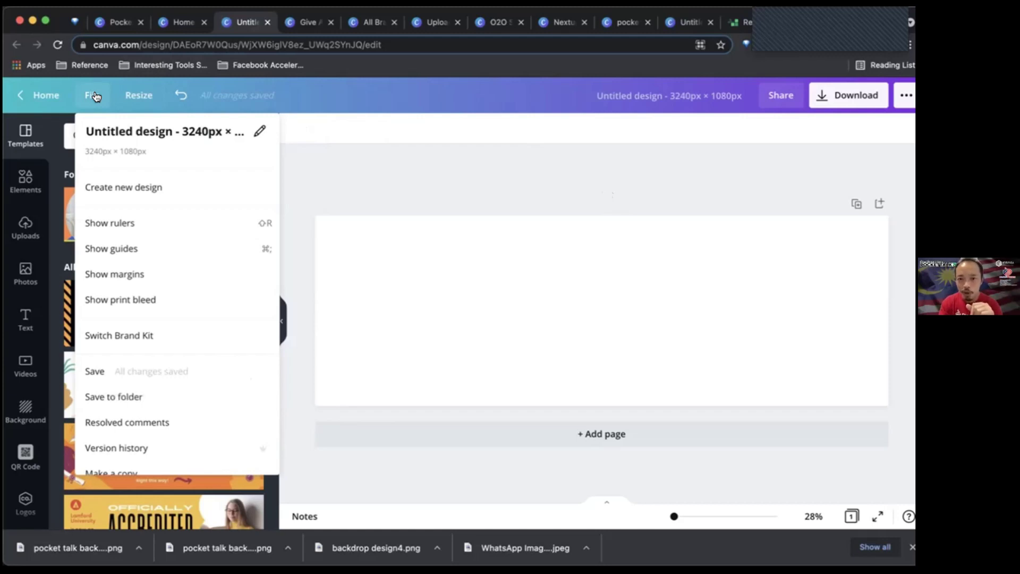
click(627, 92)
click(627, 93)
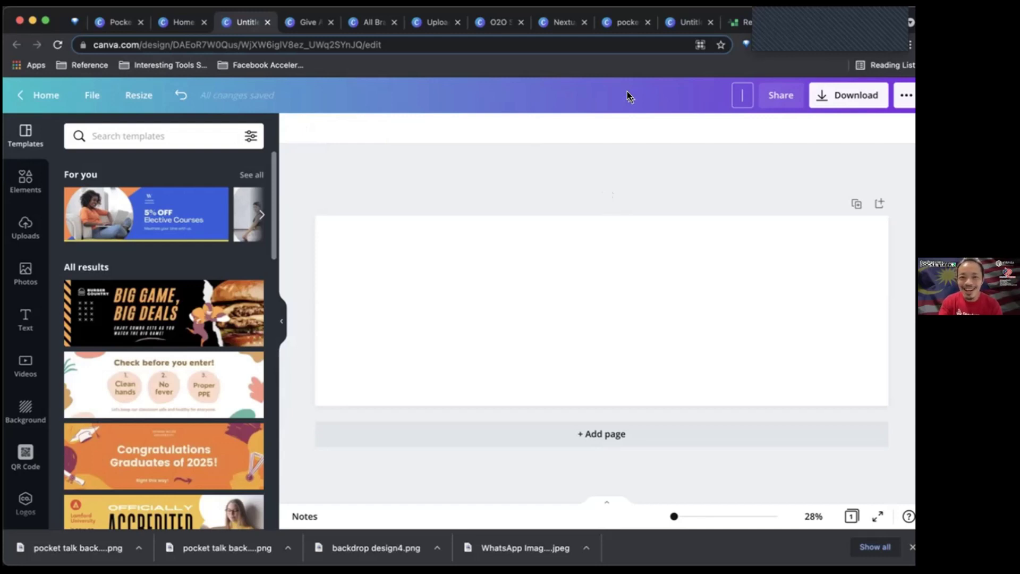
text(Instagram 3)
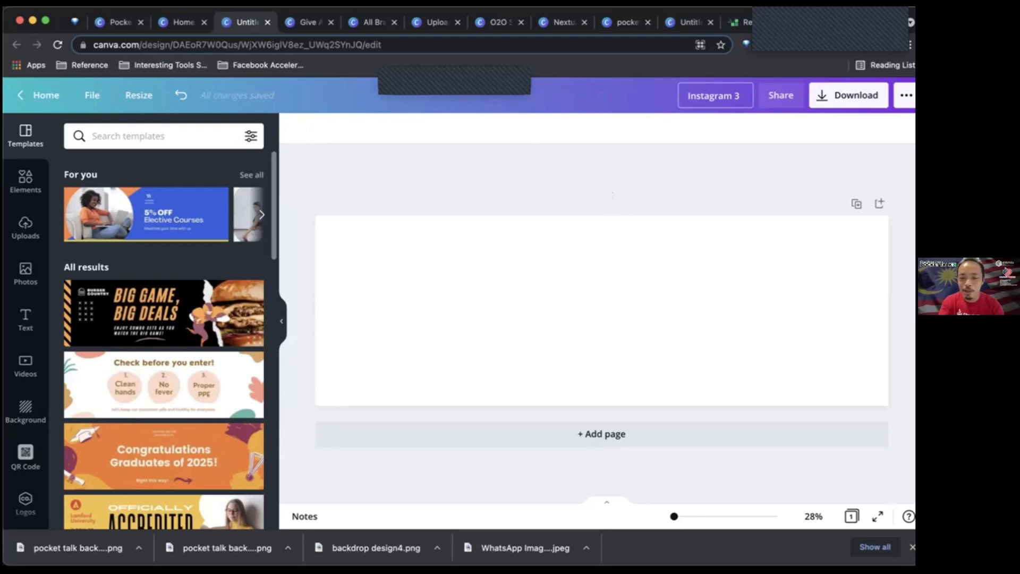
text( post)
key(BackSpace)
key(BackSpace)
key(BackSpace)
key(BackSpace)
text(i)
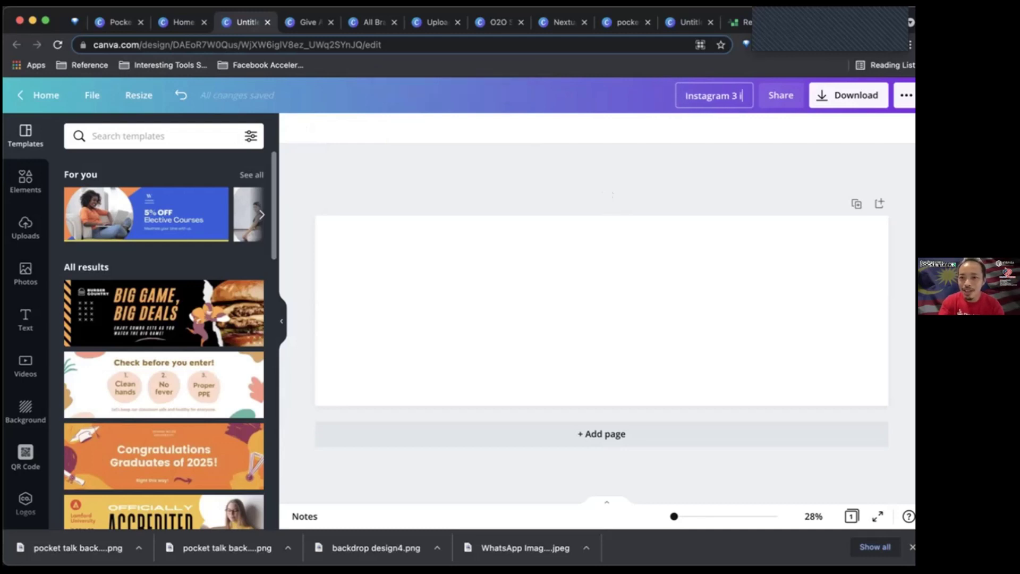
text(n one post)
key(Return)
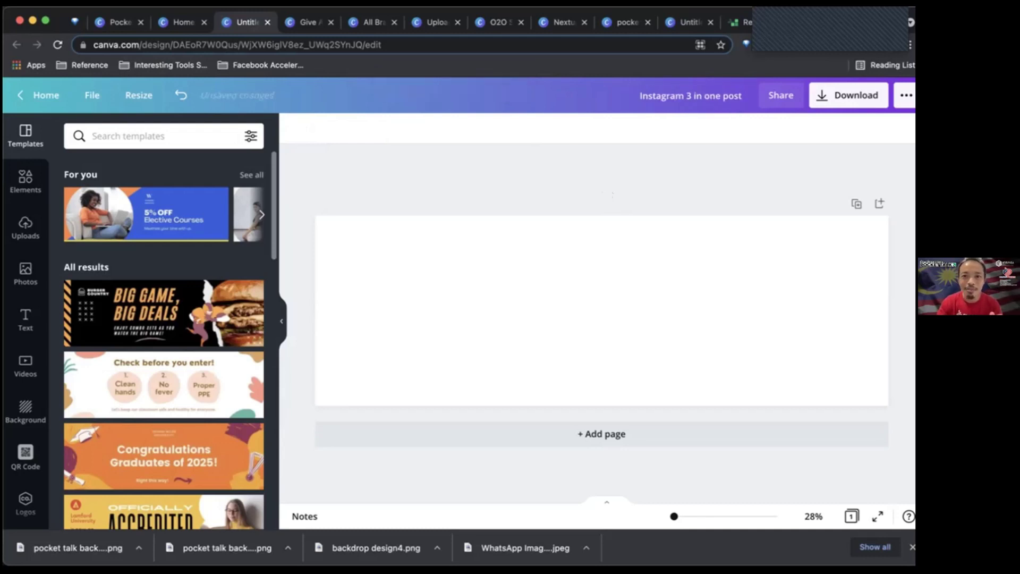
Step: Show the rulers and place two vertical guides on the blank page at about 1080 px and 2200 px
click(92, 95)
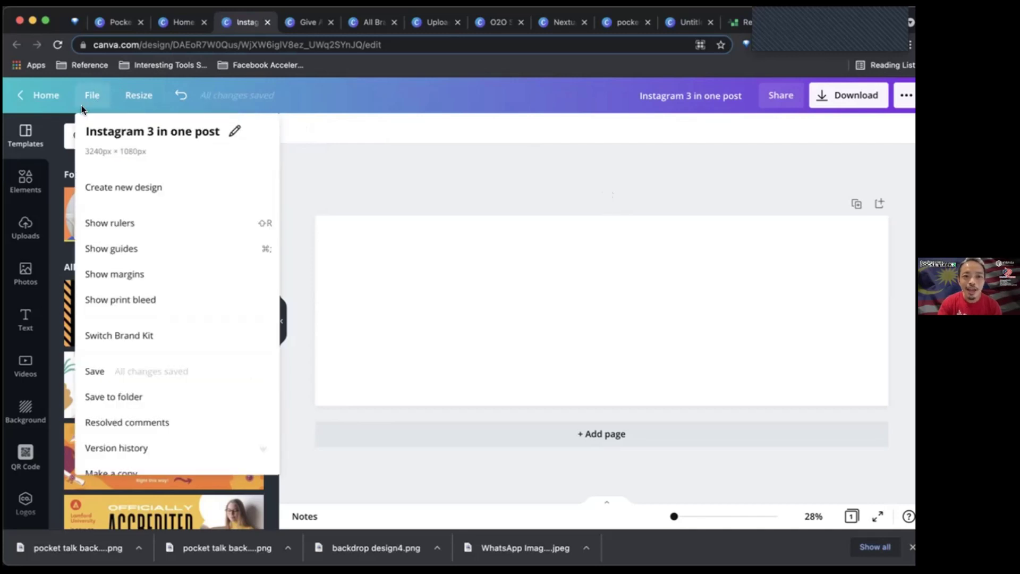
click(124, 223)
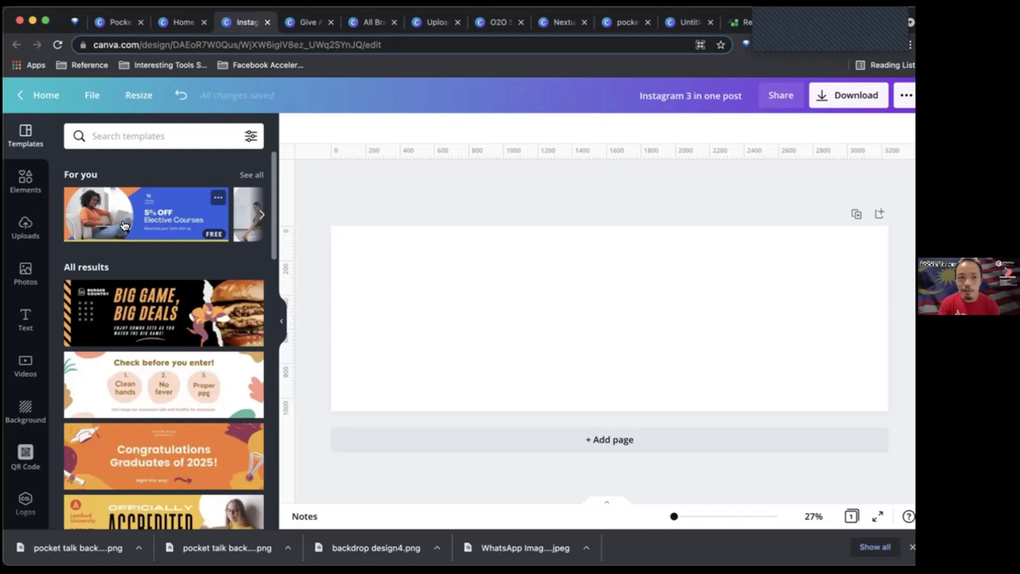
click(92, 99)
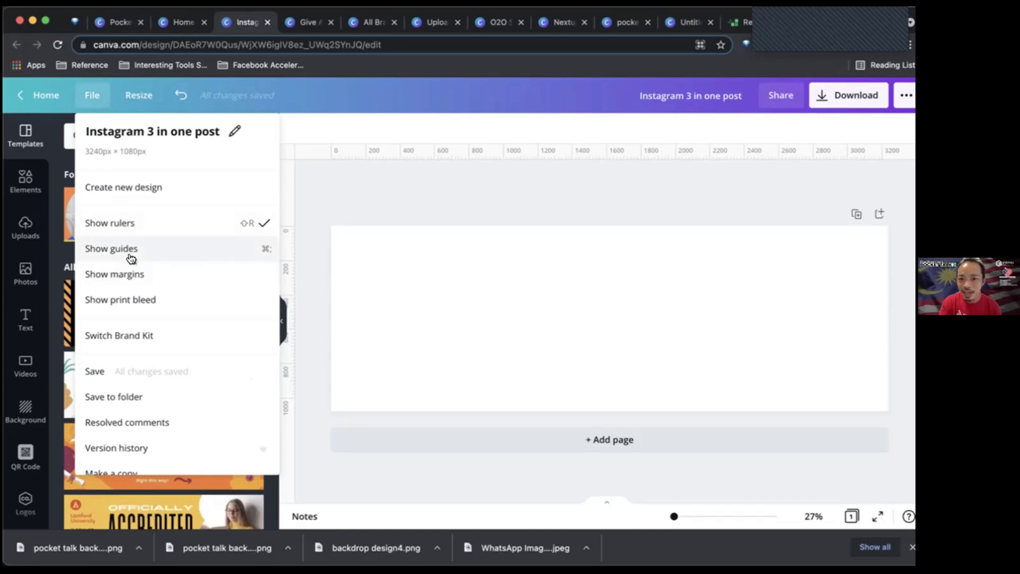
click(375, 162)
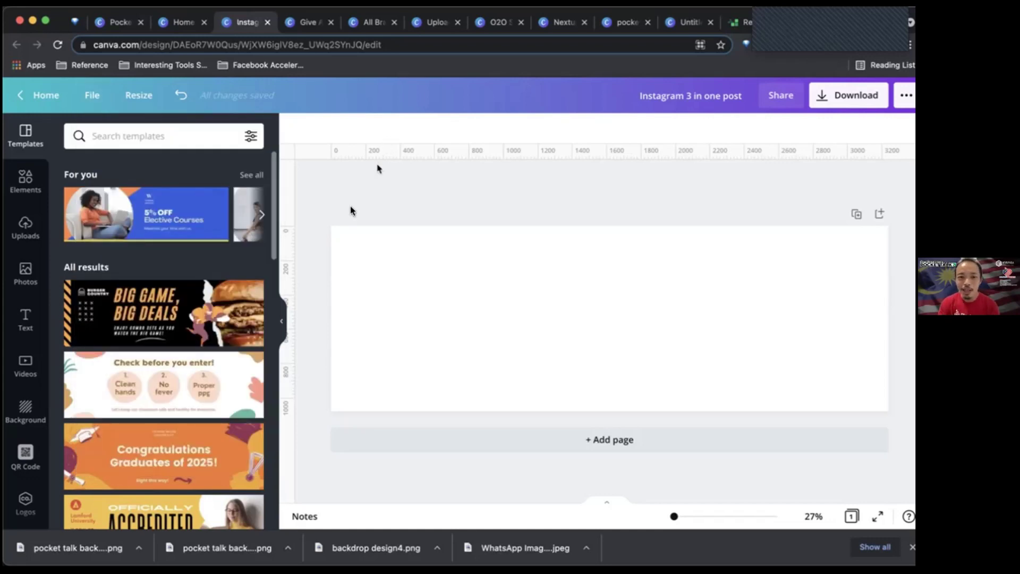
drag(287, 181, 543, 190)
drag(547, 191, 514, 187)
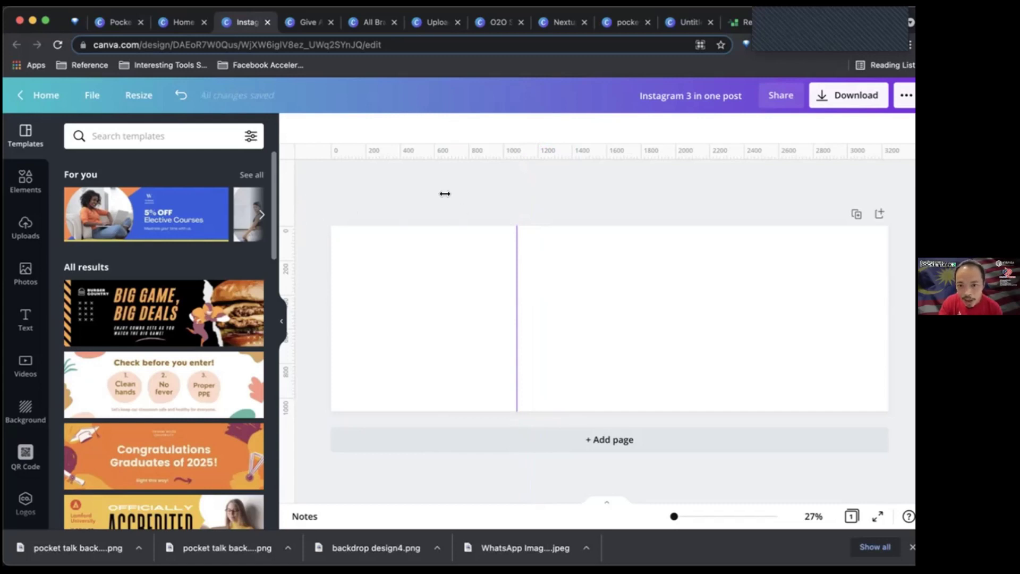
drag(512, 192, 712, 199)
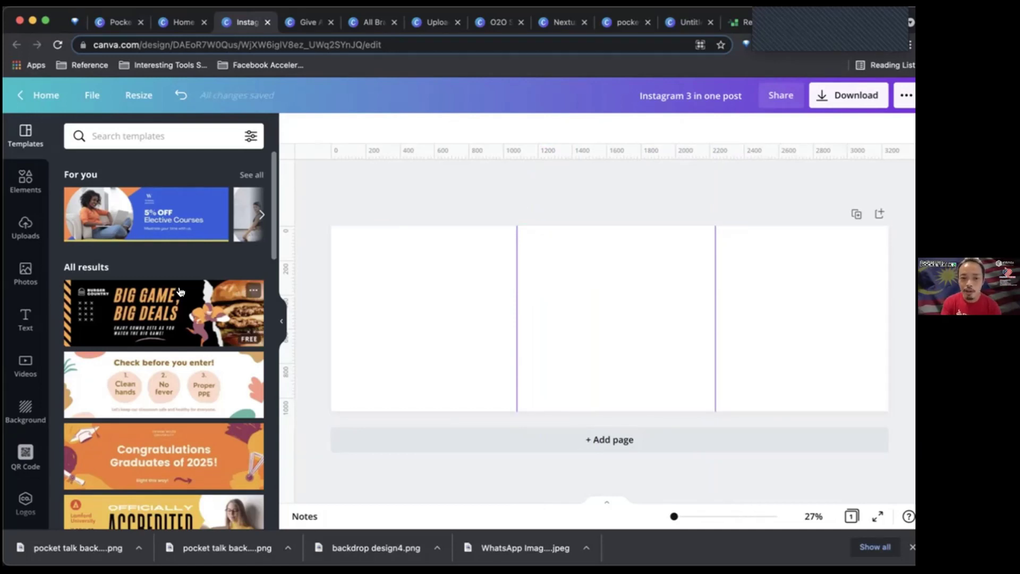
Step: Apply the "Check before you enter!" template to the page and shift its heading slightly to the left
click(140, 397)
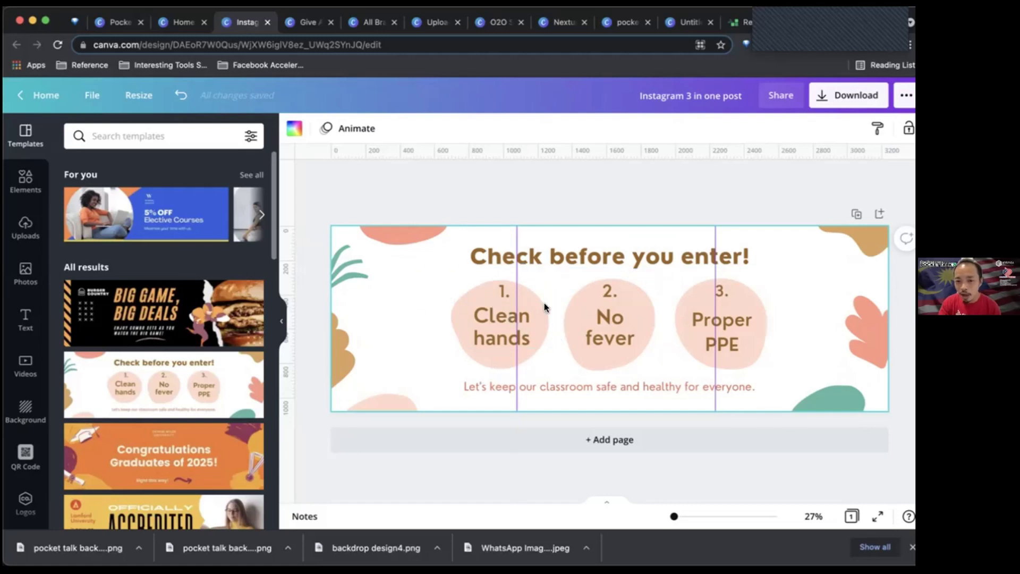
mouse_move(495, 251)
mouse_down()
mouse_move(454, 254)
mouse_move(489, 255)
mouse_up()
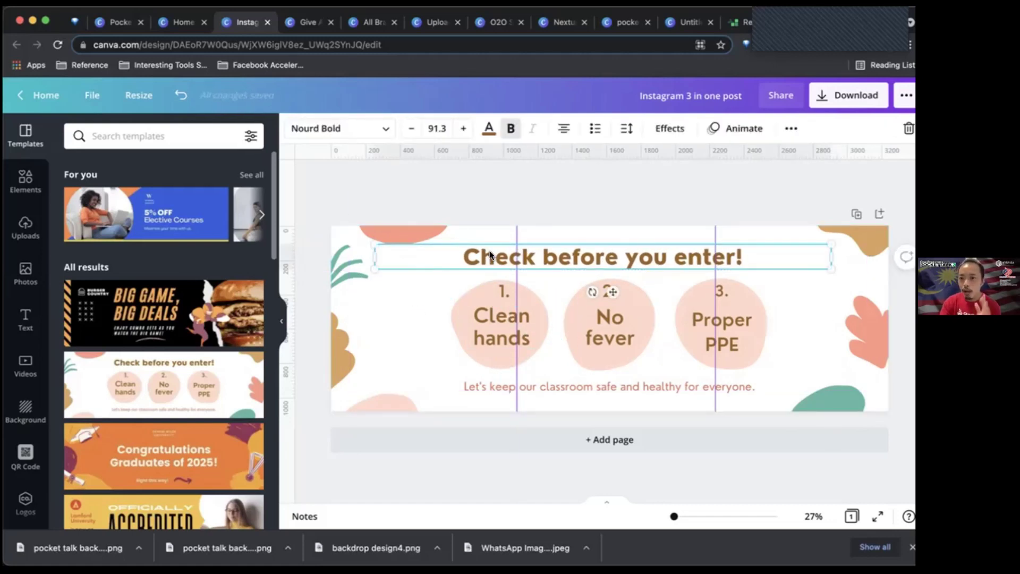
Step: Download the design as a PNG at size 1 and dismiss the saved-design dialog
click(854, 106)
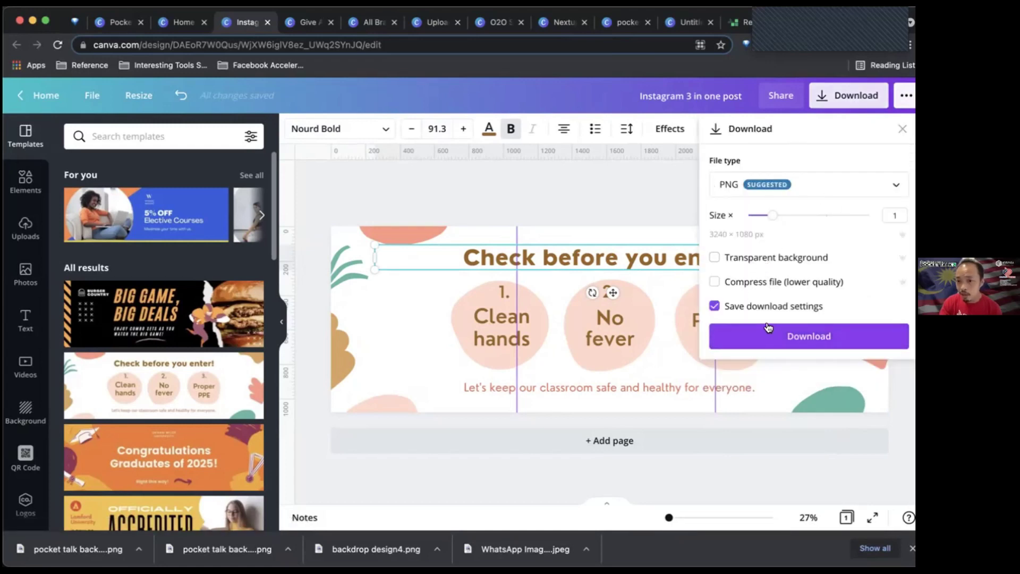
click(770, 334)
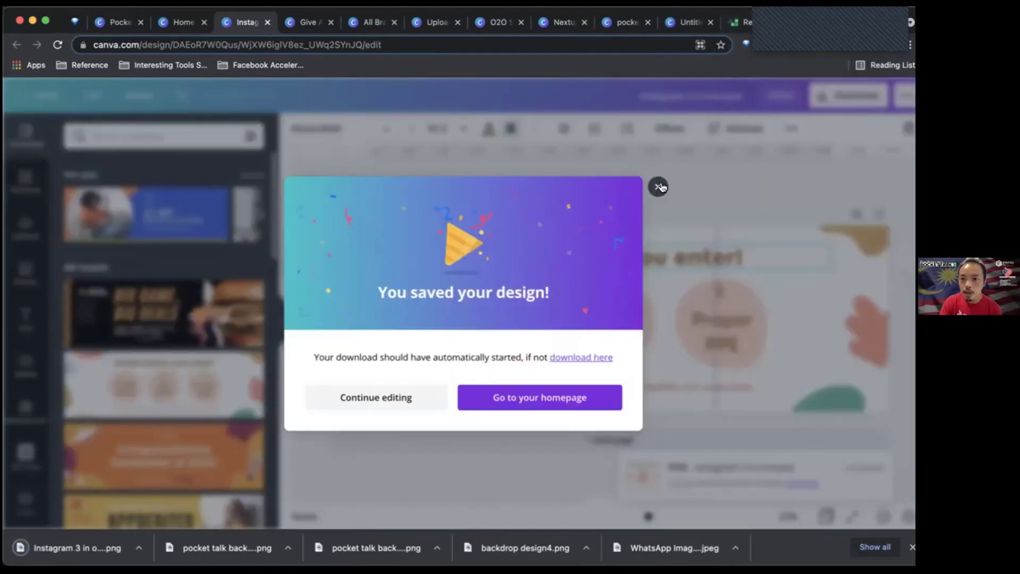
click(659, 187)
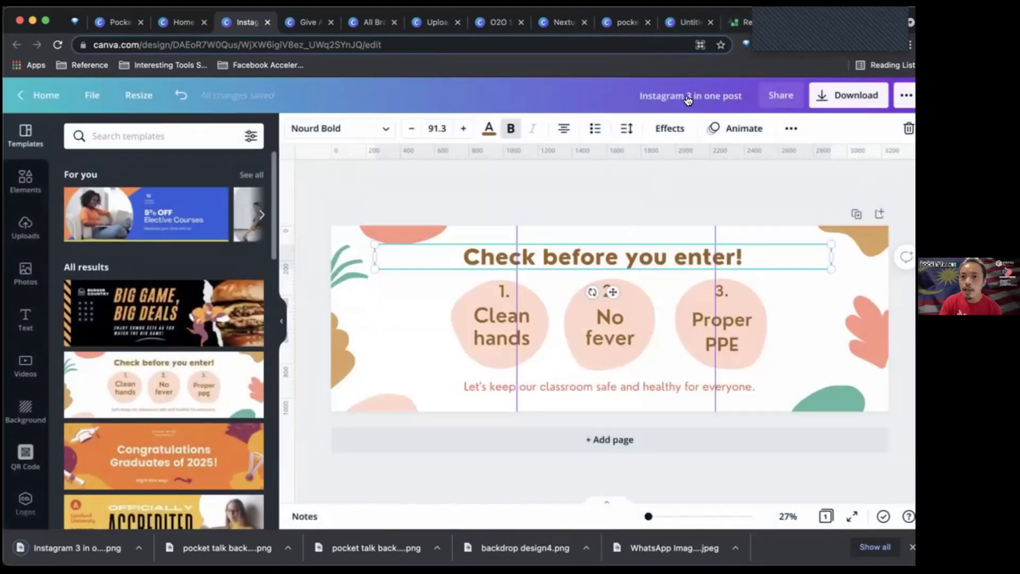
Step: Switch to the Postcron ImageSplitter website and upload the downloaded "Instagram 3 in one post" image from the Downloads folder
click(737, 24)
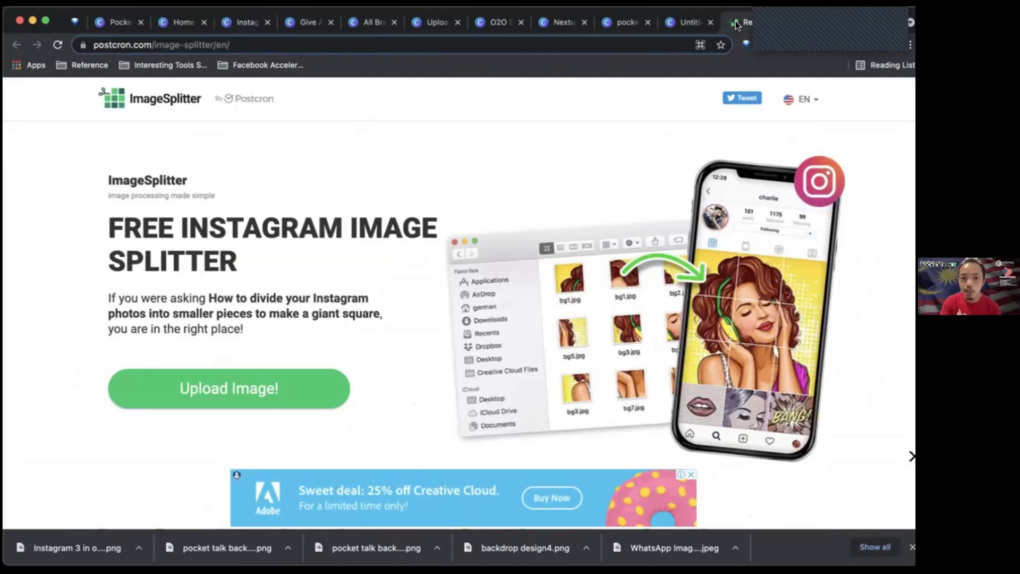
click(202, 384)
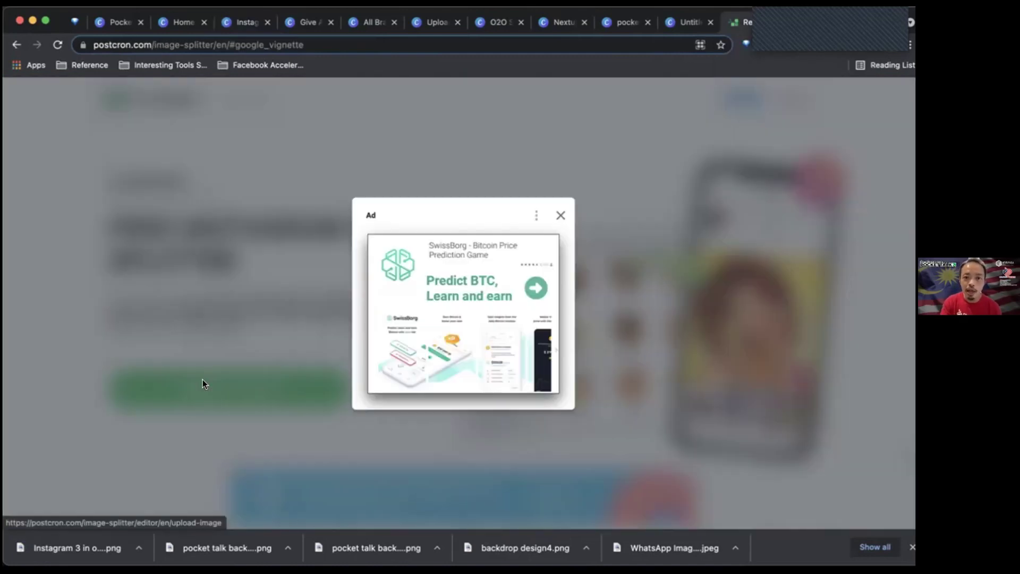
click(562, 214)
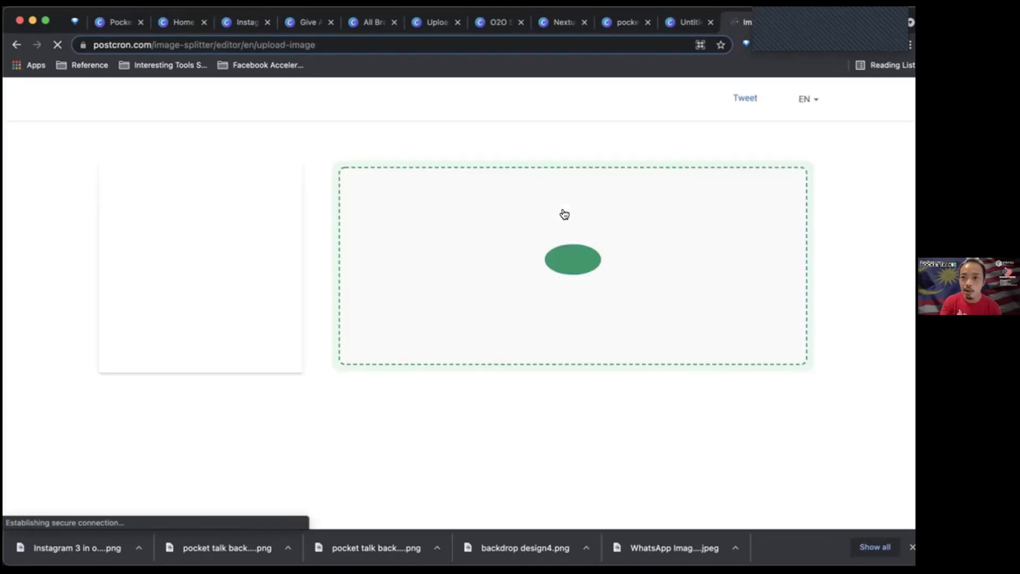
mouse_move(674, 540)
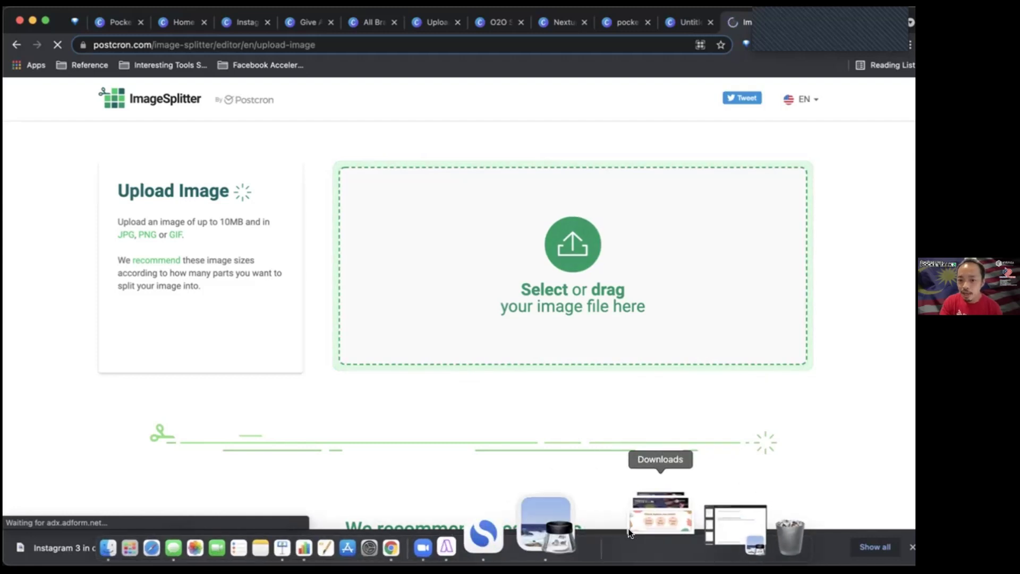
click(634, 525)
drag(655, 436, 505, 255)
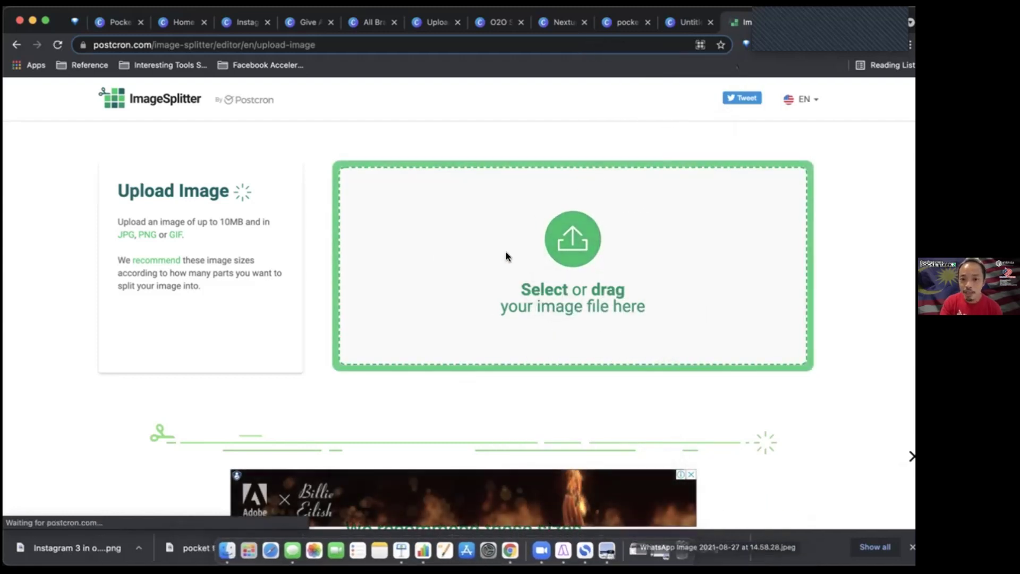
drag(595, 271, 361, 243)
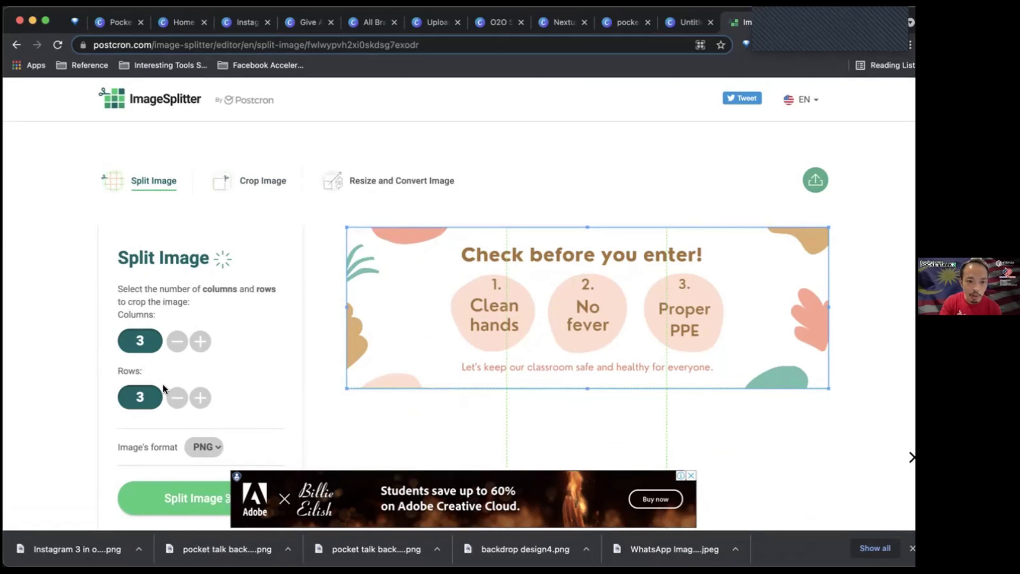
Step: Reduce the split to 1 row and extend the selection over the whole uploaded image
click(175, 397)
click(174, 398)
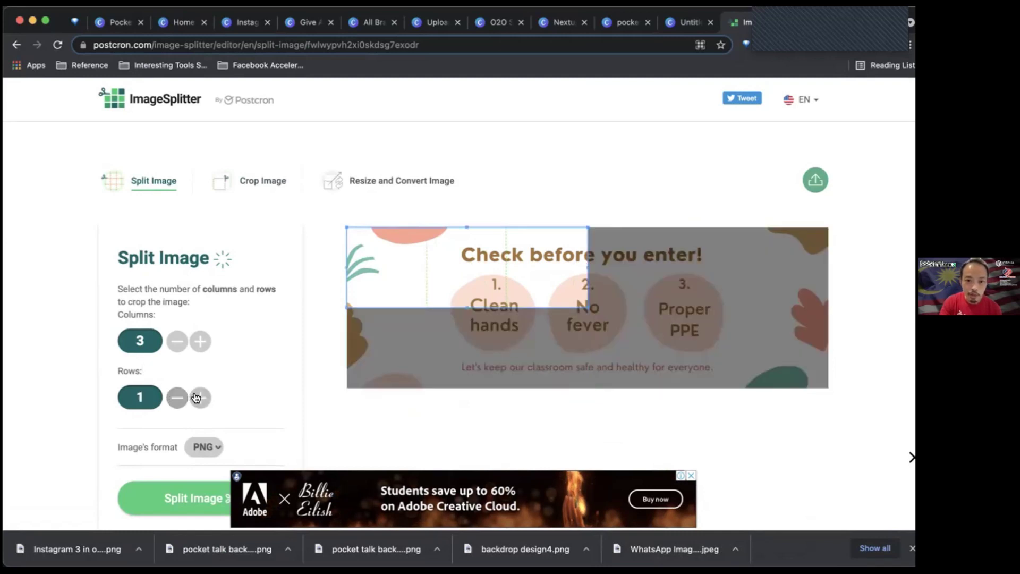
drag(586, 307, 828, 388)
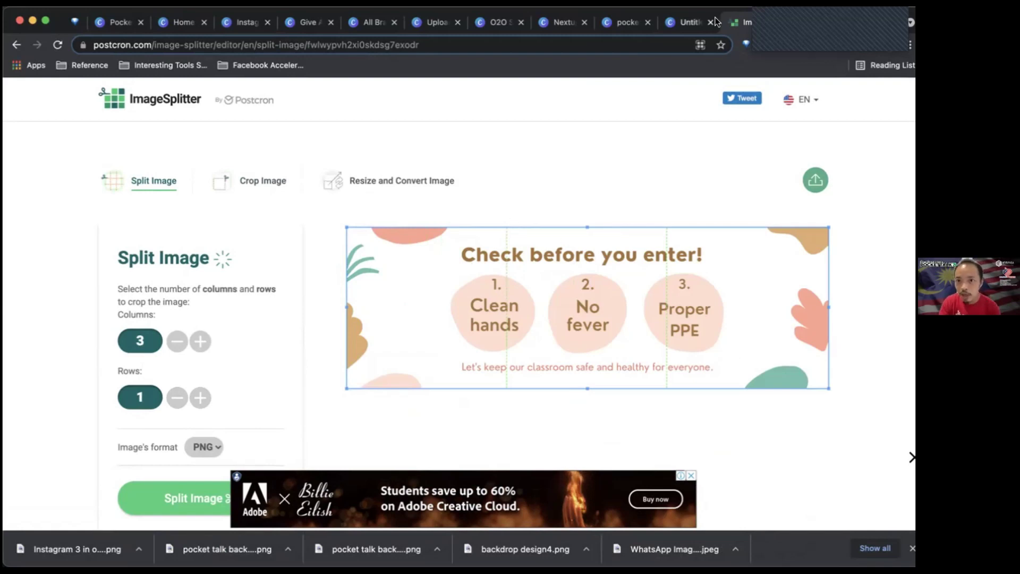
Step: Compare ImageSplitter's split preview with the guides in the Canva design, and add a horizontal guide there at about 108 px
click(225, 25)
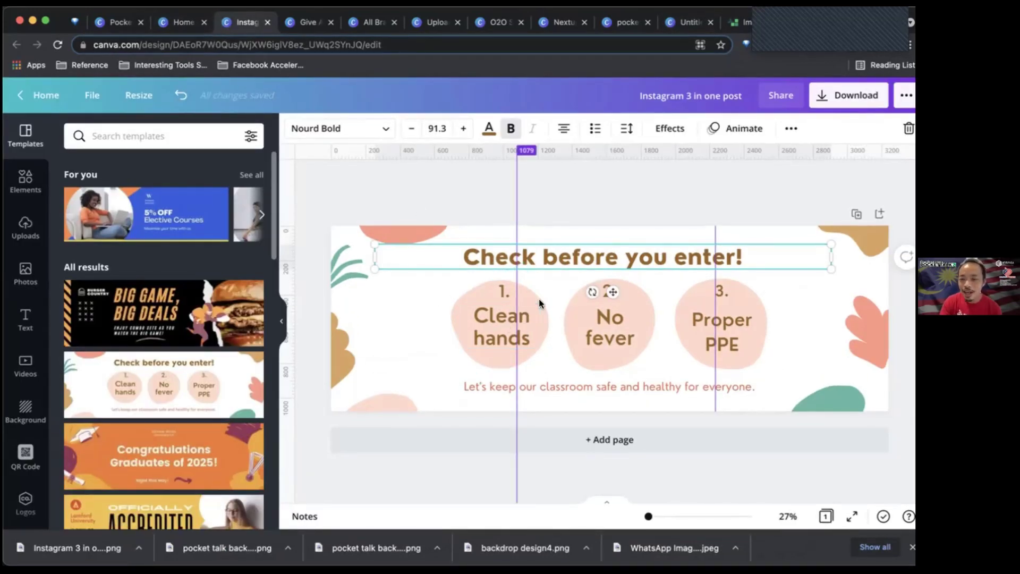
click(731, 22)
scroll(196, 450, down, 2)
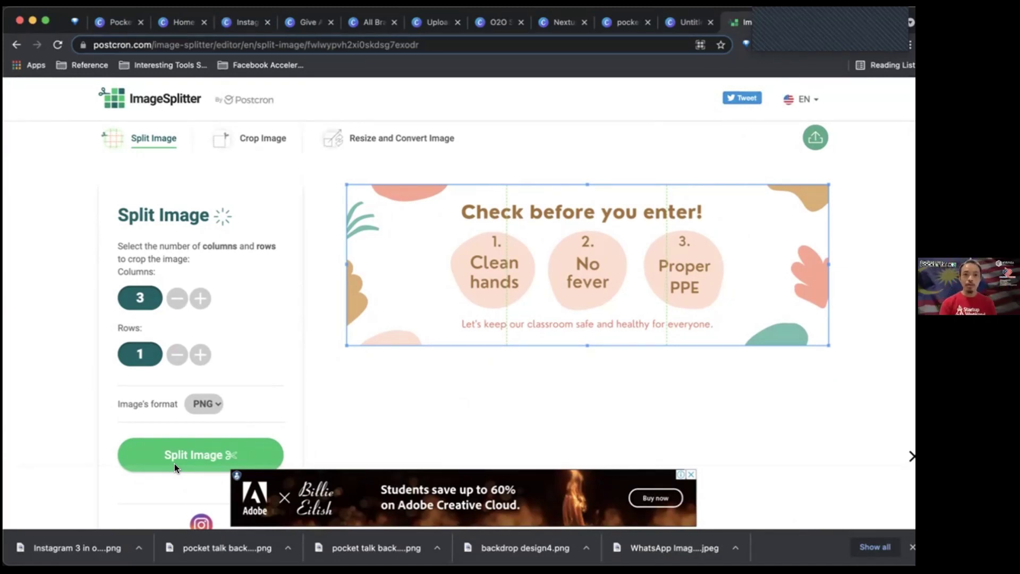
click(238, 24)
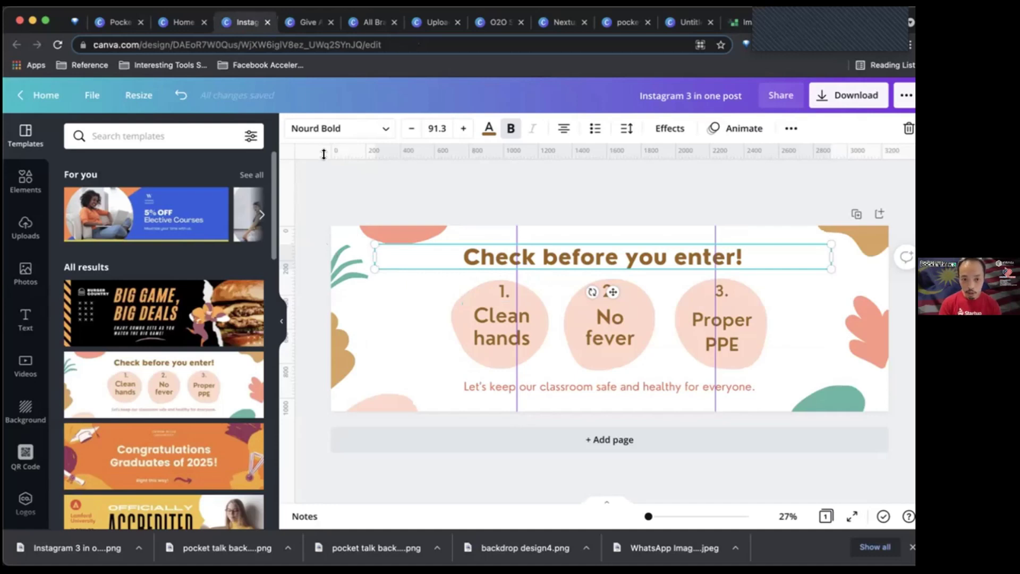
drag(323, 154, 336, 242)
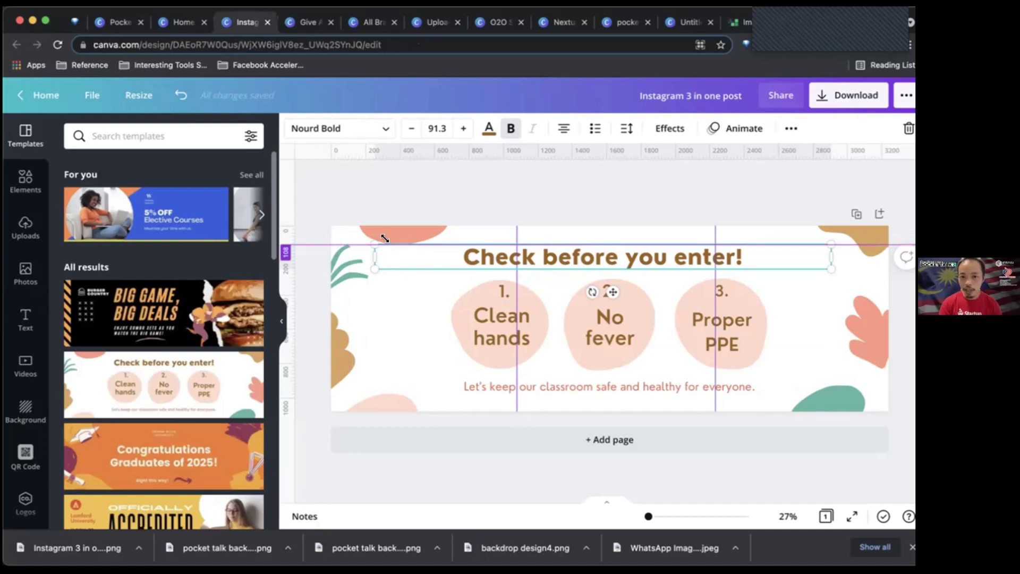
Step: Delete the "Check before you enter!" heading and the three numbered circles with their texts from the banner
double_click(466, 258)
key(BackSpace)
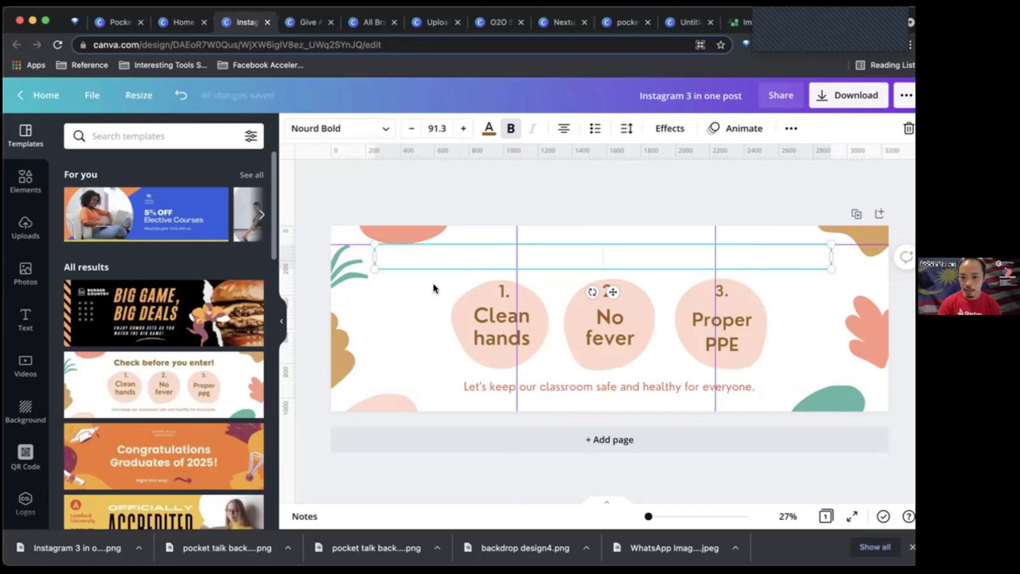
drag(432, 284, 790, 373)
key(BackSpace)
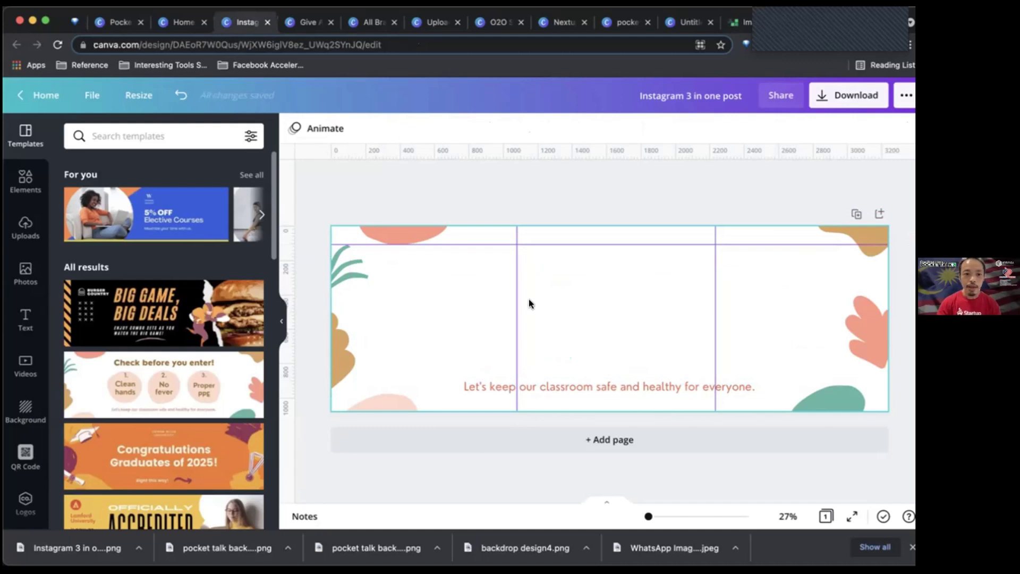
Step: Browse the available elements and add a second horizontal guide just above the "Let's keep our classroom safe" line
click(22, 176)
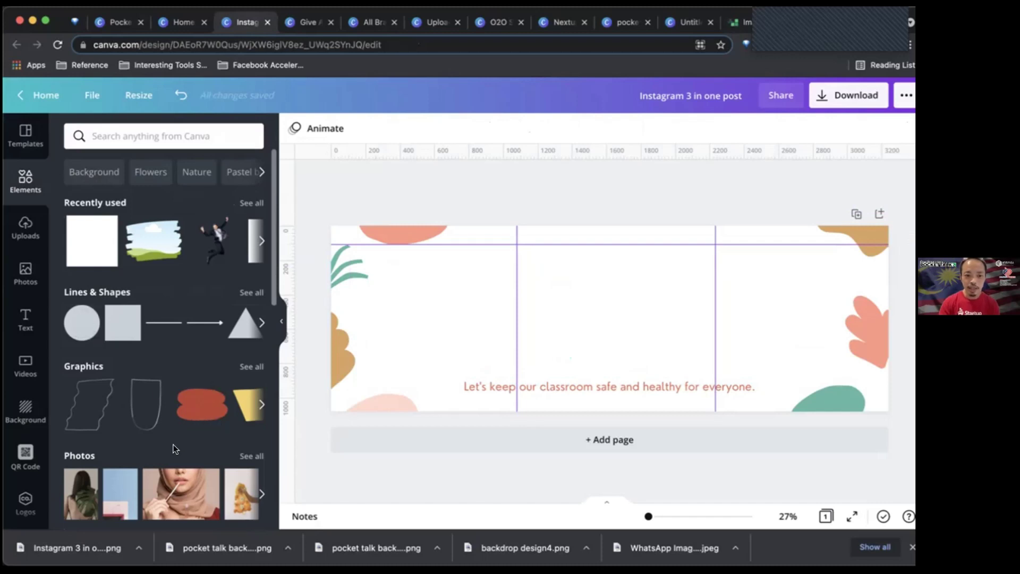
scroll(187, 407, down, 3)
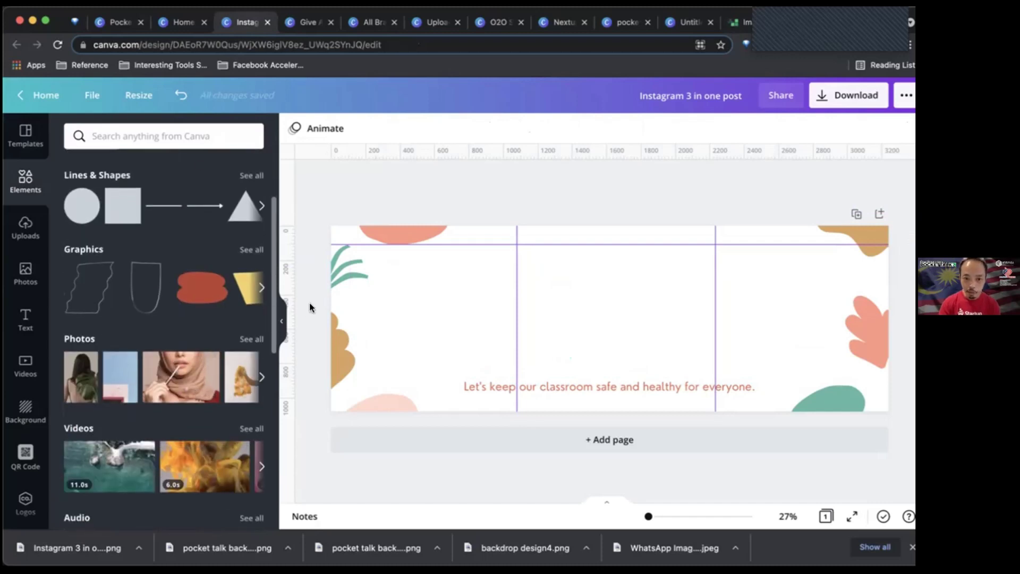
drag(335, 152, 335, 367)
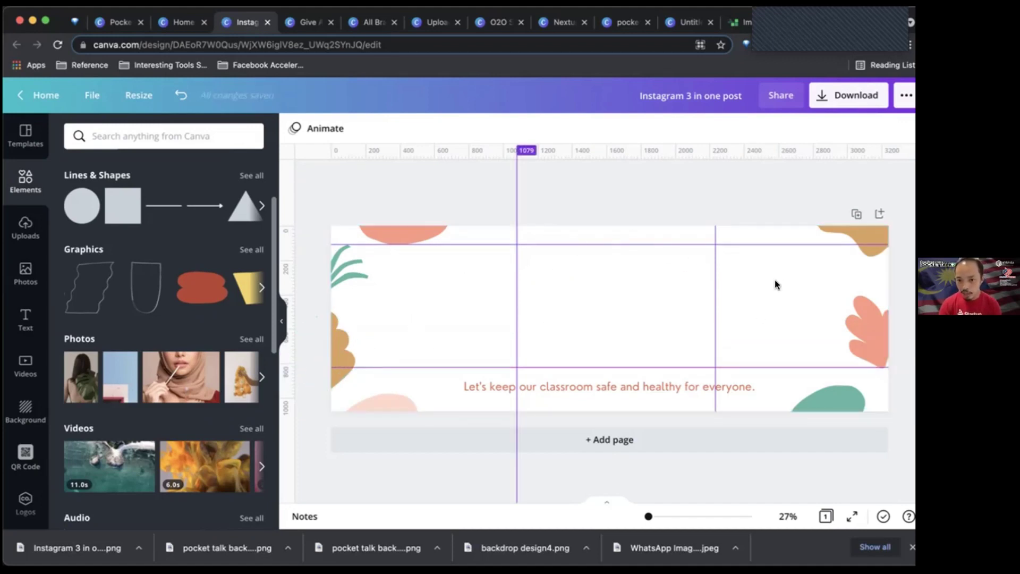
Step: Place the photo of the woman in a brown headscarf in the middle section, shrink it and align it with the first vertical guide
drag(190, 384, 423, 336)
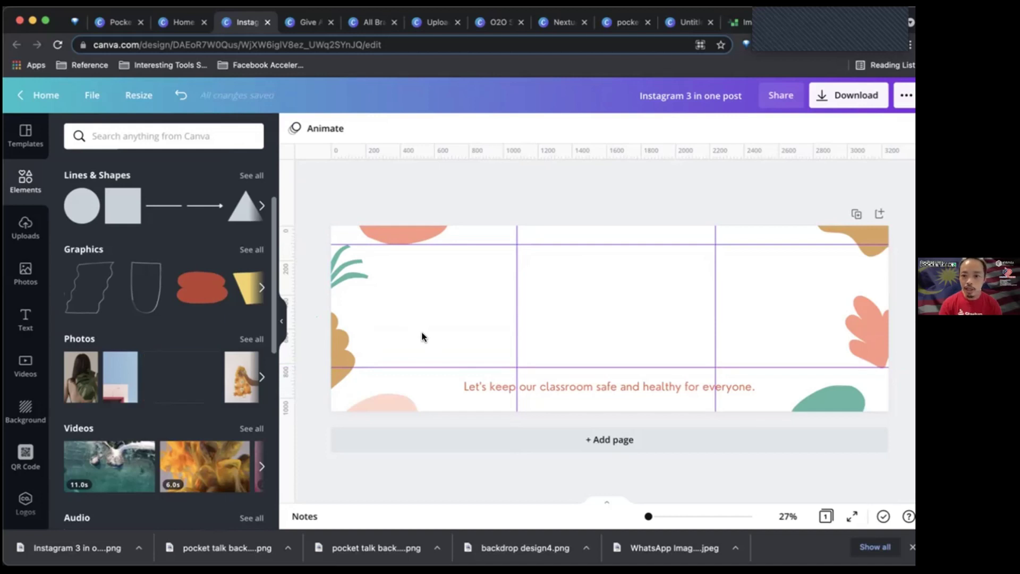
drag(541, 273, 541, 273)
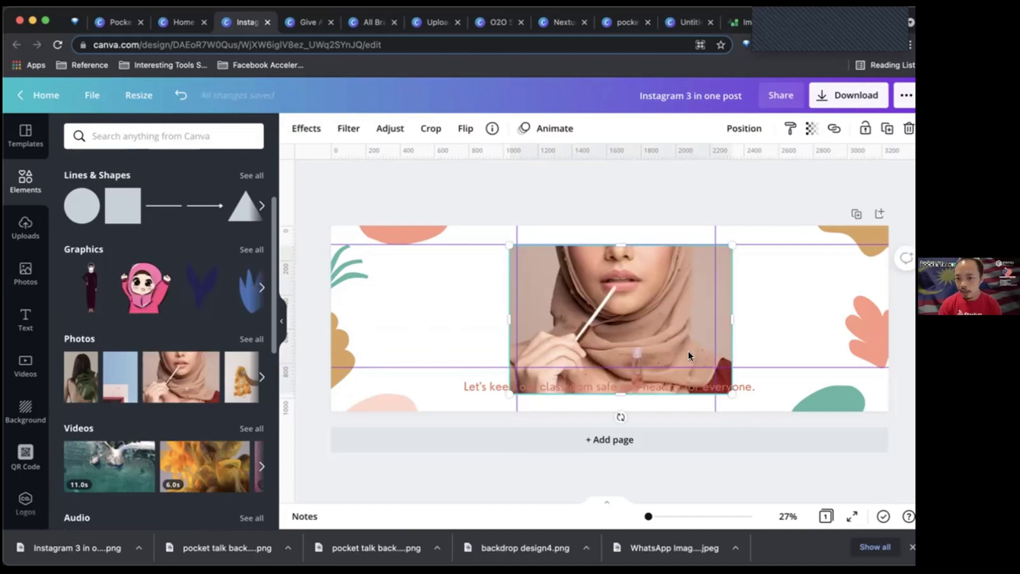
drag(733, 393, 704, 368)
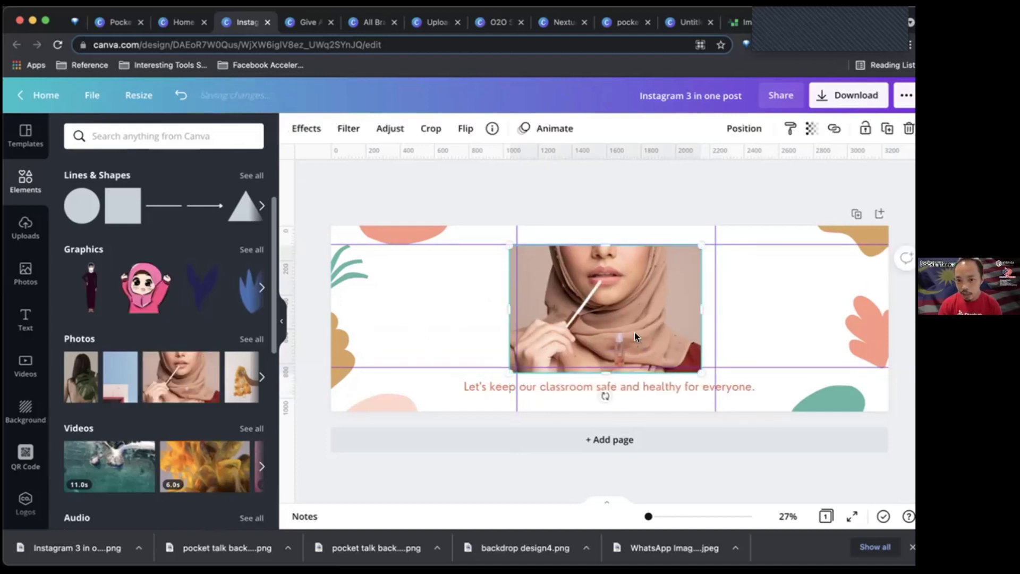
drag(636, 333, 644, 335)
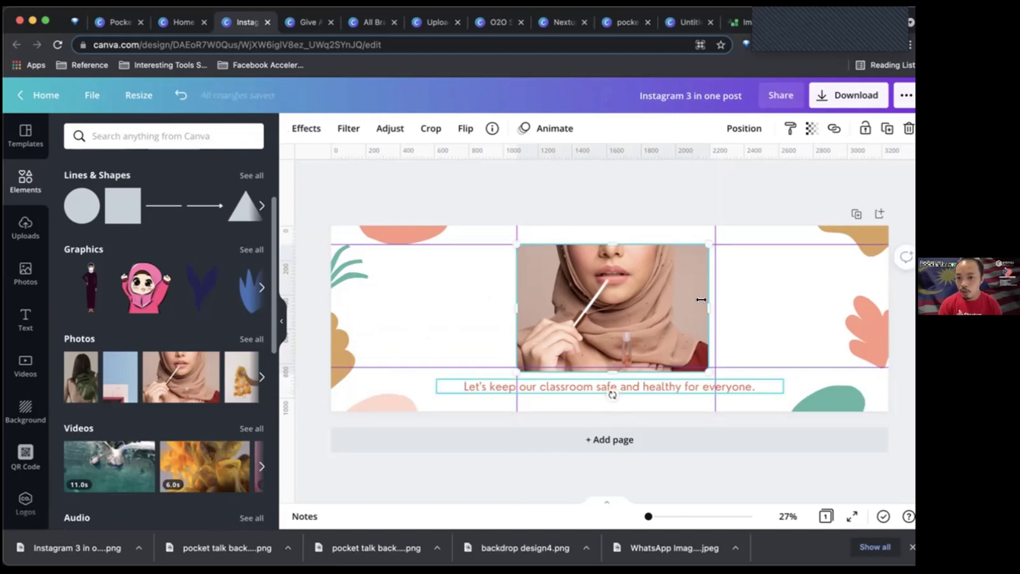
Step: Resize and crop the headscarf photo to fill the centre area between the guides, about 1157 × 715 px
drag(707, 243, 715, 239)
drag(613, 237, 612, 245)
drag(610, 371, 609, 361)
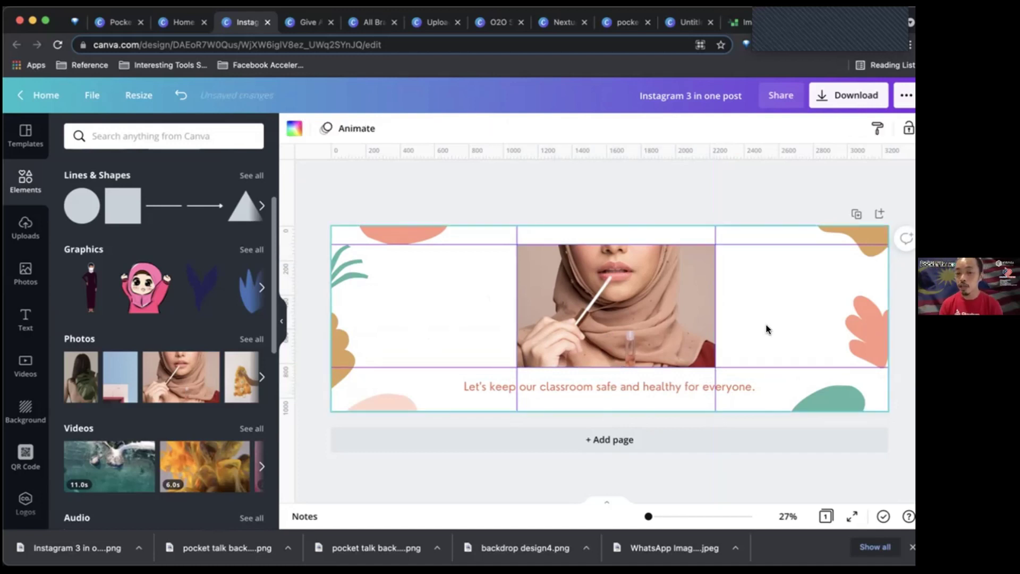
double_click(646, 307)
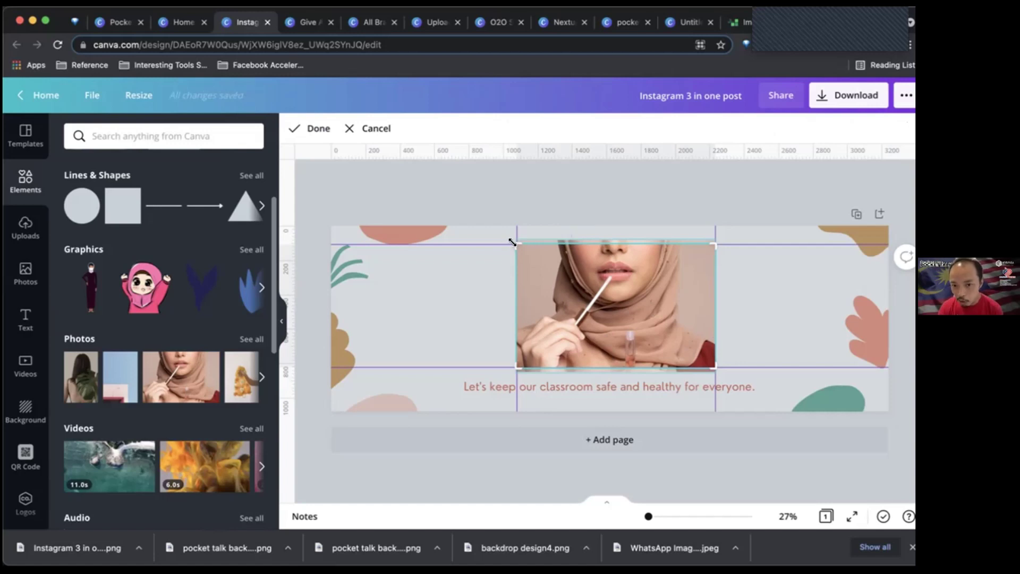
mouse_move(511, 242)
mouse_down()
mouse_move(542, 267)
mouse_move(512, 243)
mouse_up()
key(Return)
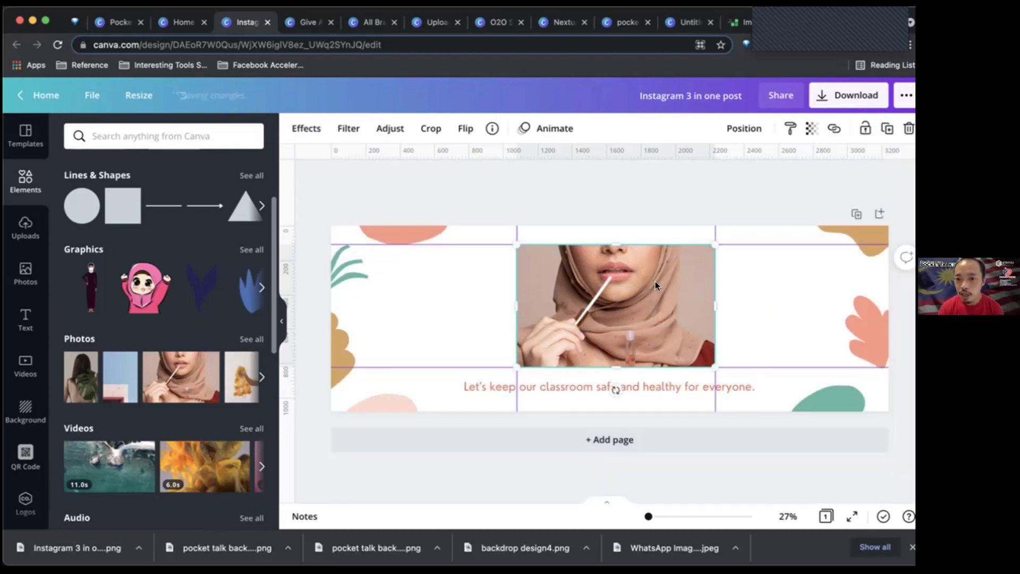
mouse_move(710, 242)
mouse_down()
mouse_move(763, 216)
mouse_move(715, 246)
mouse_up()
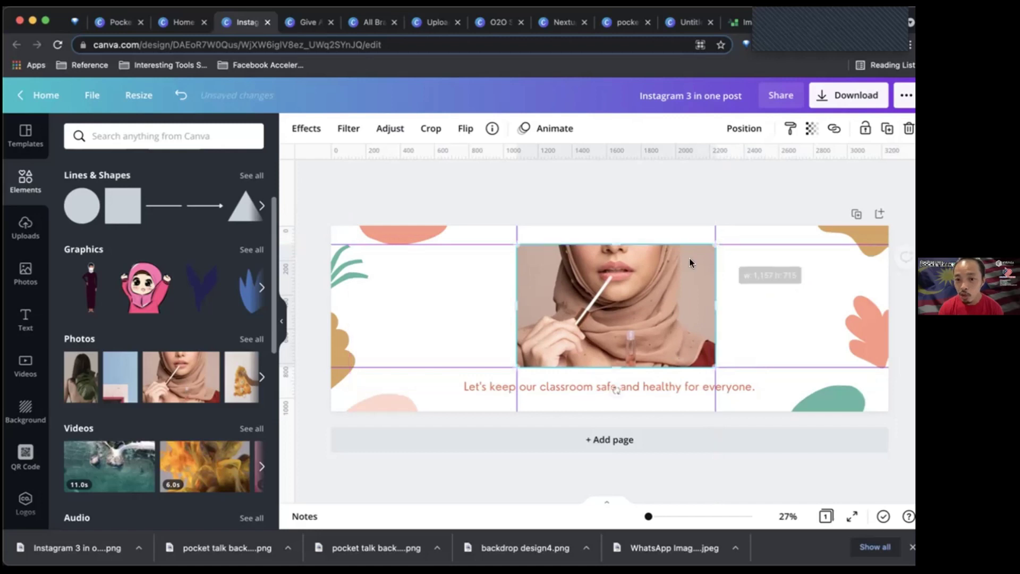
Step: Enlarge the headscarf photo inside its crop frame and reposition it to show the lips and scarf closer up
double_click(664, 271)
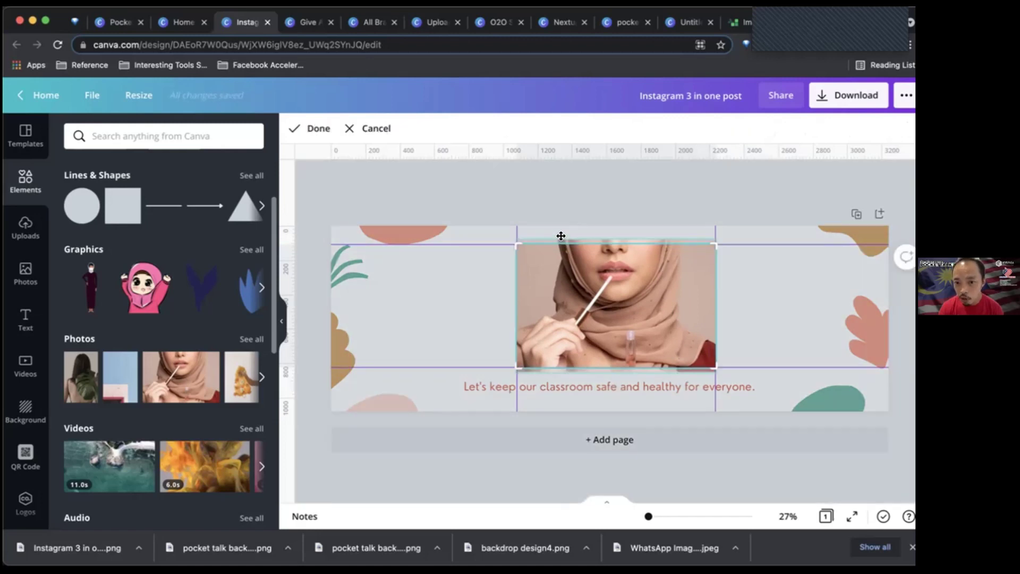
drag(559, 228, 410, 184)
drag(575, 313, 622, 409)
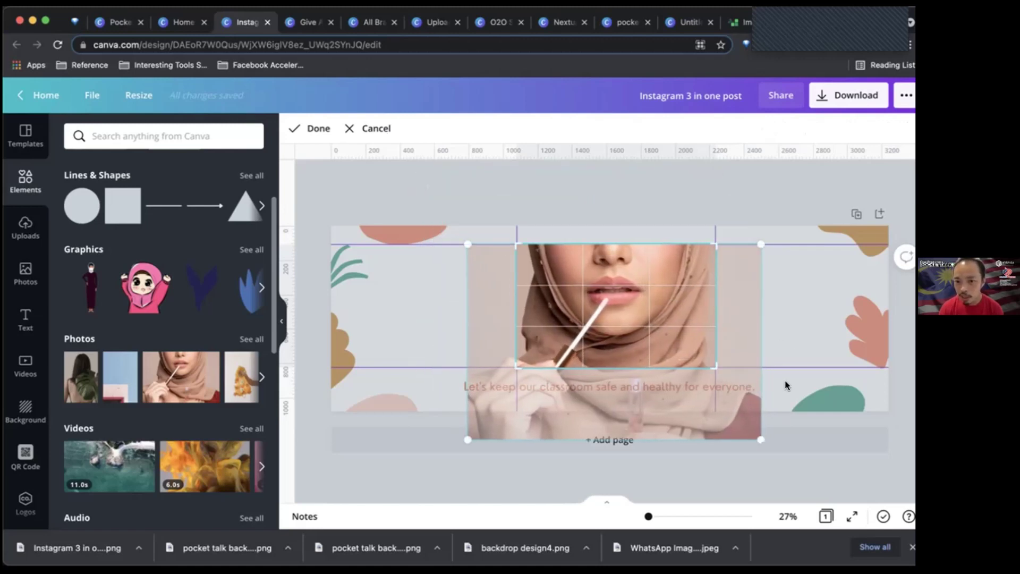
click(796, 317)
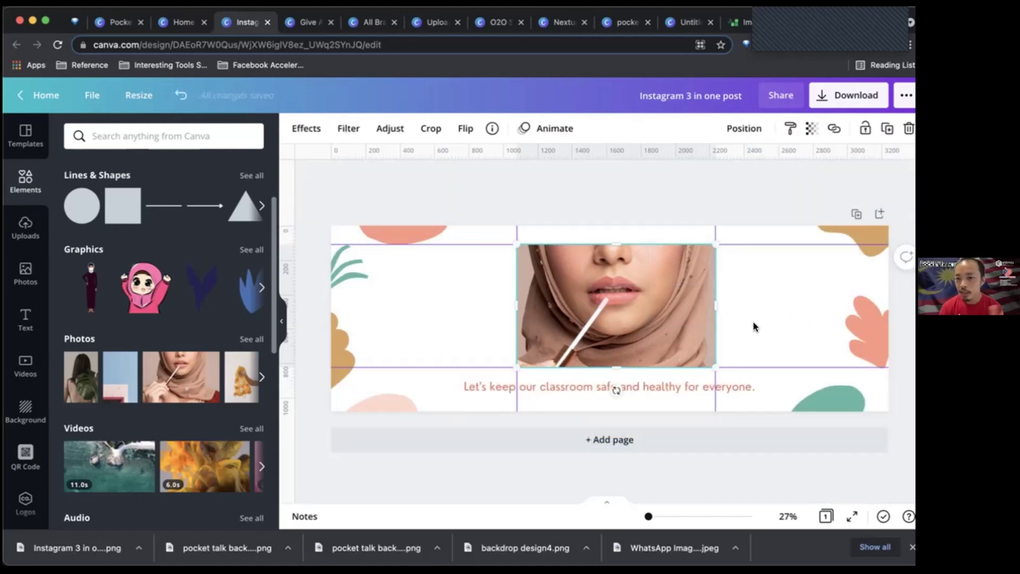
Step: Try moving the cropped photo off the centre section, and restore it to its place between the guides
key(super+z)
key(super+z)
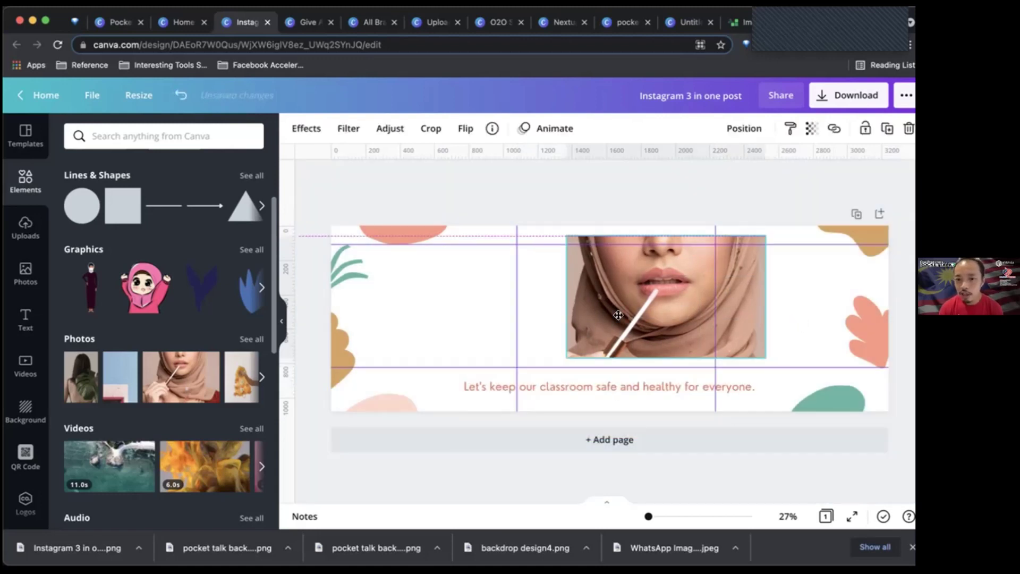
key(super+shift+z)
key(super+shift+z)
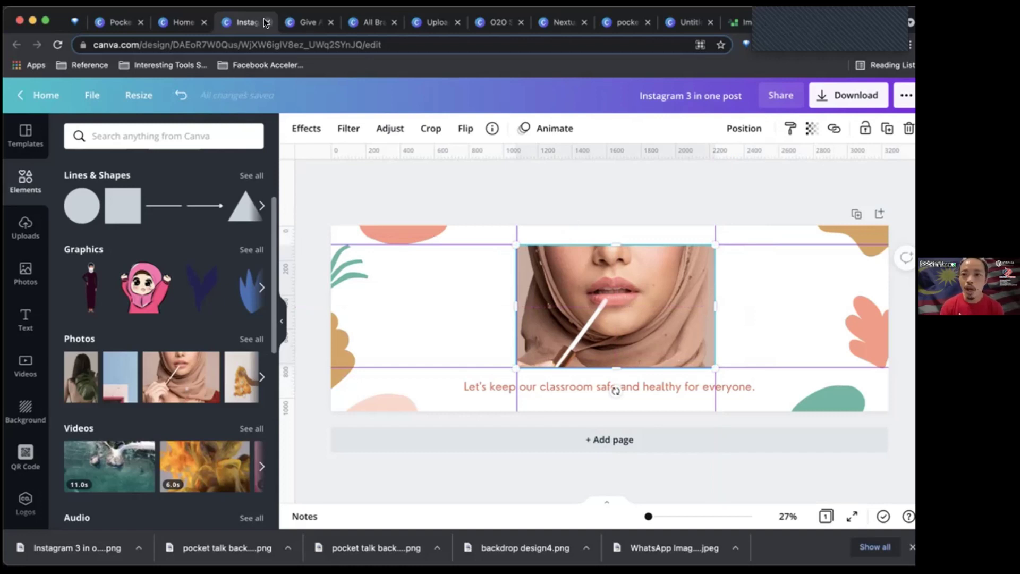
click(767, 185)
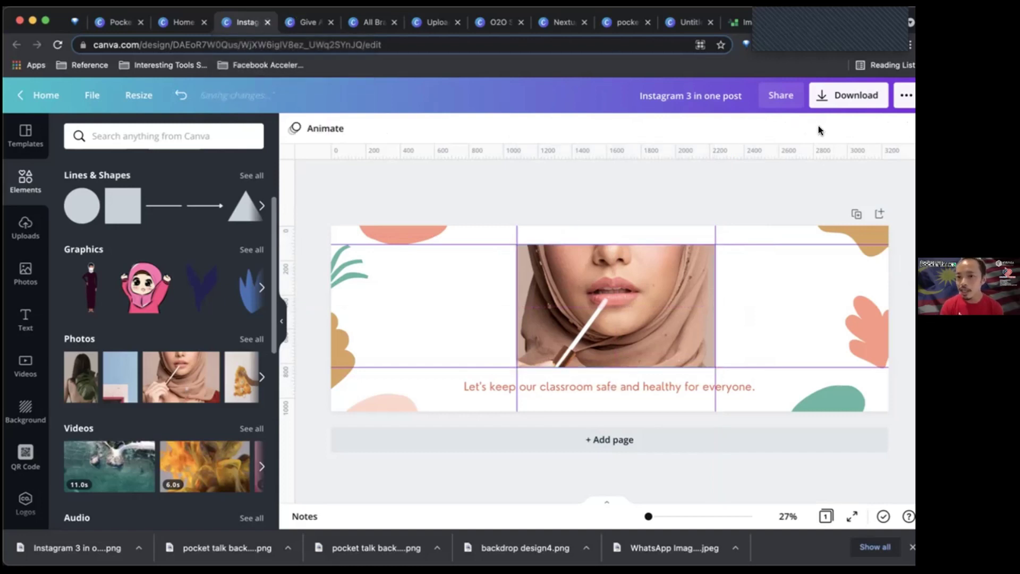
Step: Revisit the three-column split in ImageSplitter, and return to Canva to view the August 2021 calendar in the Content Planner
click(733, 22)
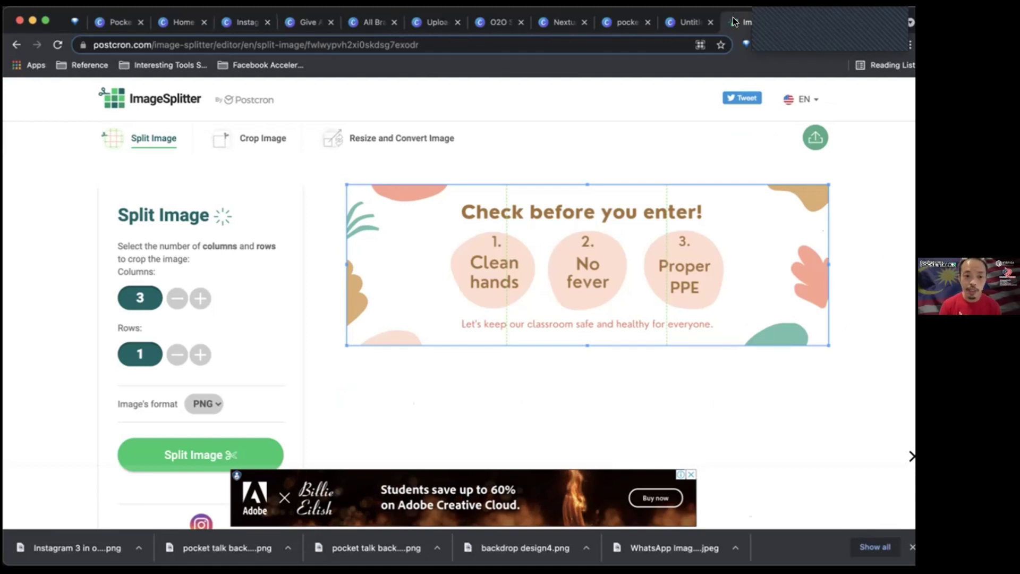
click(243, 24)
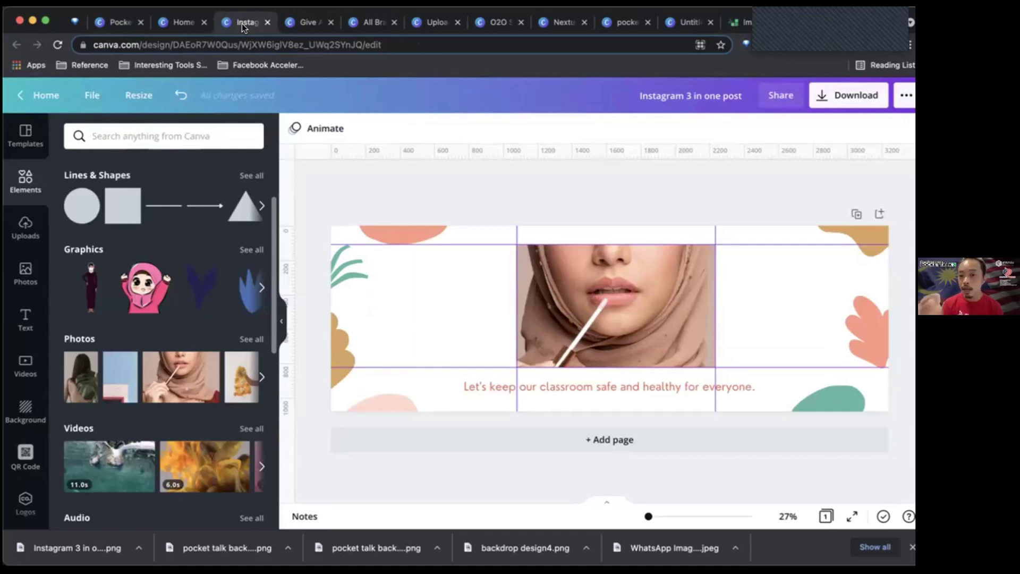
click(183, 24)
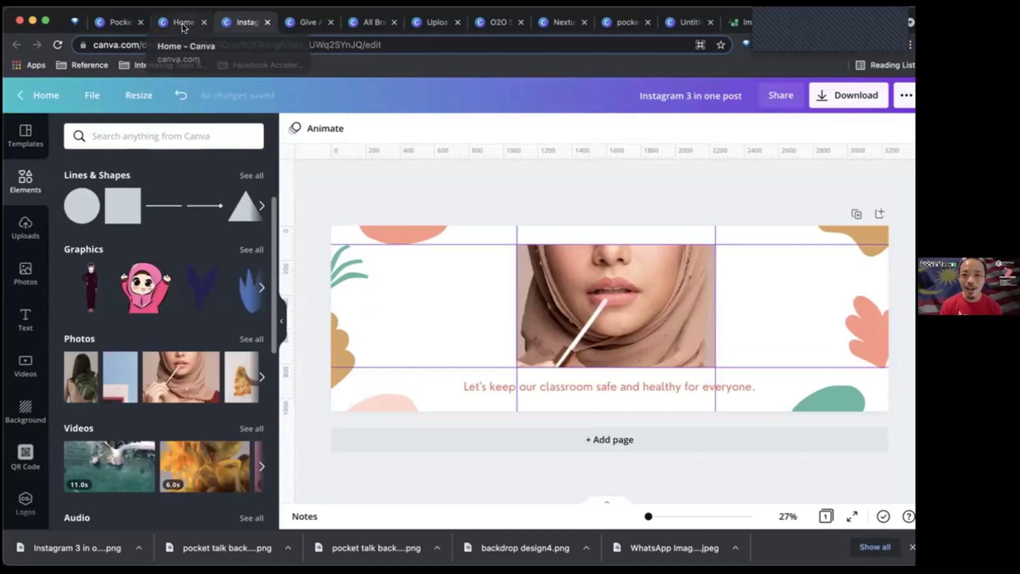
click(70, 308)
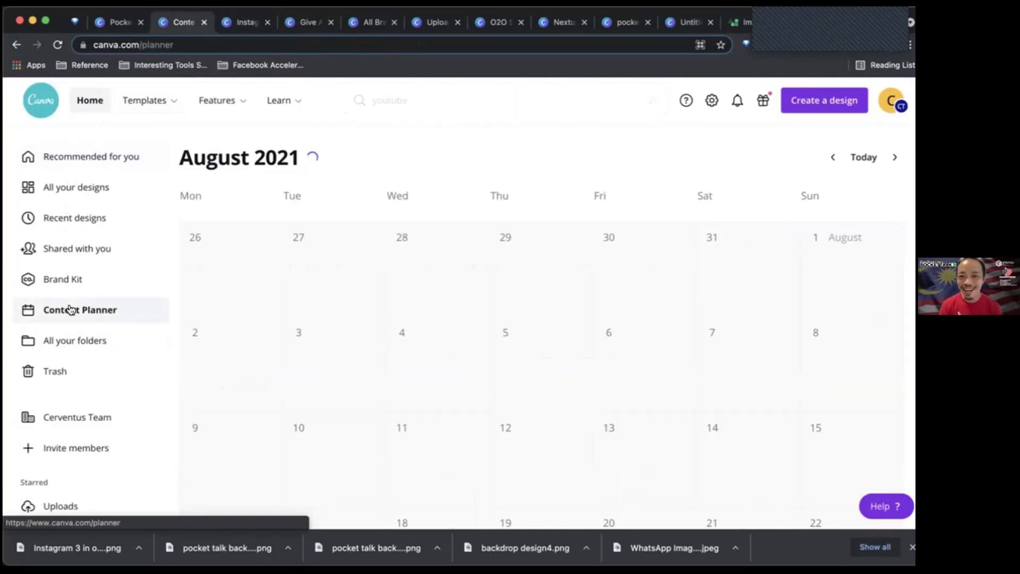
scroll(560, 470, down, 2)
scroll(560, 470, down, 3)
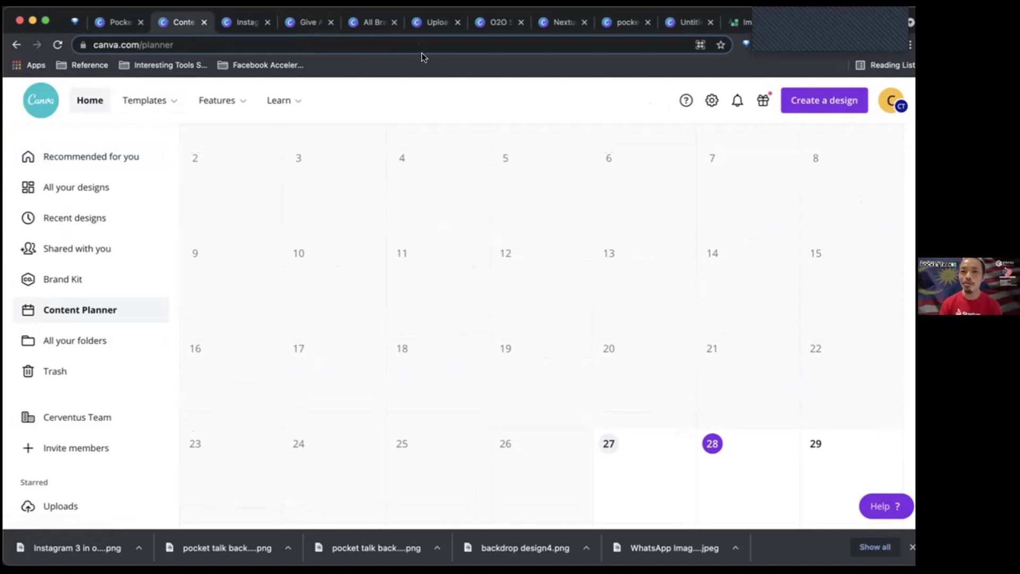
Step: Switch to the "Give Away" design and look through its giveaway post pages
click(234, 22)
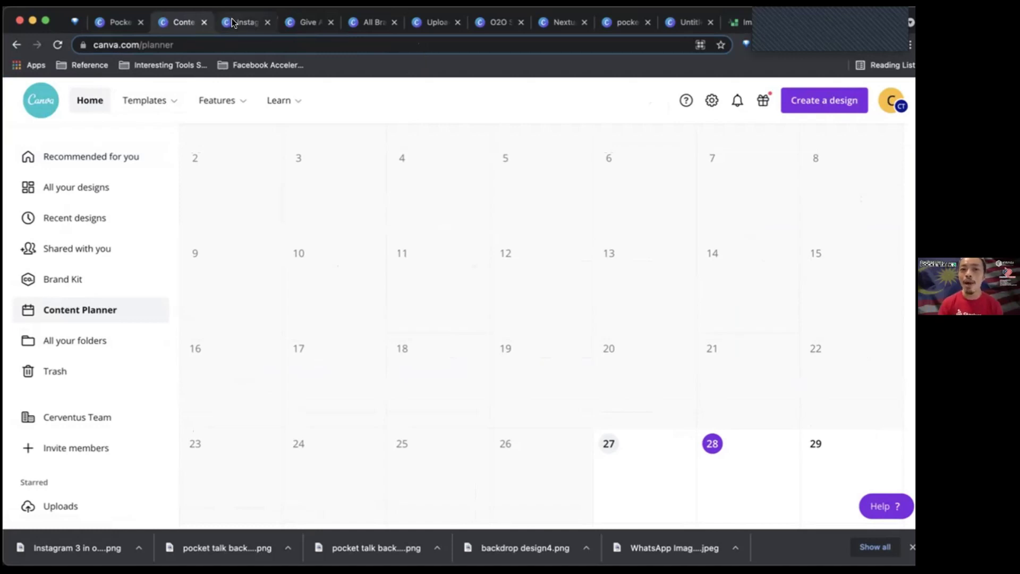
click(291, 23)
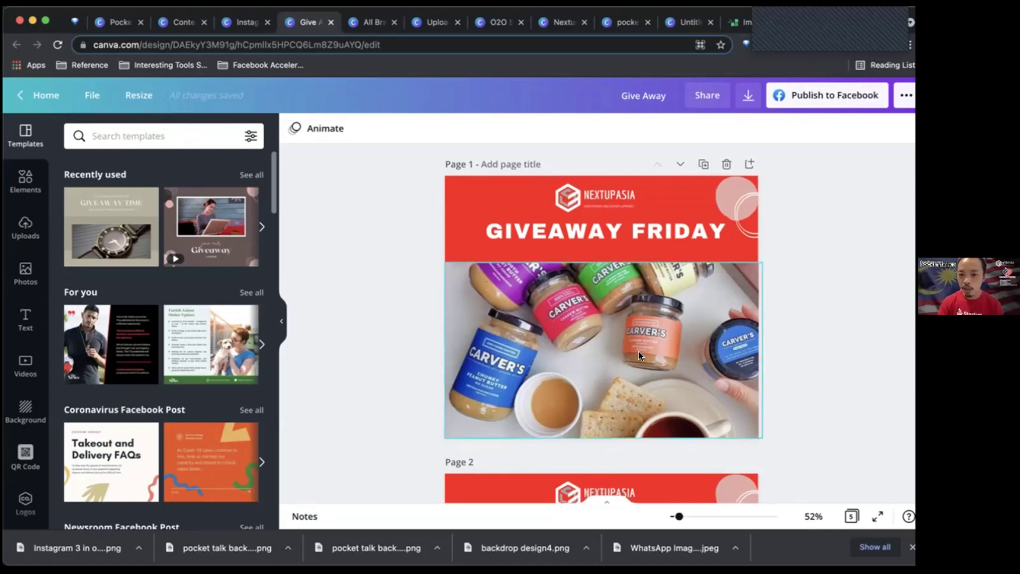
scroll(639, 354, down, 10)
scroll(639, 355, up, 12)
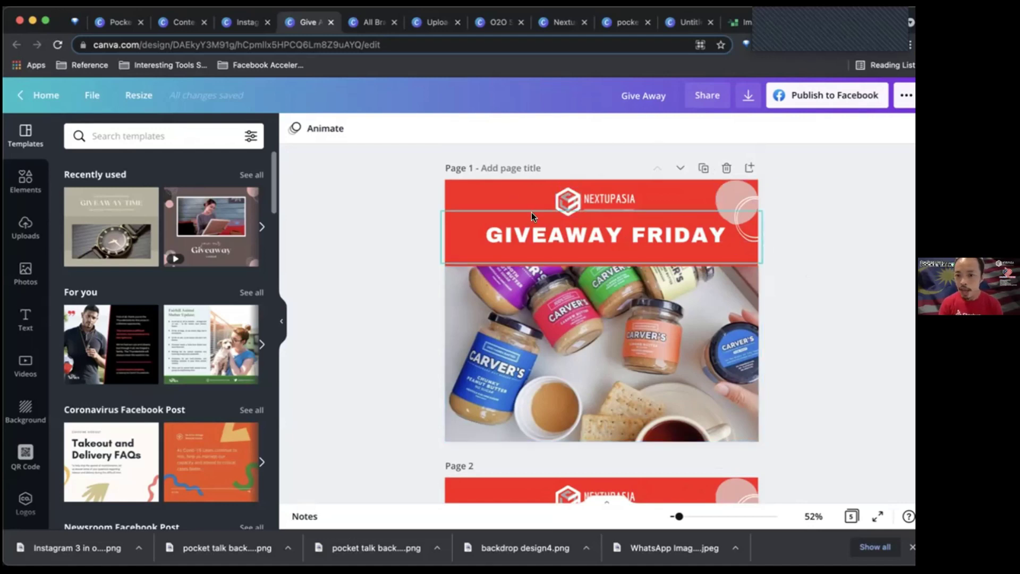
scroll(820, 342, down, 1)
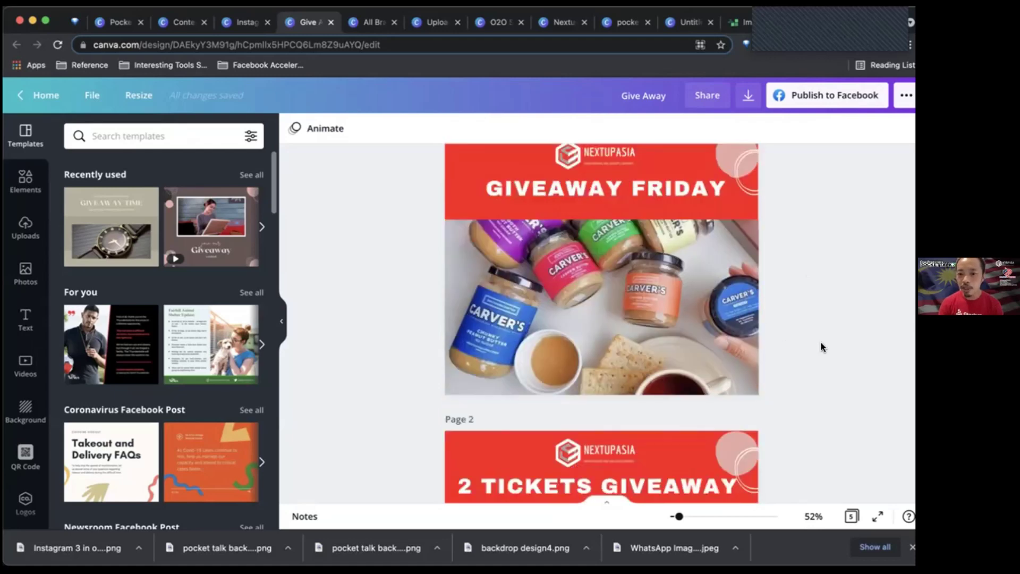
Step: Duplicate the "Giveaway Friday" page at the start of the design and return to page 1
scroll(820, 342, up, 1)
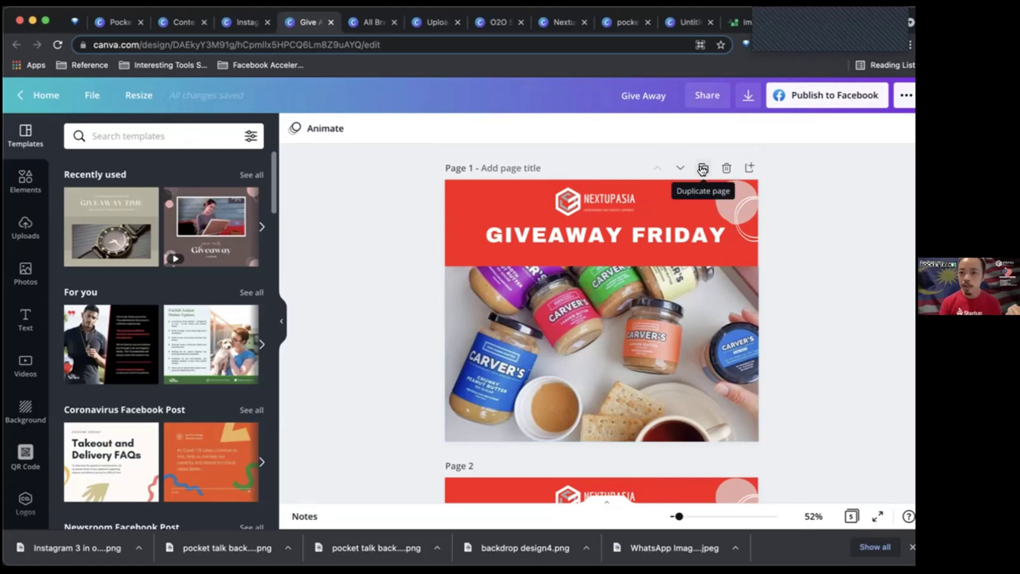
click(702, 168)
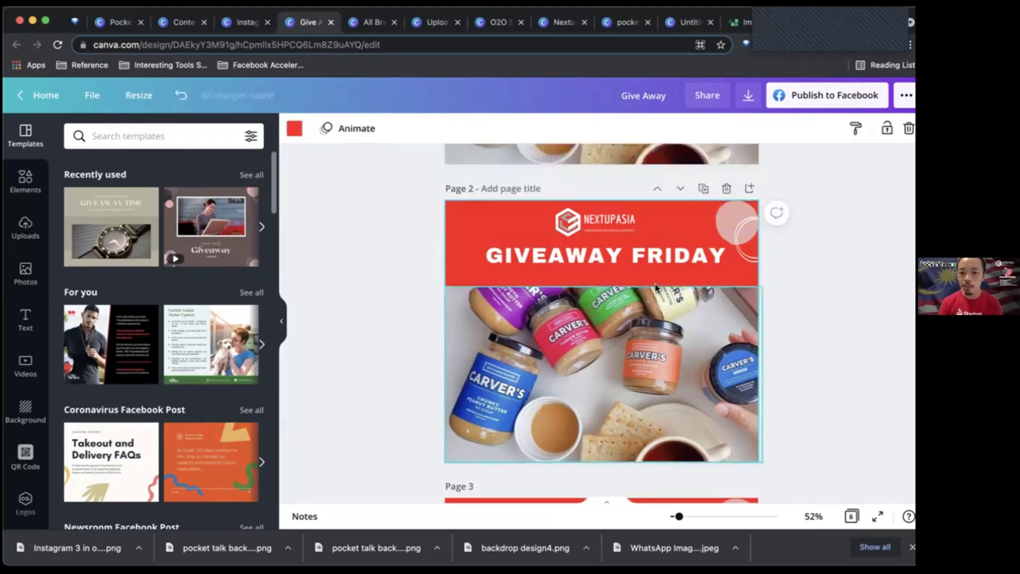
scroll(655, 284, up, 5)
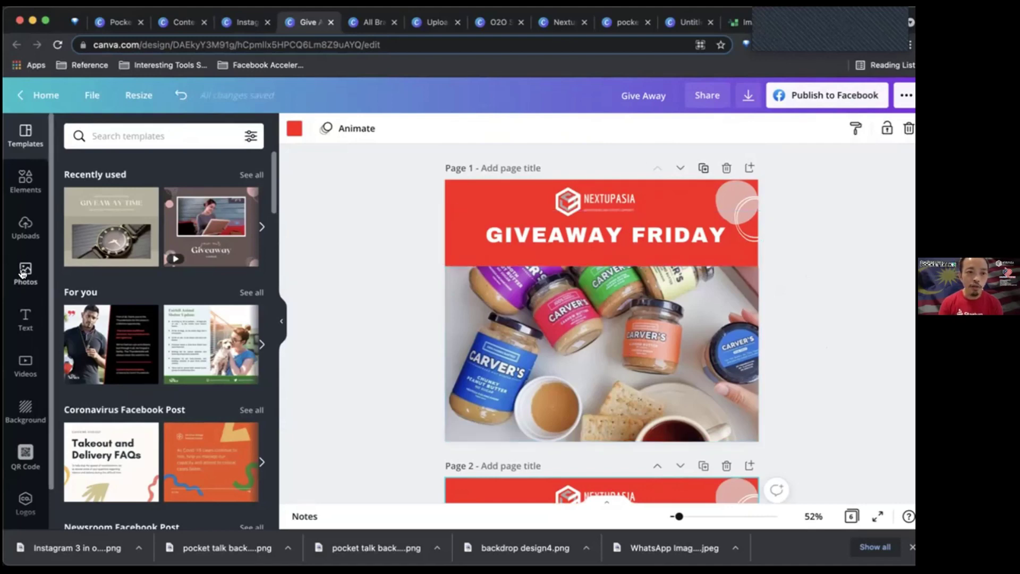
Step: Replace the peanut butter photo on page 1 with the uploaded Kopi-O coffee image and check its crop
click(26, 228)
scroll(166, 345, down, 15)
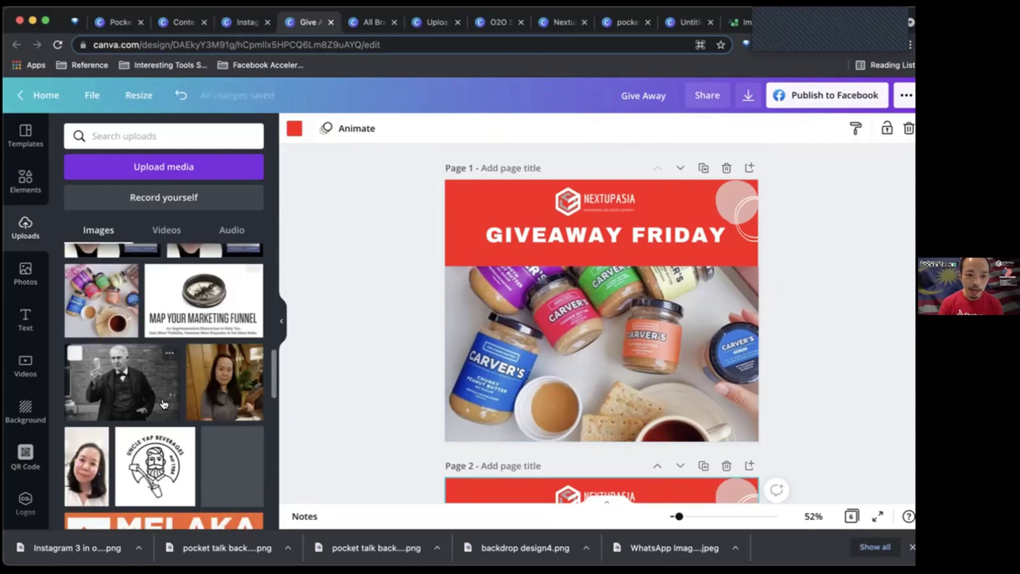
scroll(154, 381, down, 3)
scroll(143, 405, down, 5)
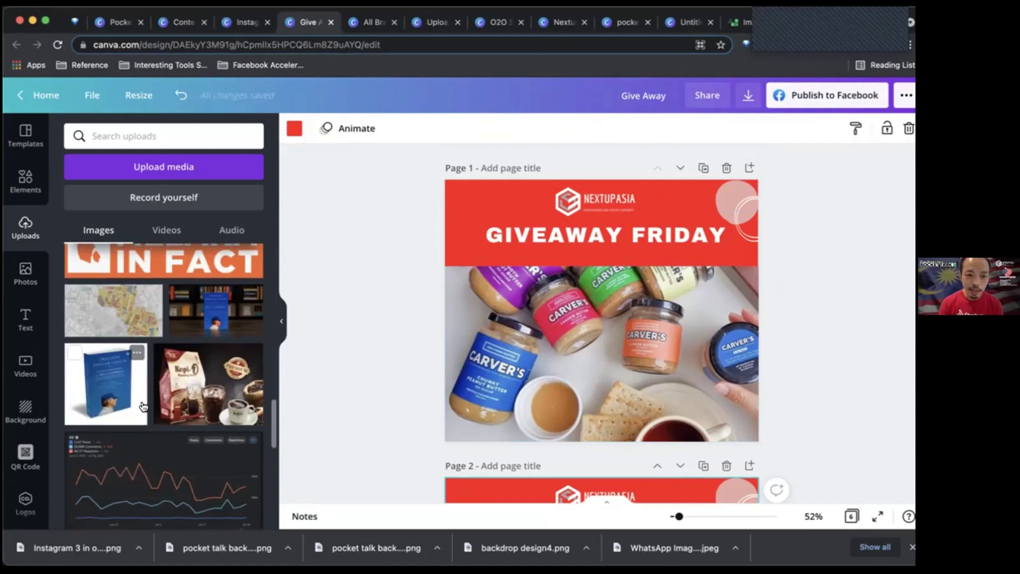
drag(540, 324, 577, 378)
double_click(574, 333)
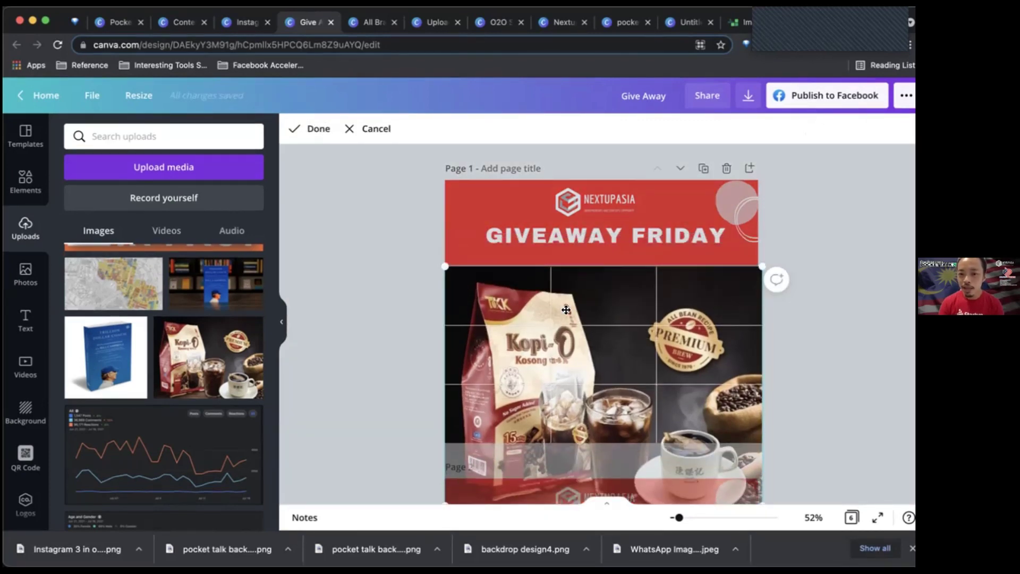
click(876, 336)
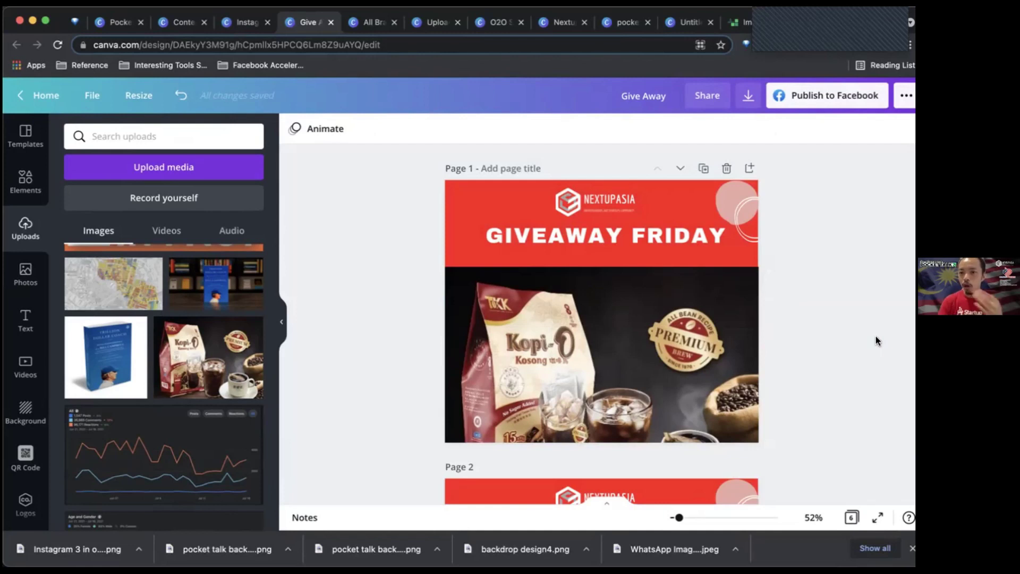
Step: Title page 1 of the giveaway design "TKK Coffee"
click(496, 168)
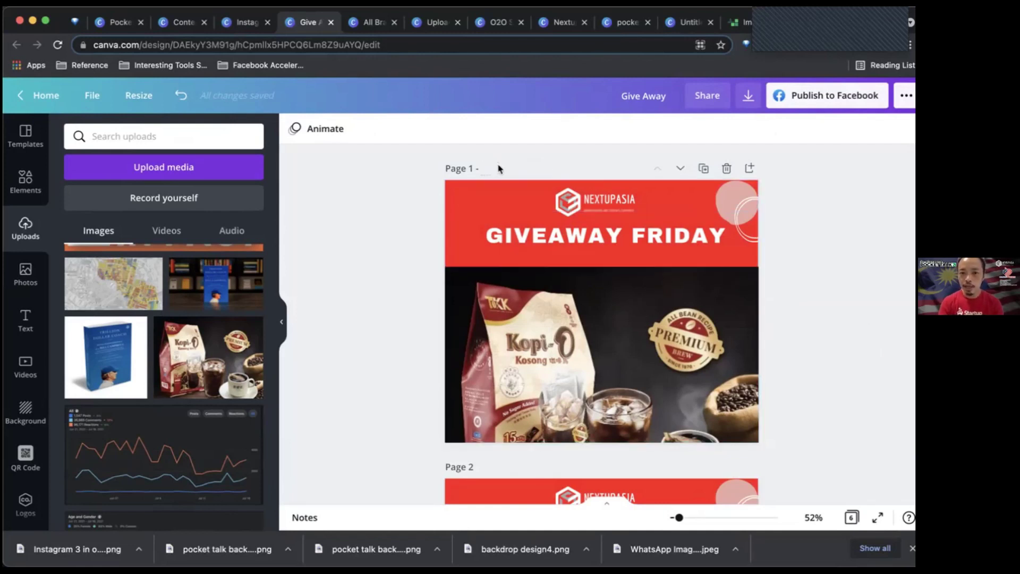
text(TTK C)
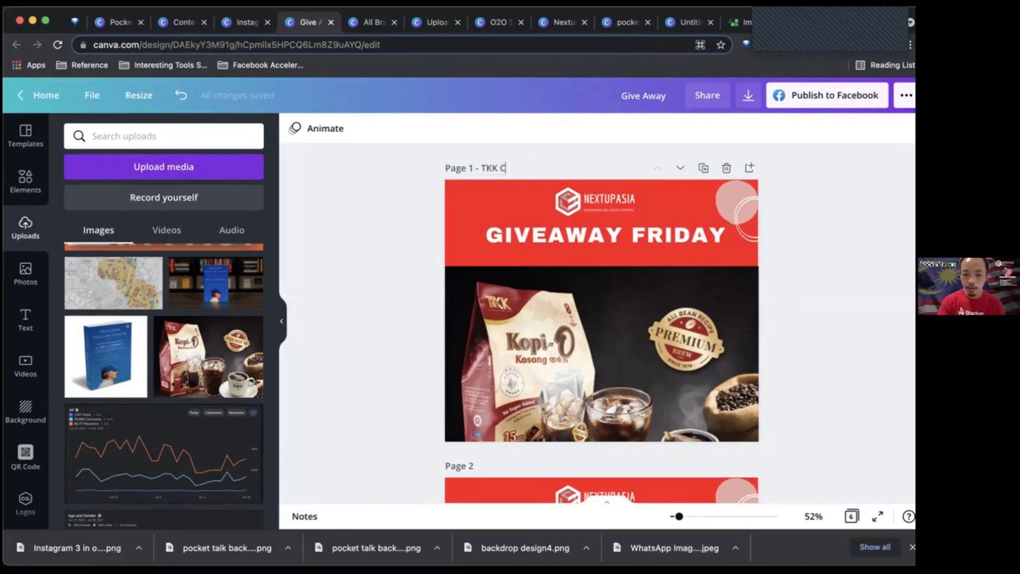
text(Offee)
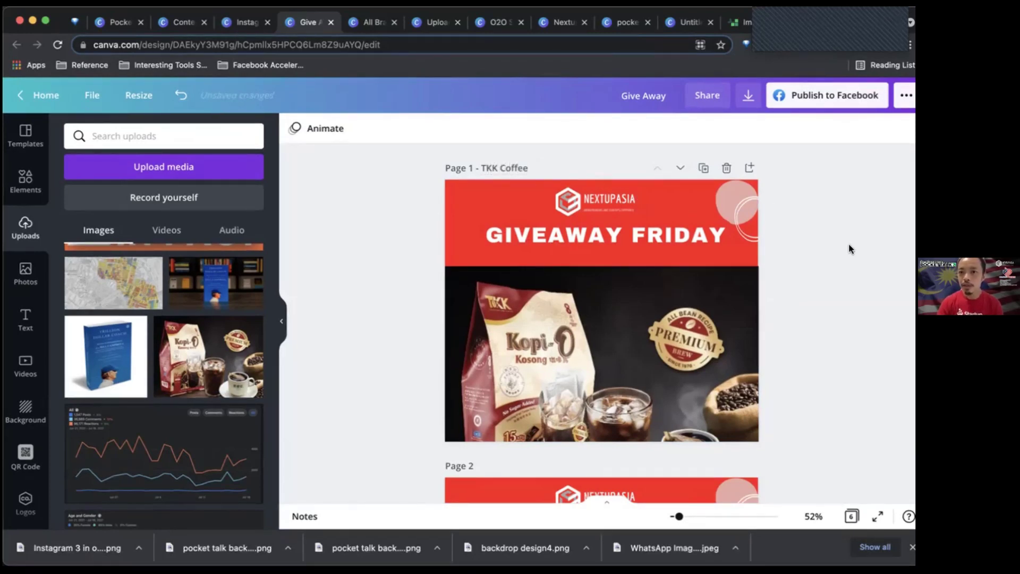
Step: Keep PNG as the download file type and clear every page from the download selection, then close the download settings
click(747, 98)
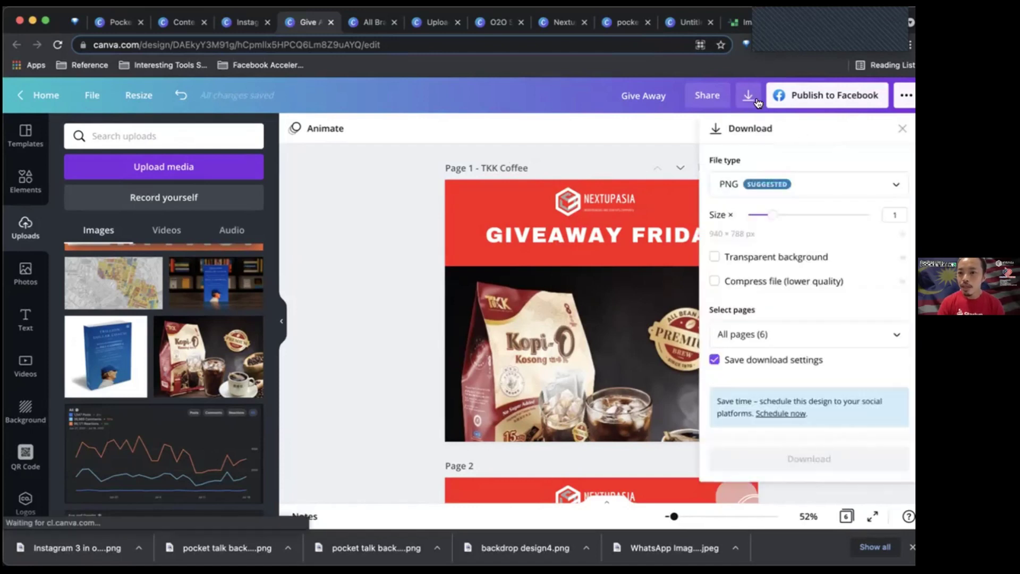
click(875, 197)
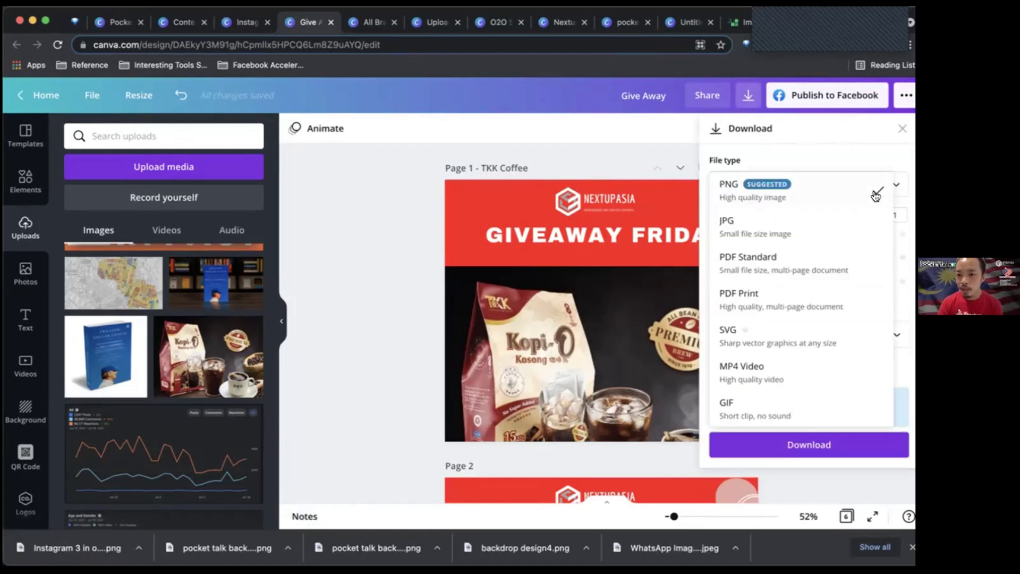
click(809, 193)
click(799, 342)
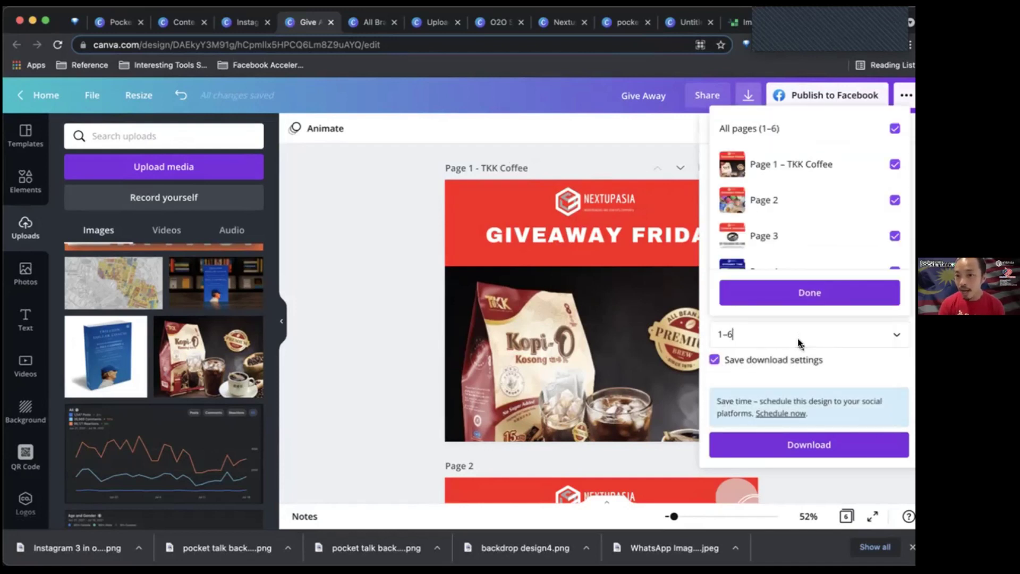
click(894, 128)
click(895, 165)
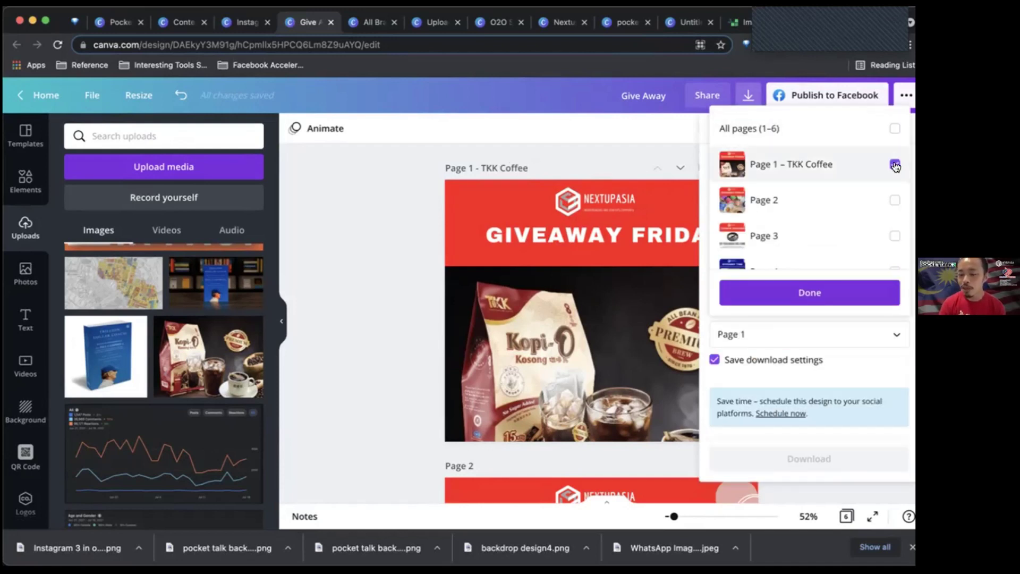
click(895, 166)
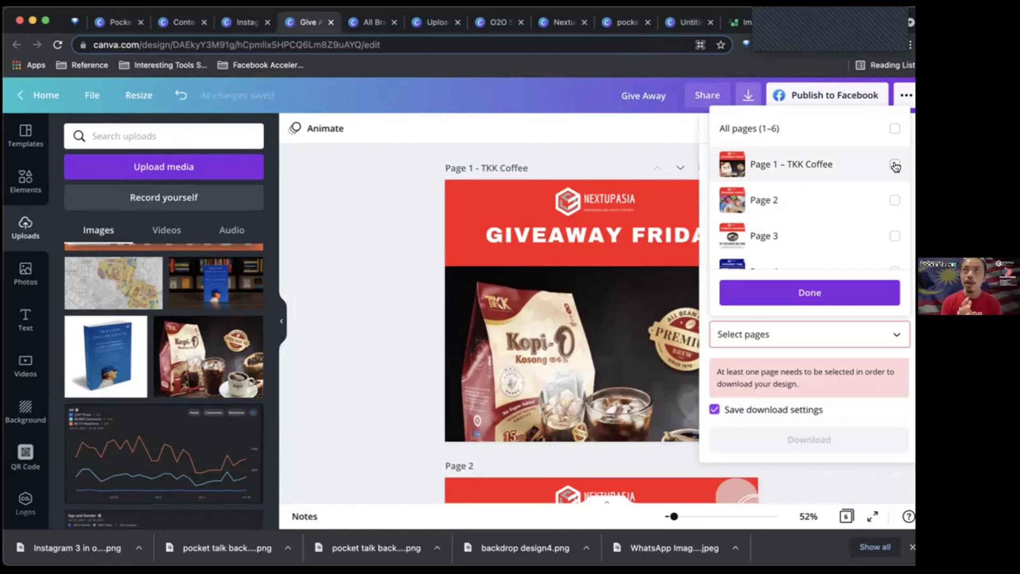
click(402, 336)
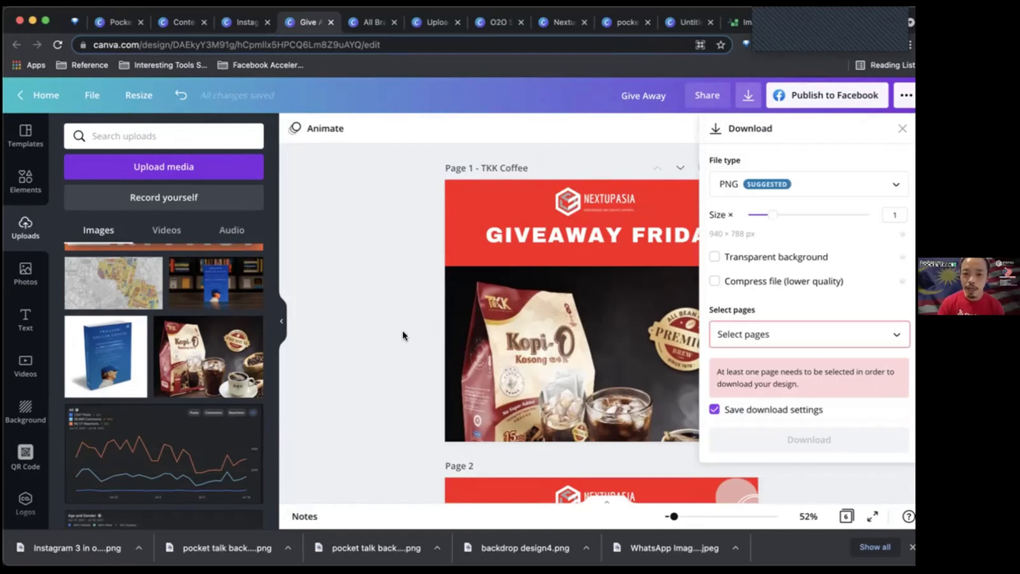
scroll(403, 336, down, 10)
scroll(403, 336, up, 10)
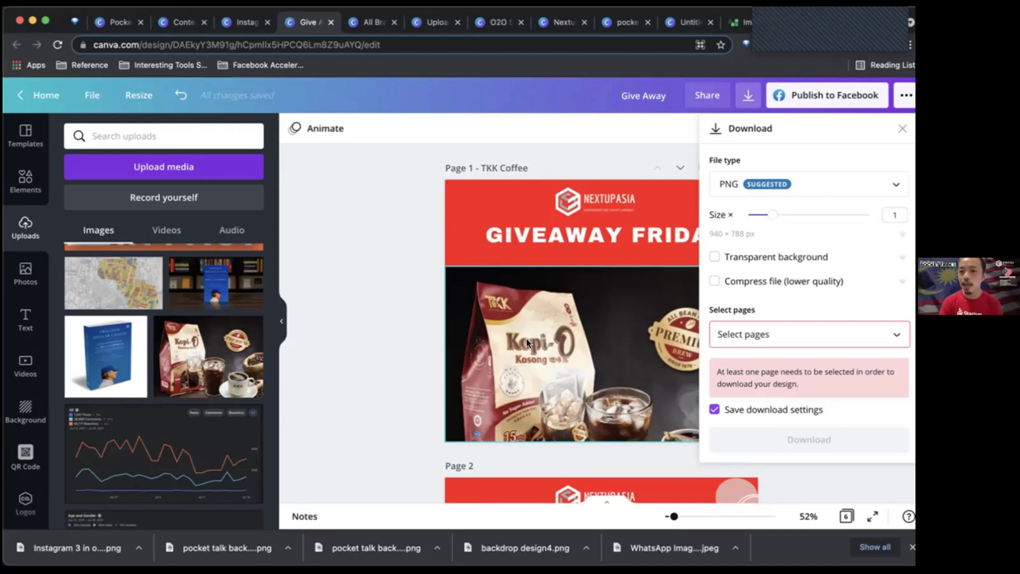
click(900, 130)
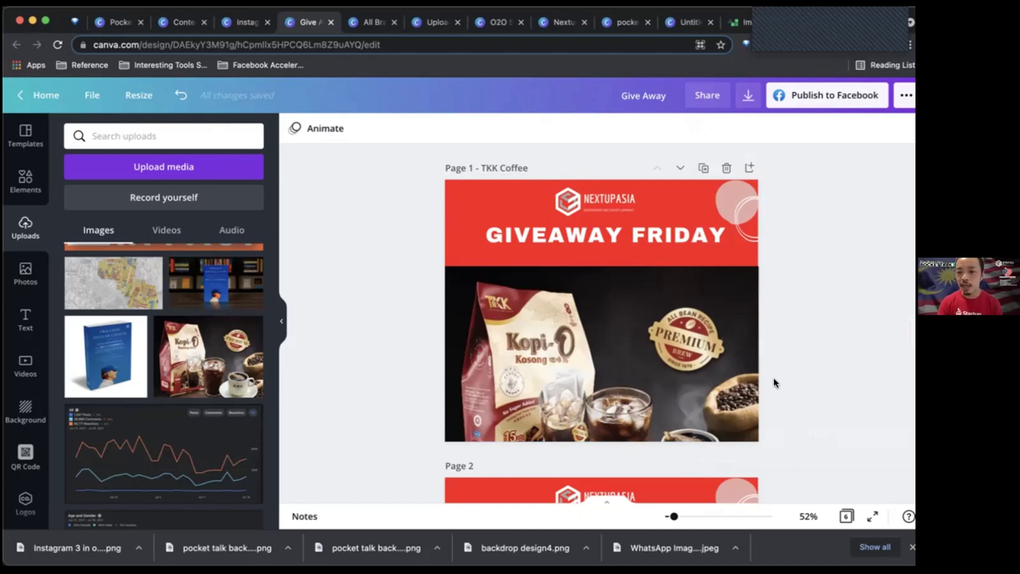
Step: Download only the "TKK Coffee" page as a PNG and dismiss the download confirmation
scroll(806, 406, down, 1)
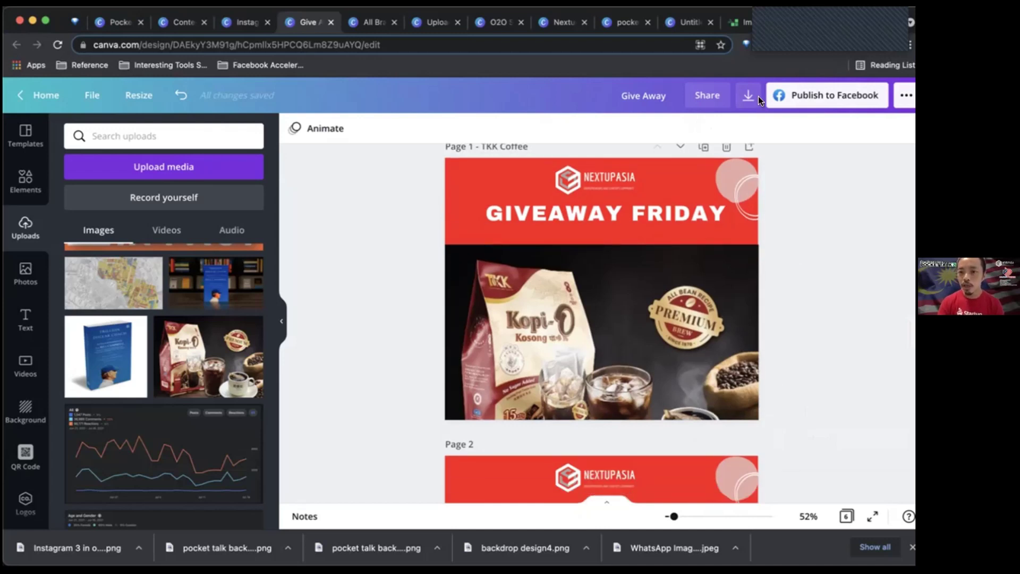
click(748, 95)
click(746, 335)
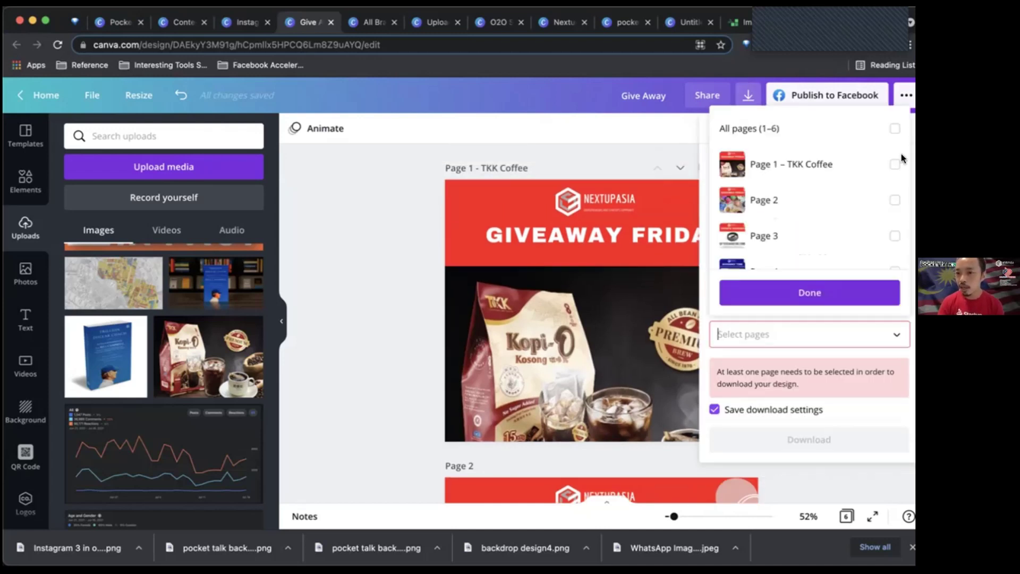
click(894, 165)
click(815, 292)
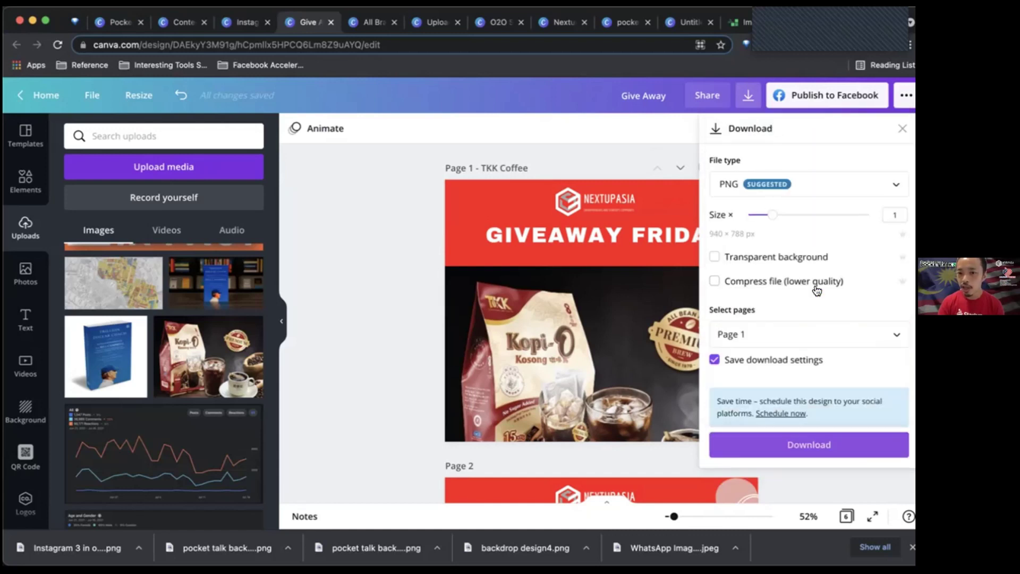
click(809, 446)
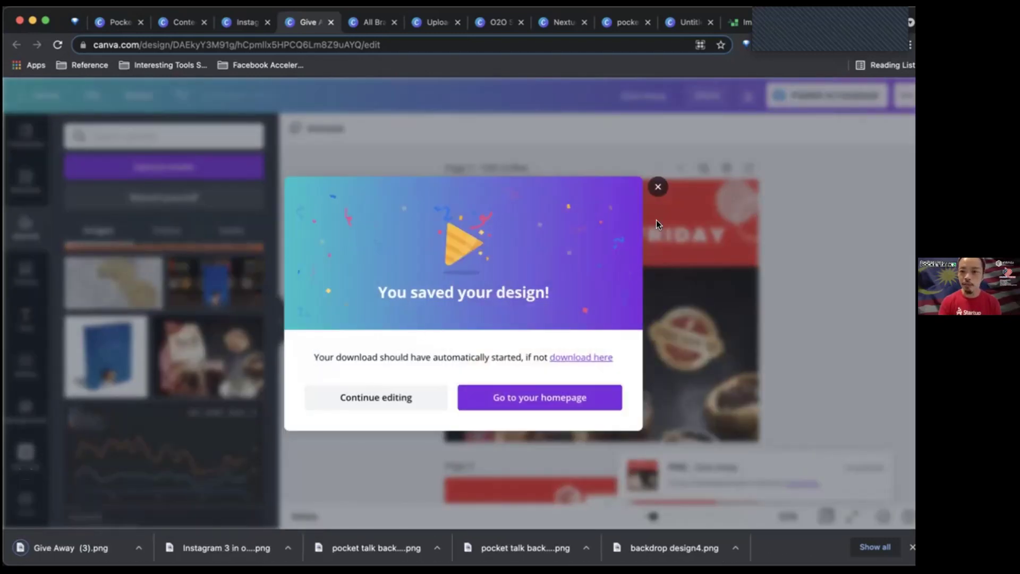
click(657, 187)
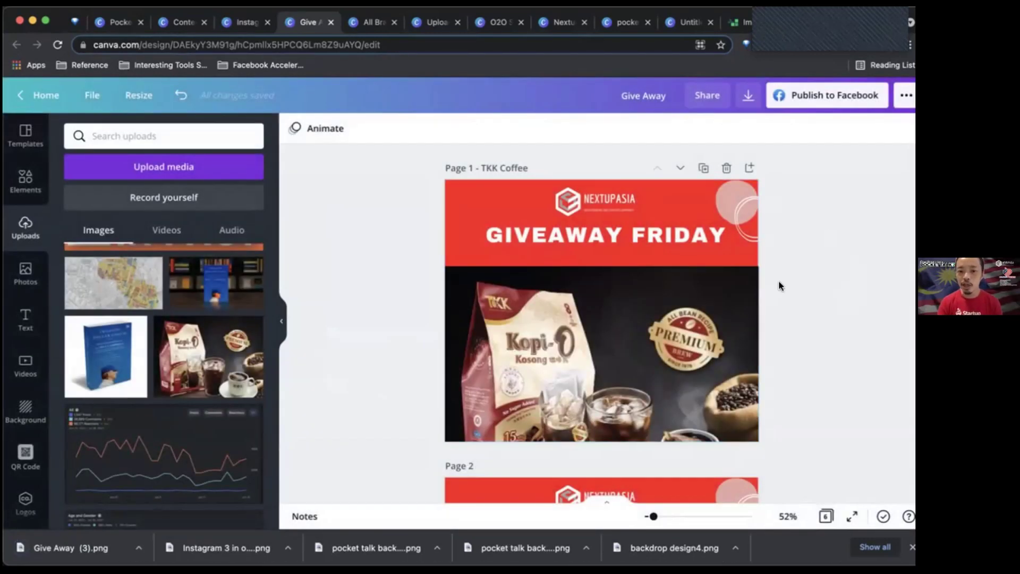
Step: Duplicate the "TKK Coffee" page and change the copy's red background to dark blue
scroll(626, 300, down, 10)
scroll(627, 300, up, 10)
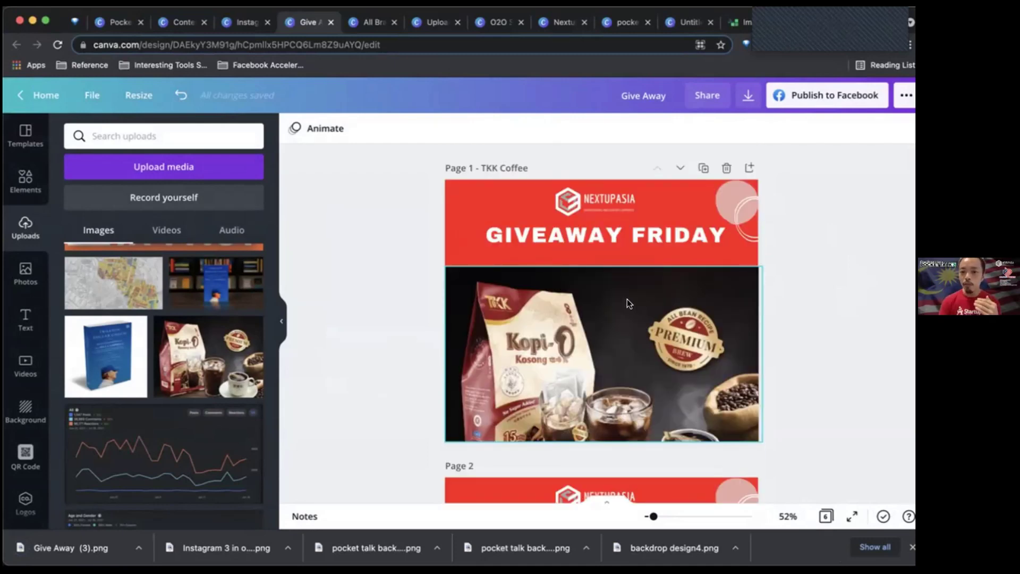
click(703, 169)
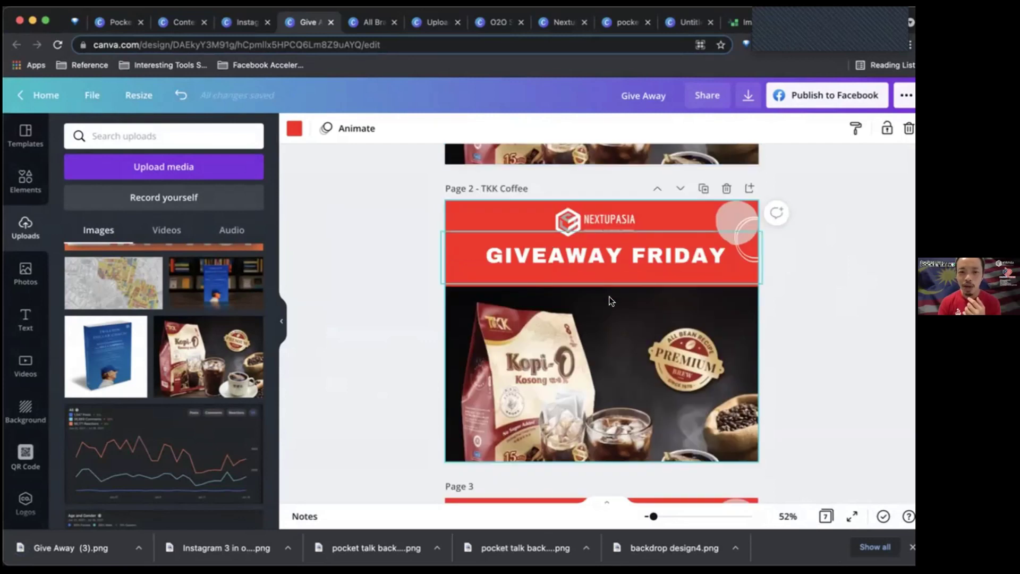
click(294, 128)
click(108, 201)
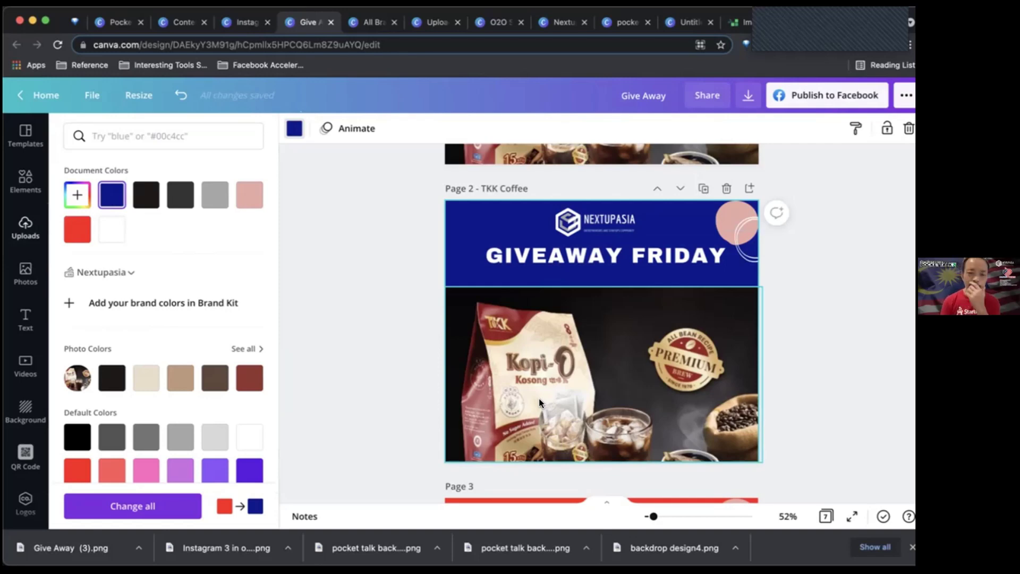
Step: Compare the red and blue "TKK Coffee" pages, view all giveaway pages in the grid overview, and return to the page editor
scroll(840, 340, up, 5)
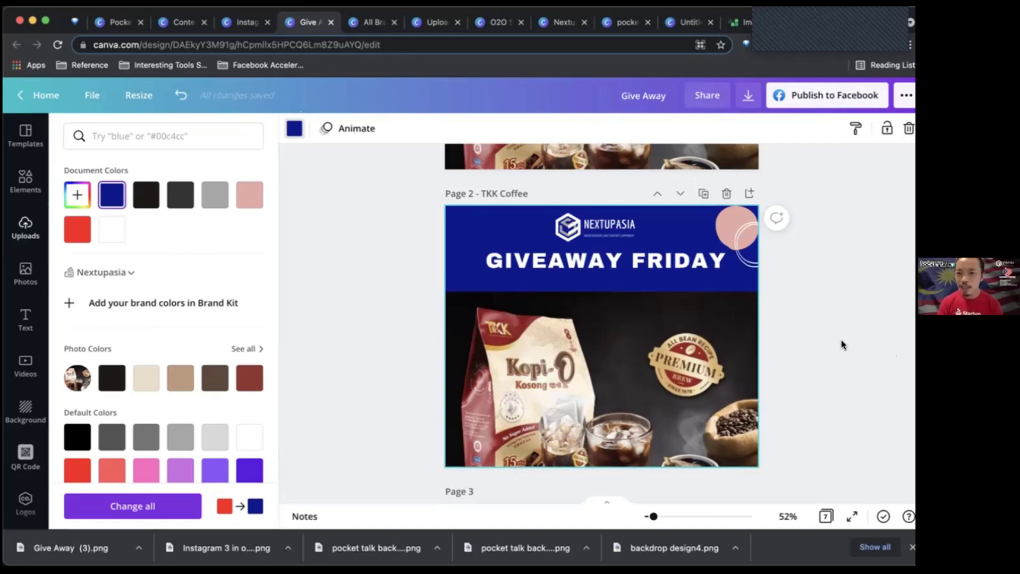
scroll(841, 341, down, 5)
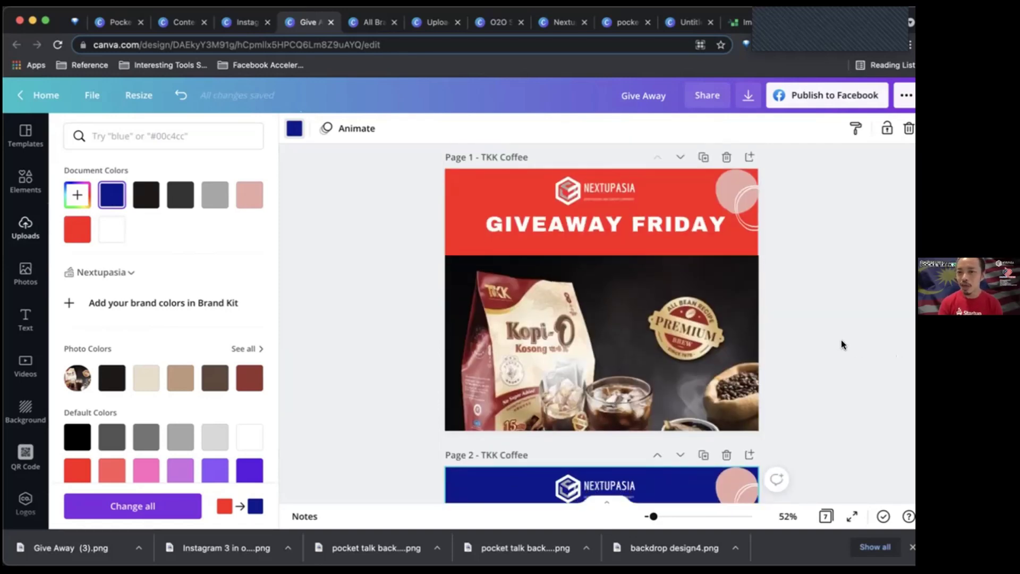
scroll(840, 340, up, 7)
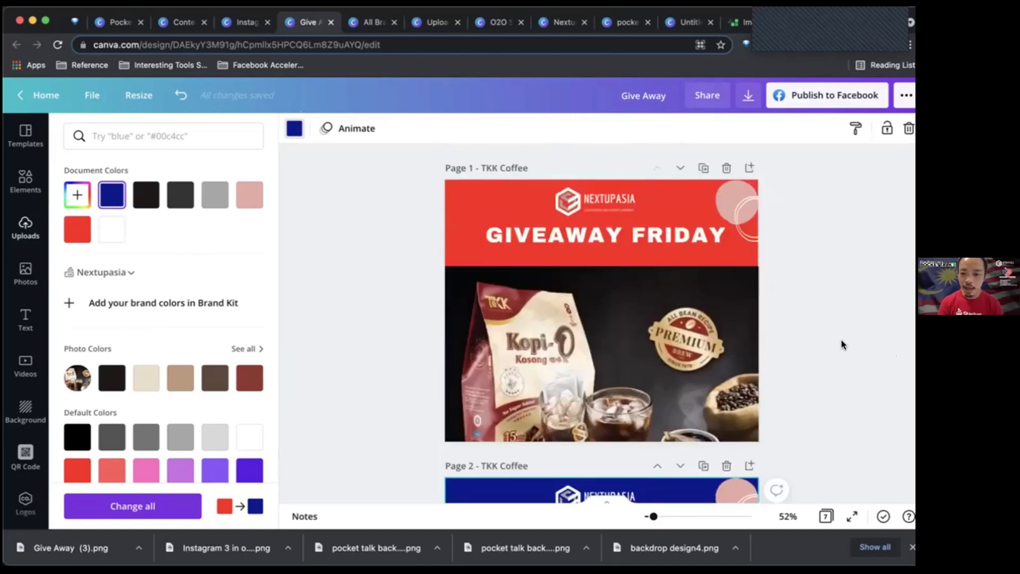
click(827, 514)
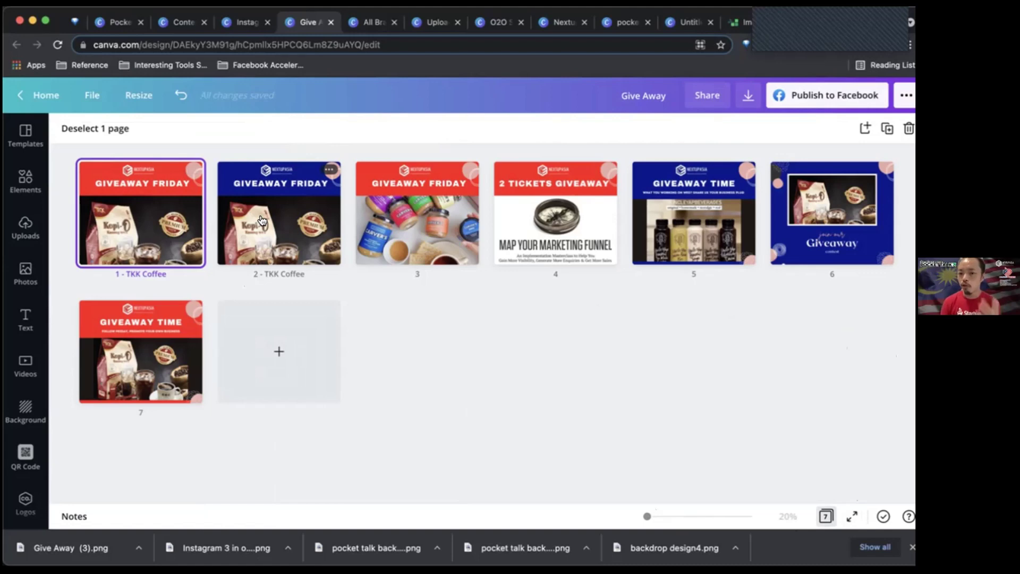
click(824, 517)
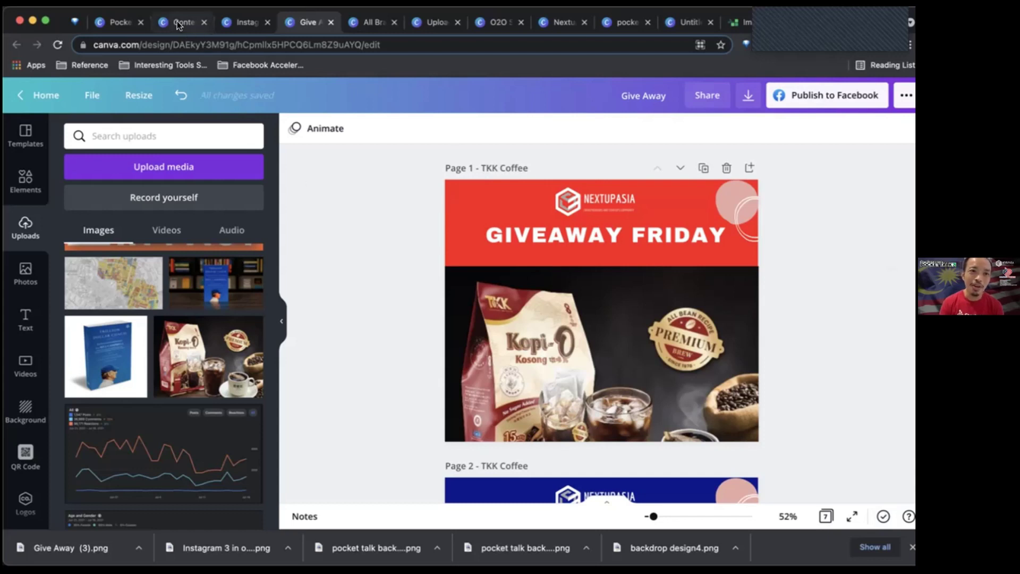
Step: Switch to the "Pocket Talks" presentation and go through slides 12 and 13 to slide 14
click(117, 22)
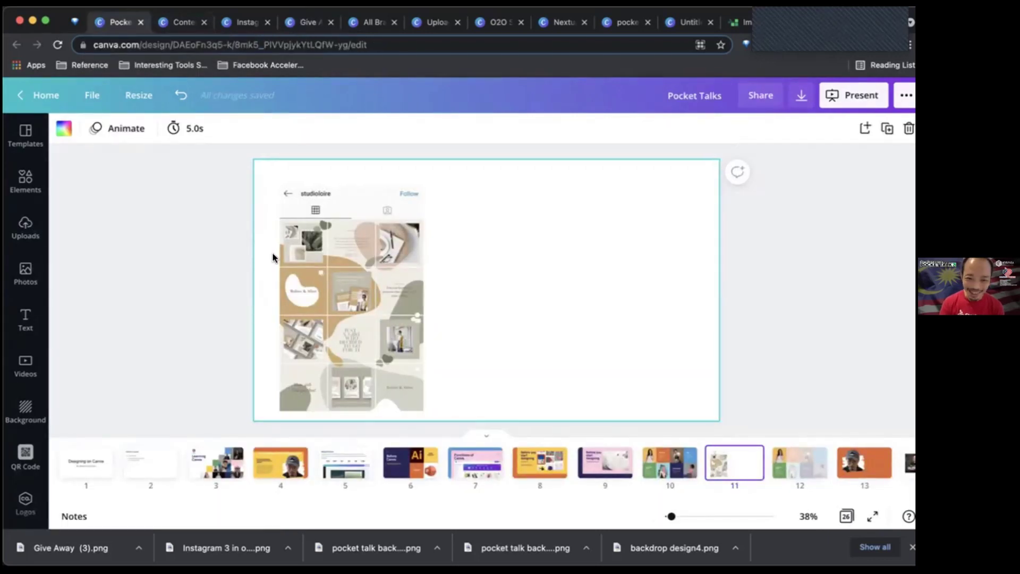
click(801, 472)
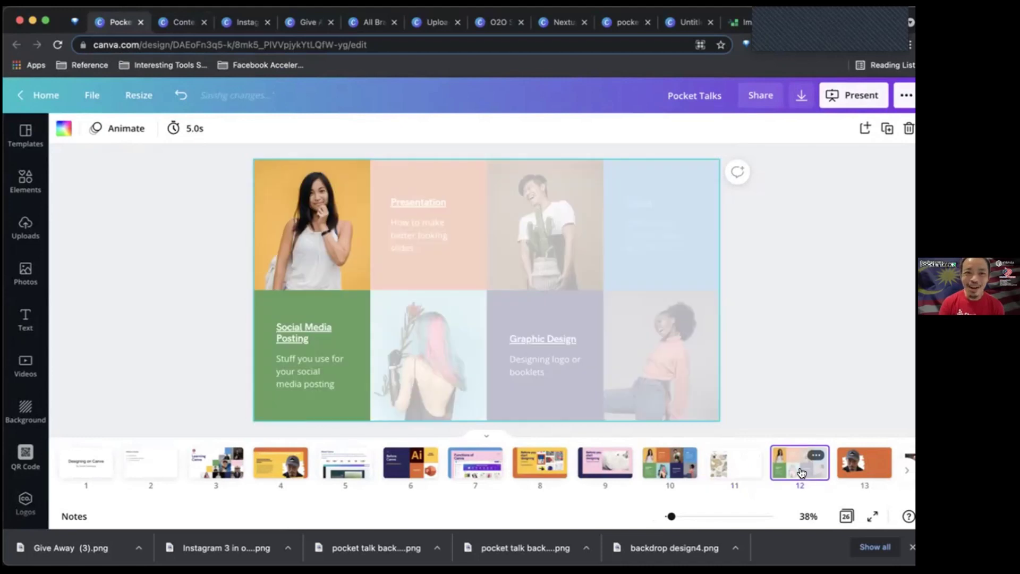
key(Right)
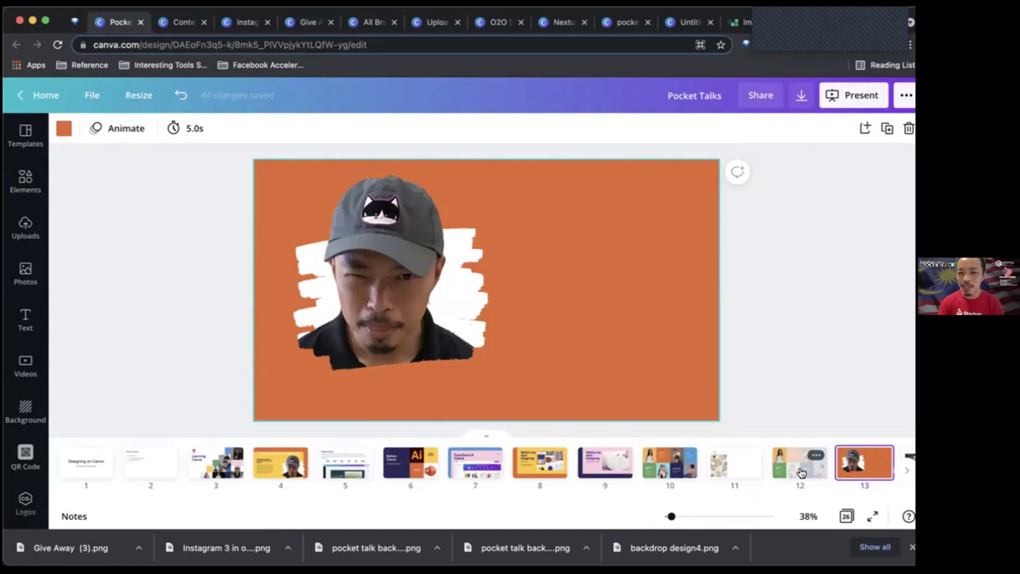
key(Right)
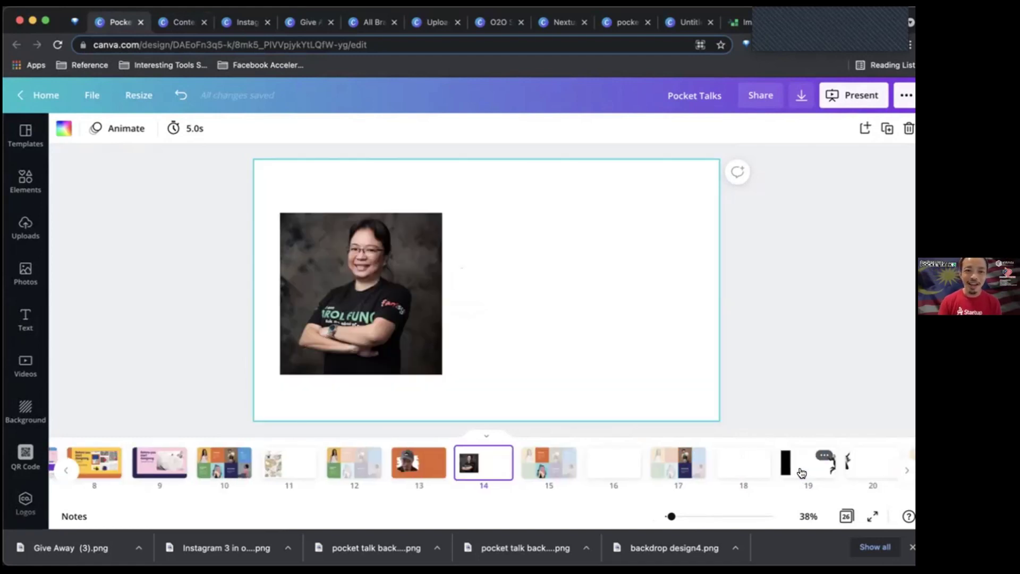
Step: Replace the portrait photo on slide 14 with its uploaded original, placed left of the slide's centre, and hide the uploads list
click(420, 325)
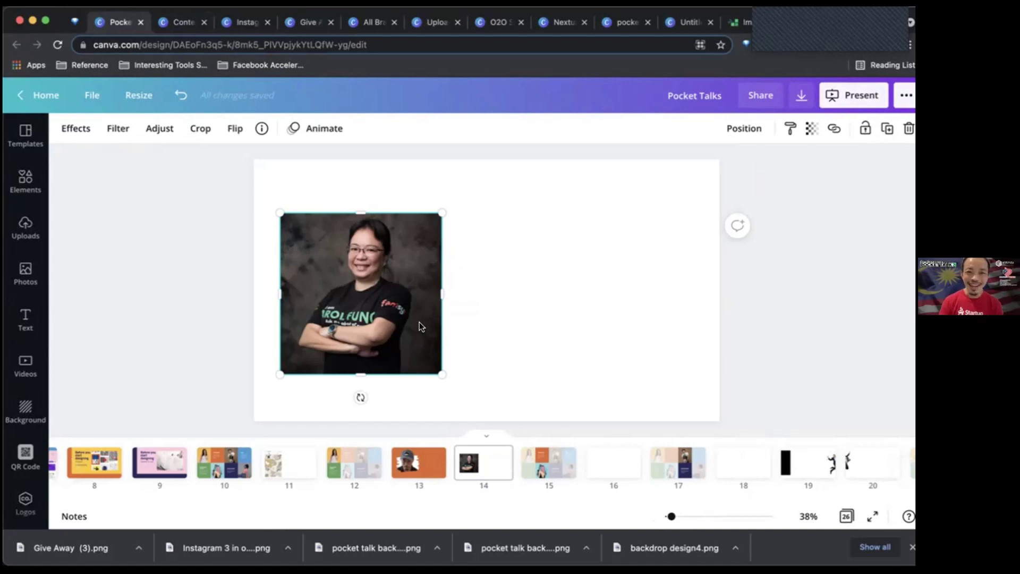
key(Delete)
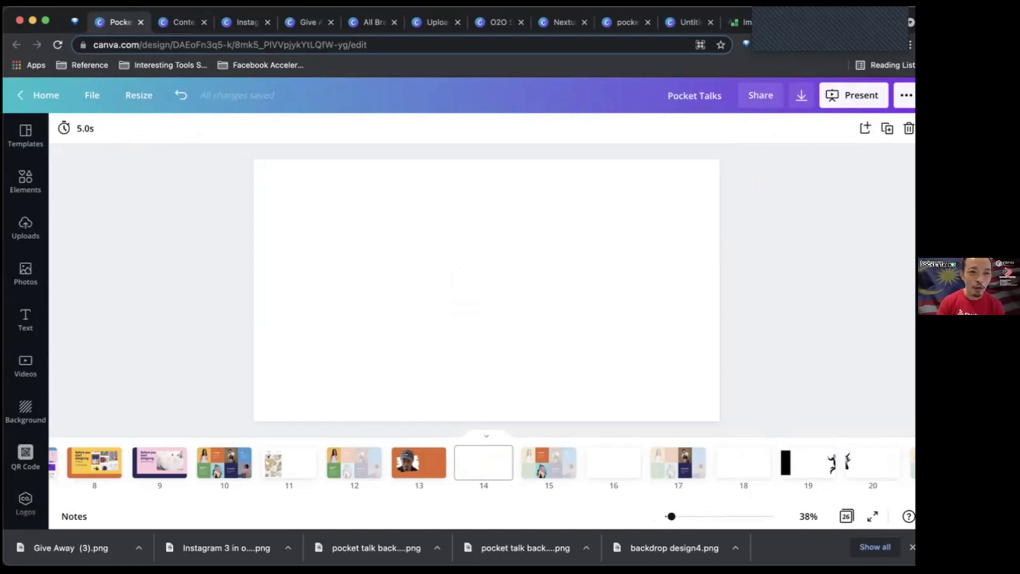
click(21, 234)
click(225, 356)
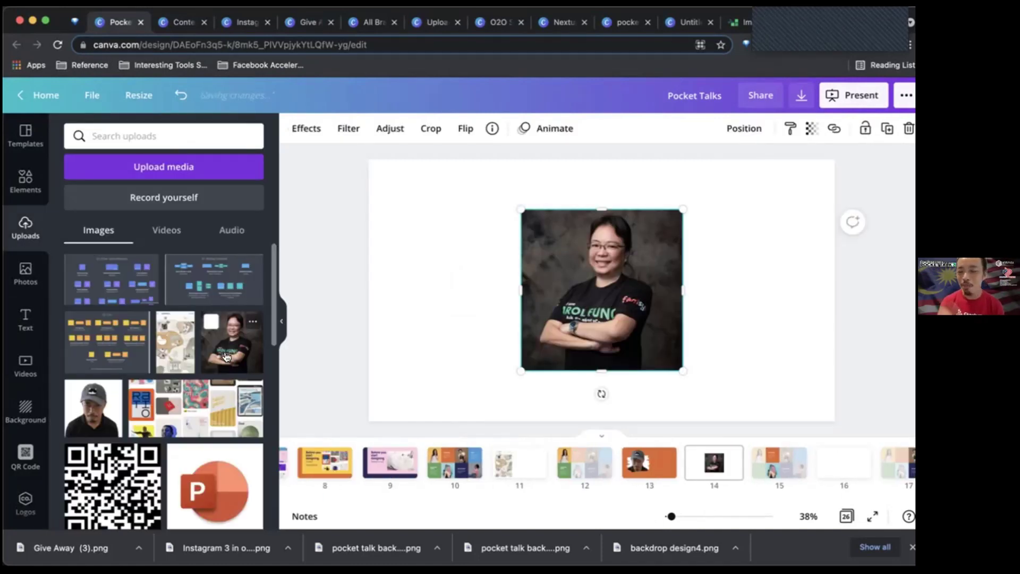
drag(622, 322, 527, 318)
click(652, 311)
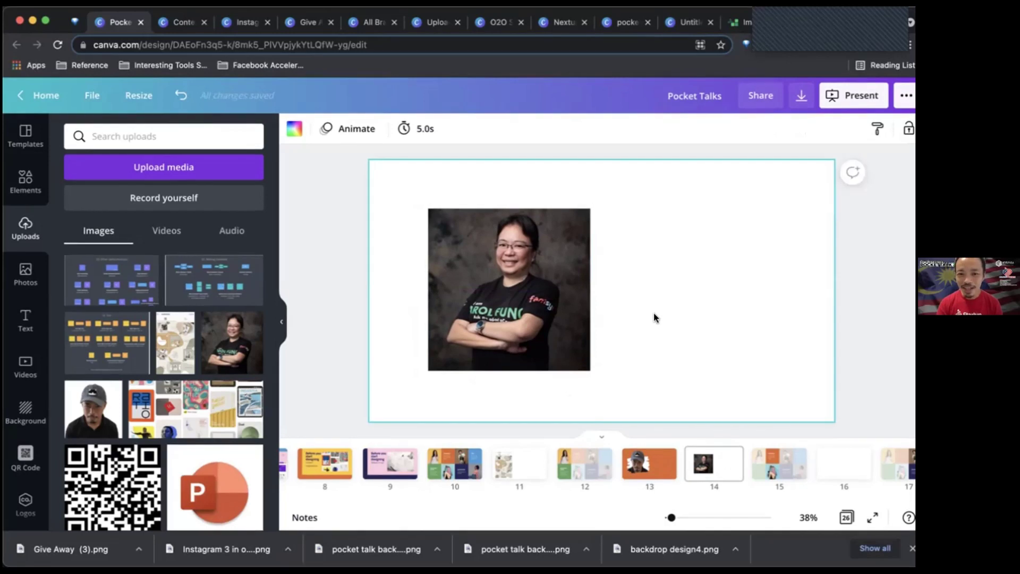
click(537, 300)
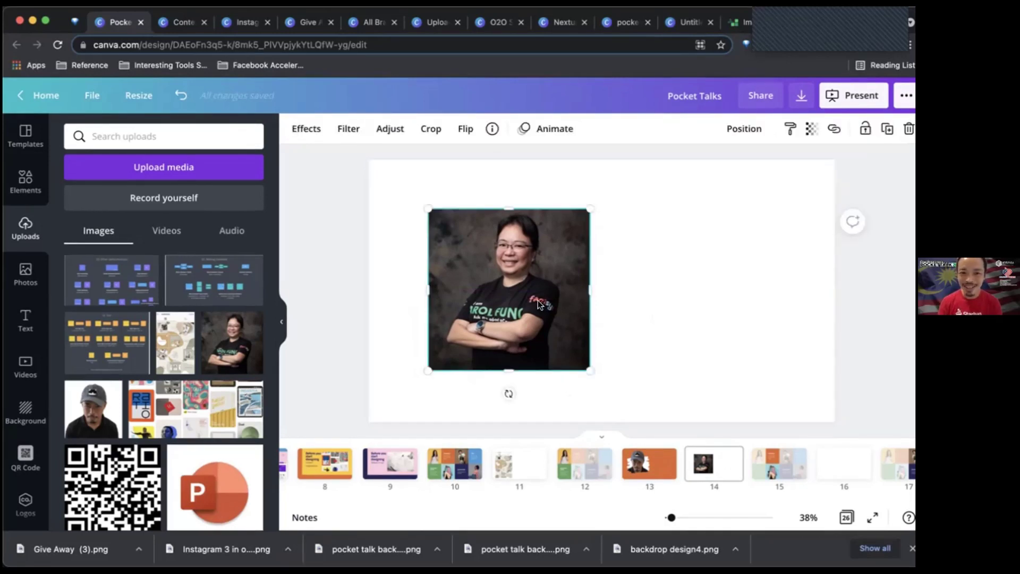
click(281, 321)
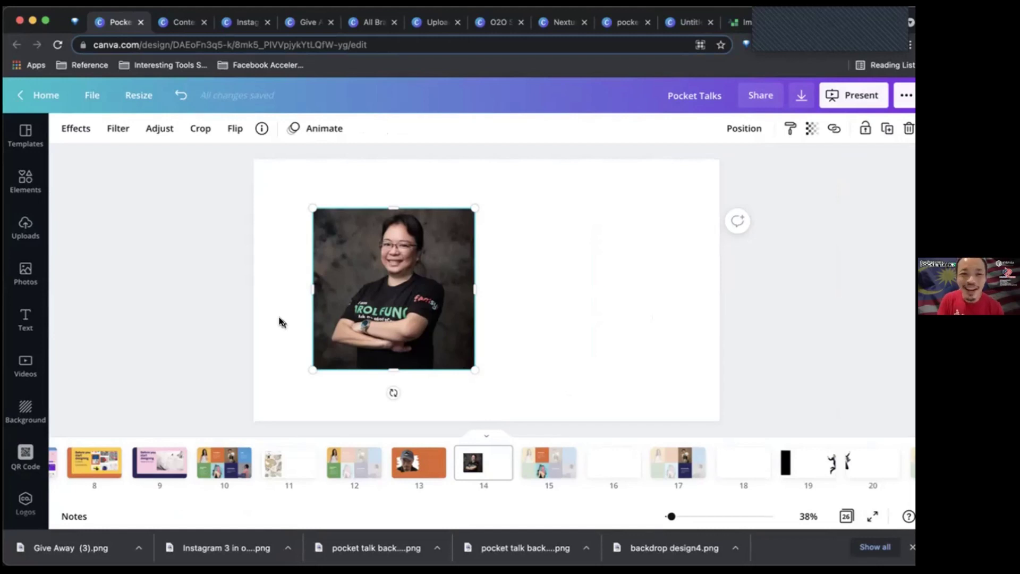
click(572, 334)
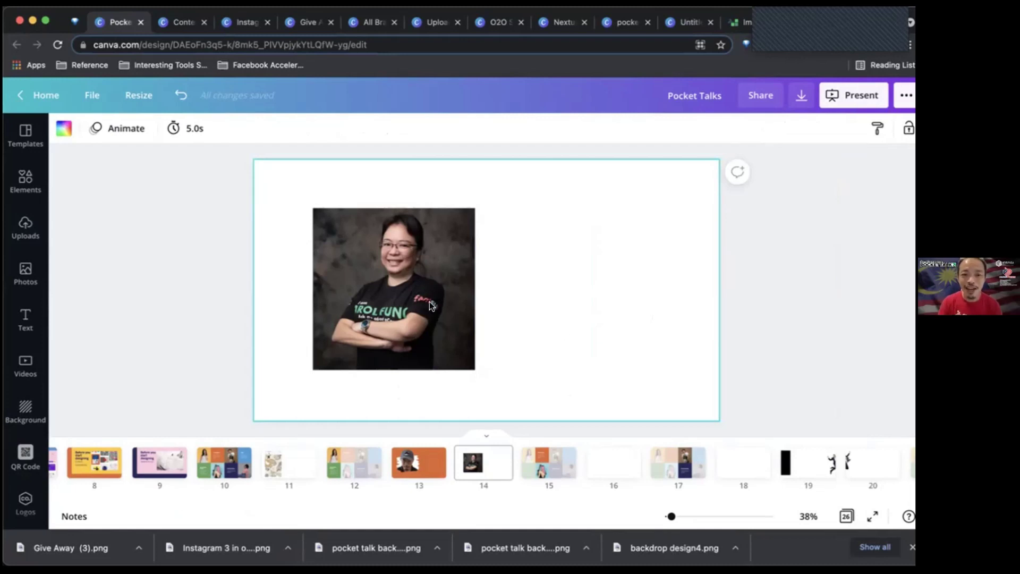
Step: Duplicate the portrait photo on slide 14 and place the copy beside the original, aligned on the slide's right half
click(403, 301)
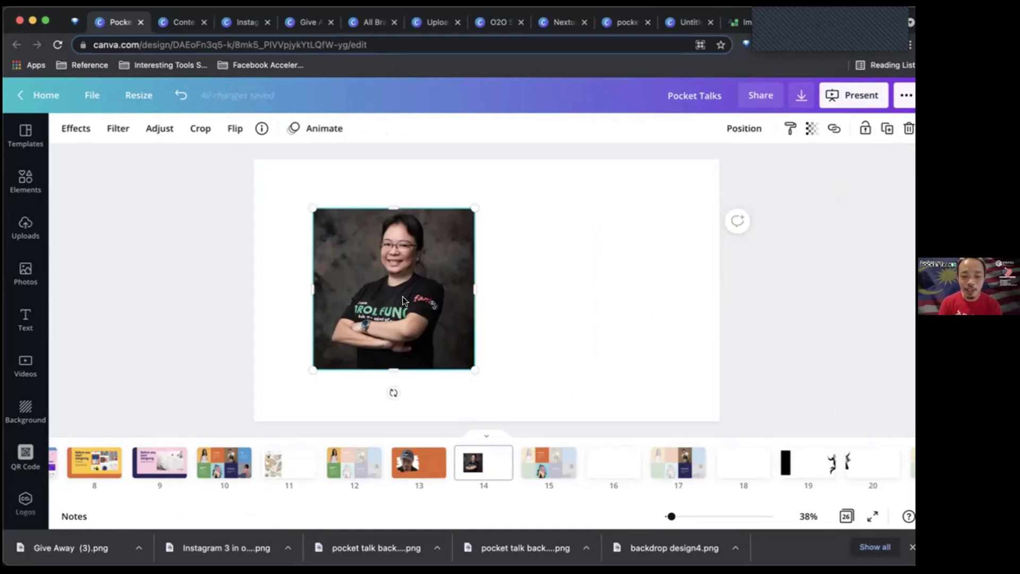
drag(405, 300, 601, 295)
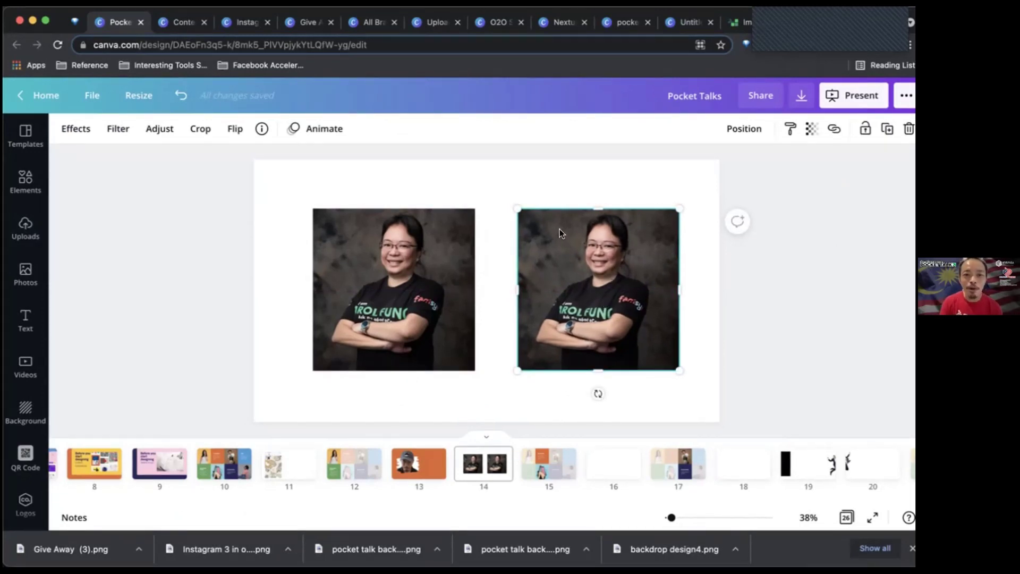
click(334, 238)
click(563, 258)
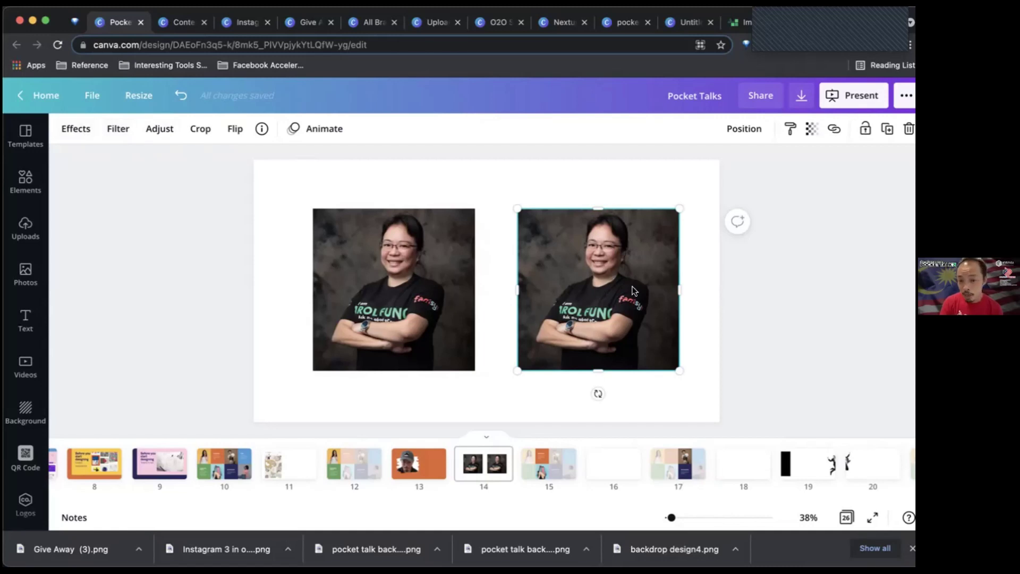
Step: Try the Trace effect from the Glitch group on the copied portrait photo and cancel it
click(70, 135)
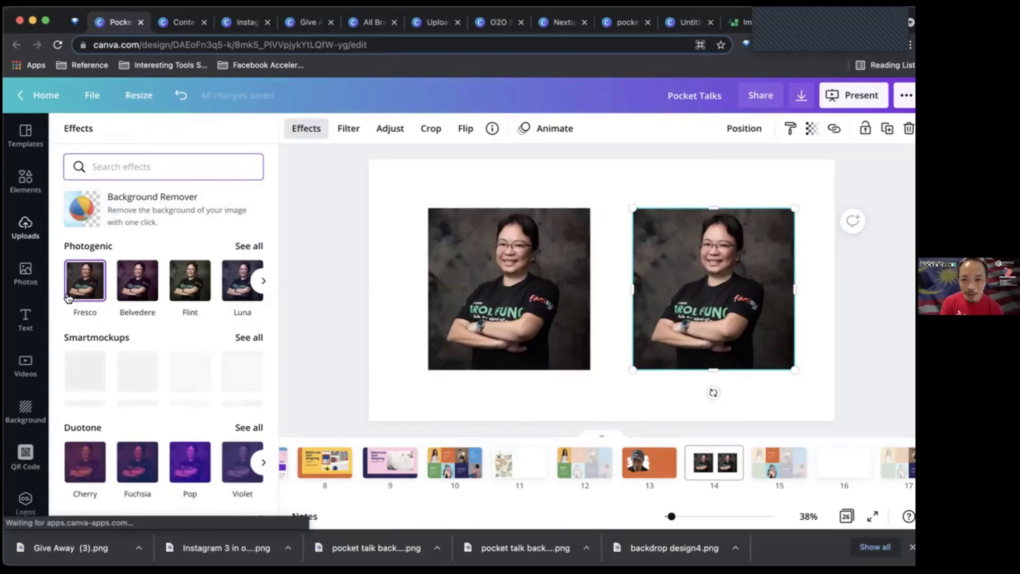
scroll(196, 359, down, 3)
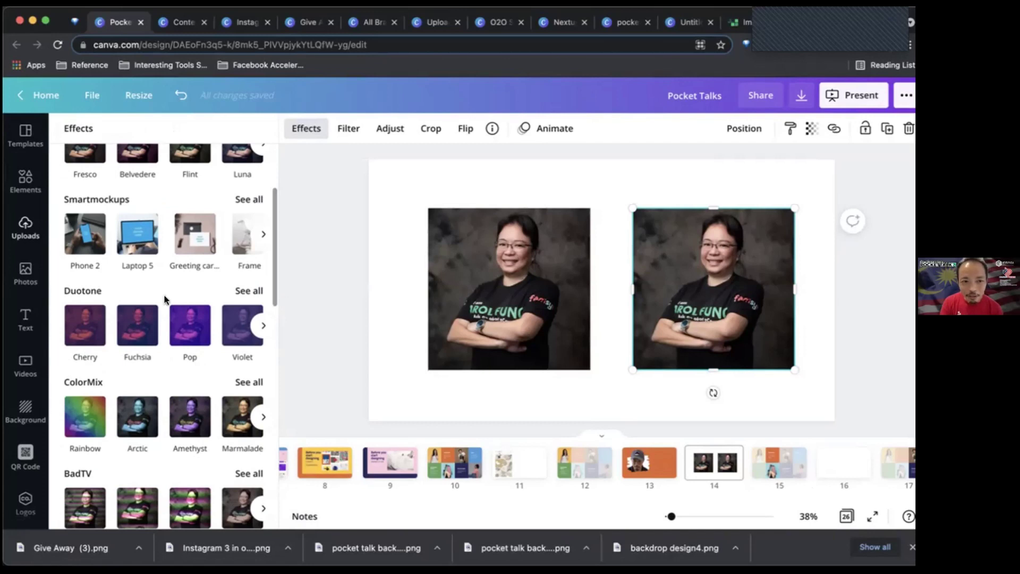
scroll(157, 422, down, 4)
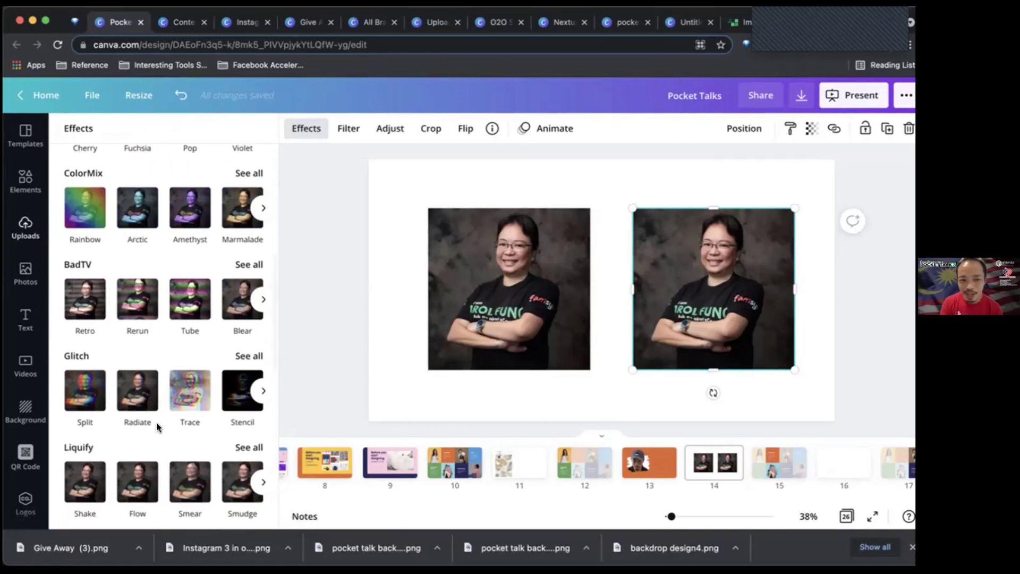
click(189, 389)
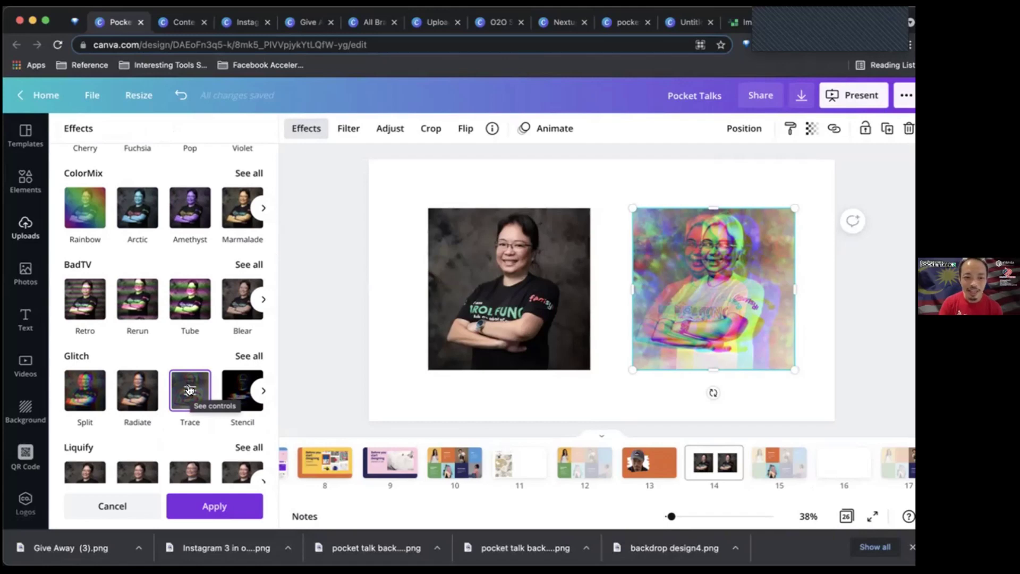
click(111, 505)
Step: Try the Cherry duotone, Rainbow ColorMix and Phone 2 mockup effects on the copied portrait and cancel them
scroll(170, 383, up, 4)
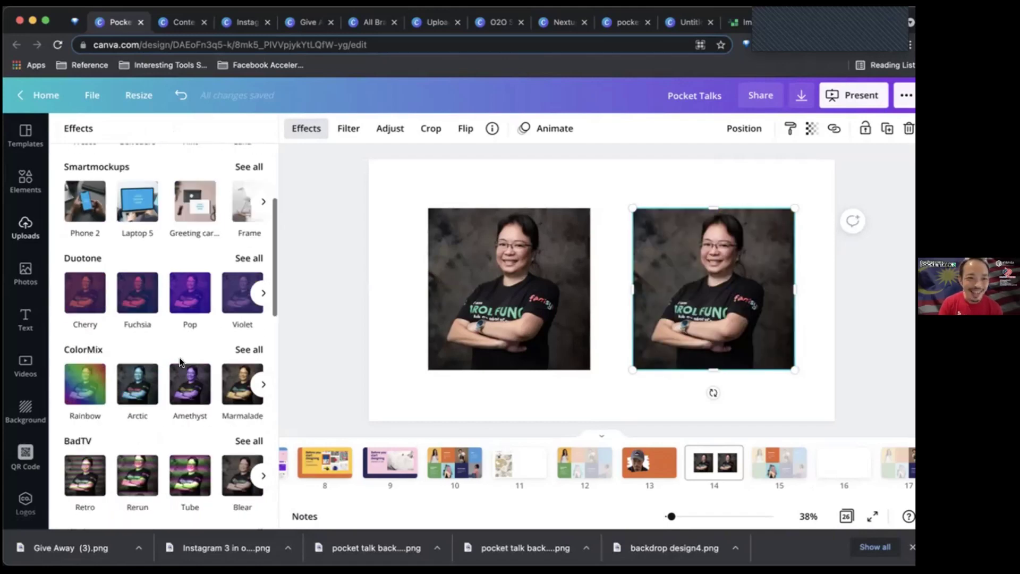
scroll(181, 363, up, 4)
scroll(163, 365, down, 4)
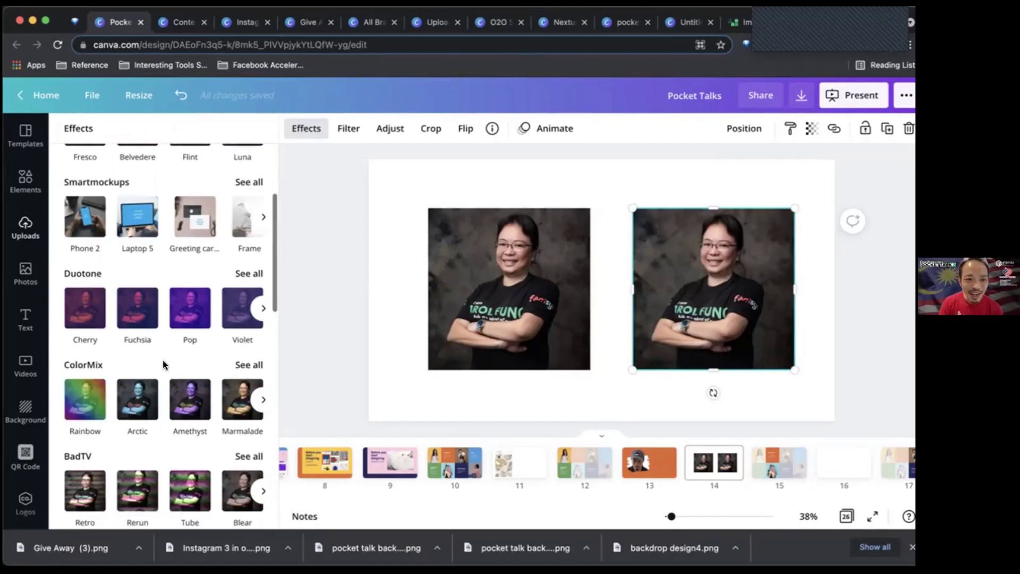
click(82, 307)
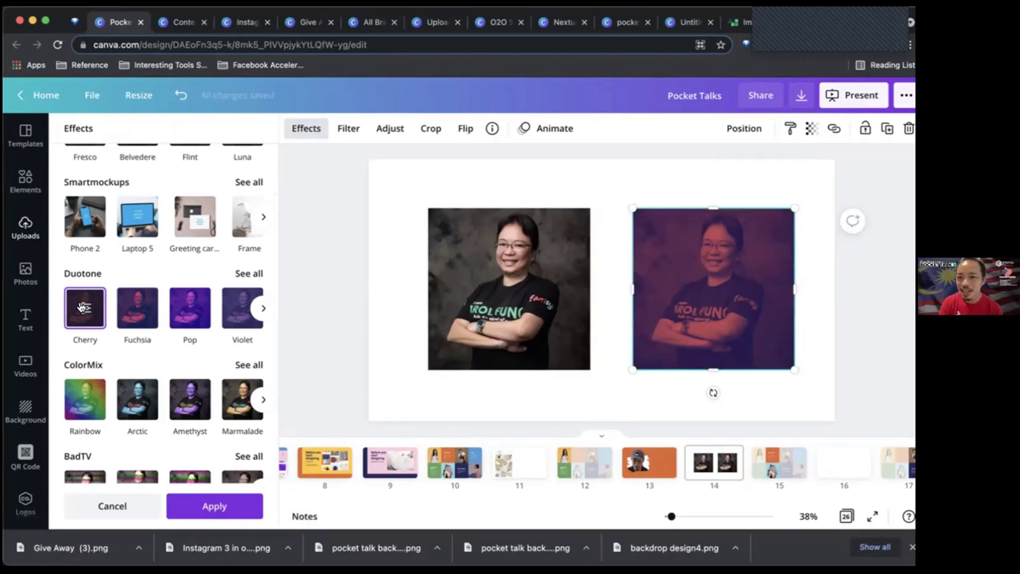
click(89, 398)
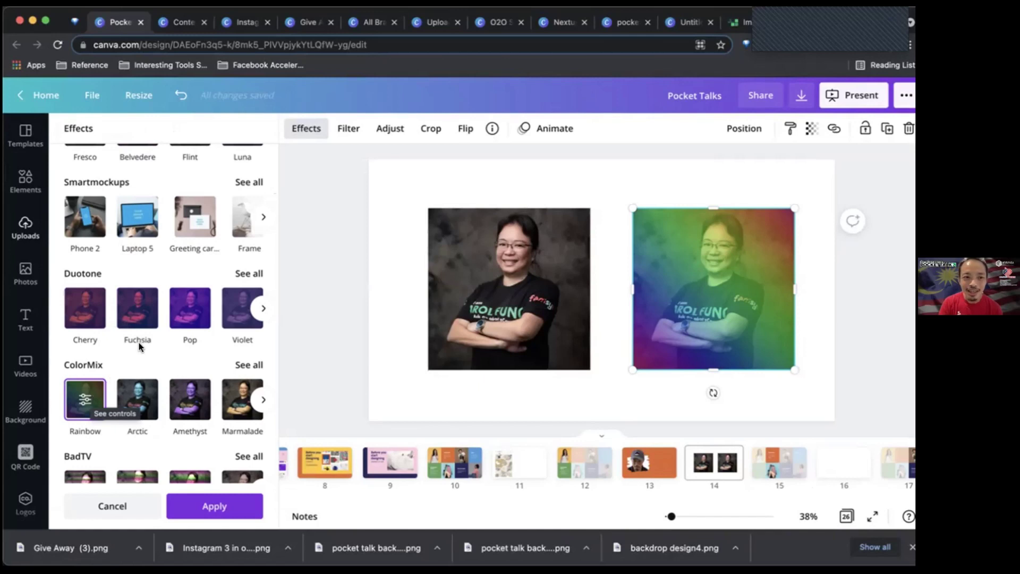
click(85, 225)
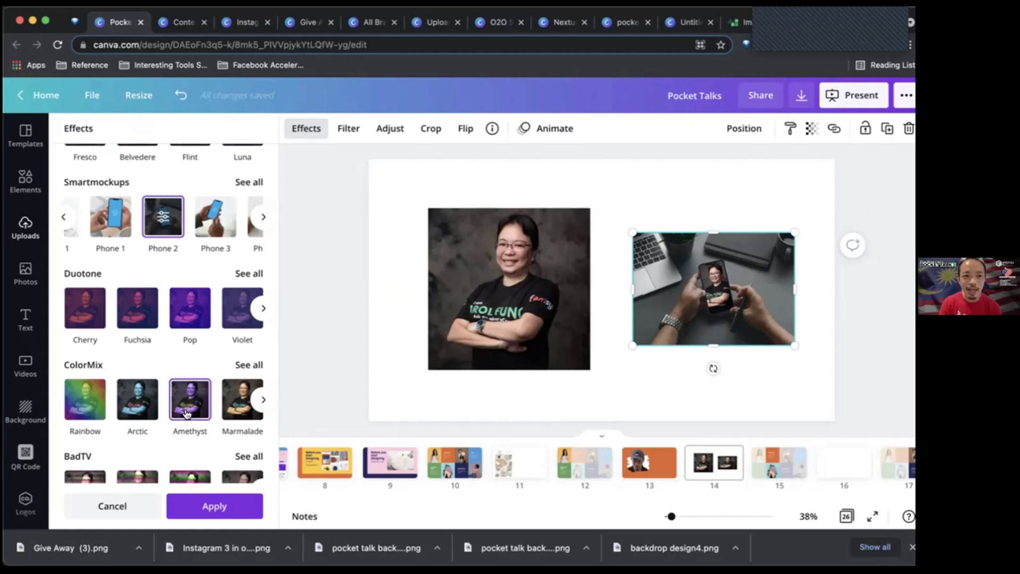
click(264, 217)
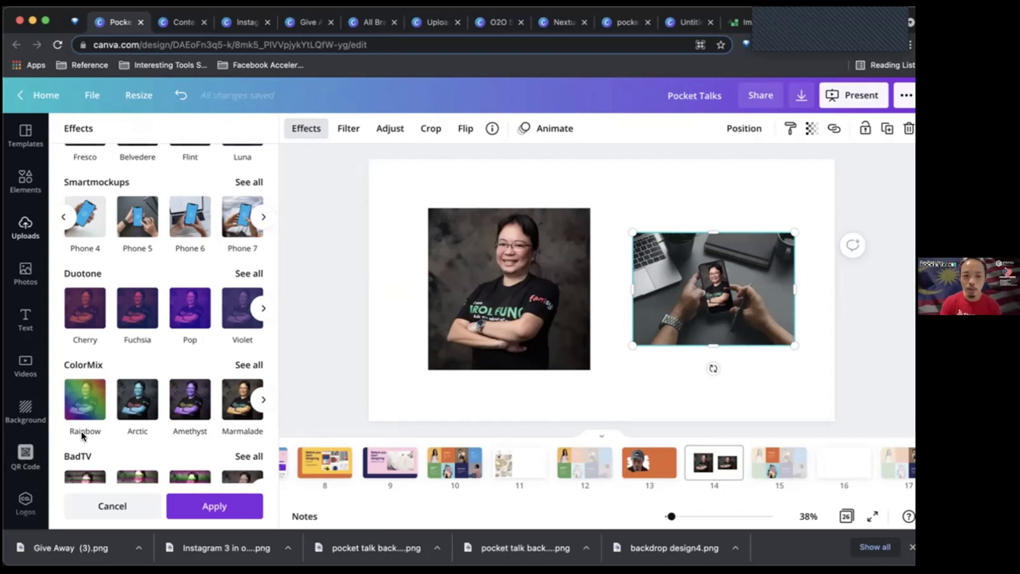
click(110, 509)
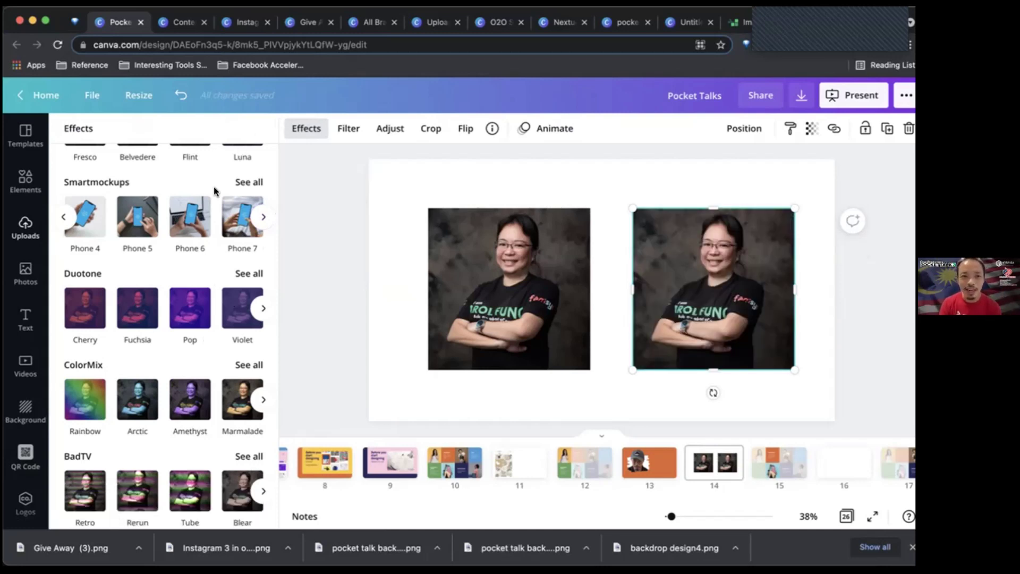
Step: Try Background Remover with its Erase brush on the copied portrait and undo the background removal
scroll(202, 216, up, 3)
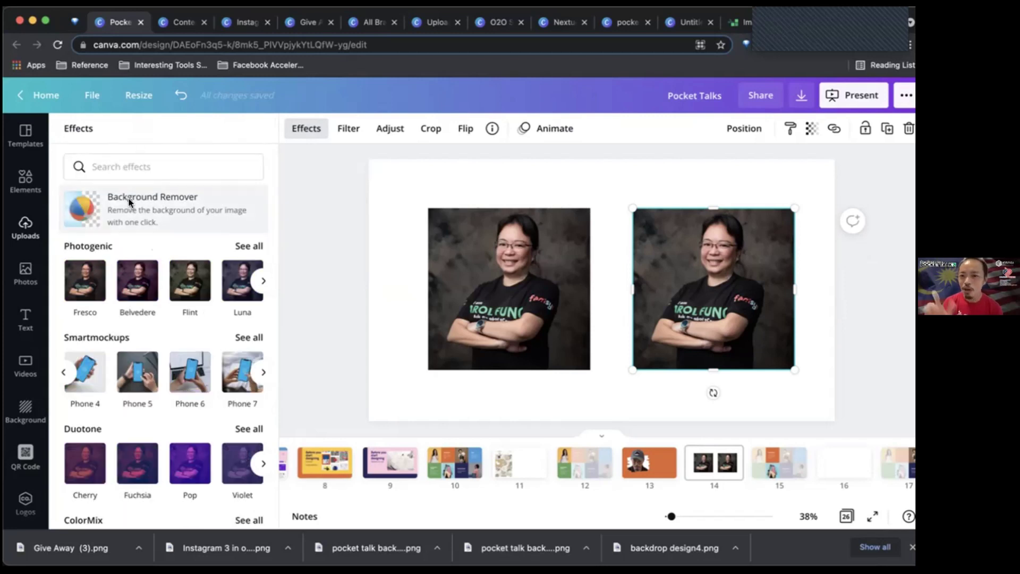
click(129, 203)
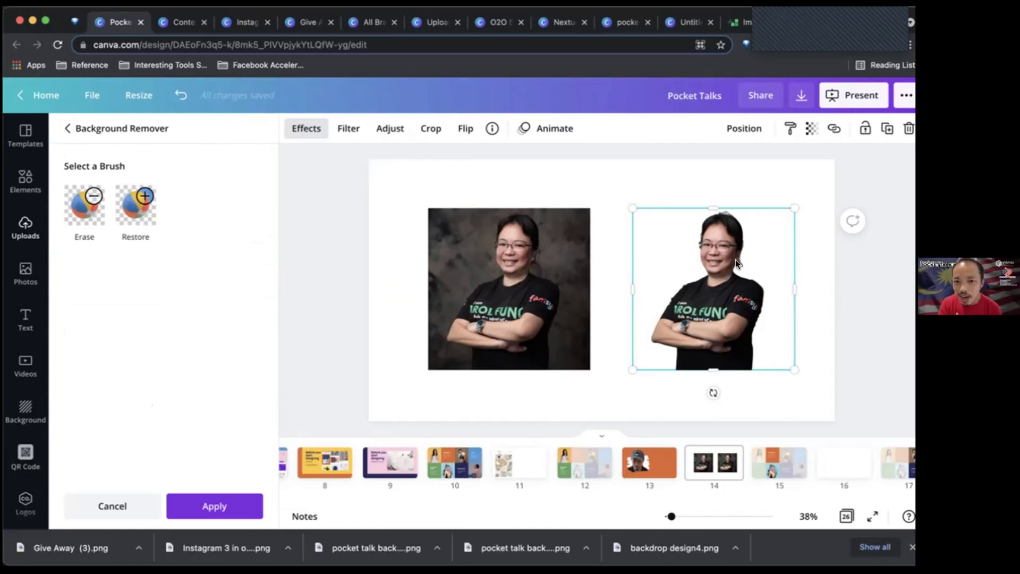
click(84, 206)
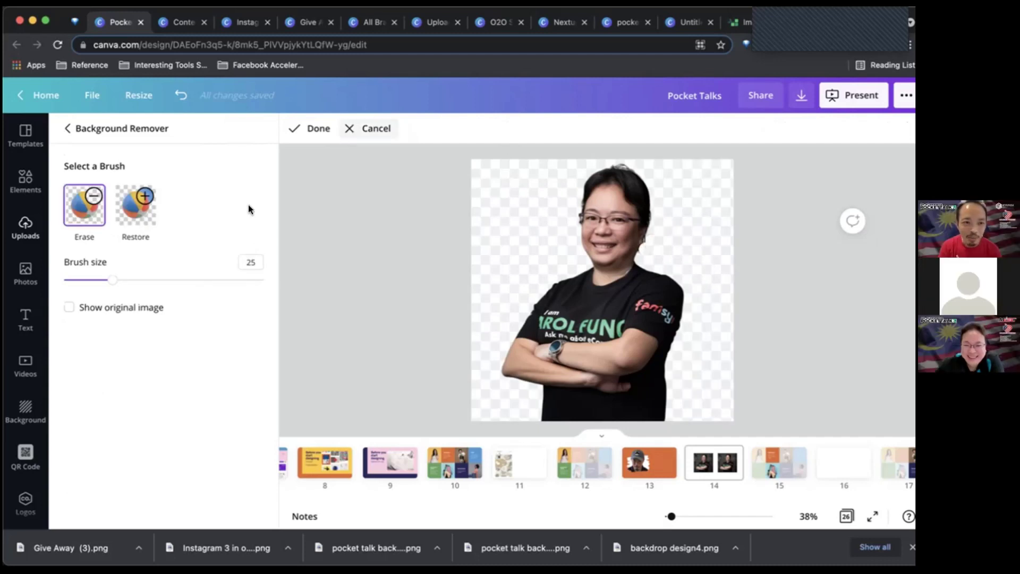
click(180, 95)
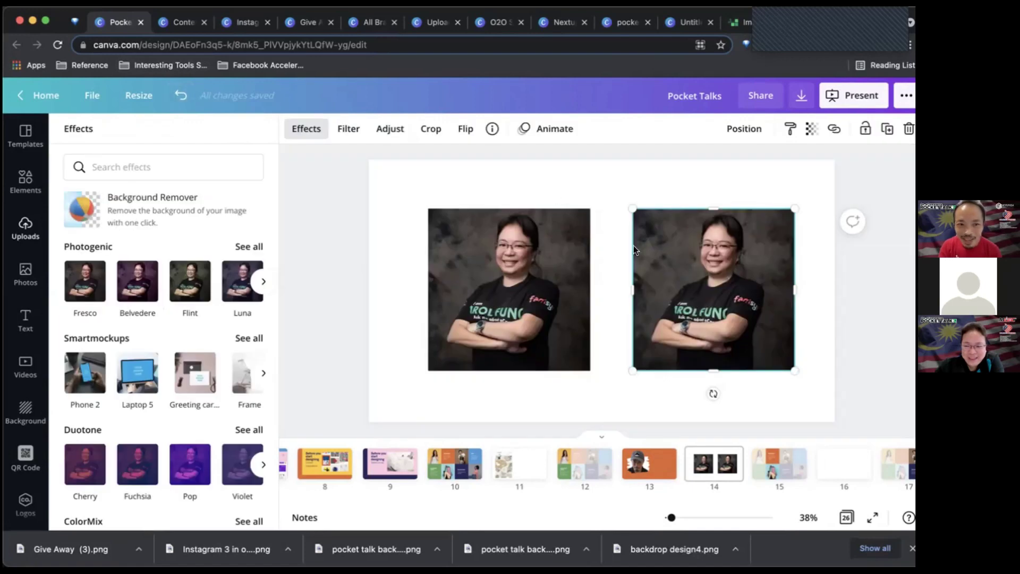
Step: Remove the background of the copied portrait with Background Remover and open and finish the Erase brush editing without erasing
click(97, 221)
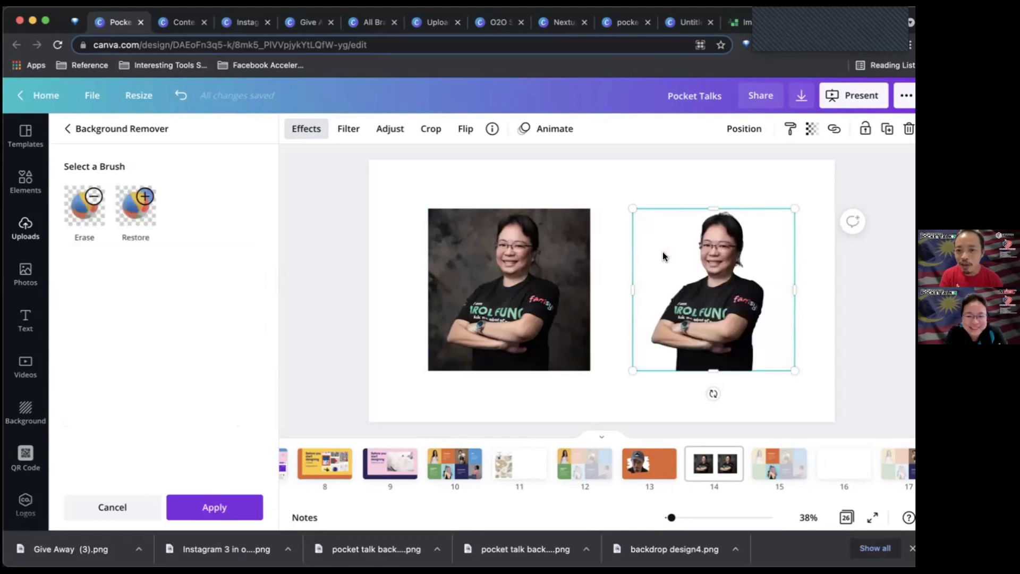
click(90, 214)
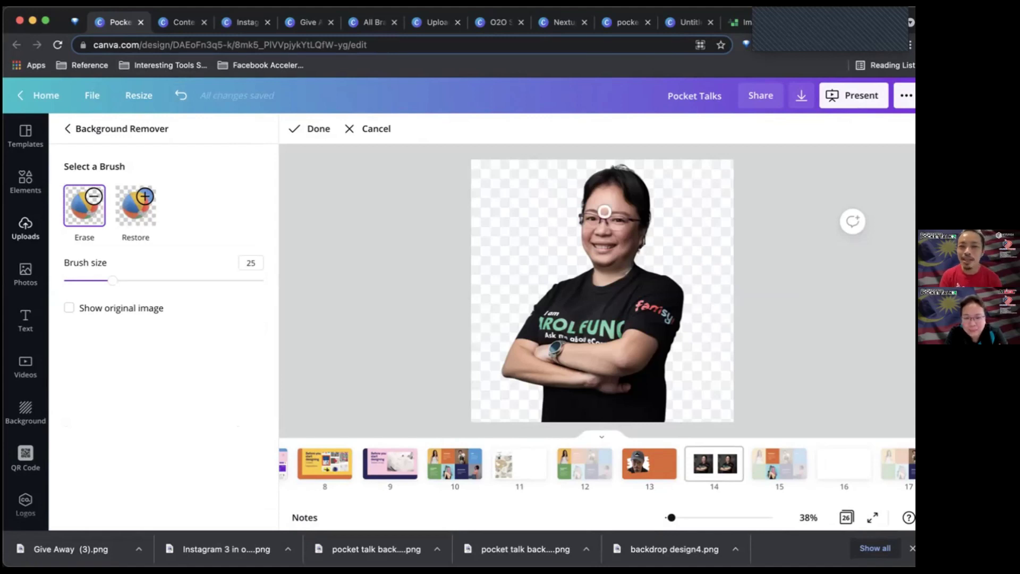
click(316, 132)
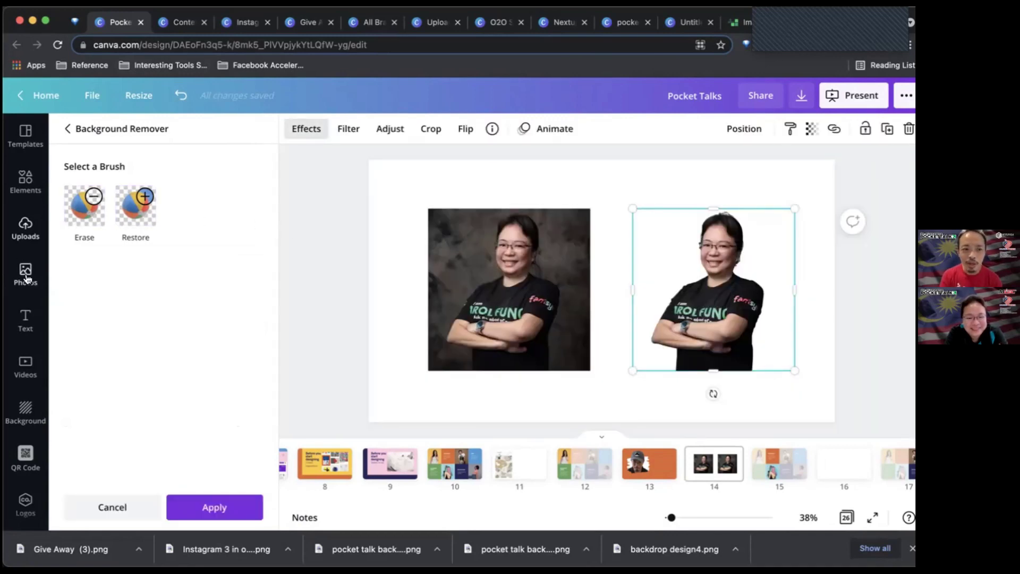
Step: Search the elements library for "frame" and look through the available frame shapes
click(25, 278)
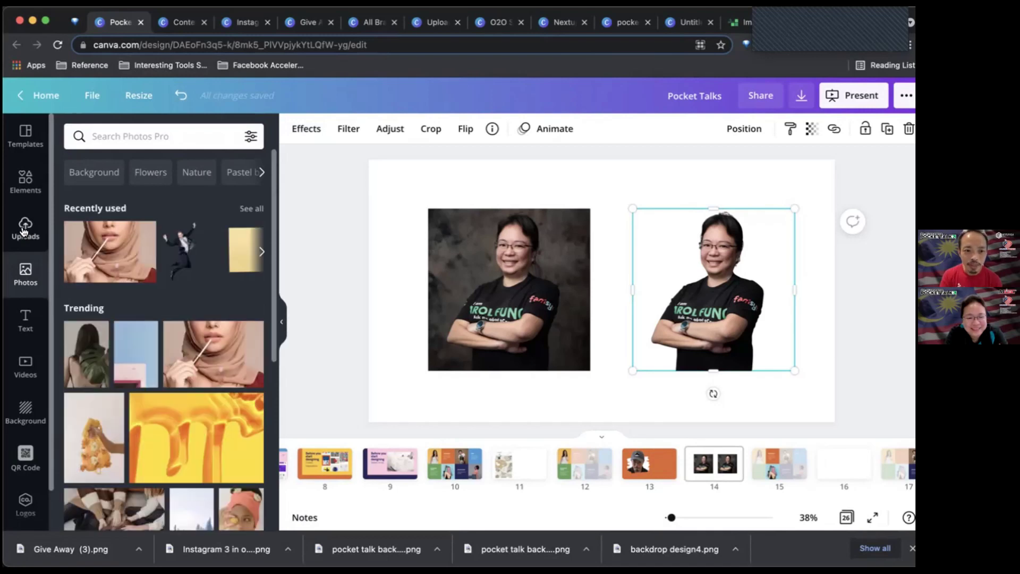
click(29, 199)
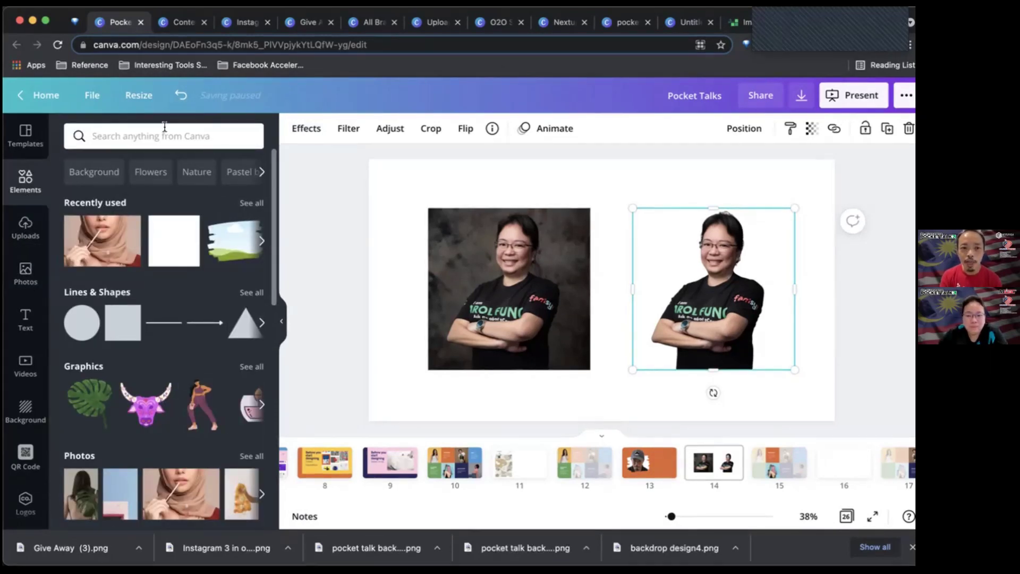
click(164, 133)
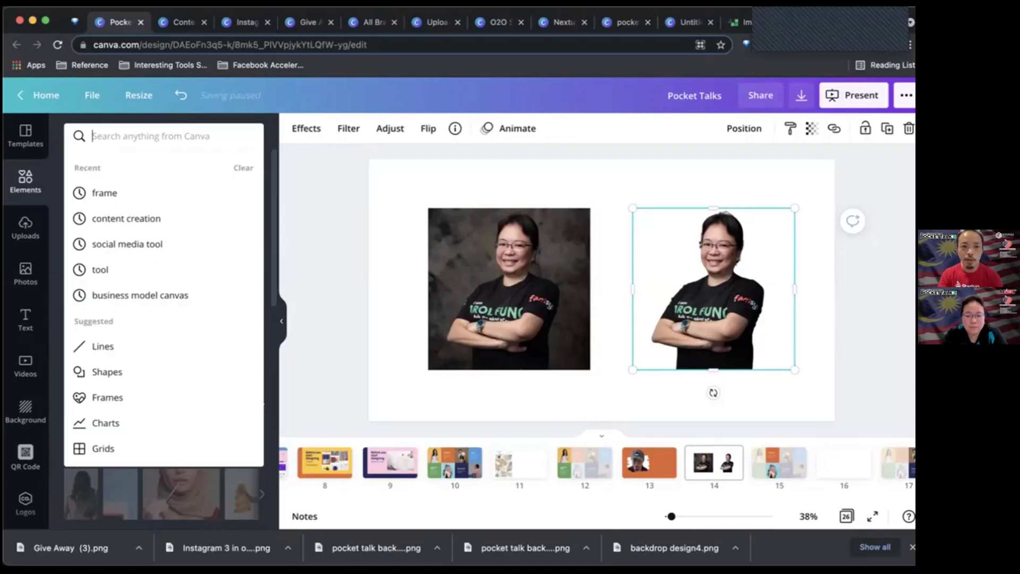
text(frame)
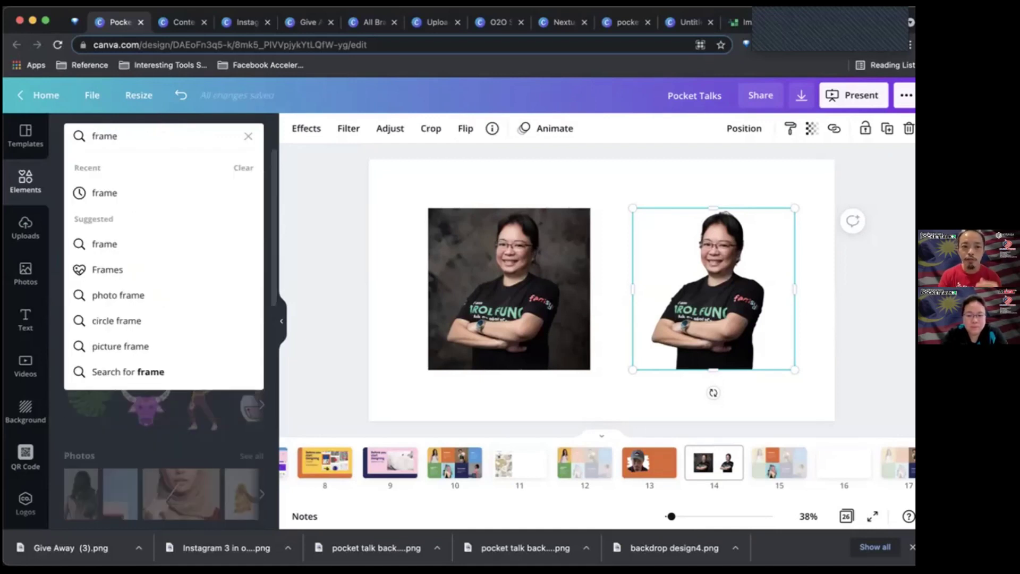
click(152, 202)
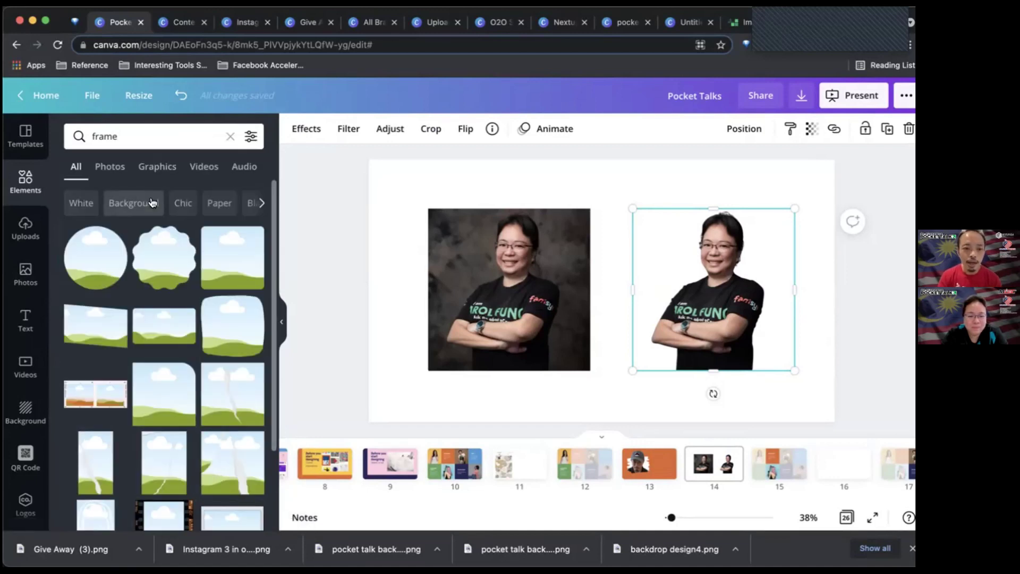
scroll(181, 441, down, 3)
scroll(181, 444, down, 5)
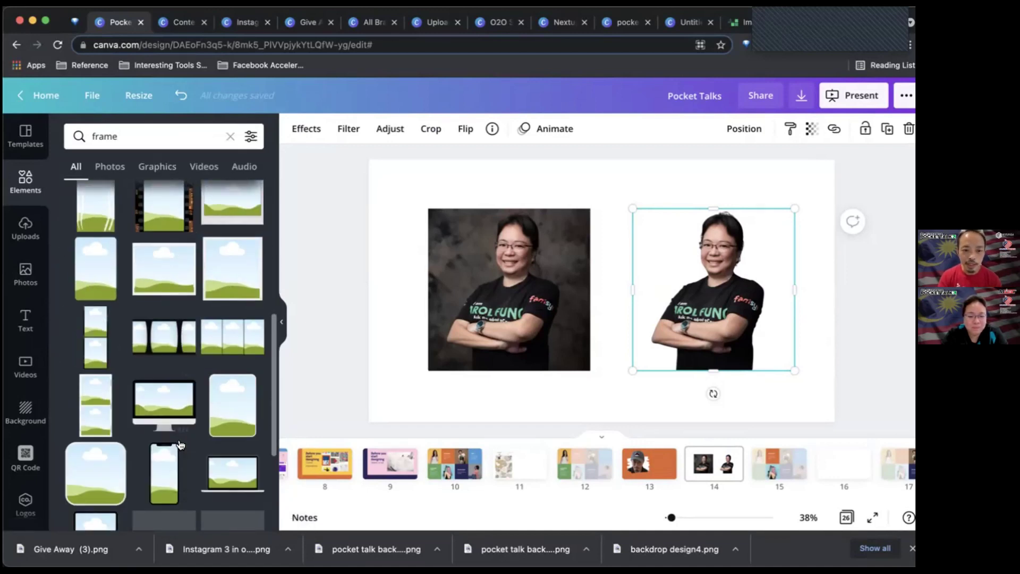
scroll(180, 445, down, 2)
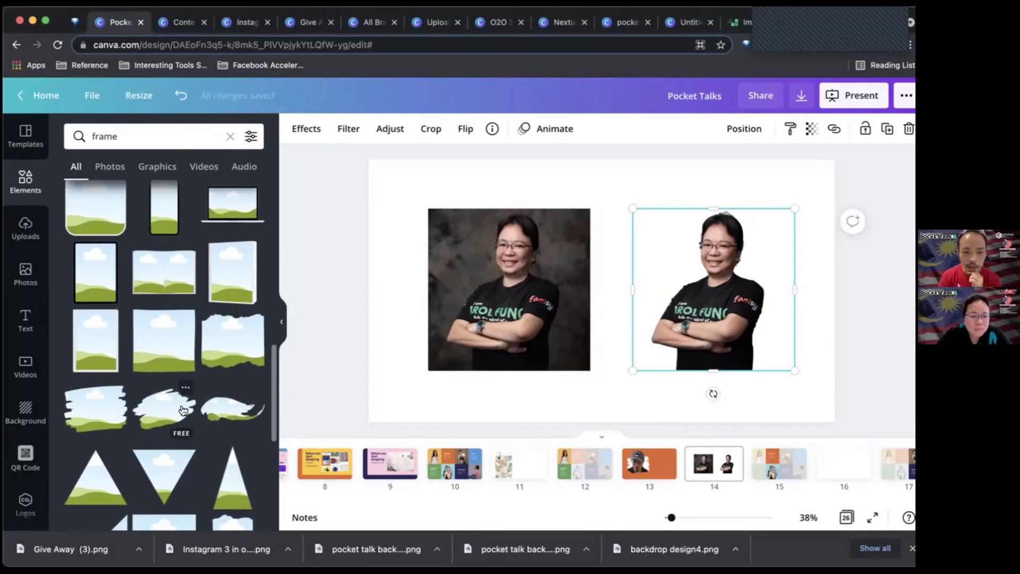
scroll(162, 408, down, 5)
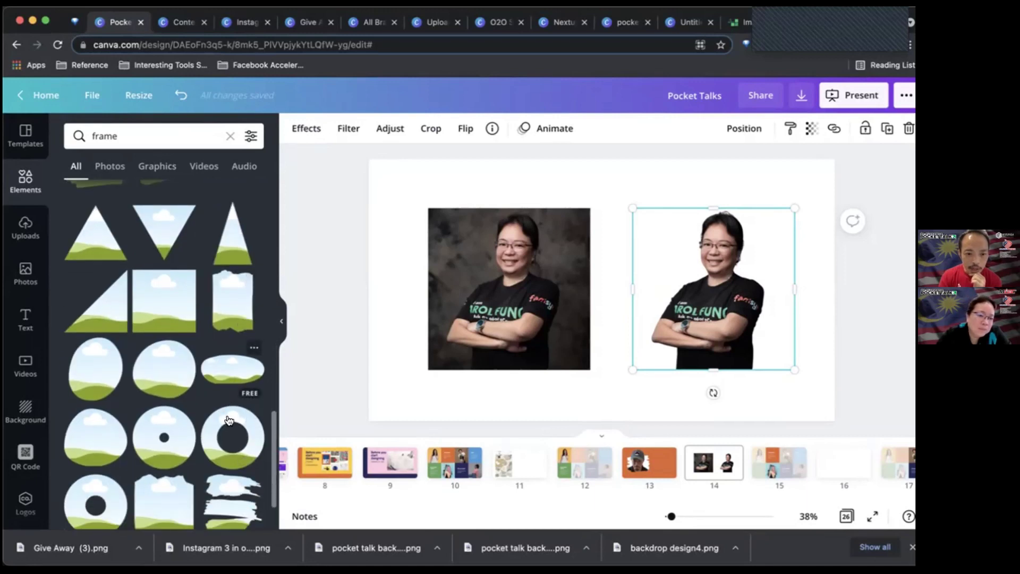
Step: Try placing a wide oval frame over the original portrait on slide 14, and undo the frame's insertion
click(229, 380)
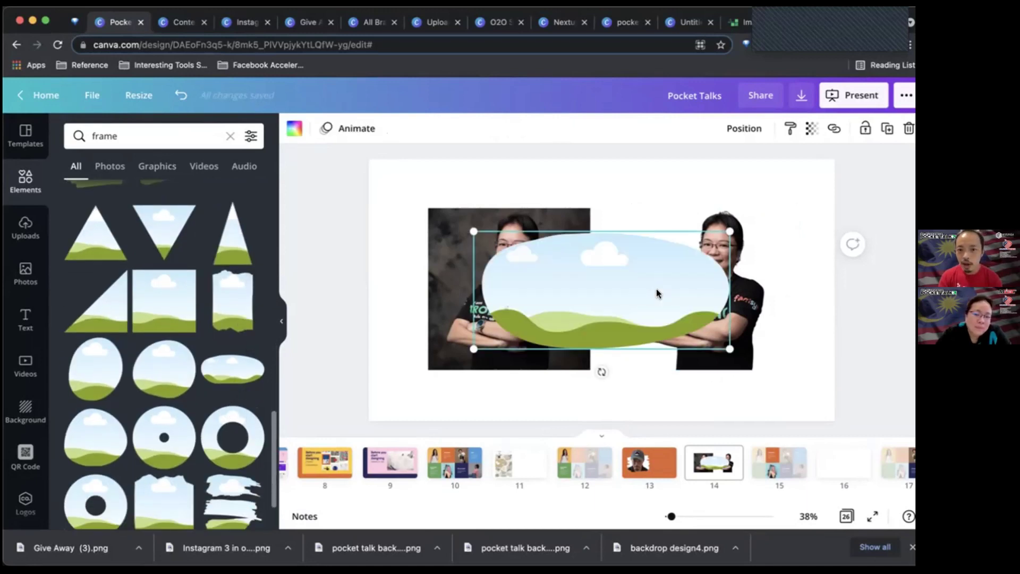
drag(656, 289, 570, 285)
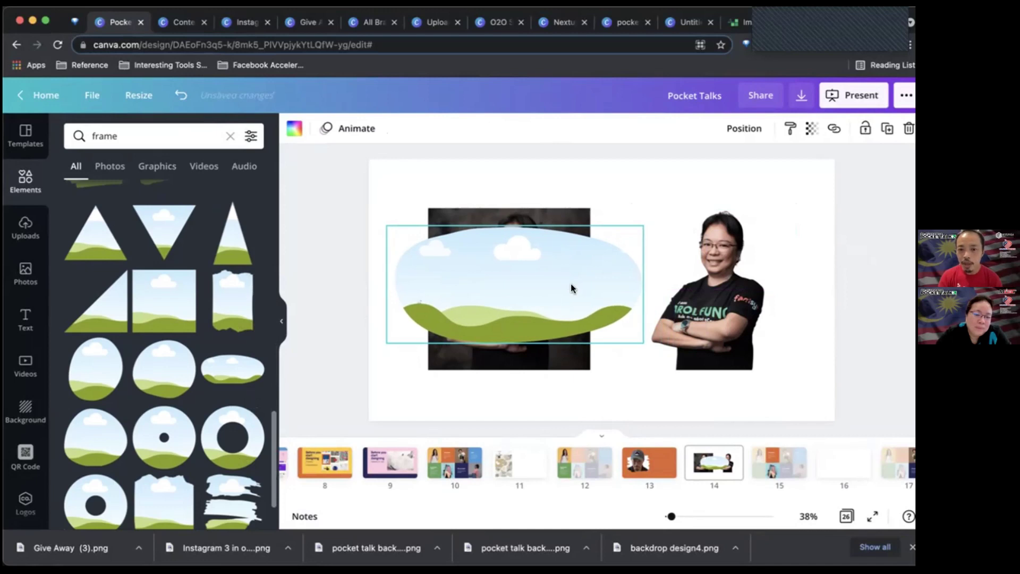
click(451, 363)
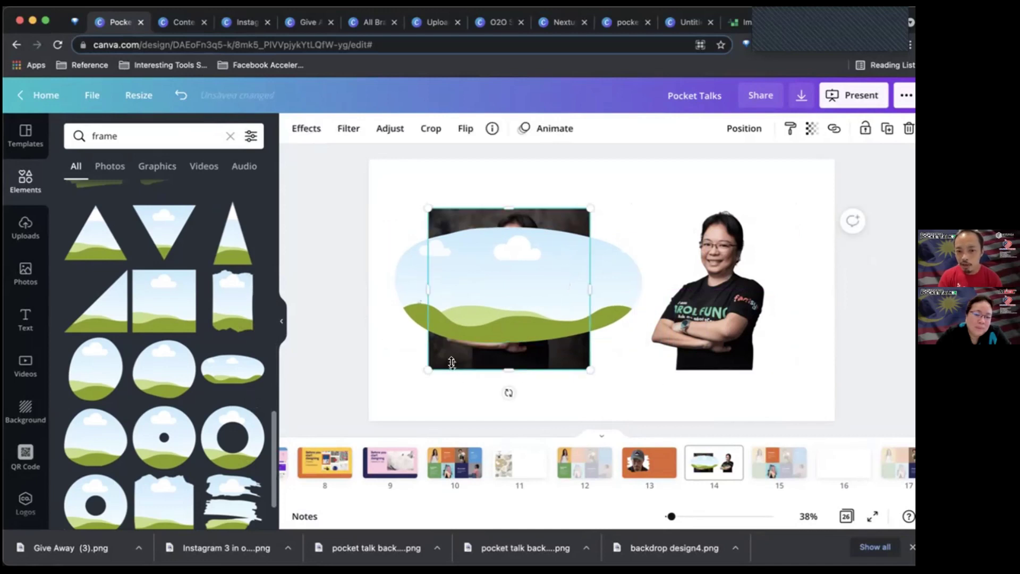
drag(479, 331, 477, 370)
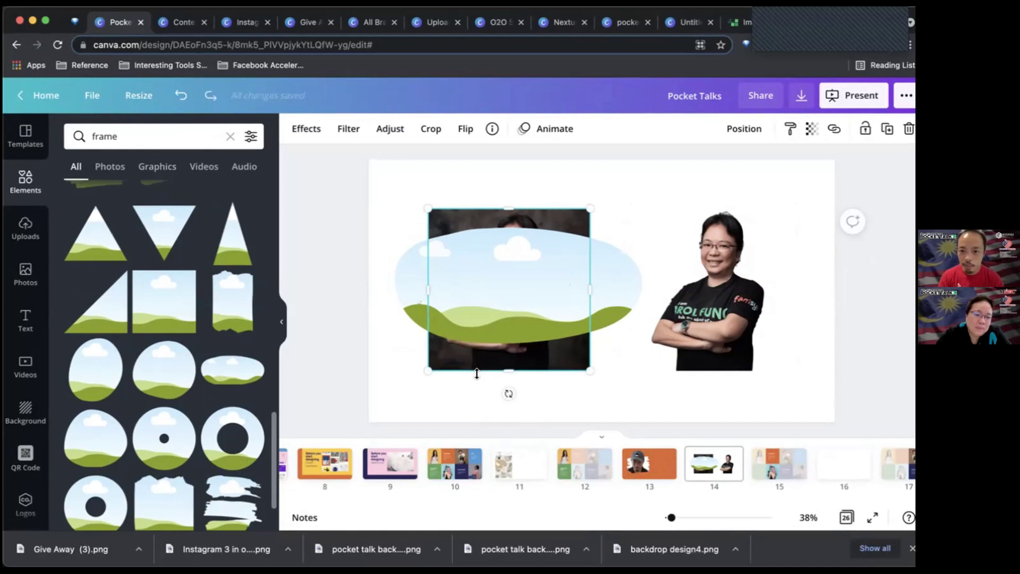
key(super+z)
key(super+z)
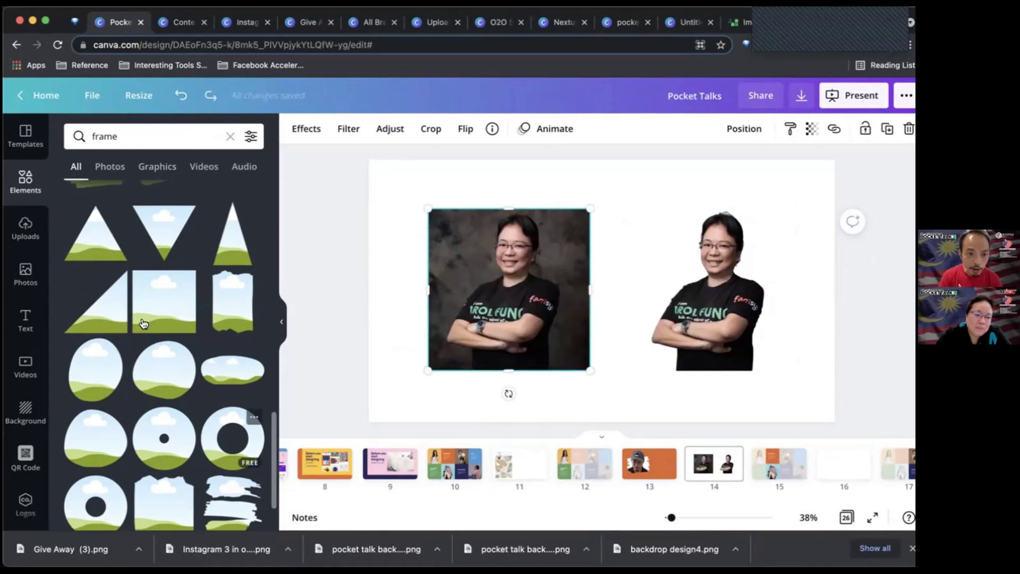
scroll(110, 333, up, 4)
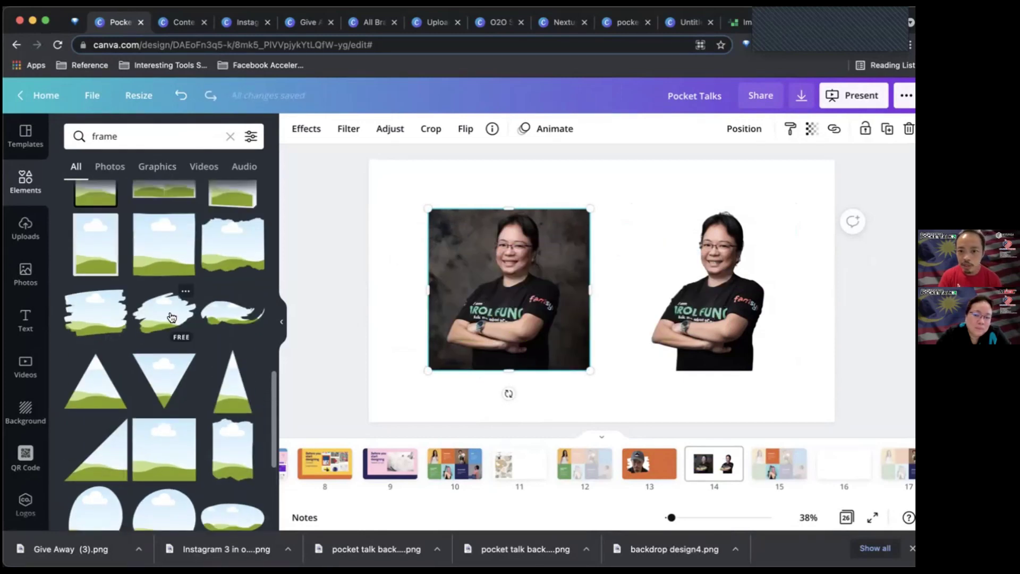
Step: Add the rough brush-stroke frame to slide 14 and arrange it beside the original portrait, leaving both uncovered by each other
click(164, 312)
mouse_move(627, 311)
mouse_down()
mouse_move(533, 309)
mouse_move(547, 311)
mouse_move(541, 320)
mouse_up()
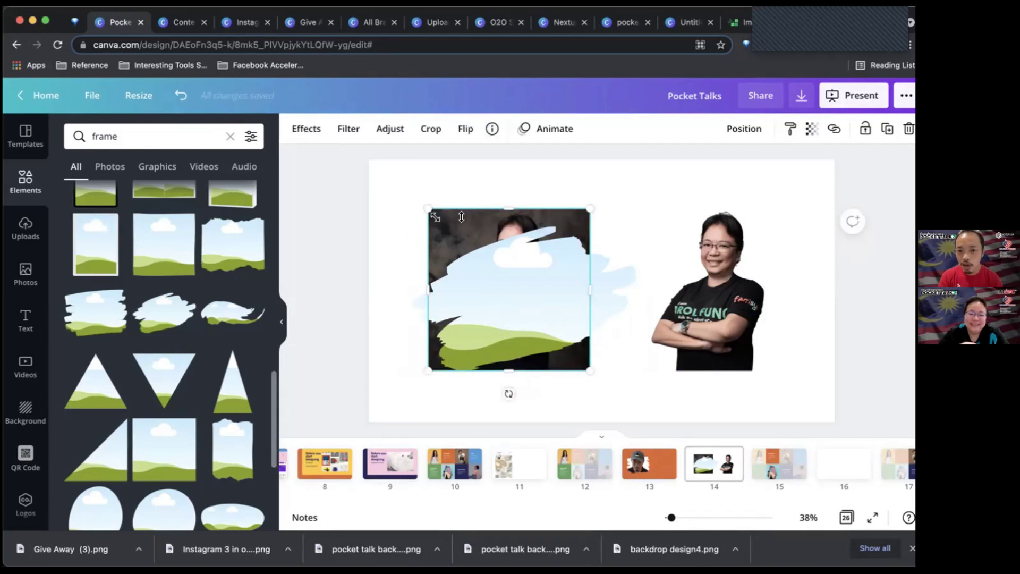
mouse_move(470, 227)
mouse_down()
mouse_move(470, 211)
mouse_move(481, 218)
mouse_up()
key(super+z)
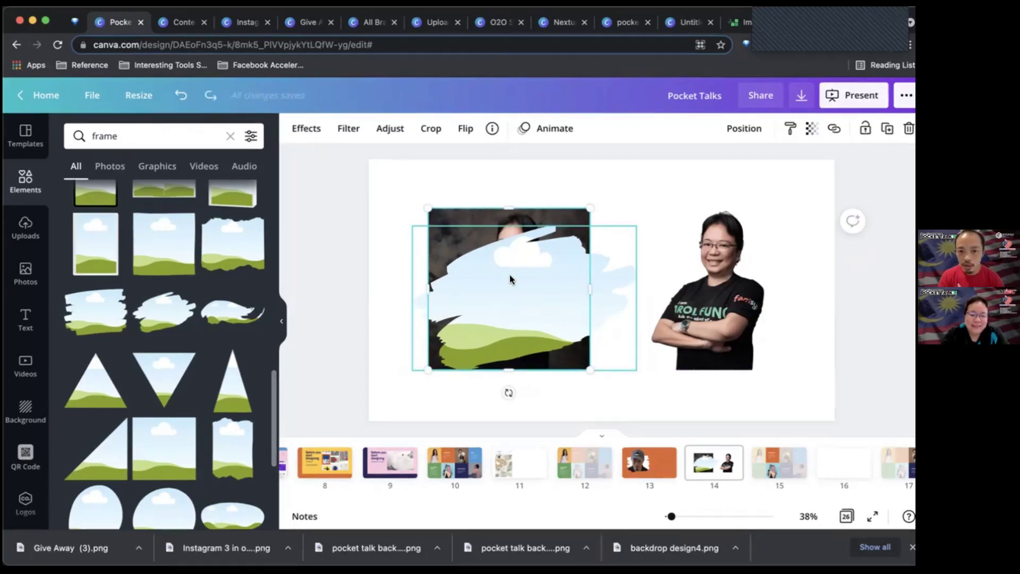
drag(508, 278, 571, 336)
mouse_move(496, 238)
mouse_down()
mouse_move(531, 282)
mouse_move(485, 212)
mouse_move(396, 167)
mouse_up()
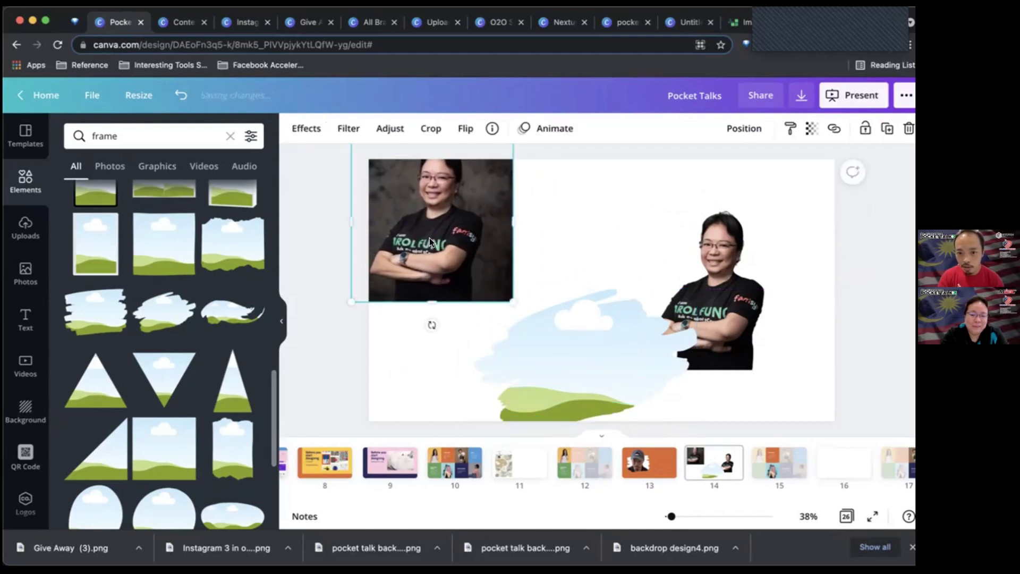
mouse_move(429, 238)
mouse_down()
mouse_move(500, 245)
mouse_move(568, 377)
mouse_move(630, 305)
mouse_move(644, 264)
mouse_up()
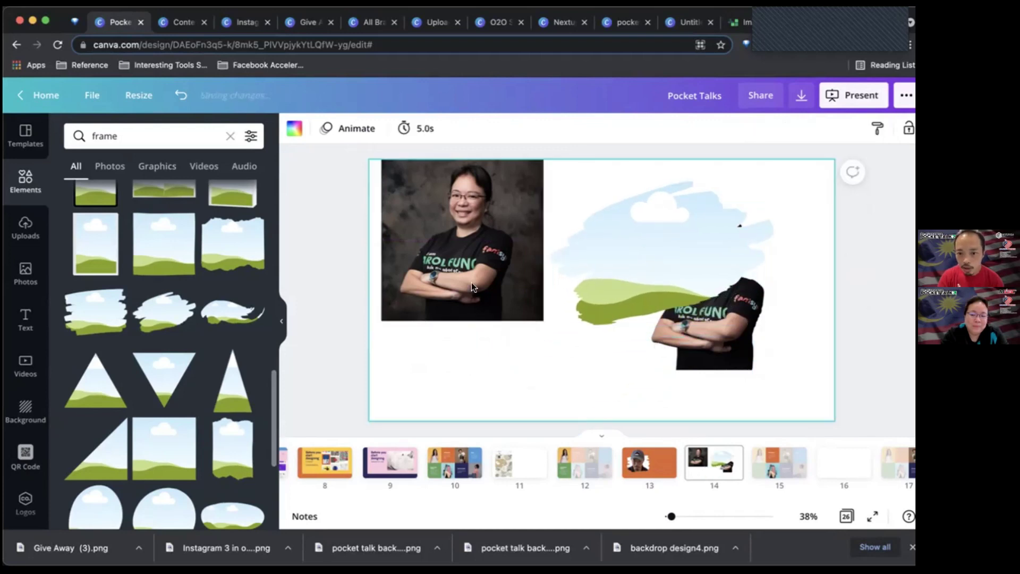
Step: Try filling the brush-stroke frame with the original portrait and viewing its crop, and undo the fill
mouse_move(499, 283)
mouse_down()
mouse_move(680, 259)
mouse_move(544, 309)
mouse_up()
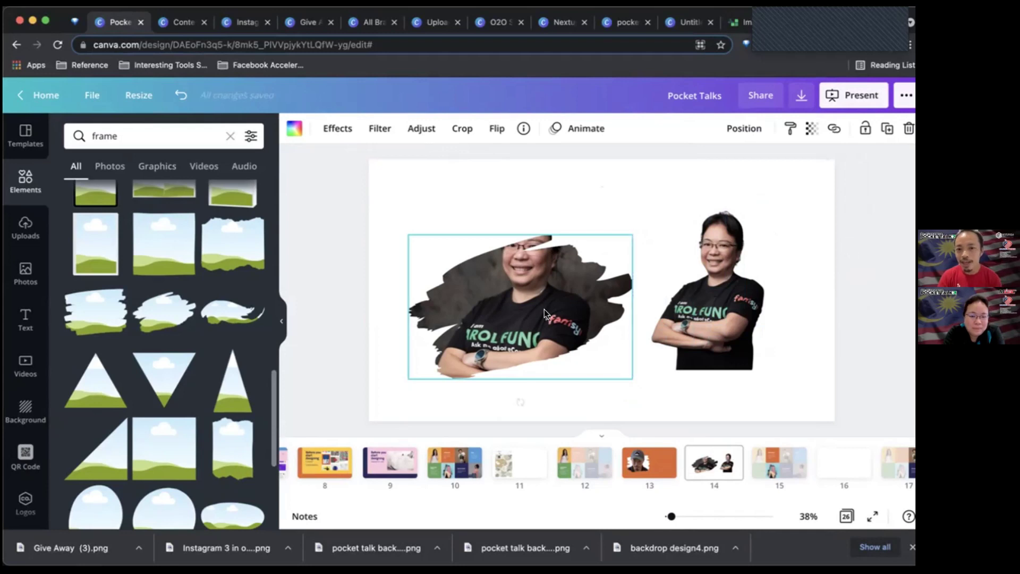
double_click(544, 310)
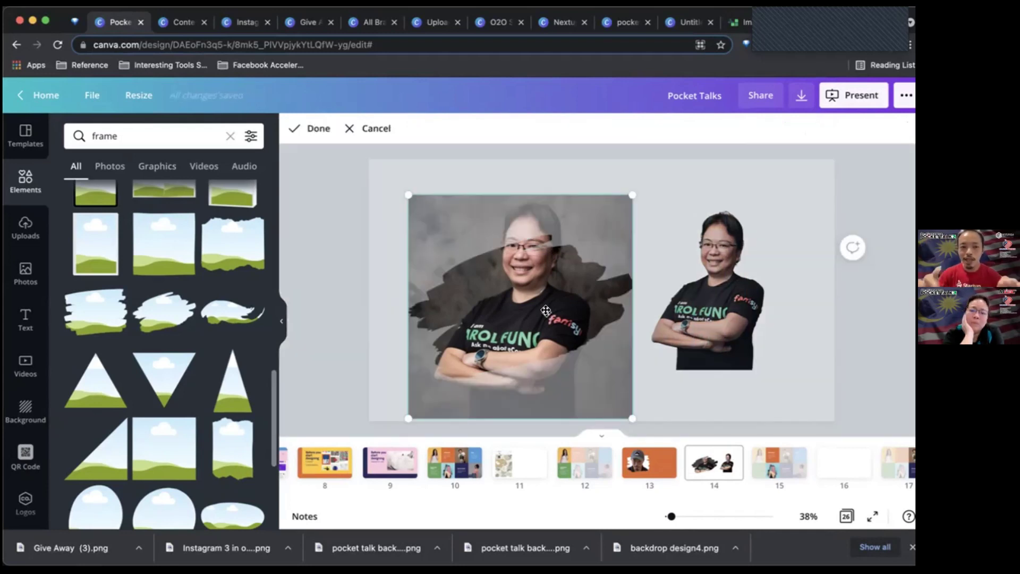
scroll(139, 419, down, 10)
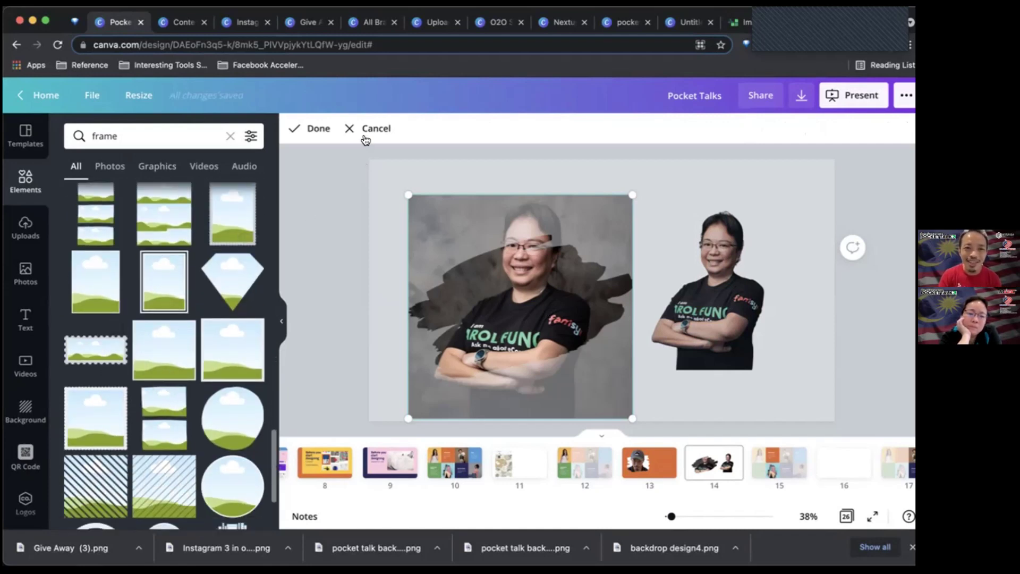
click(298, 119)
click(181, 95)
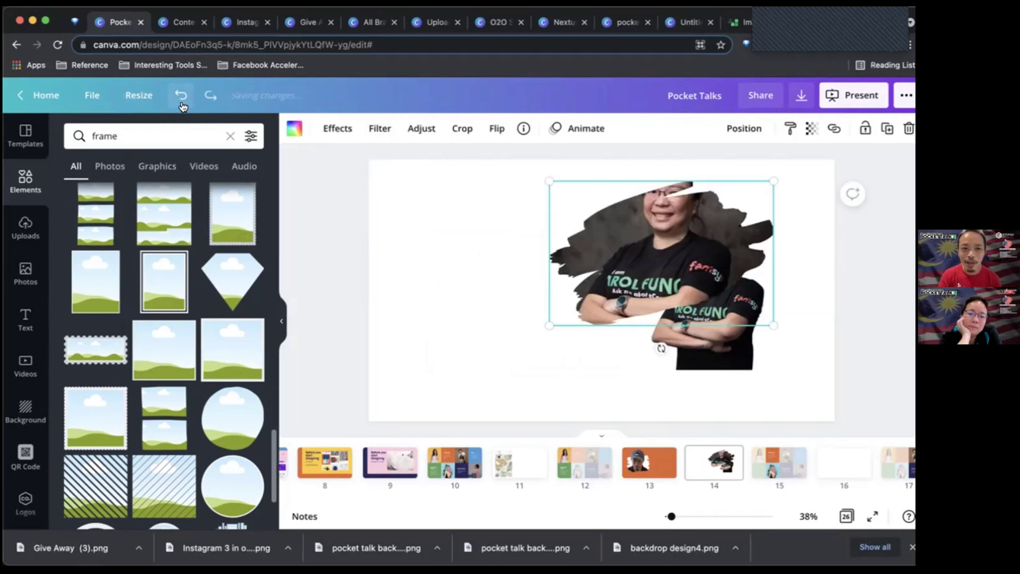
click(181, 97)
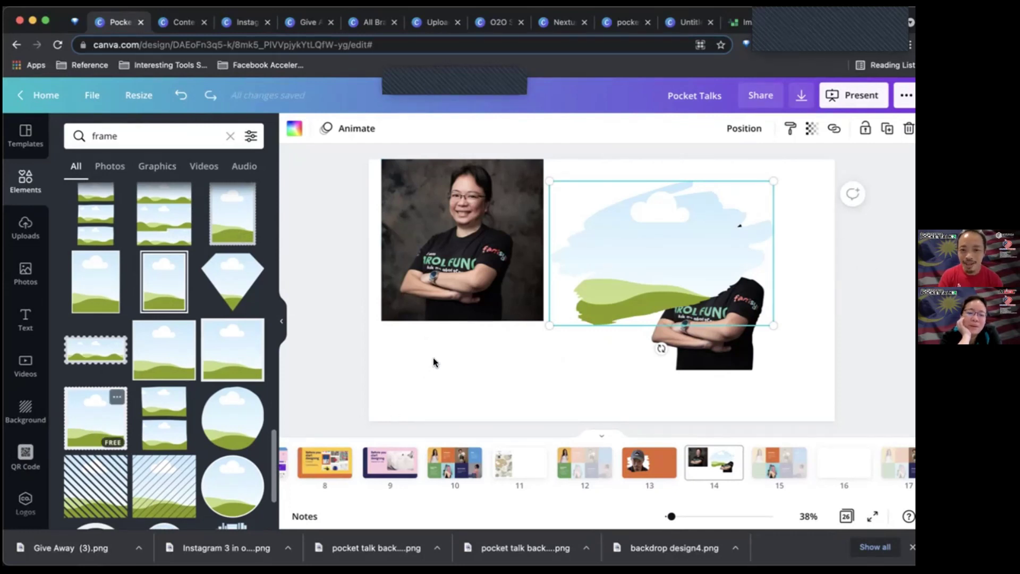
Step: Try the orange-bordered stamp frame on the original portrait, undo the fill and delete that frame
key(super+shift+z)
drag(396, 215, 457, 288)
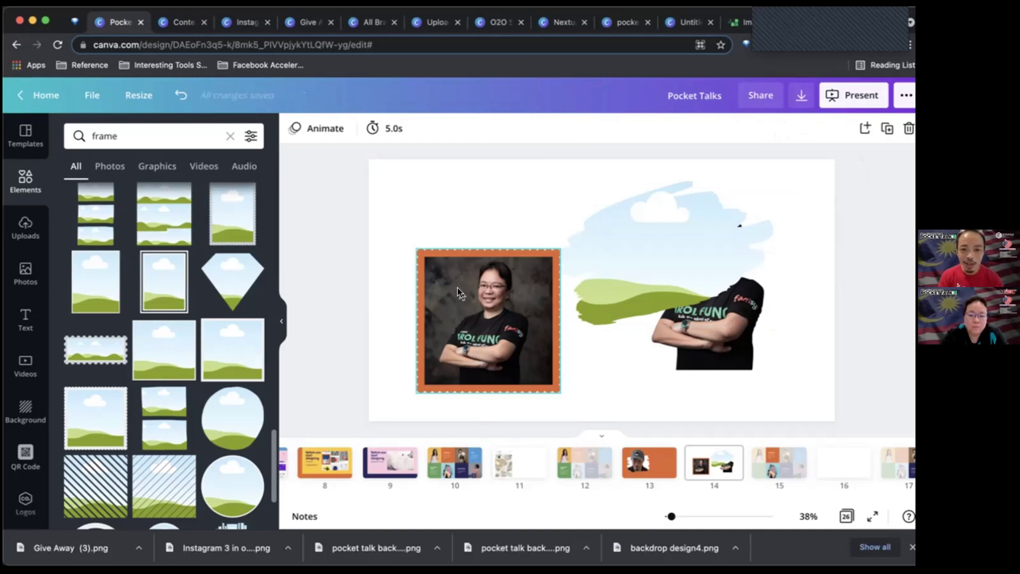
key(super+z)
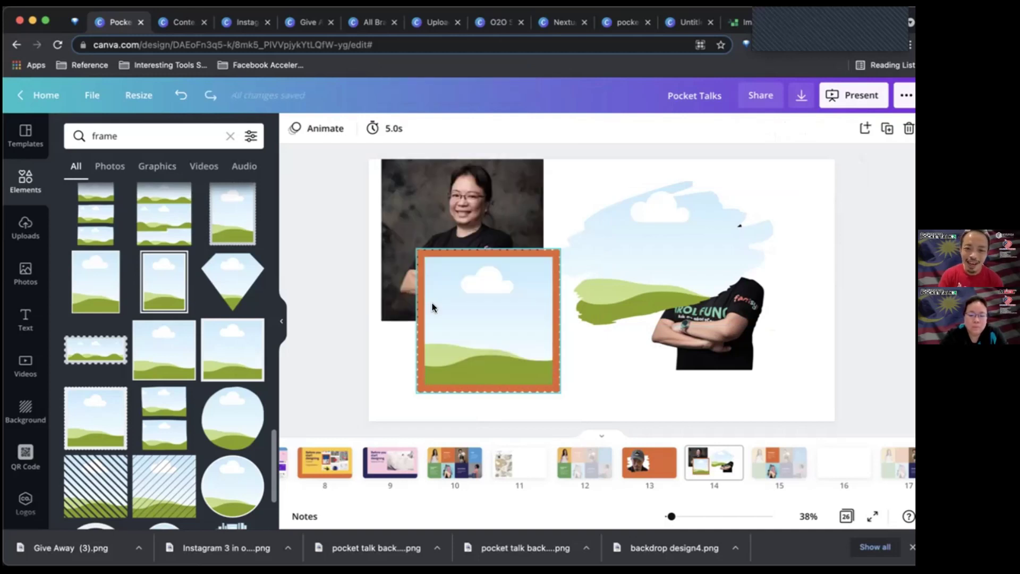
click(433, 307)
key(Delete)
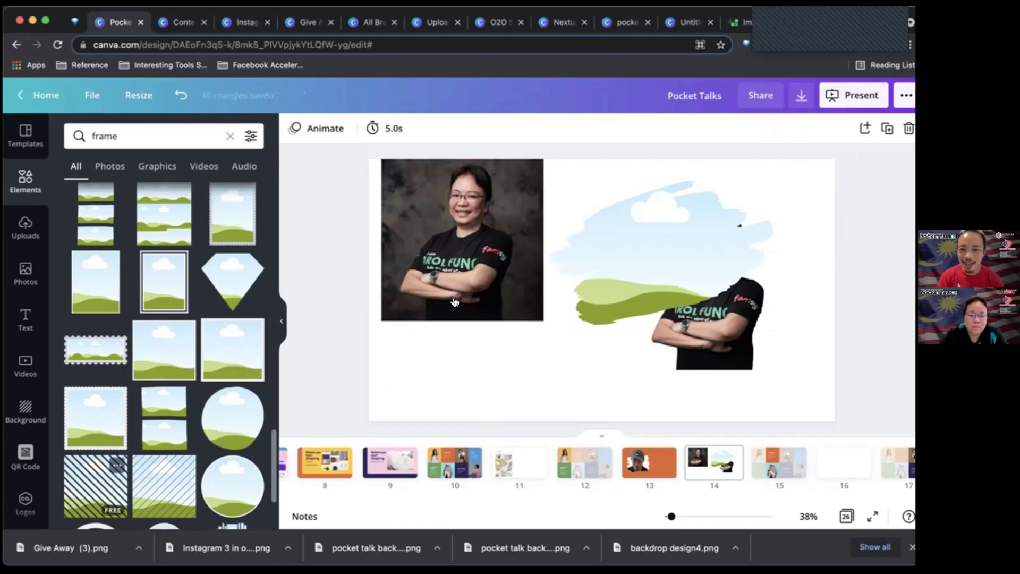
Step: Try the diagonal-striped frame on the original portrait, and undo the fill and the frame's insertion
drag(454, 302, 455, 301)
drag(413, 234, 465, 281)
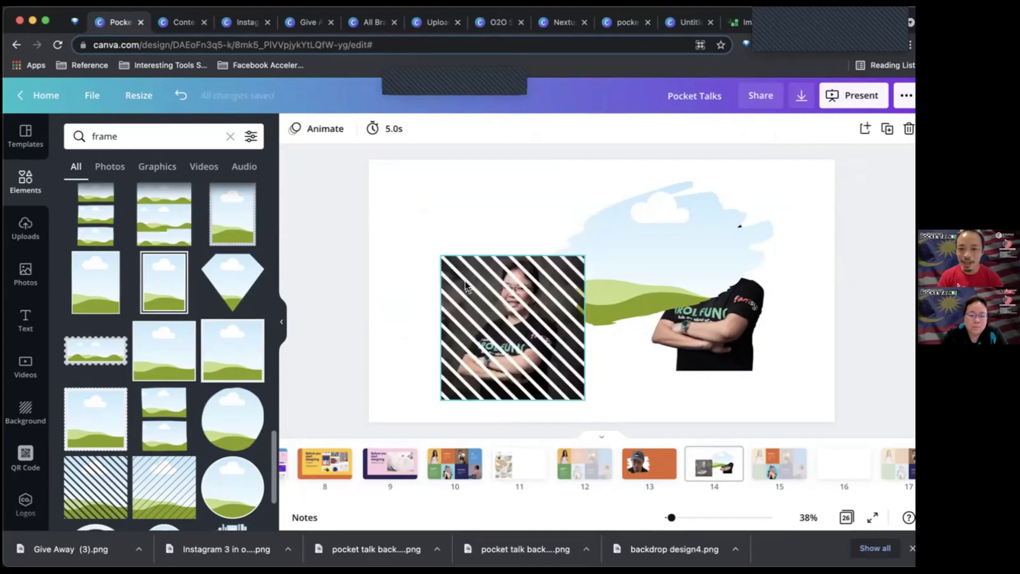
key(ctrl+z)
key(ctrl+z)
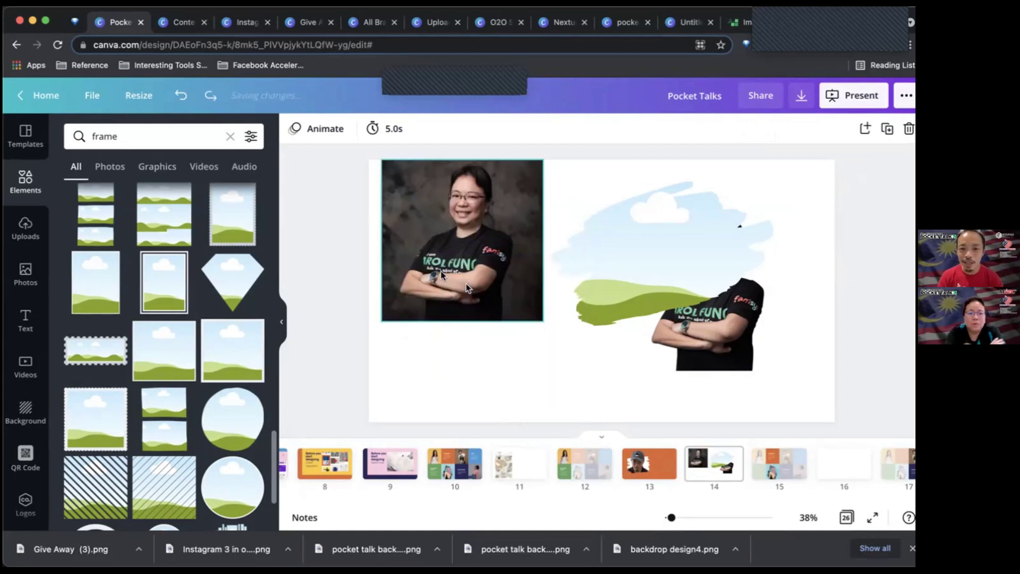
Step: Fill the brush-stroke frame with the original portrait and place it to the left of the cutout portrait
drag(487, 243, 610, 225)
click(534, 282)
drag(534, 282, 435, 319)
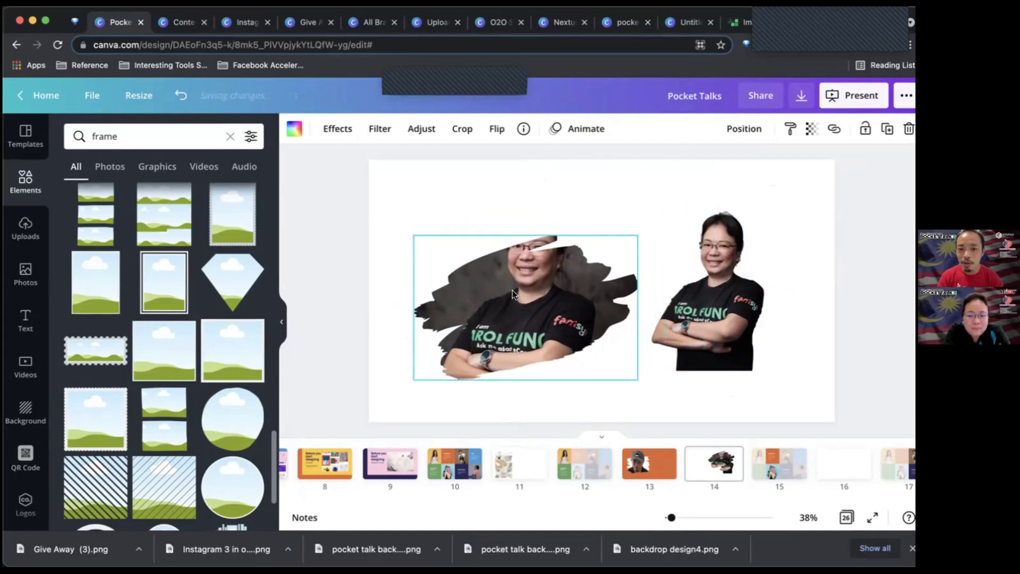
double_click(512, 291)
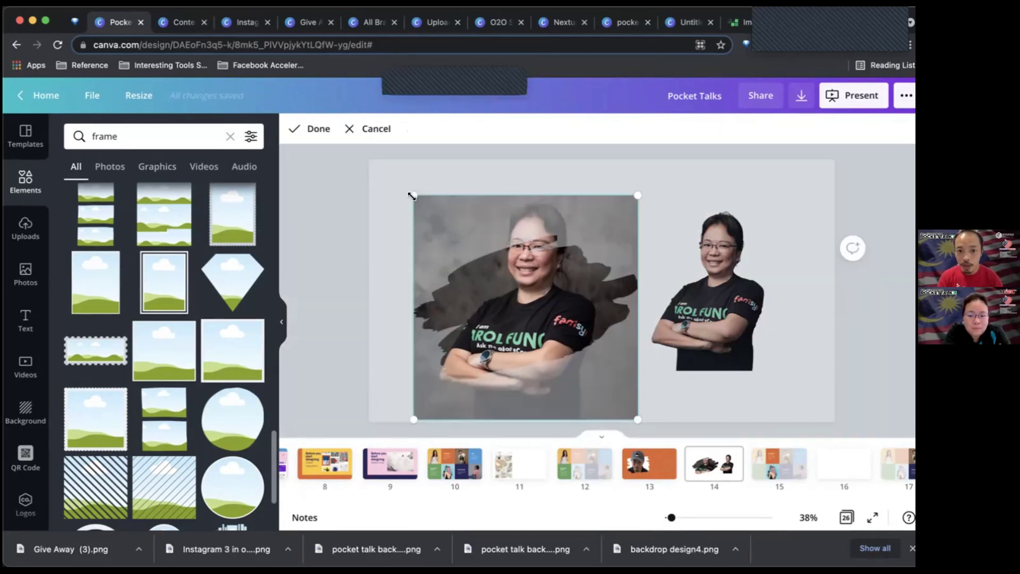
click(781, 290)
Step: Line up the framed portrait with the cutout's vertical centre and enlarge the frame towards its upper-left corner
drag(550, 296, 547, 282)
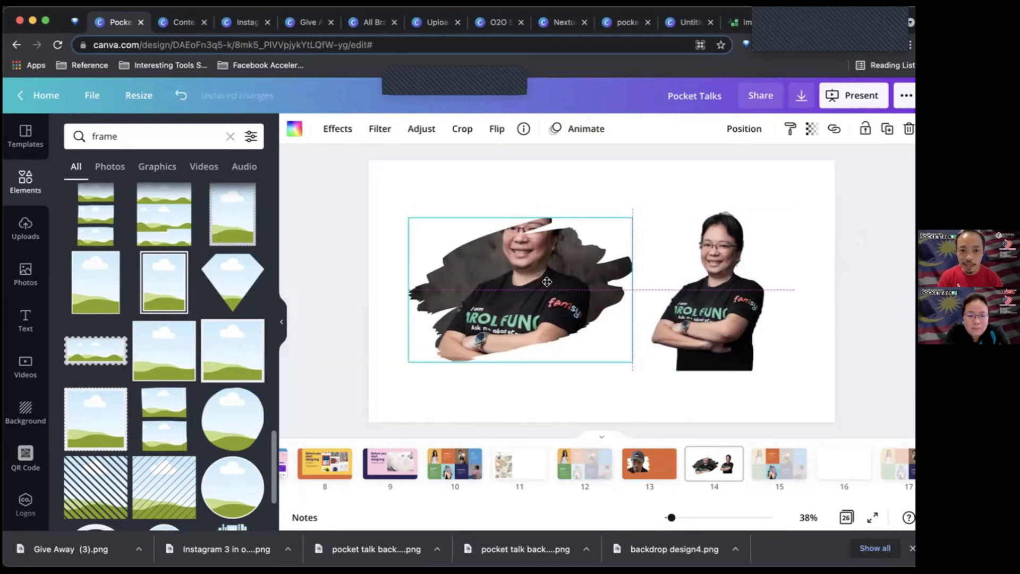
drag(431, 236, 430, 236)
drag(383, 205, 380, 200)
Step: Enlarge the photo inside the brush-stroke frame and reposition it within the shape
double_click(458, 252)
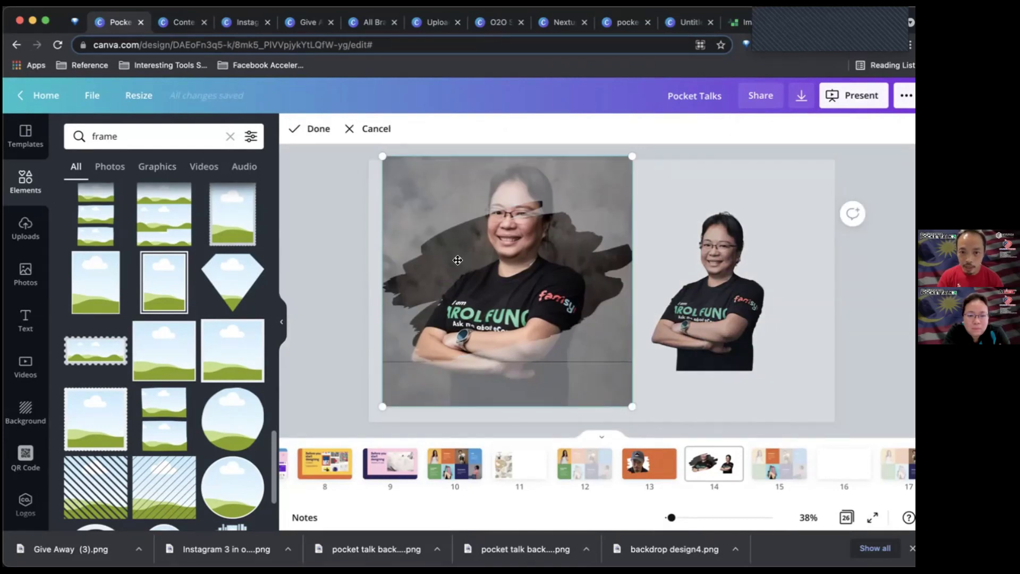
drag(457, 260, 450, 260)
drag(631, 410, 644, 424)
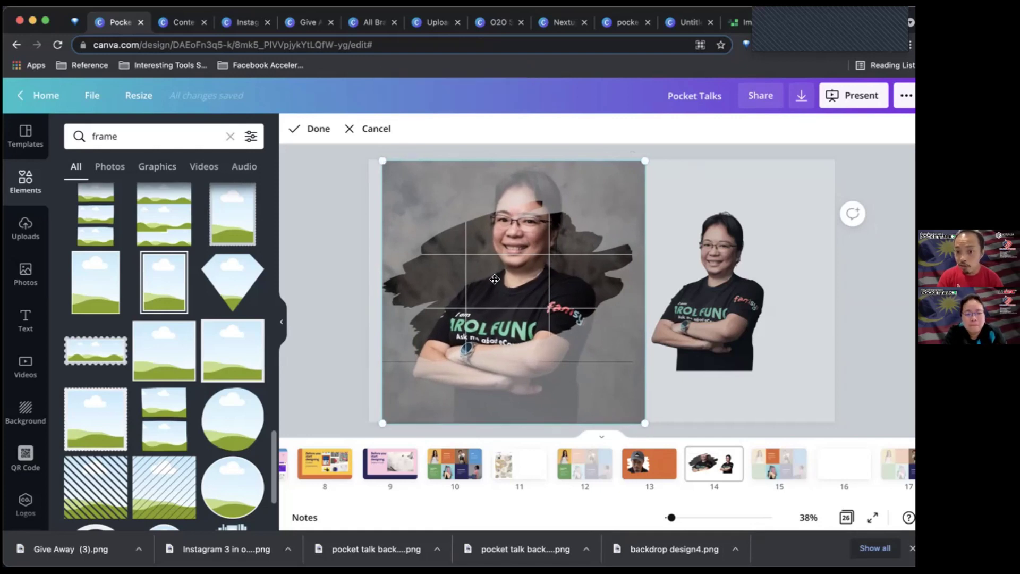
click(660, 289)
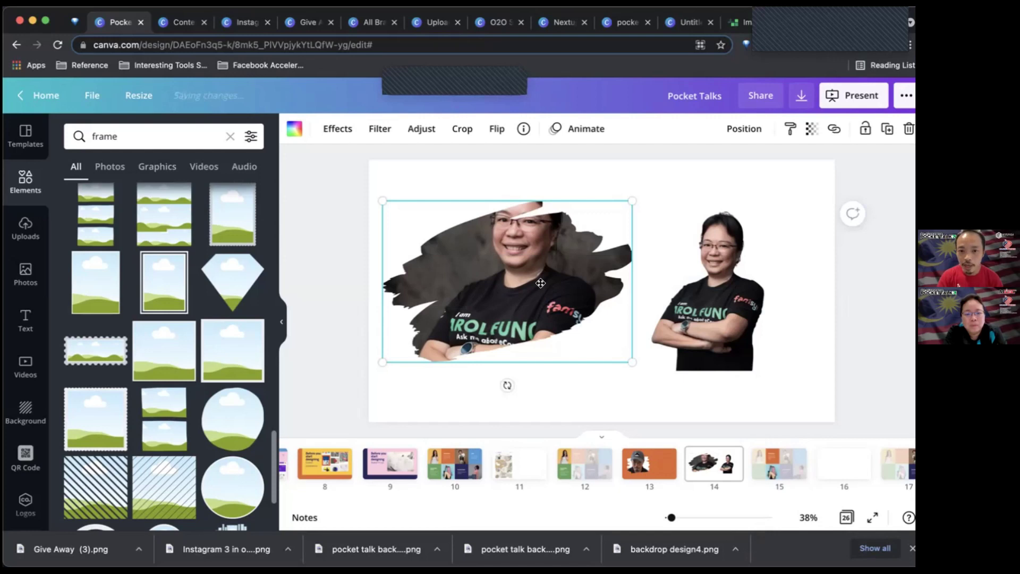
Step: Move the brush-stroke frame slightly down the slide and shift the photo upward inside it
double_click(540, 283)
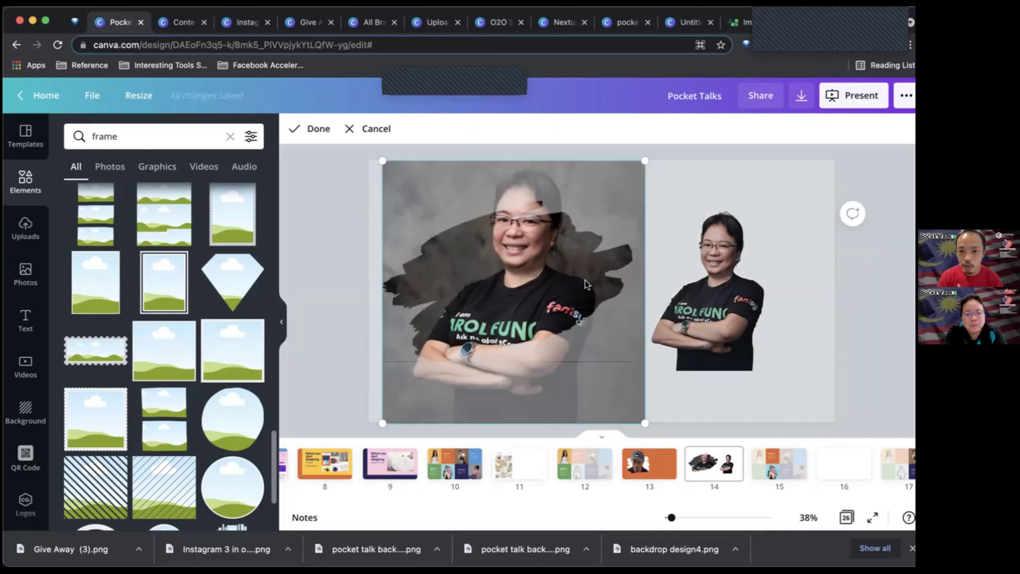
click(557, 289)
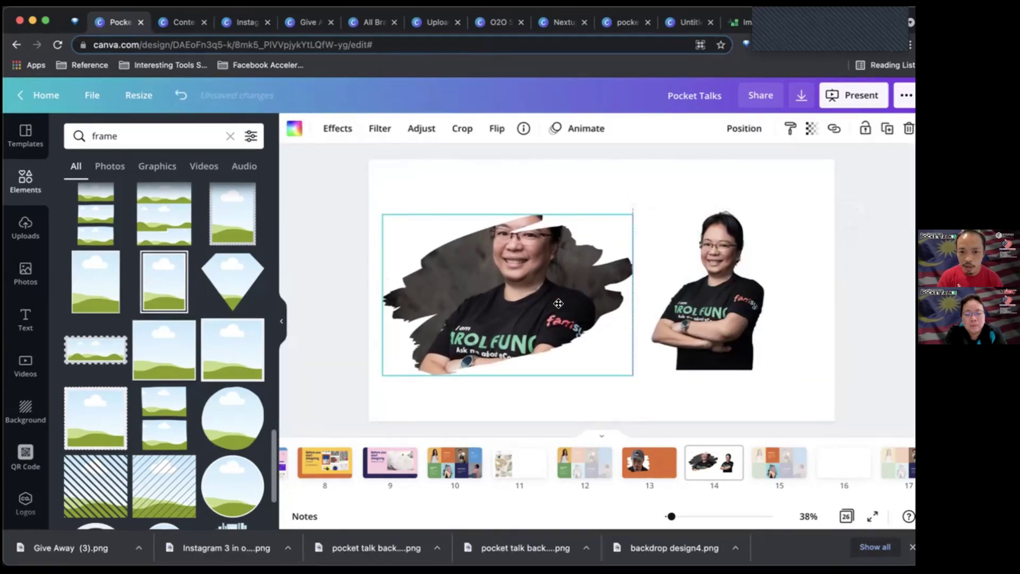
double_click(558, 303)
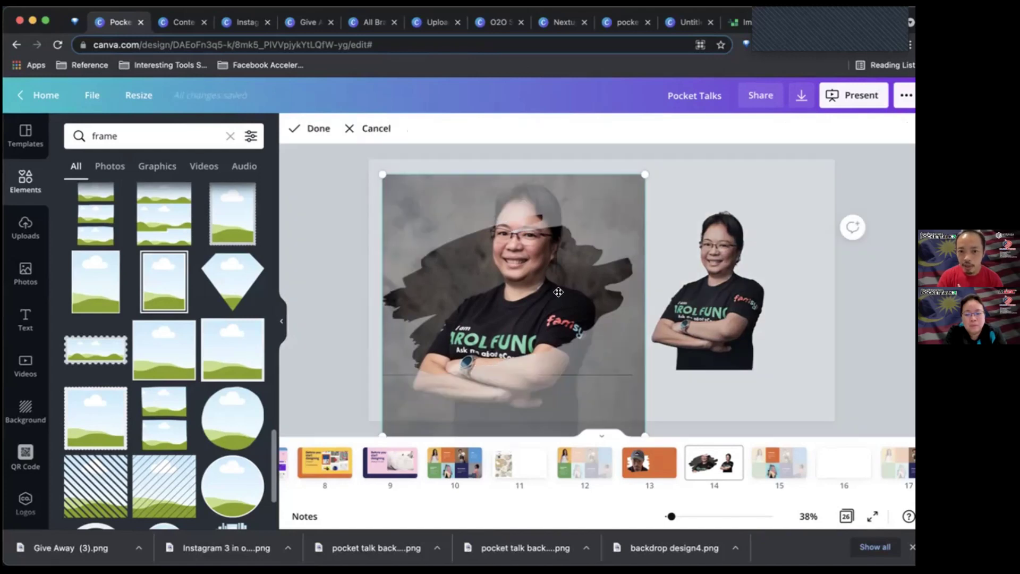
drag(557, 292, 557, 279)
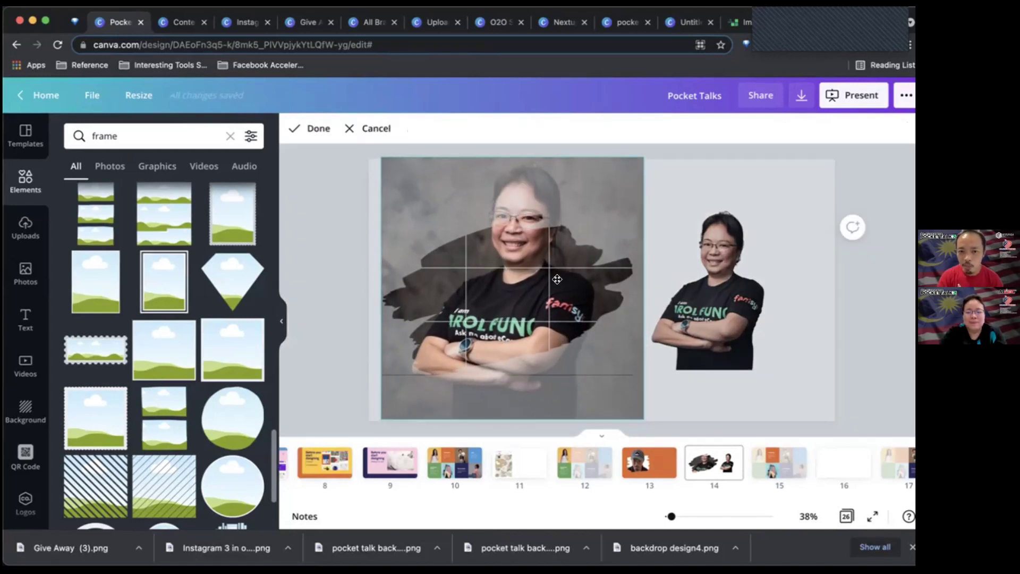
click(815, 288)
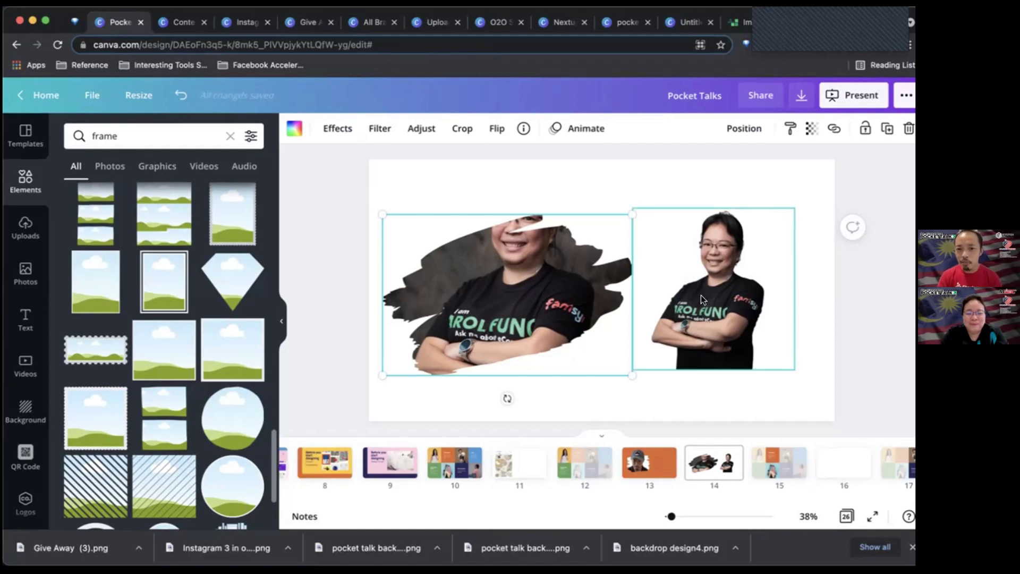
Step: Move the cutout portrait slightly lower, try dropping it into the brush-stroke frame, and undo the drop
mouse_move(700, 295)
mouse_down()
mouse_move(686, 282)
mouse_move(691, 270)
mouse_move(568, 286)
mouse_move(696, 288)
mouse_move(495, 288)
mouse_move(683, 303)
mouse_move(704, 315)
mouse_up()
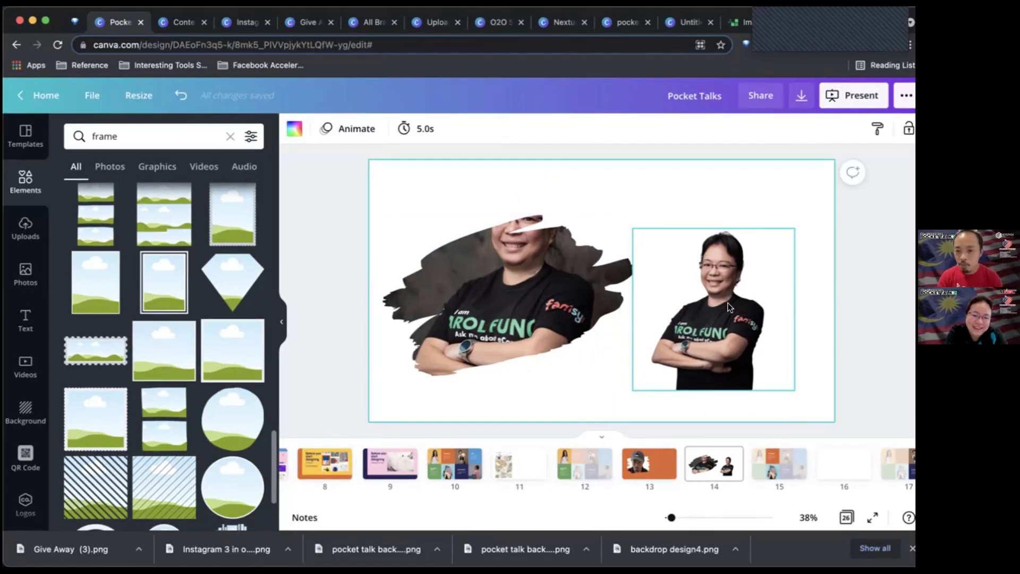
mouse_move(726, 303)
mouse_down()
mouse_move(512, 267)
mouse_move(509, 244)
mouse_up()
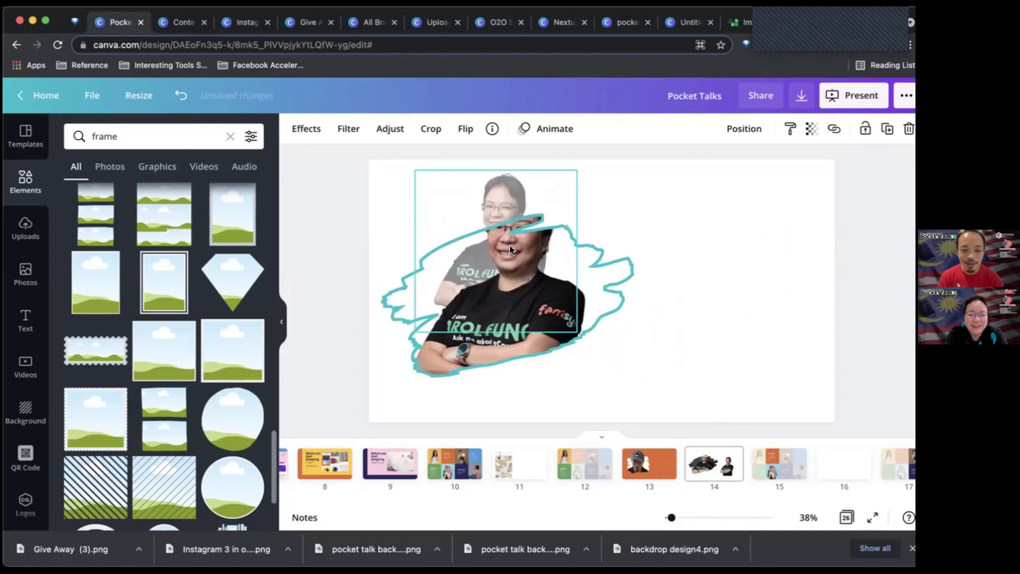
key(super+z)
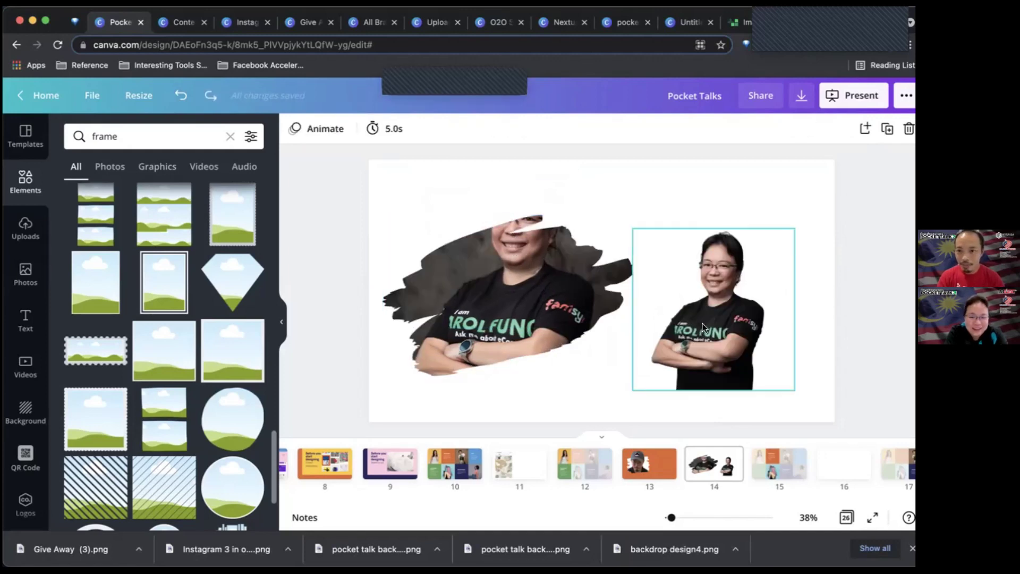
Step: Check the cutout portrait's layer-order options and place the cutout on top of the framed portrait
click(744, 307)
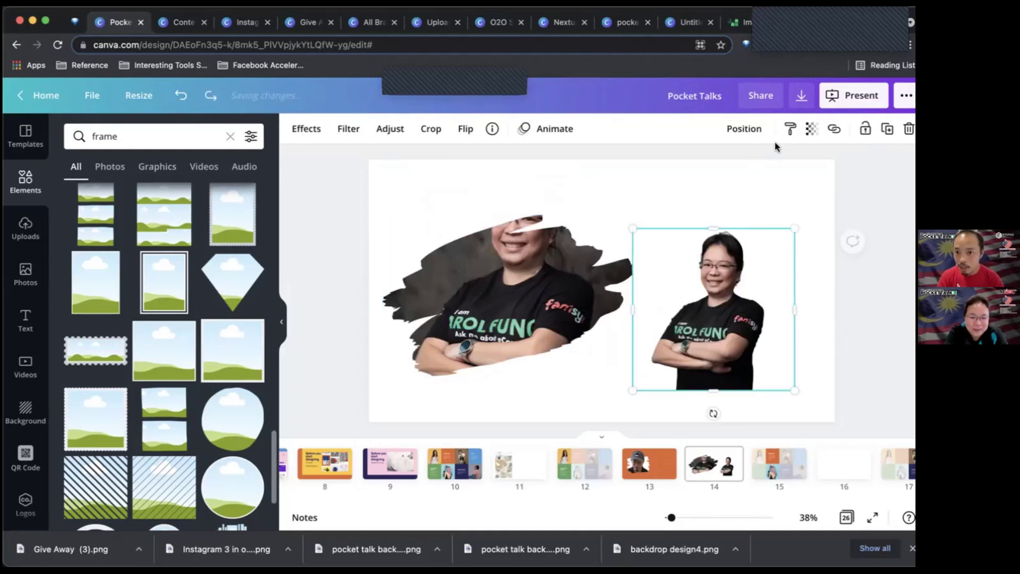
click(742, 134)
click(599, 167)
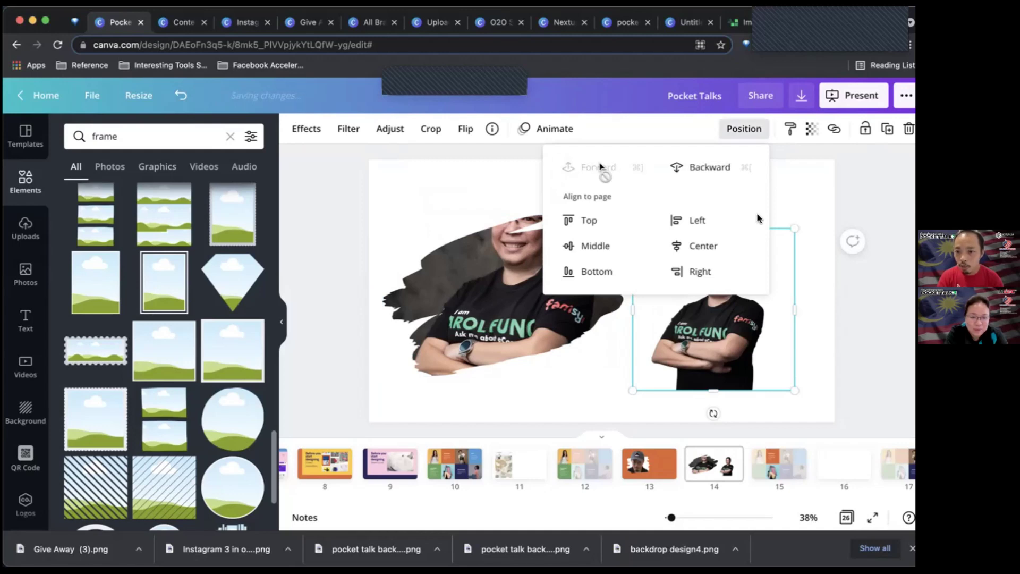
click(770, 317)
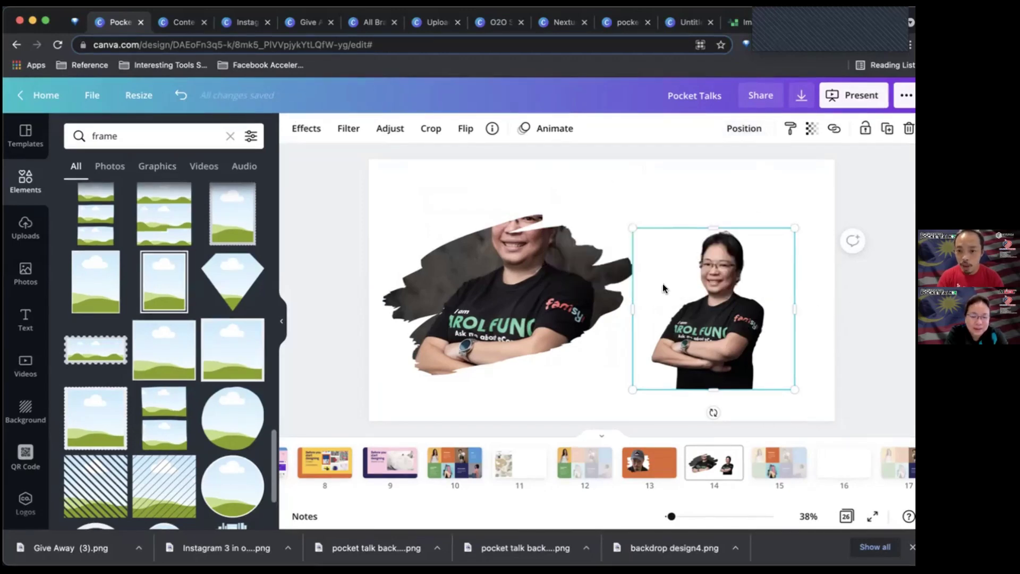
mouse_move(670, 280)
mouse_down()
mouse_move(510, 270)
mouse_move(481, 273)
mouse_move(486, 284)
mouse_up()
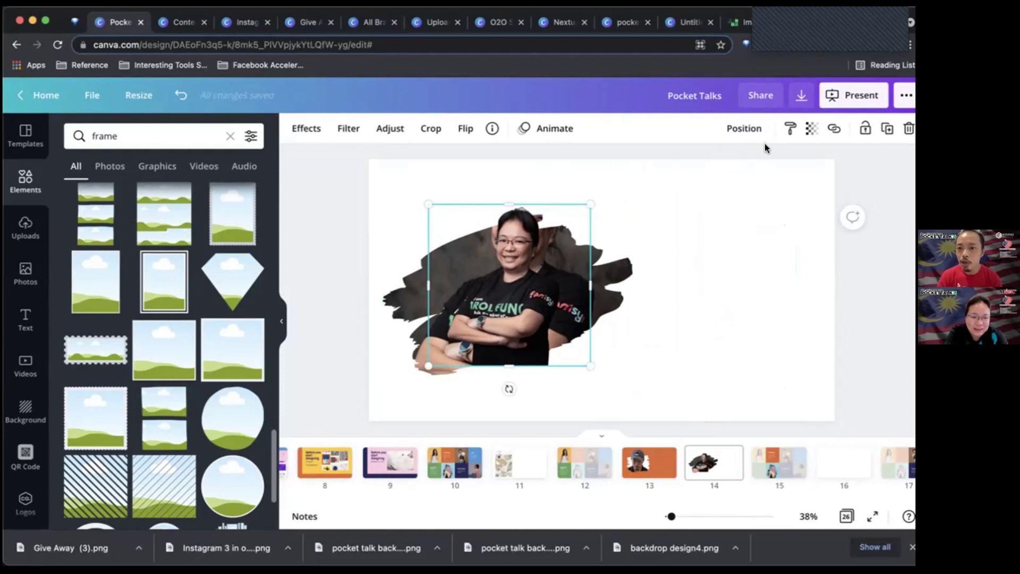
Step: Set the cutout portrait's transparency to 48 and enlarge it to about the size of the photo in the brush-stroke frame
click(811, 128)
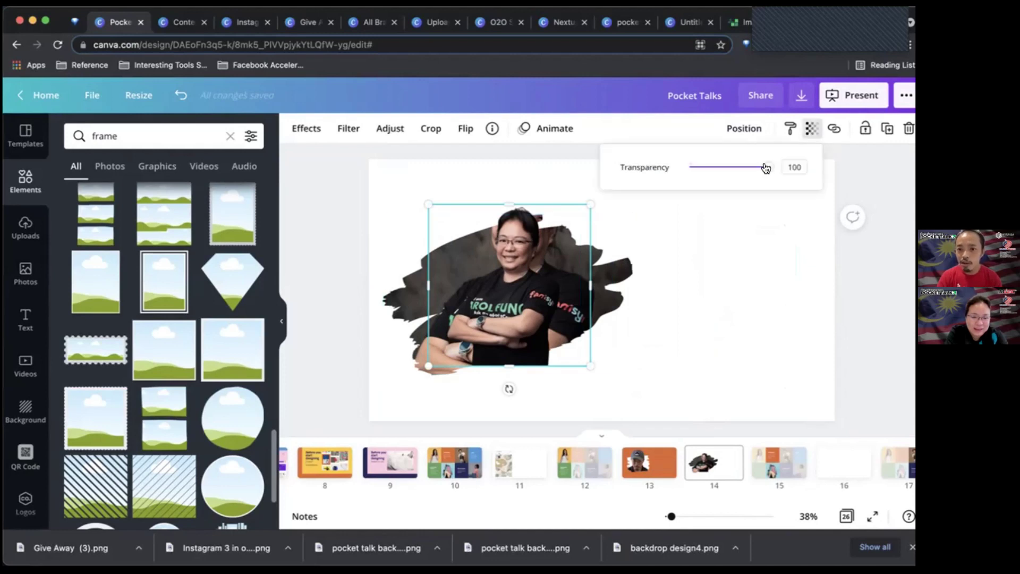
drag(765, 166, 726, 169)
drag(590, 366, 644, 427)
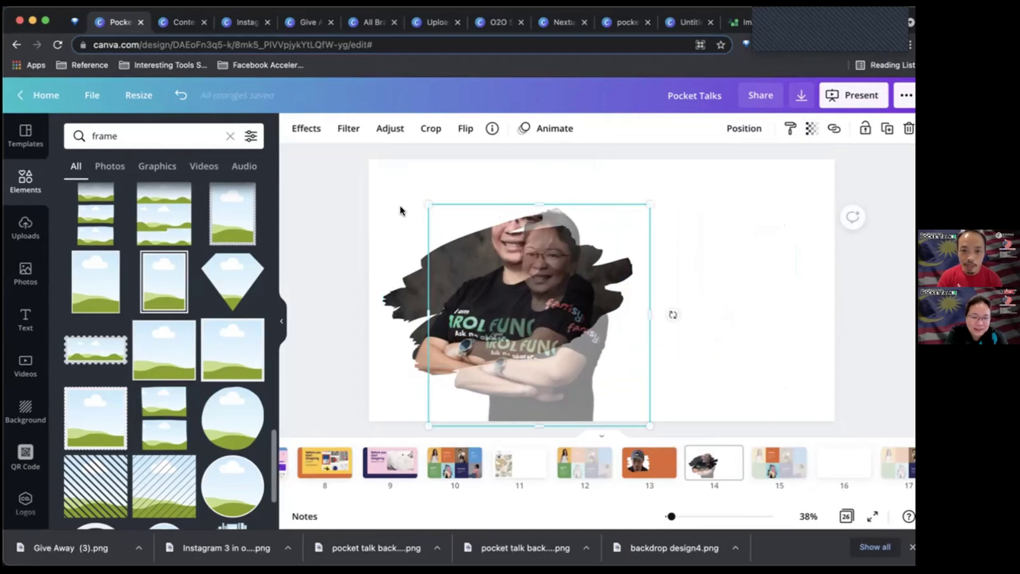
drag(418, 193, 383, 159)
drag(459, 199, 461, 202)
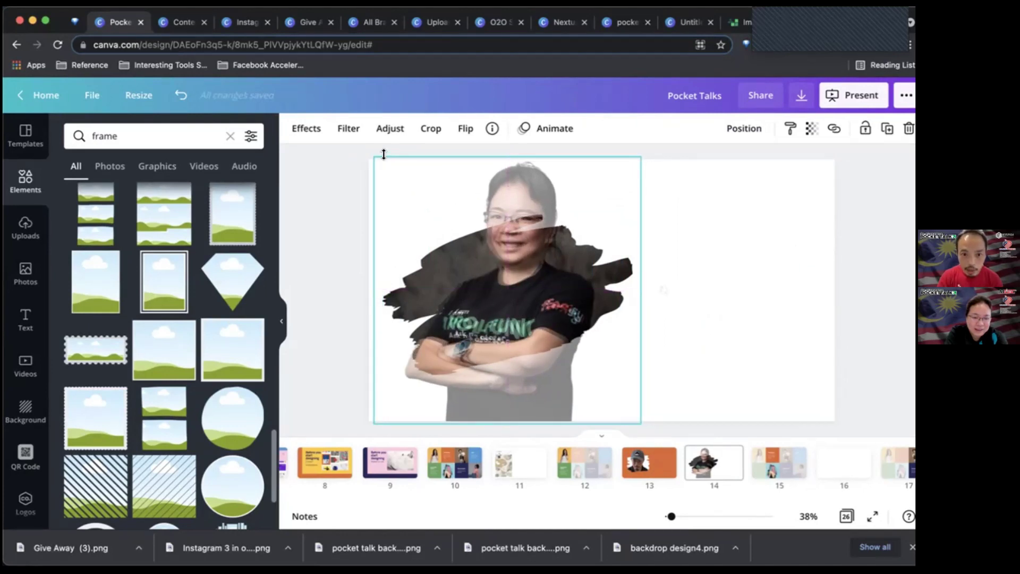
Step: Shrink the semi-transparent cutout slightly and nudge it left to line it up with the framed photo beneath
drag(372, 157, 378, 161)
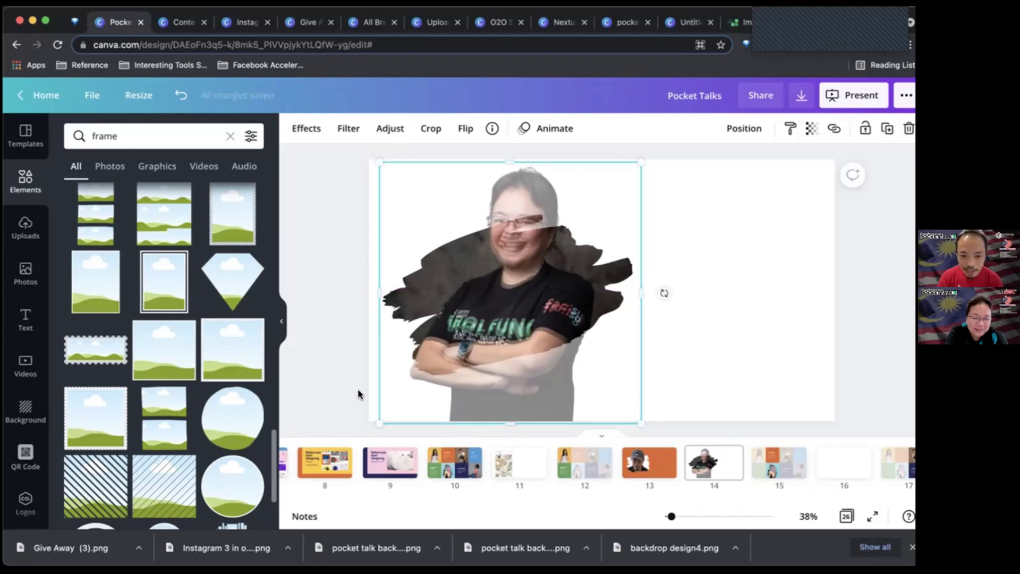
drag(378, 421, 374, 422)
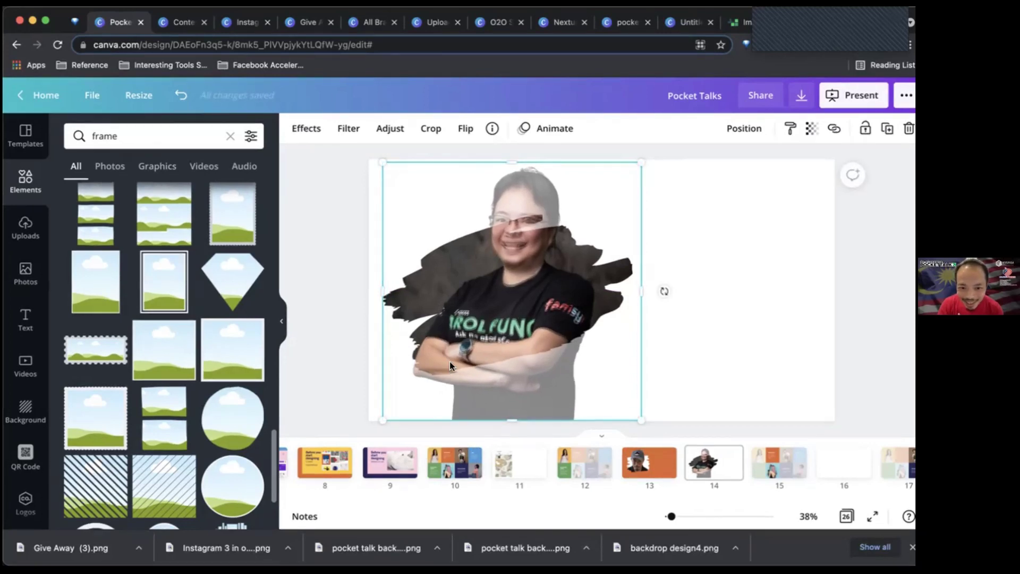
key(Left)
key(Left)
key(Left)
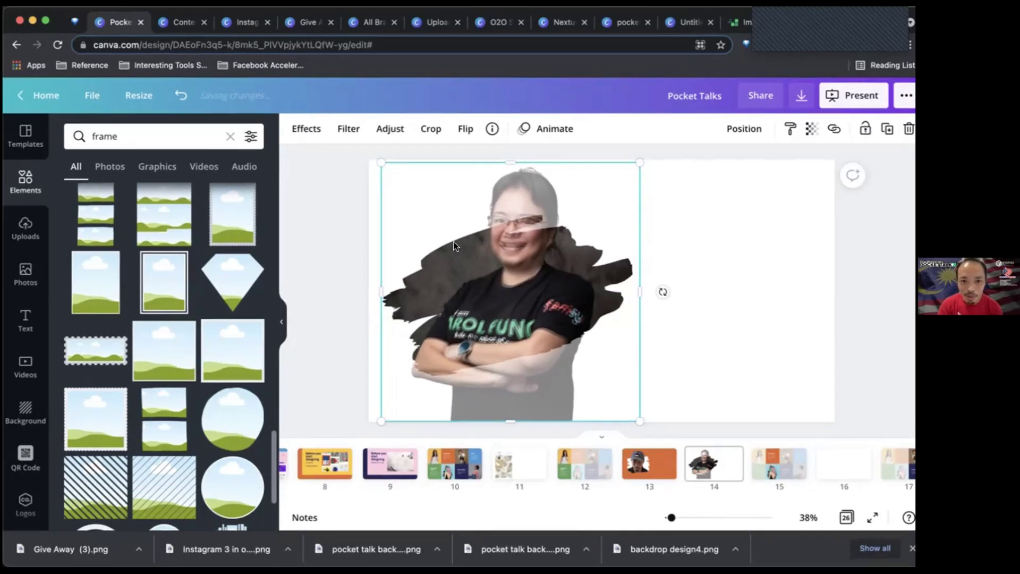
Step: Enlarge the cutout to the slide's full height and shift it right until it coincides with the framed portrait
drag(379, 158, 378, 157)
click(380, 157)
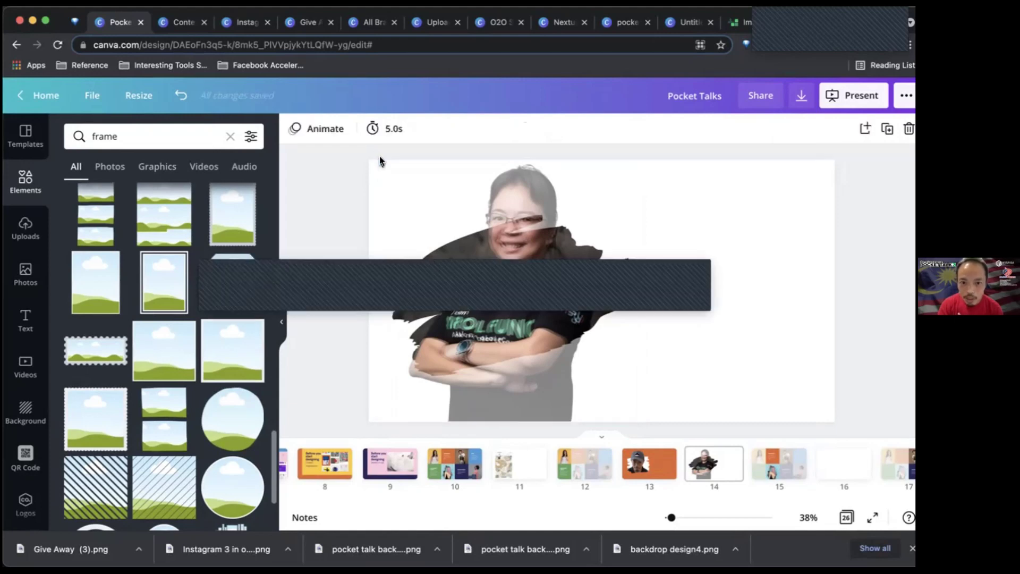
drag(410, 206, 415, 203)
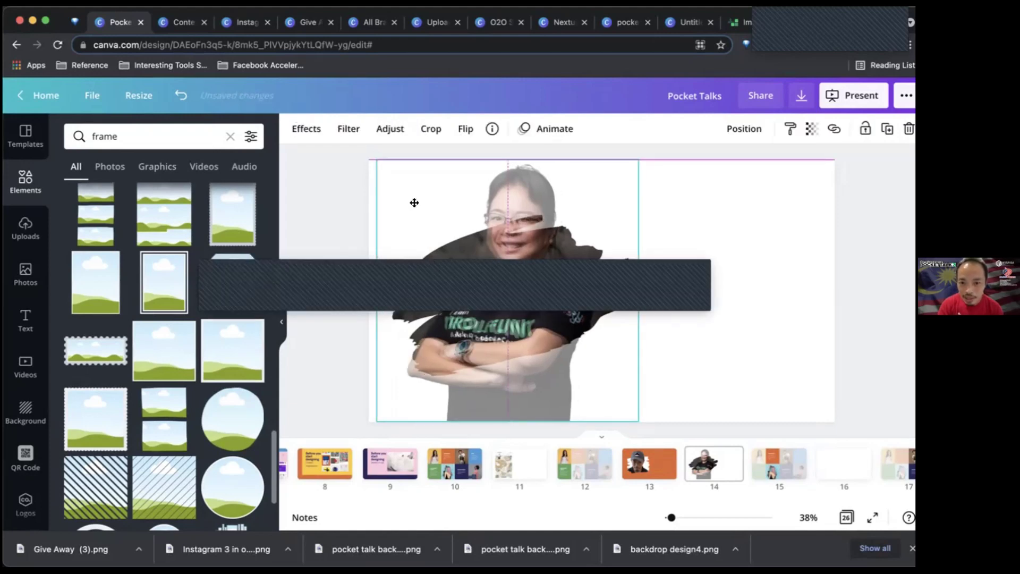
click(720, 298)
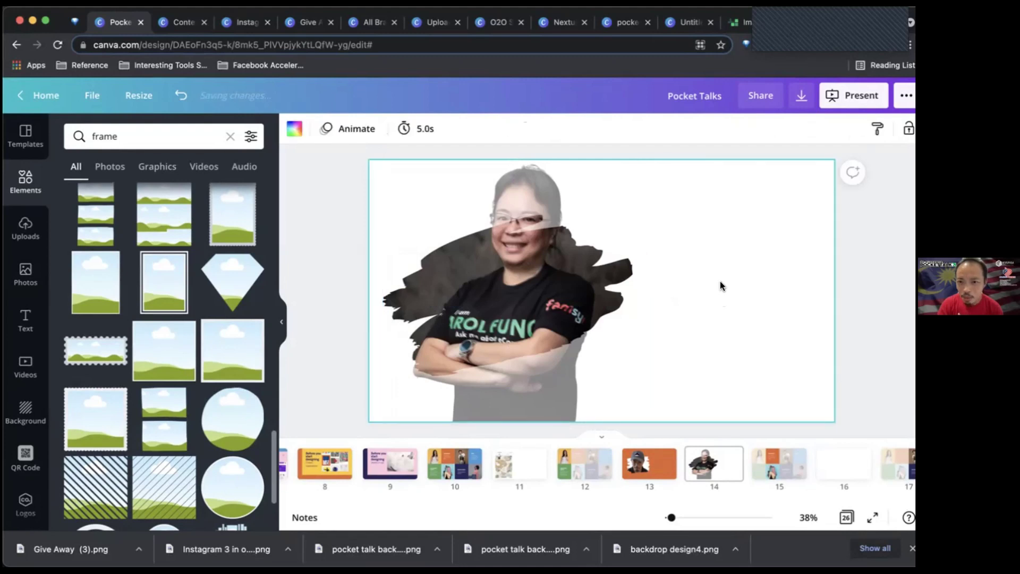
Step: Open the transparency setting of the aligned cutout portrait
click(538, 278)
click(813, 130)
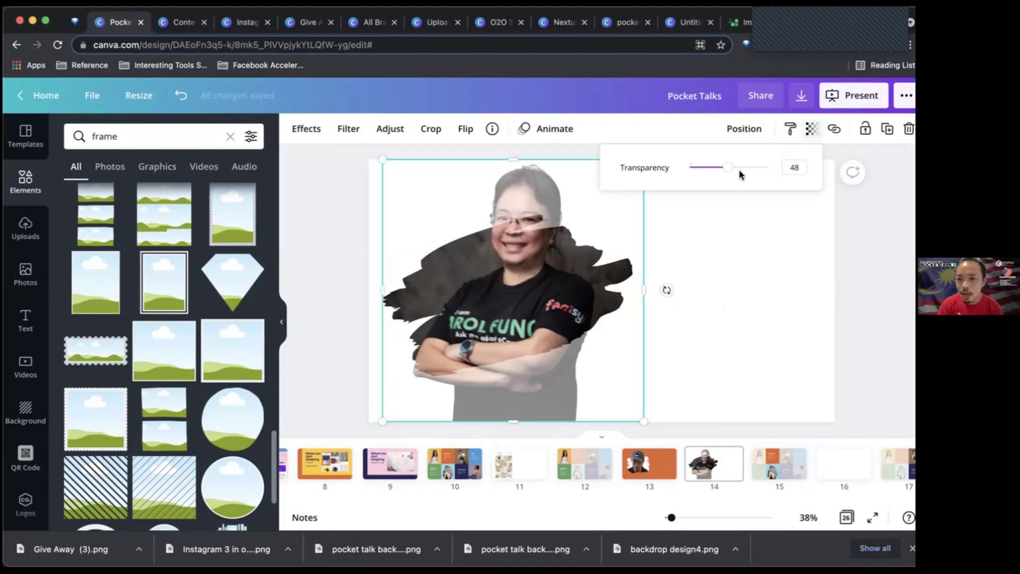
Step: Restore the front cut-out photo from partial transparency to full opacity and deselect it
mouse_move(739, 169)
mouse_down()
mouse_move(726, 169)
mouse_move(739, 168)
mouse_up()
click(767, 167)
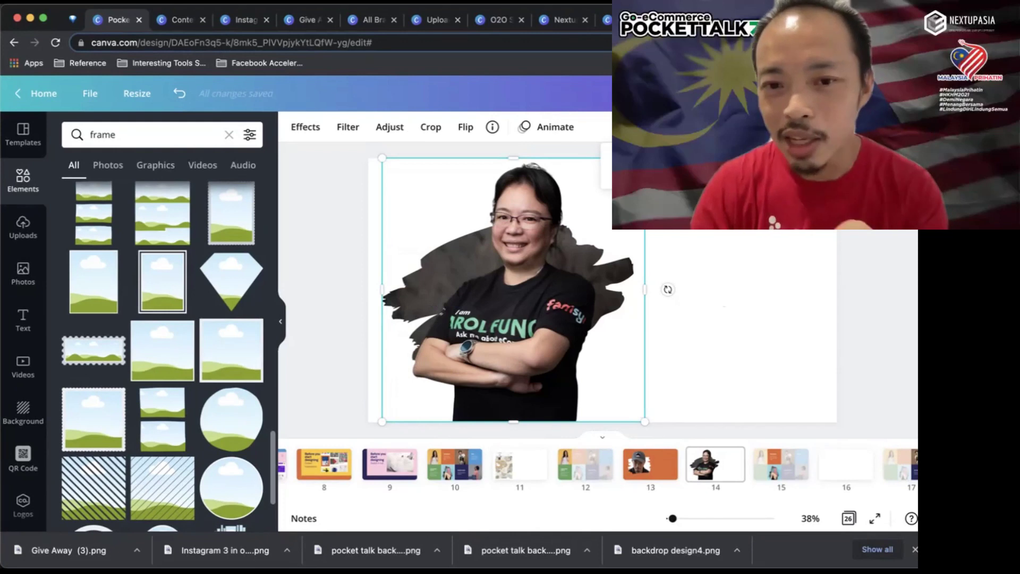
click(732, 345)
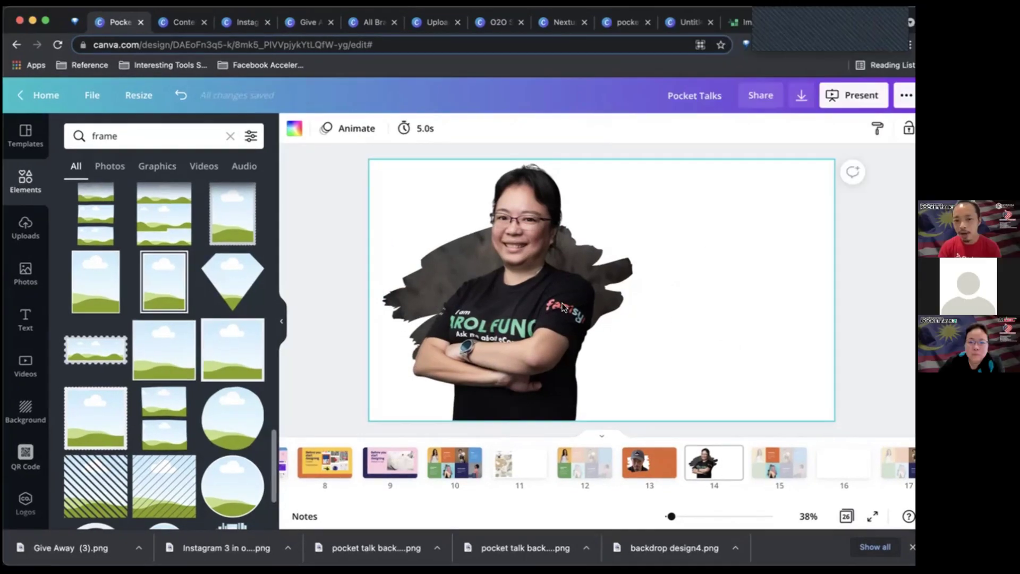
Step: Move the front cut-out photo to the empty side of the page, away from the brush-stroke frame
click(539, 356)
click(539, 353)
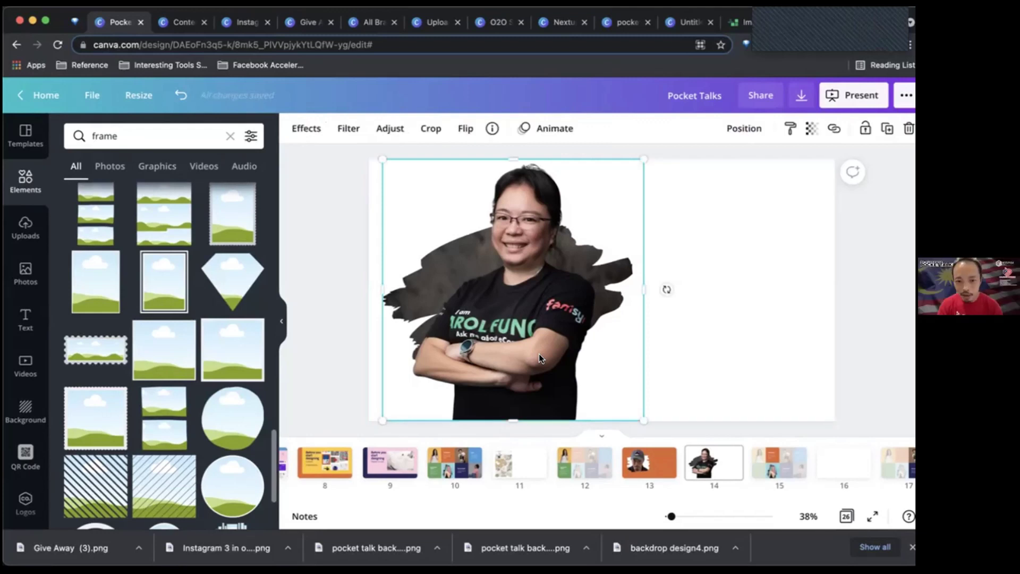
double_click(538, 352)
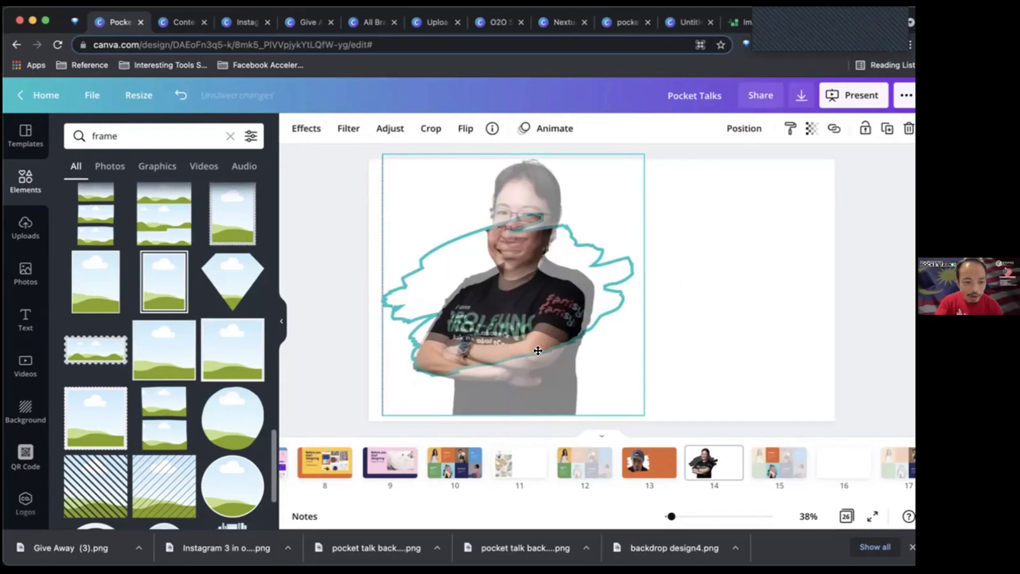
drag(539, 348, 639, 336)
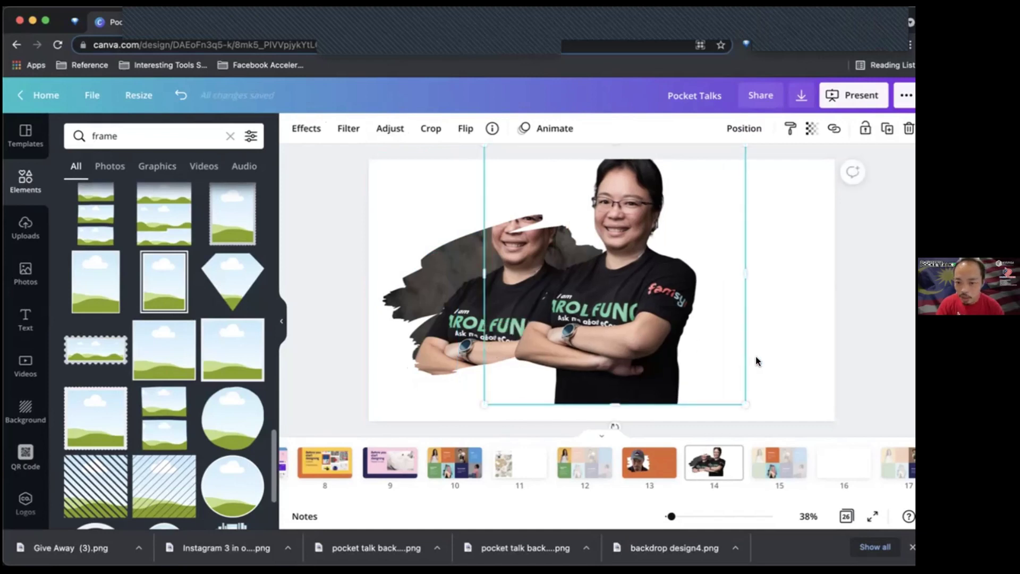
click(699, 338)
click(436, 299)
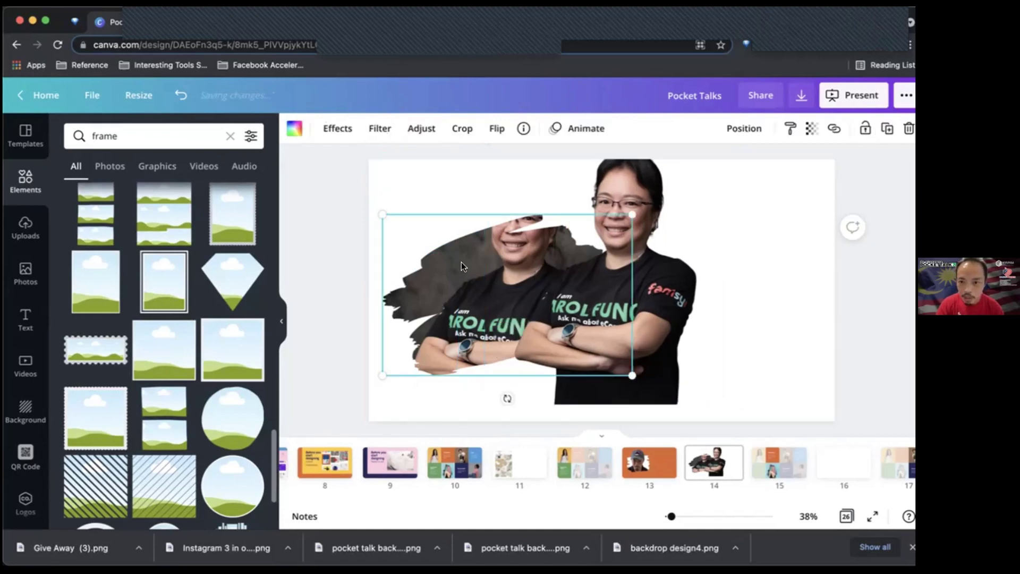
drag(733, 292, 831, 298)
Step: Inspect the full photo inside the brush-stroke frame in crop view and leave it
double_click(556, 262)
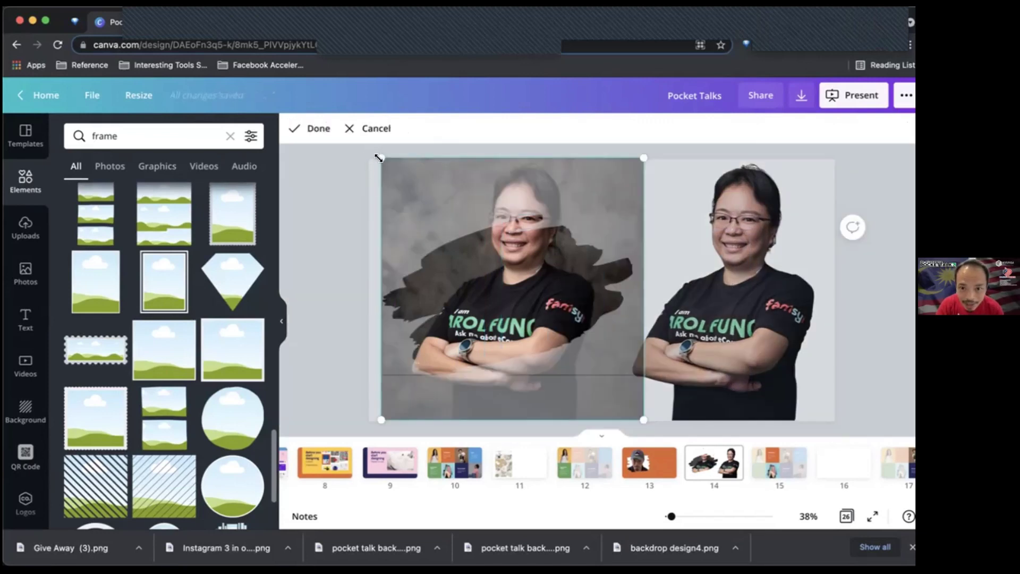
drag(378, 158, 379, 158)
click(857, 319)
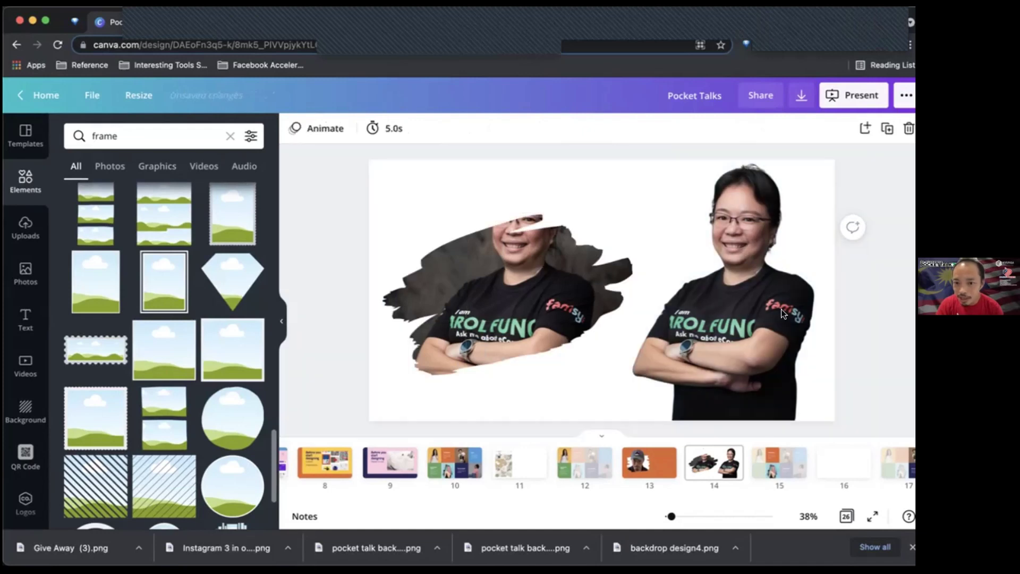
Step: Move the cut-out photo back over the brush-stroke frame so it lines up with the framed photo
click(757, 311)
drag(613, 301, 597, 300)
drag(563, 307, 725, 301)
key(Escape)
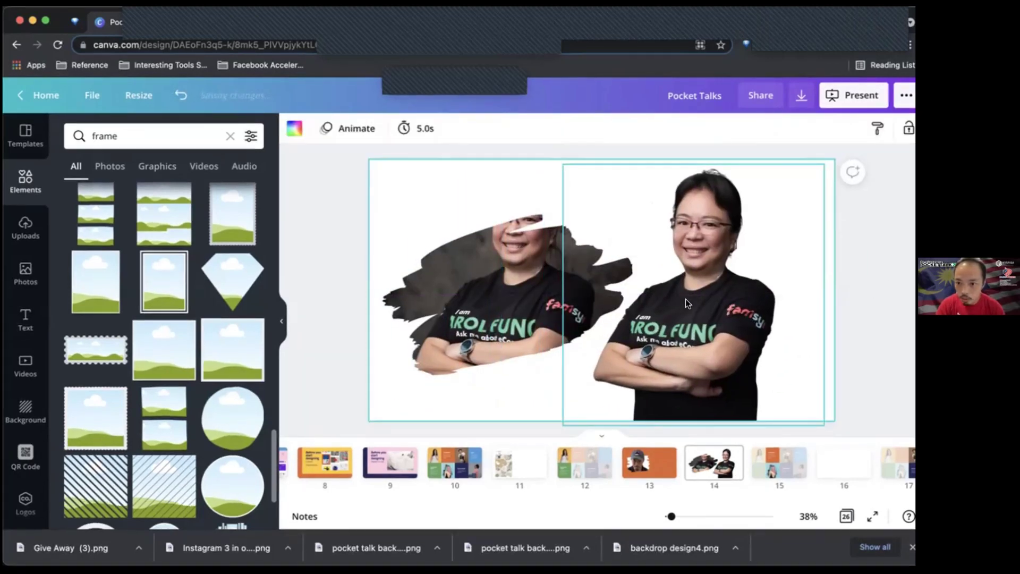
click(758, 337)
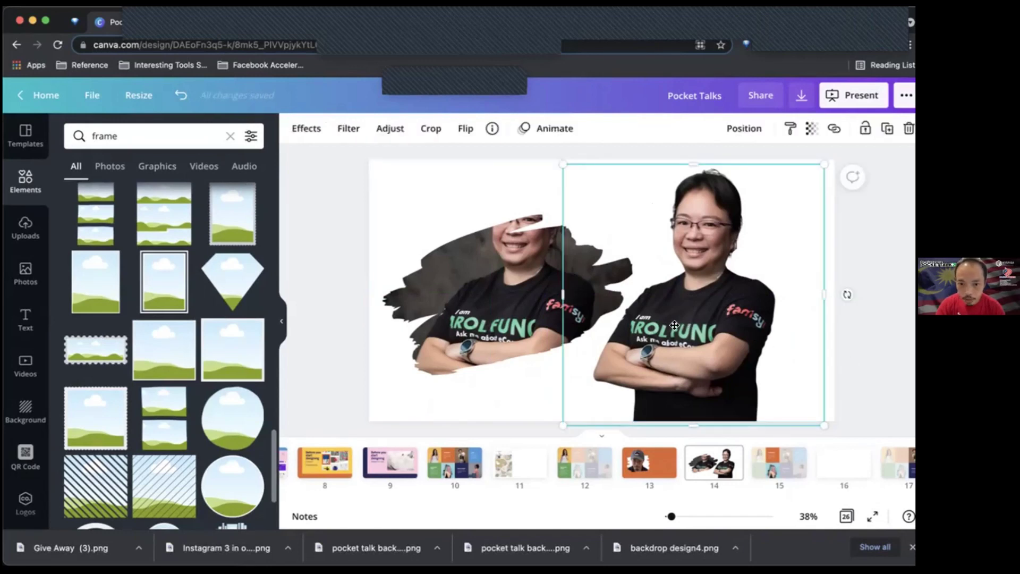
drag(758, 337, 576, 333)
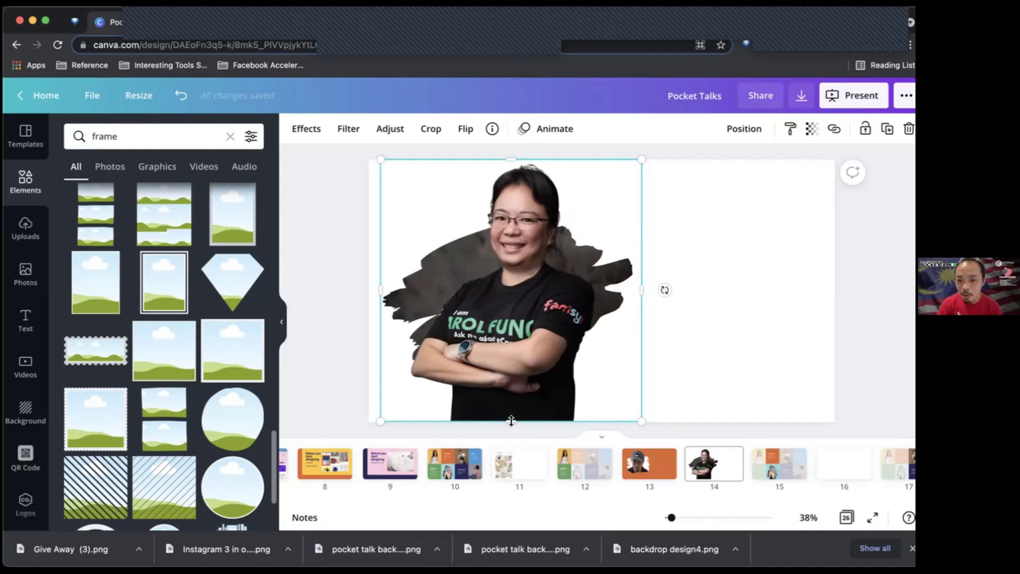
Step: Crop the cut-out photo from its lower edge up to the chest, to about 560 high
drag(508, 402, 511, 296)
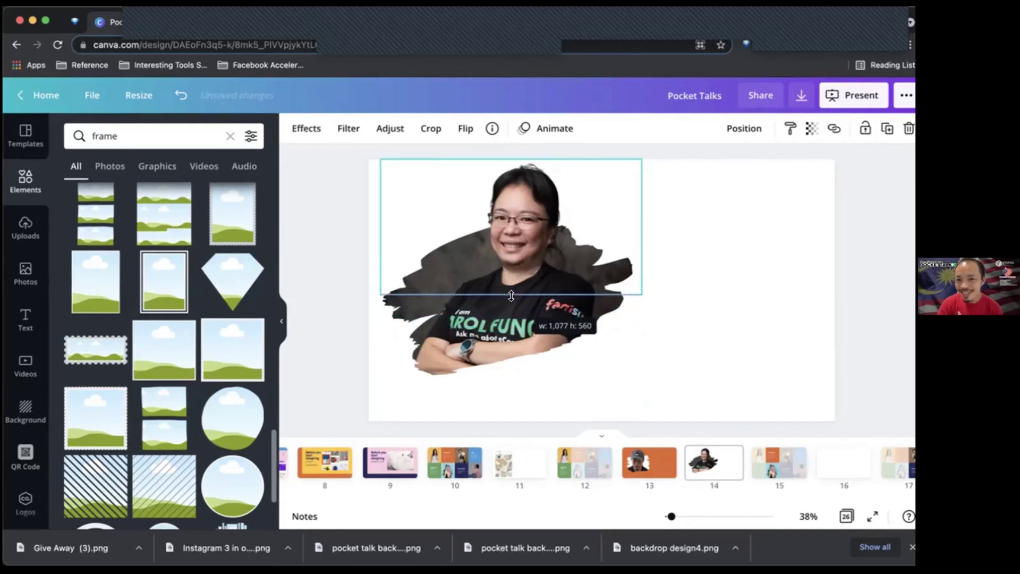
click(776, 349)
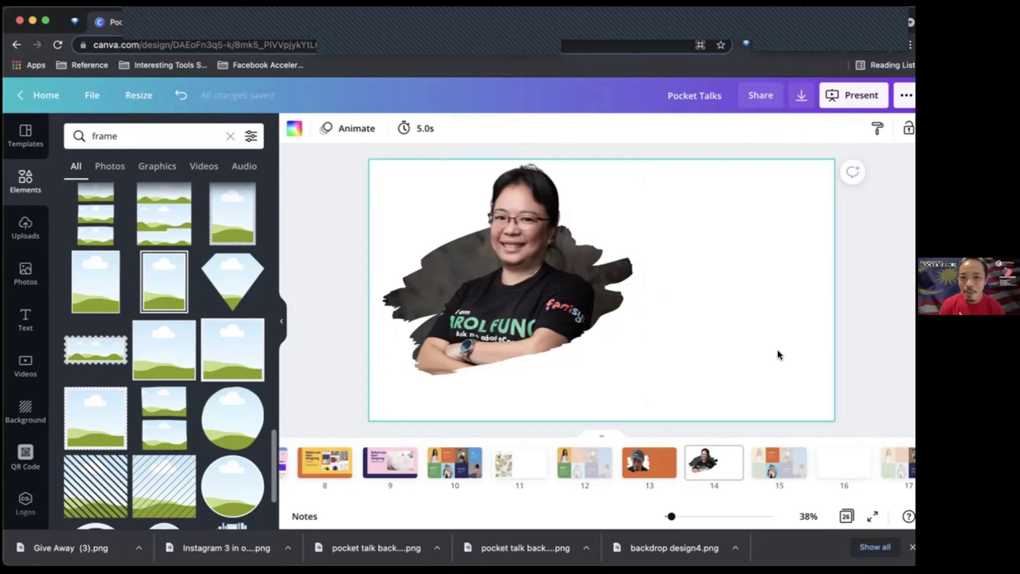
Step: Try uncropping the cut-out photo and moving it off the frame, and undo these changes
drag(495, 259, 744, 400)
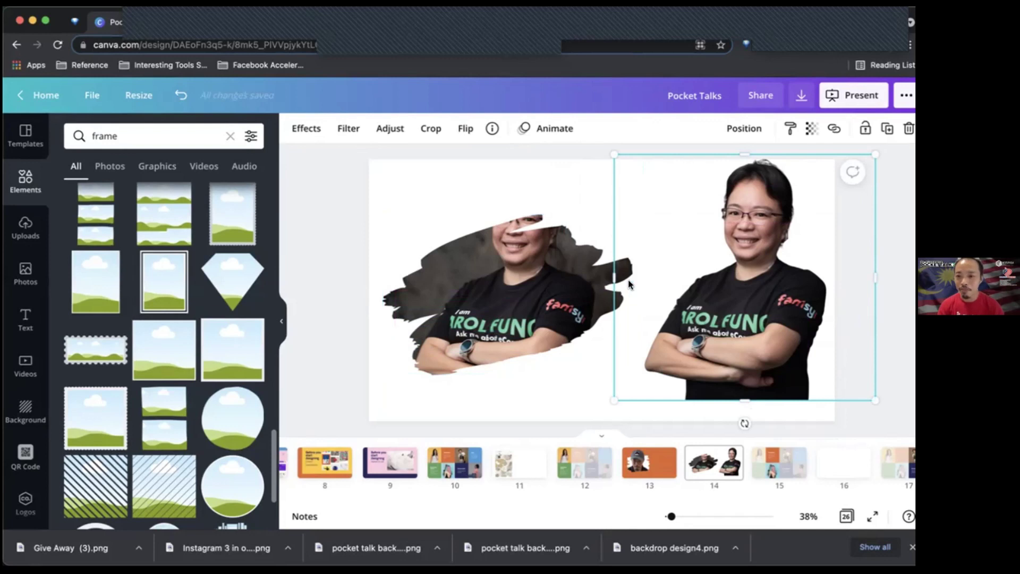
key(super+z)
key(super+z)
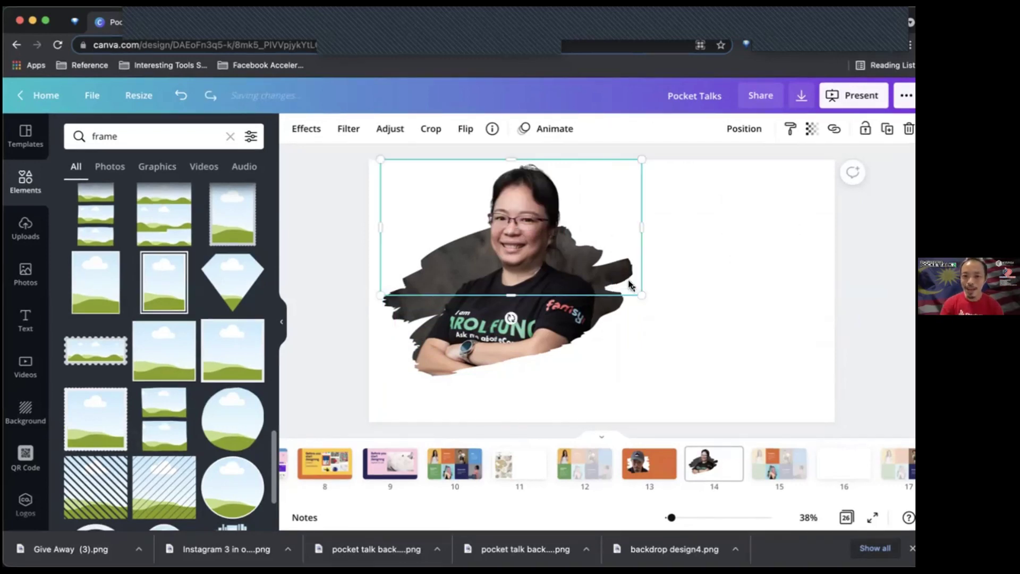
Step: Extend the cut-out photo's cropped lower edge slightly further down the chest and view its layer-order options
mouse_move(510, 307)
mouse_down()
mouse_move(510, 411)
mouse_move(508, 322)
mouse_up()
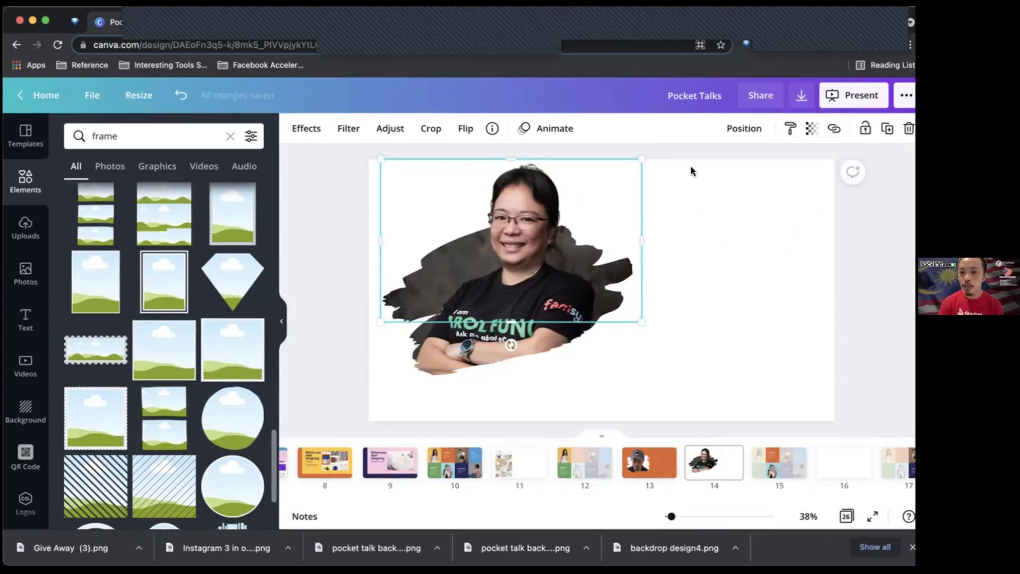
click(746, 129)
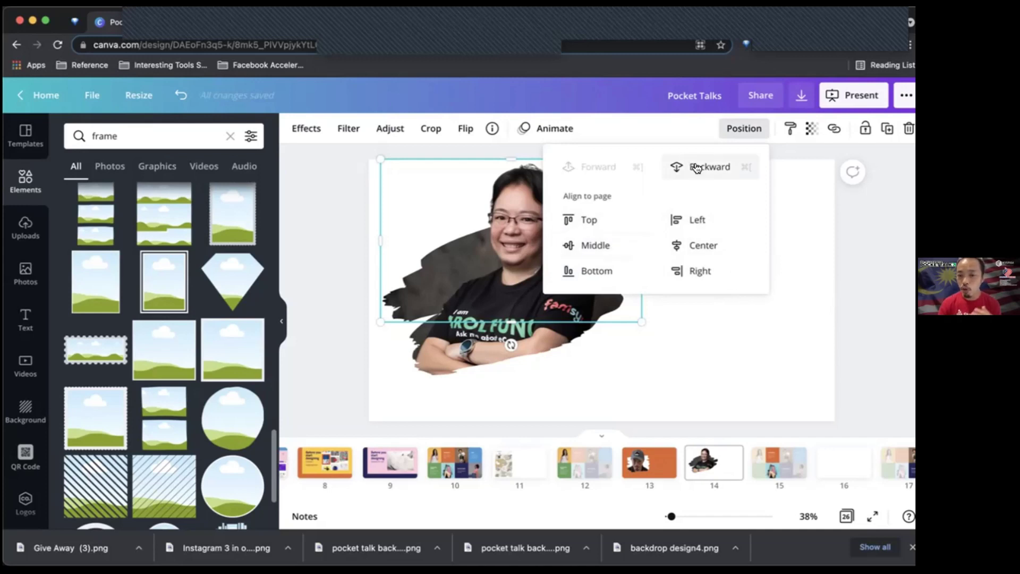
click(811, 360)
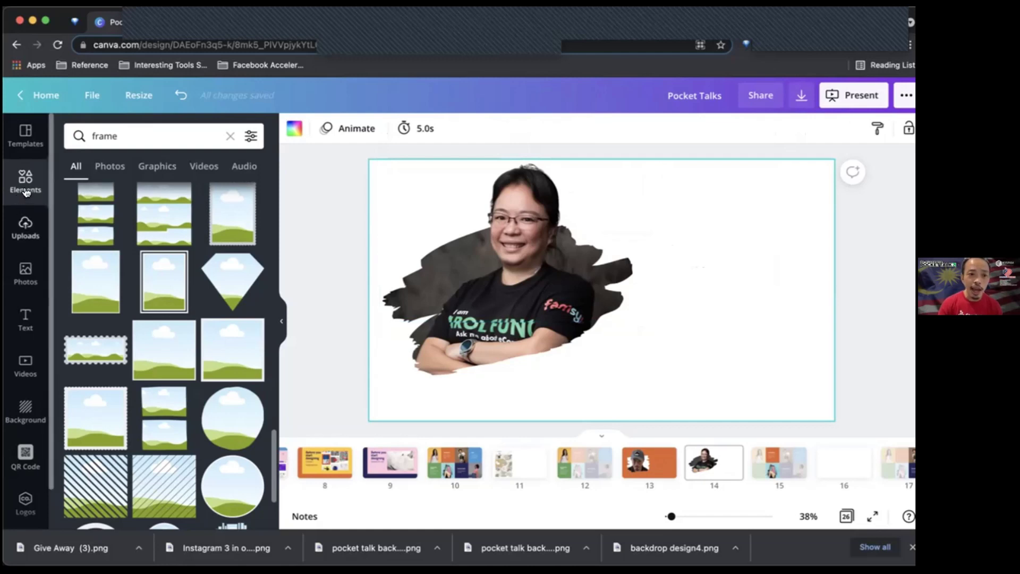
Step: Replace the element search term with "animation line" and run the search
double_click(136, 135)
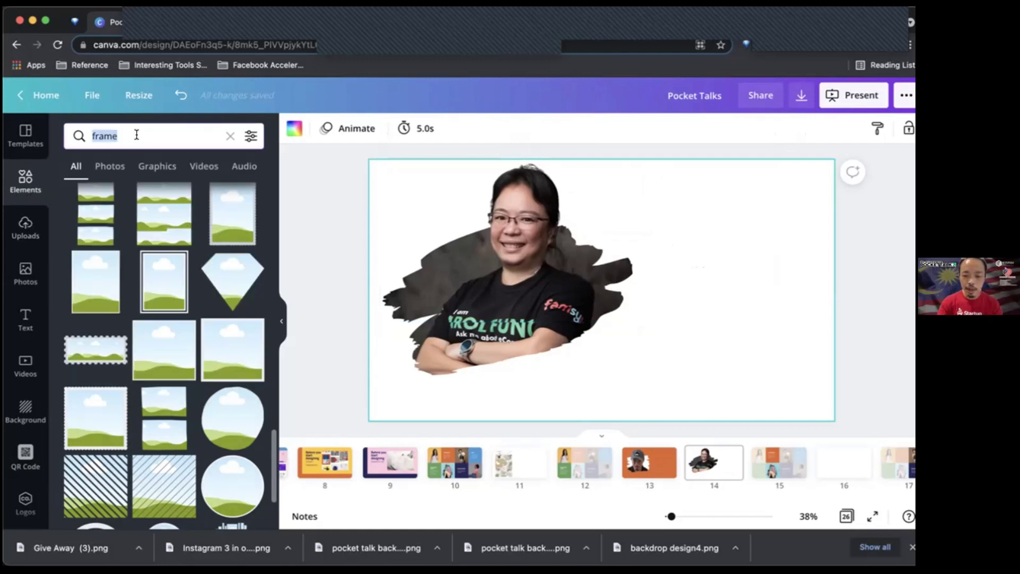
text(anim)
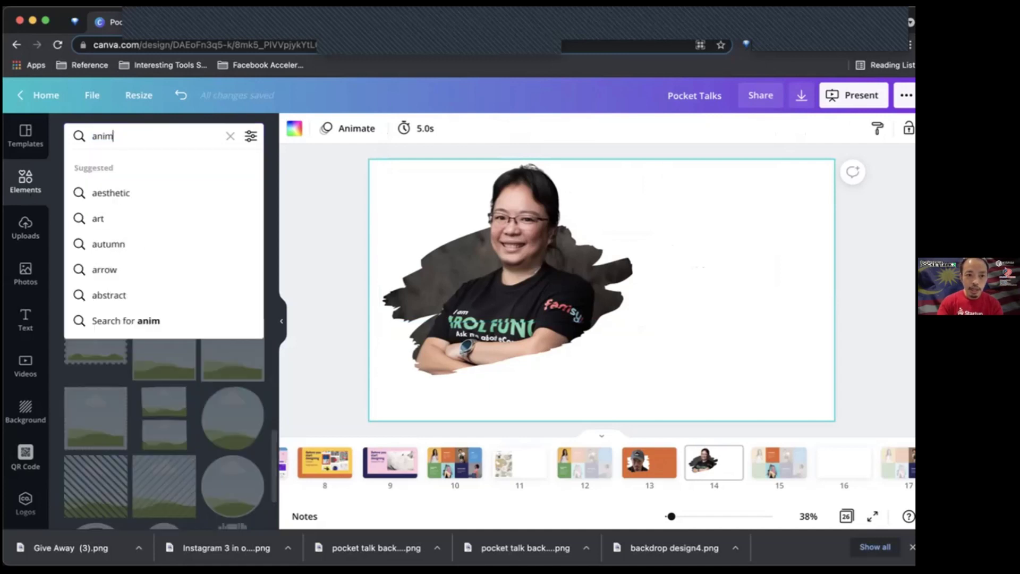
text(at)
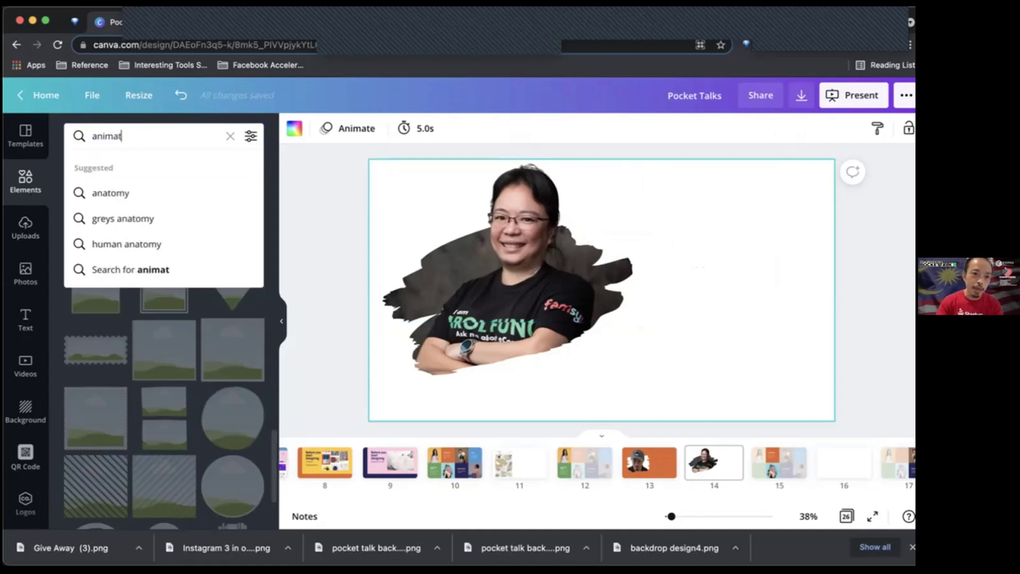
text(ion)
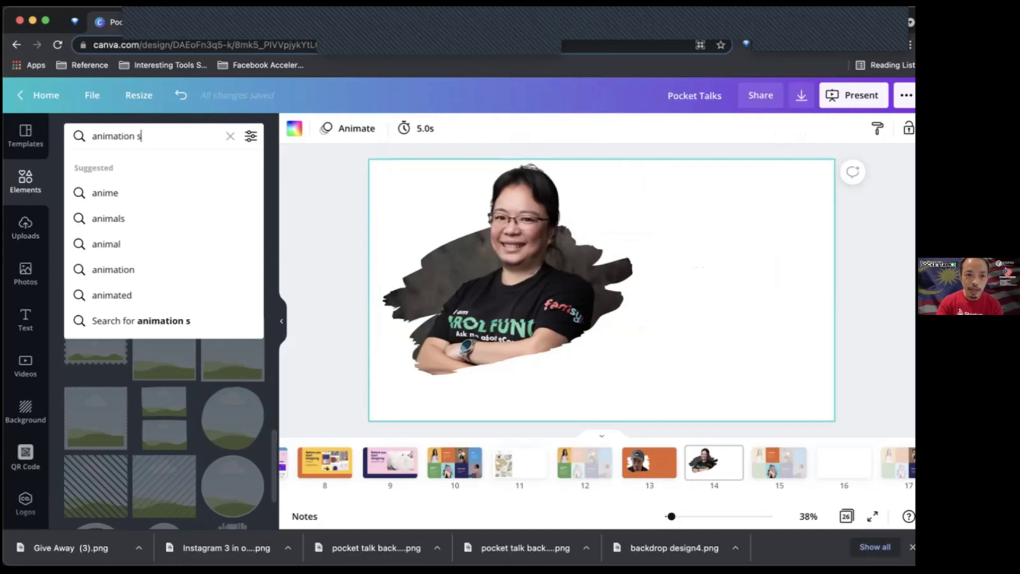
text( line)
key(Return)
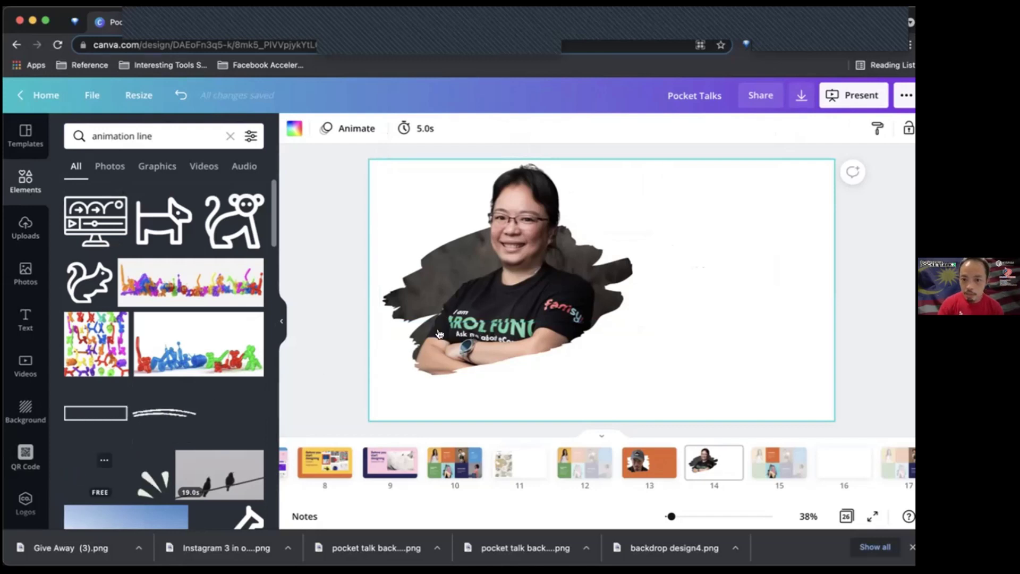
Step: Add the animated multicoloured brush-stroke line, shrink it and place it across the frame just below the face
drag(439, 327, 536, 330)
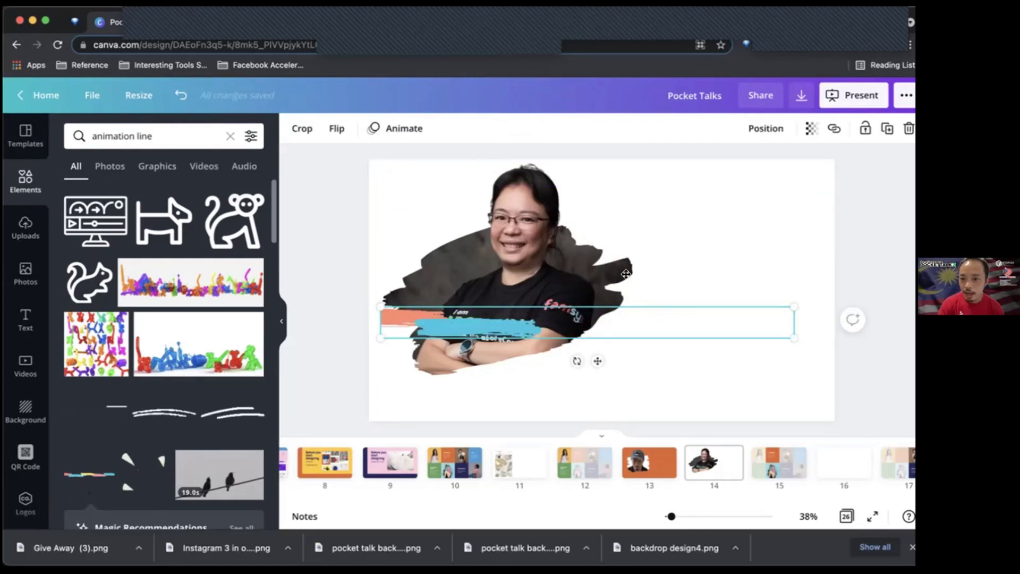
drag(630, 322, 619, 268)
drag(741, 281, 683, 274)
drag(524, 266, 550, 266)
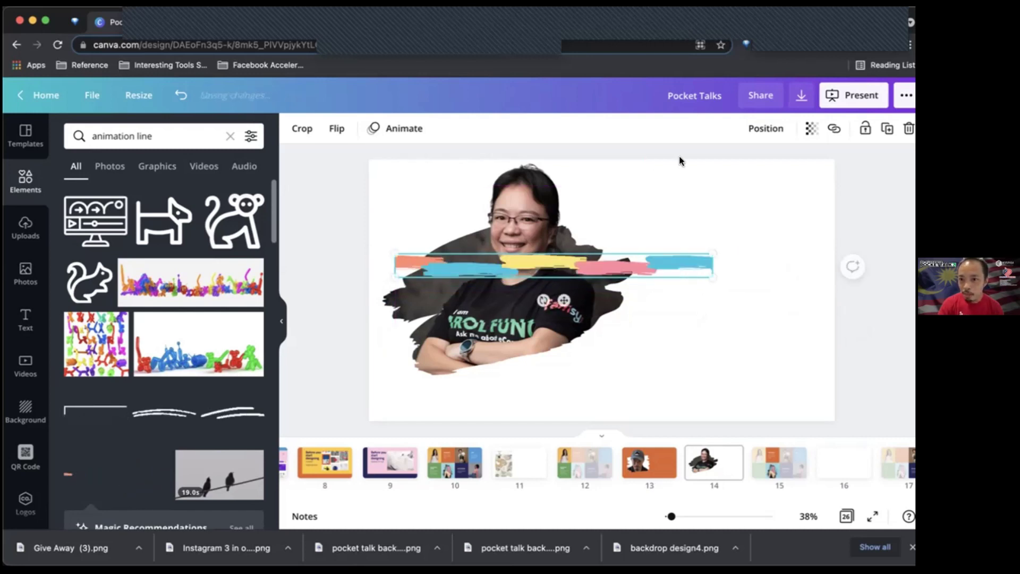
Step: Send the animated brush-stroke line backward so it sits behind the cut-out photo
click(765, 128)
click(715, 169)
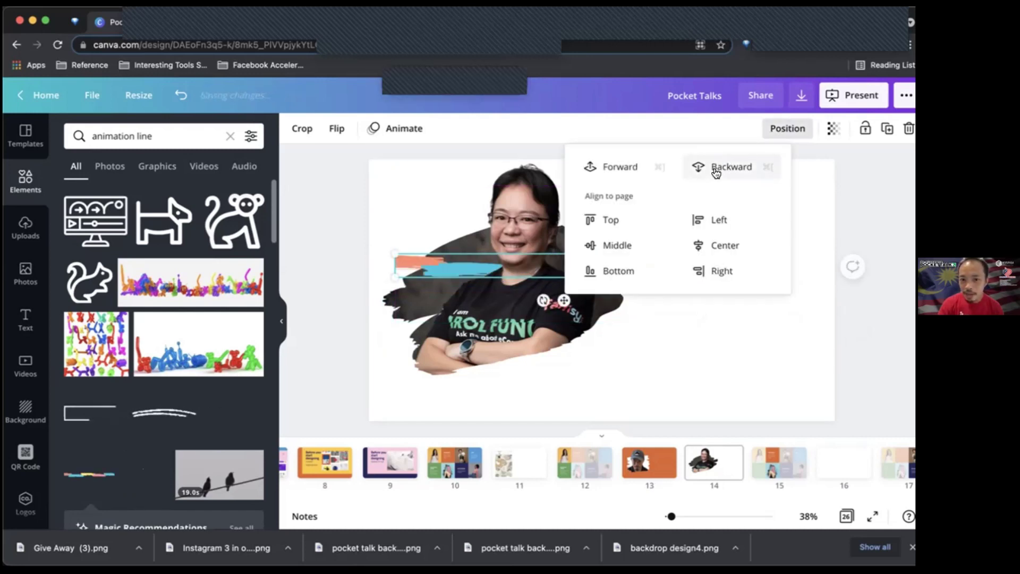
click(790, 379)
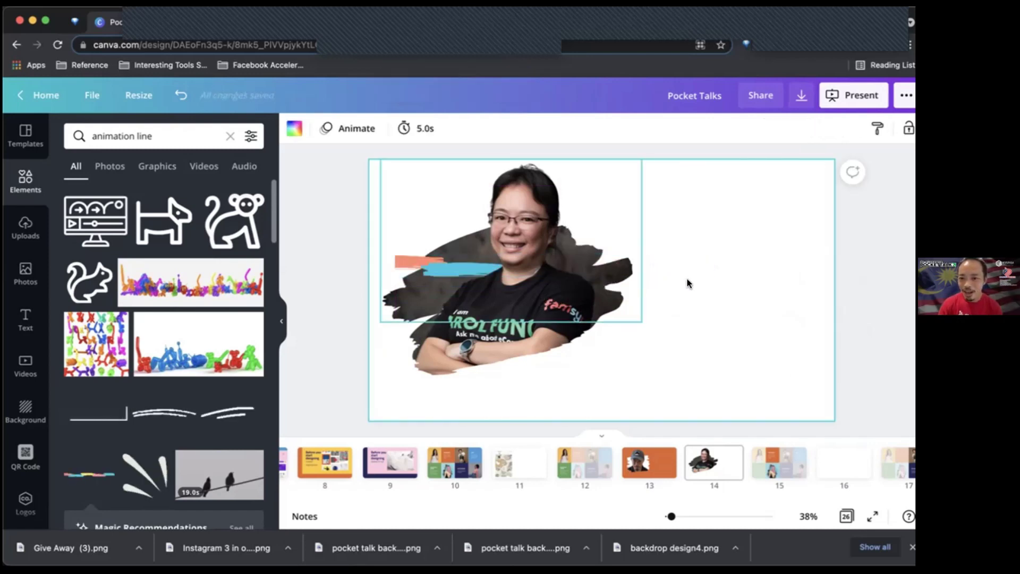
Step: Rotate the animated brush-stroke line to about -13° so it slants upward behind the person
click(680, 269)
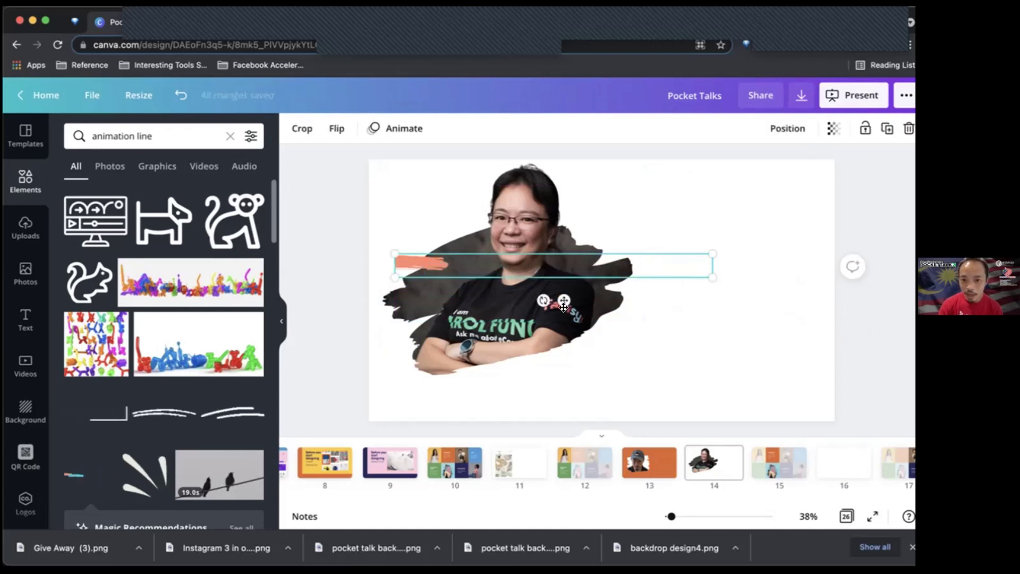
mouse_move(542, 300)
mouse_down()
mouse_move(560, 305)
mouse_move(548, 300)
mouse_up()
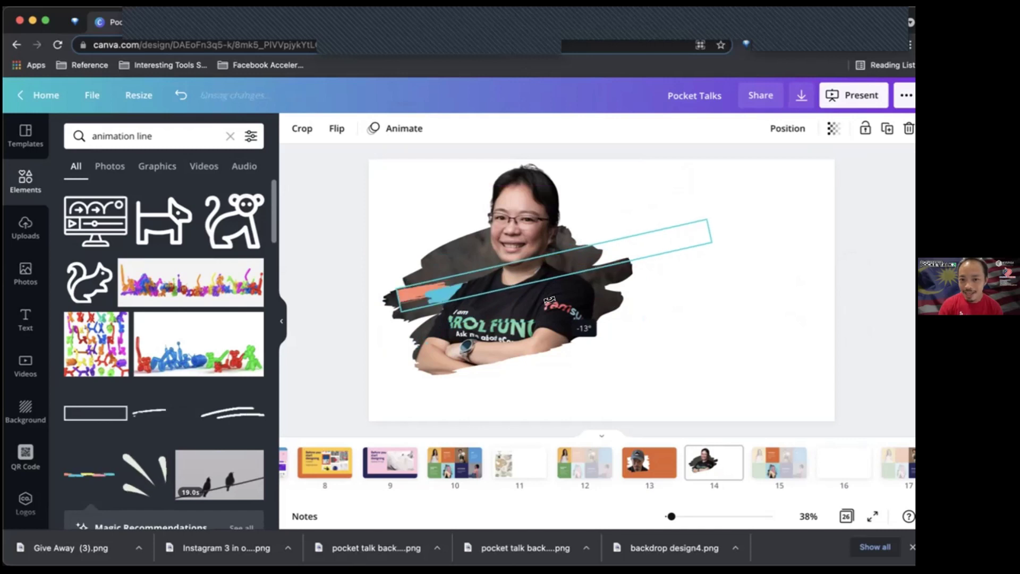
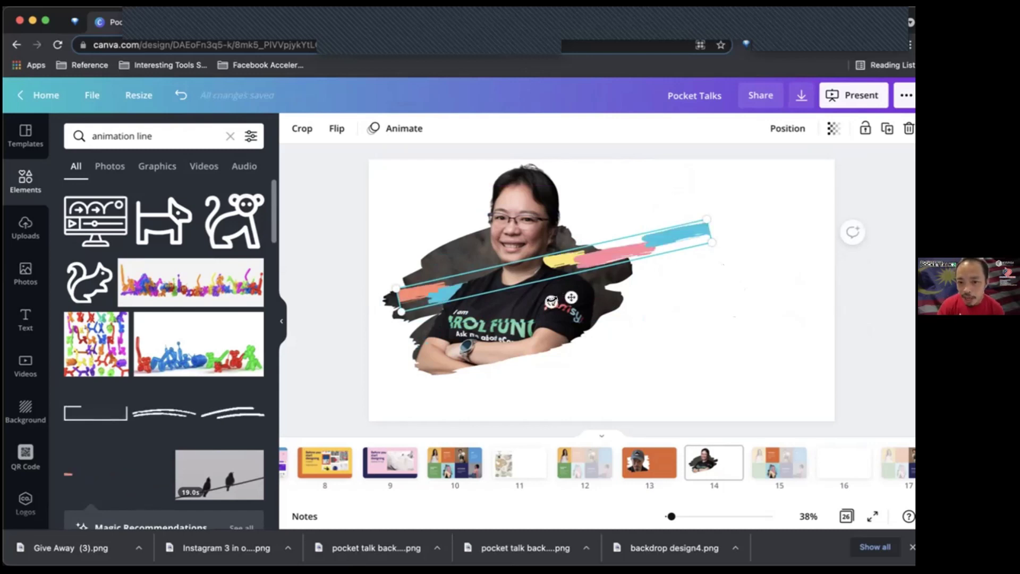
click(749, 324)
click(522, 290)
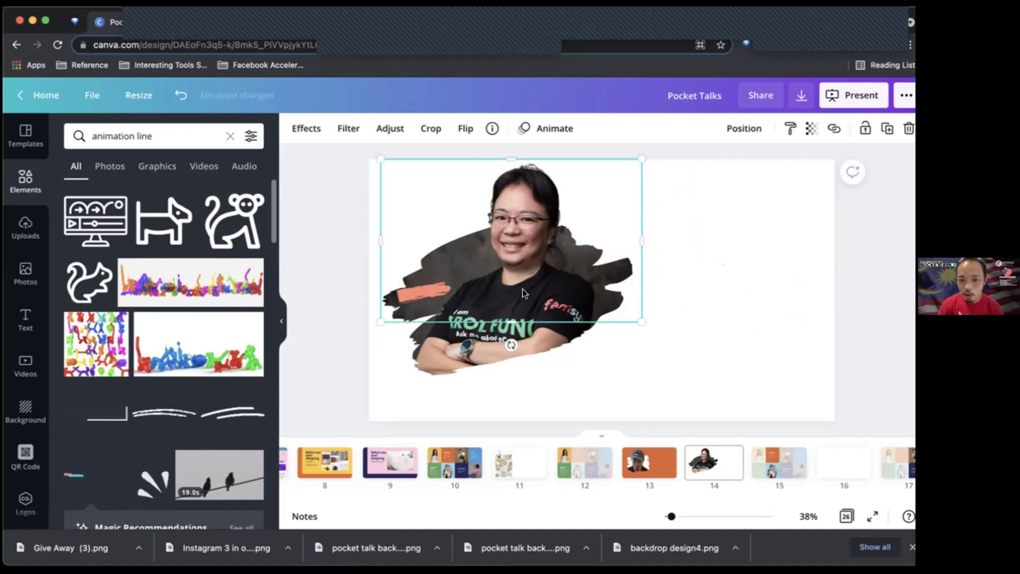
click(750, 345)
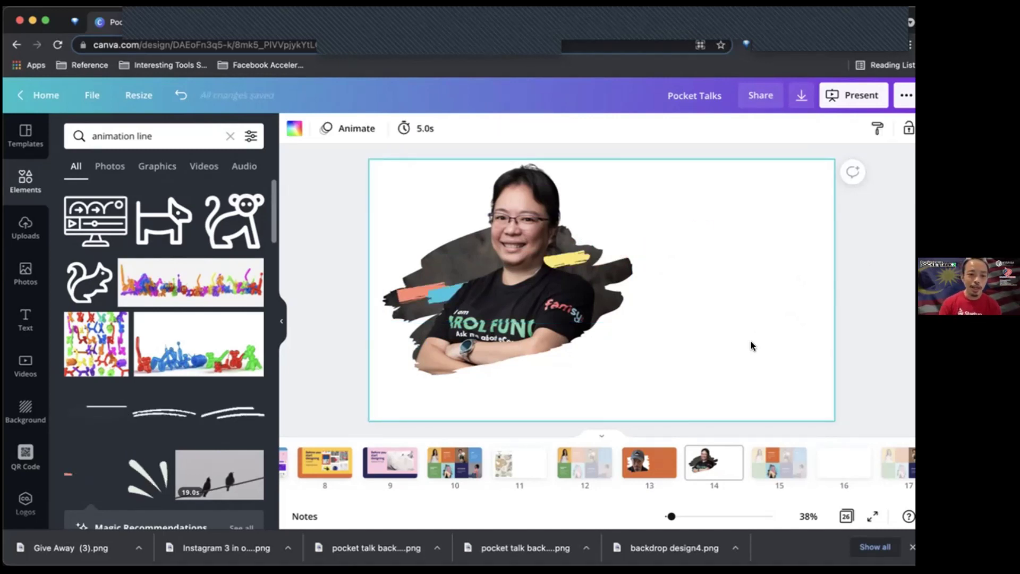
Step: Add a second copy of the animated multicoloured brush-stroke line from the search results to the page
scroll(91, 479, down, 3)
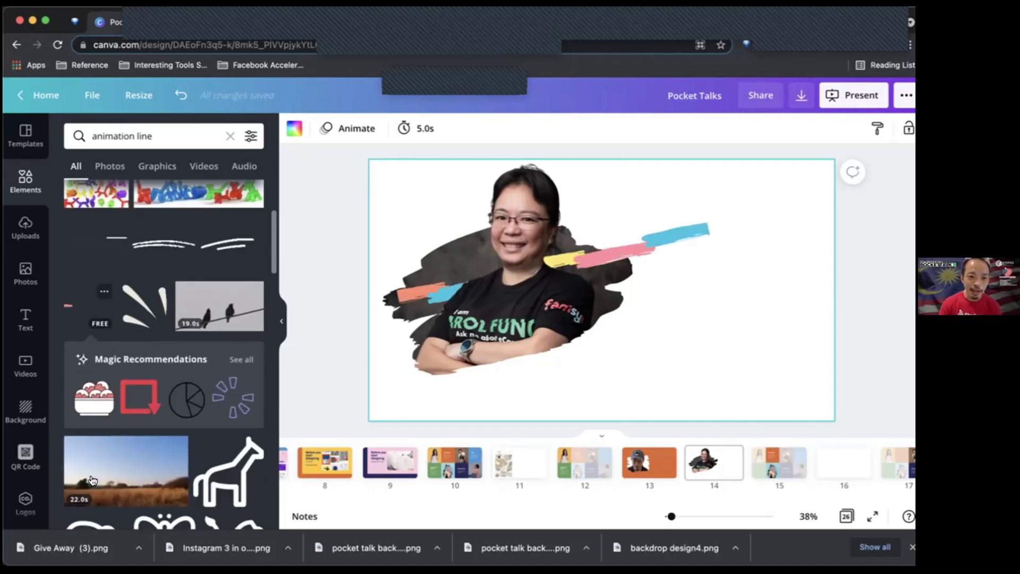
scroll(92, 480, down, 4)
scroll(91, 479, up, 4)
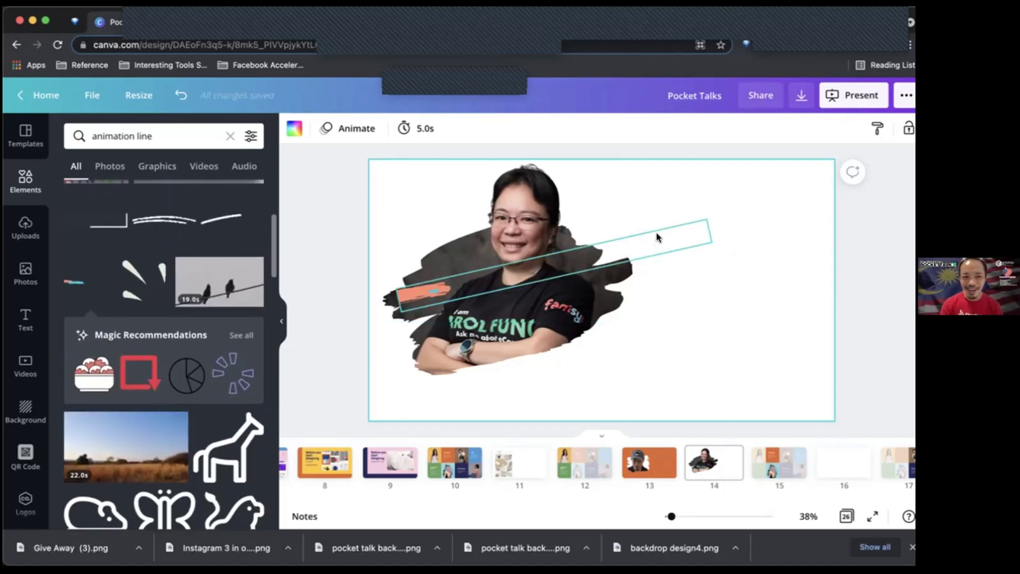
click(81, 282)
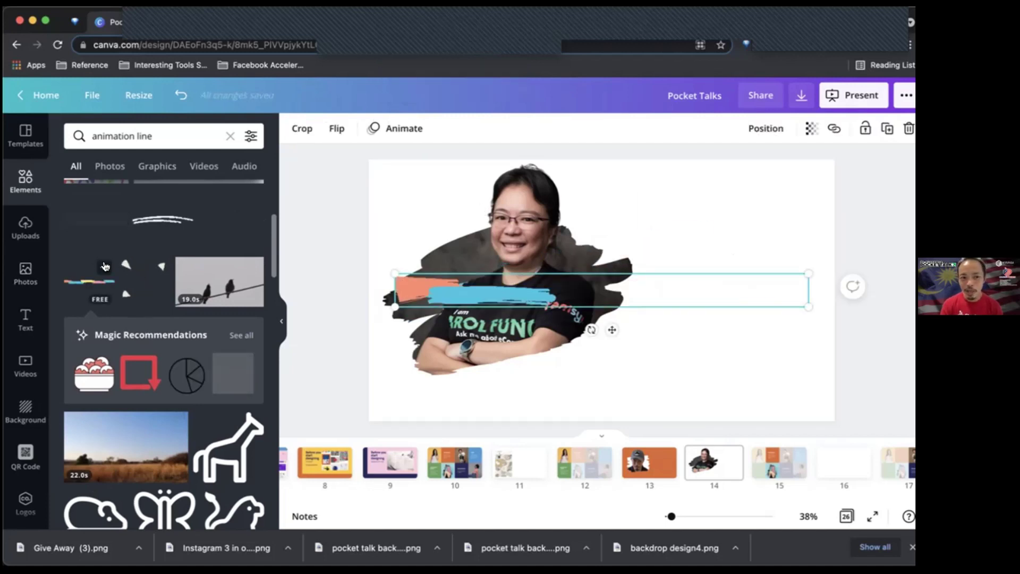
Step: List more elements by the brush-stroke line's creator and add two copies of the animated white sparkle sticker over the portrait
click(105, 266)
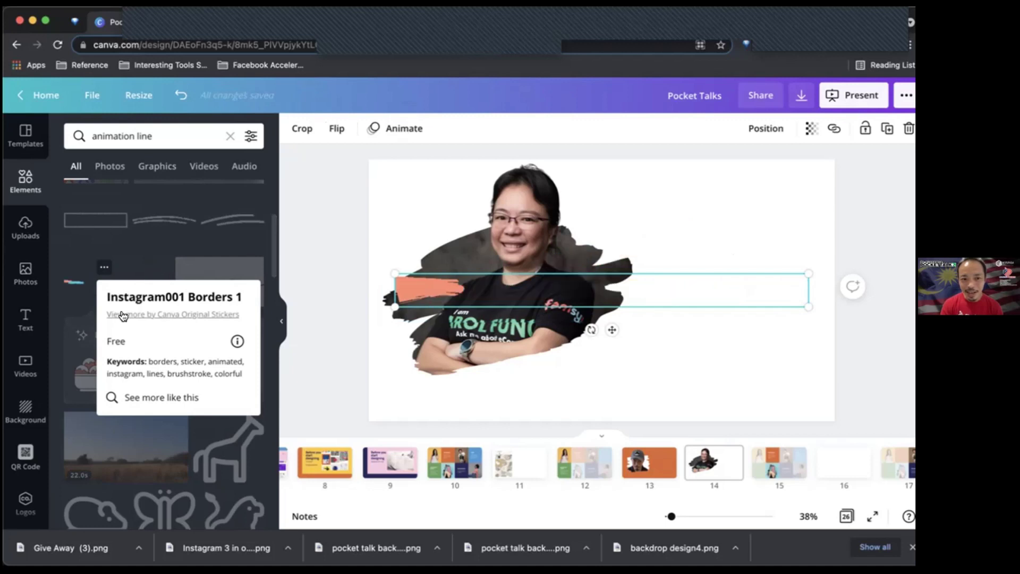
click(185, 319)
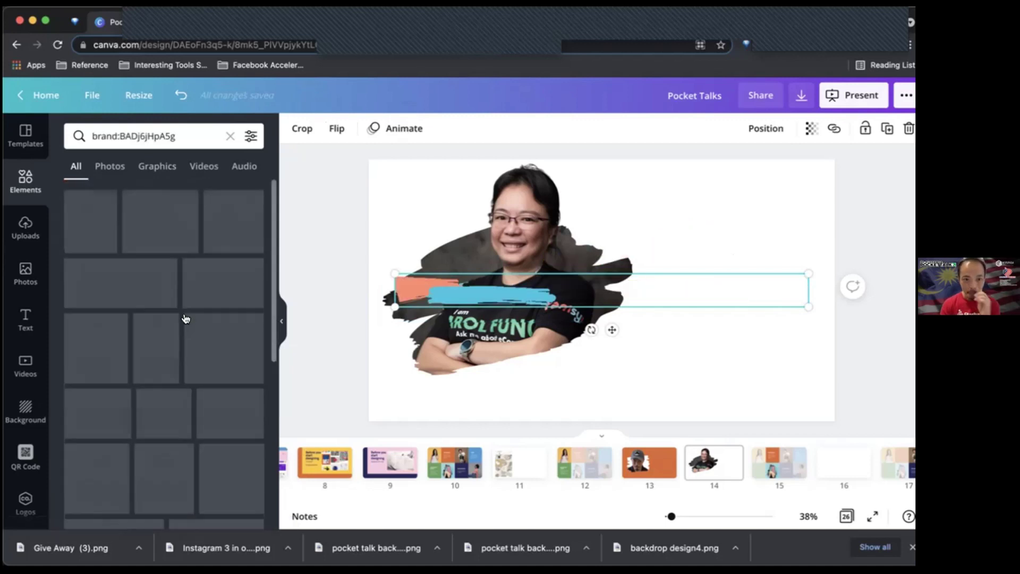
scroll(177, 370, down, 4)
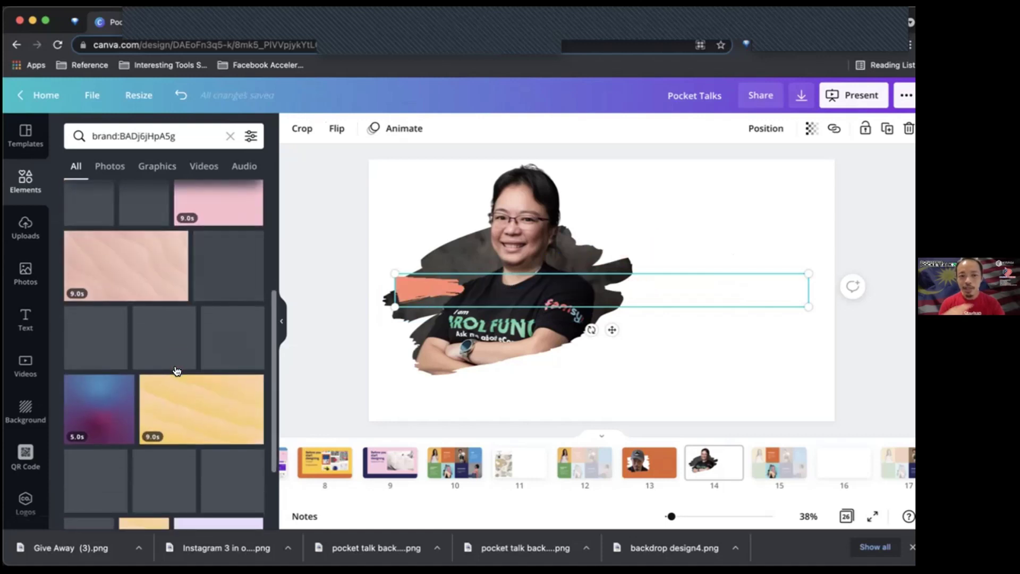
scroll(177, 371, down, 2)
scroll(177, 370, up, 1)
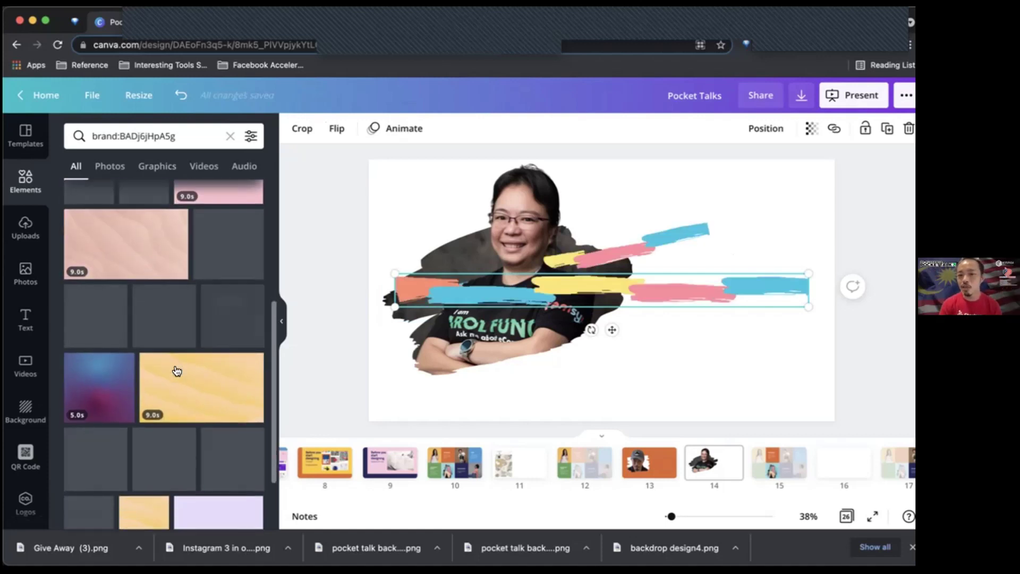
scroll(174, 366, down, 3)
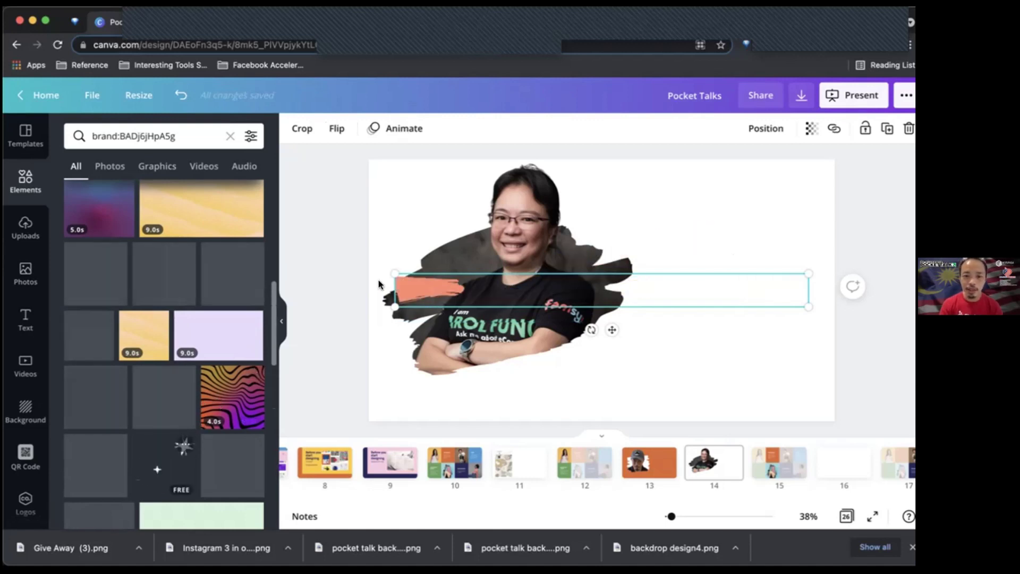
click(422, 243)
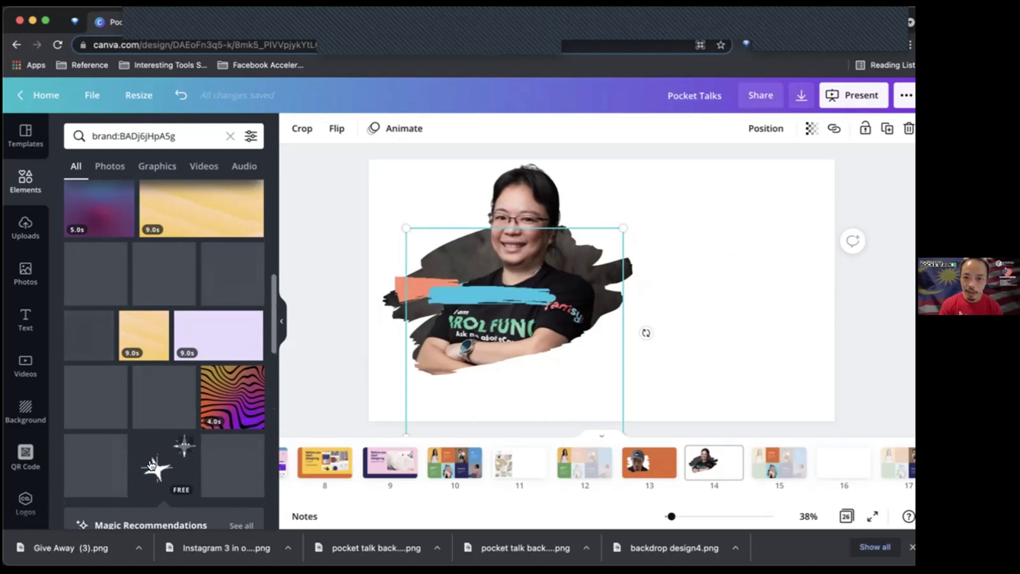
drag(443, 249, 526, 250)
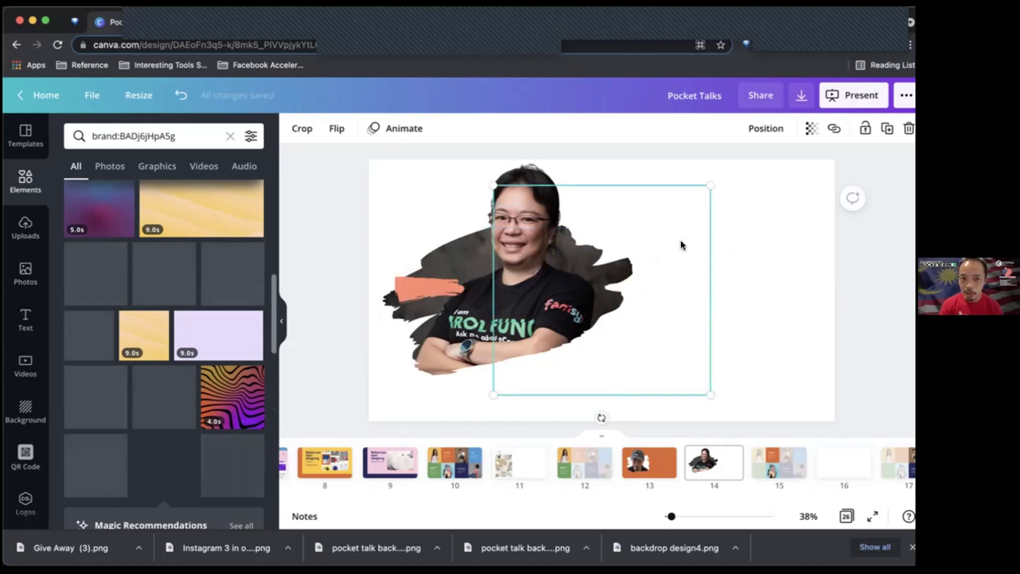
Step: Set the page background to the blue document colour
click(799, 186)
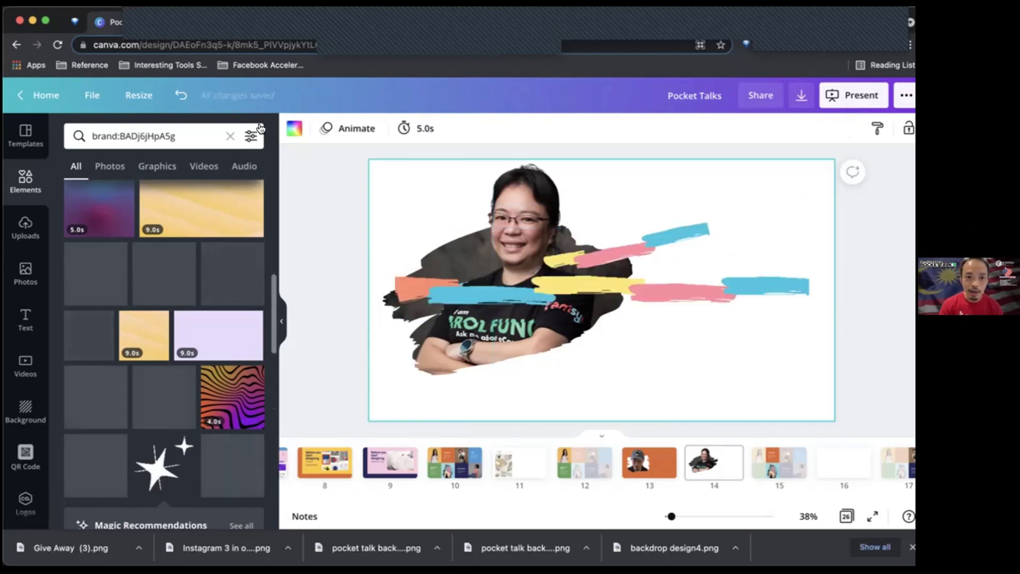
click(292, 127)
click(77, 230)
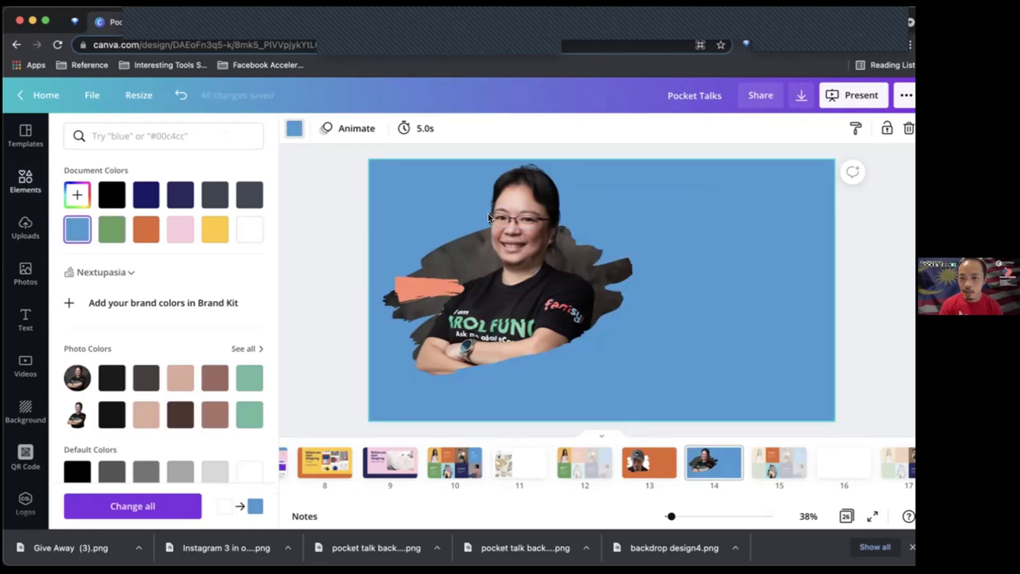
Step: Send the horizontal animated brush-stroke line backward so it sits behind the cut-out photo
click(433, 289)
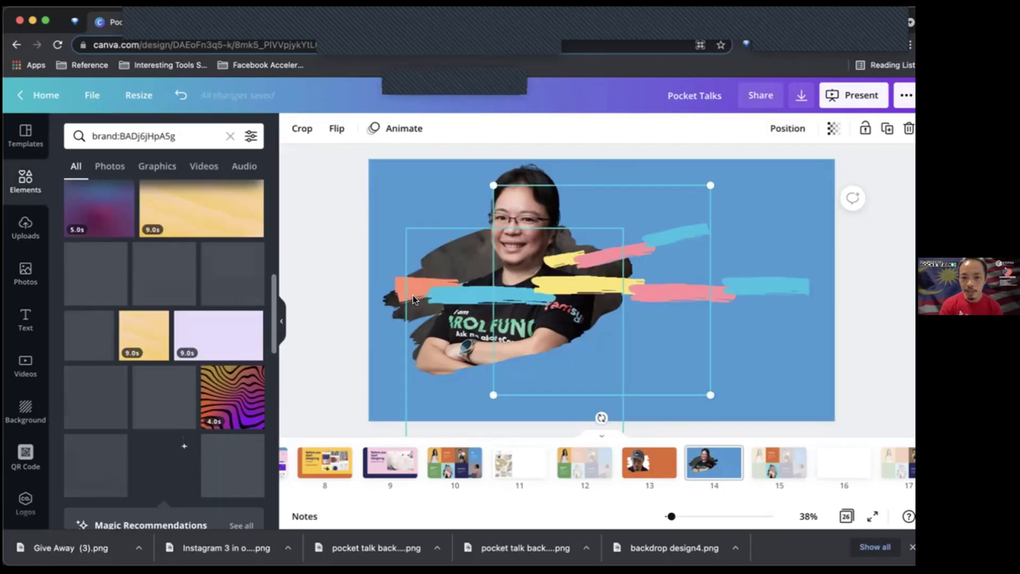
click(392, 283)
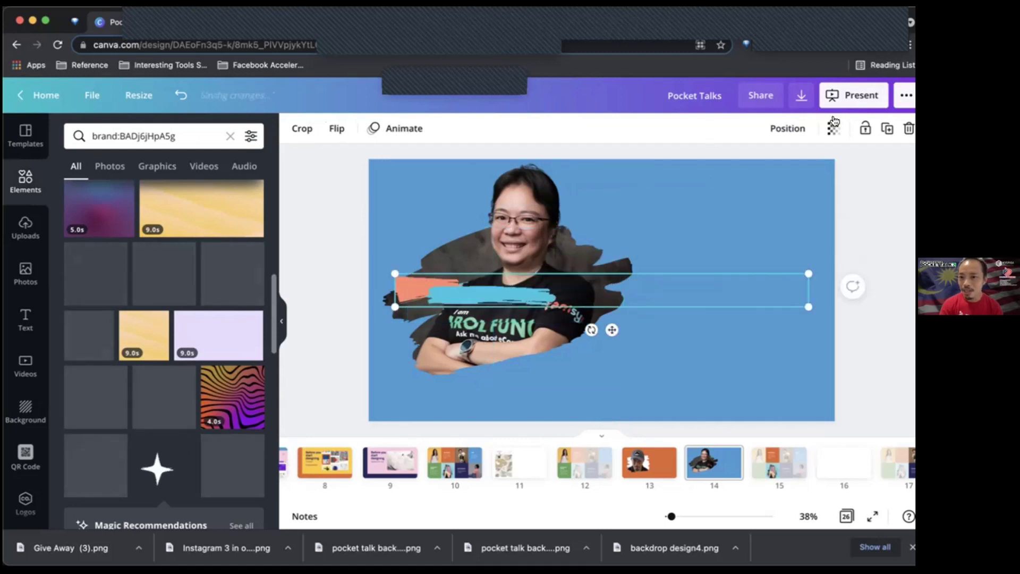
click(792, 133)
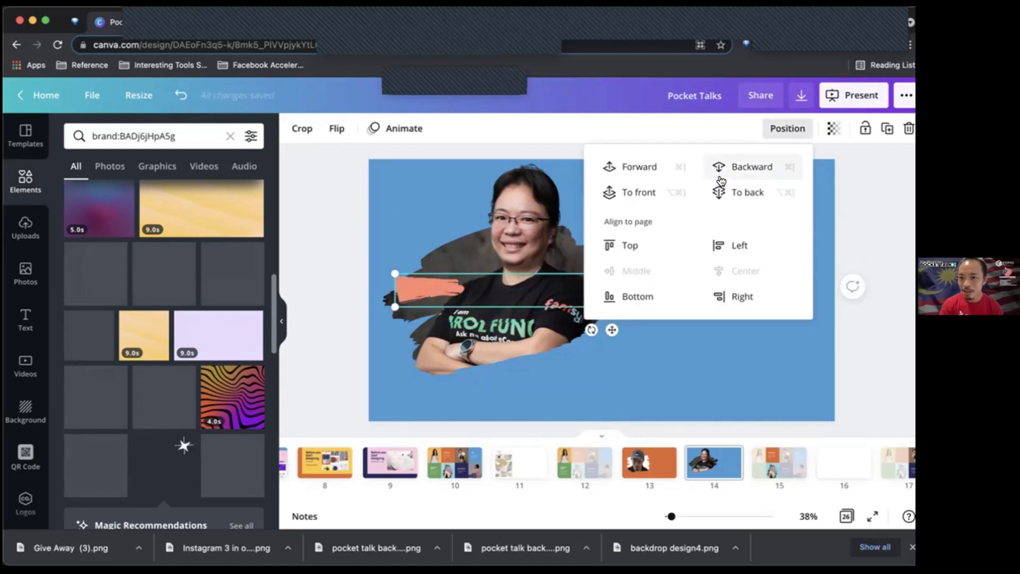
click(722, 177)
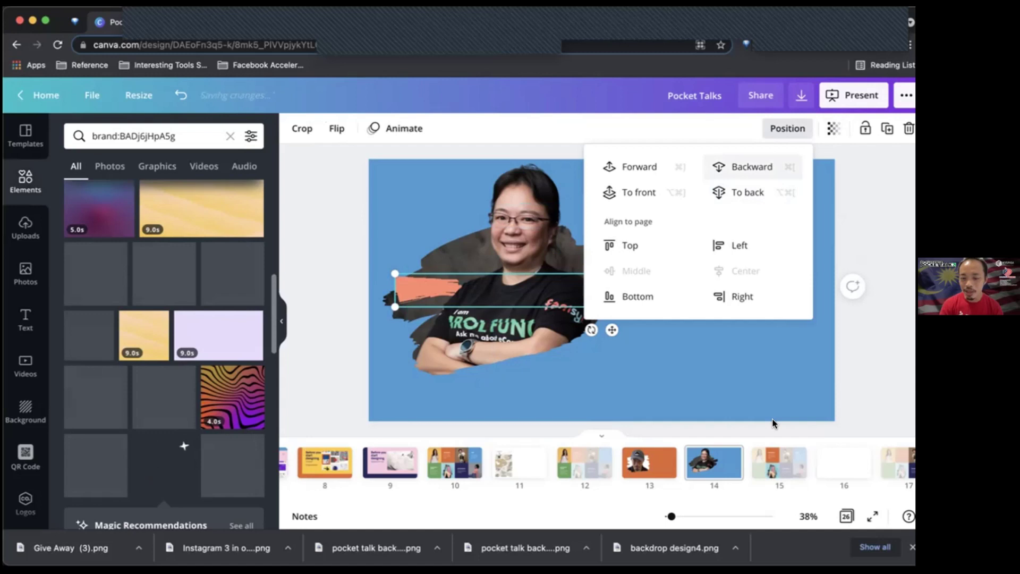
click(771, 449)
click(711, 462)
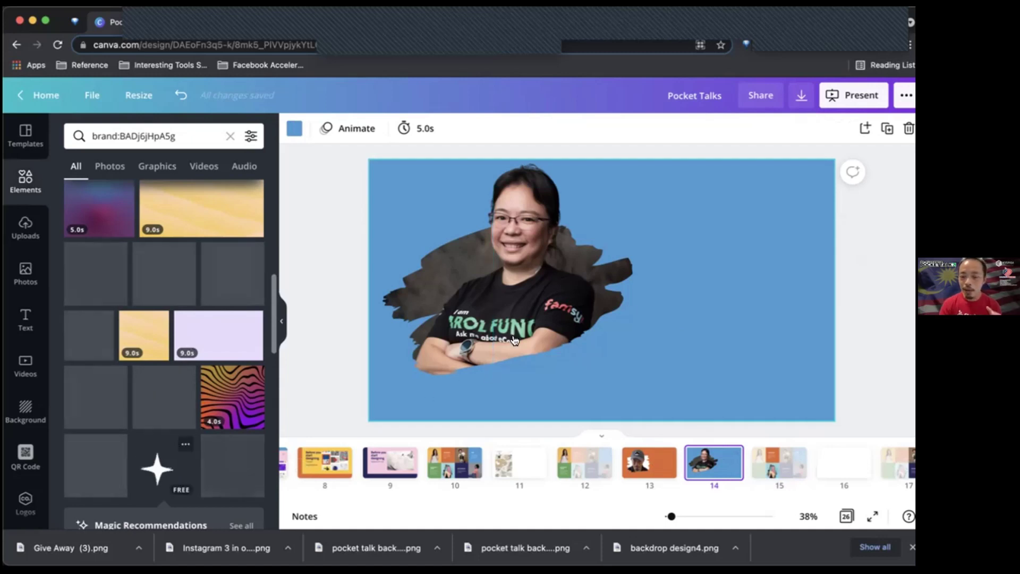
Step: Reposition the animated sparkle stickers over the portrait and its brush-stroke frame
click(558, 342)
drag(617, 302, 632, 237)
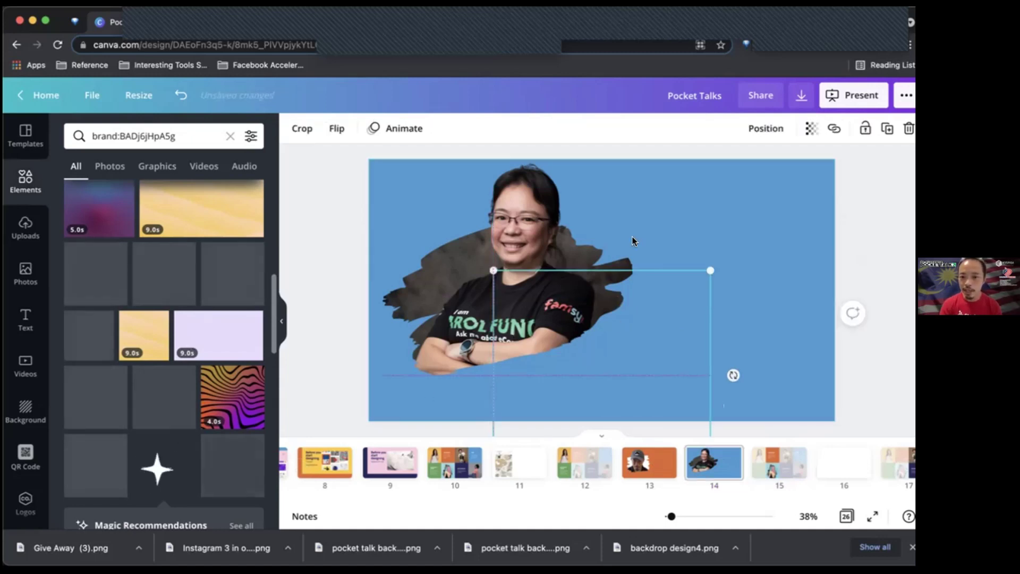
click(758, 133)
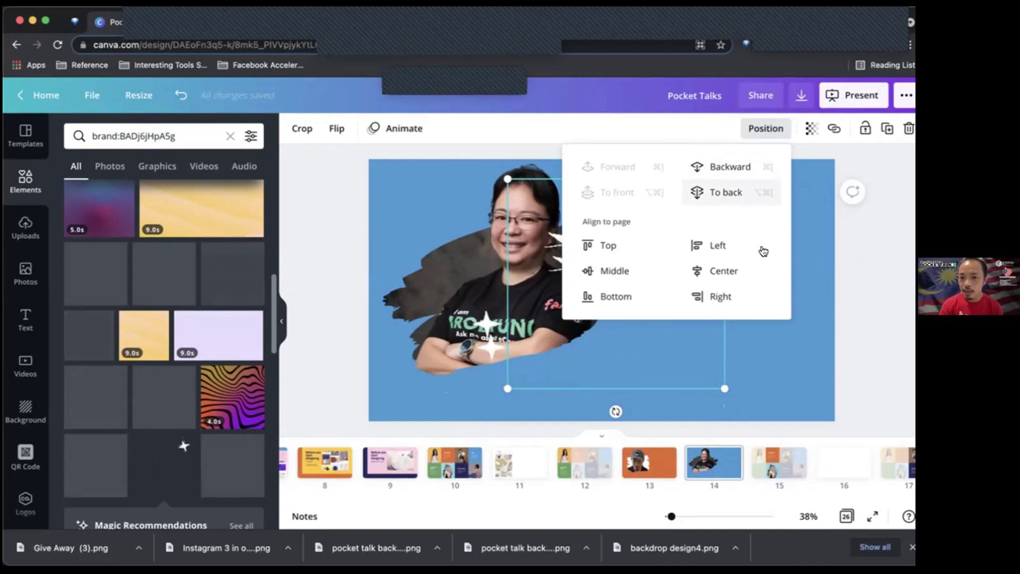
click(776, 340)
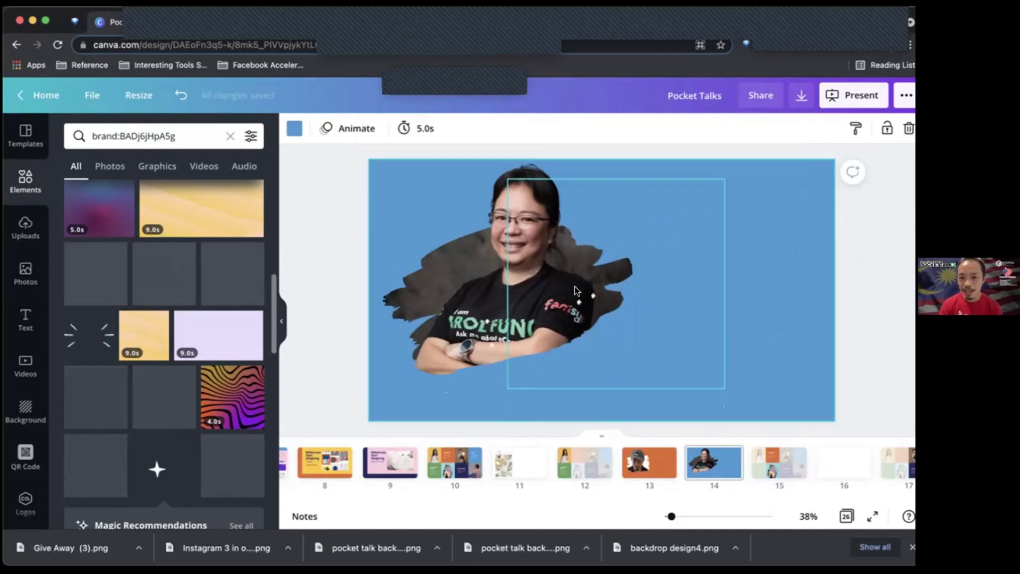
click(594, 287)
drag(593, 287, 521, 276)
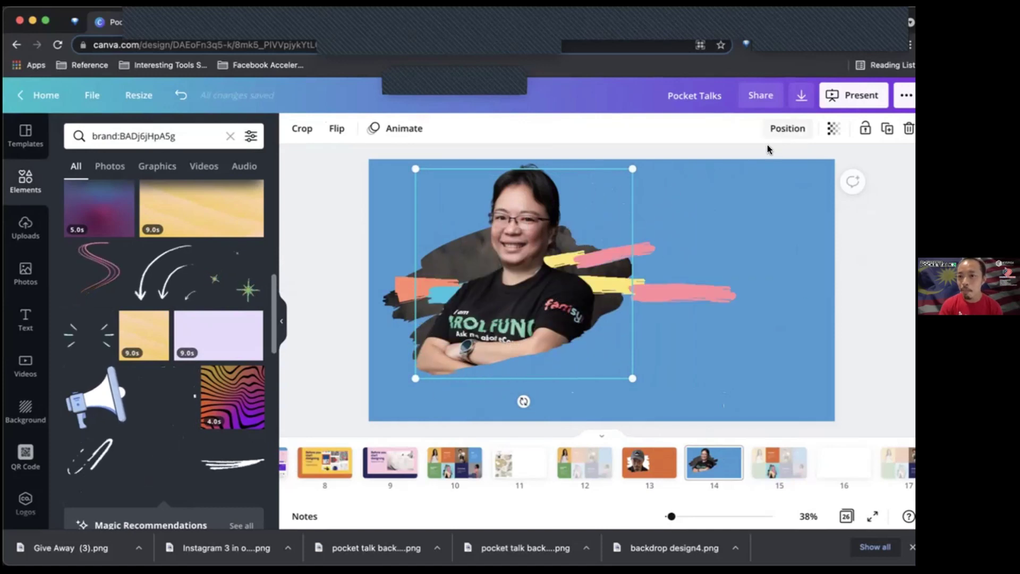
click(784, 130)
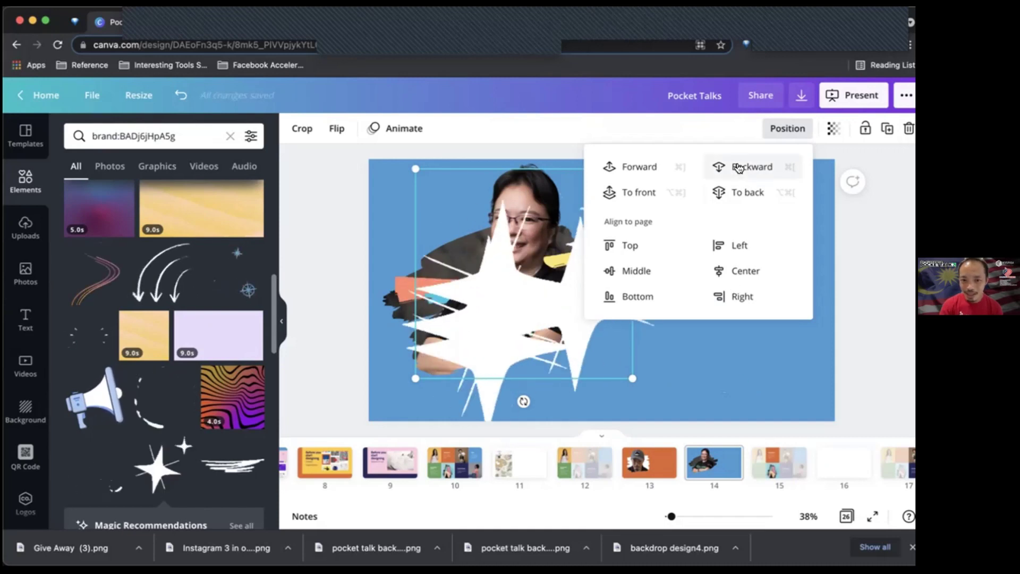
Step: Remove the blue background colour from the page
click(708, 371)
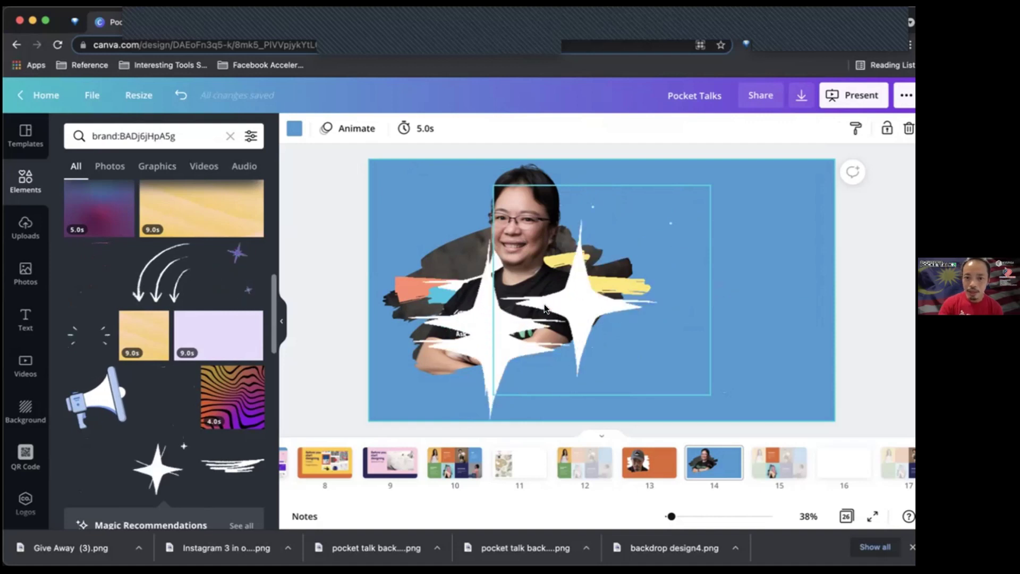
key(Delete)
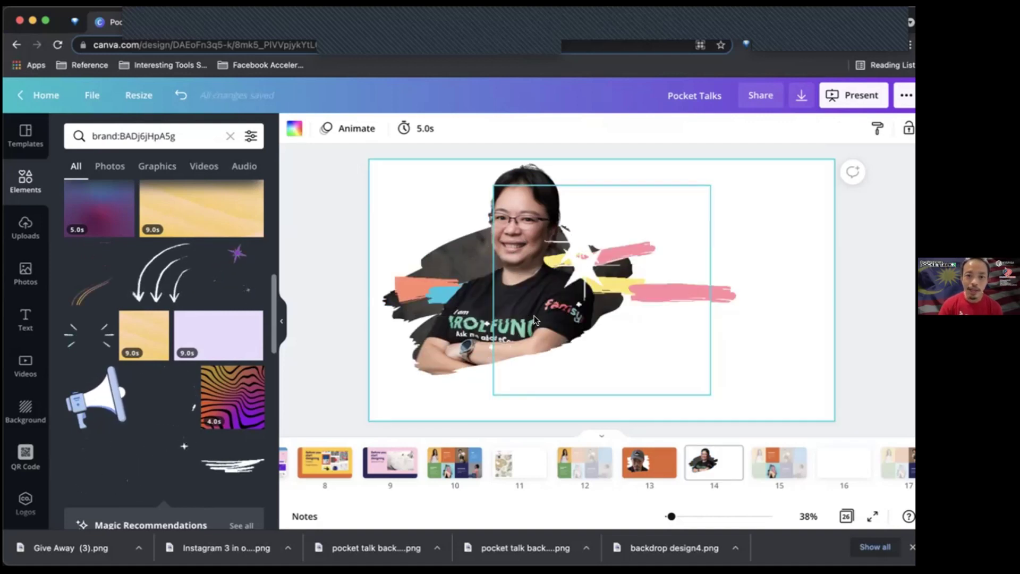
click(536, 314)
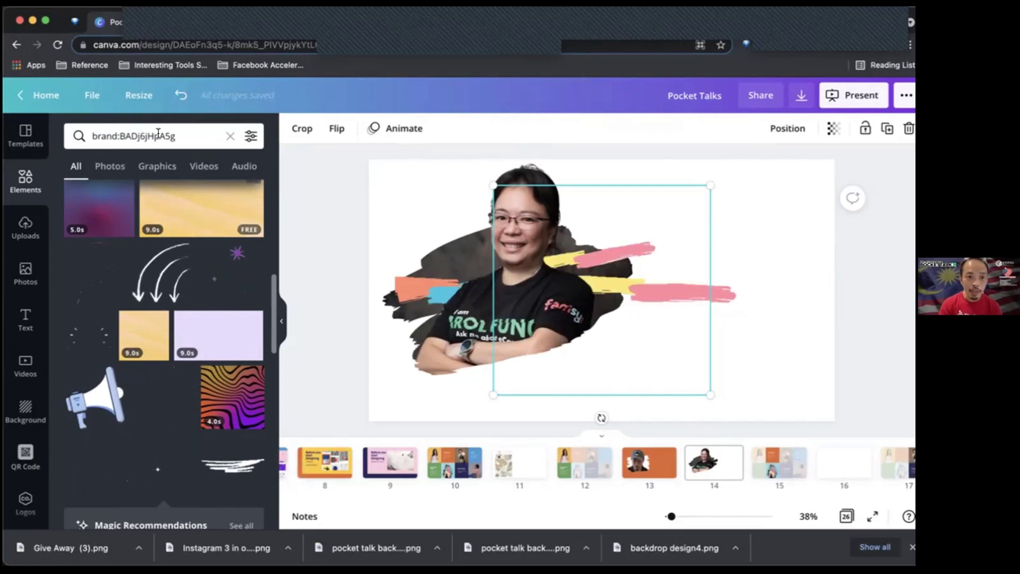
Step: Search the elements for "wau" and open the details of the Malaysian kite clip art
key(super+a)
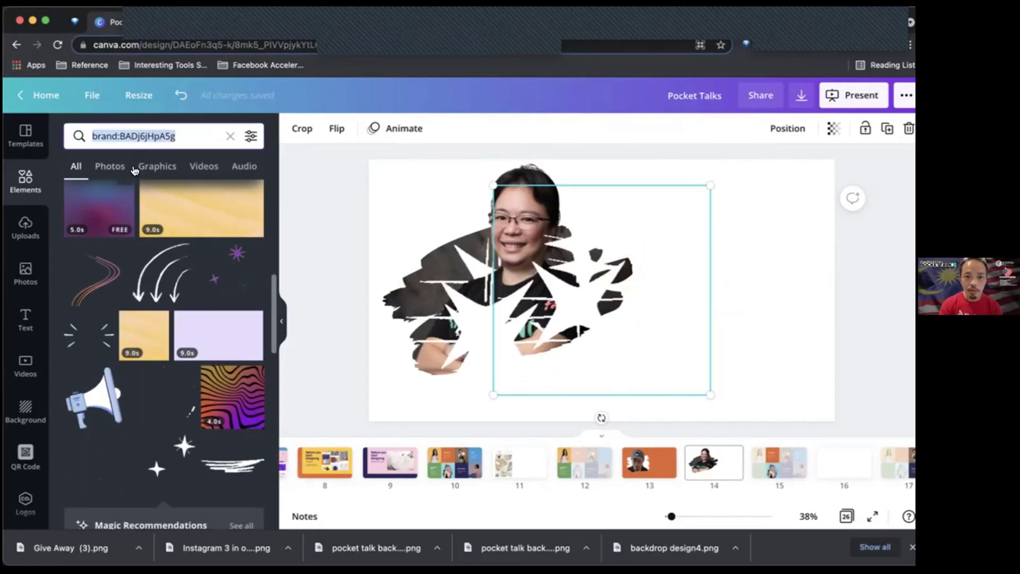
scroll(203, 287, up, 5)
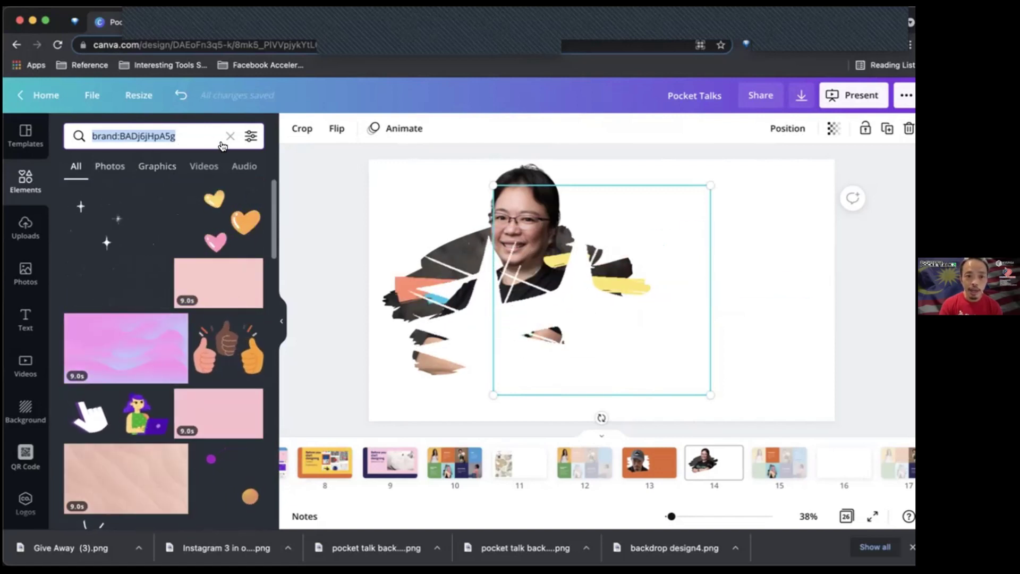
key(BackSpace)
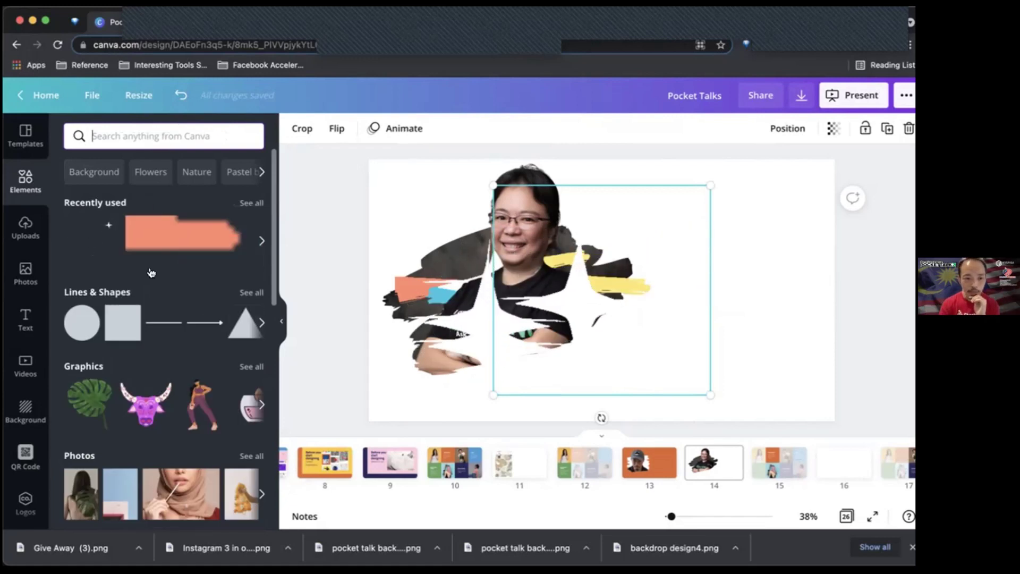
scroll(145, 352, down, 5)
scroll(145, 352, up, 5)
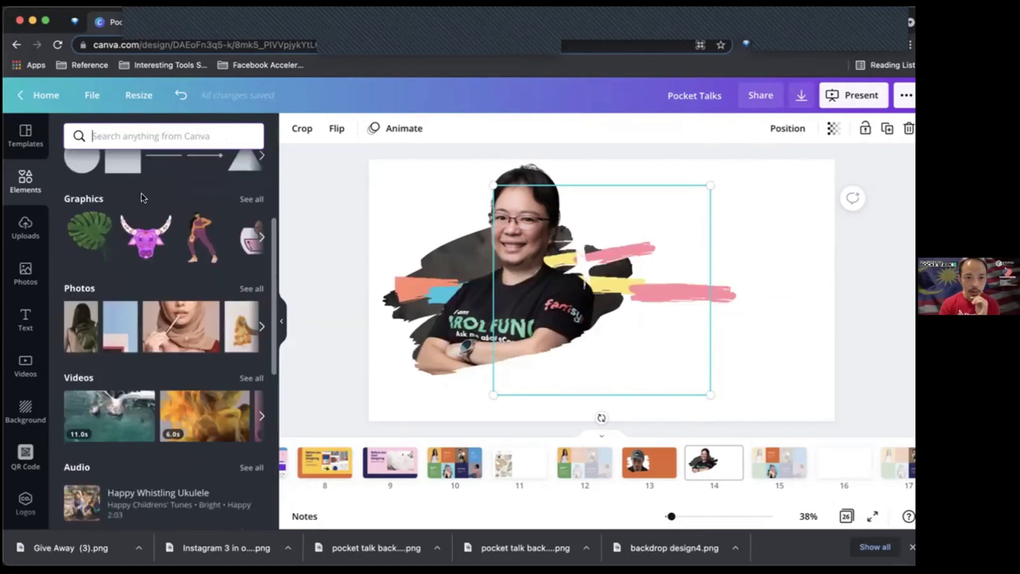
click(135, 135)
text(wau)
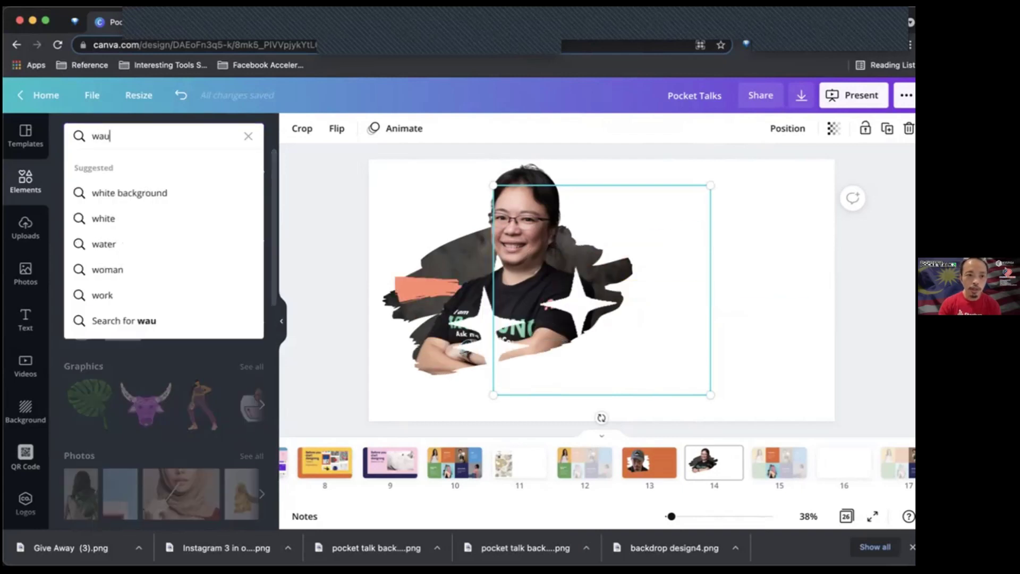
key(Return)
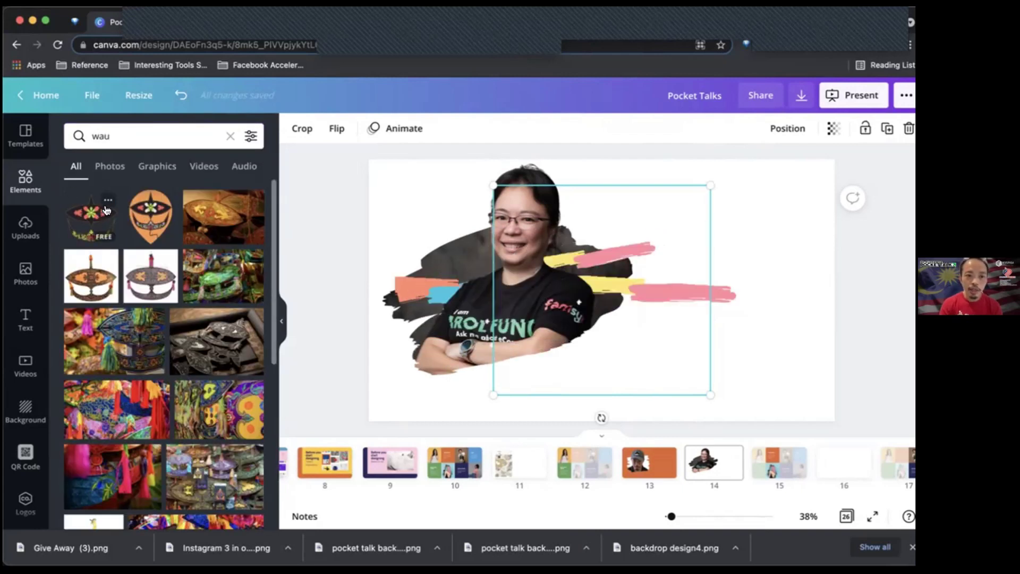
click(107, 201)
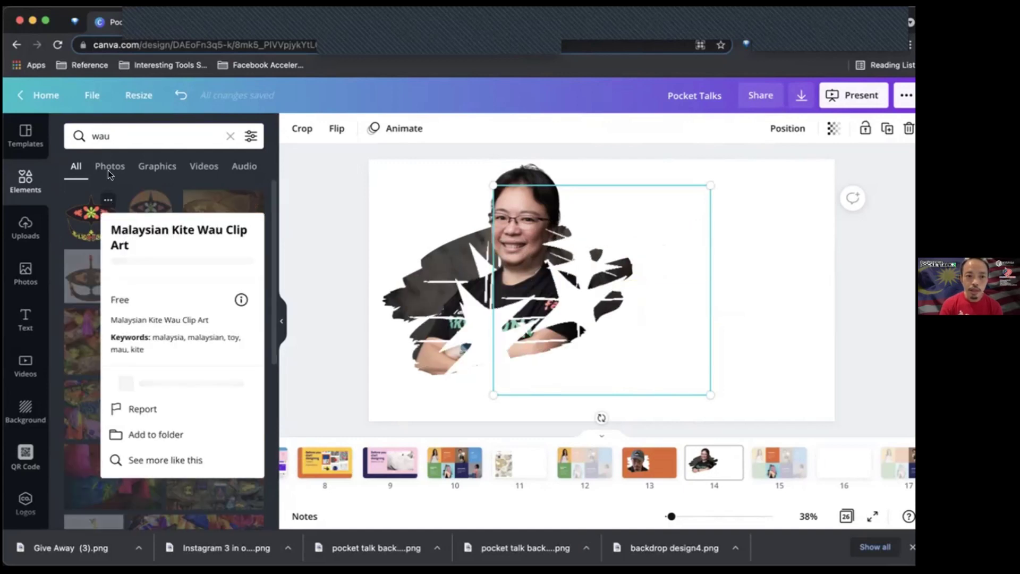
Step: Search the elements for "merdeka malaysia"
click(117, 136)
double_click(117, 136)
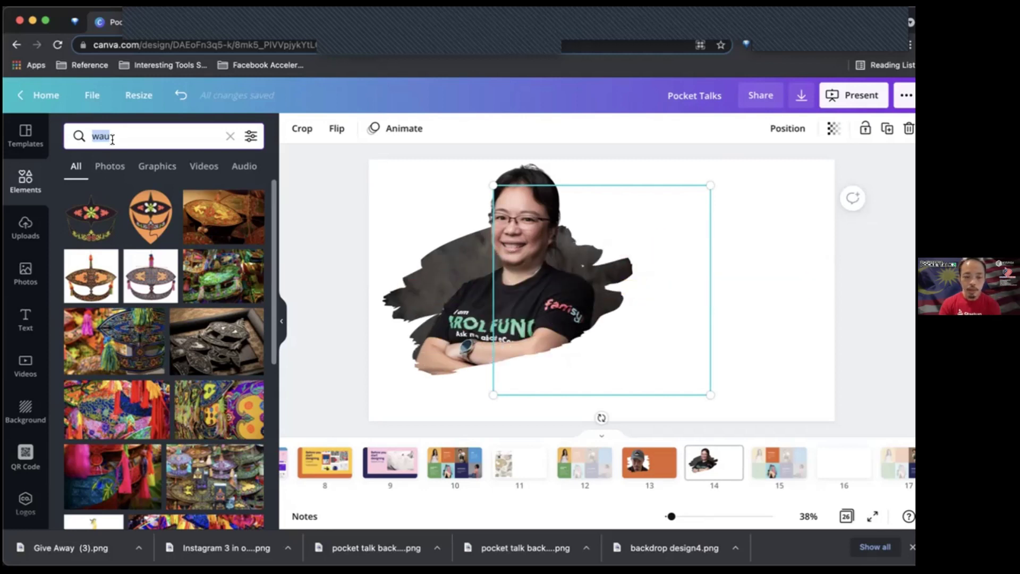
text(merdeka)
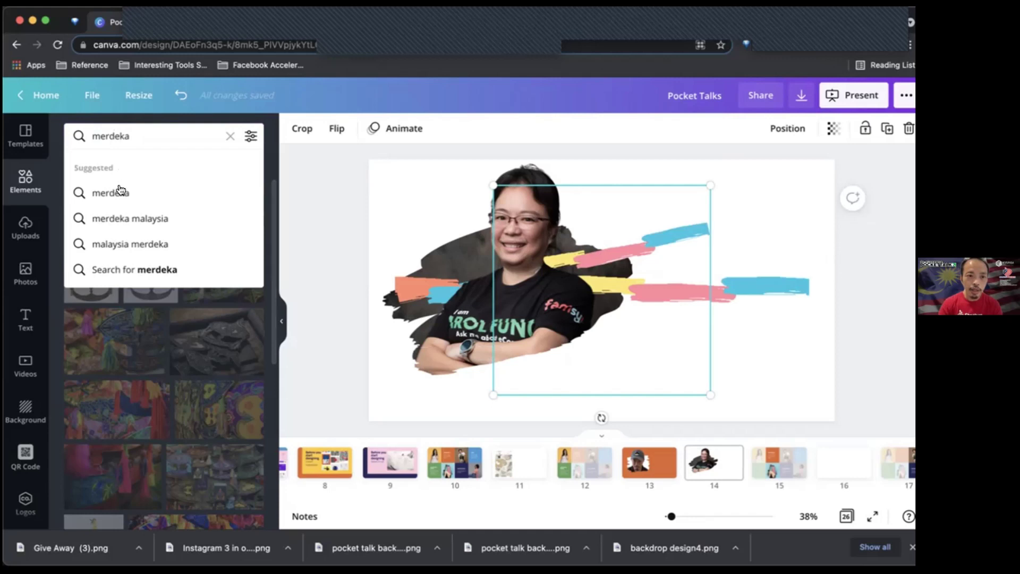
click(121, 218)
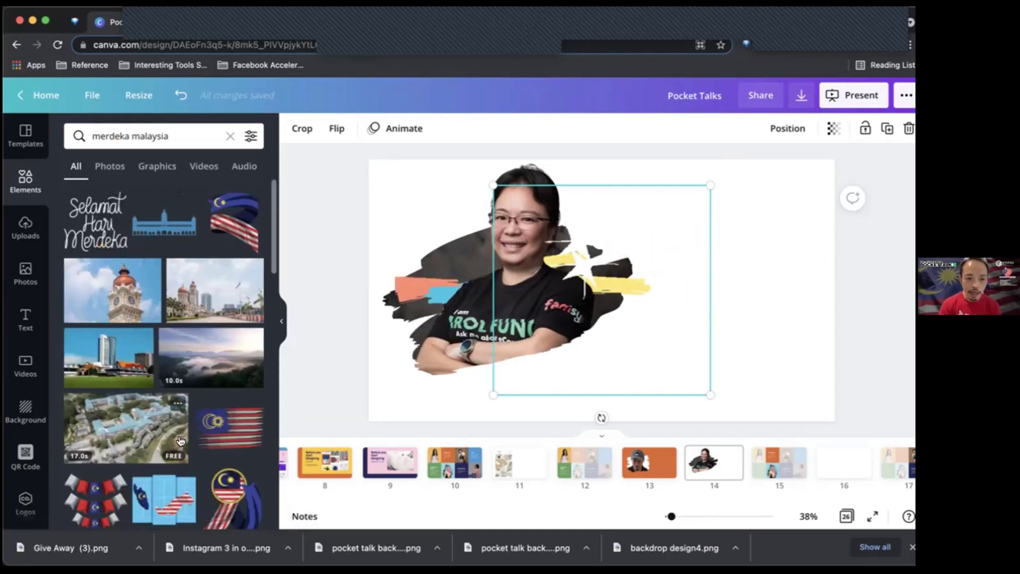
Step: Add the scribbled Malaysia flag graphic and place it in the page's upper-right area beside the portrait
scroll(212, 371, down, 2)
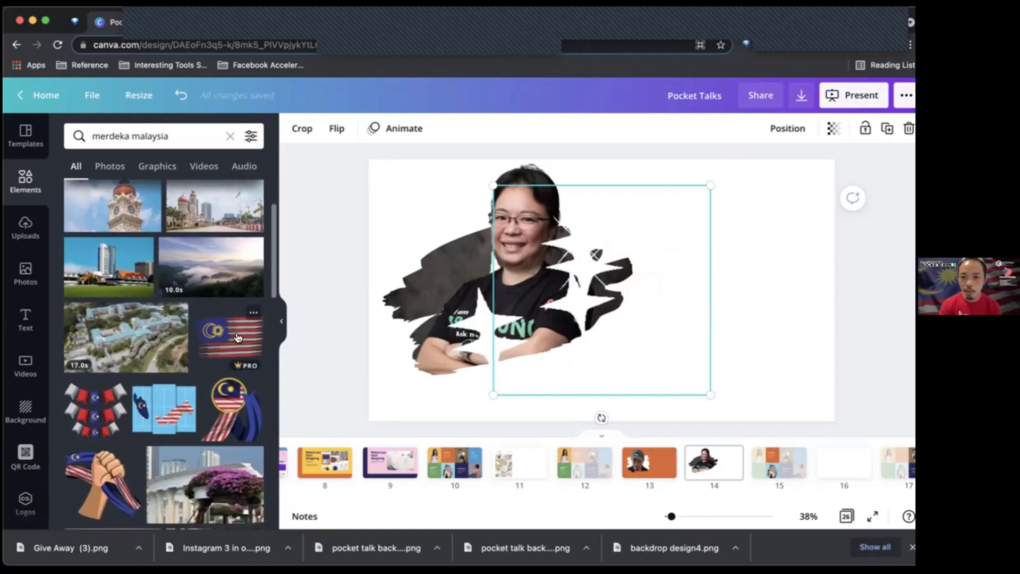
click(224, 349)
drag(636, 265, 755, 209)
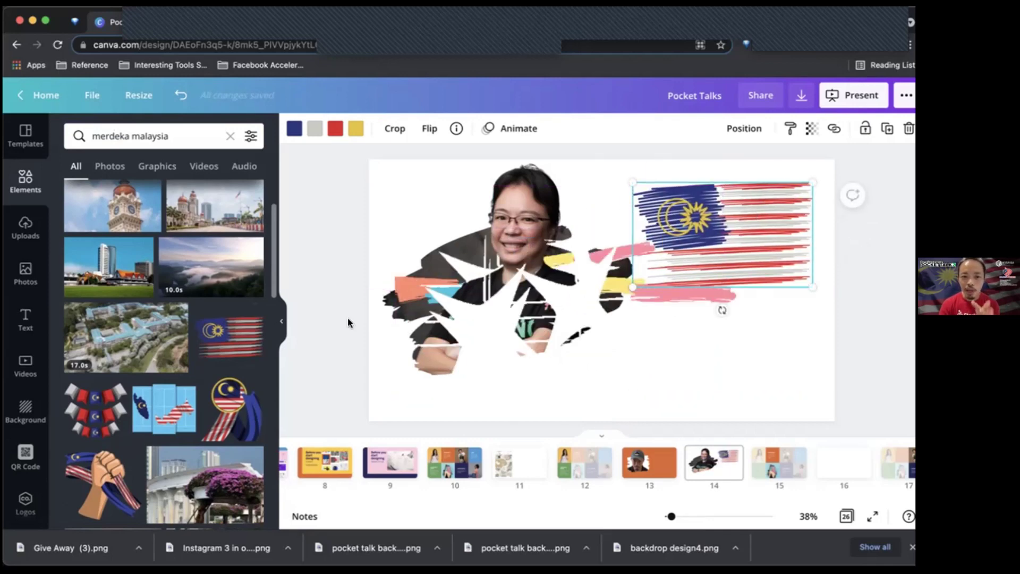
Step: Show all elements by the creator of the scribbled Malaysia flag graphic and browse through them
click(252, 311)
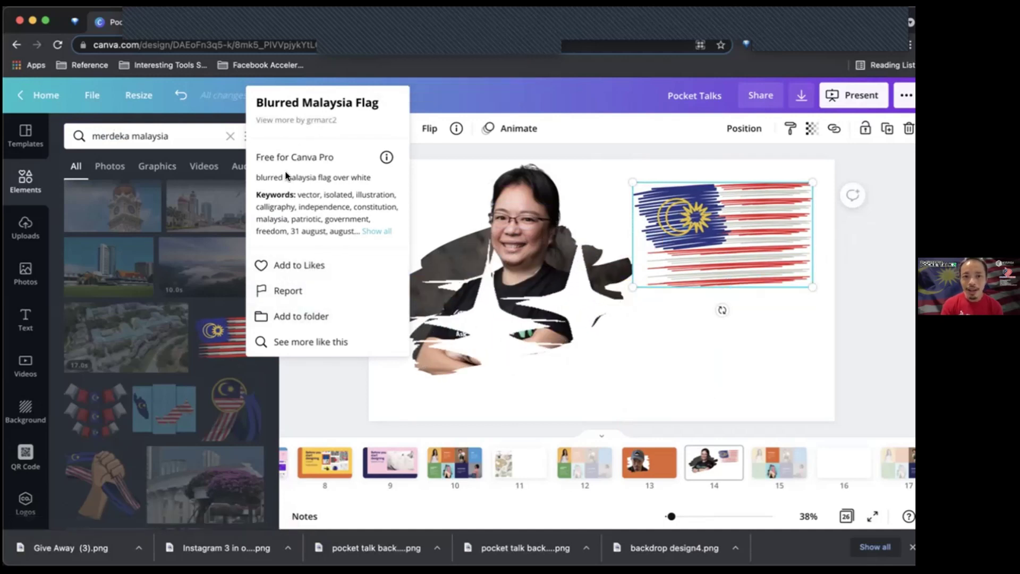
click(301, 120)
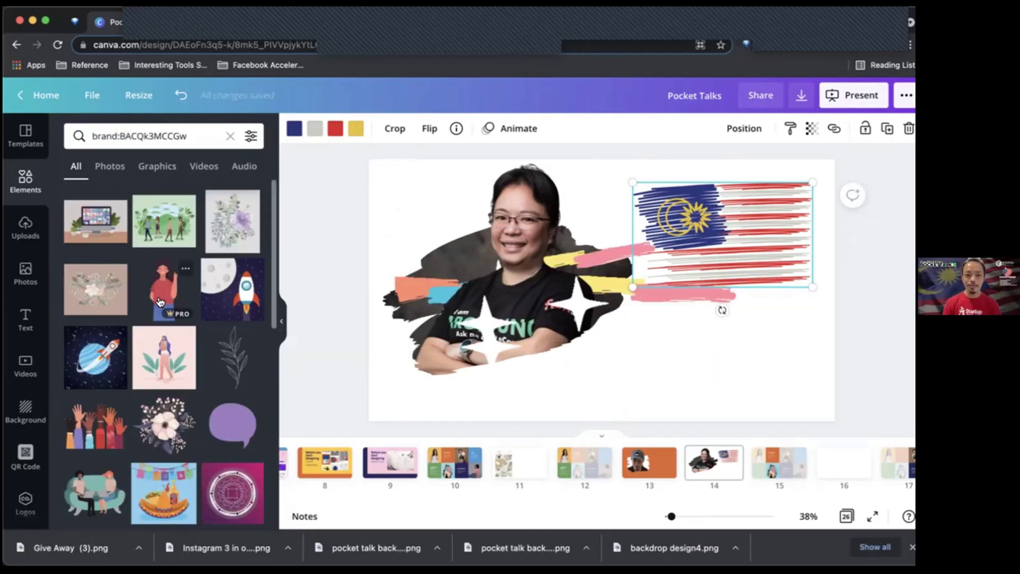
scroll(148, 403, down, 15)
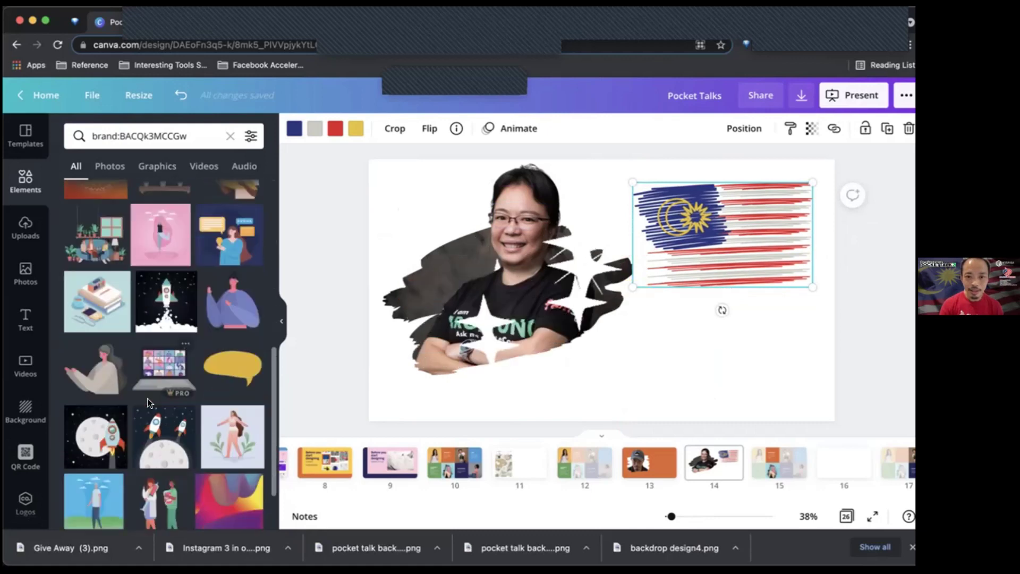
scroll(157, 391, down, 10)
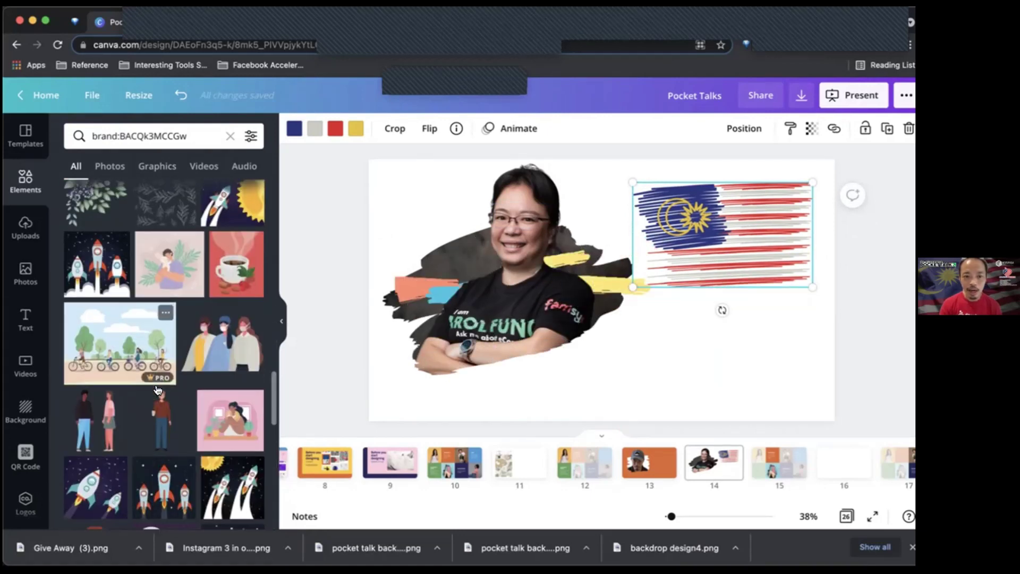
scroll(157, 390, down, 10)
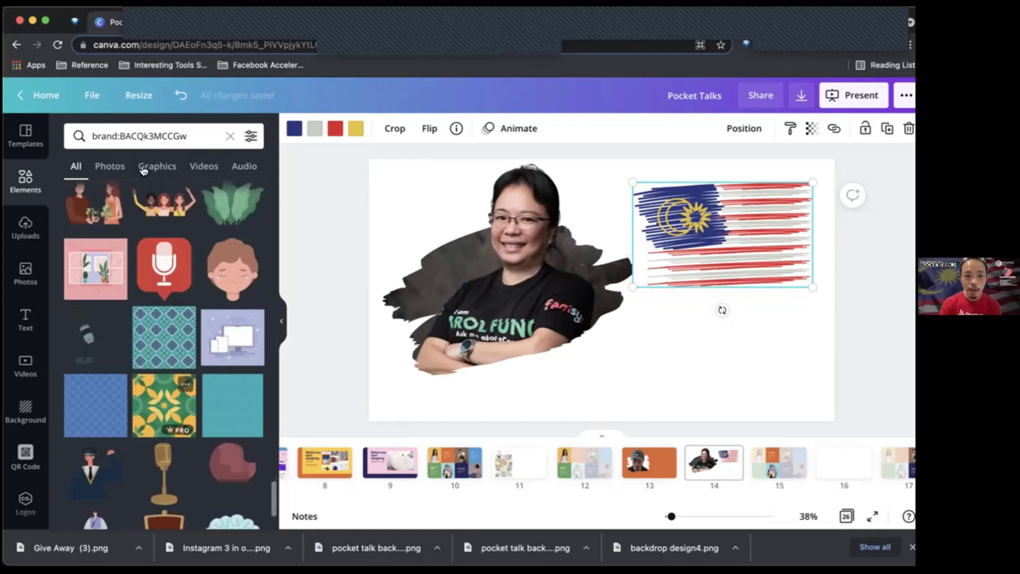
Step: Narrow the creator's element search by adding "+ malaysia" to the brand code
click(190, 131)
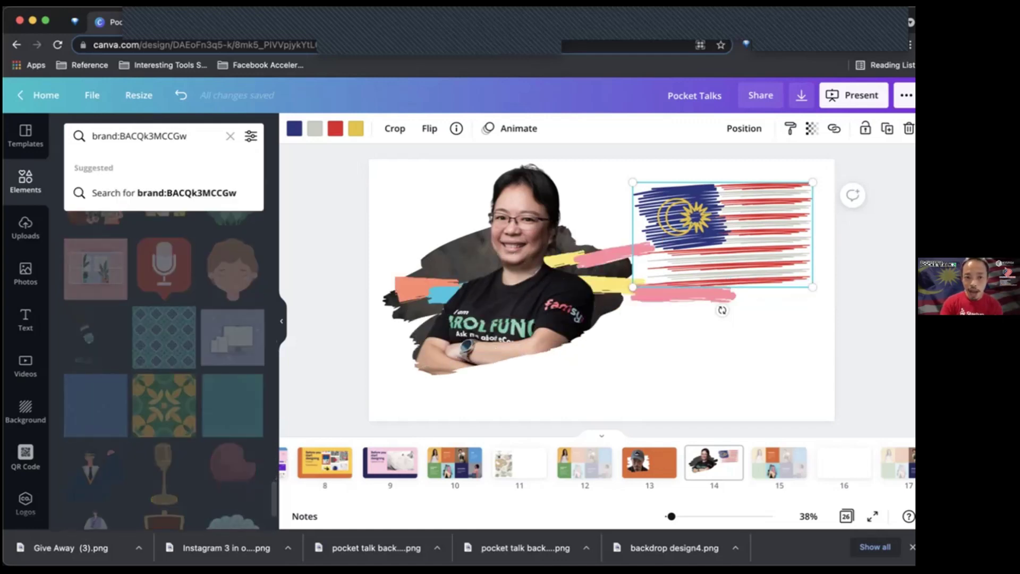
text(+ m)
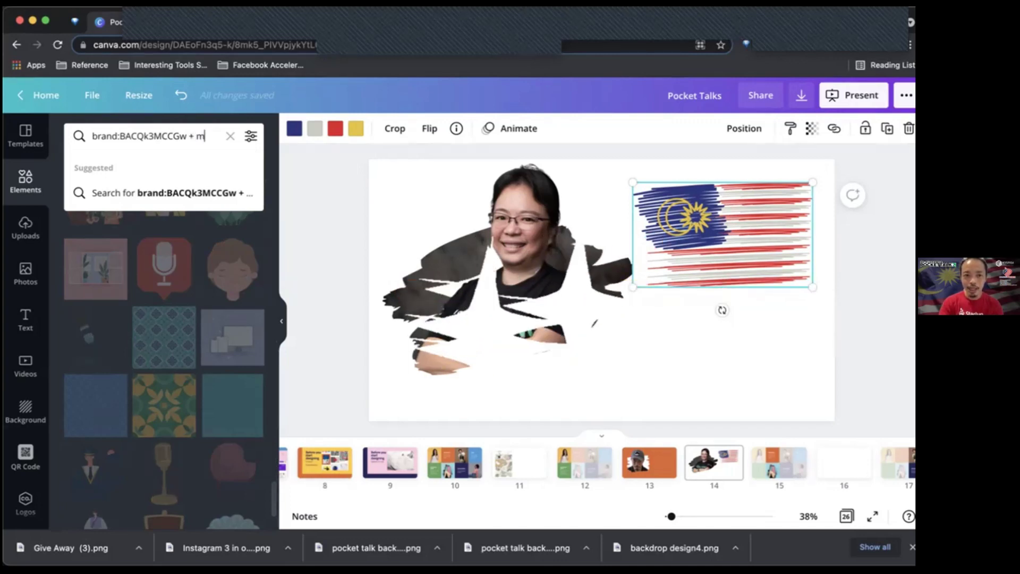
text(alaysia)
key(Return)
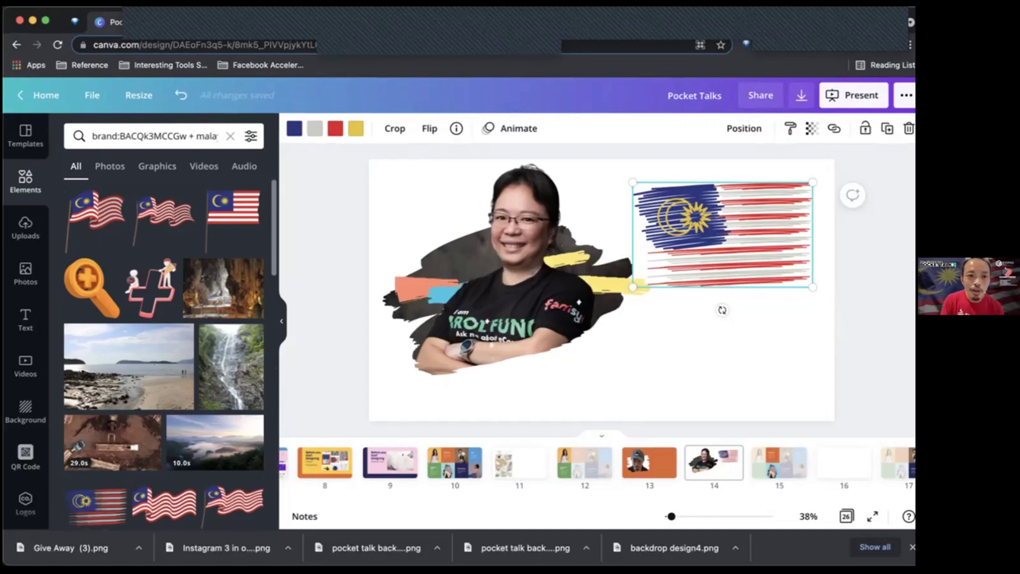
Step: Extend the creator's Malaysia search with "+ flag" and look through the results
click(194, 138)
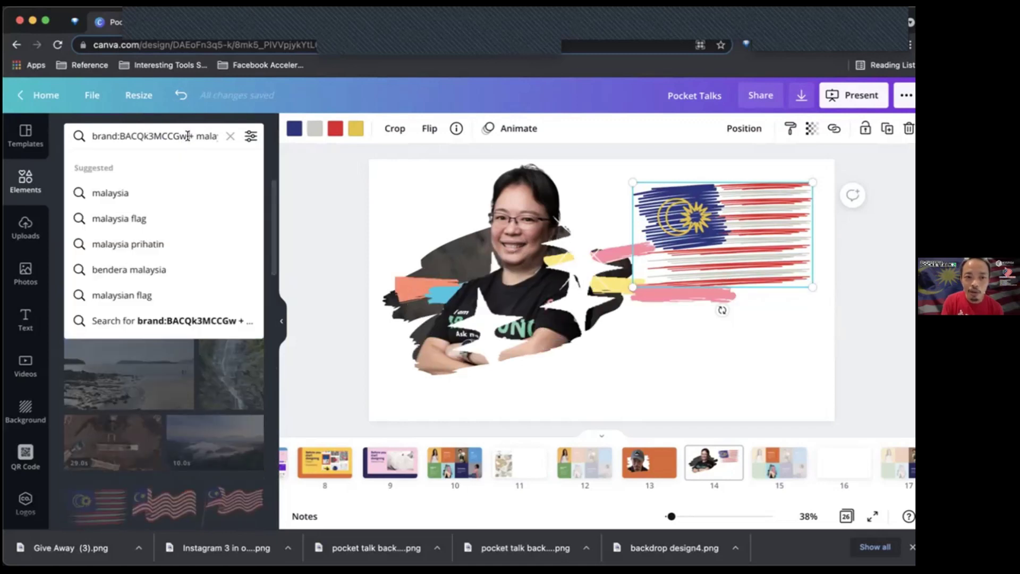
text(ysia)
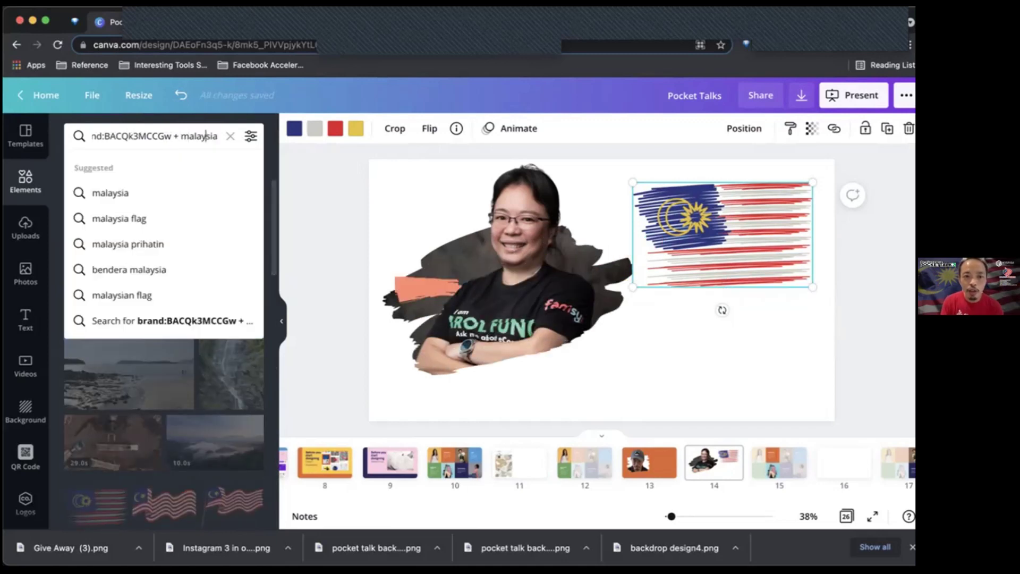
text( +)
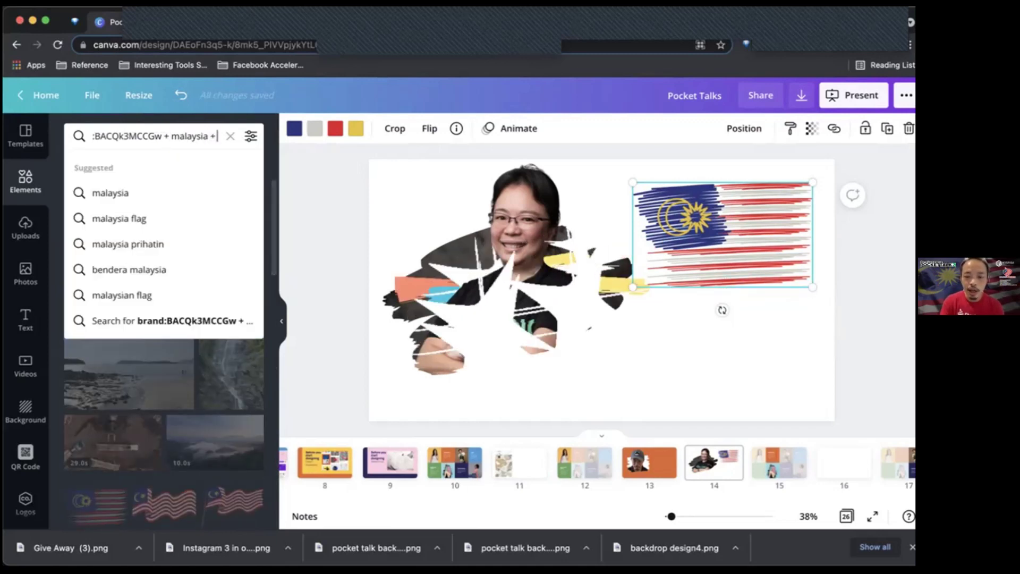
text( flag)
key(Return)
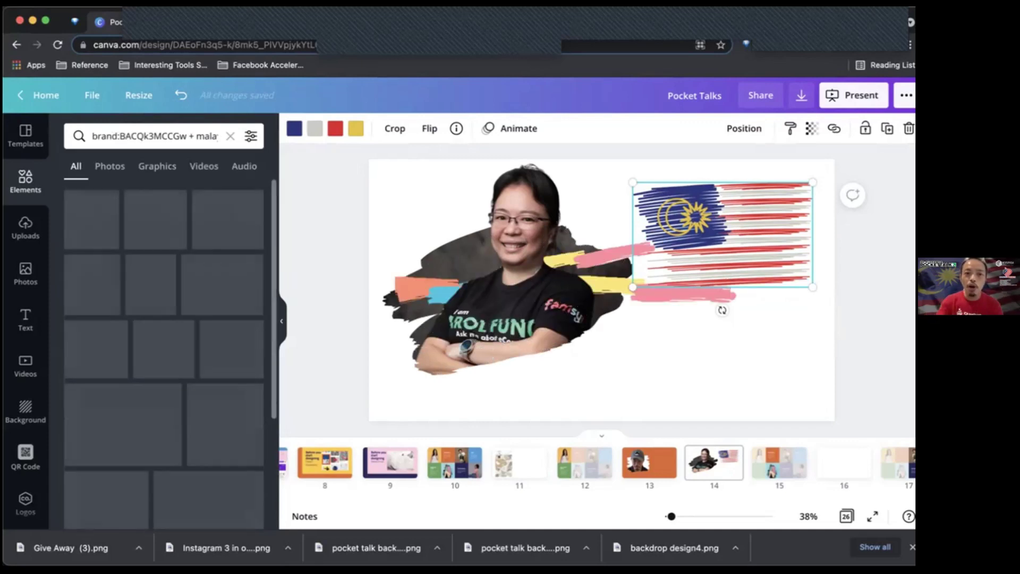
scroll(142, 393, down, 5)
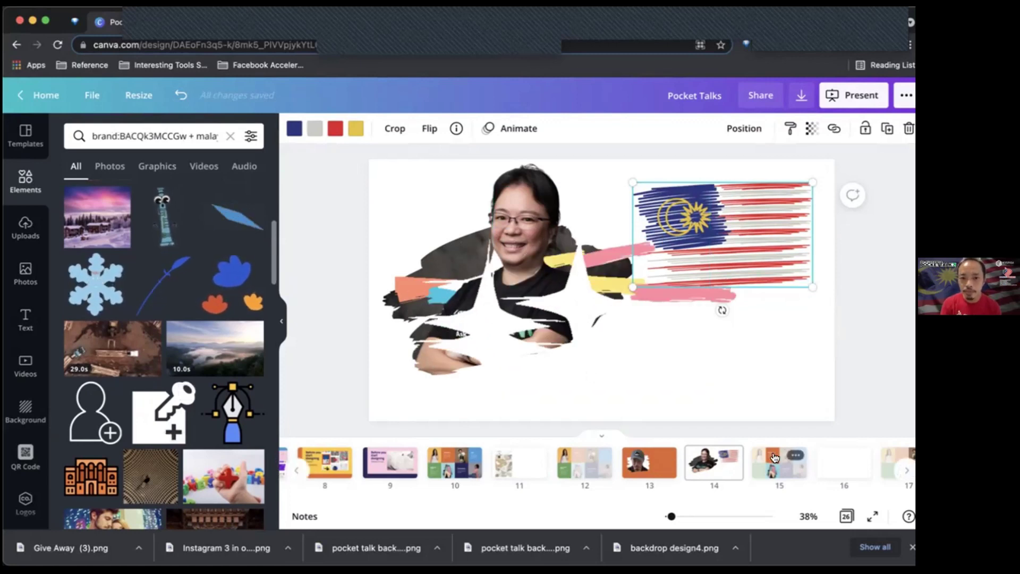
Step: Collapse the elements list and open page 15 of the Pocket Talks presentation
click(281, 320)
click(535, 458)
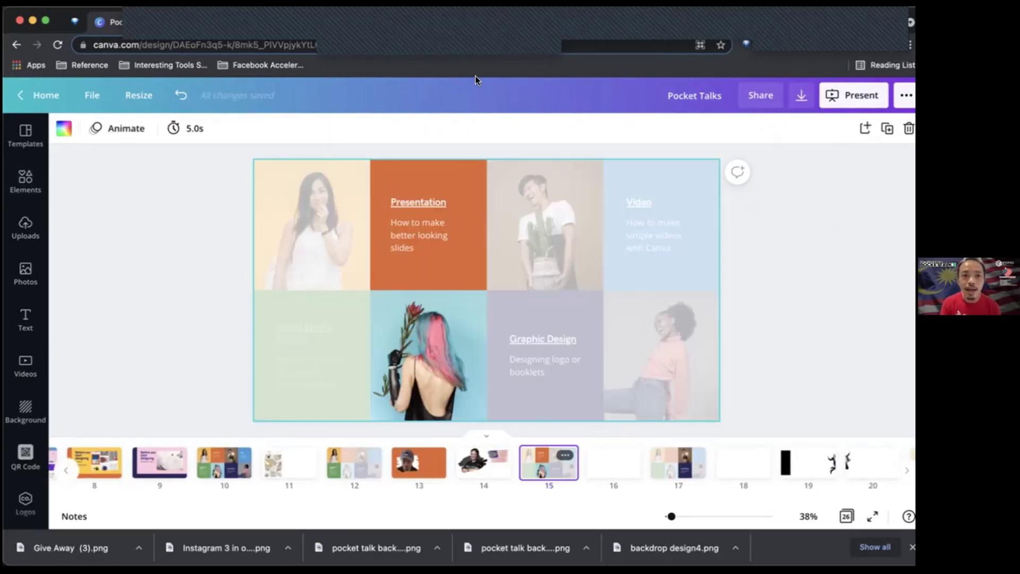
click(728, 26)
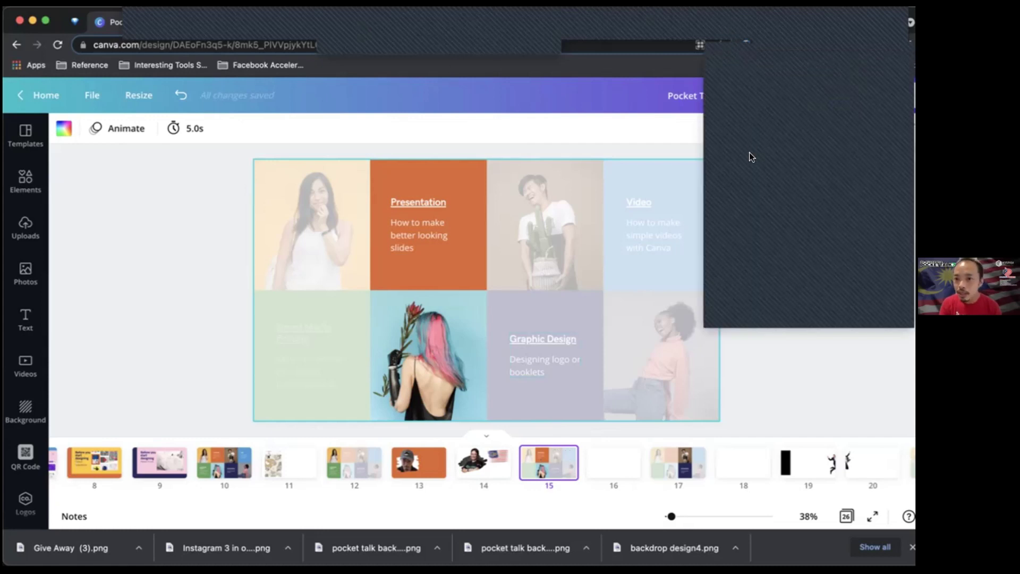
click(474, 39)
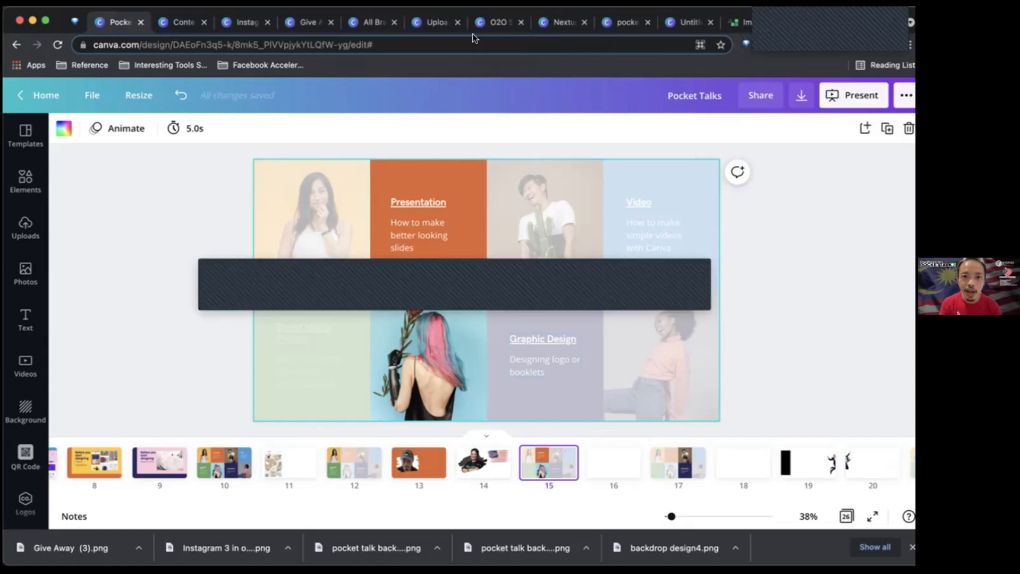
Step: Look through the open Canva designs up to the "A Single's Pitch Deck" video presentation and return to its full template list
click(427, 23)
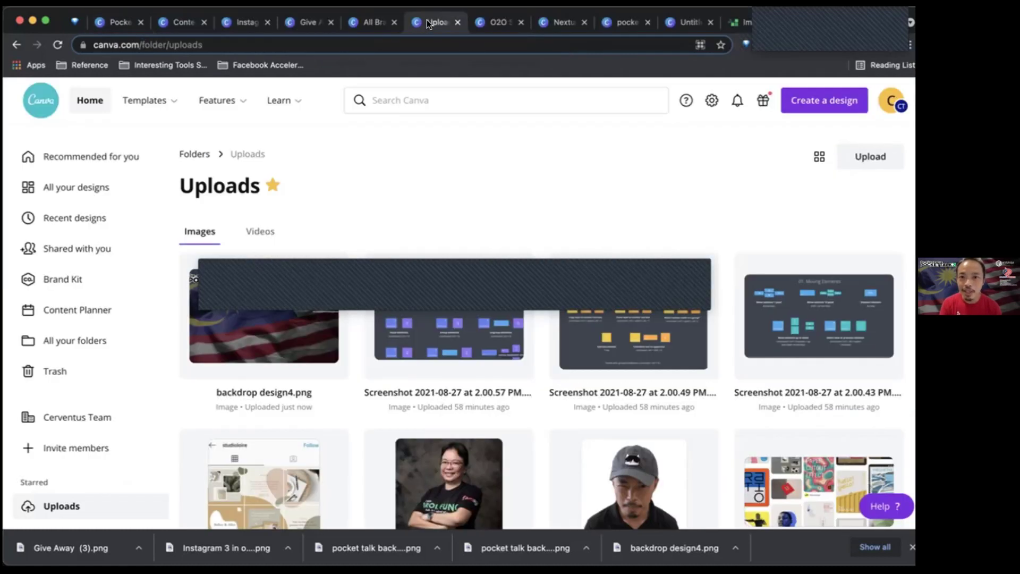
click(493, 23)
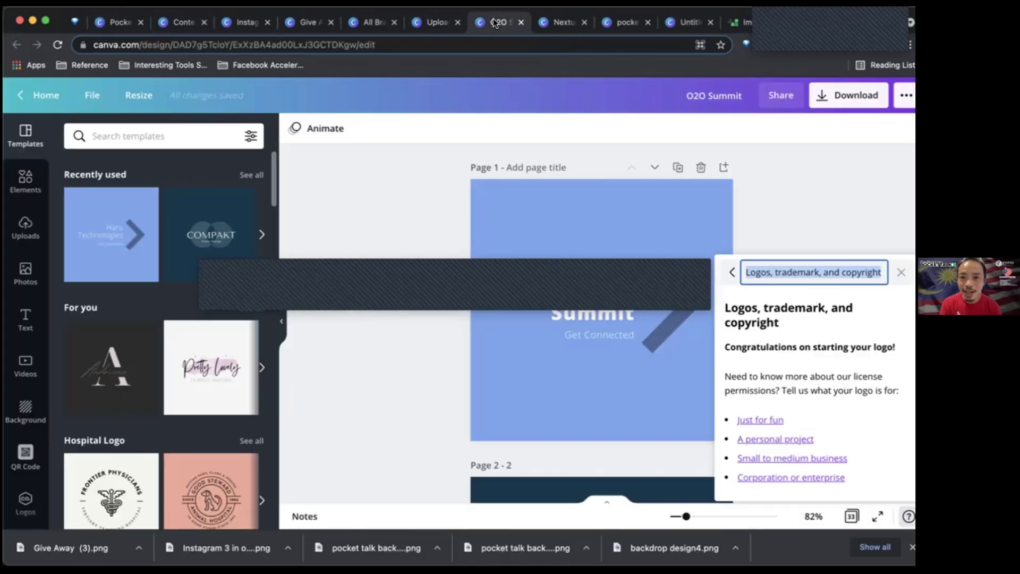
click(559, 23)
click(298, 24)
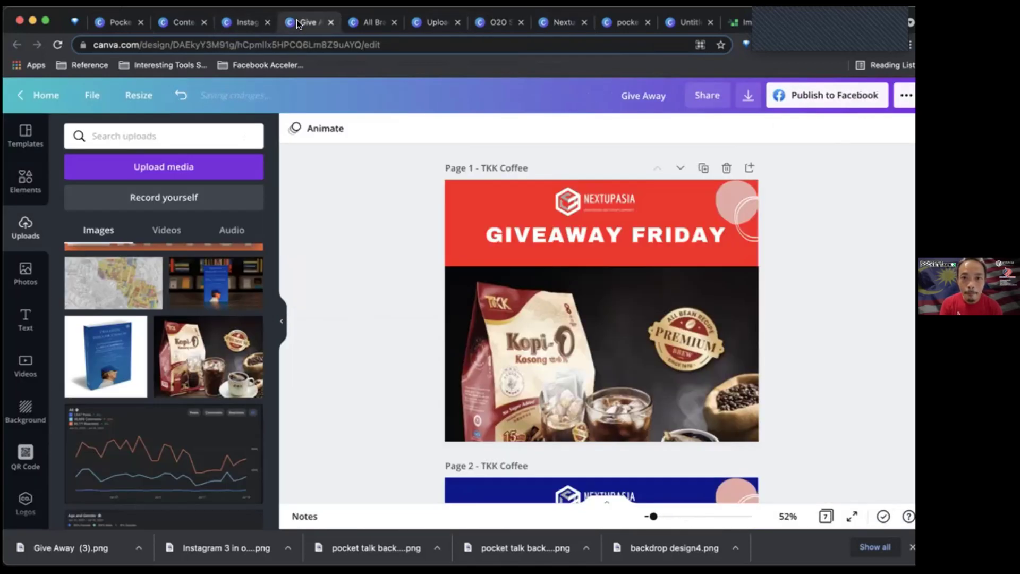
key(ctrl+Tab)
key(ctrl+Tab)
key(ctrl+Tab)
key(ctrl+Tab)
key(ctrl+Tab)
key(ctrl+Tab)
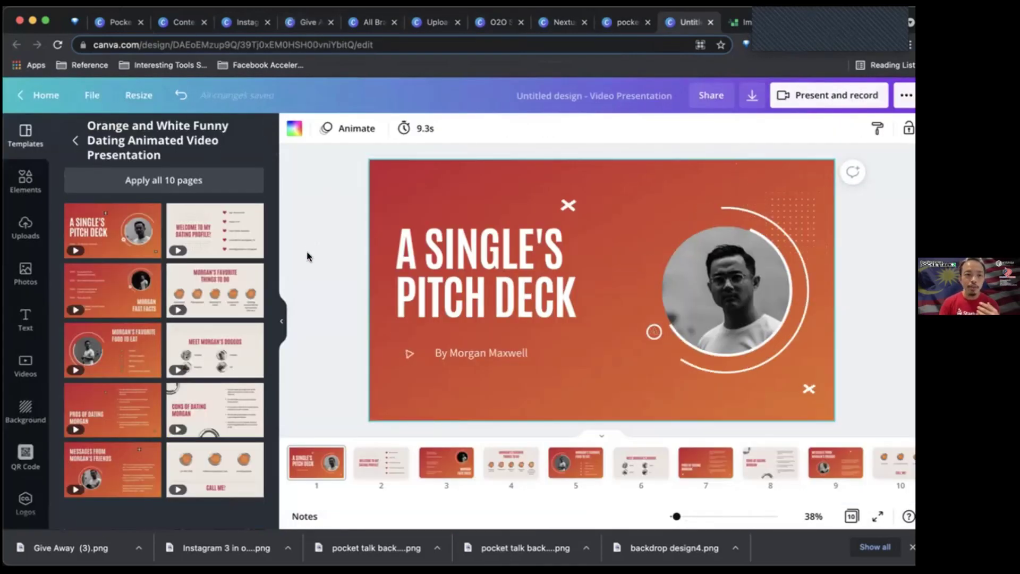
click(69, 140)
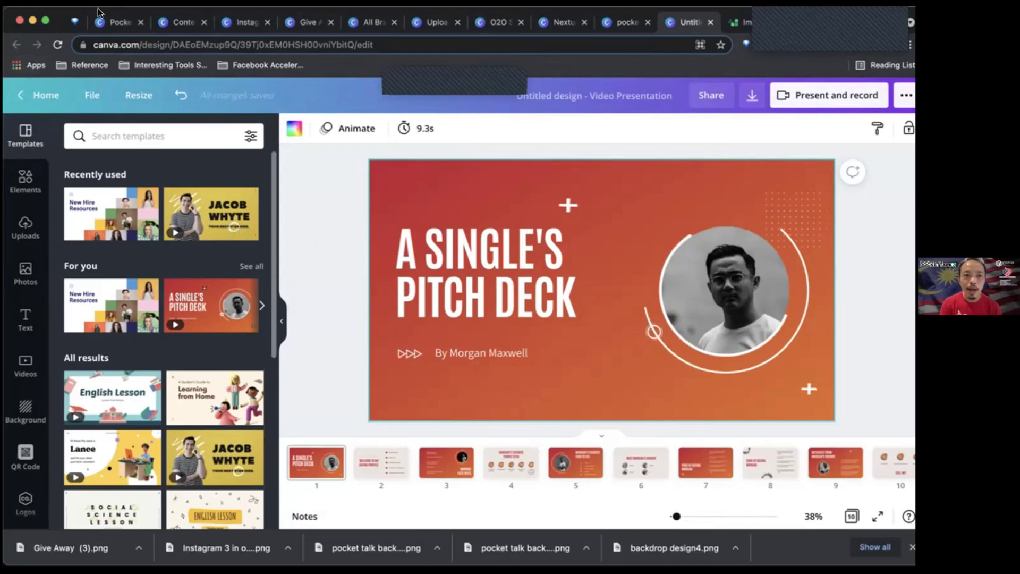
Step: Create a blank Presentation design from the Presentations category on the Canva home page and browse its templates
click(156, 23)
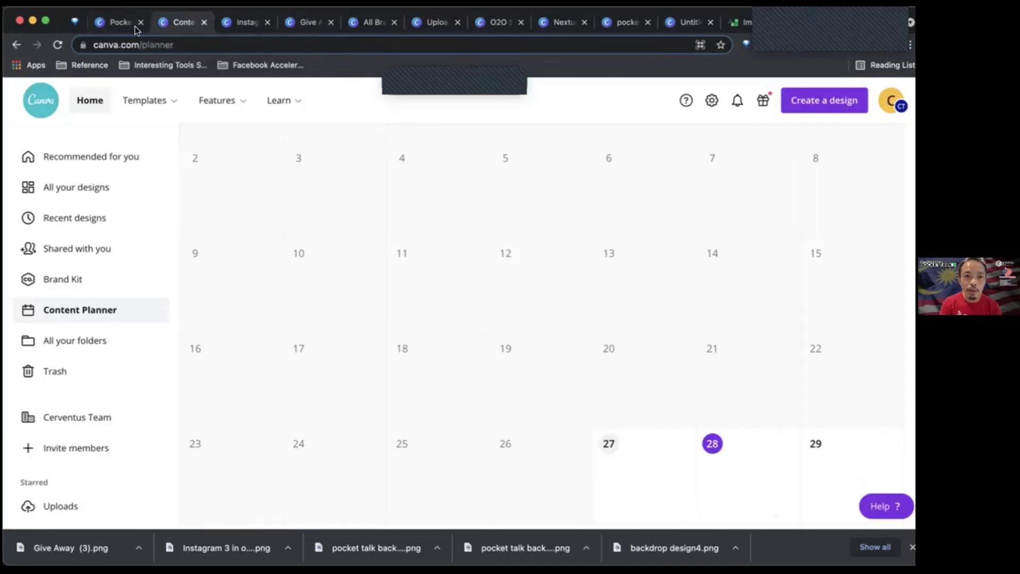
click(84, 106)
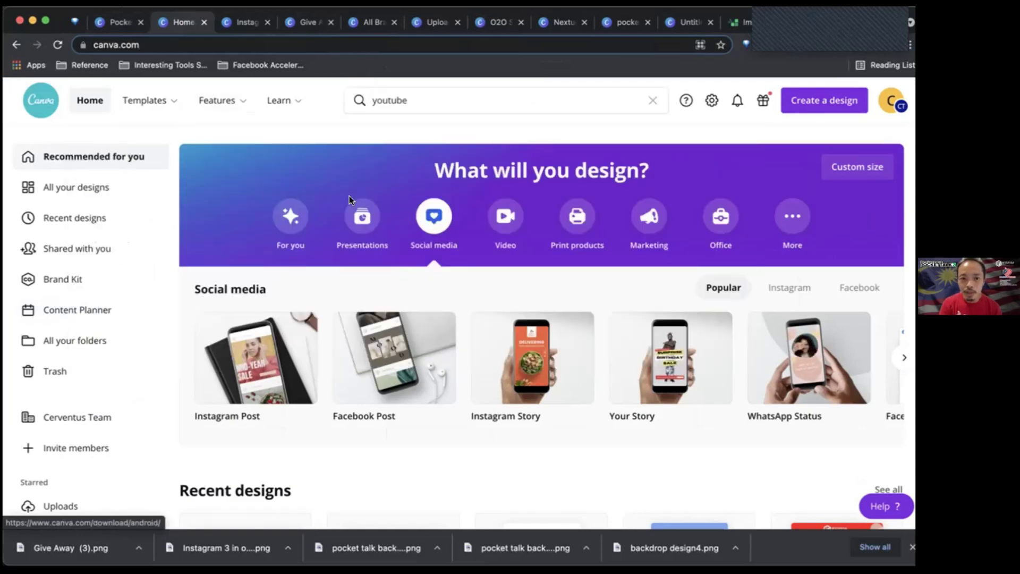
click(371, 217)
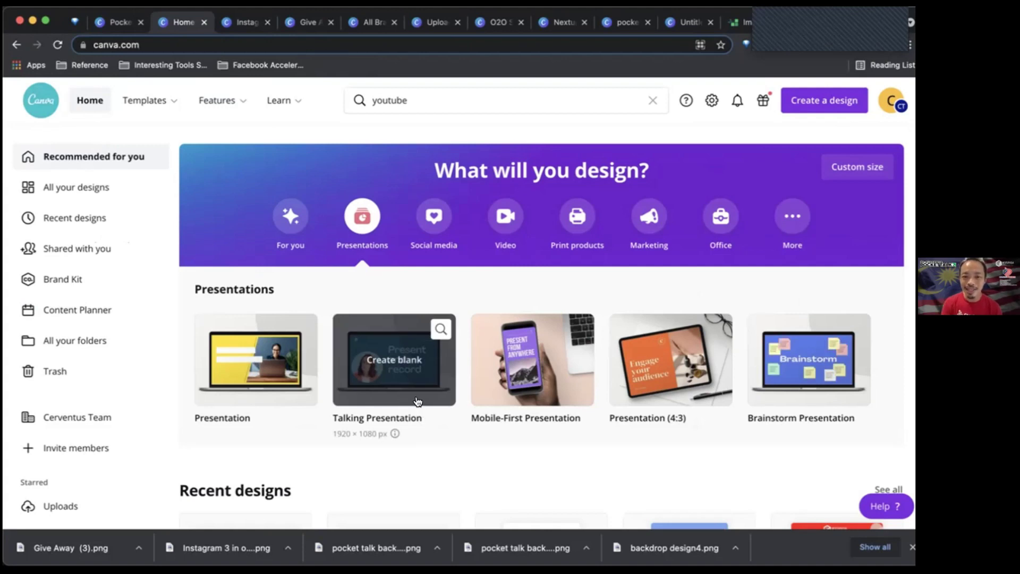
click(263, 371)
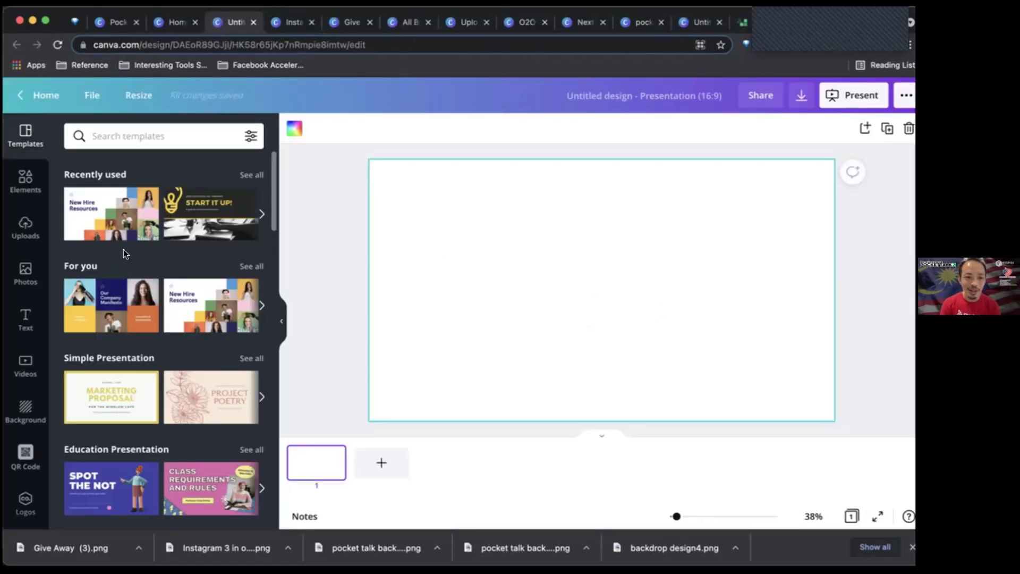
scroll(128, 364, down, 10)
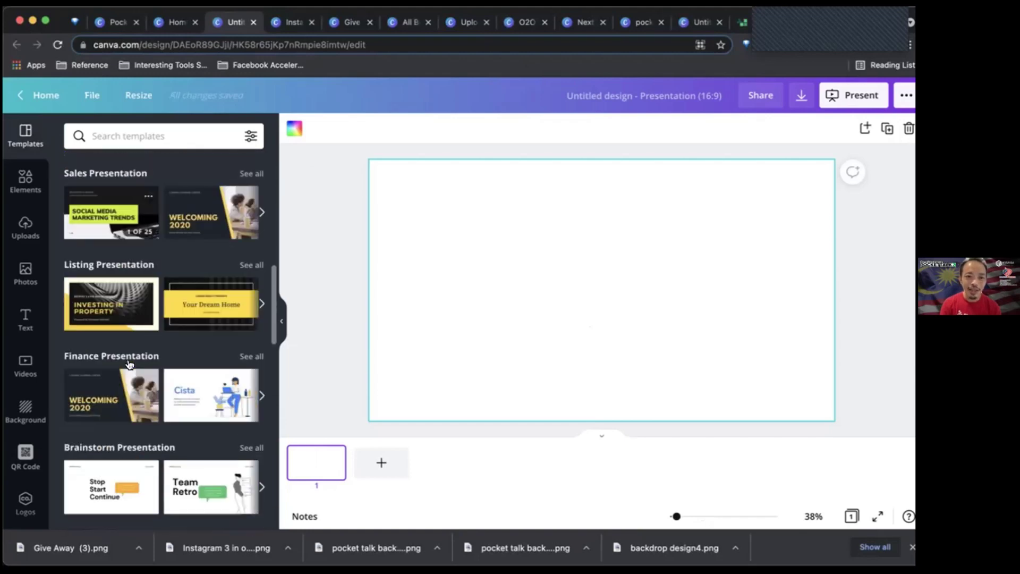
scroll(128, 364, up, 10)
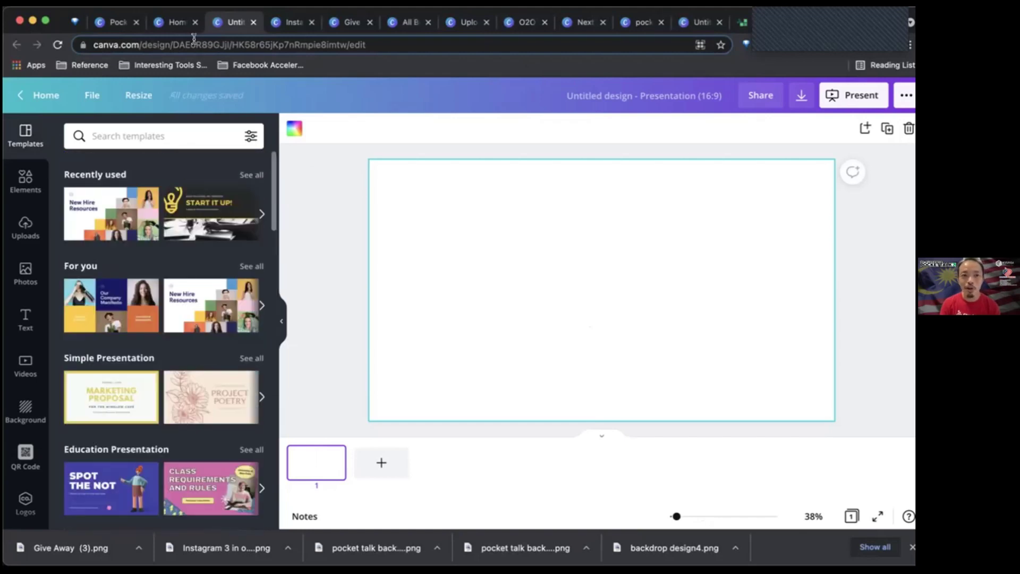
Step: Create a blank Talking Presentation from the Canva home page and close the new design
click(171, 22)
click(391, 393)
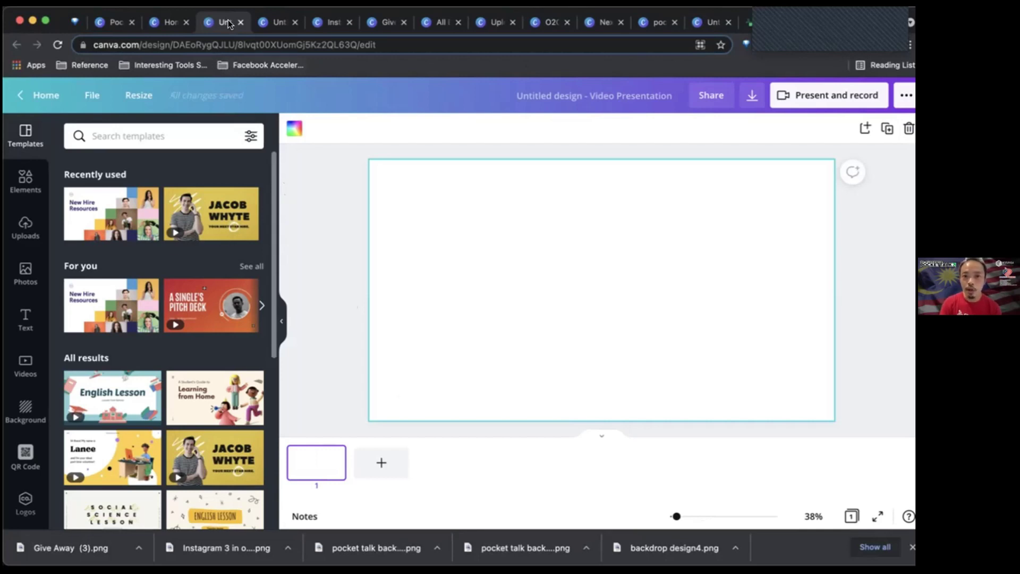
click(242, 23)
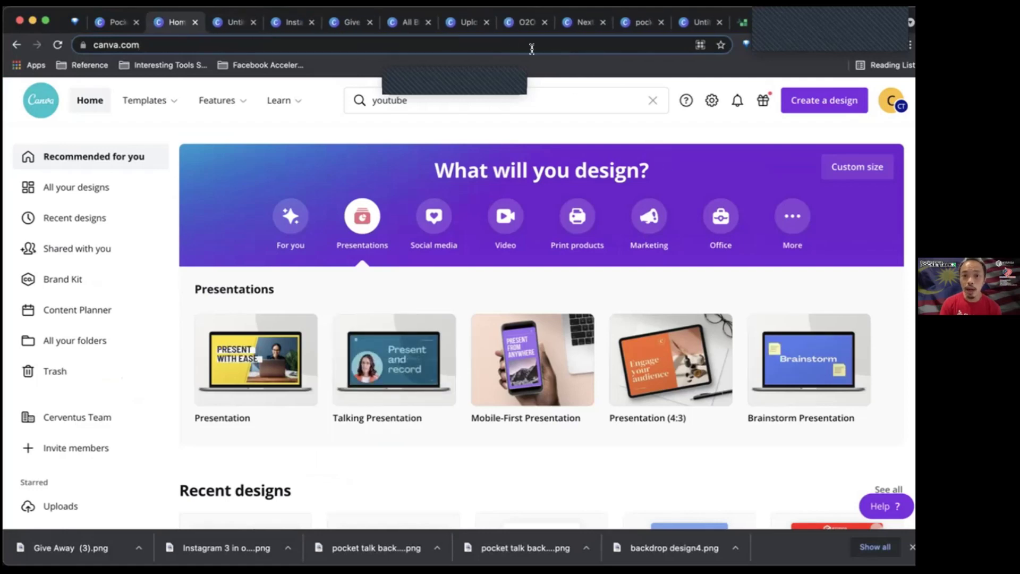
Step: Switch to the "A Single's Pitch Deck" video presentation, view its Present and record options, and select the title text
click(464, 25)
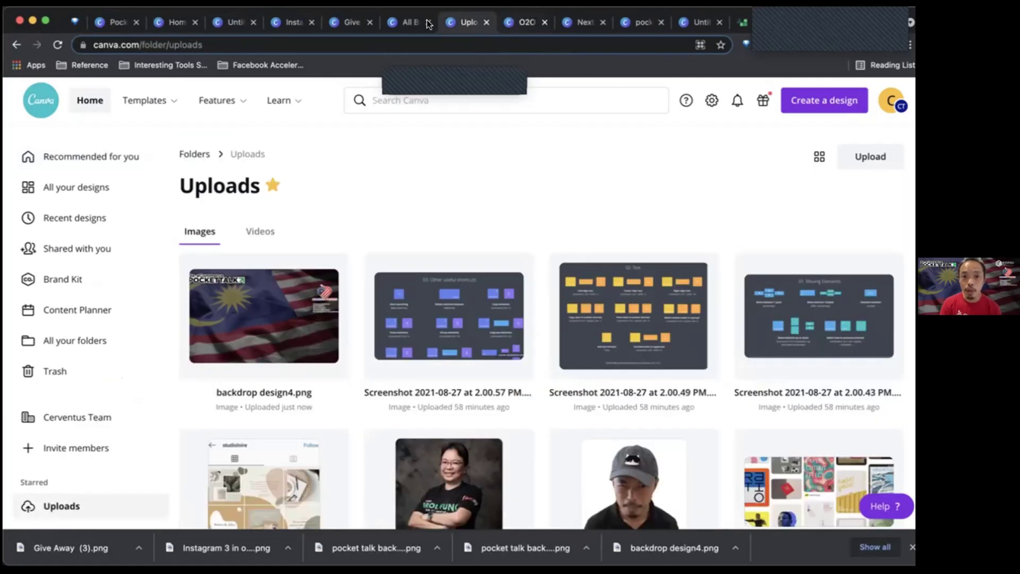
click(399, 21)
click(591, 22)
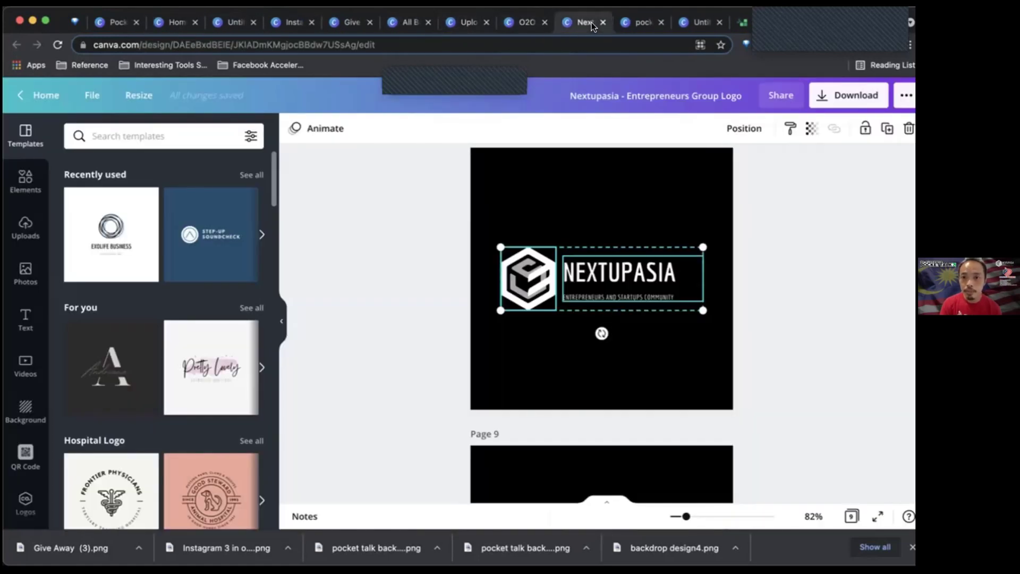
click(624, 24)
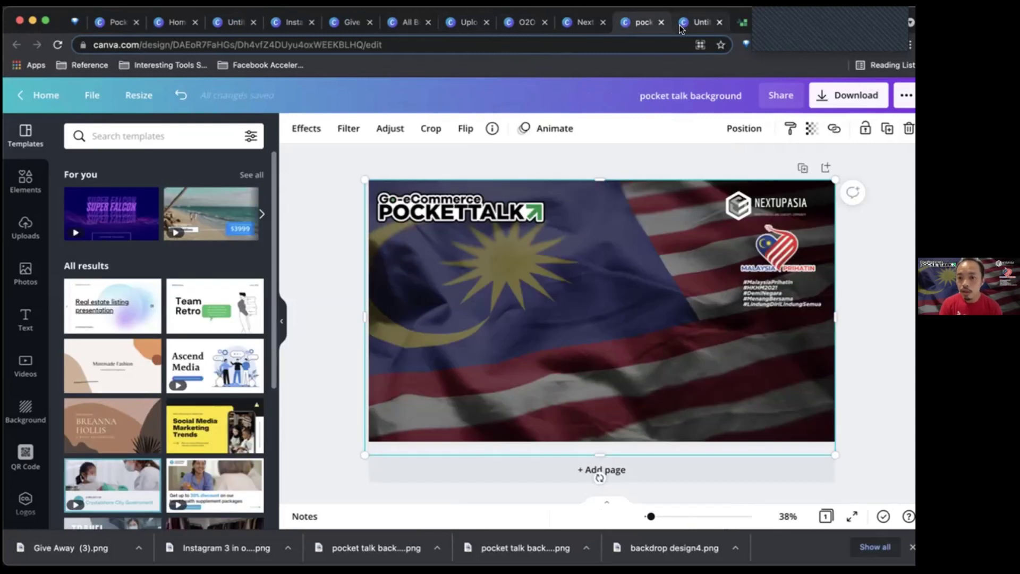
click(680, 29)
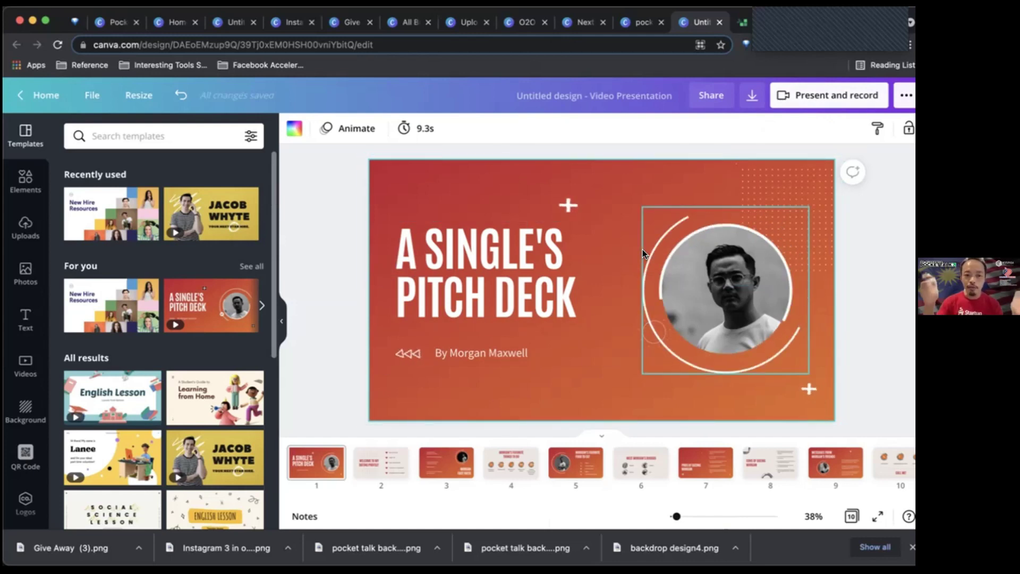
click(796, 95)
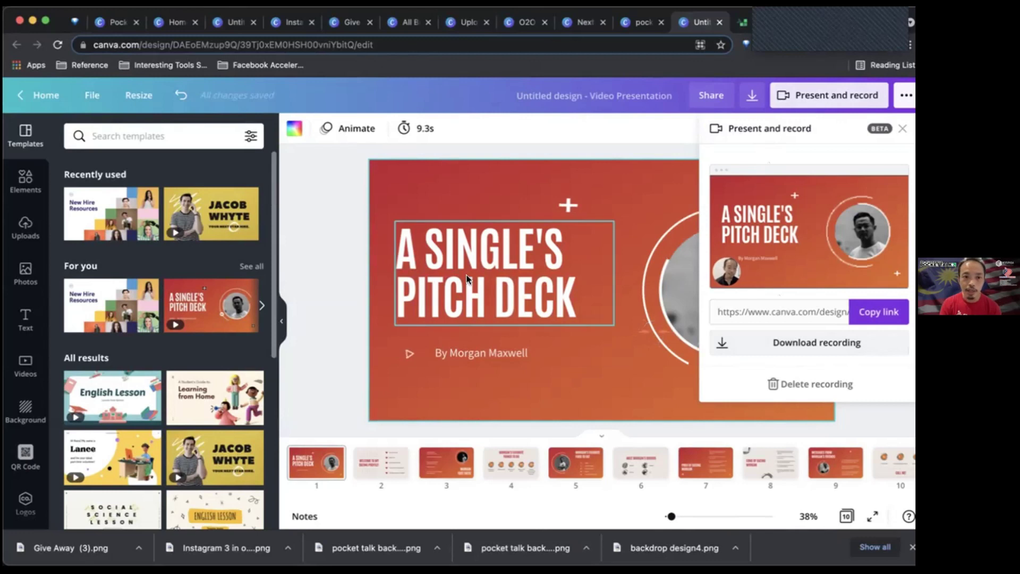
click(573, 244)
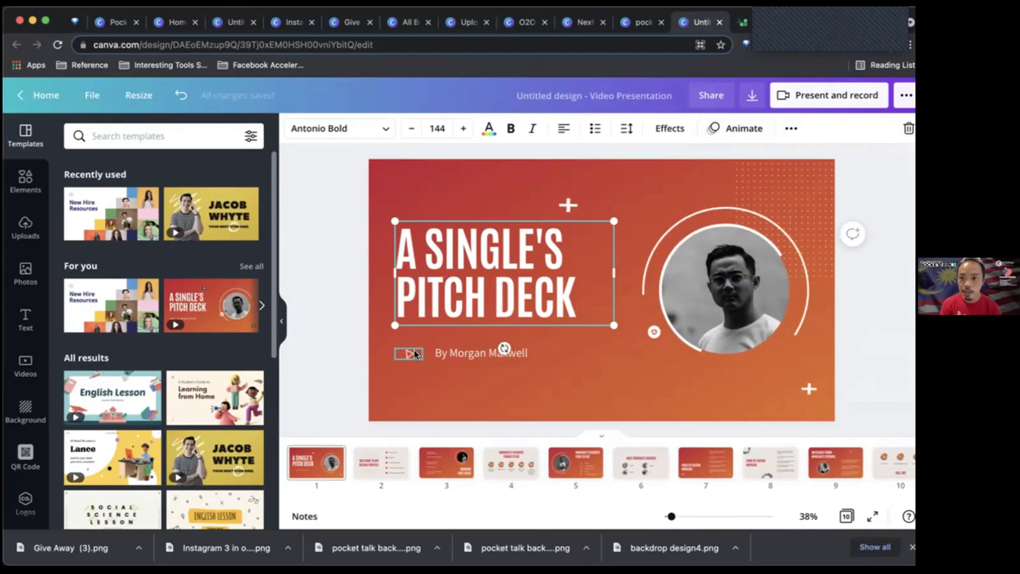
Step: Copy the share link of the pitch deck's saved recording, open the shared recording page and close it
click(806, 100)
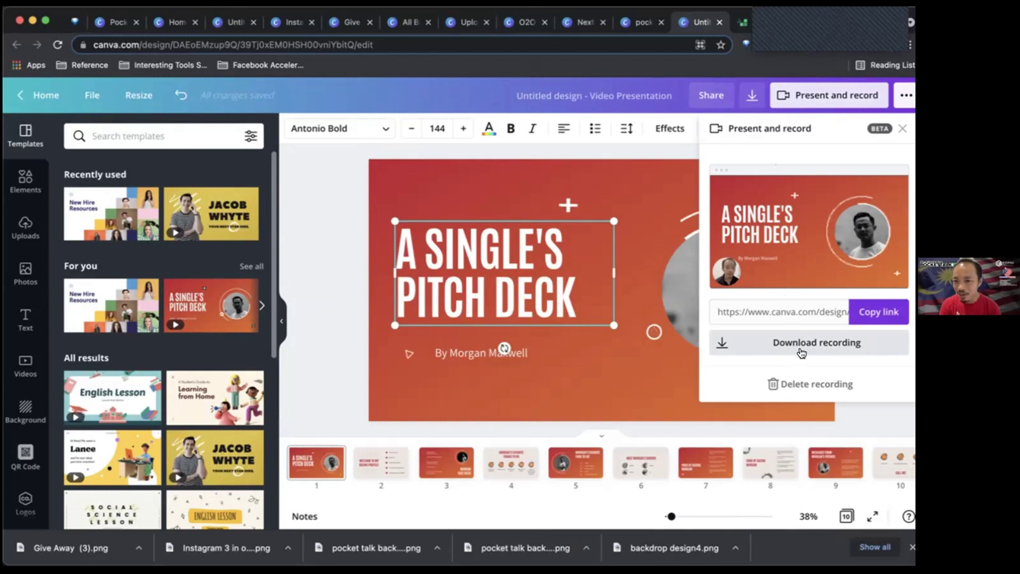
click(876, 310)
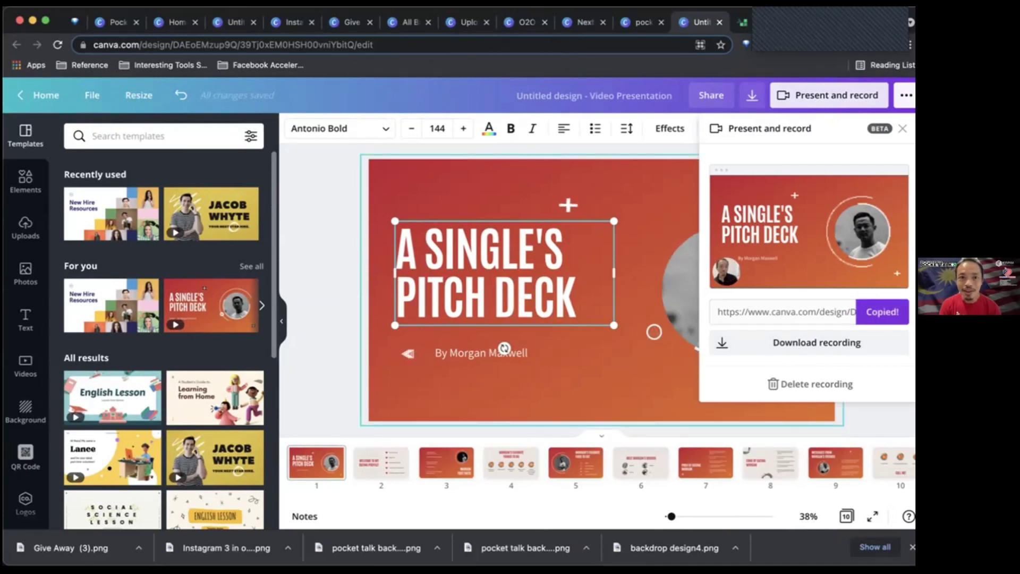
click(402, 45)
key(super+v)
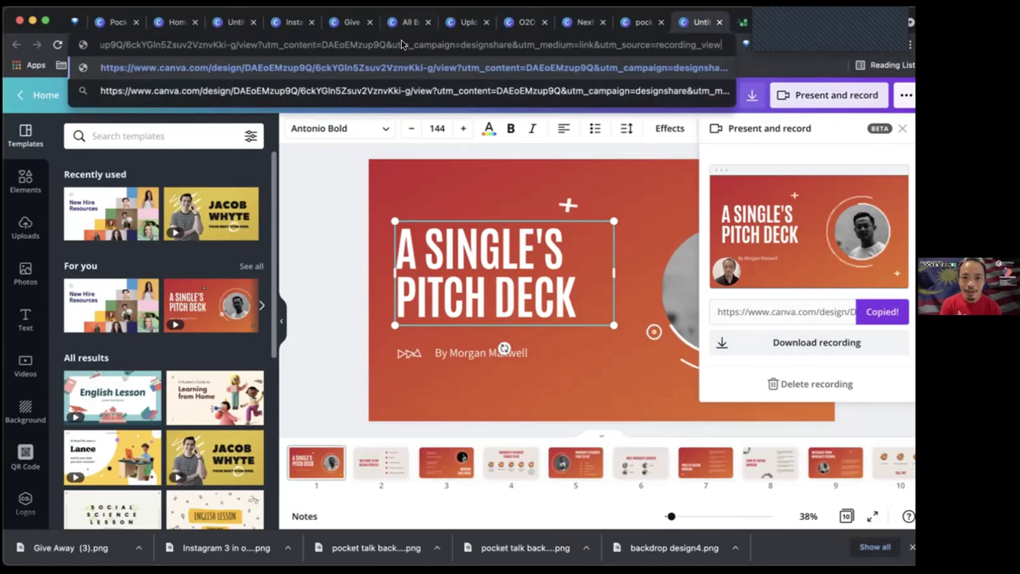
key(Return)
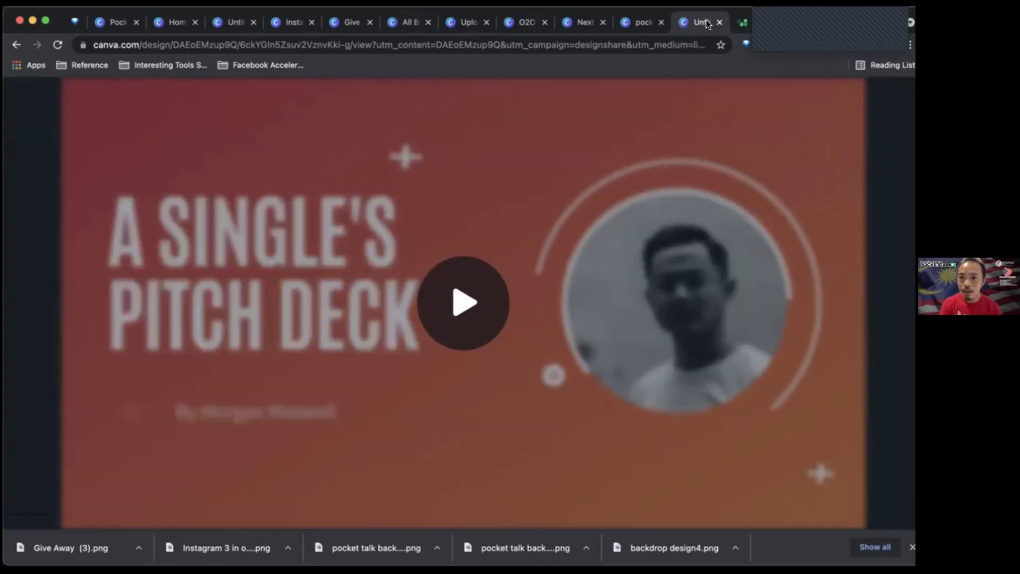
key(super+w)
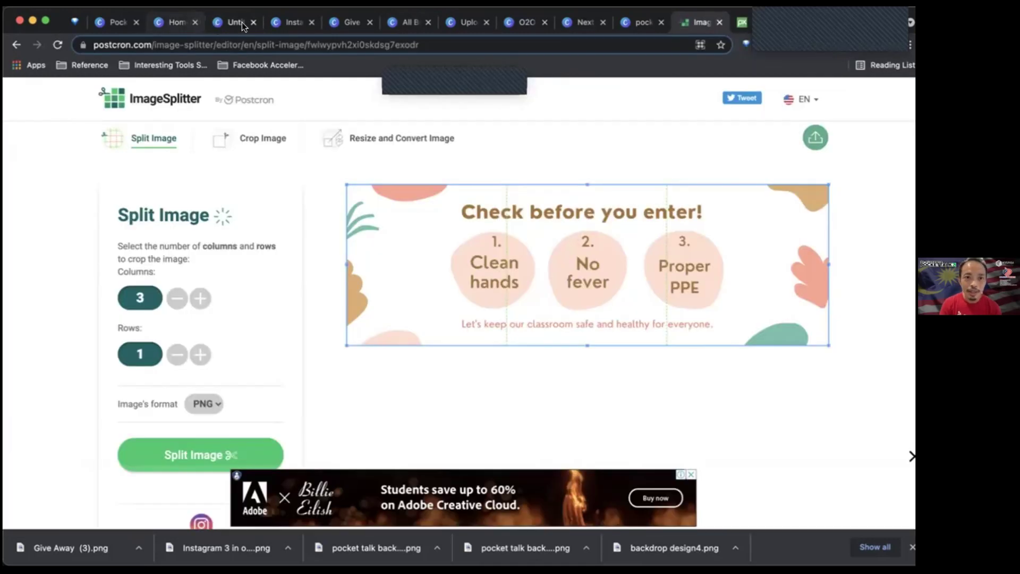
Step: Apply all 15 pages of the "New Hire Resources" template to the blank Presentation (16:9) design
click(241, 20)
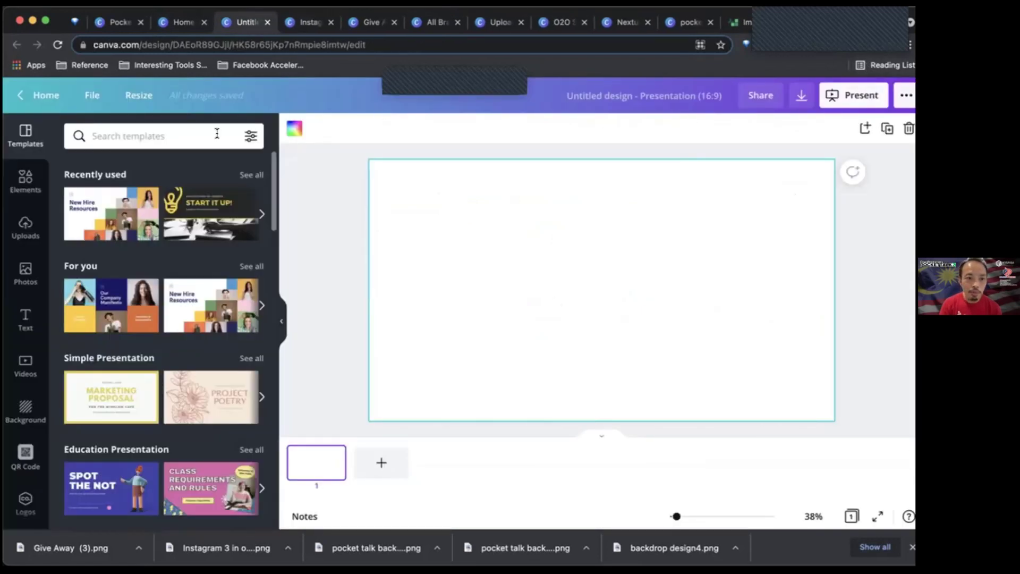
click(92, 211)
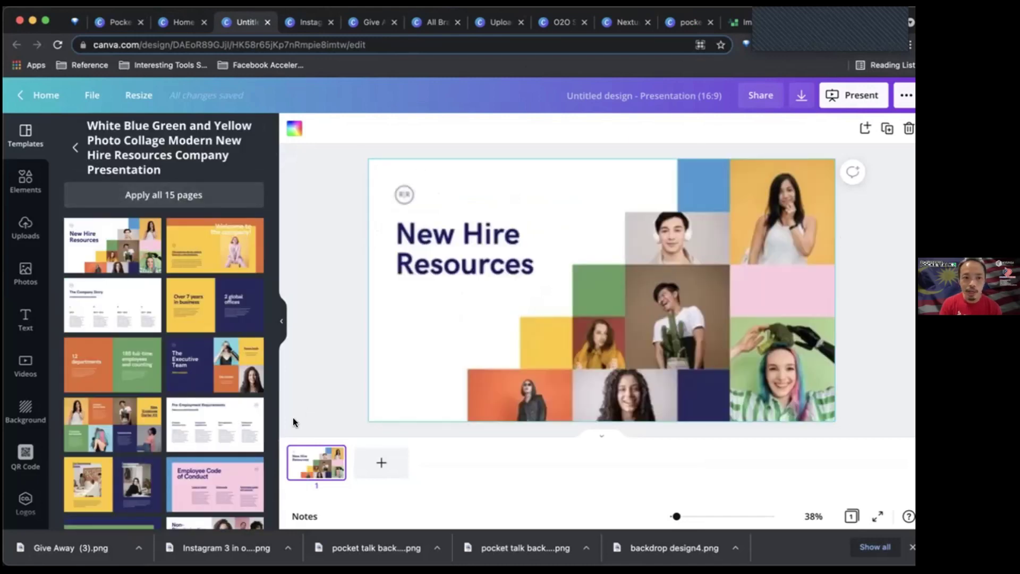
click(206, 191)
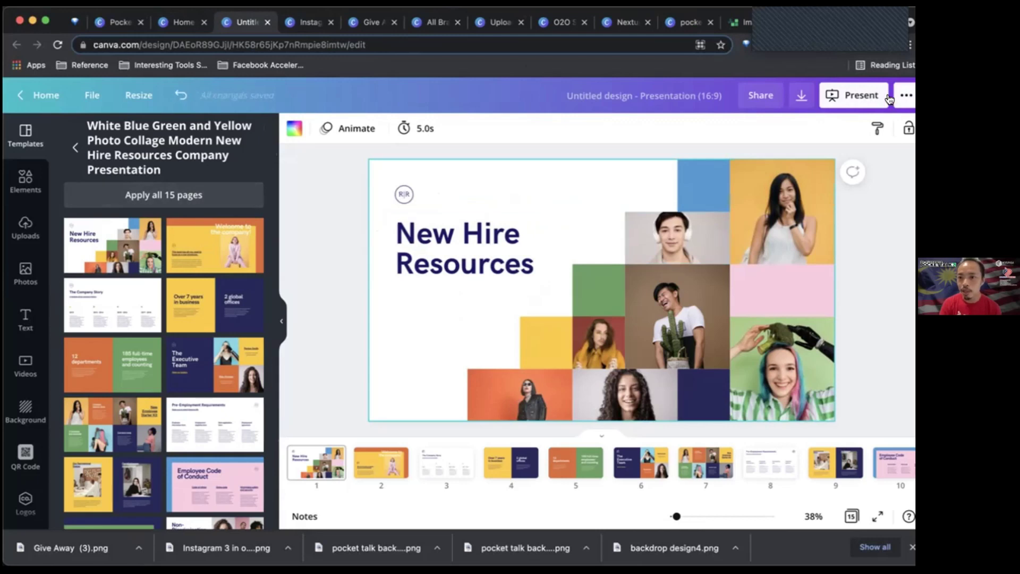
Step: Open the Present and record studio for the New Hire Resources deck and start recording with the FaceTime HD Camera and built-in microphone
click(906, 95)
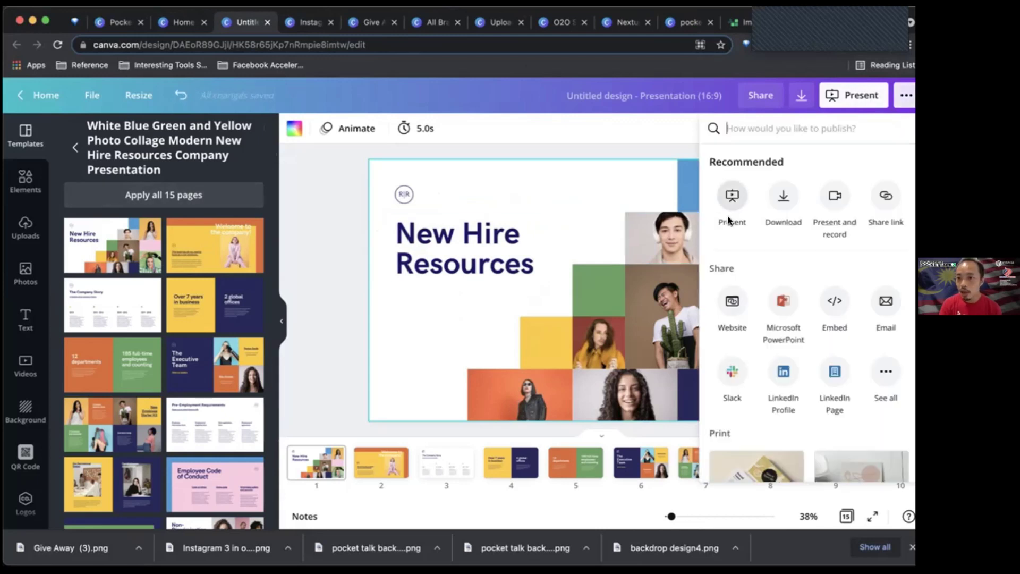
click(843, 198)
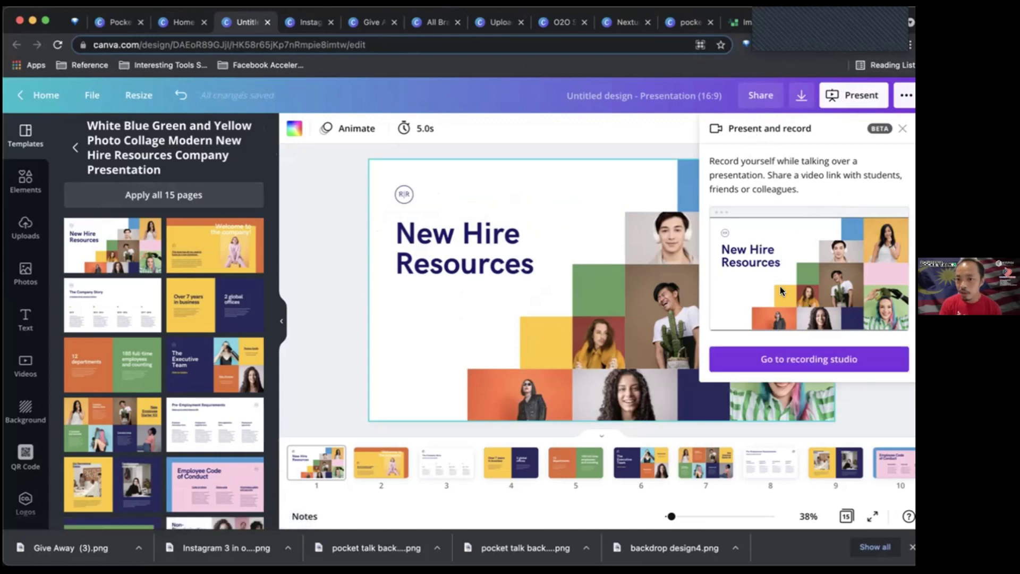
click(775, 360)
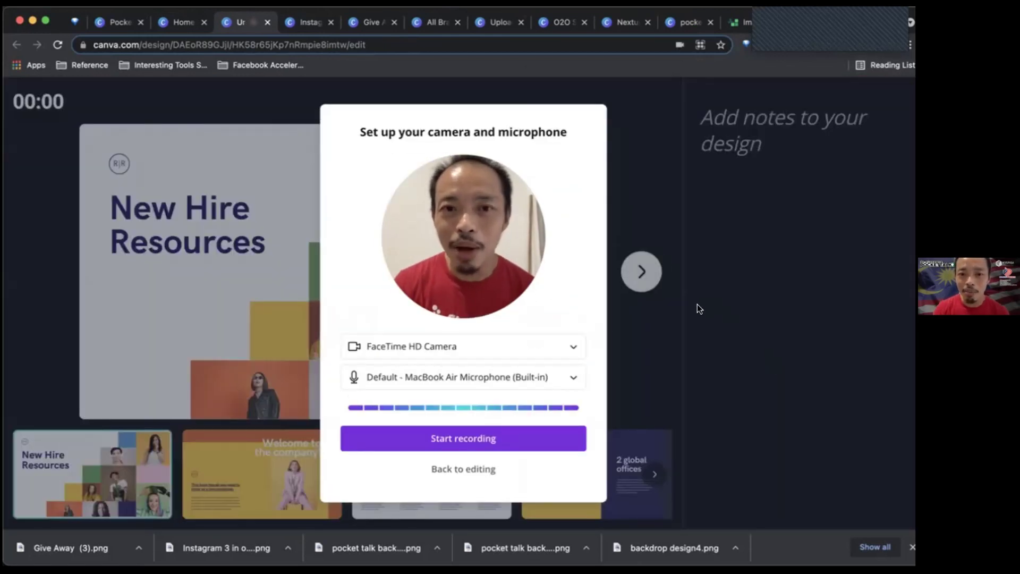
click(543, 435)
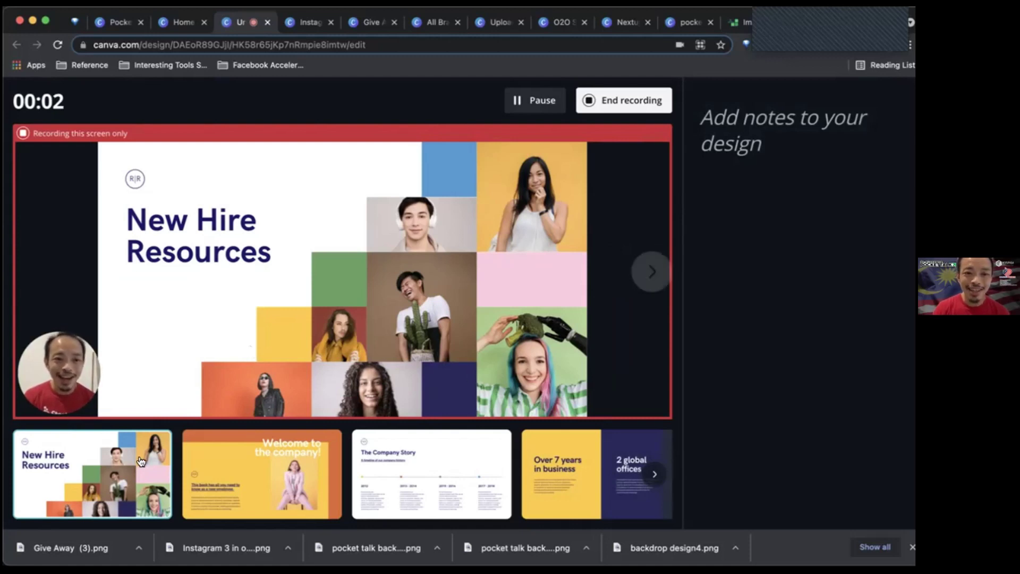
Step: Record the slides from "Welcome to the company!" through the "Got questions?" slide and end the recording
click(245, 465)
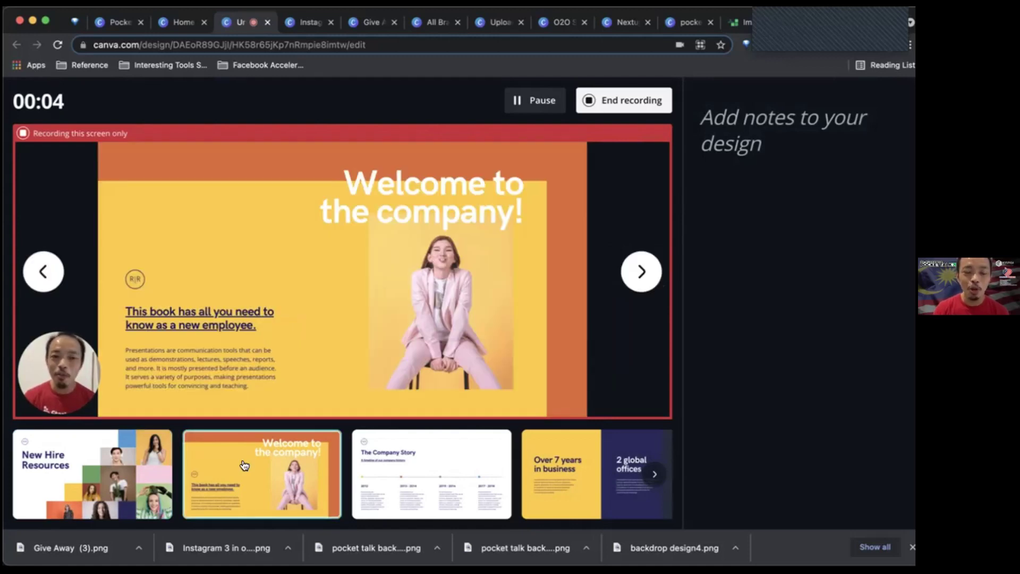
key(Right)
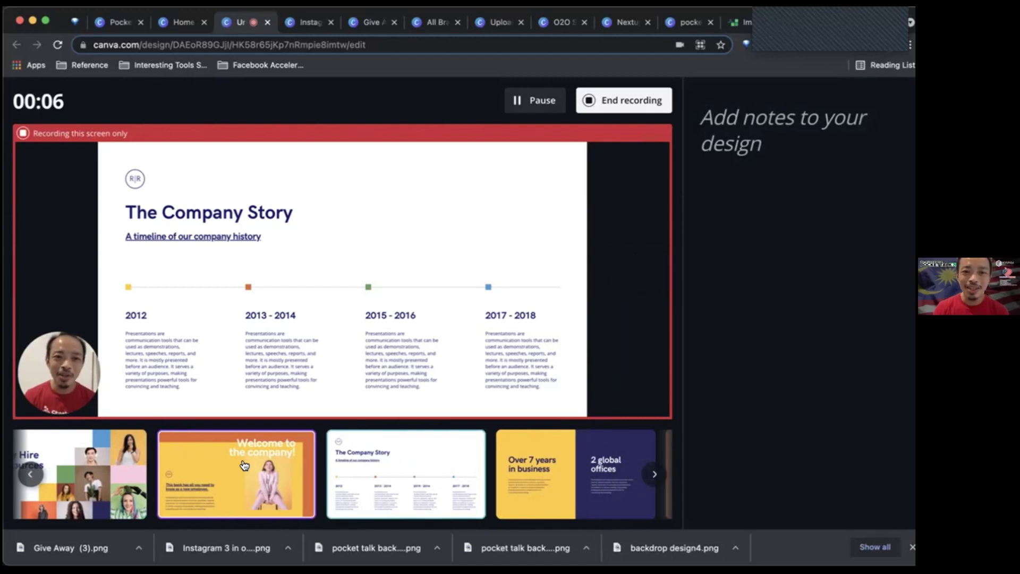
key(Right)
key(Right)
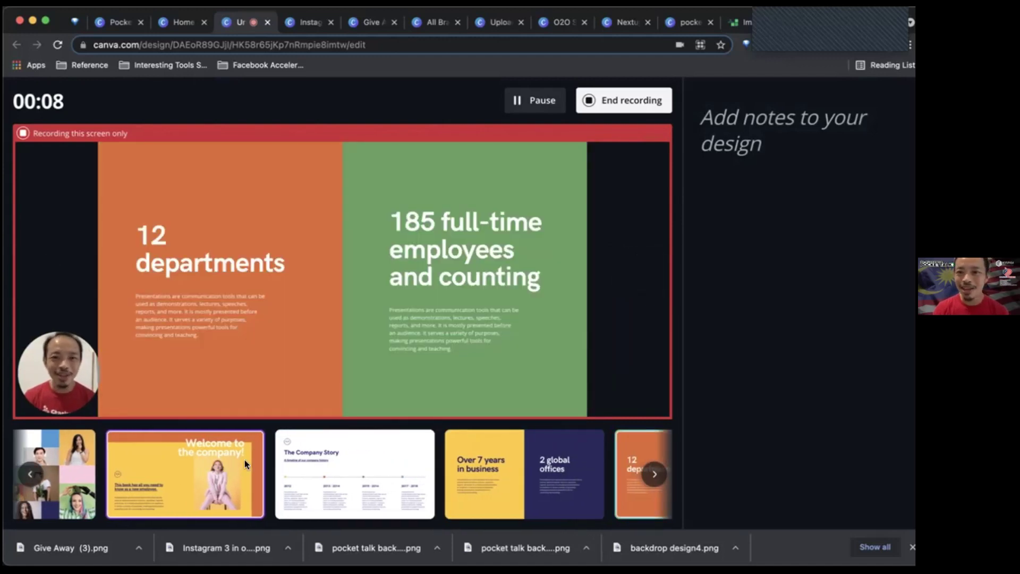
key(Right)
key(Right)
key(Right)
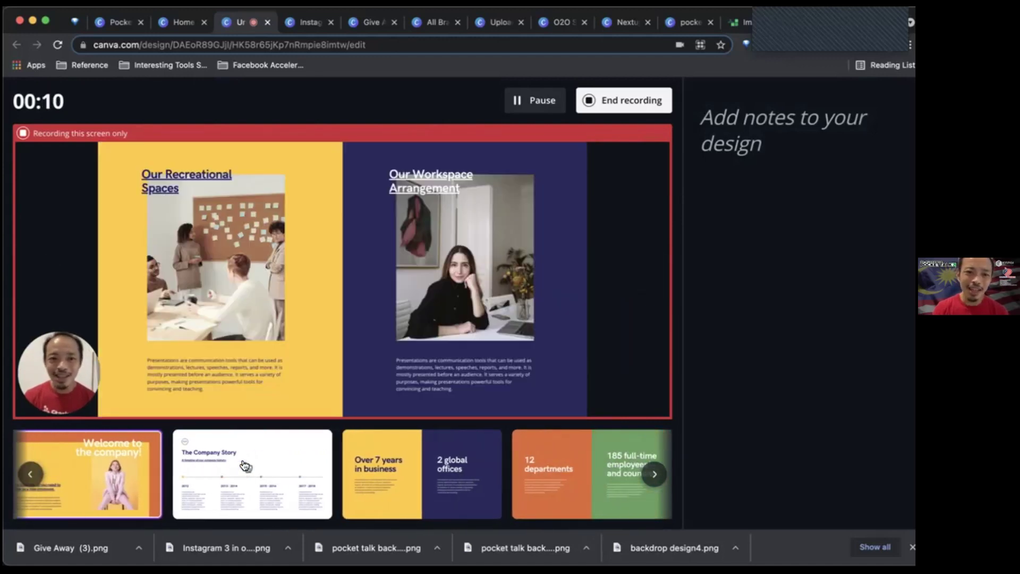
key(Right)
key(Right)
key(Right)
key(Right)
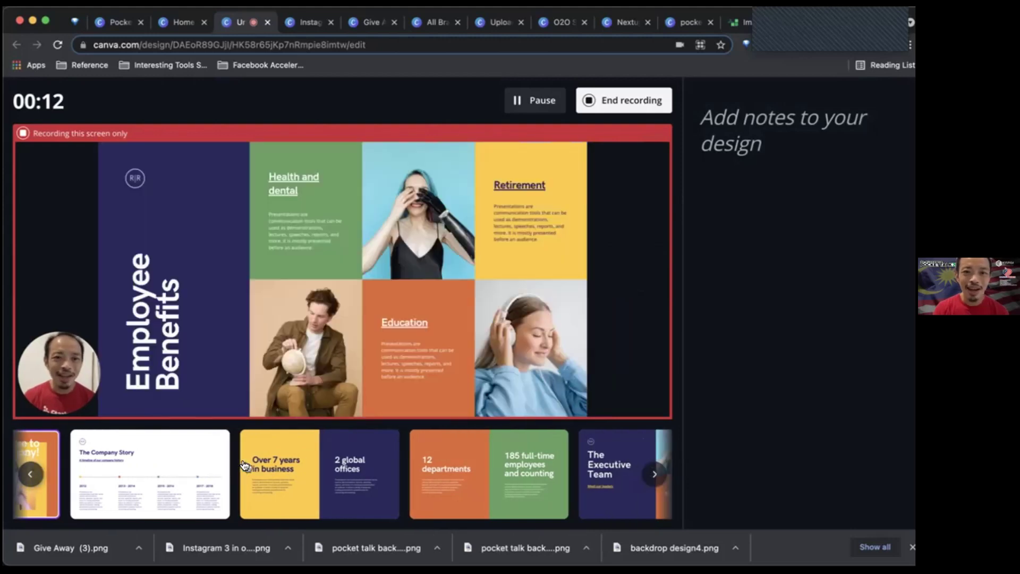
key(Right)
key(Right)
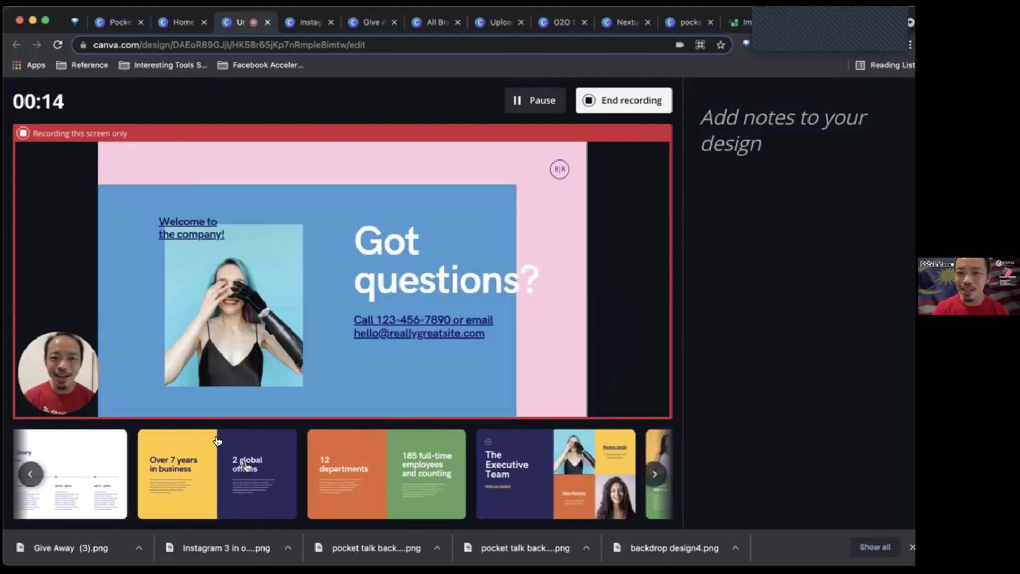
click(597, 102)
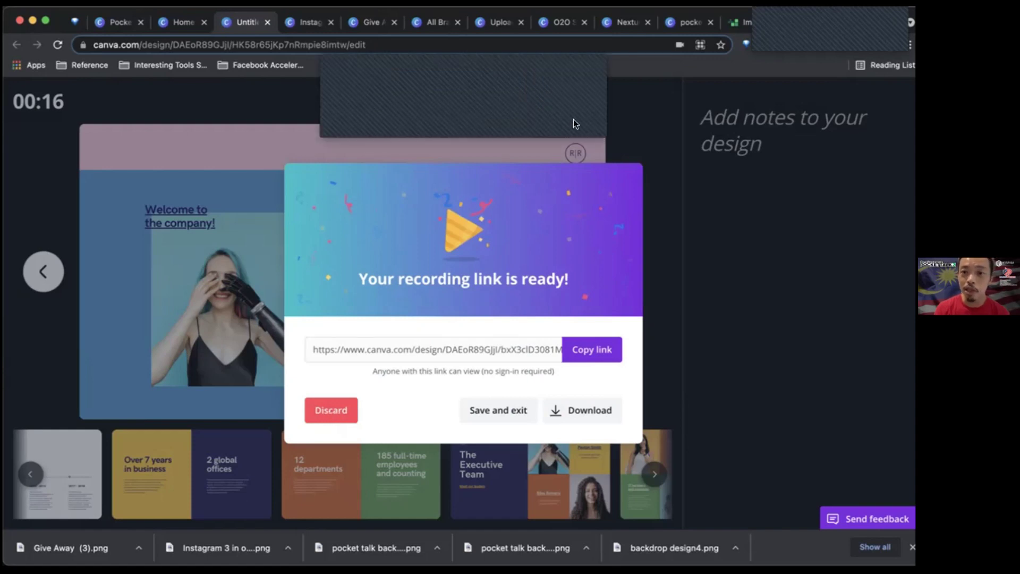
Step: Discard the finished recording and close the New Hire Resources presentation
click(573, 119)
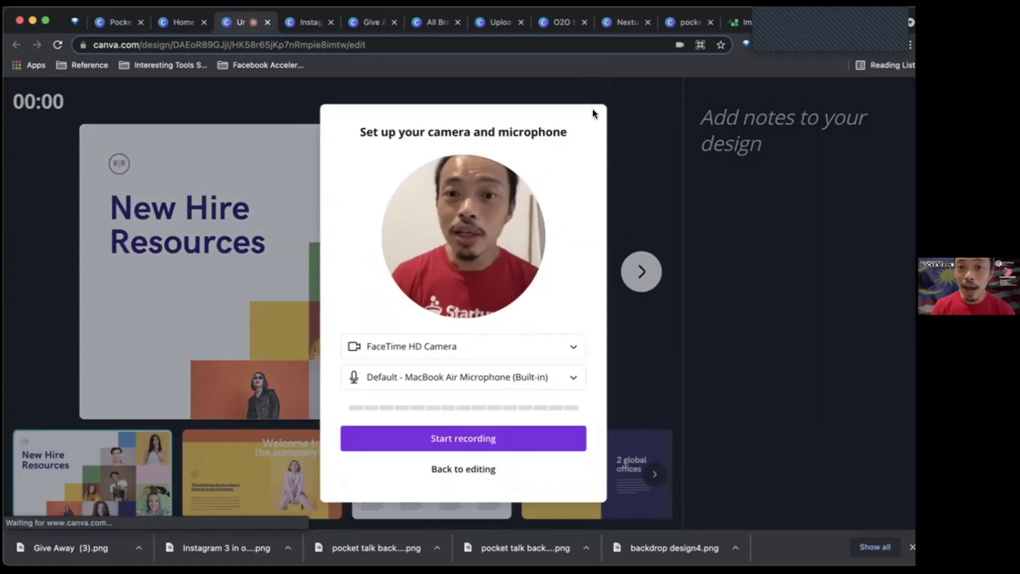
click(267, 22)
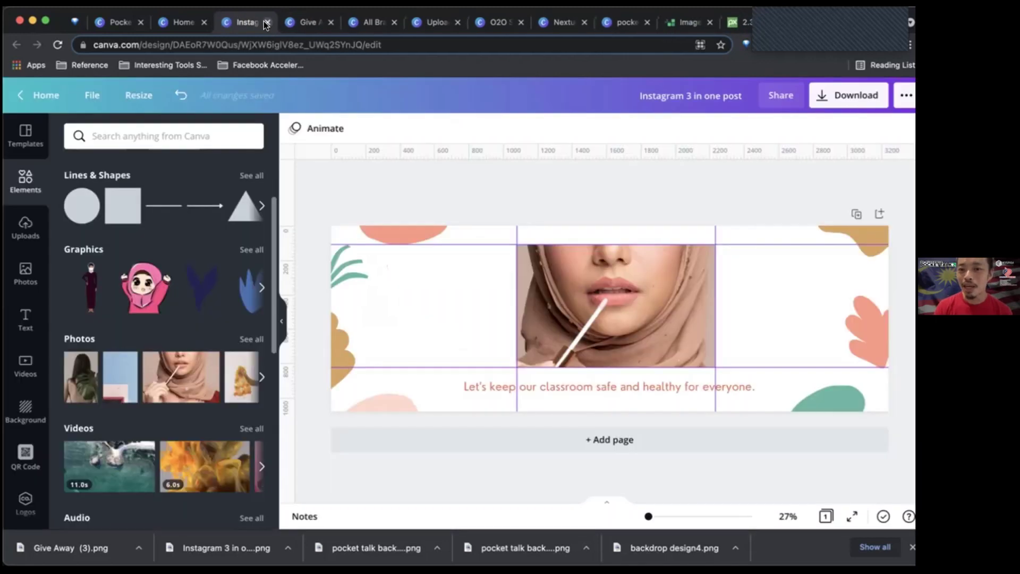
Step: Look through the open Nextupasia logo, pocket talk background and Pocket Talks designs, viewing slides 16 and 17 of Pocket Talks
click(600, 22)
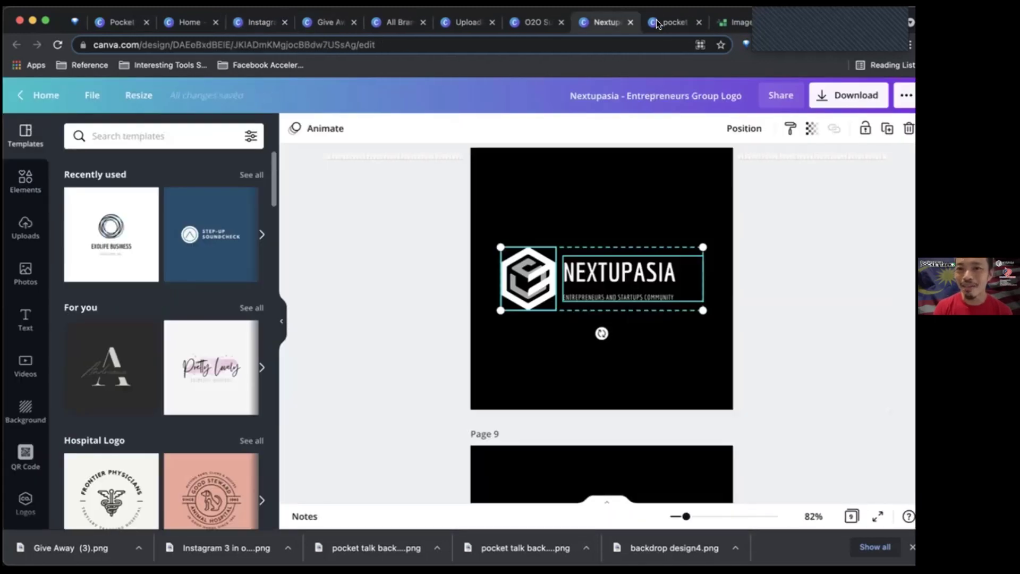
click(664, 23)
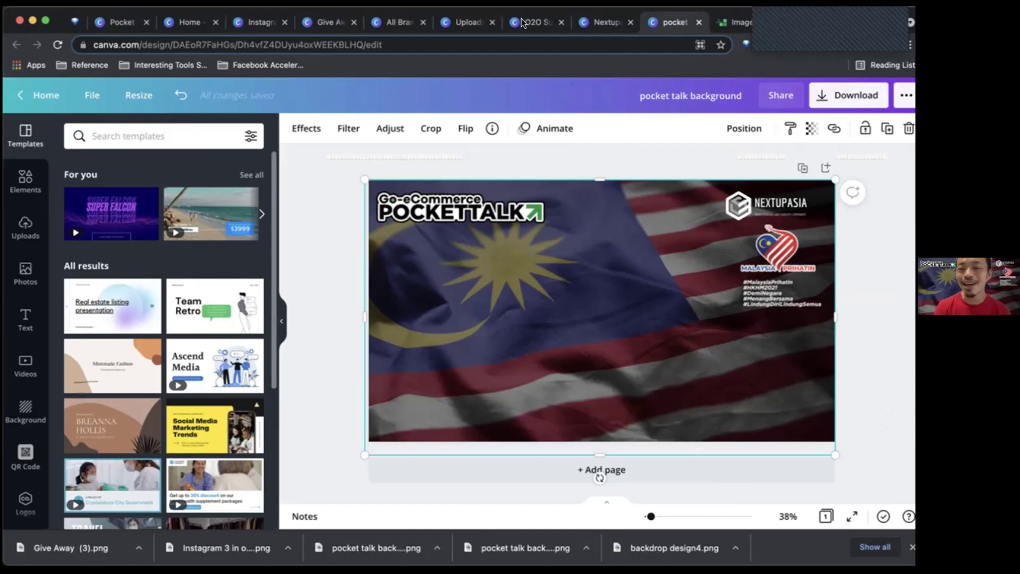
click(169, 24)
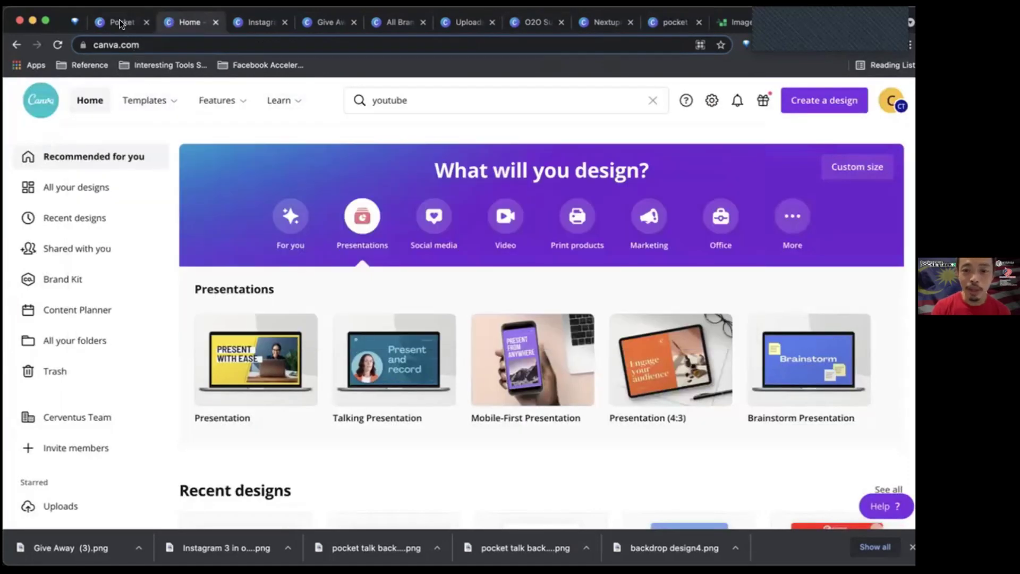
click(121, 24)
click(600, 451)
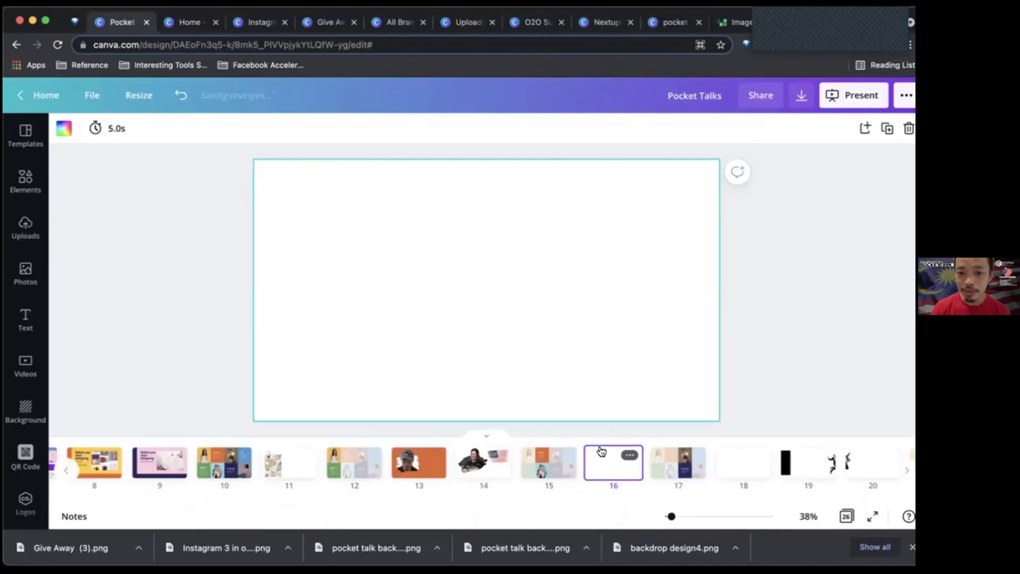
key(Right)
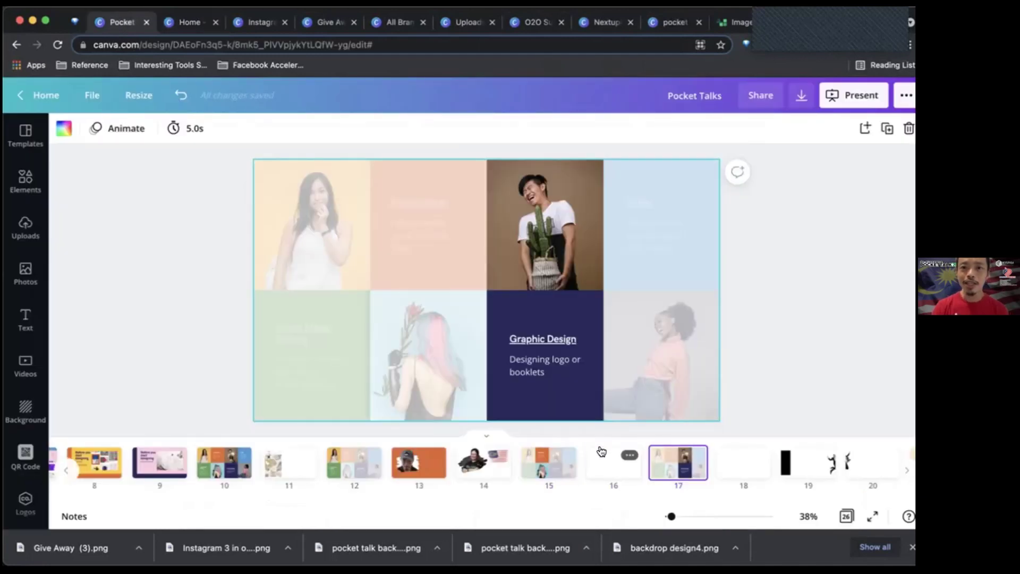
Step: Switch to the O2O Summit logo design, close its trademark help article and browse the logo template categories
click(522, 24)
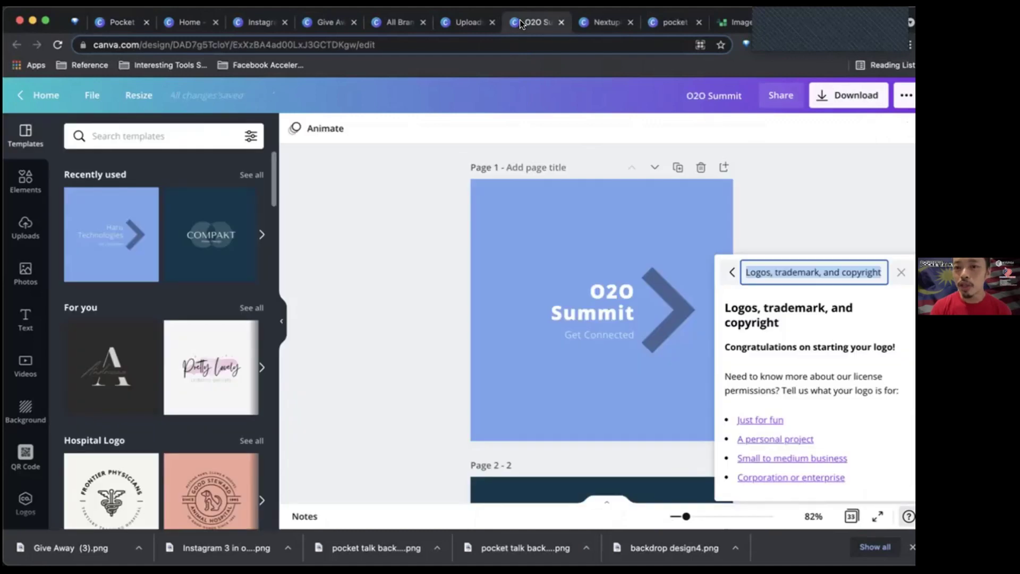
click(898, 273)
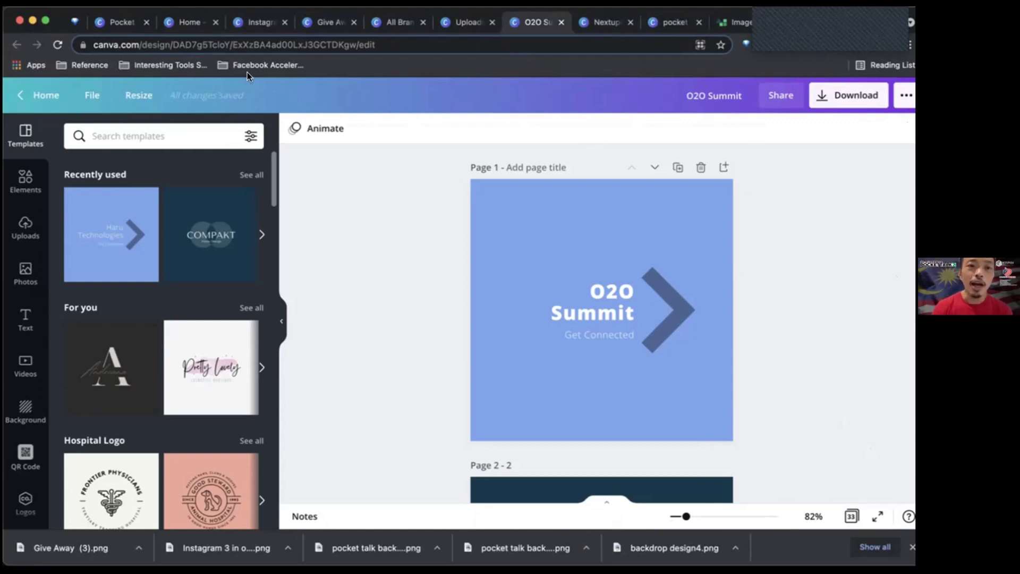
scroll(127, 332, down, 3)
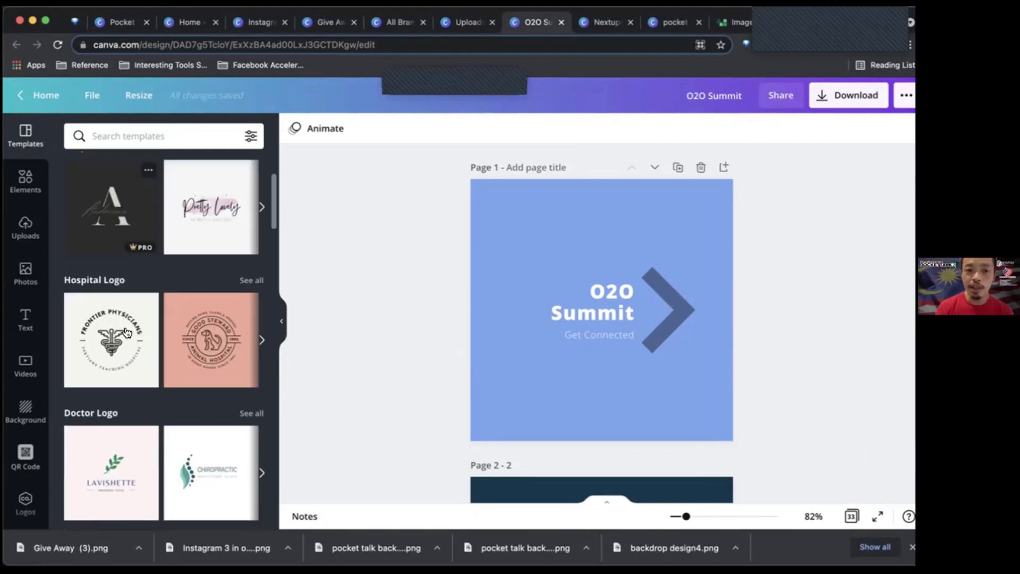
scroll(127, 332, down, 20)
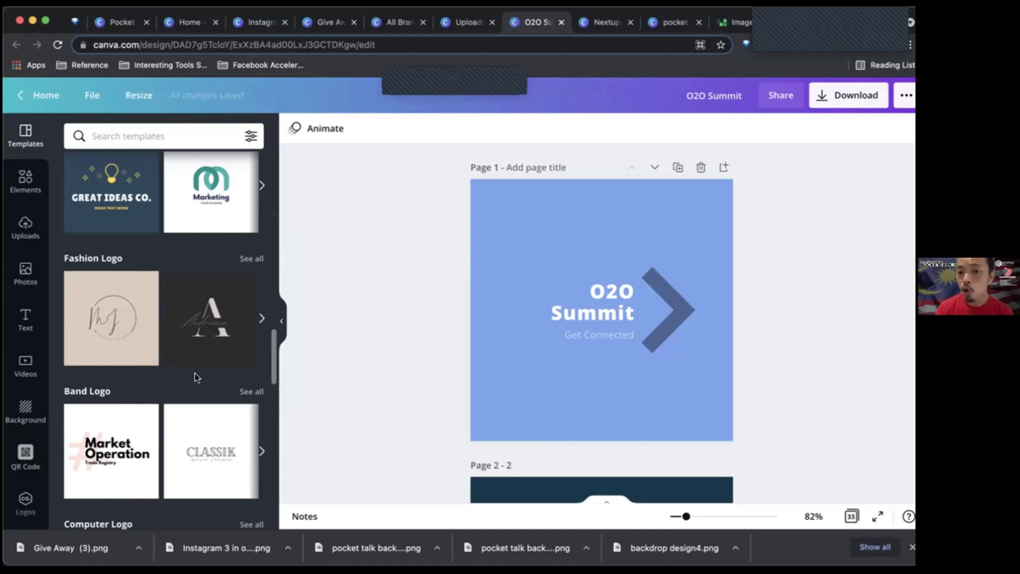
scroll(197, 366, down, 8)
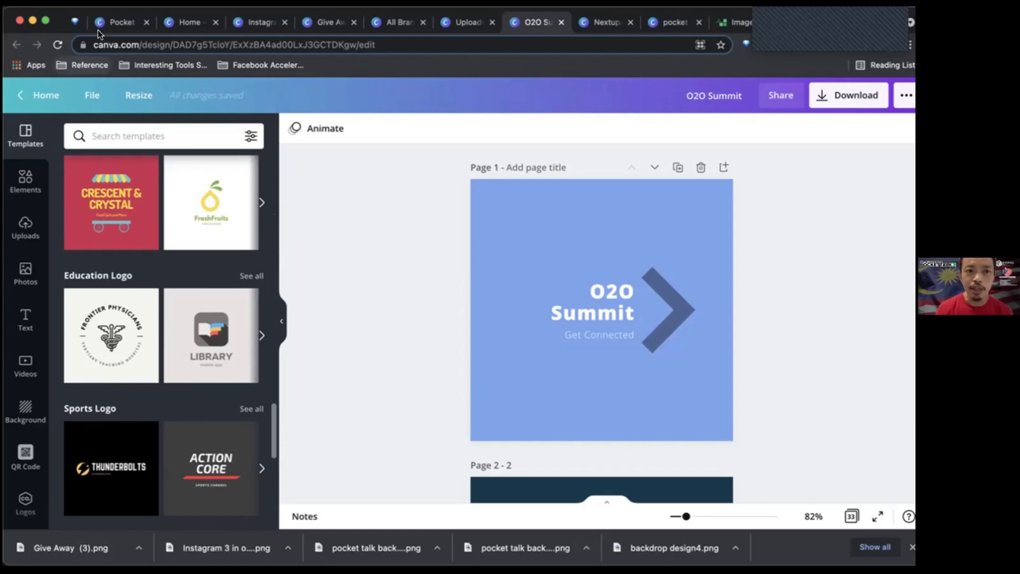
Step: Search for "logo" on the Canva home page and look through the suggested logo design types
click(121, 22)
click(189, 22)
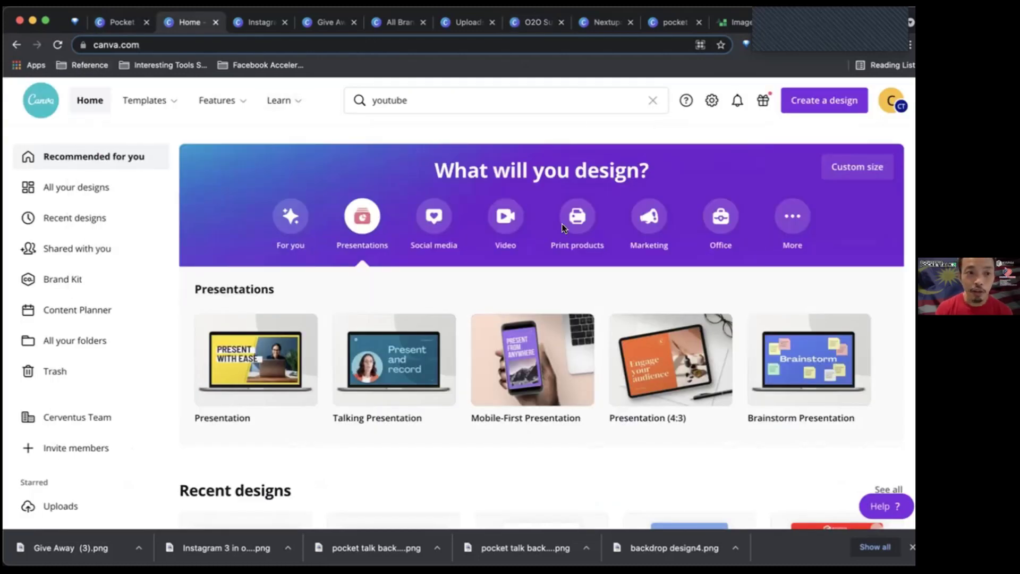
click(400, 100)
double_click(399, 101)
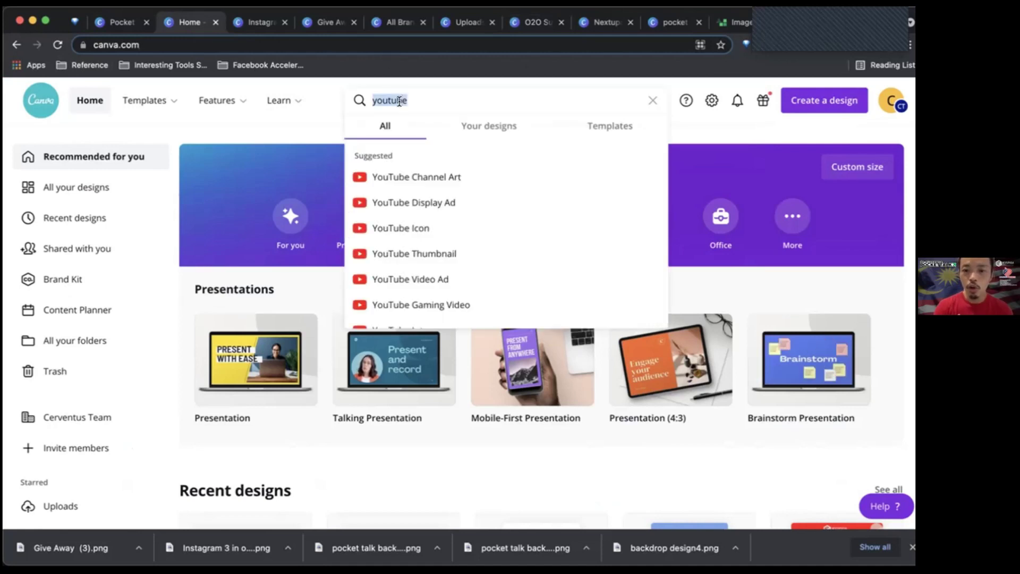
text(logo)
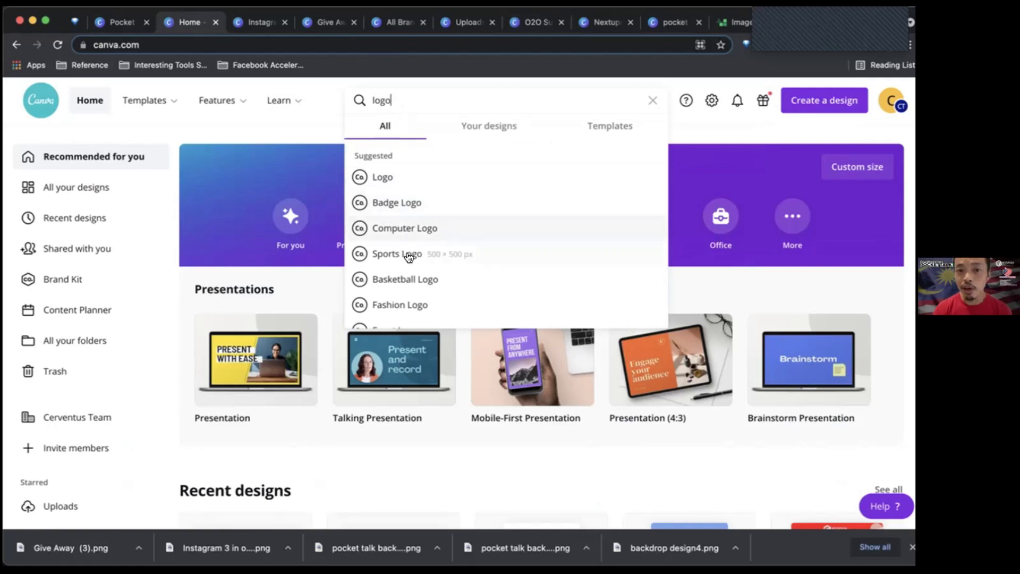
scroll(410, 300, down, 2)
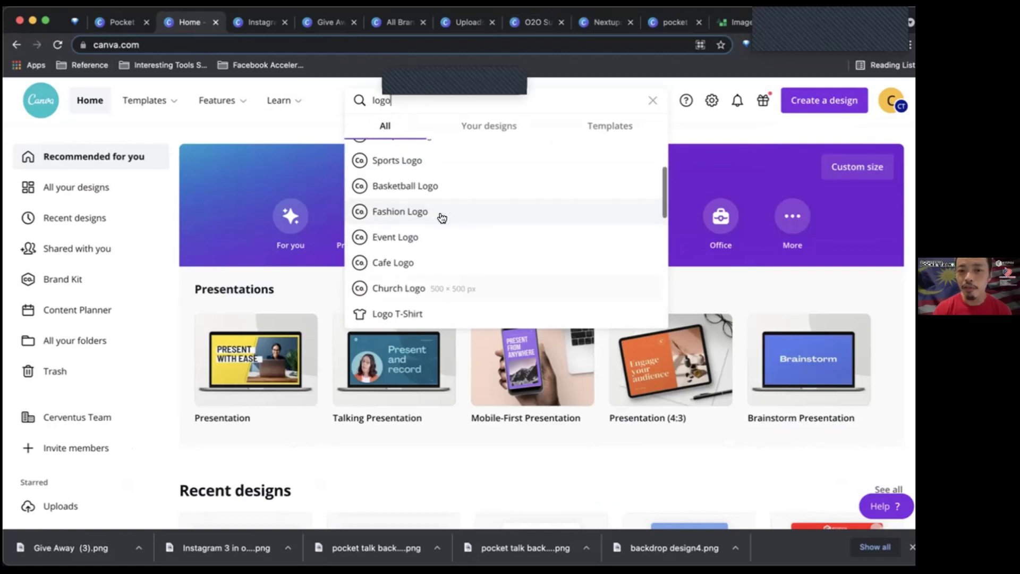
Step: Switch to the O2O Summit design and view its sharing options, closing them without making changes
click(649, 24)
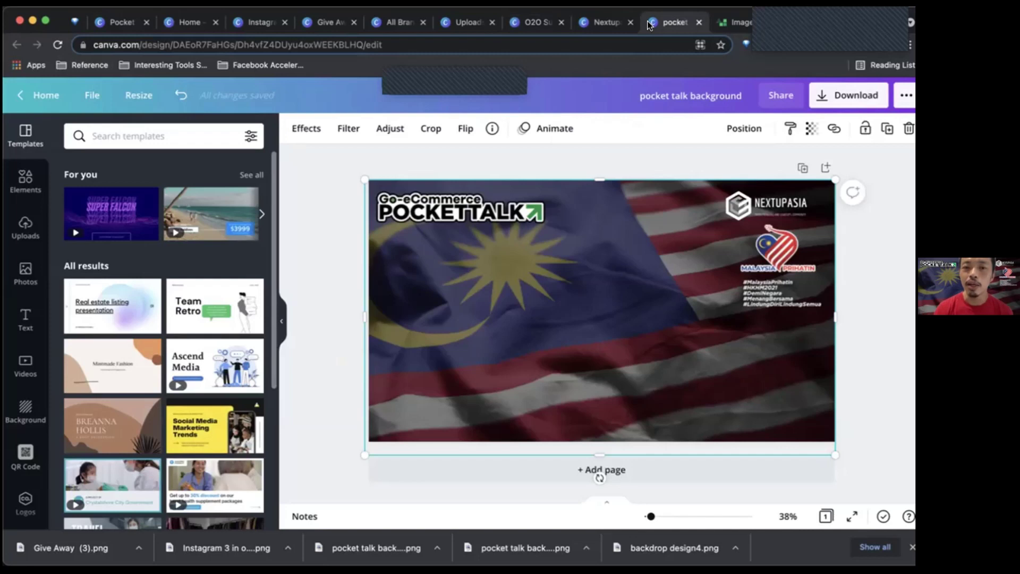
click(601, 22)
click(529, 23)
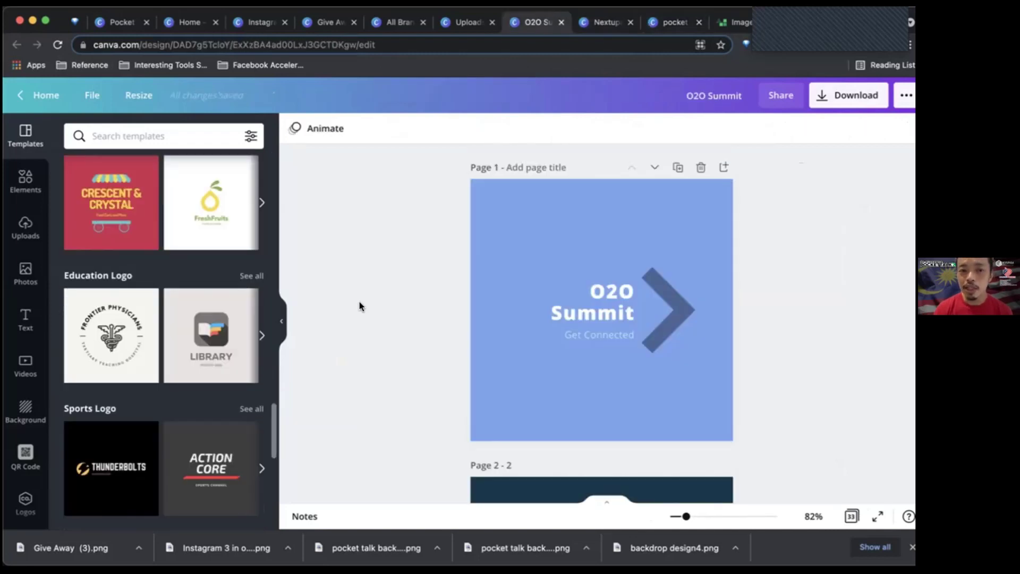
click(776, 96)
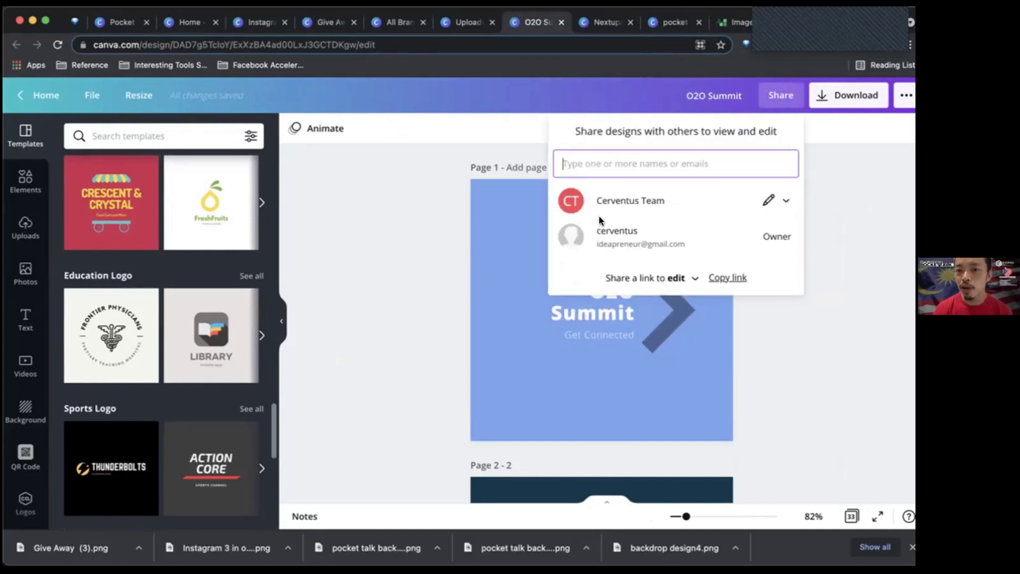
click(801, 339)
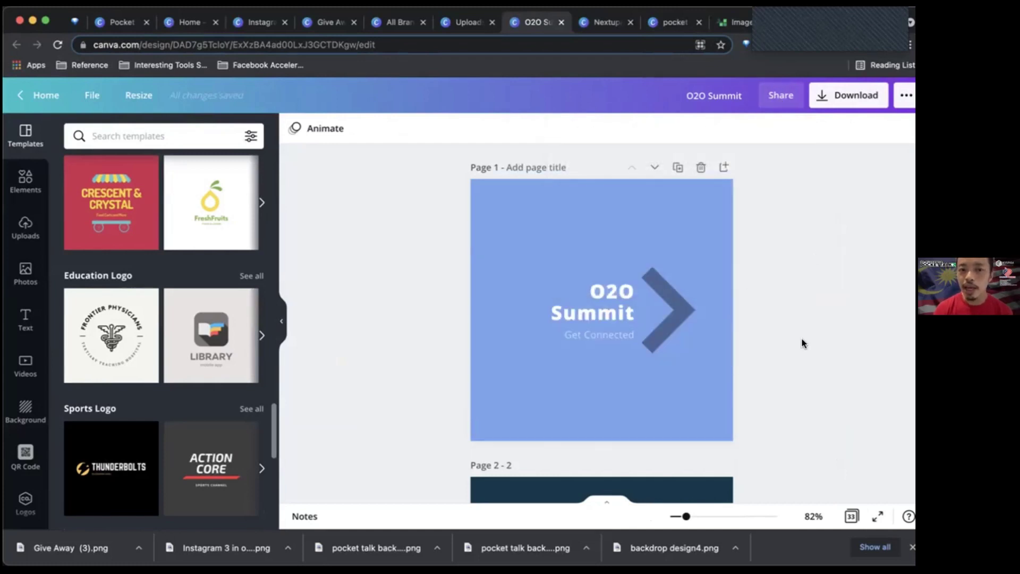
Step: Post the comment "Eh what is this?" on page 6 of the O2O Summit design
scroll(802, 339, down, 2)
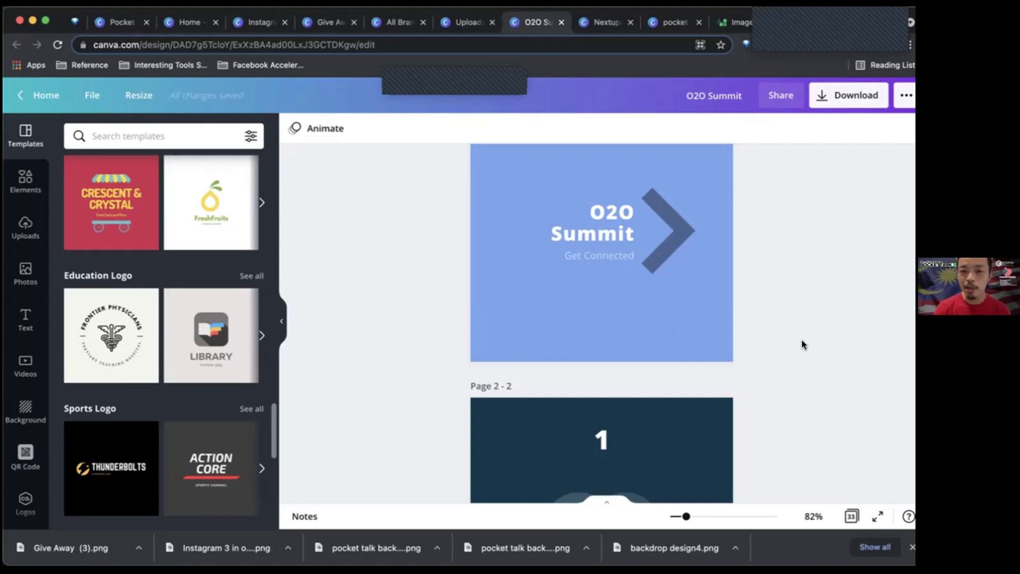
scroll(801, 340, down, 15)
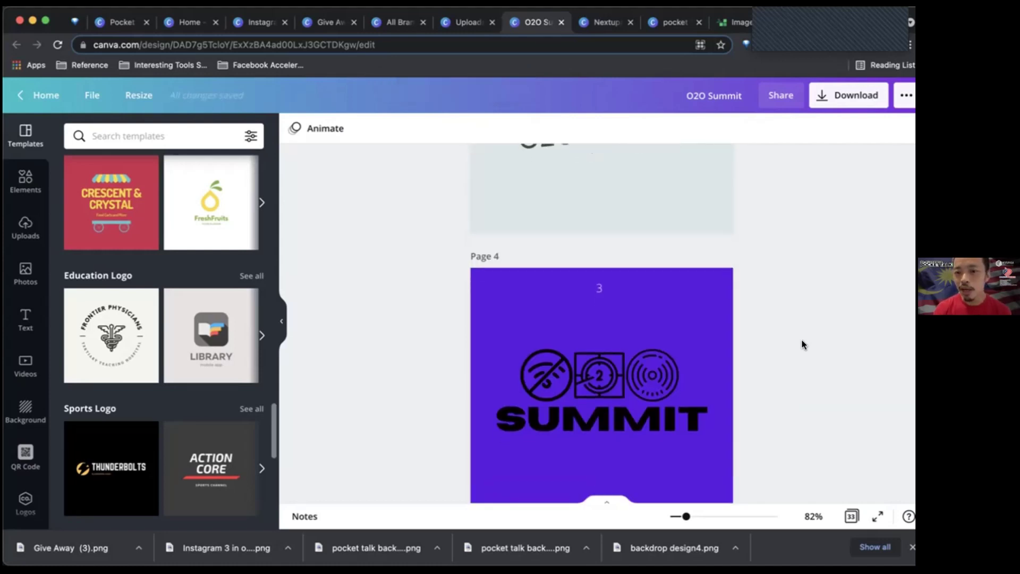
scroll(801, 339, down, 8)
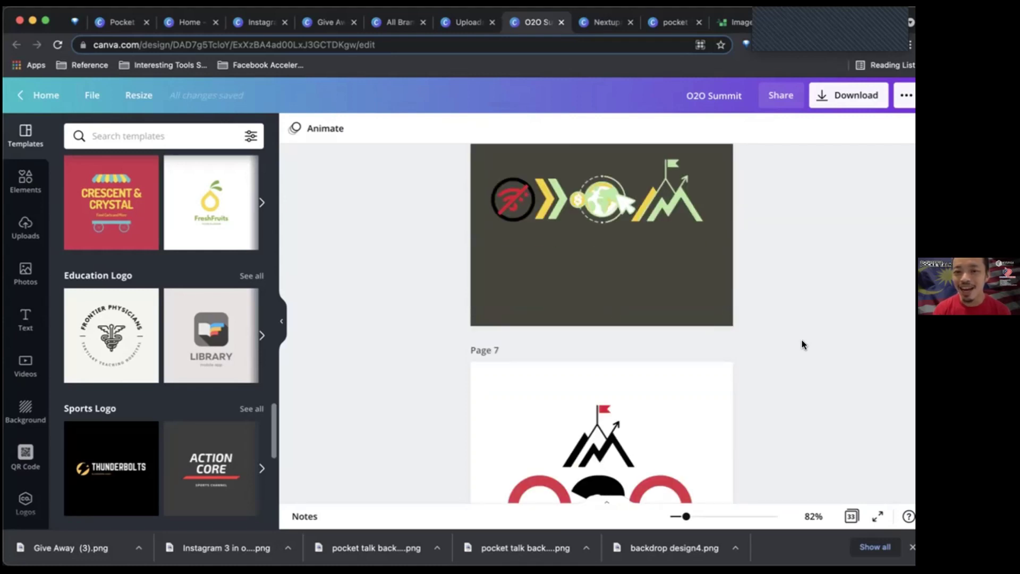
scroll(802, 339, up, 4)
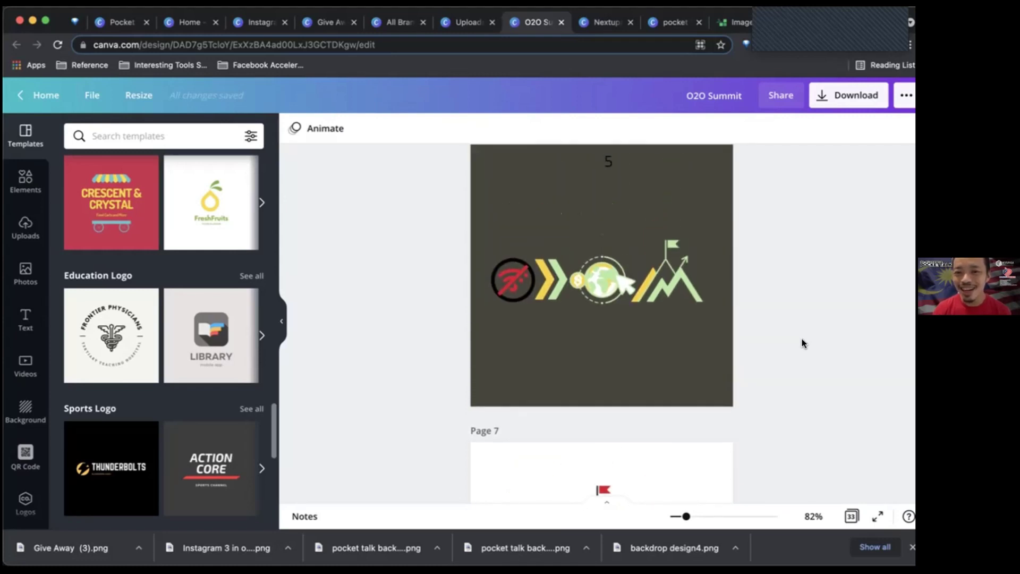
click(601, 335)
right_click(601, 335)
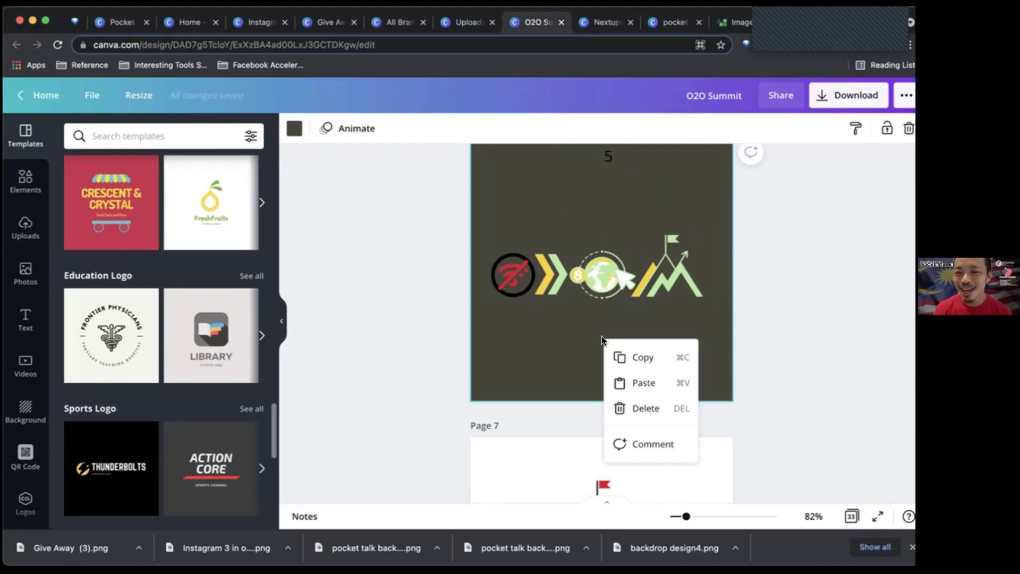
click(665, 445)
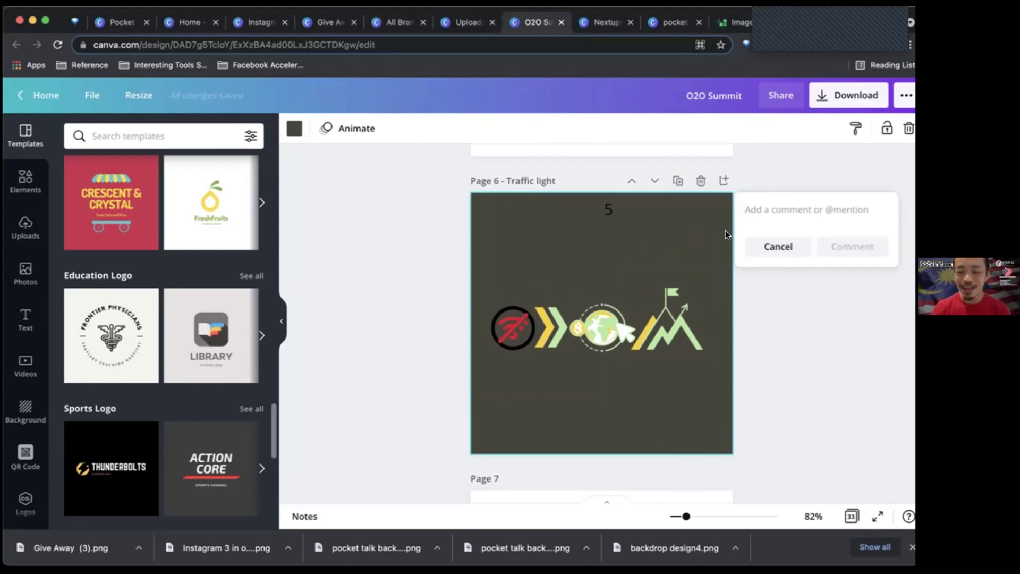
text(Eh)
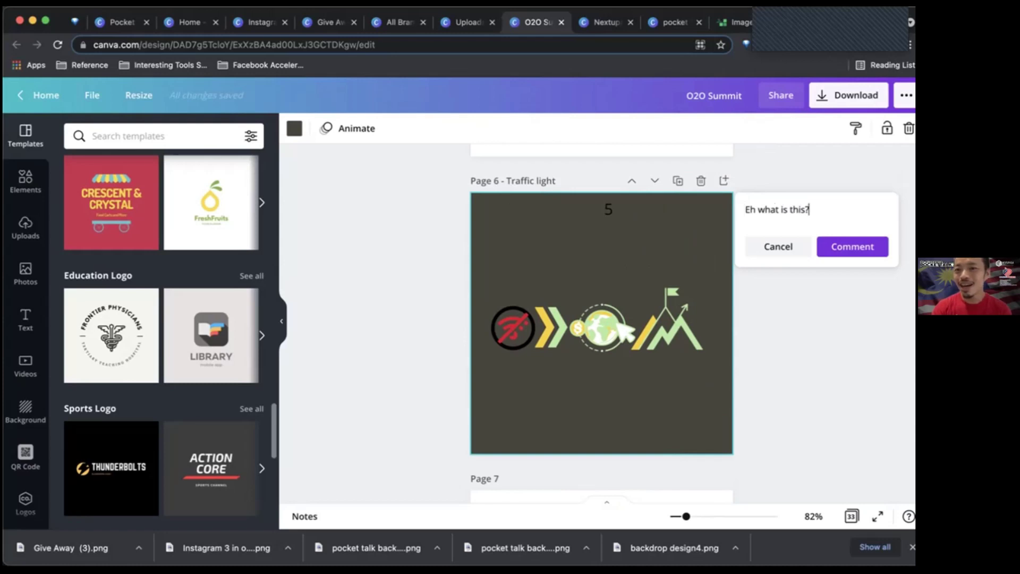
click(850, 237)
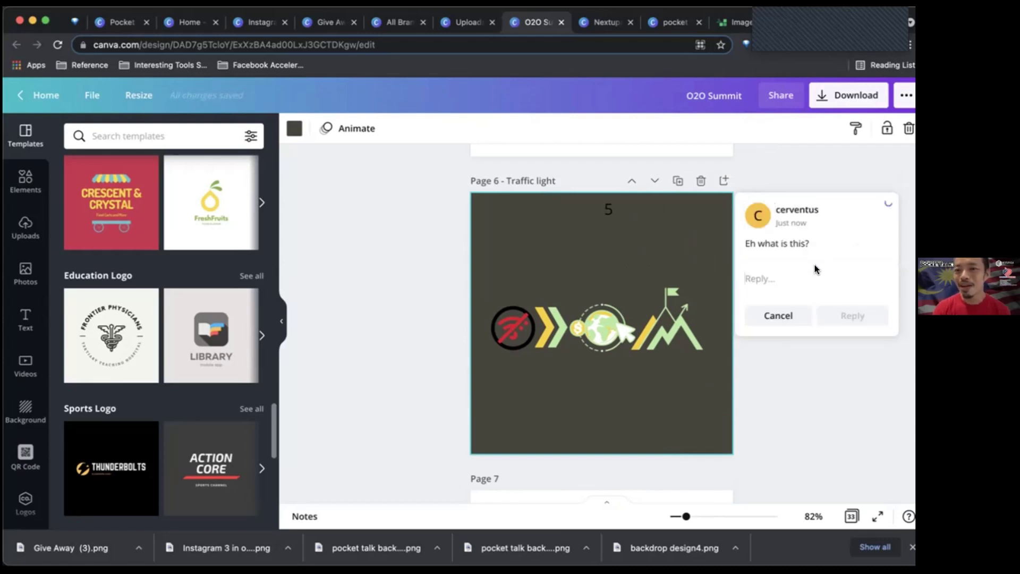
click(825, 280)
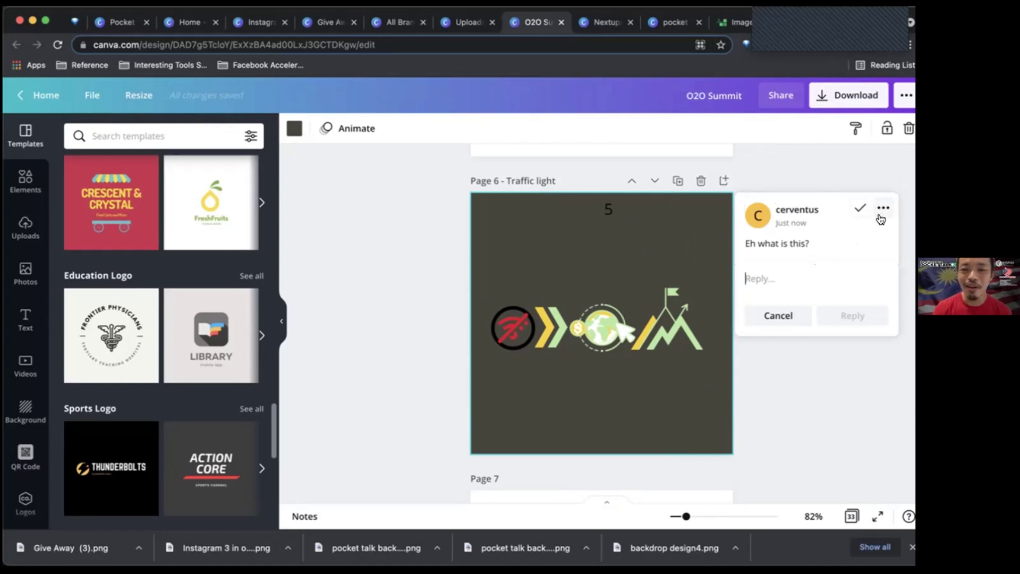
click(834, 397)
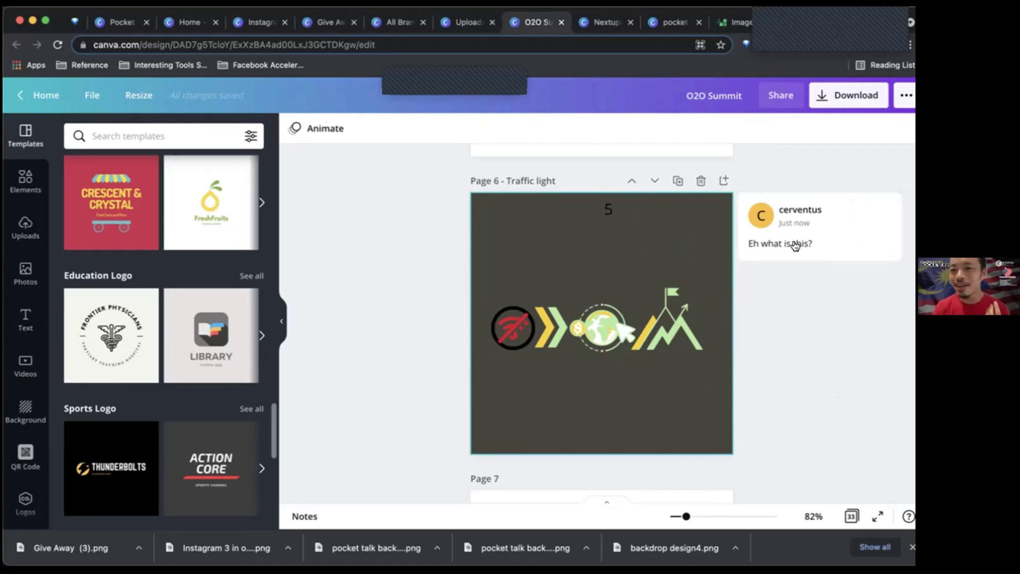
Step: Show the Nextupasia brand logos and look through the O2O Summit logo drafts on pages 7 to 19
scroll(777, 391, down, 4)
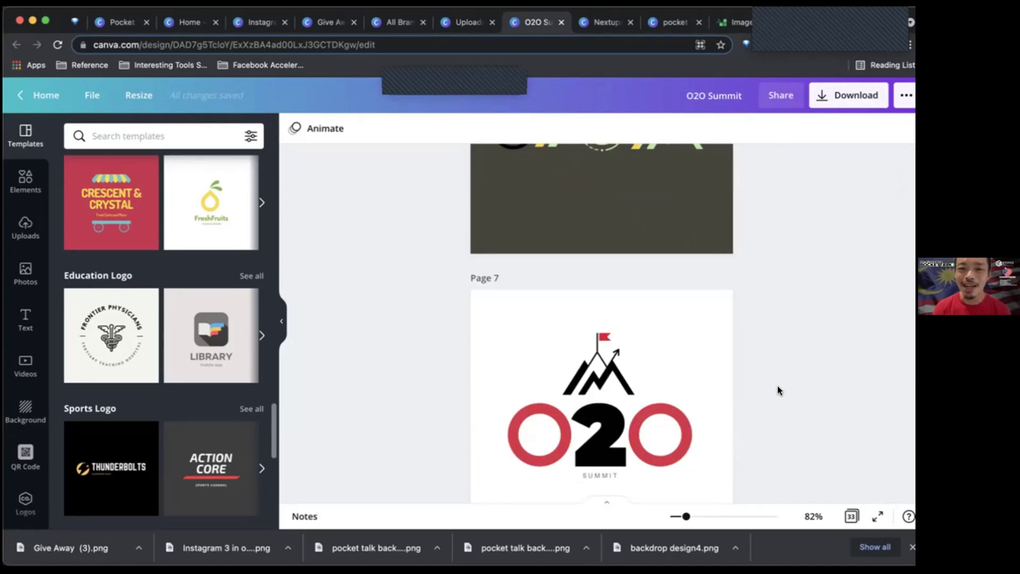
scroll(777, 391, down, 3)
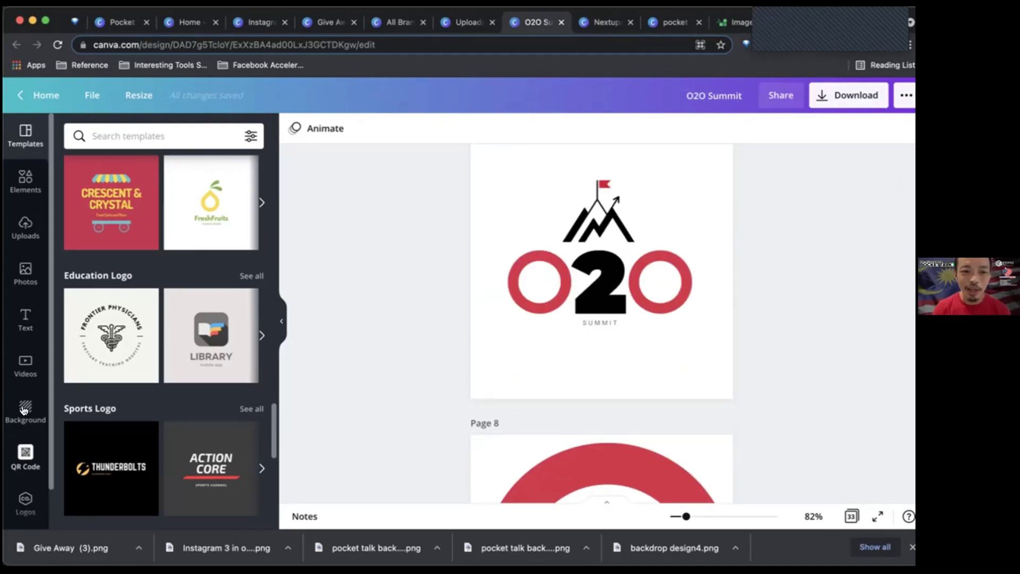
scroll(20, 497, down, 1)
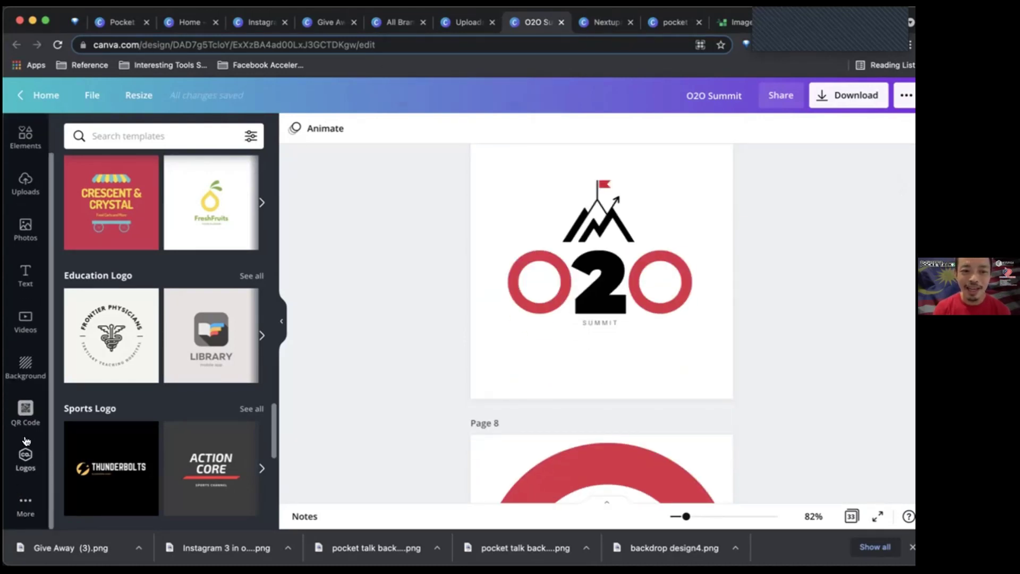
click(28, 454)
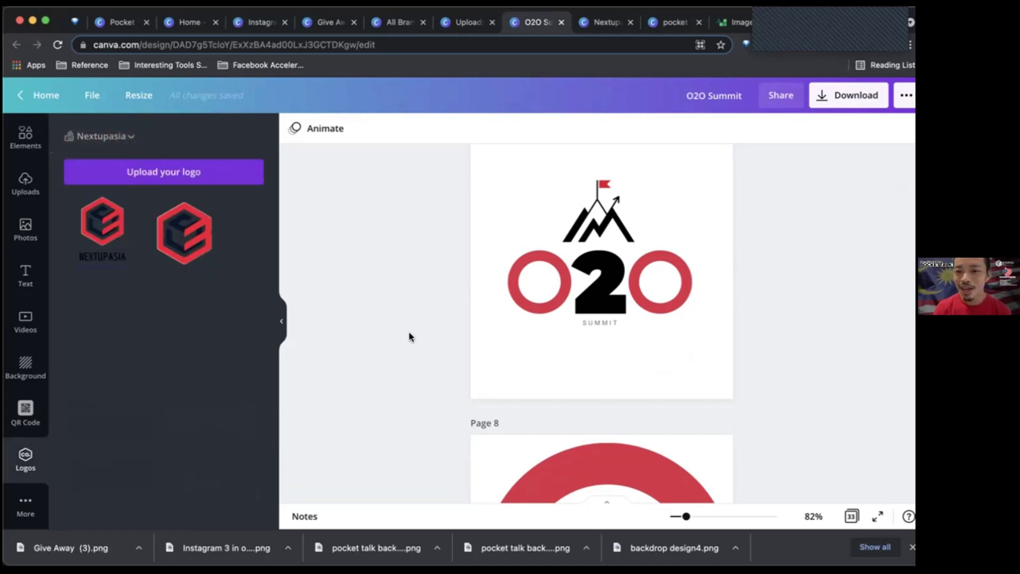
scroll(834, 410, down, 15)
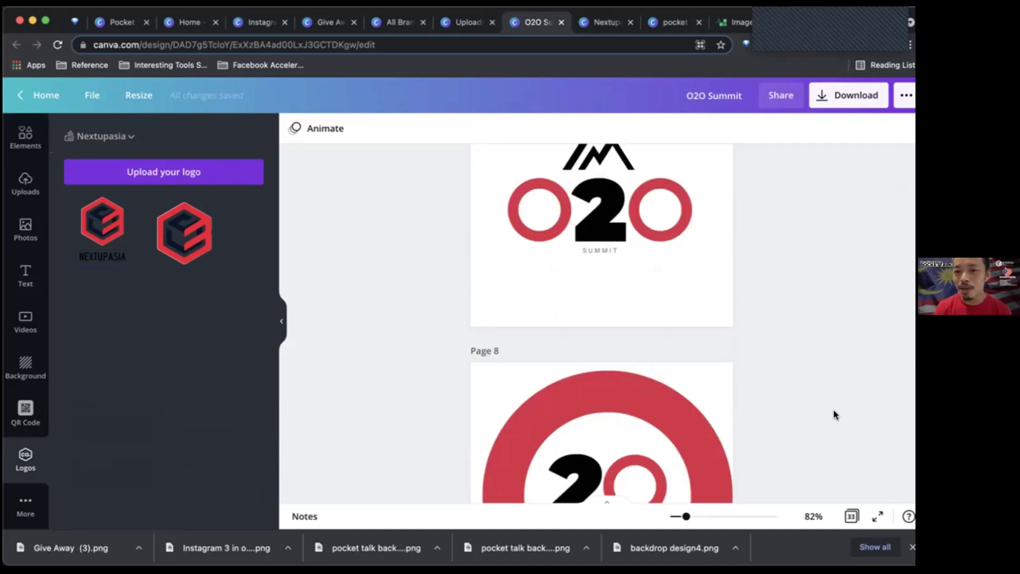
scroll(834, 414, down, 20)
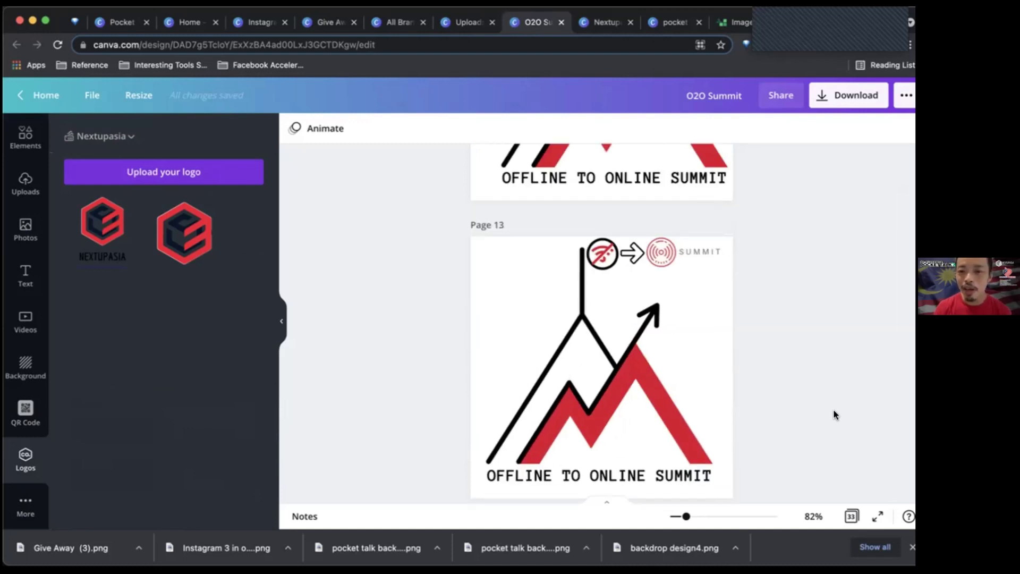
scroll(834, 412, down, 12)
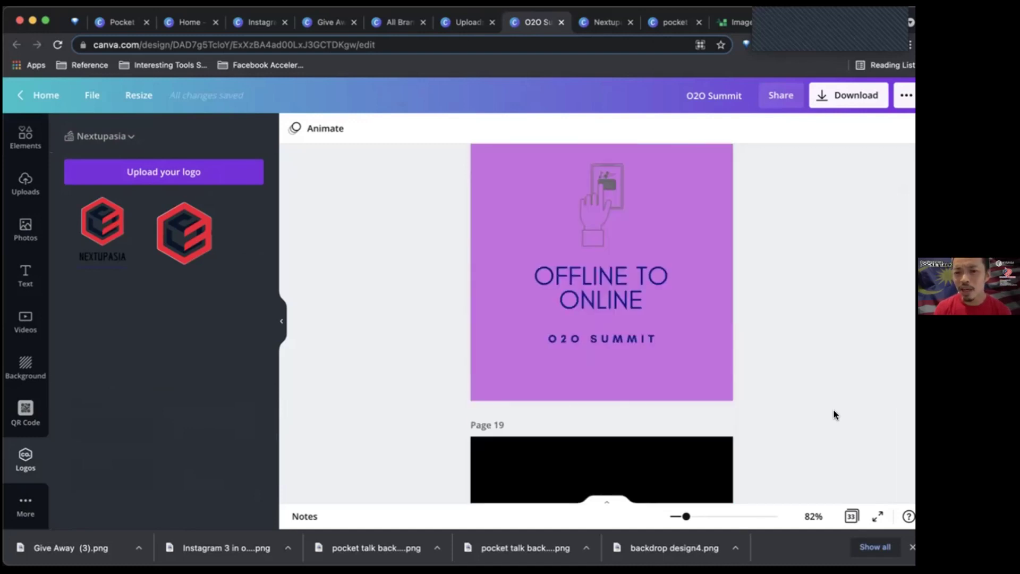
scroll(833, 413, up, 10)
scroll(833, 410, up, 15)
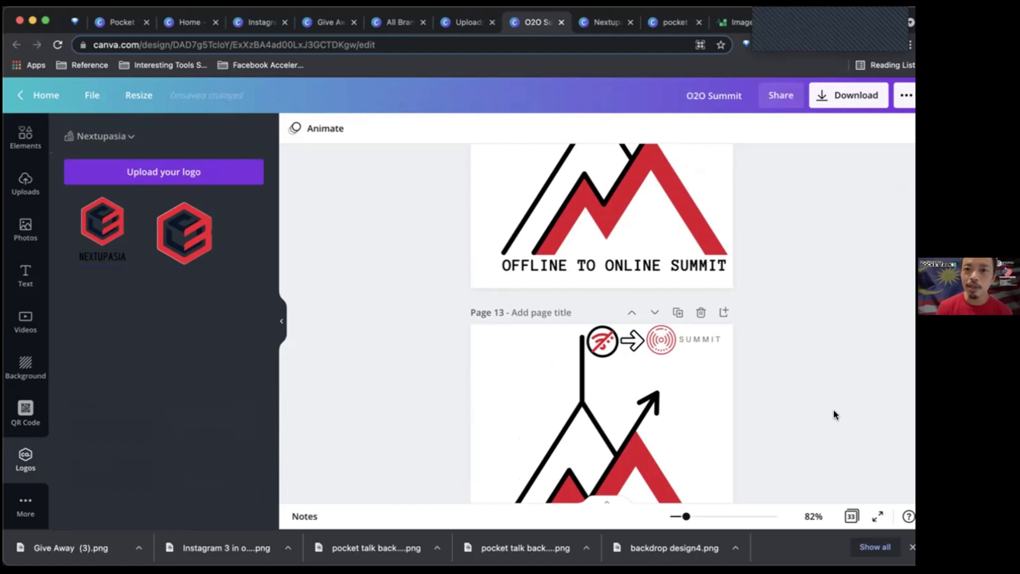
Step: Switch to the Nextupasia - Entrepreneurs Group Logo design, add a blank page after the main logo and move it to page 1
click(596, 22)
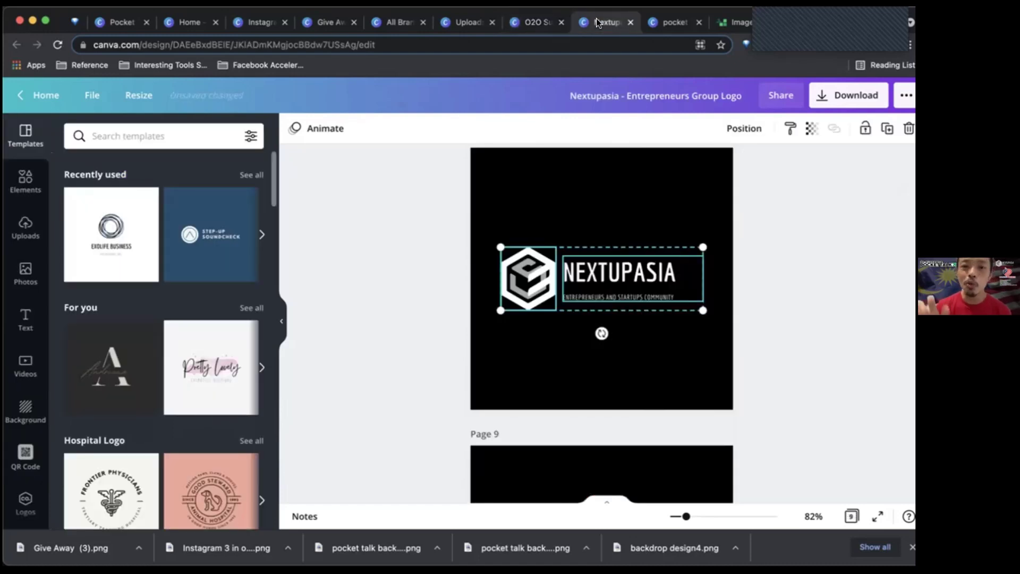
scroll(821, 358, up, 15)
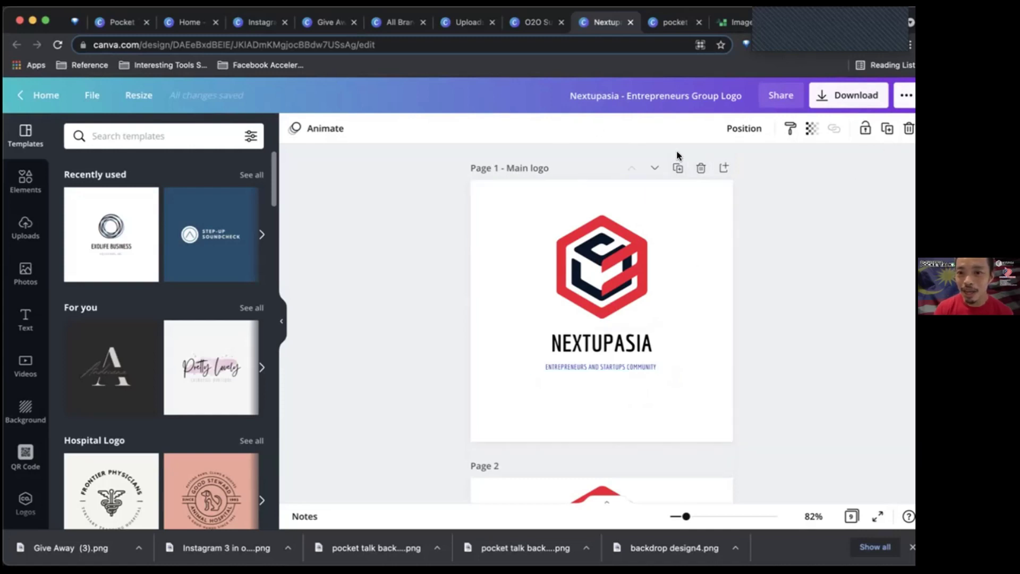
click(724, 168)
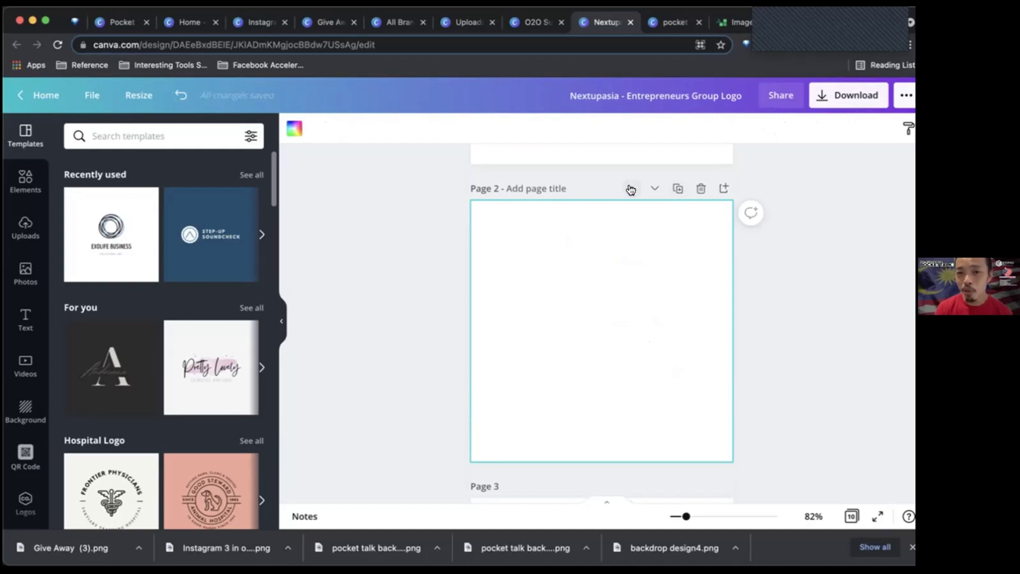
scroll(787, 331, up, 5)
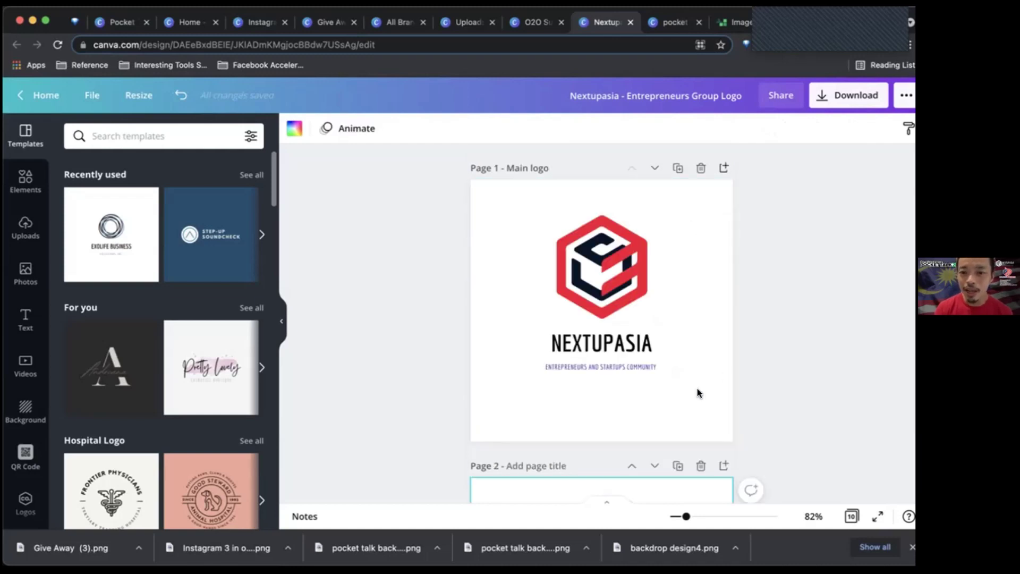
click(632, 467)
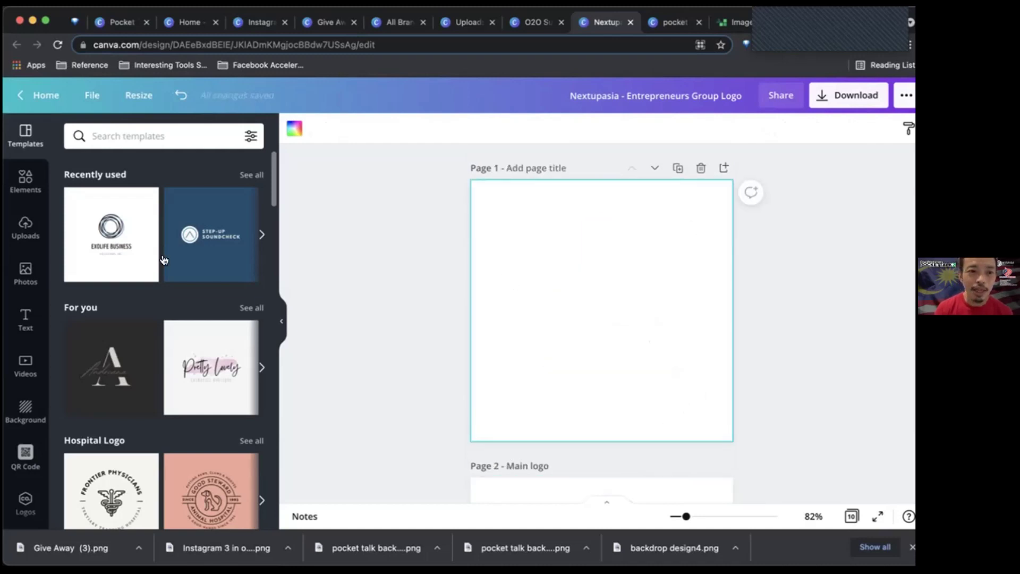
Step: Search the elements library for "cube" and look through the results for a logo graphic
scroll(182, 363, down, 1)
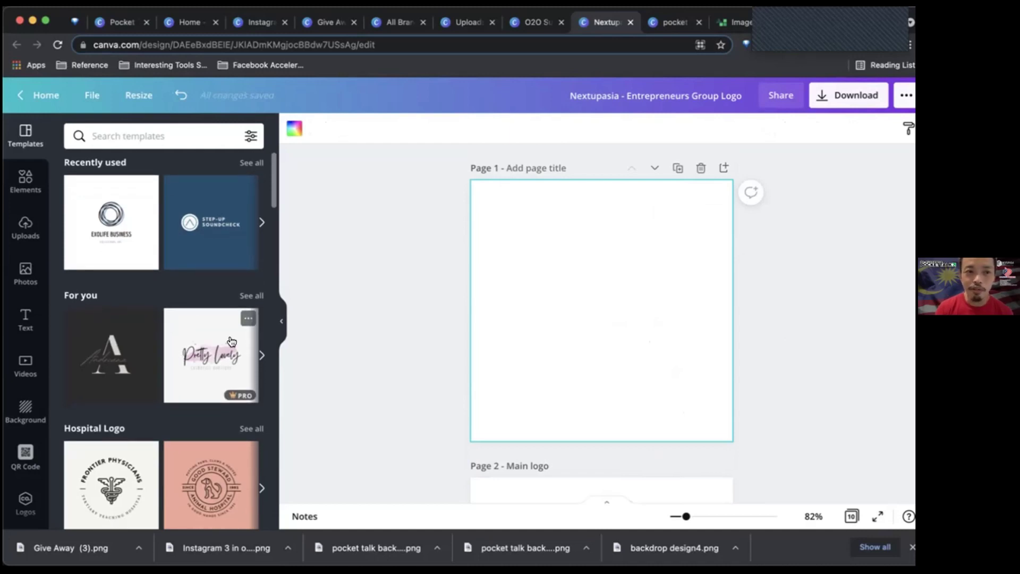
click(15, 183)
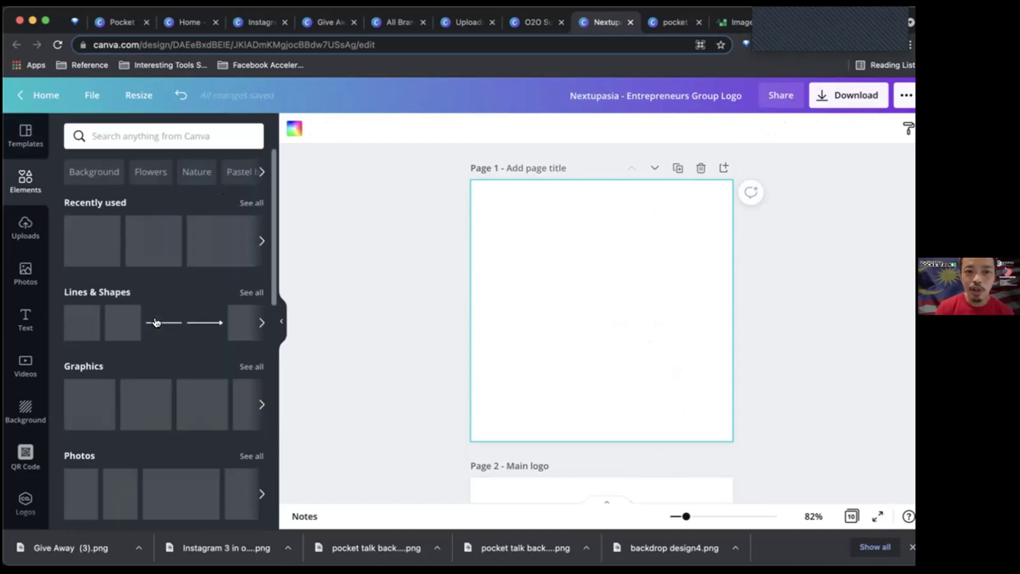
click(137, 135)
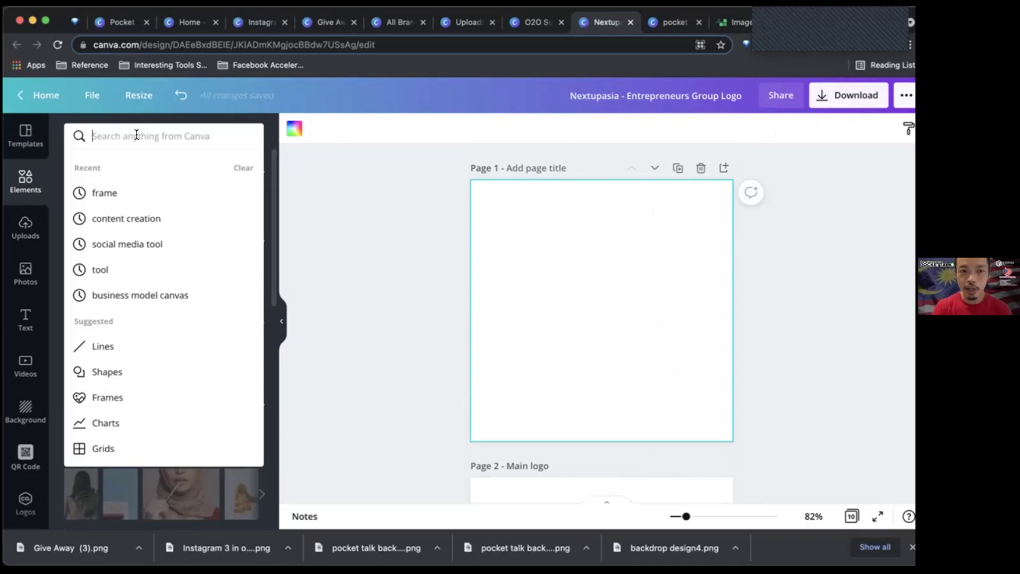
text(cube)
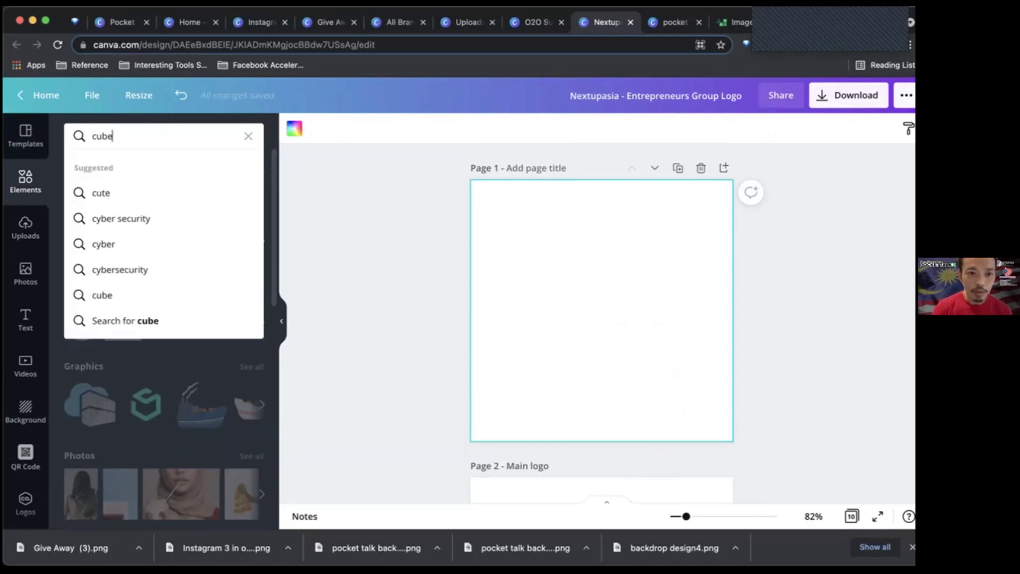
key(Return)
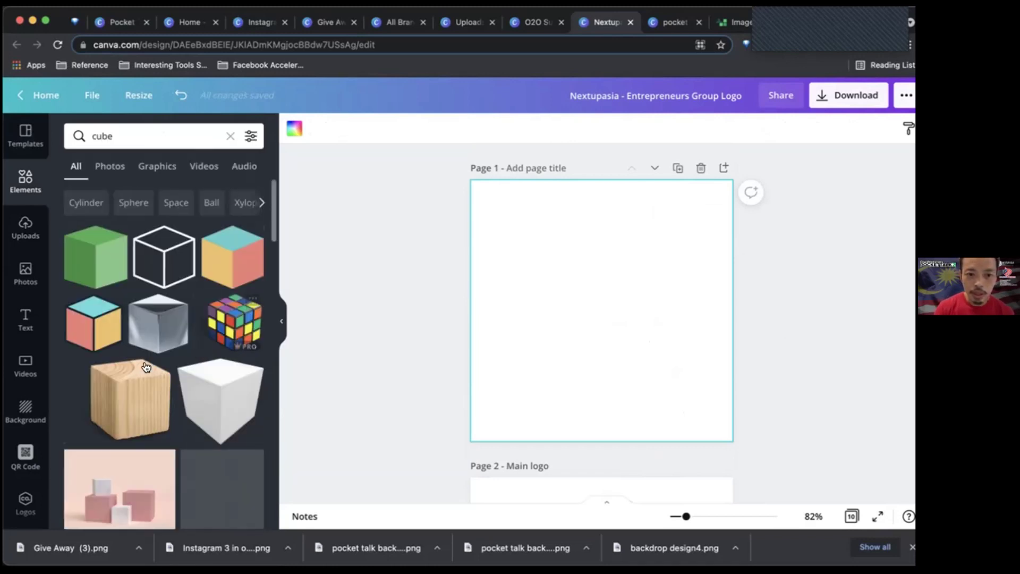
scroll(146, 366, down, 10)
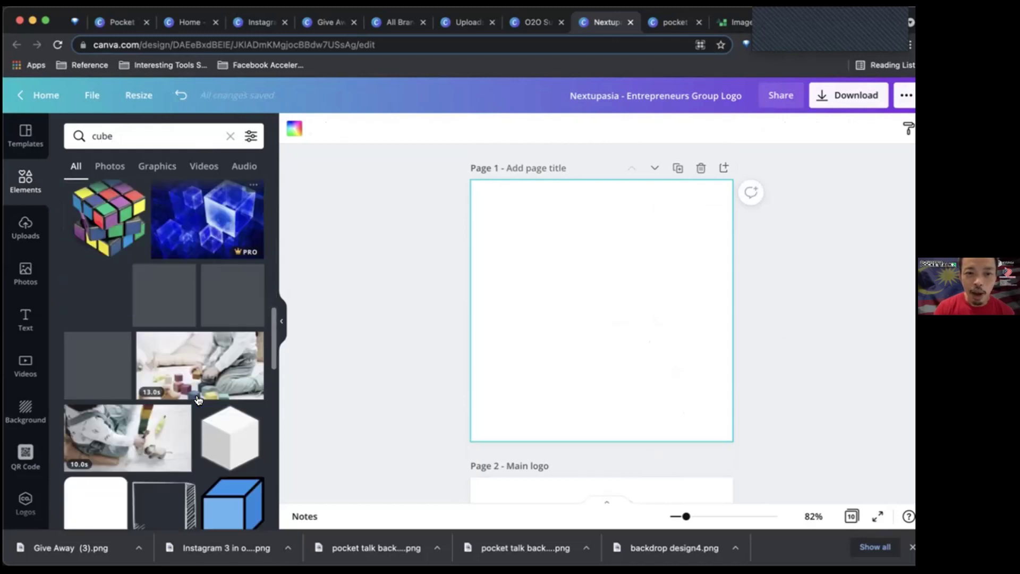
scroll(198, 399, down, 15)
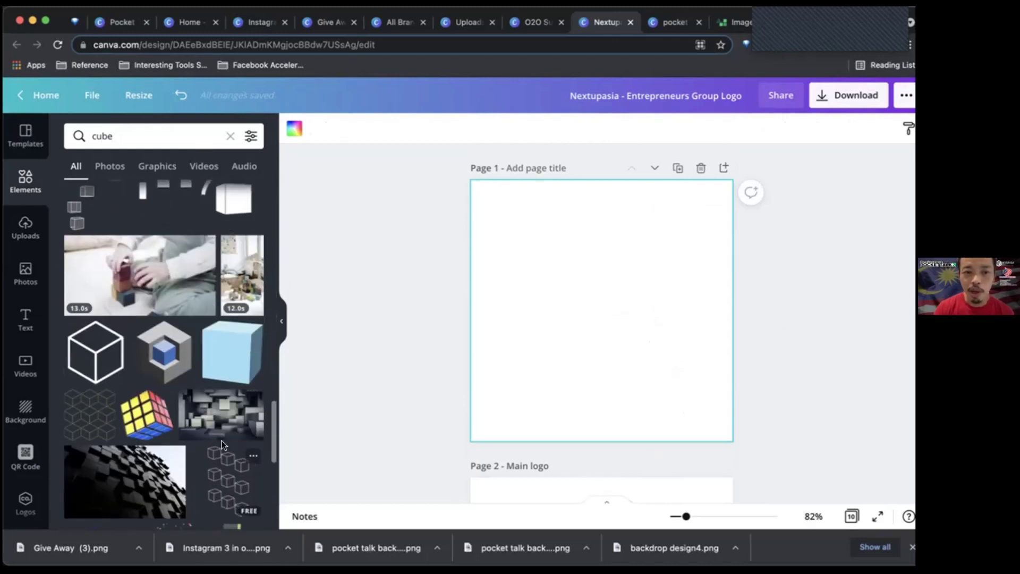
scroll(222, 441, down, 5)
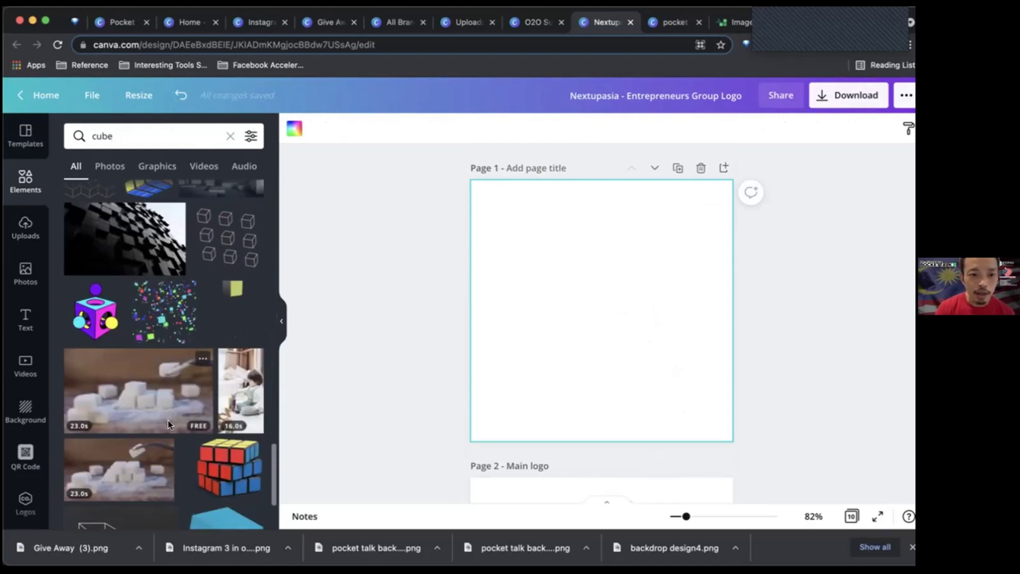
scroll(168, 423, up, 10)
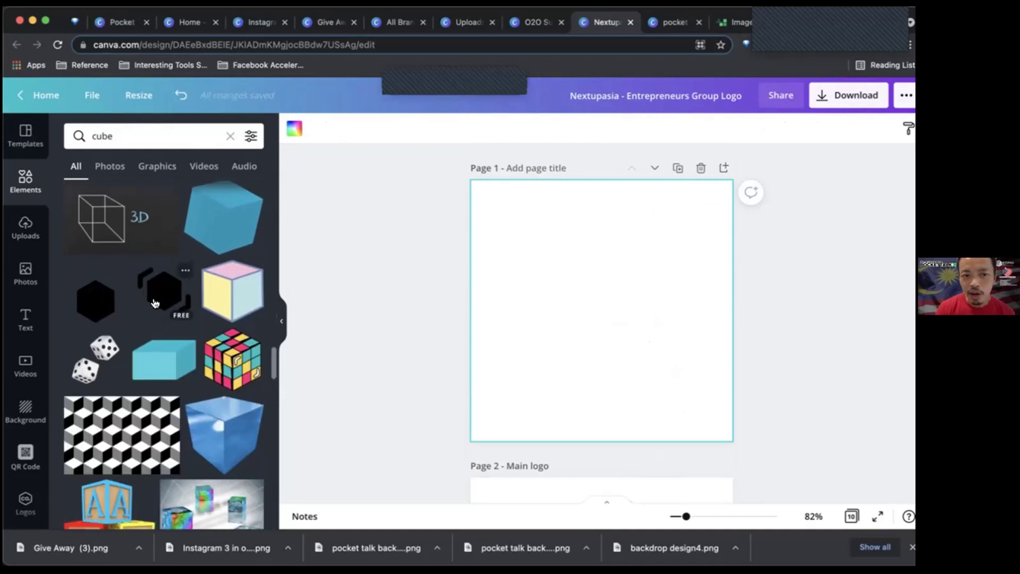
Step: View more elements by Canva Original Stickers, the maker of the Black Cube sticker, and look through them
click(185, 271)
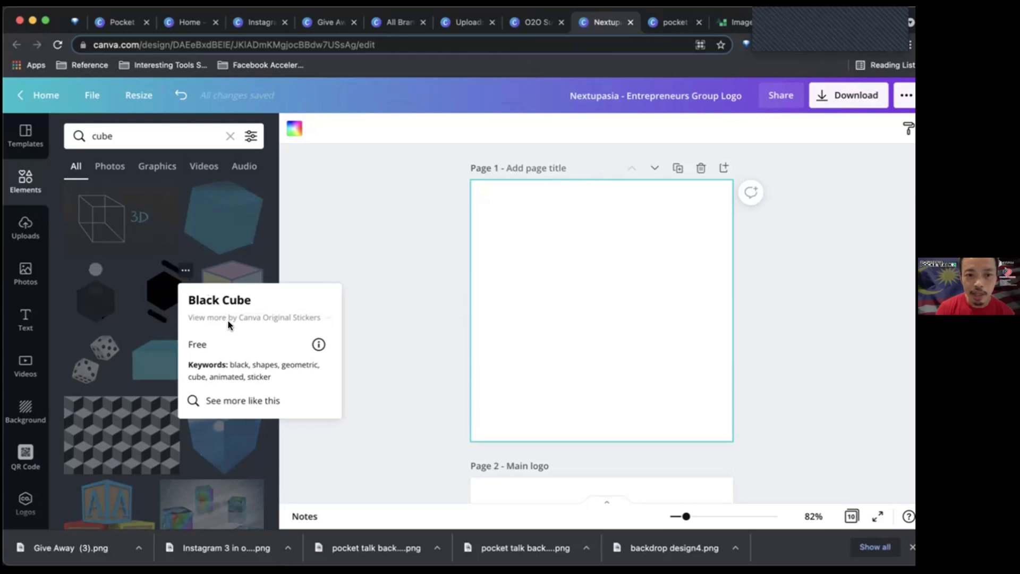
click(231, 318)
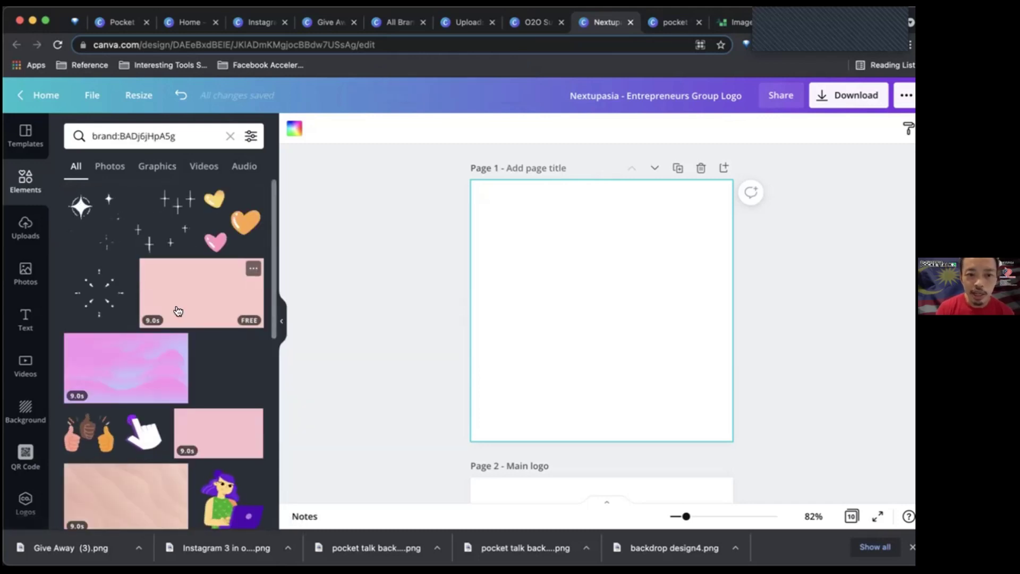
scroll(178, 311, down, 5)
scroll(177, 311, down, 4)
scroll(366, 396, down, 5)
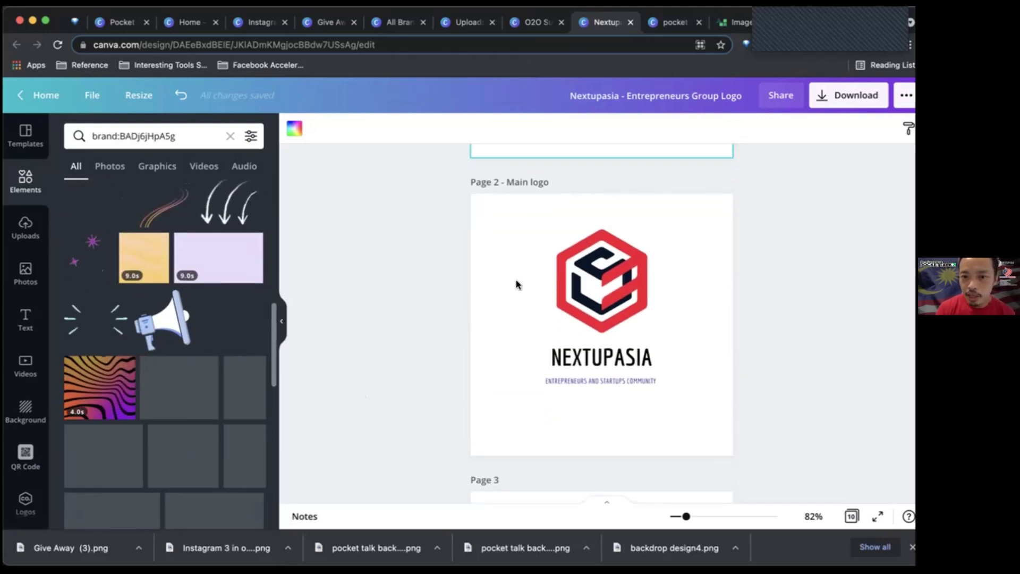
Step: Ungroup the logo mark on page 2, pull the red hexagon away from the black shape, and move it back over it
click(579, 255)
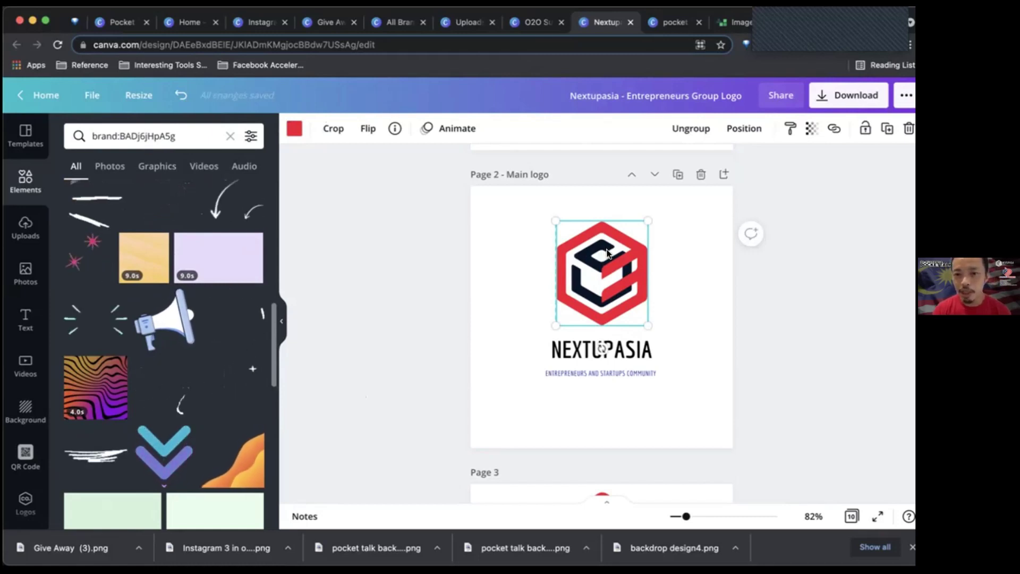
mouse_move(607, 253)
mouse_down()
mouse_move(562, 250)
mouse_move(619, 248)
mouse_move(609, 247)
mouse_up()
key(ctrl+z)
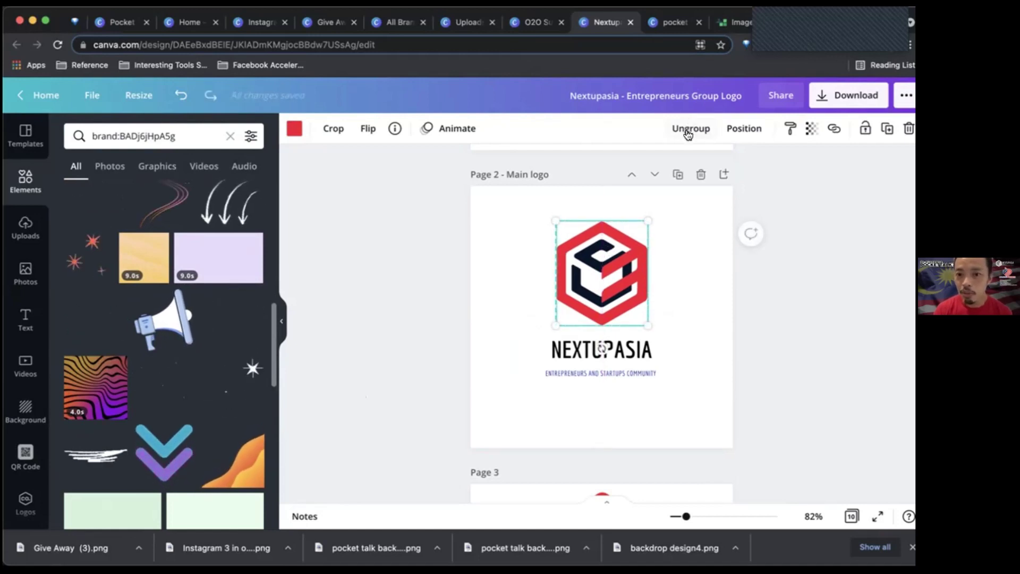
click(688, 130)
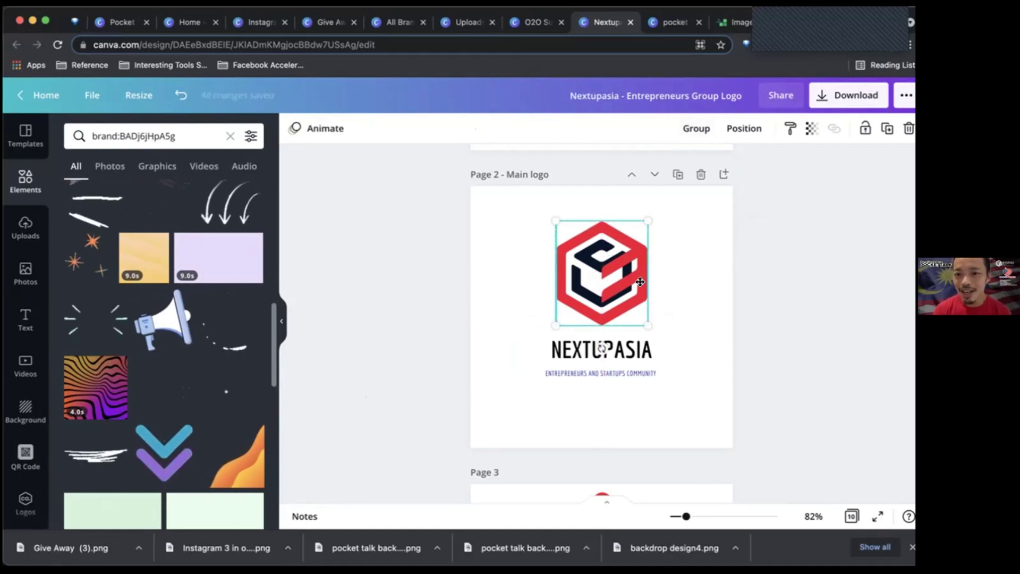
drag(639, 282, 706, 316)
click(681, 287)
click(624, 304)
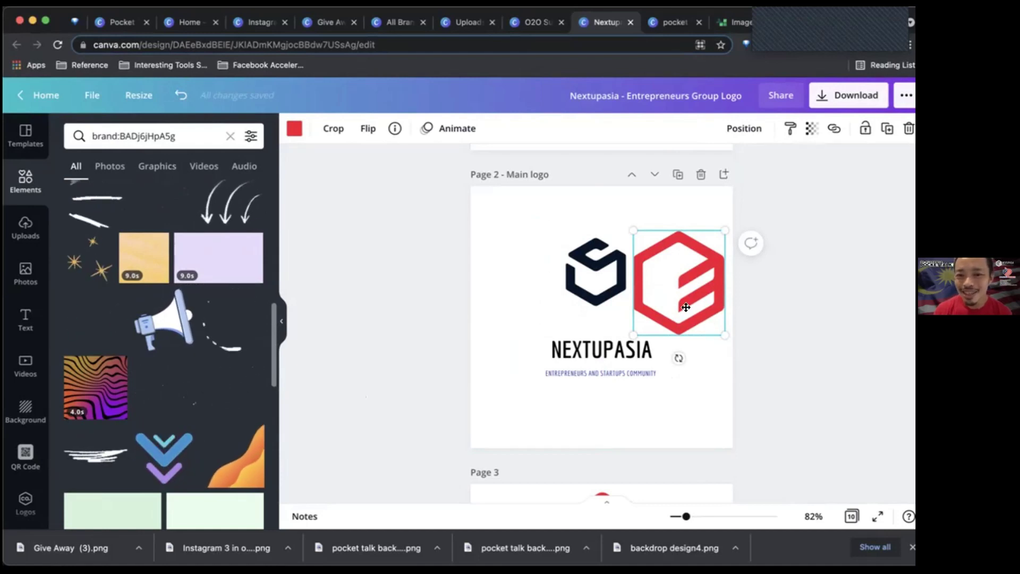
drag(706, 316, 624, 307)
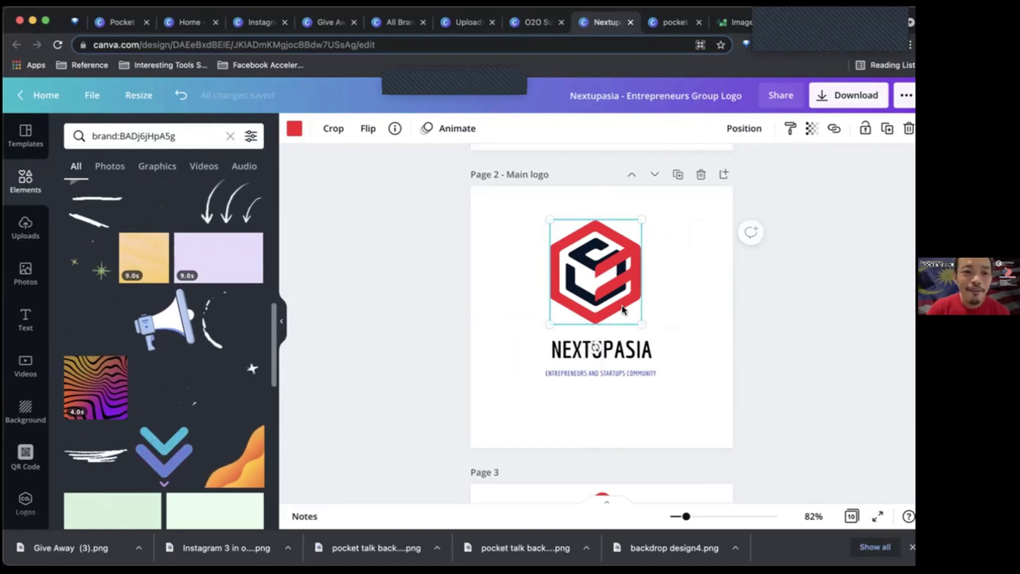
Step: Undo the moves of the red hexagon in the page 2 logo
scroll(155, 438, down, 10)
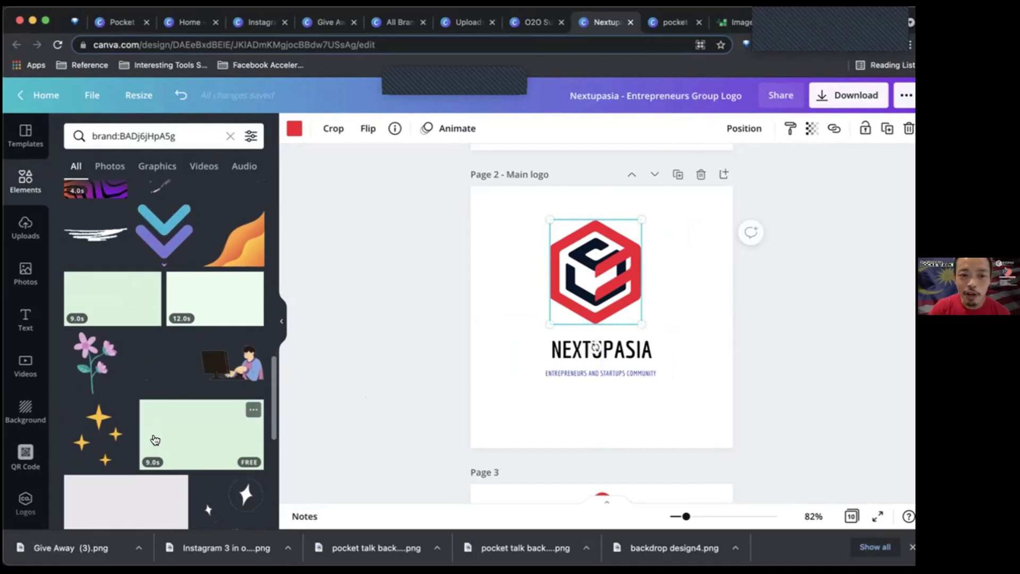
scroll(154, 438, down, 5)
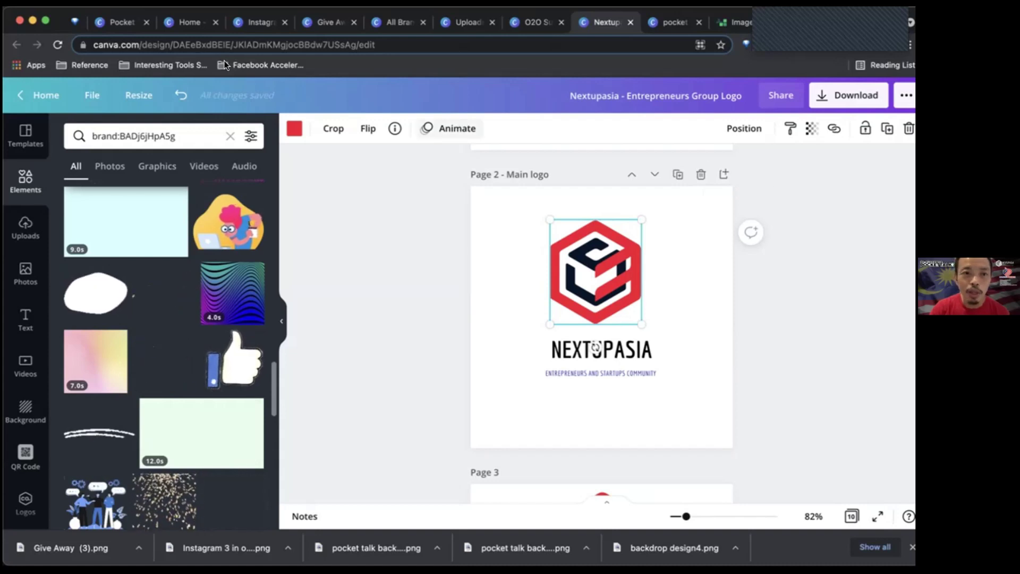
click(180, 96)
click(210, 95)
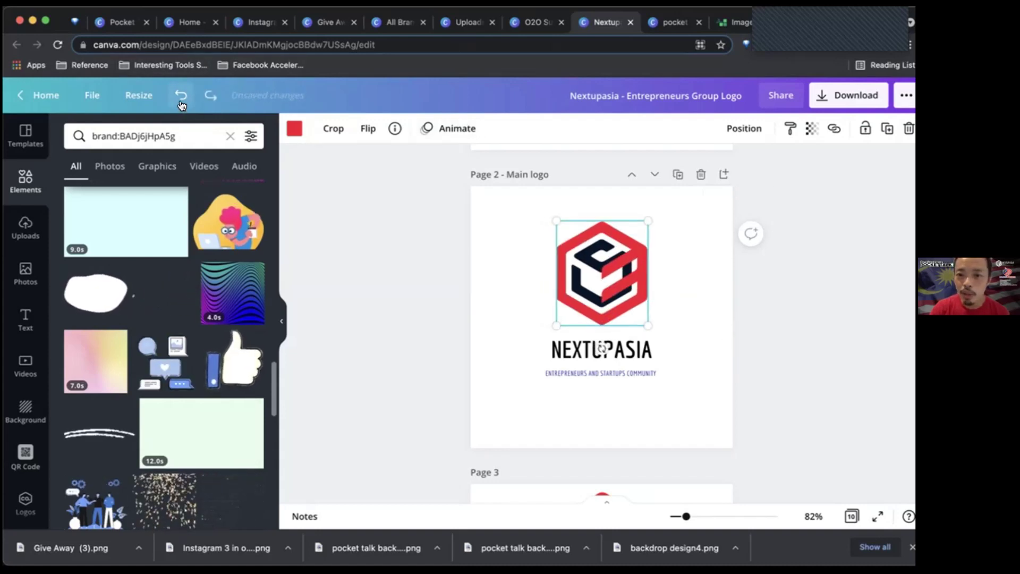
scroll(413, 270, up, 1)
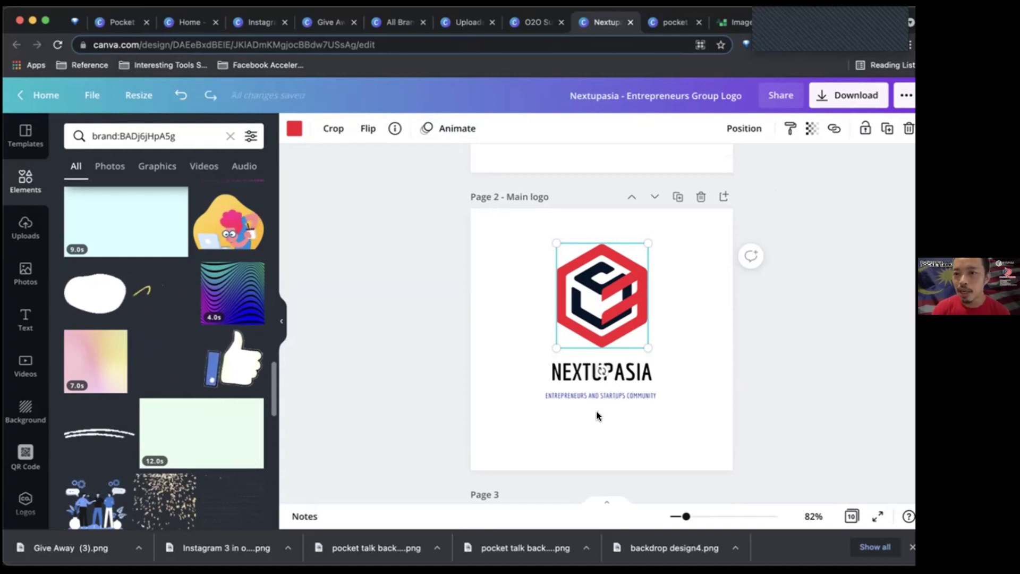
Step: Look through the design's version history and pick the autosave from 10:03 AM, Aug 17
click(96, 98)
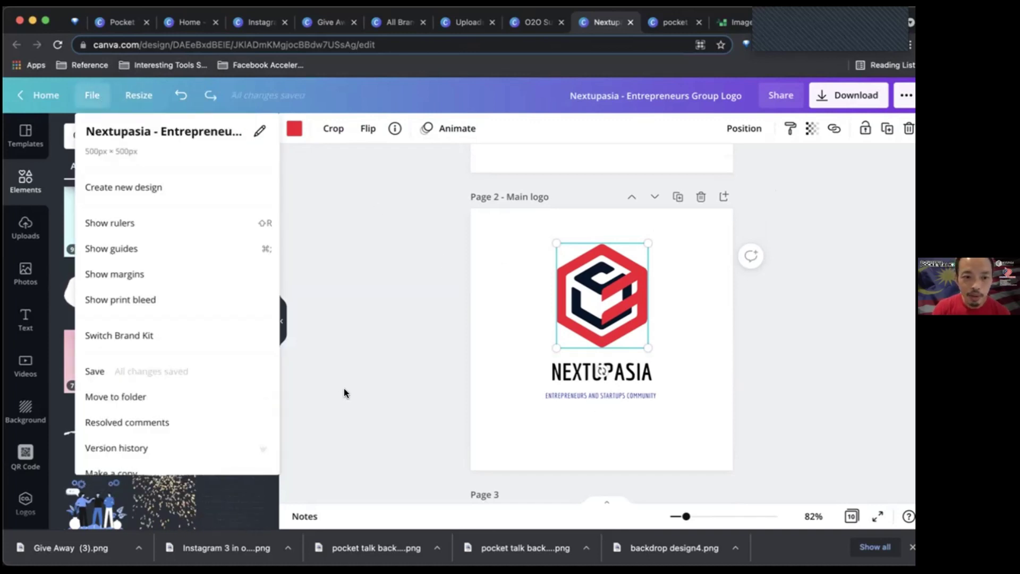
click(205, 445)
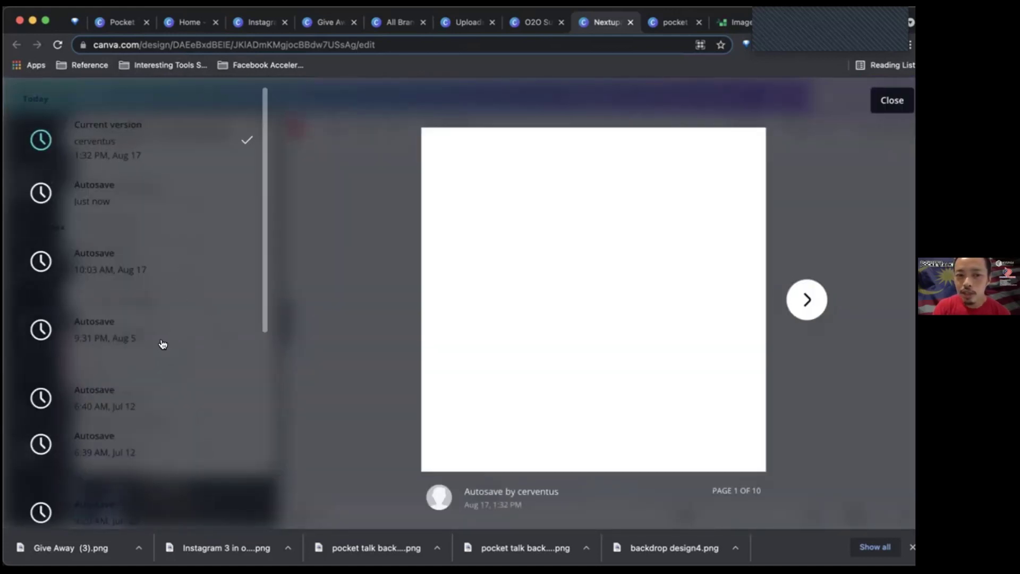
scroll(163, 344, down, 3)
scroll(163, 344, up, 3)
scroll(163, 344, down, 5)
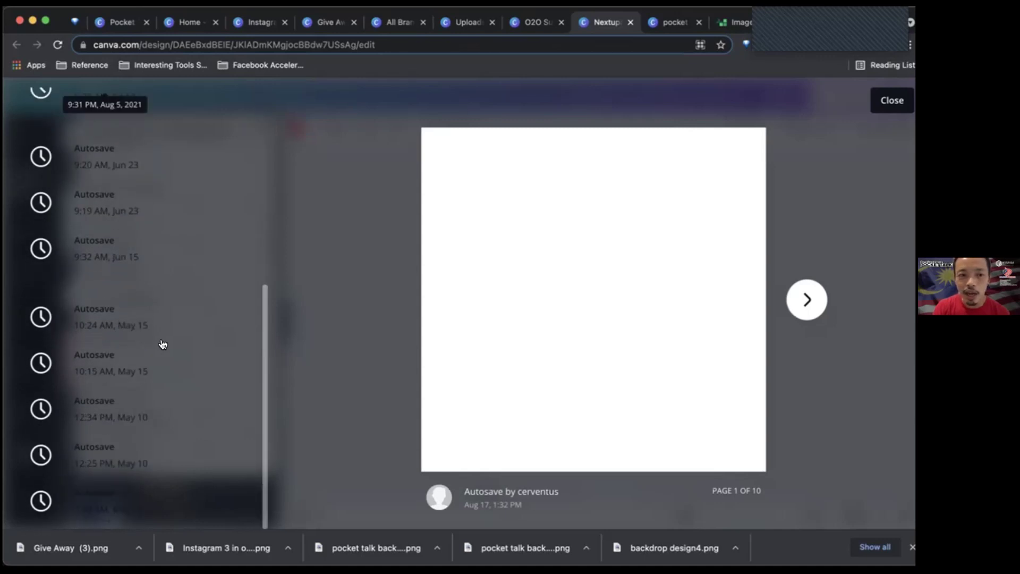
scroll(163, 344, up, 5)
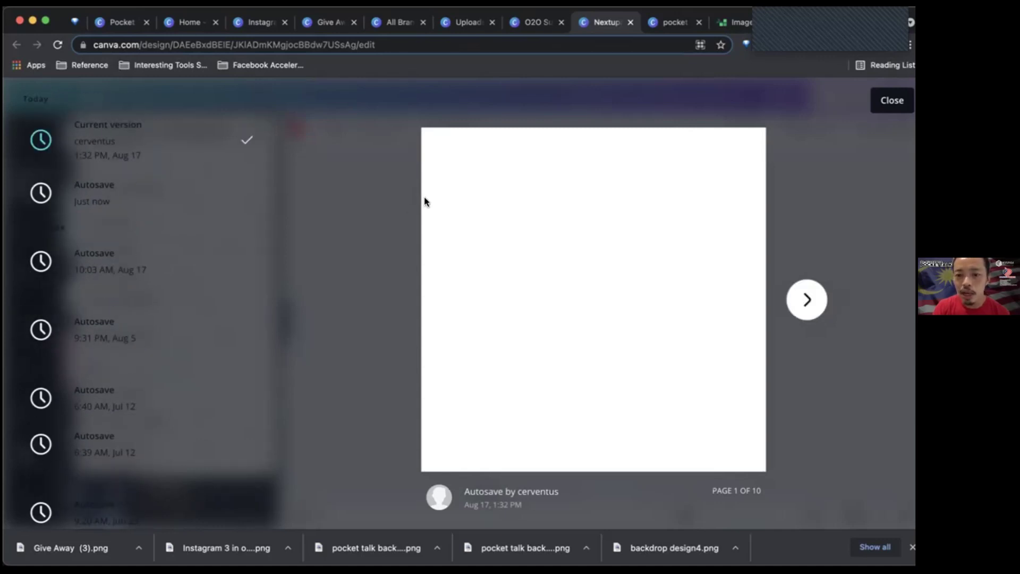
click(134, 260)
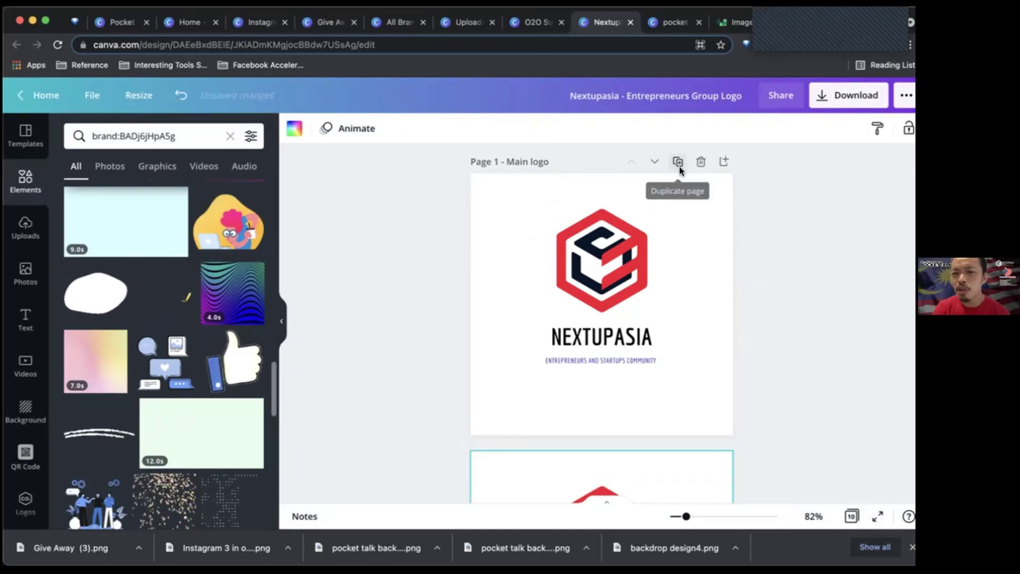
Step: Duplicate the Main logo page and recolor the red part of the copy's logo mark to the default yellow
click(680, 169)
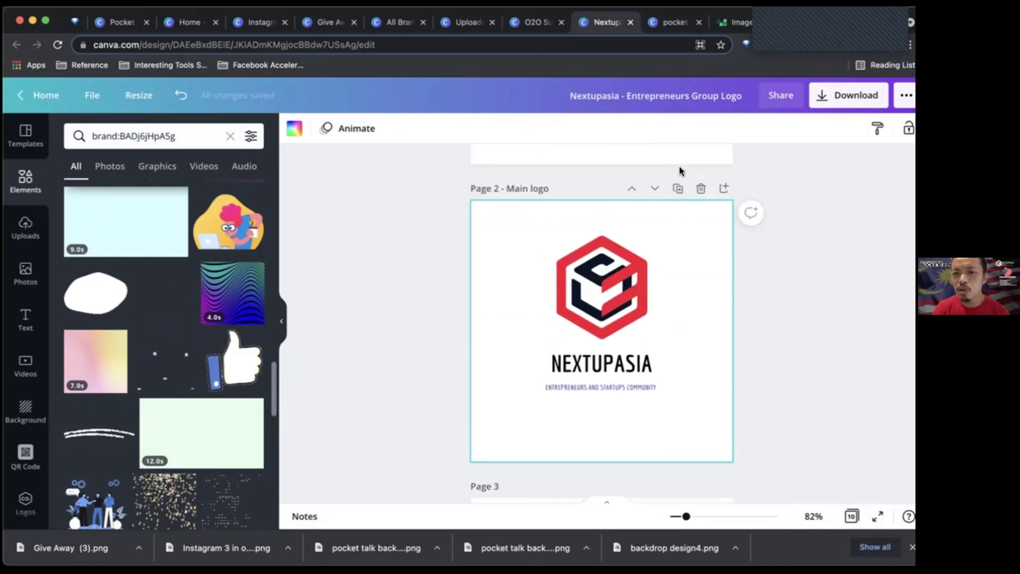
click(619, 296)
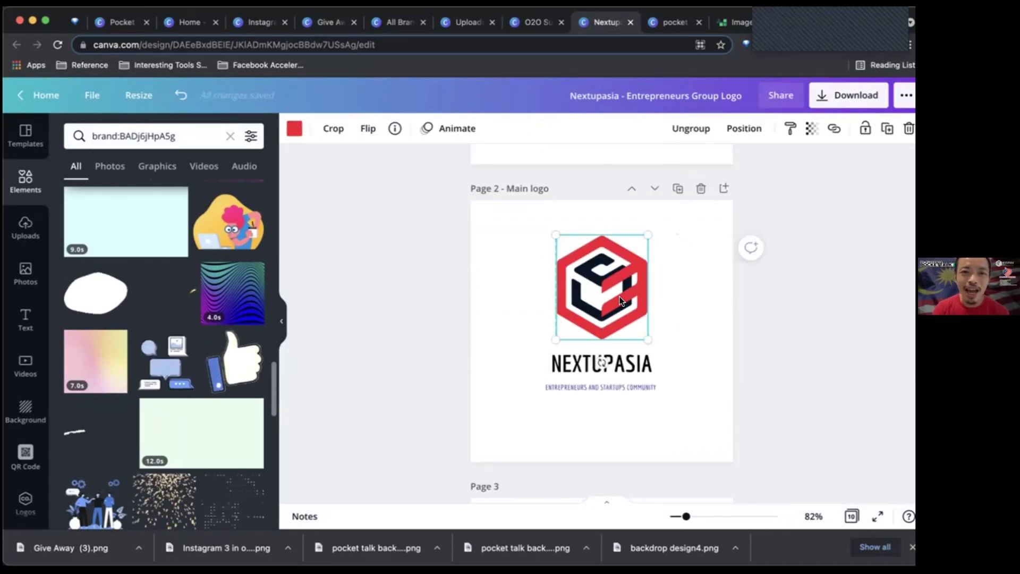
click(296, 126)
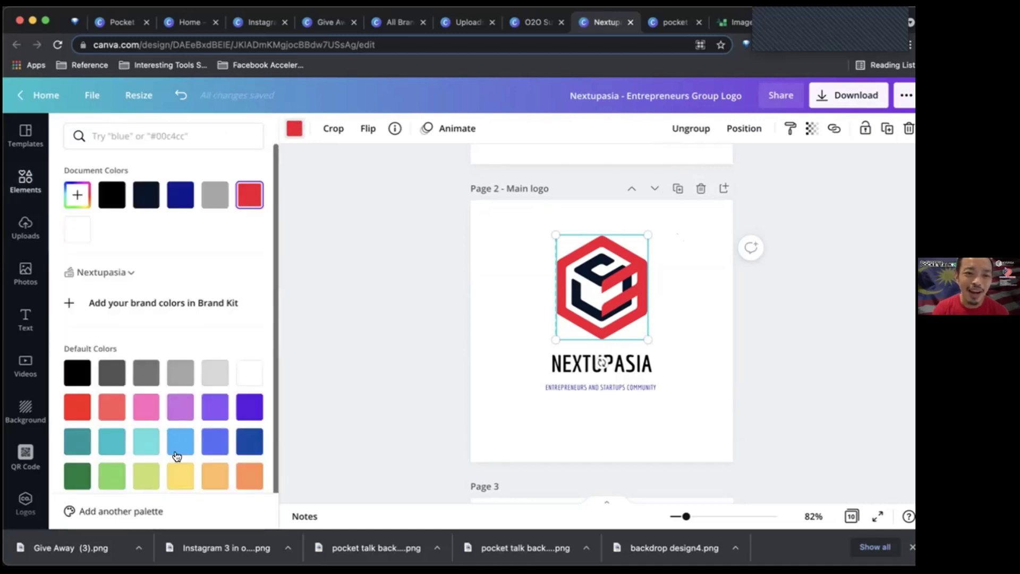
click(183, 475)
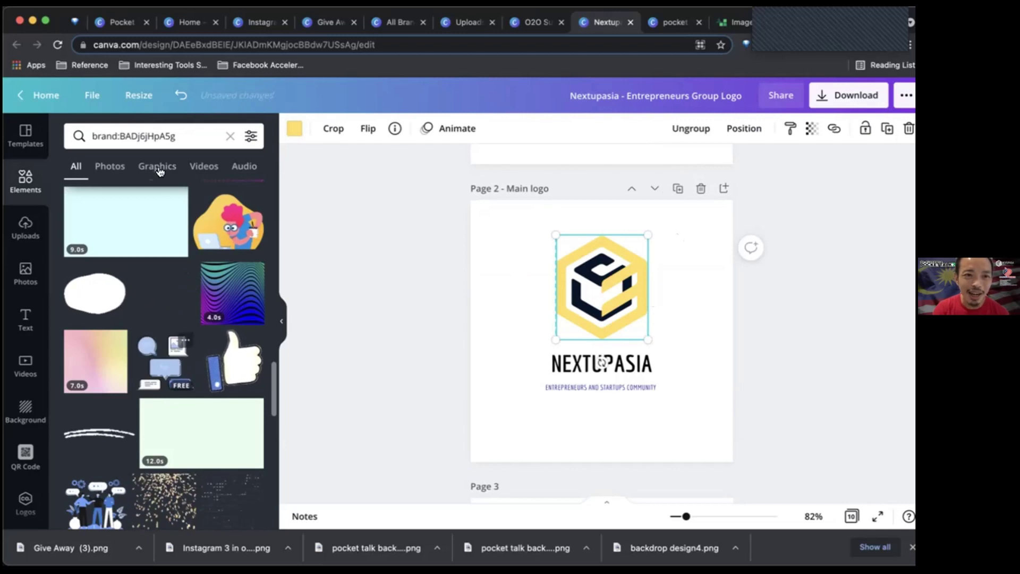
Step: Add the animated blue cube with the green outline from a "cube cyber" element search to page 2 and send it behind the logo
click(159, 130)
text(cub)
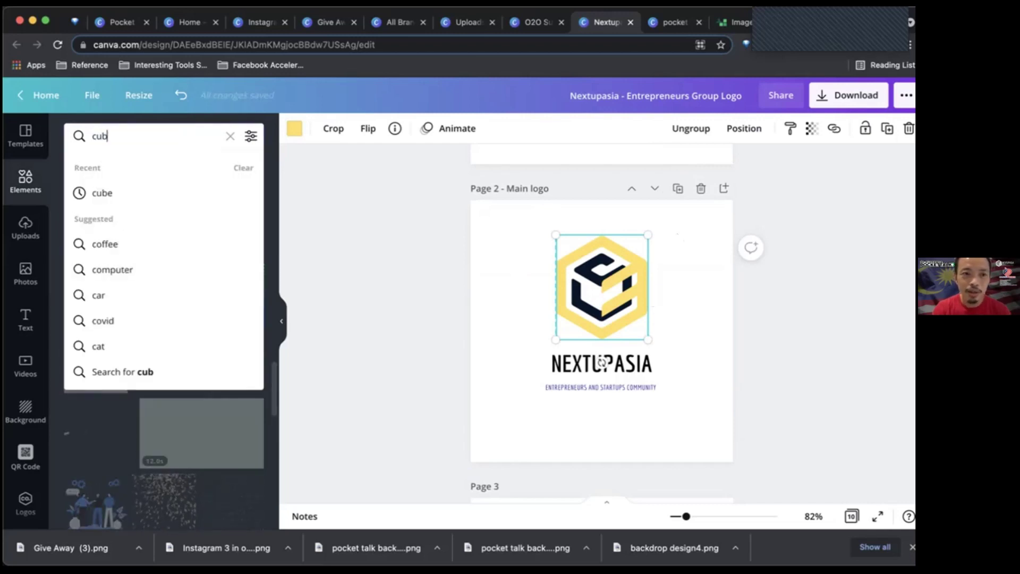
text(e c)
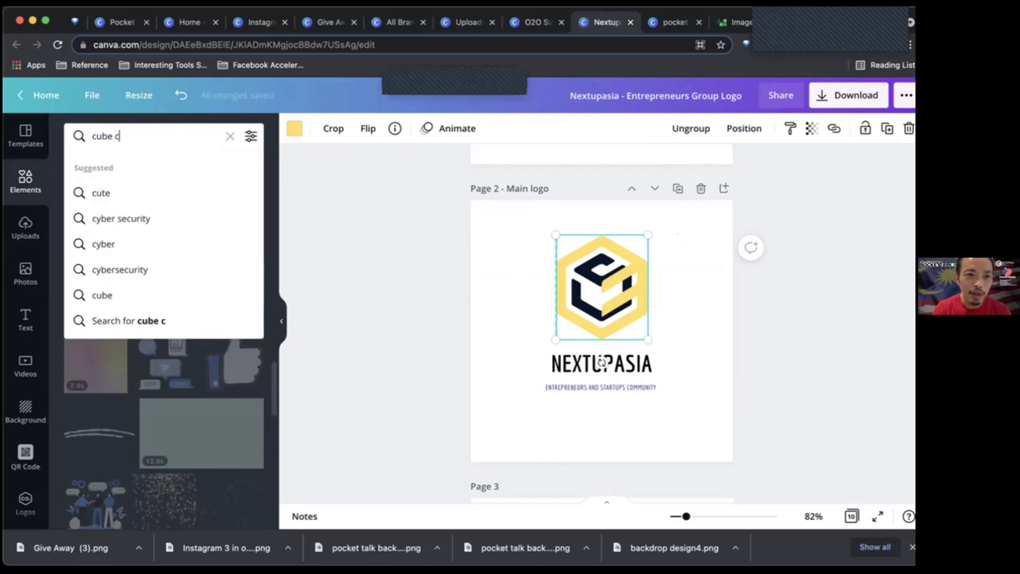
text(yber)
key(Return)
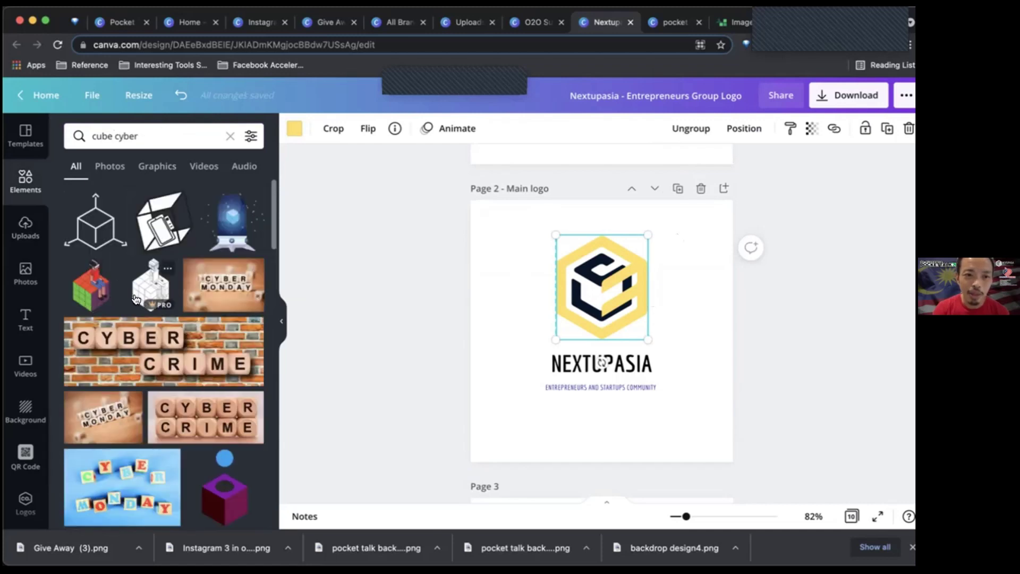
scroll(117, 299, down, 10)
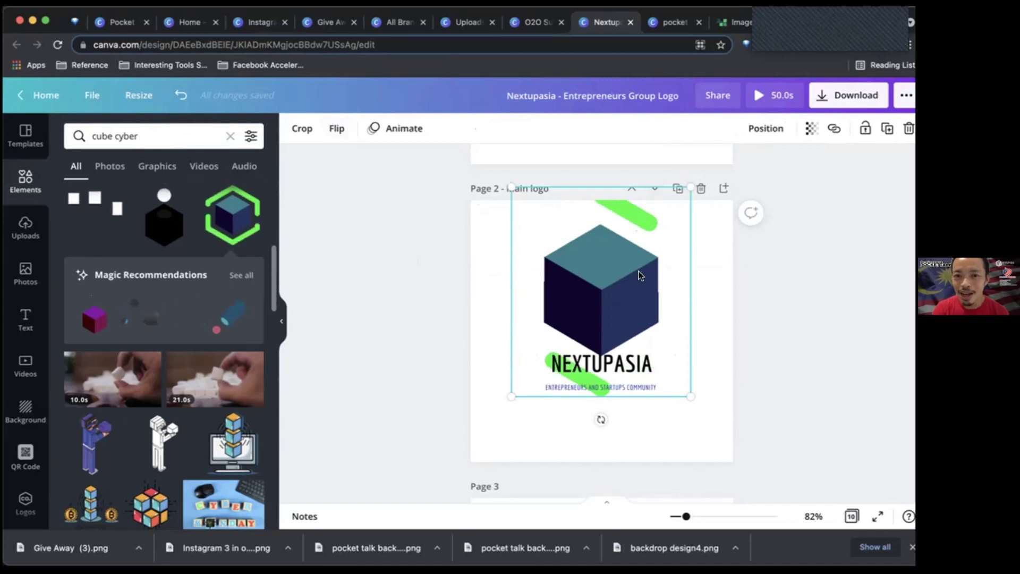
click(746, 132)
click(724, 166)
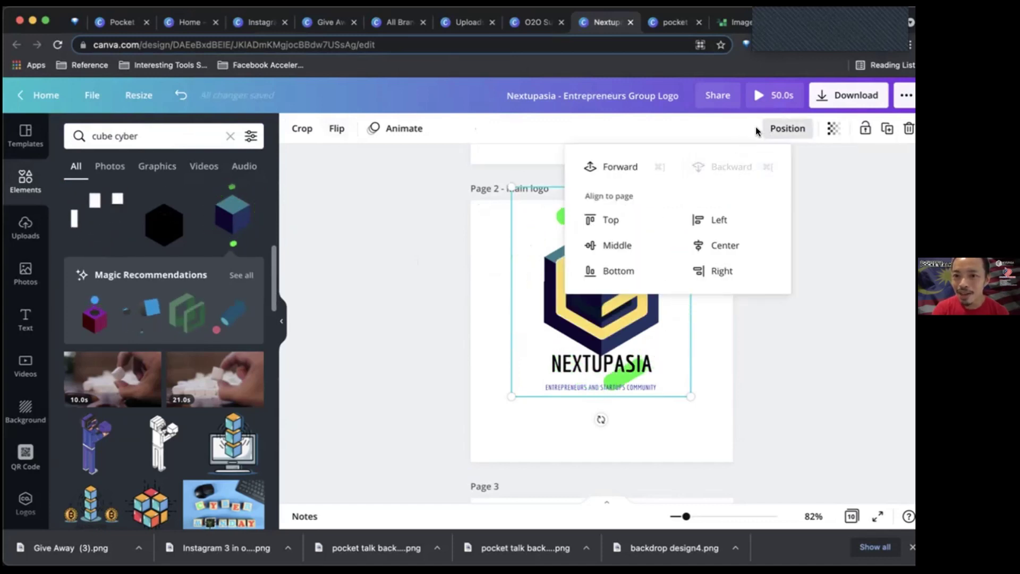
Step: Browse the full list of Magic Recommendations for the animated cube
click(860, 322)
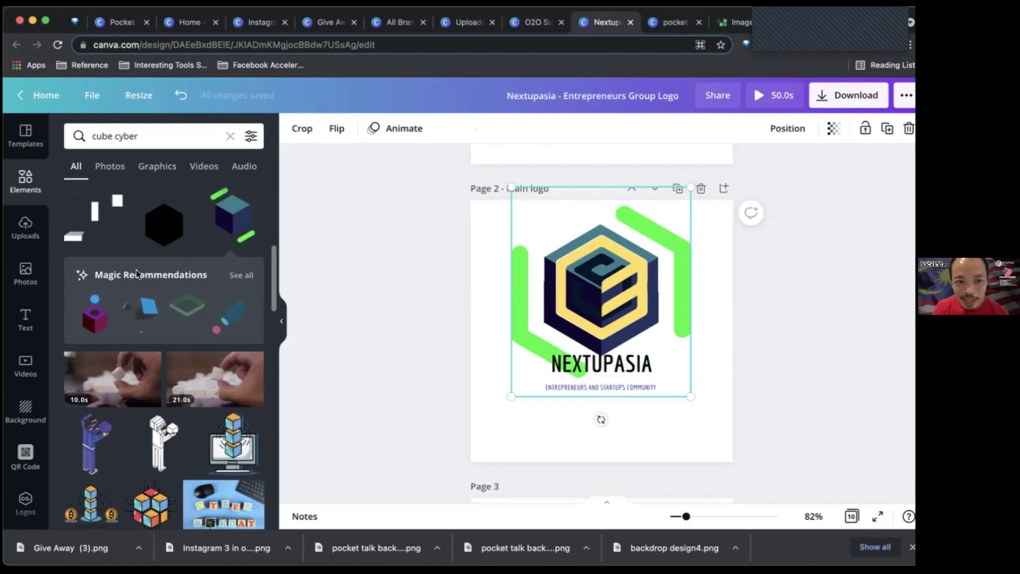
click(236, 272)
scroll(192, 406, down, 15)
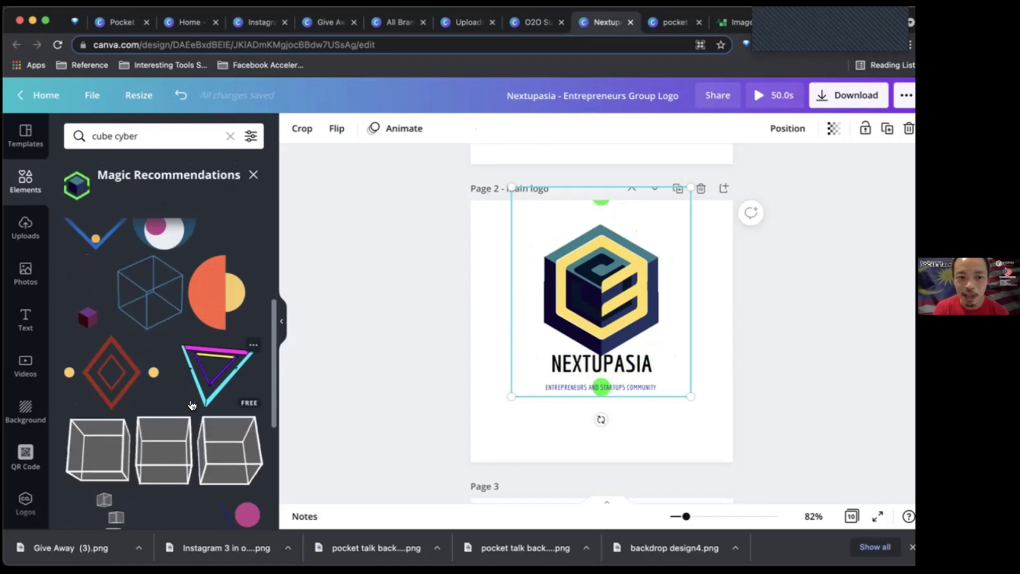
scroll(192, 405, down, 2)
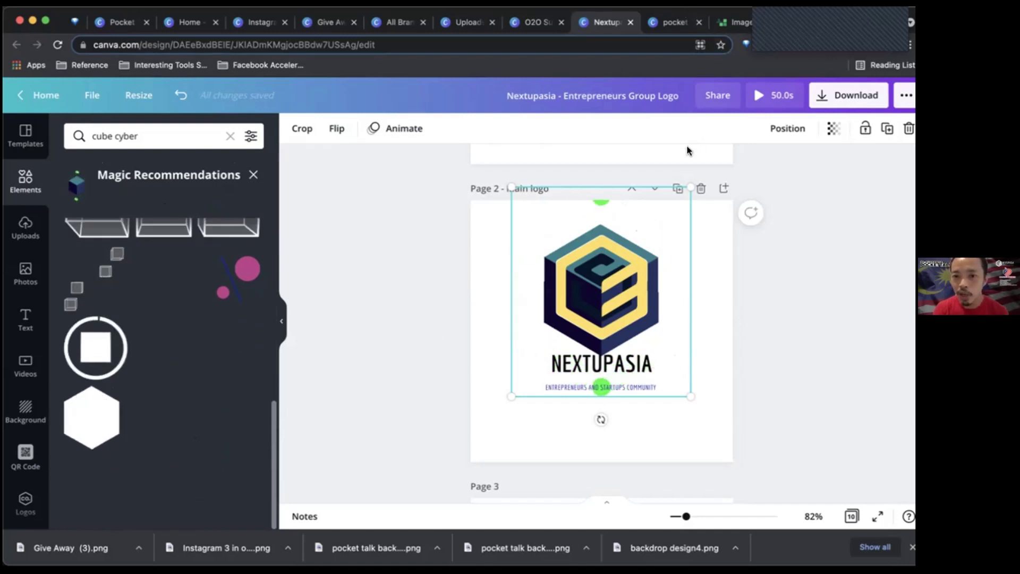
Step: Delete page 2, the yellow copy of the Main logo with the animated cube behind it
scroll(781, 371, down, 3)
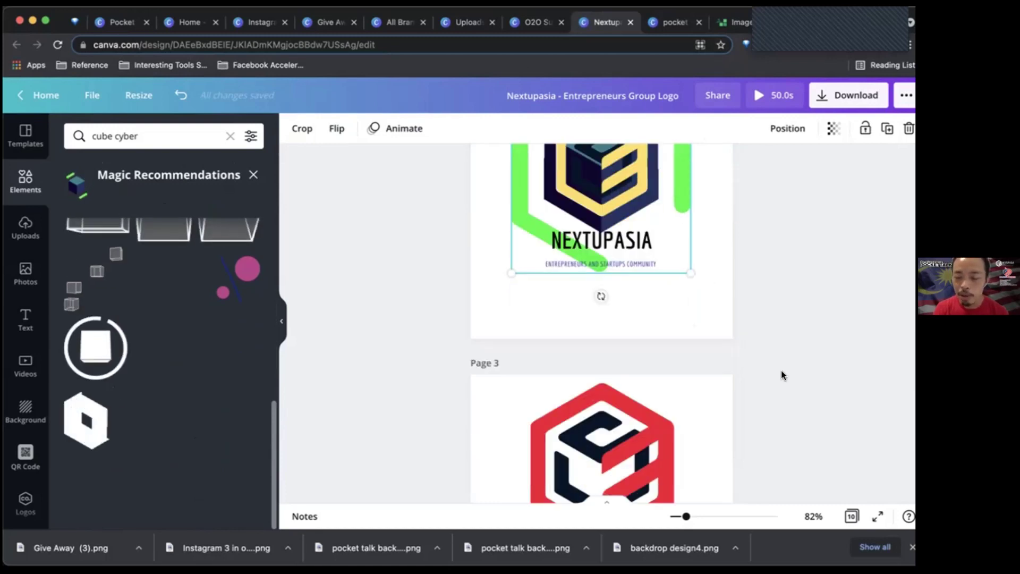
scroll(781, 371, up, 8)
scroll(781, 375, down, 2)
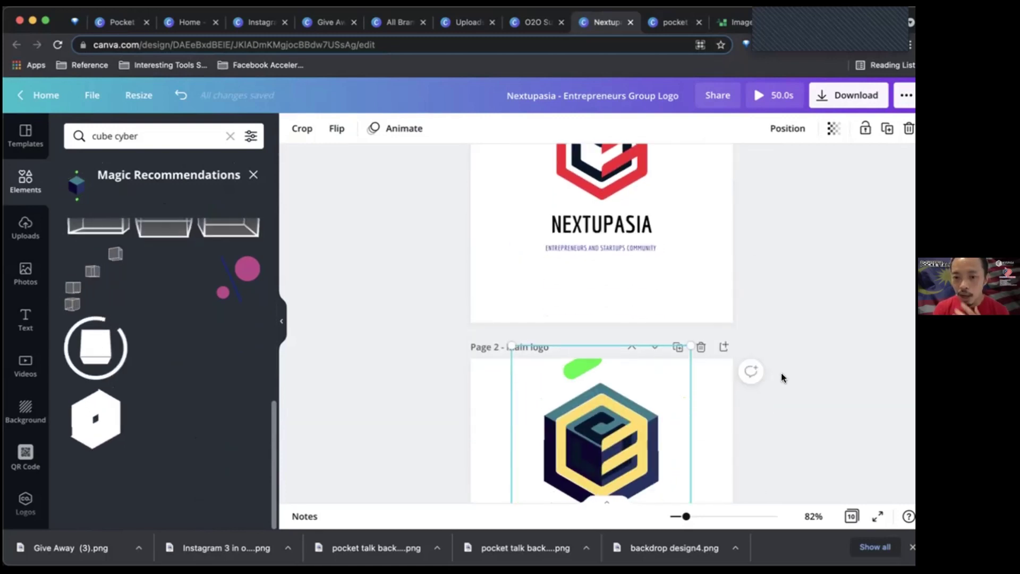
click(701, 347)
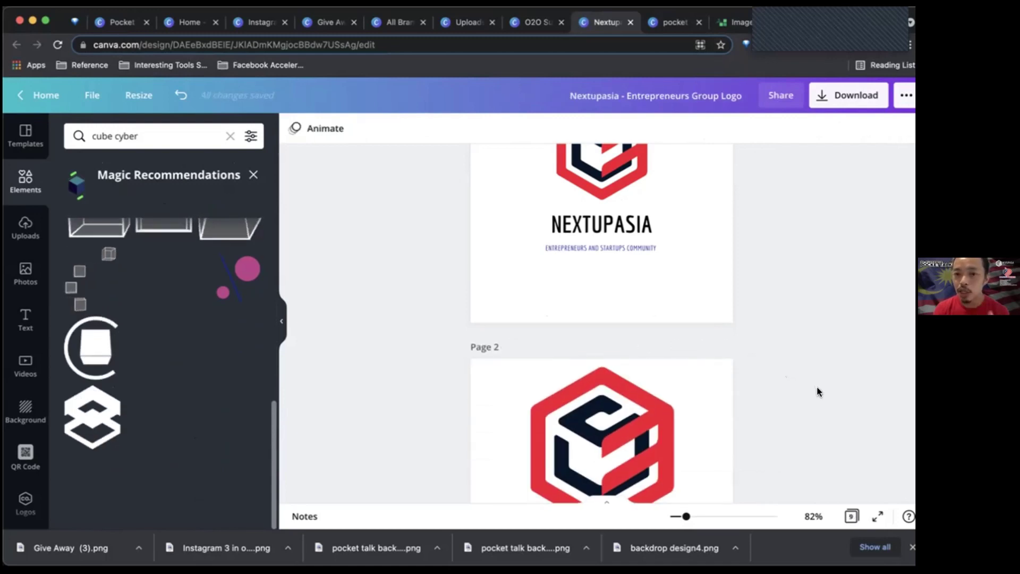
Step: Look through the logo variations on the remaining pages down to page 9, and return to the black one on page 7
scroll(817, 391, down, 2)
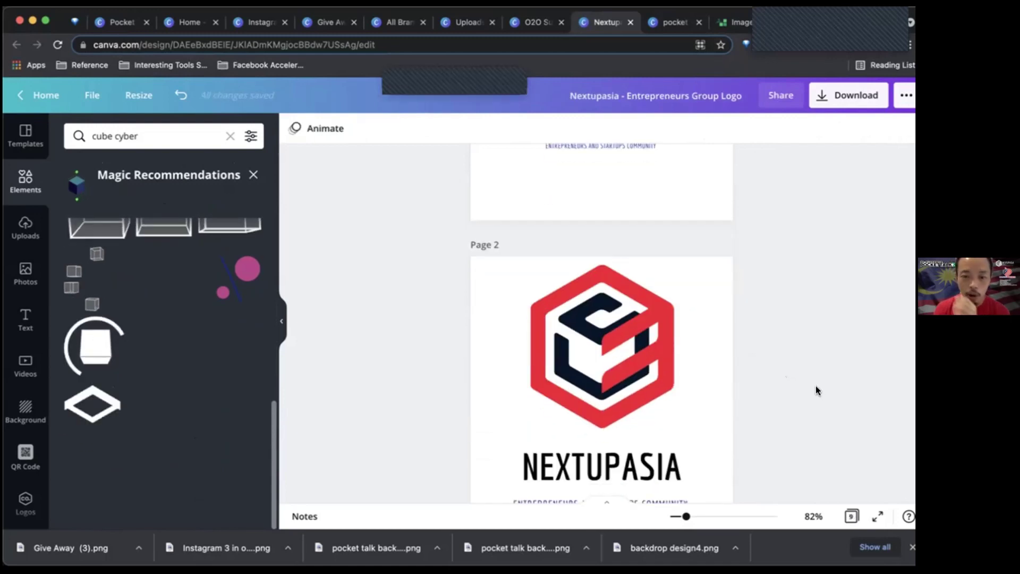
scroll(816, 391, up, 4)
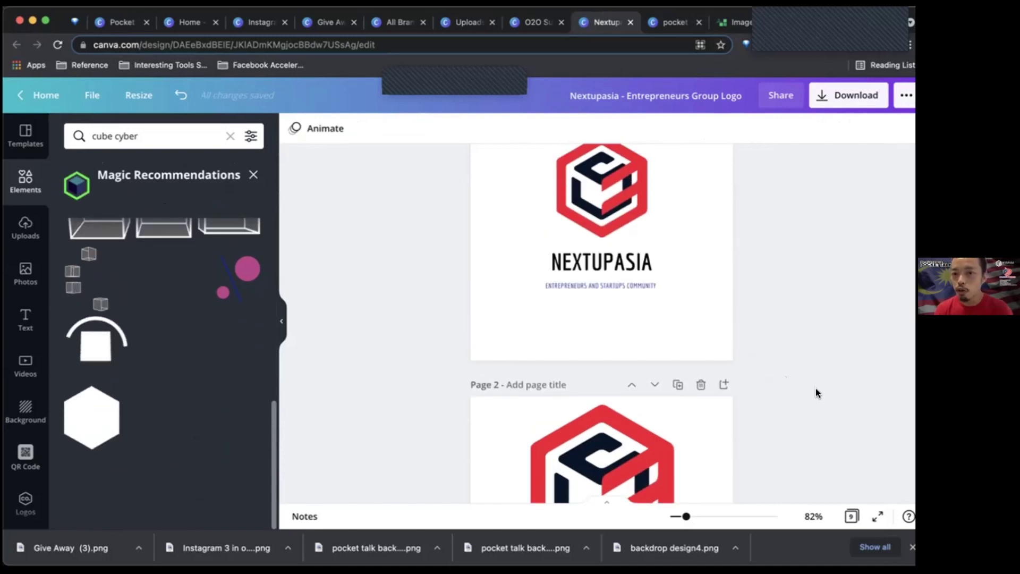
scroll(815, 387, down, 8)
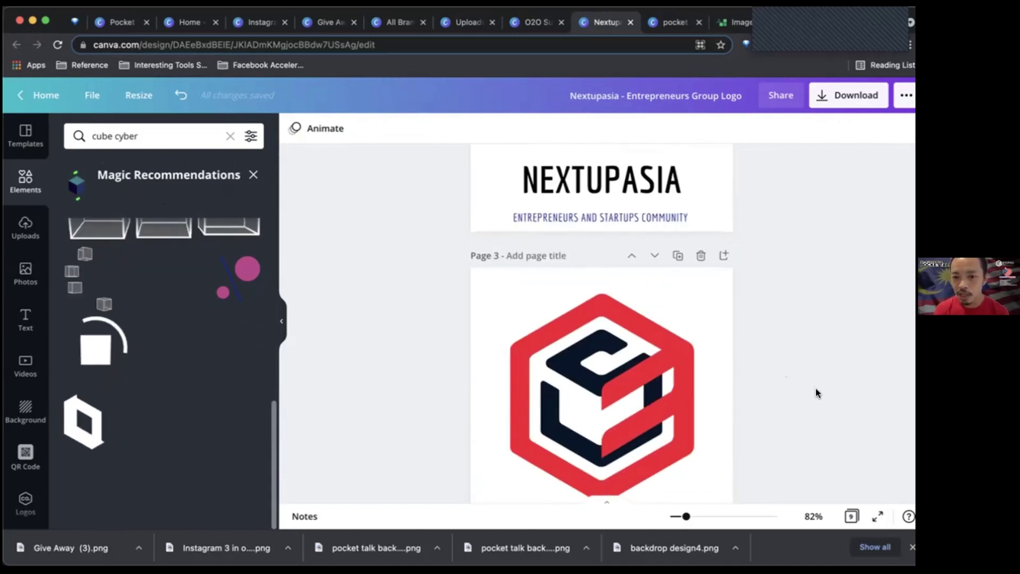
scroll(725, 335, down, 4)
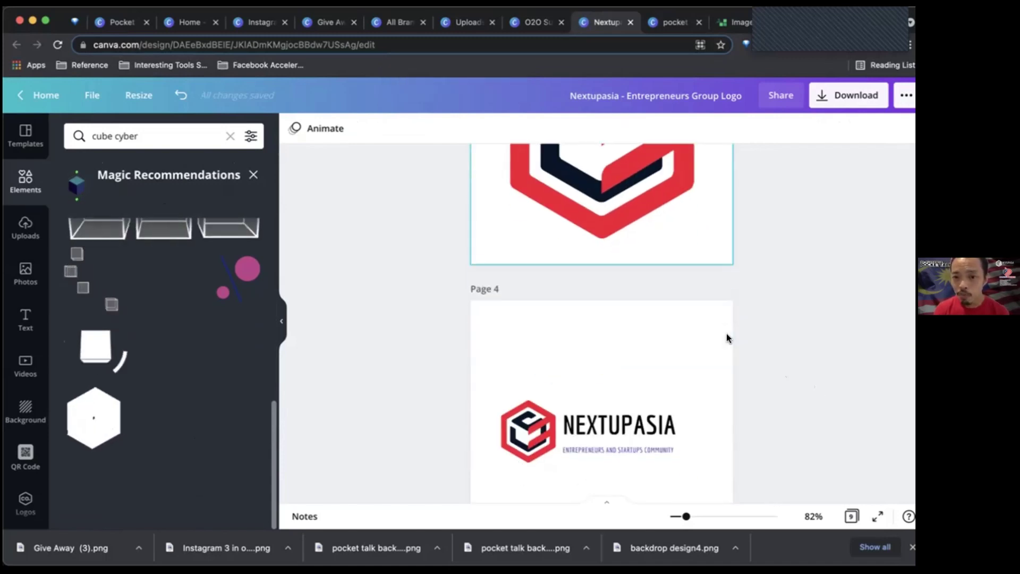
scroll(790, 408, down, 12)
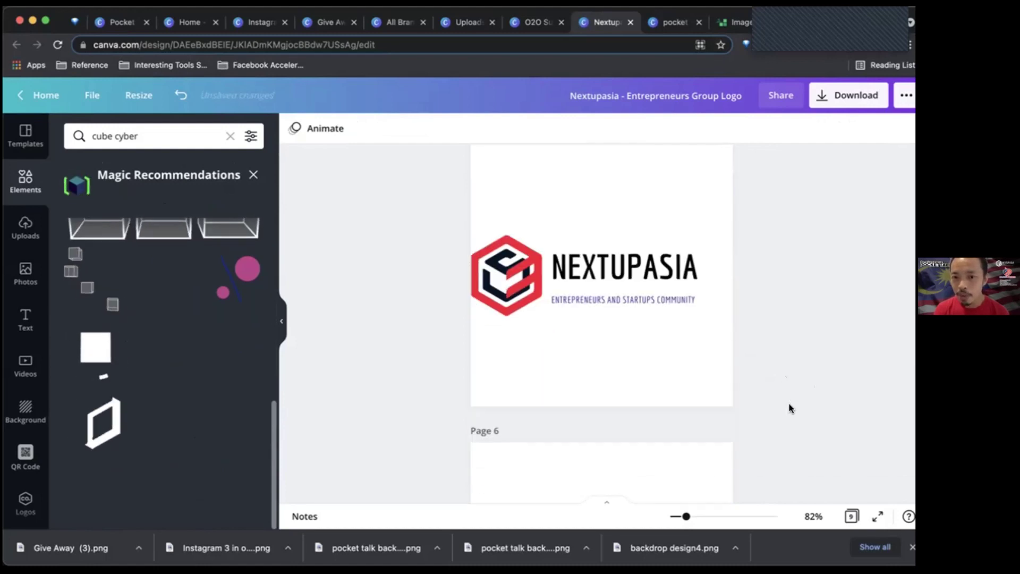
scroll(789, 408, down, 6)
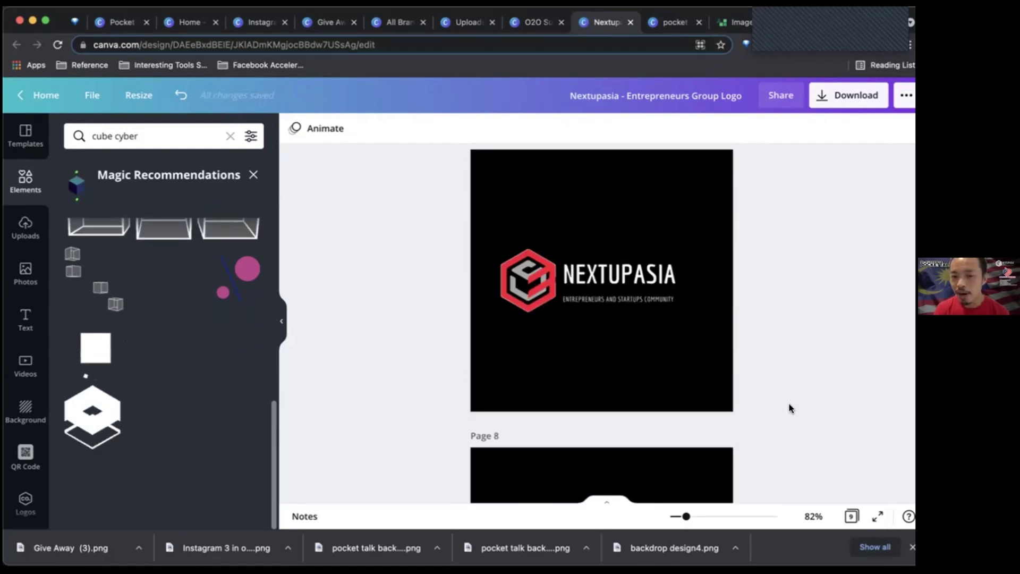
scroll(788, 408, down, 4)
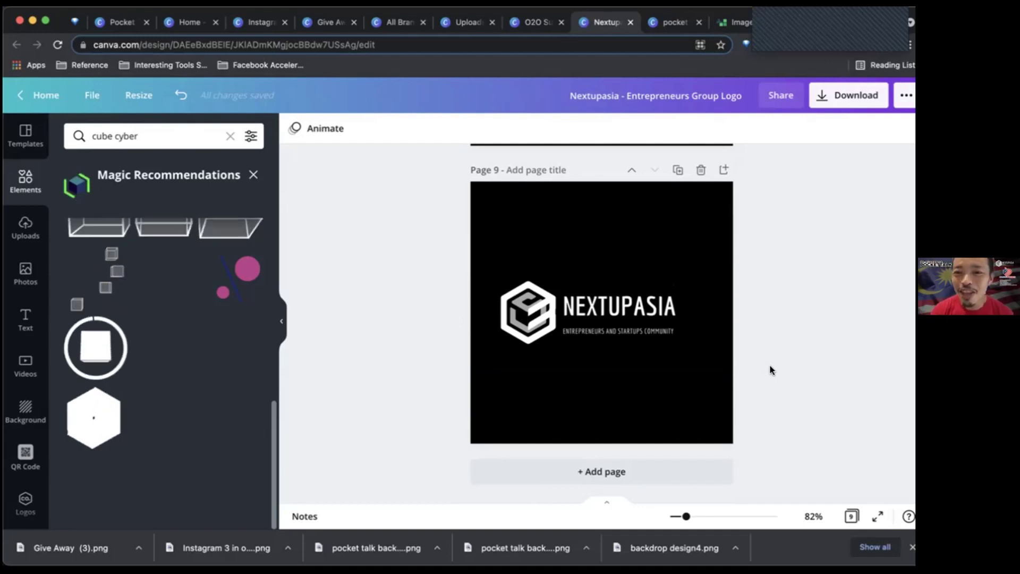
scroll(770, 366, up, 10)
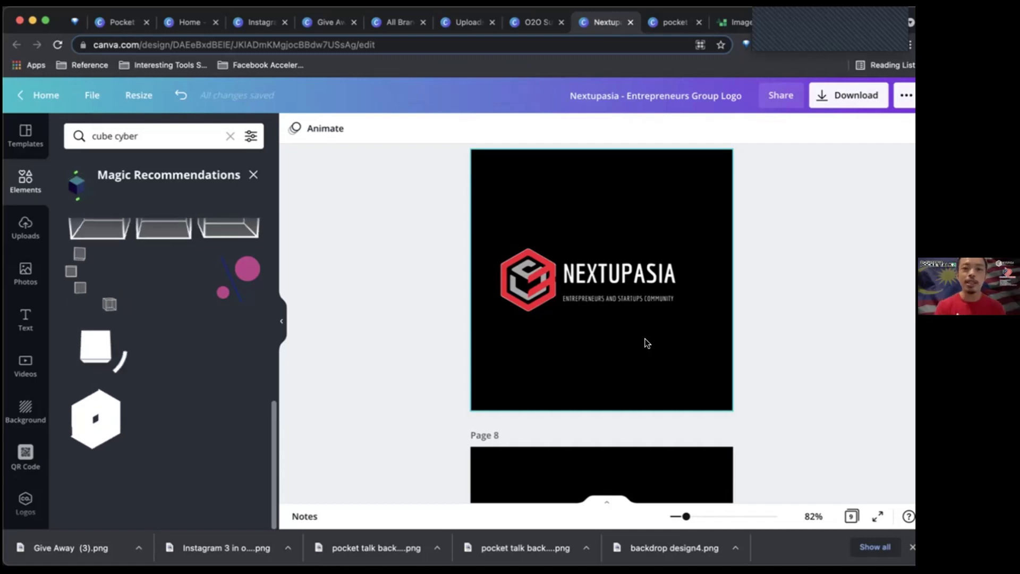
Step: Examine the link permission choices in the logo design's sharing options
click(780, 95)
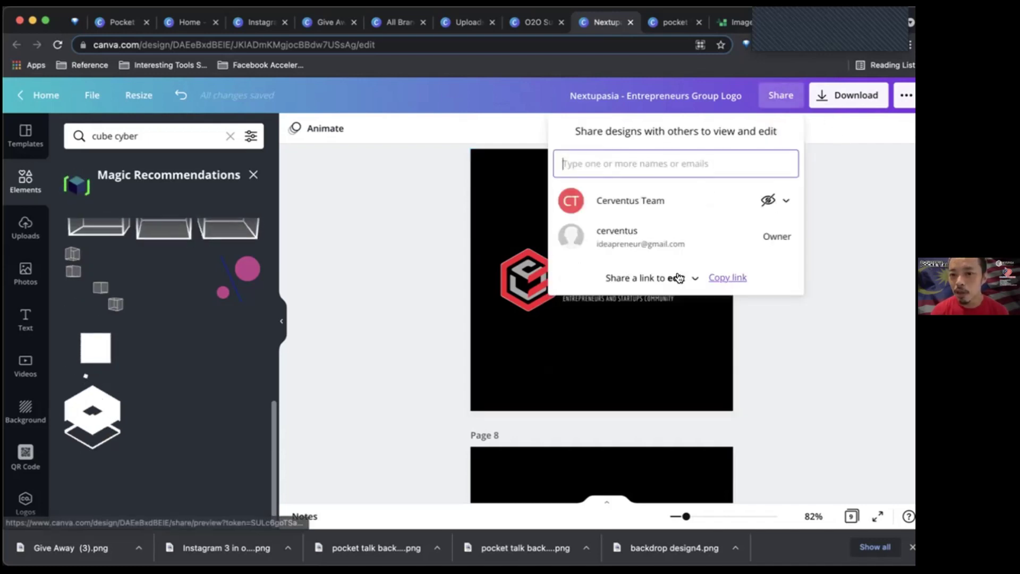
click(675, 277)
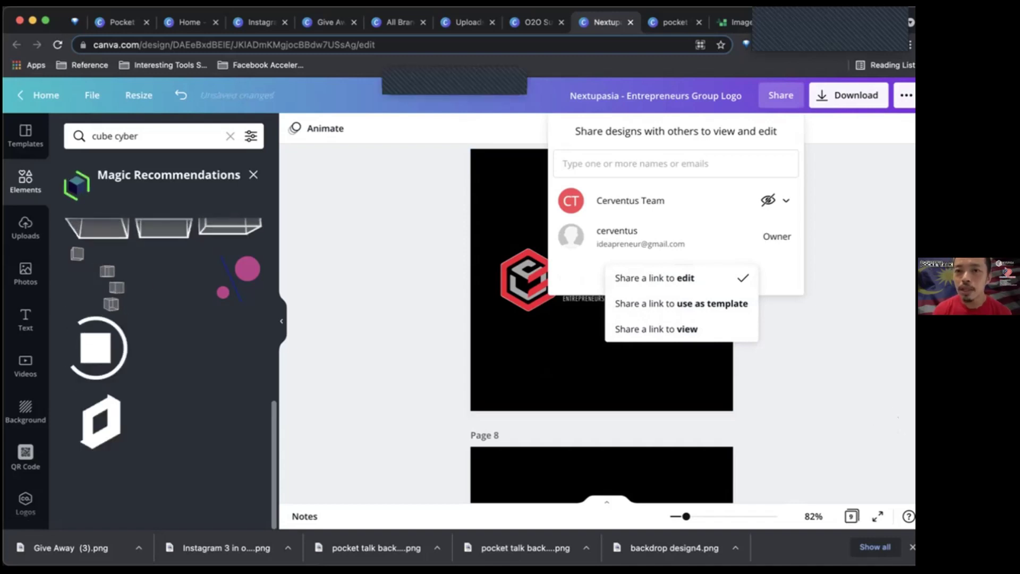
click(667, 23)
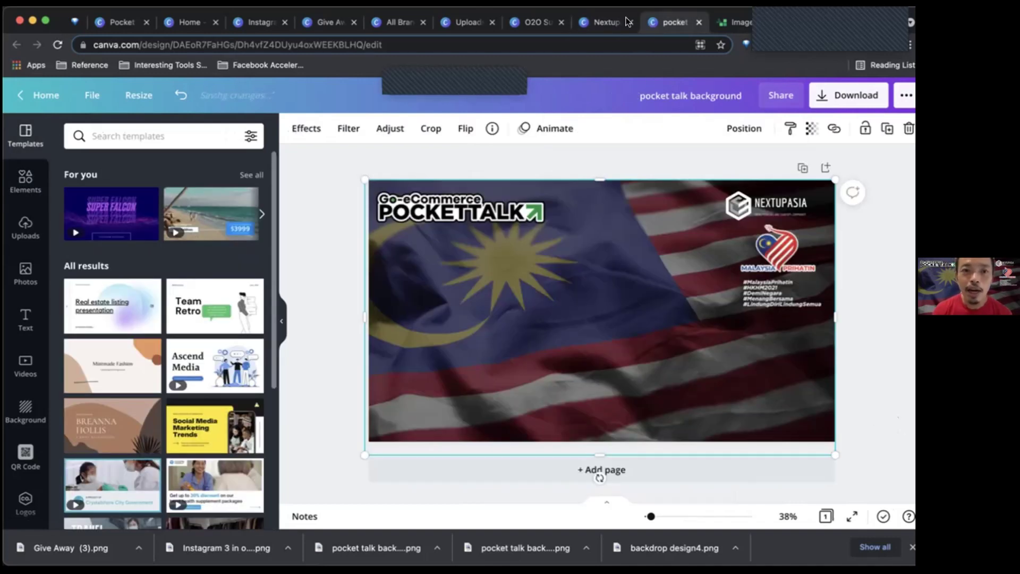
Step: Switch to the Pocket Talks presentation and flip through slides 18 to 20, ending on slide 19
click(124, 24)
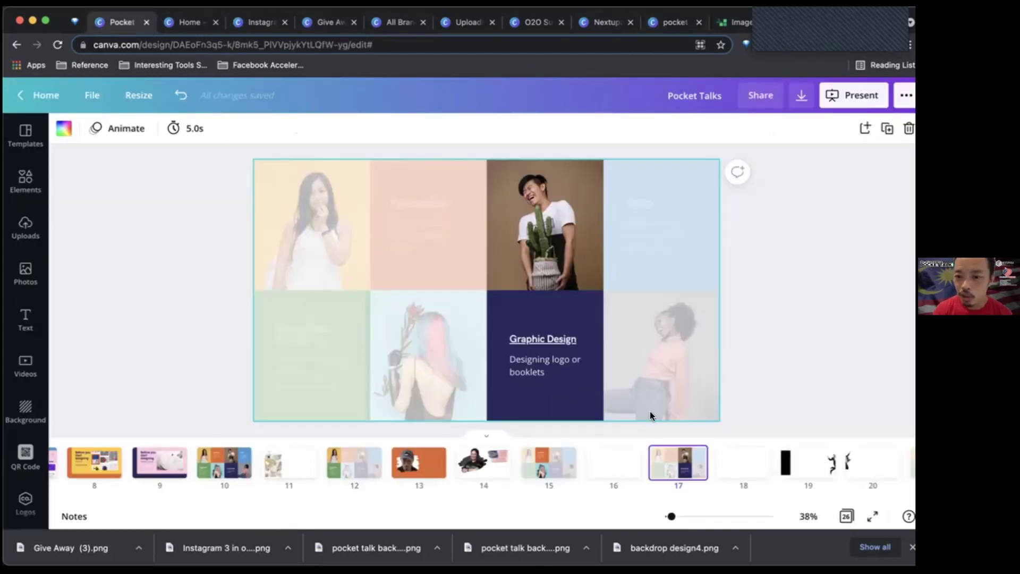
click(737, 467)
key(Right)
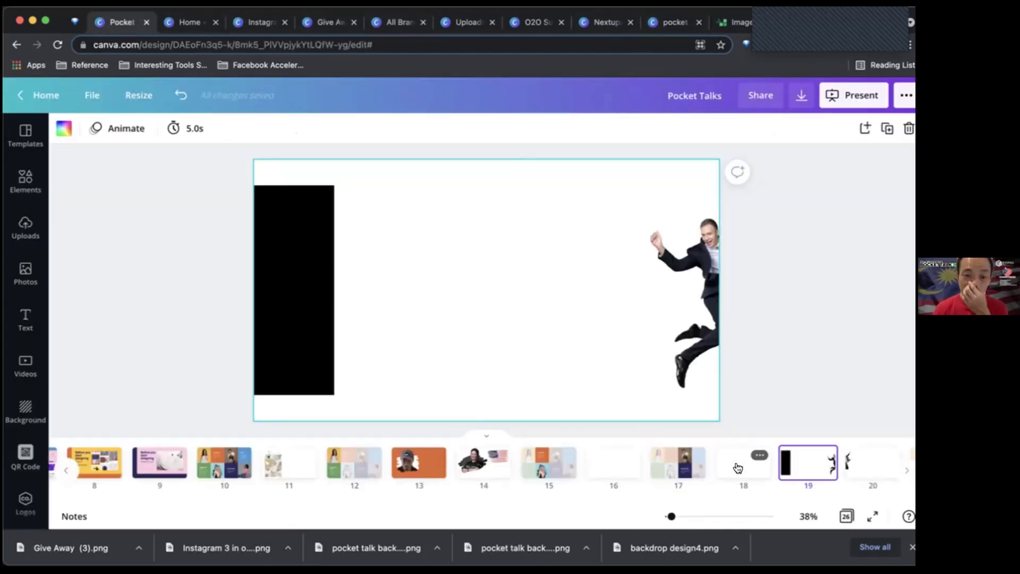
key(Right)
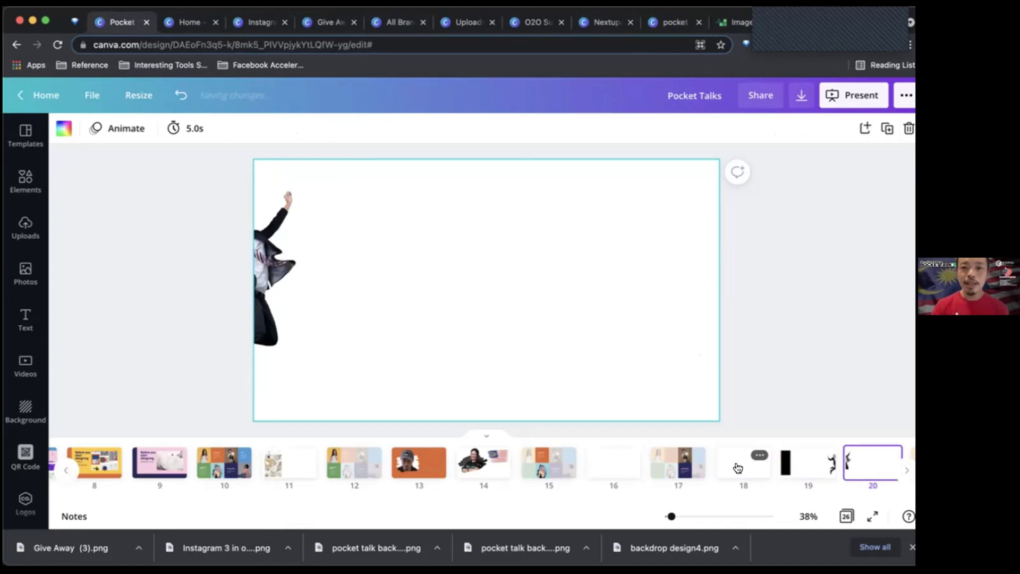
key(Left)
key(Left)
key(Right)
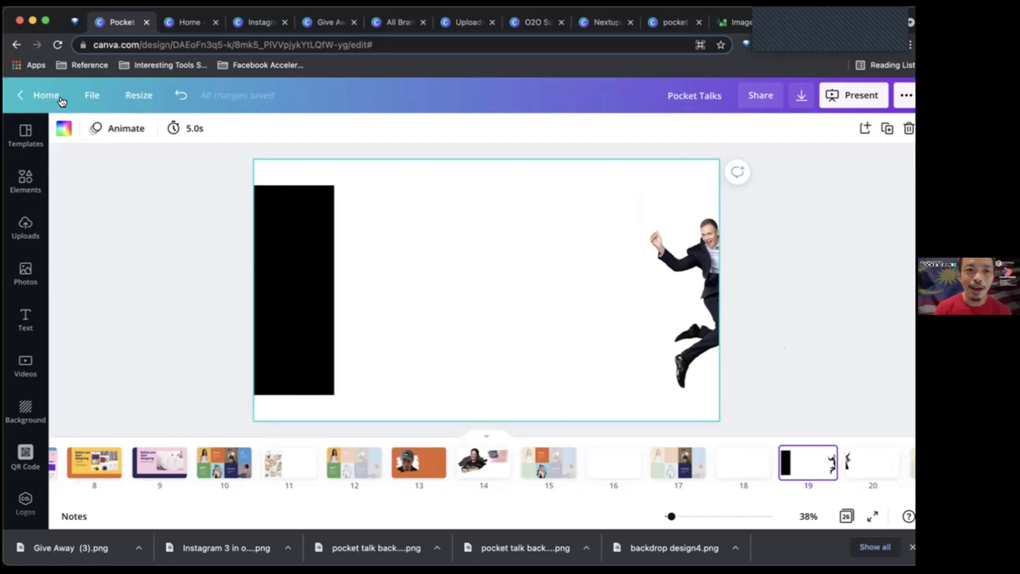
Step: Show the rulers and guides in the Pocket Talks presentation
click(86, 98)
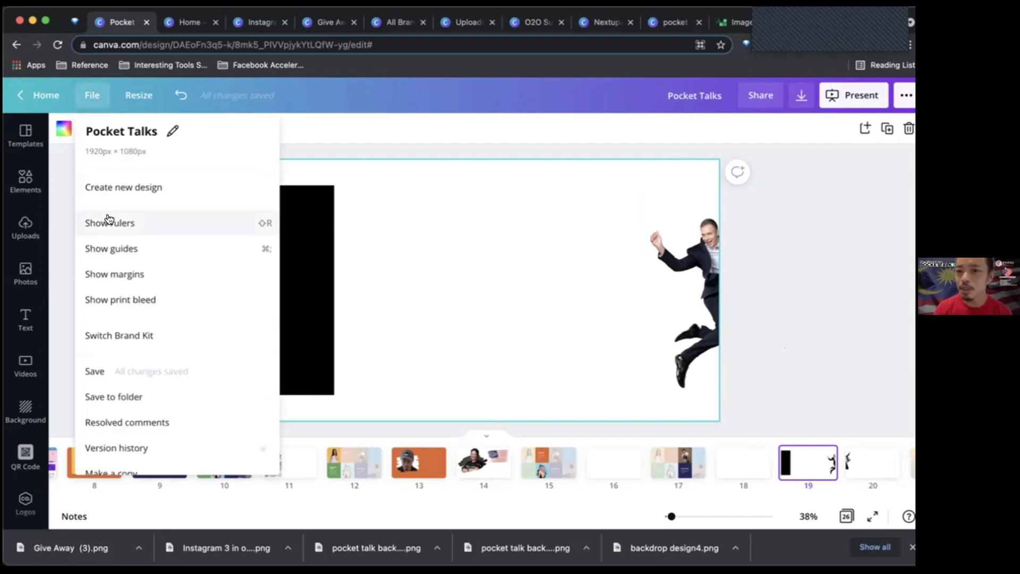
click(107, 222)
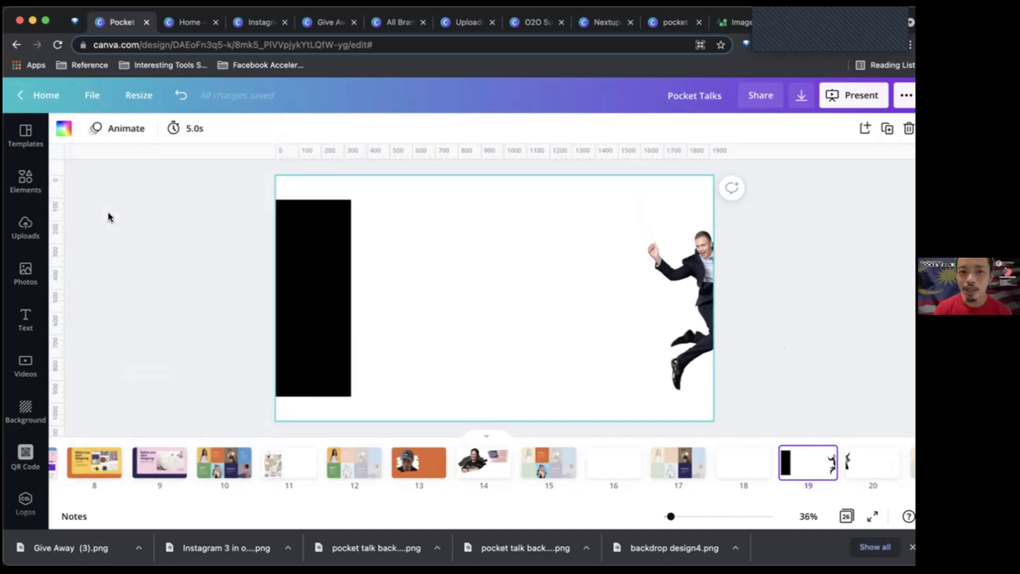
click(87, 98)
click(106, 246)
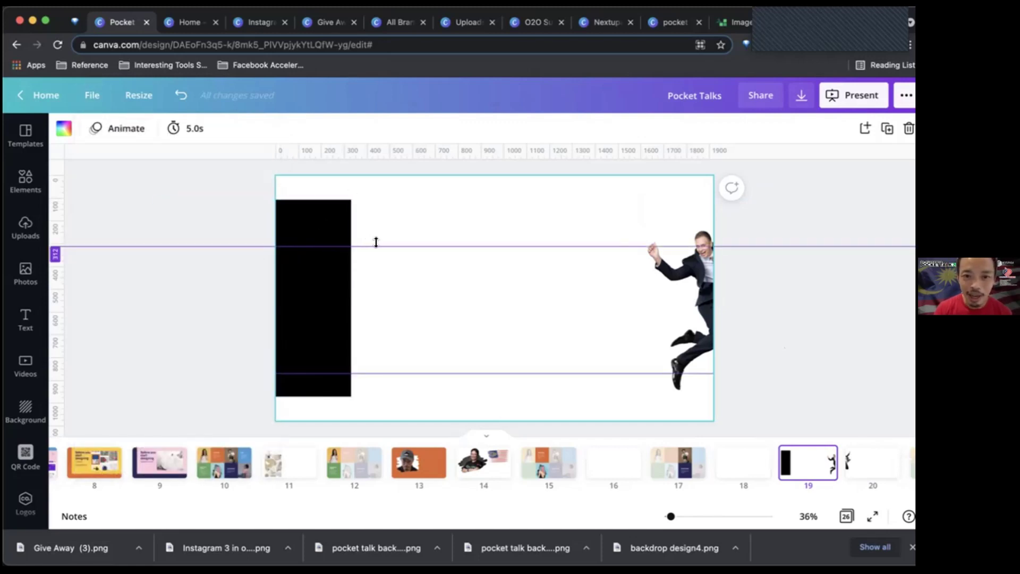
Step: Align the two horizontal guides with the jumping man's head and feet on slide 19, and place a vertical guide at his raised hand
drag(378, 240, 377, 225)
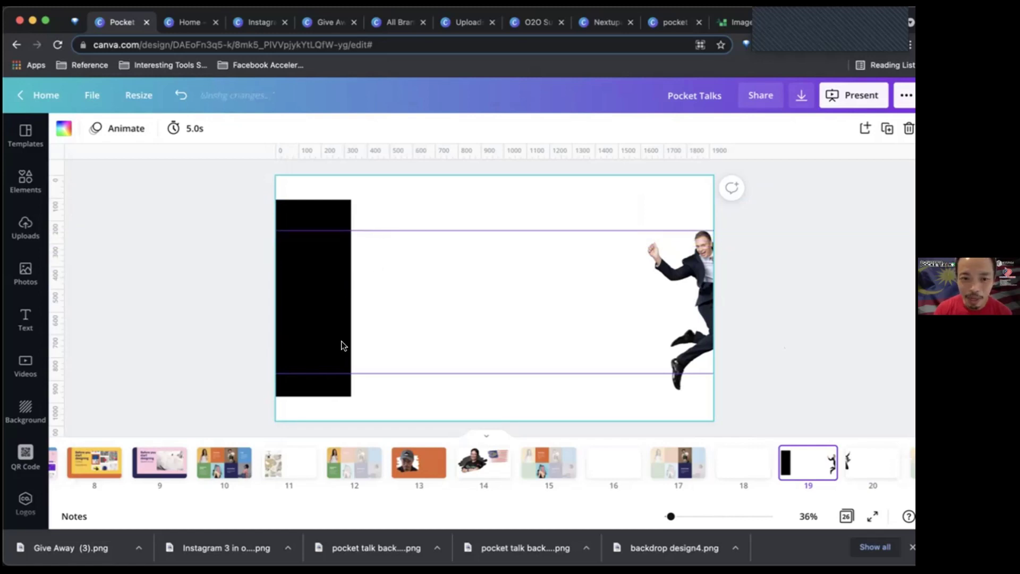
mouse_move(350, 372)
mouse_down()
mouse_move(353, 394)
mouse_move(355, 384)
mouse_up()
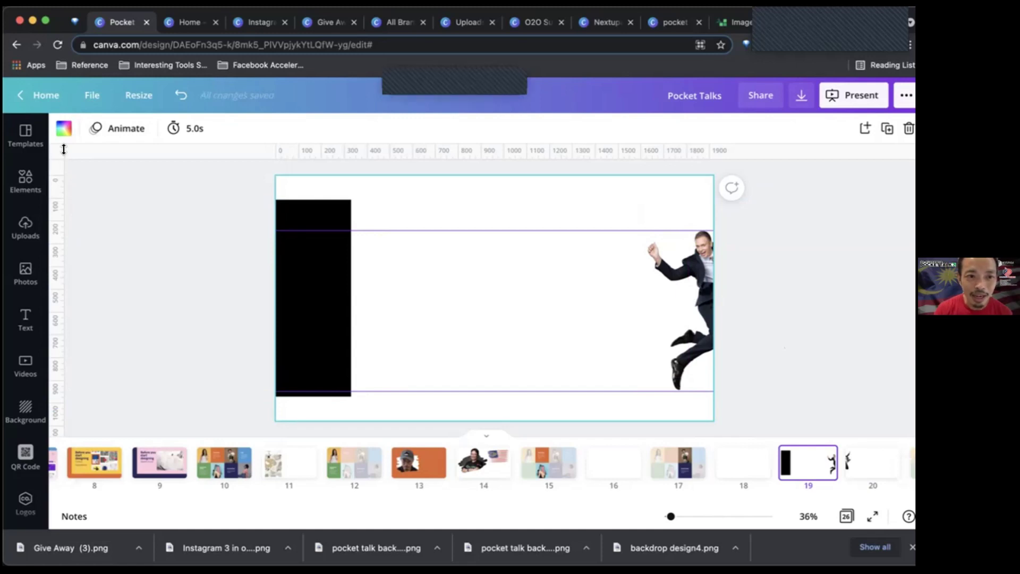
drag(350, 156, 646, 170)
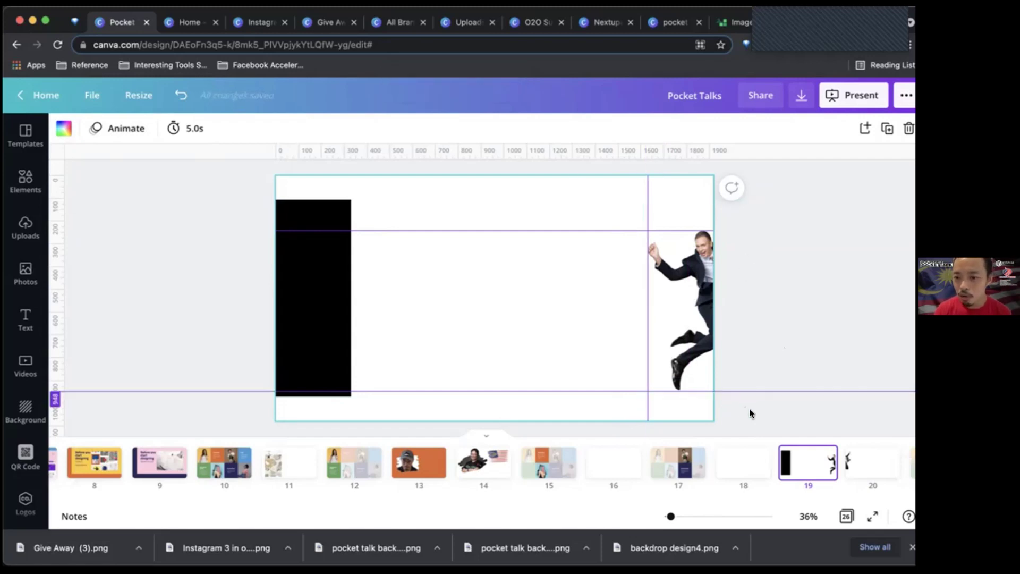
Step: Duplicate slide 19 and add a vertical guide at about 238 px across the black block
click(825, 455)
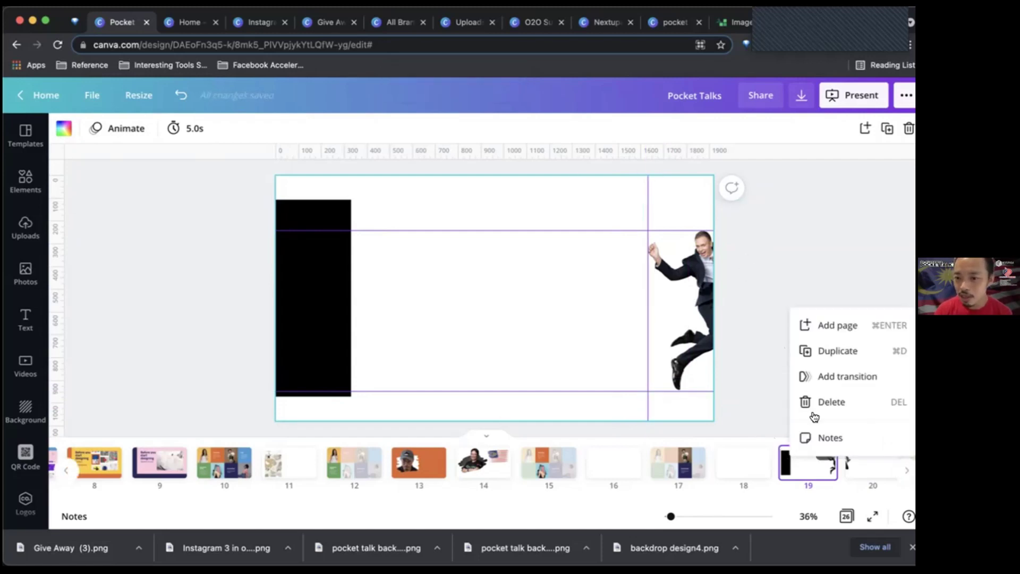
click(825, 351)
click(312, 286)
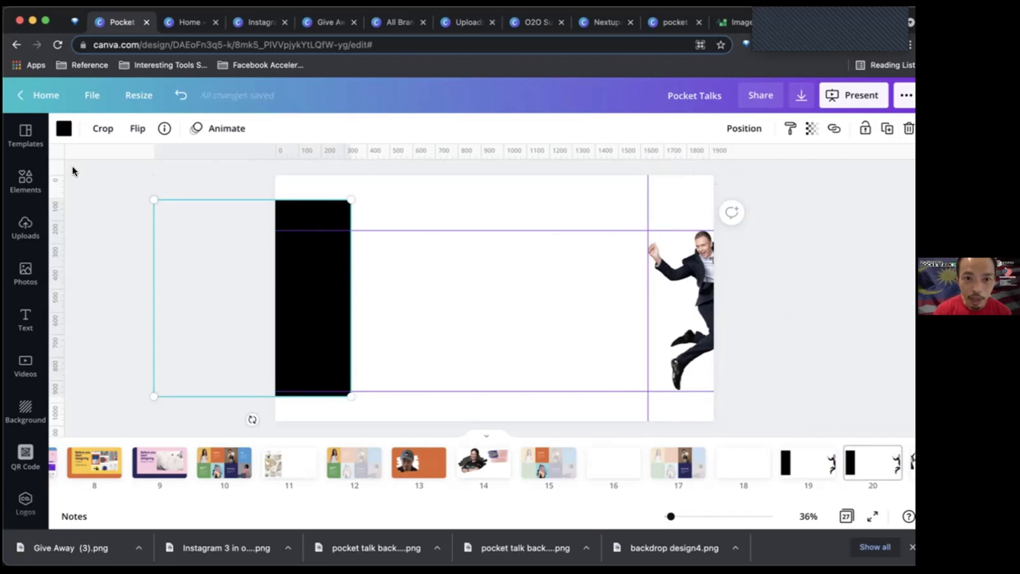
drag(71, 170, 327, 160)
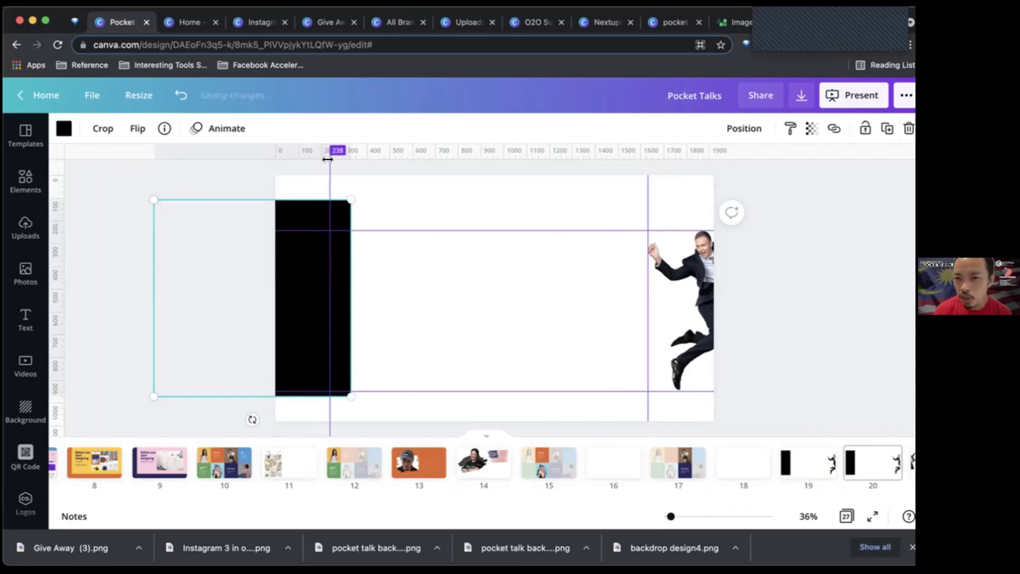
Step: On slide 20, move the black block to the lower middle and the jumping man partly off the left edge, against the vertical guide
click(436, 282)
drag(342, 276, 611, 369)
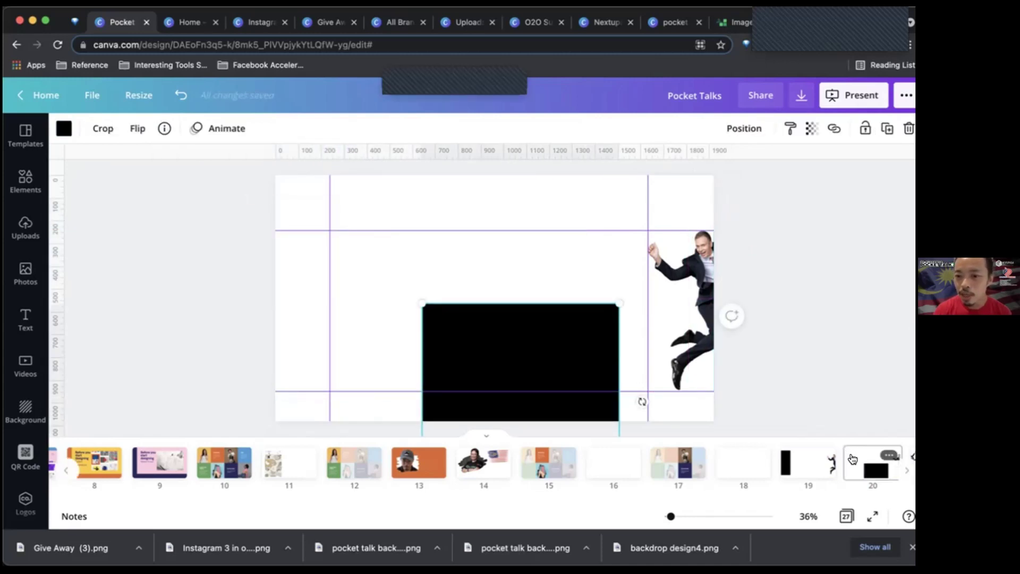
click(863, 460)
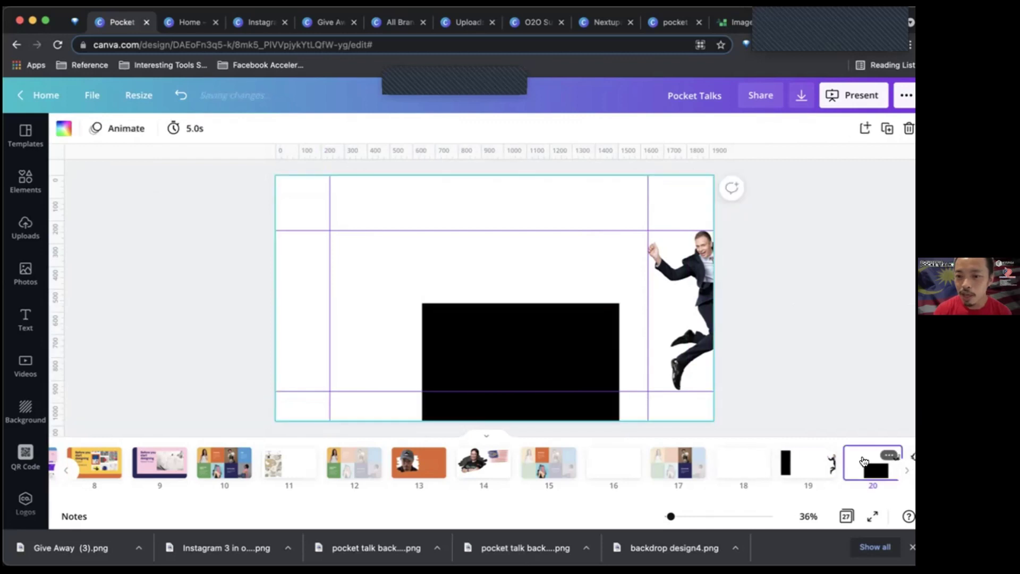
click(685, 297)
drag(587, 293, 260, 319)
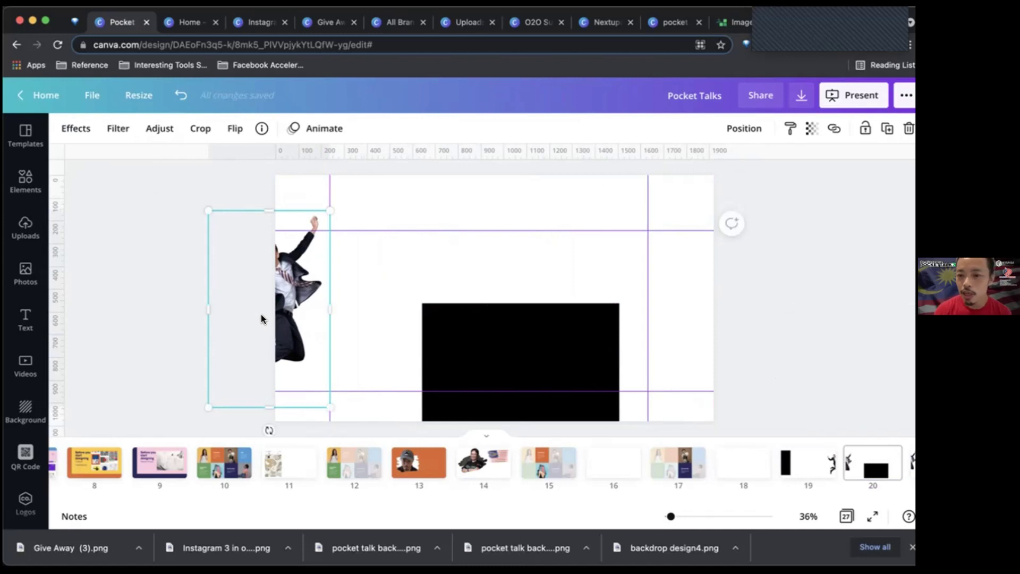
Step: Compare how the man and the black block continue from slide 19 to slide 20 by switching between them
click(802, 463)
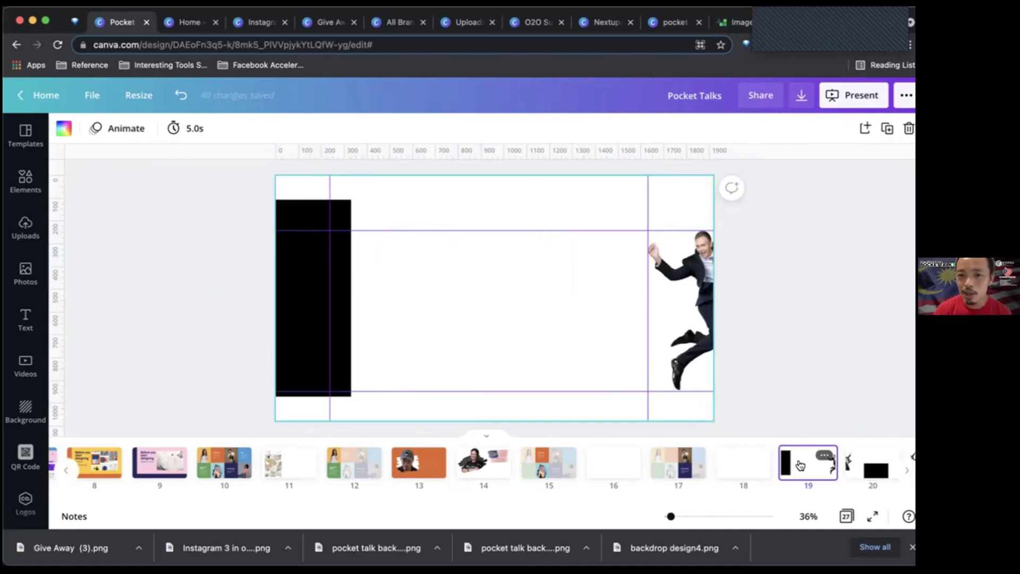
click(871, 462)
key(Left)
key(Right)
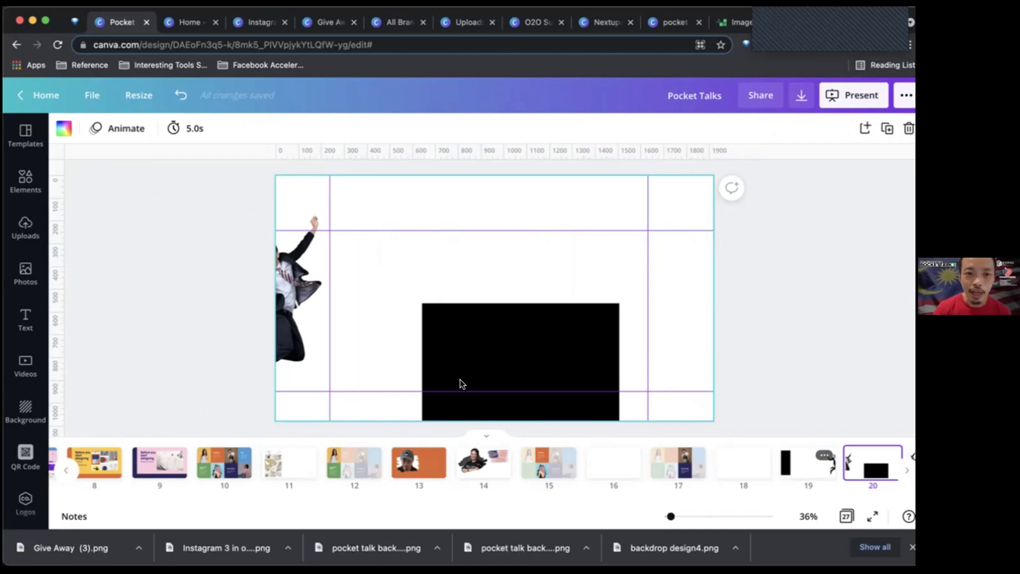
Step: Shift the jumping man and the black block on slide 20, and delete that duplicated slide
drag(302, 324, 300, 334)
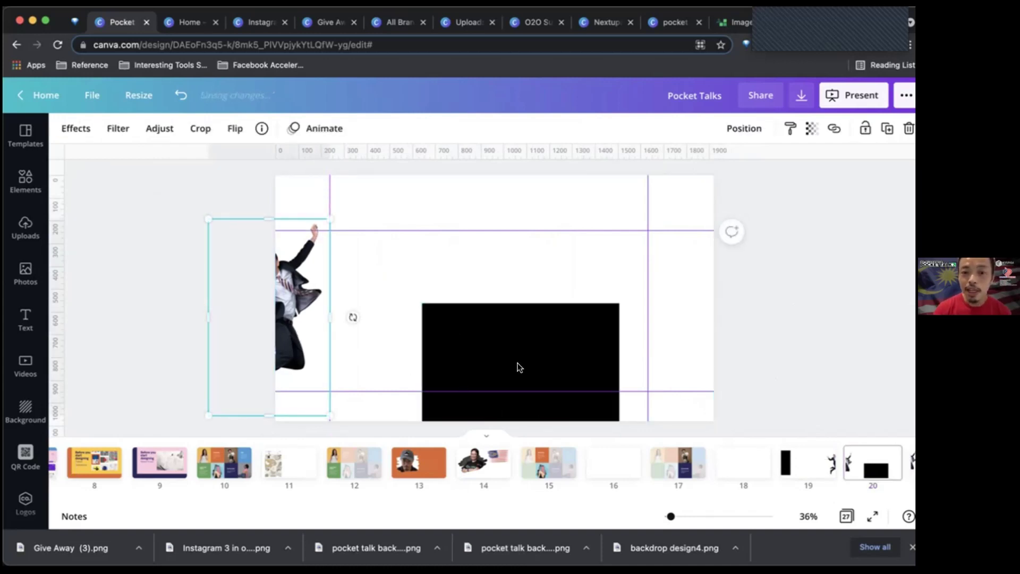
drag(517, 364, 515, 275)
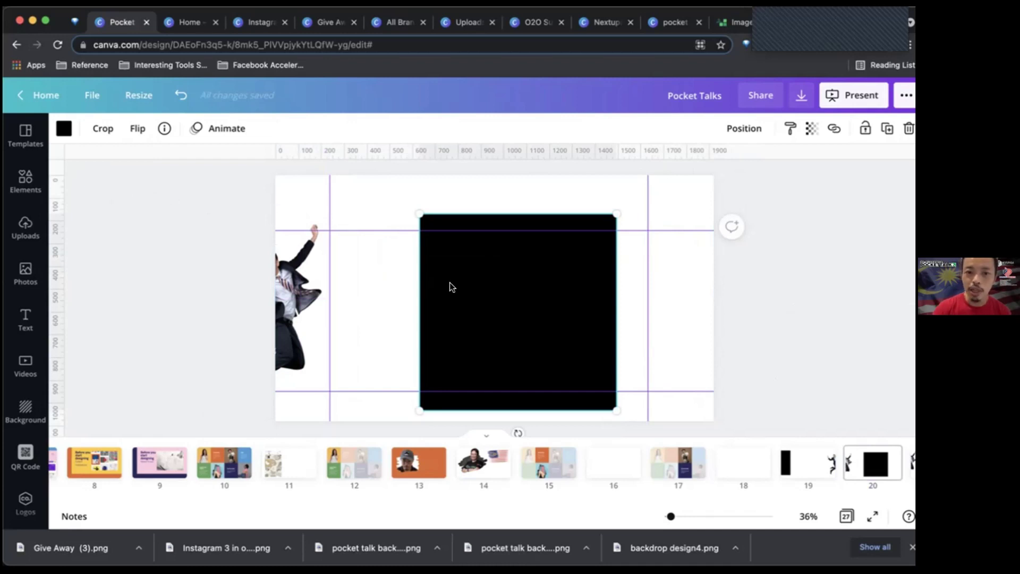
key(Delete)
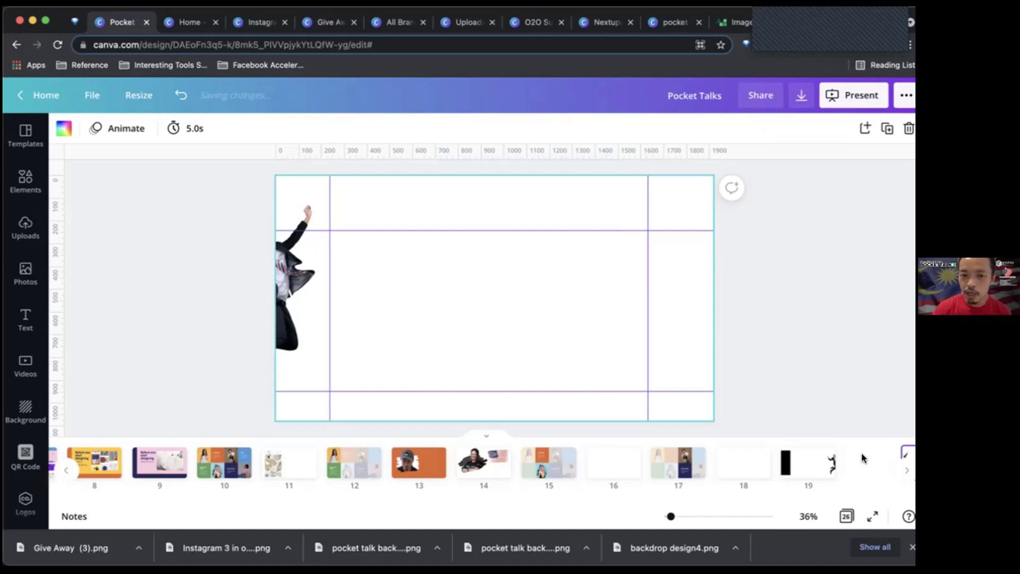
click(881, 457)
Step: Replace the black block on slide 19 with the light grey textured square found by searching the elements for "square"
click(821, 457)
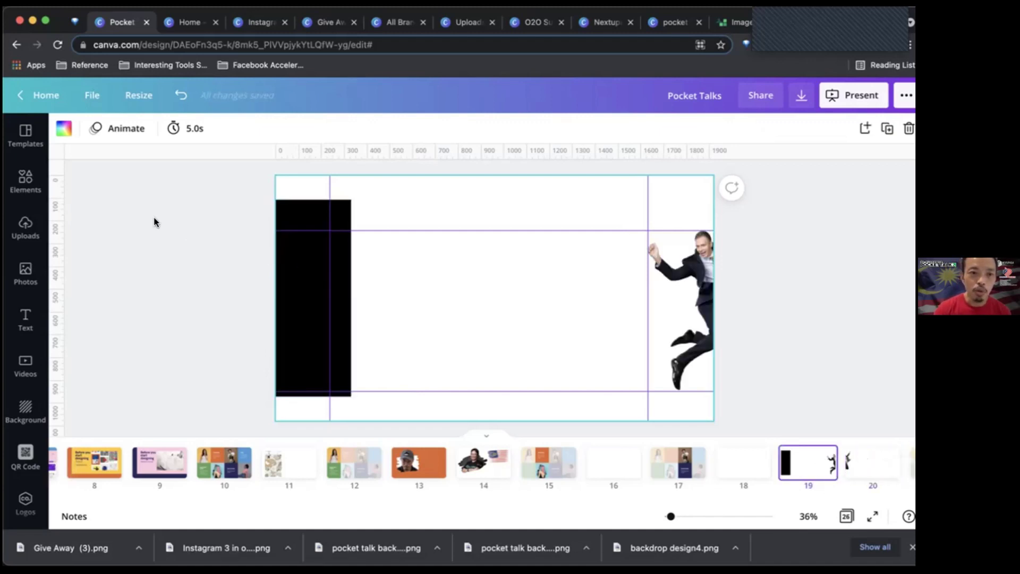
click(280, 276)
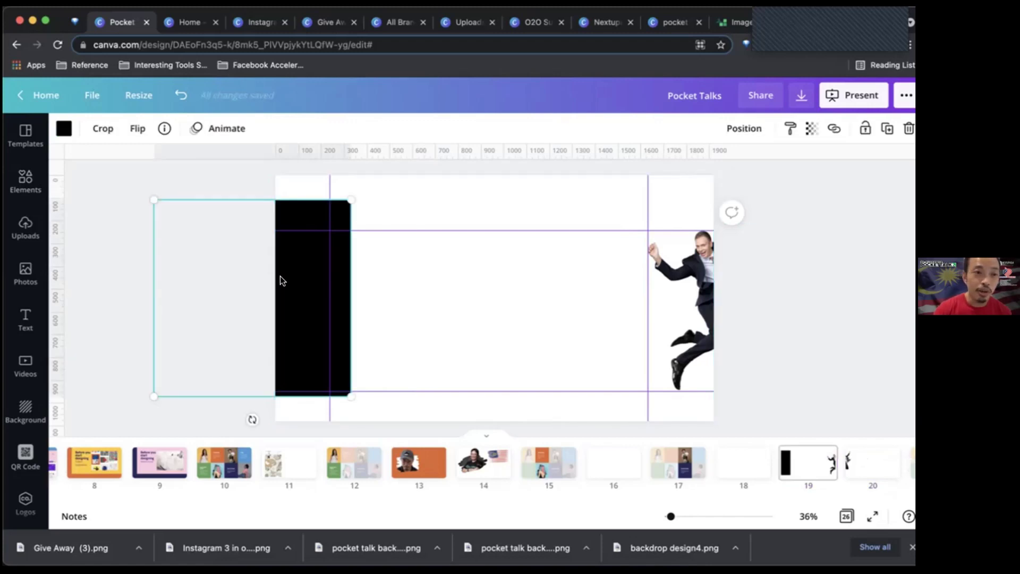
key(Delete)
click(25, 181)
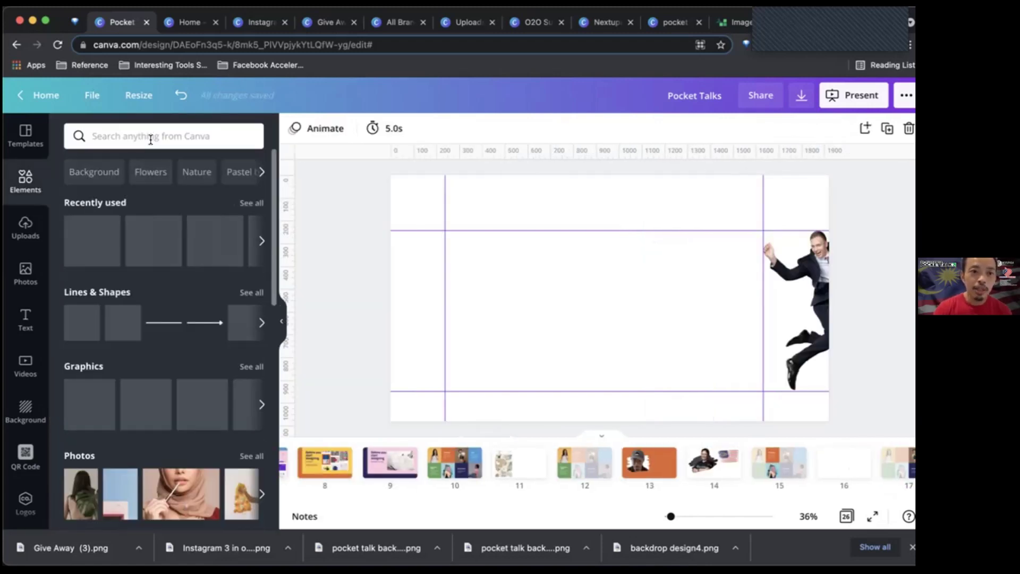
click(150, 137)
text(square)
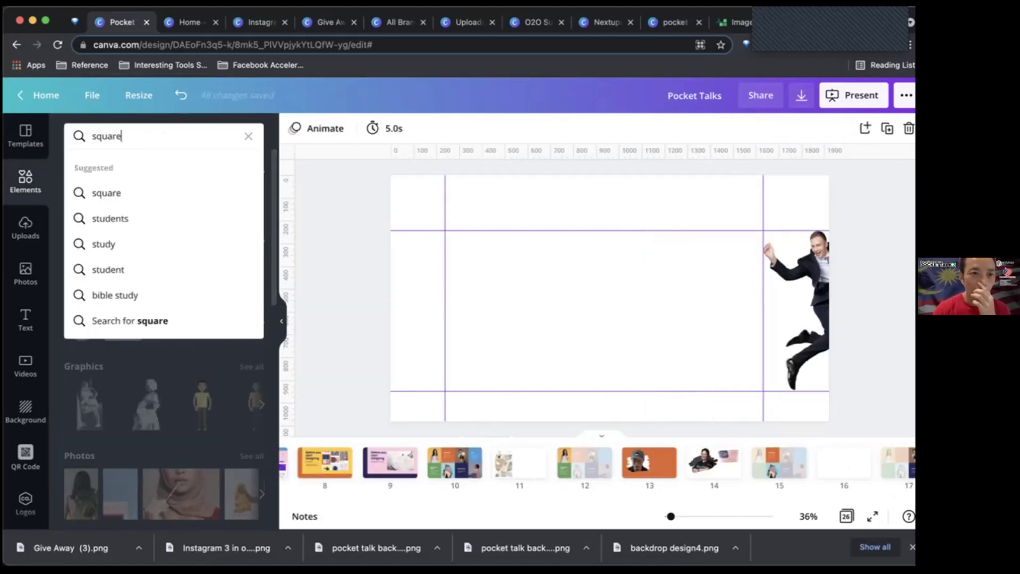
click(139, 200)
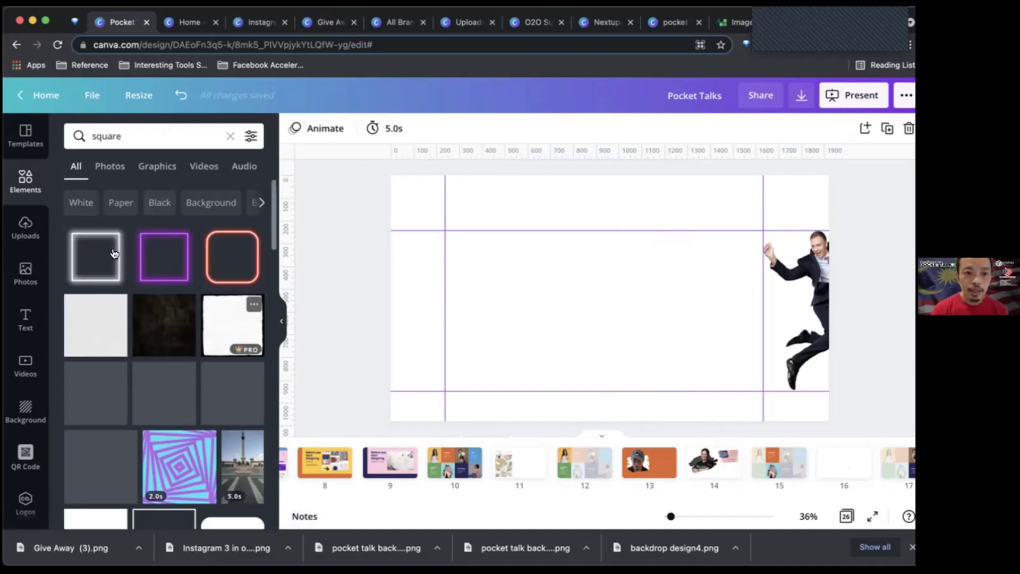
click(71, 329)
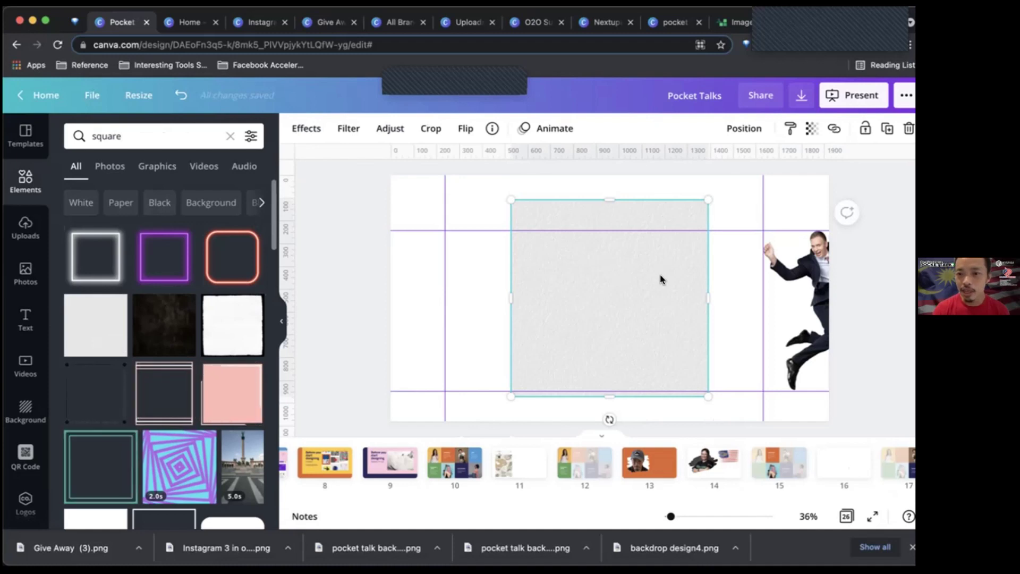
Step: Resize and move the grey square partly off slide 19's left edge, fitting it between the horizontal guides and against the vertical guide
drag(696, 289, 729, 307)
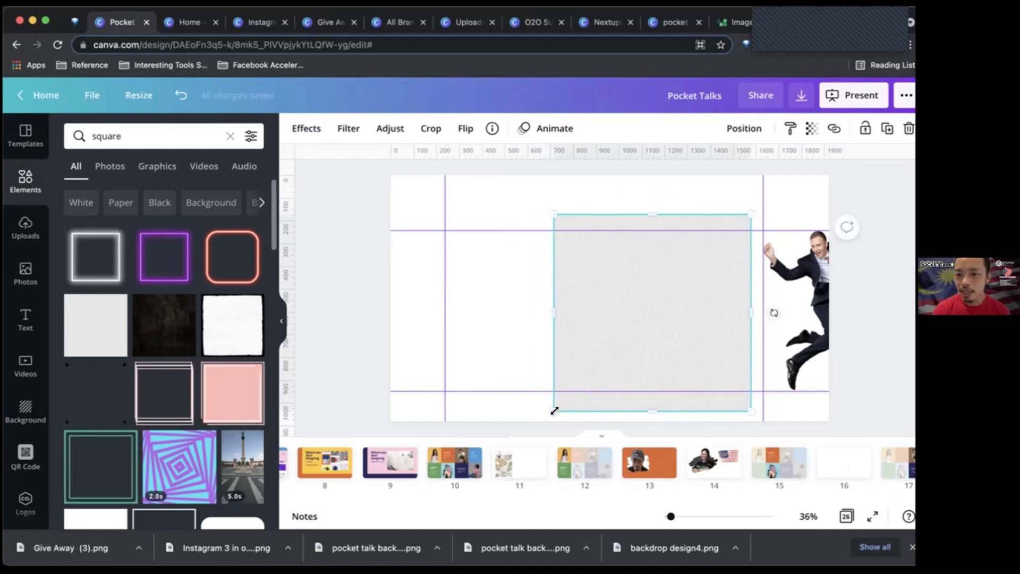
drag(554, 410, 284, 345)
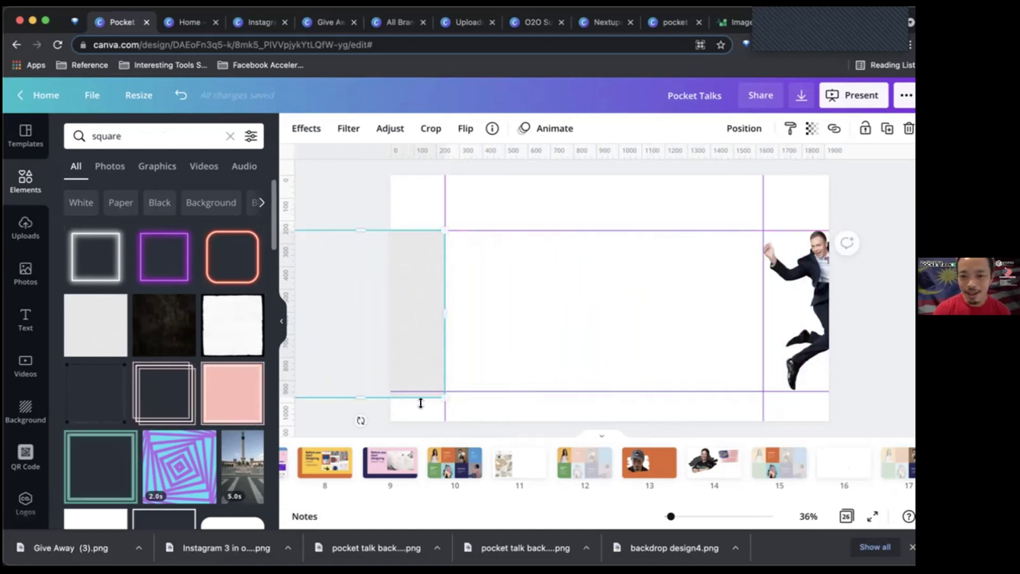
drag(440, 389, 417, 368)
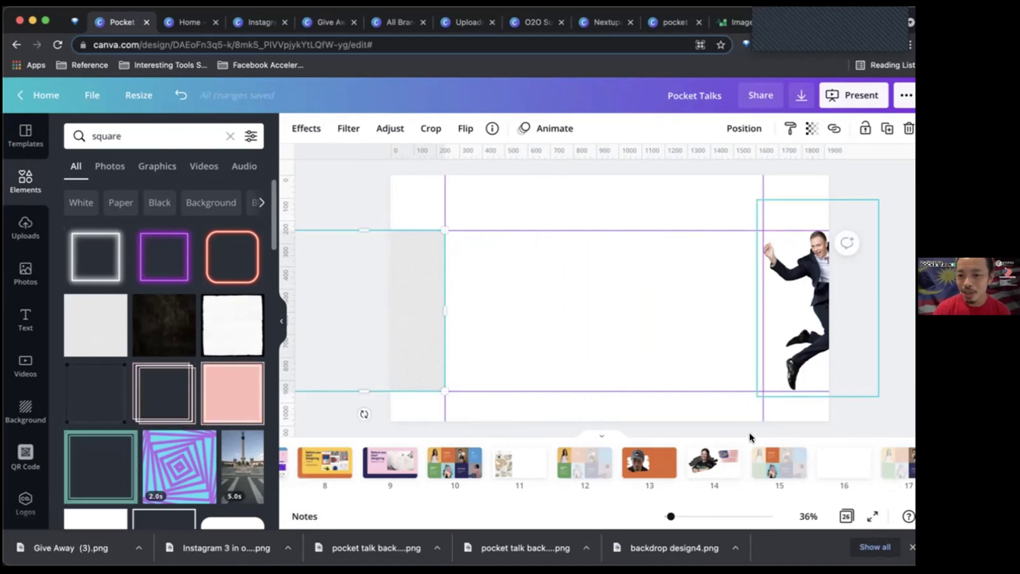
Step: Duplicate slide 19 with the grey square and the jumping man
scroll(778, 468, right, 5)
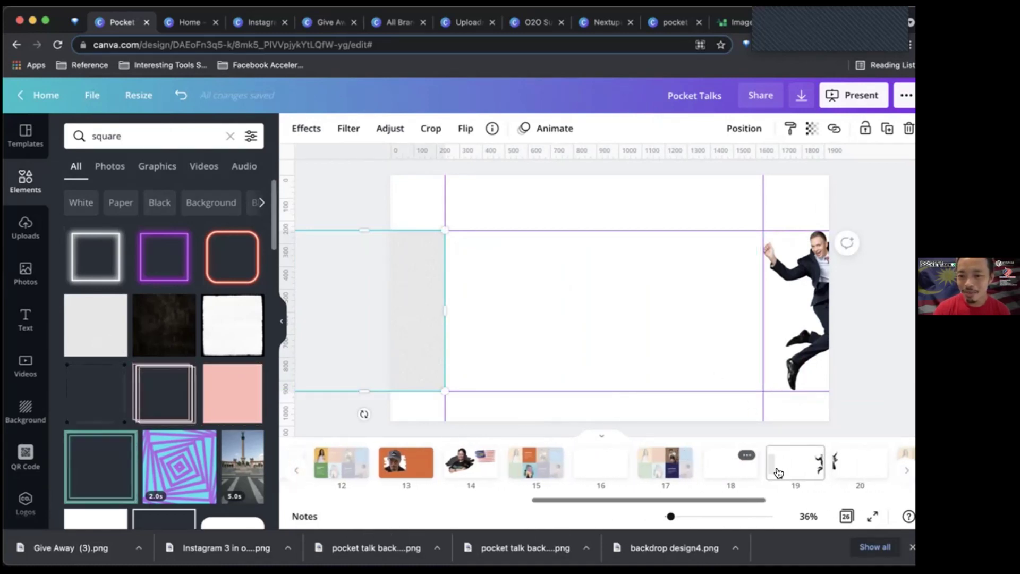
right_click(778, 470)
click(812, 361)
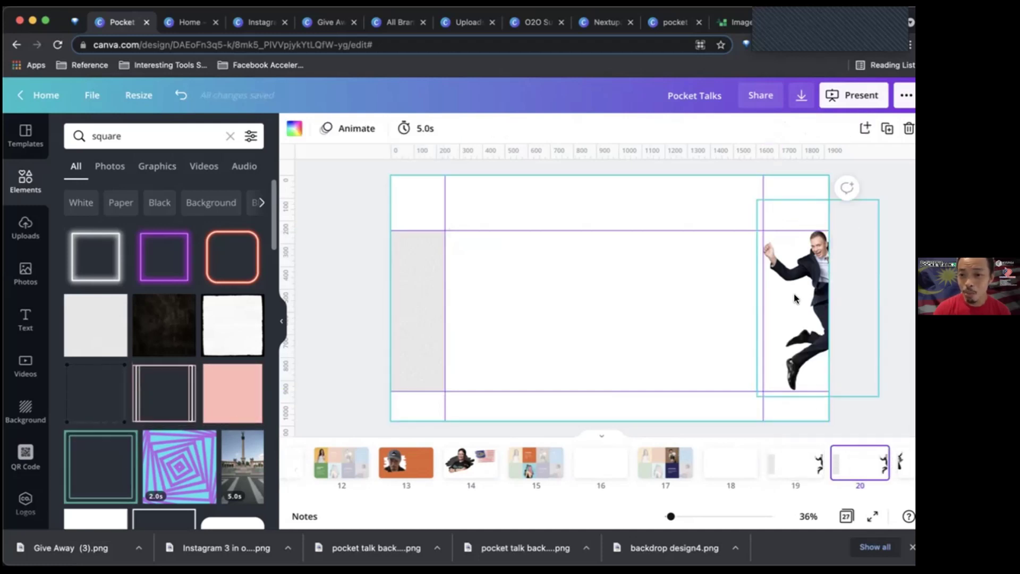
Step: On slide 20, remove the grey square and place the jumping man partly off the left edge, against the vertical guide
drag(795, 299, 367, 307)
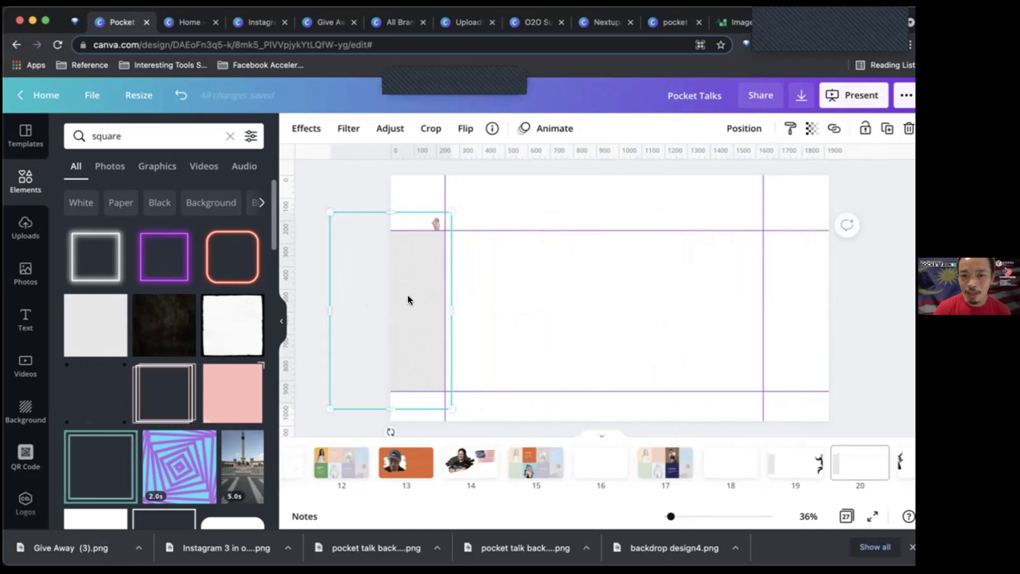
key(Escape)
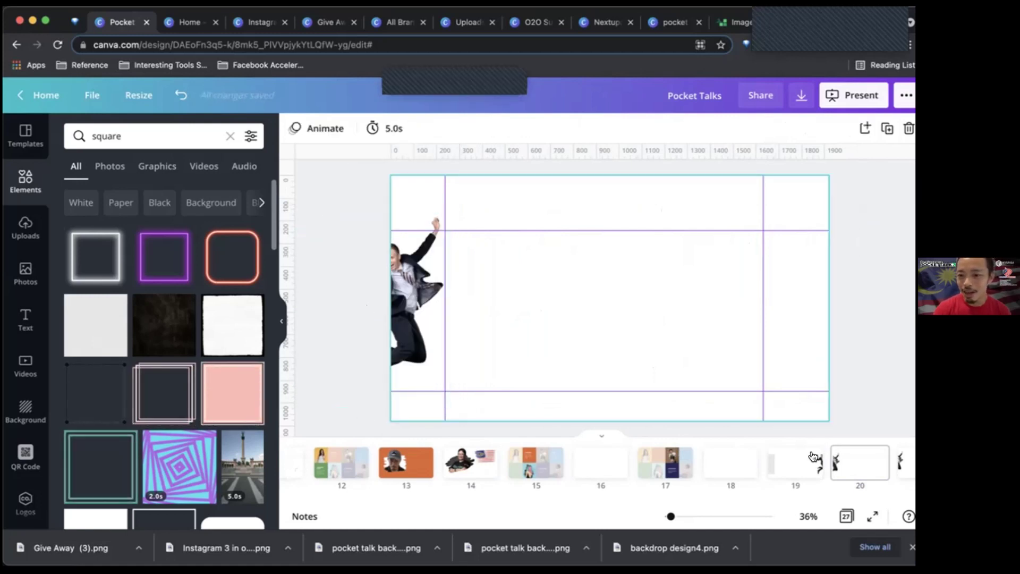
click(793, 462)
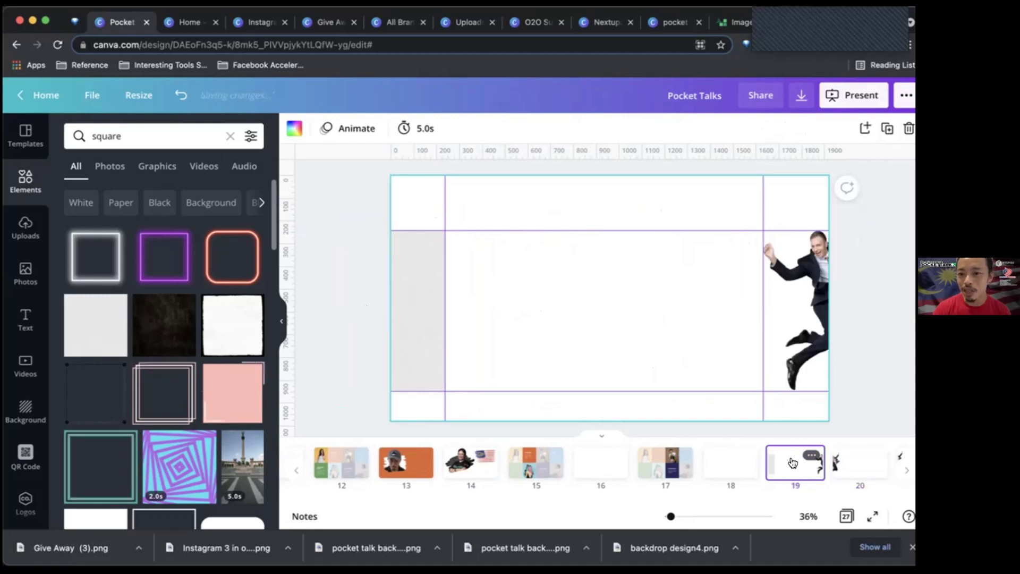
drag(409, 329, 400, 326)
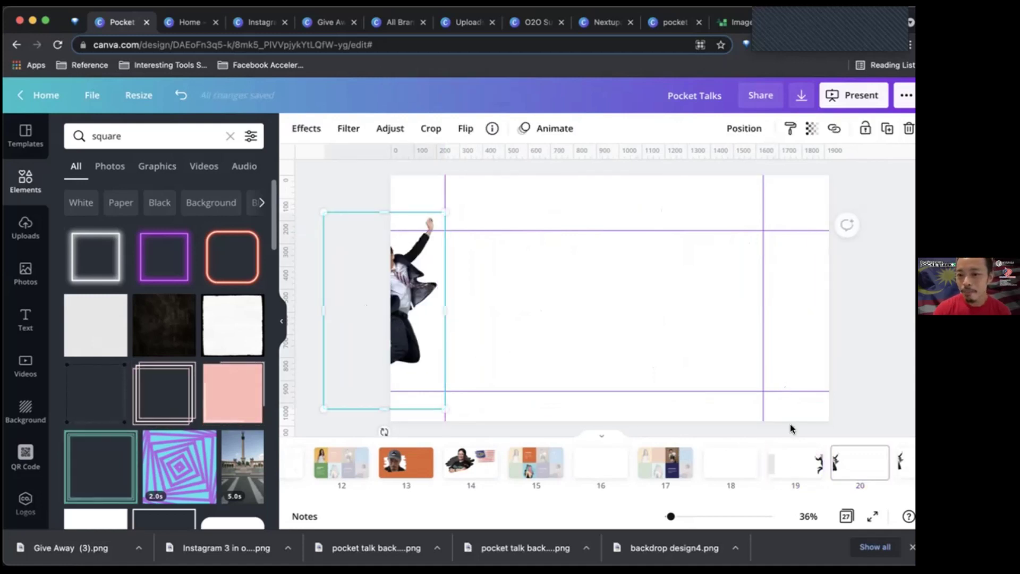
click(798, 477)
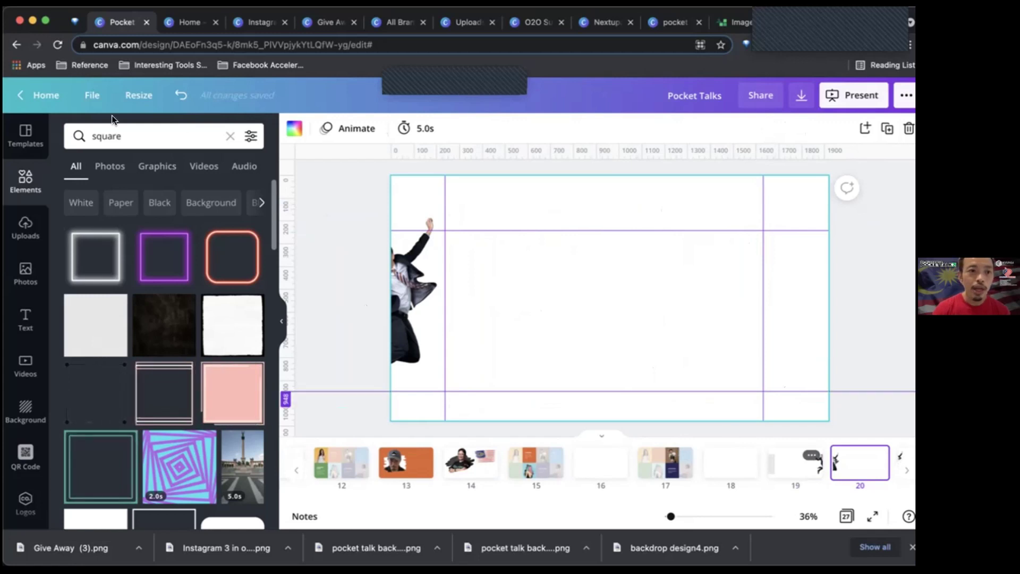
Step: Show the print bleed and the margins on the design
click(94, 100)
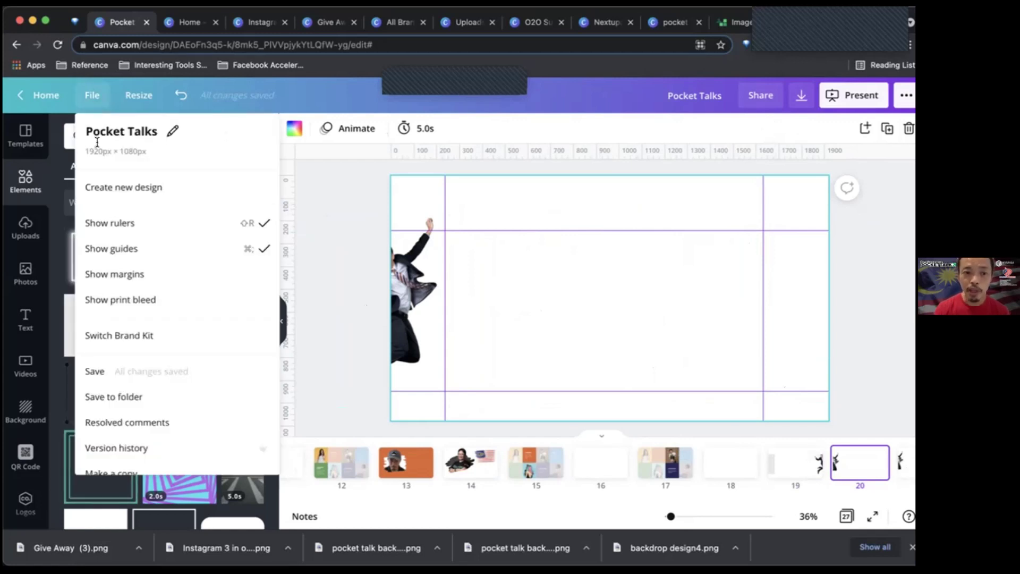
click(119, 304)
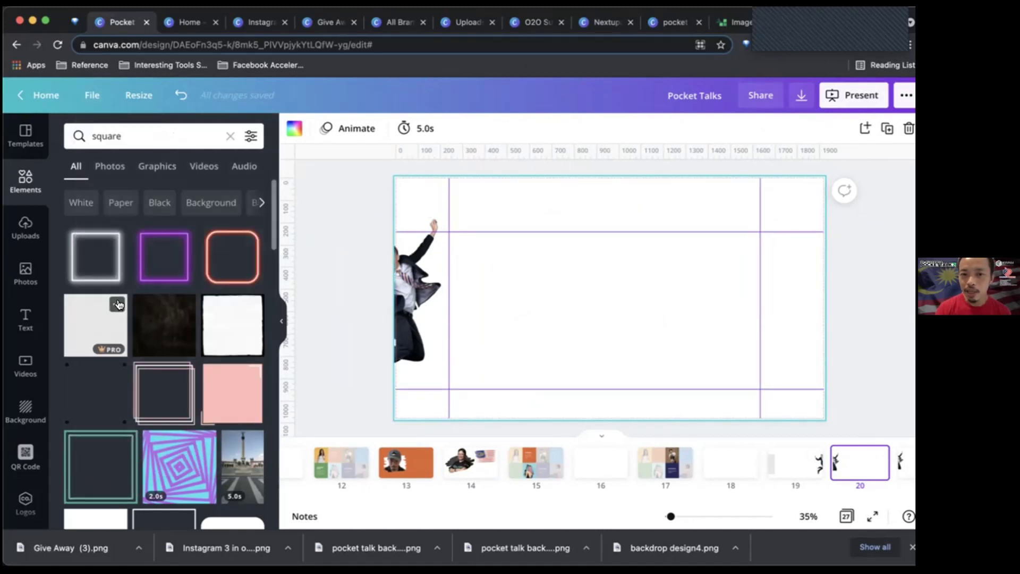
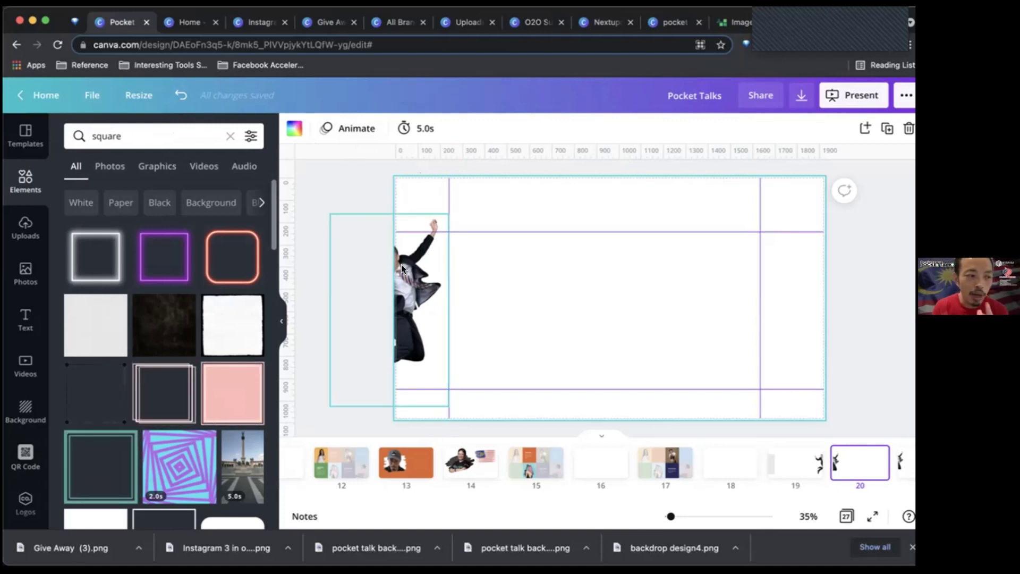
click(94, 93)
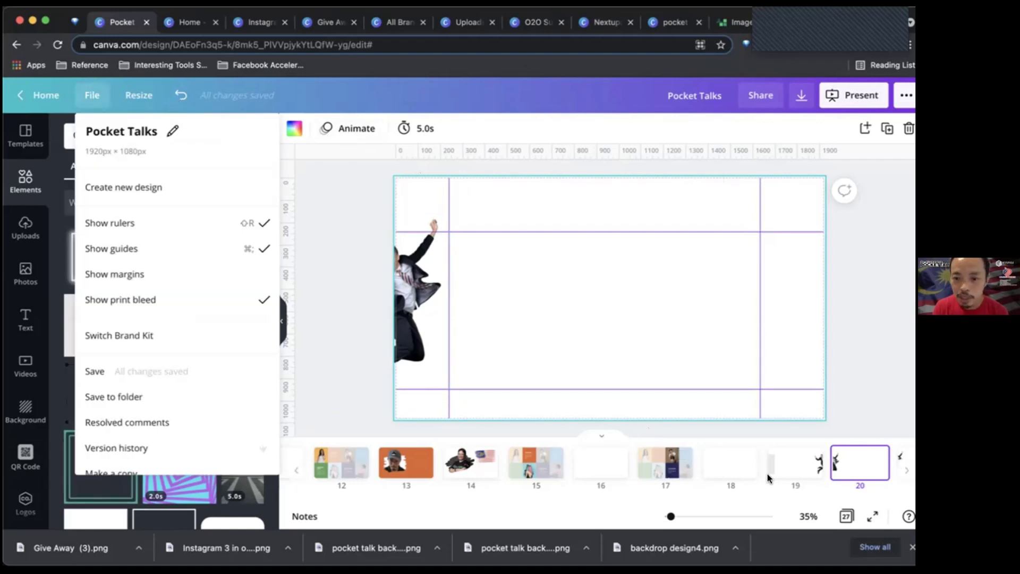
click(790, 462)
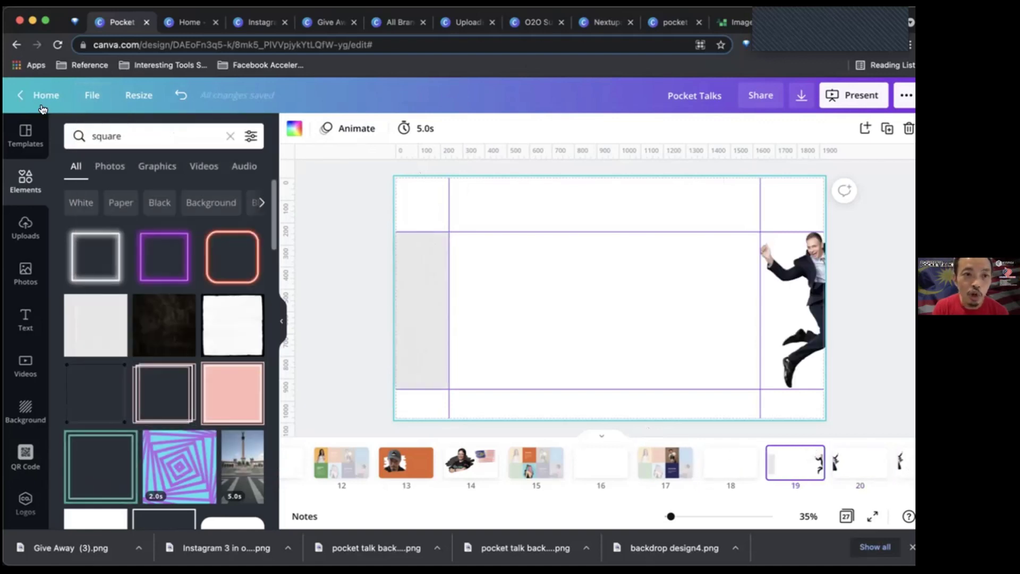
click(91, 95)
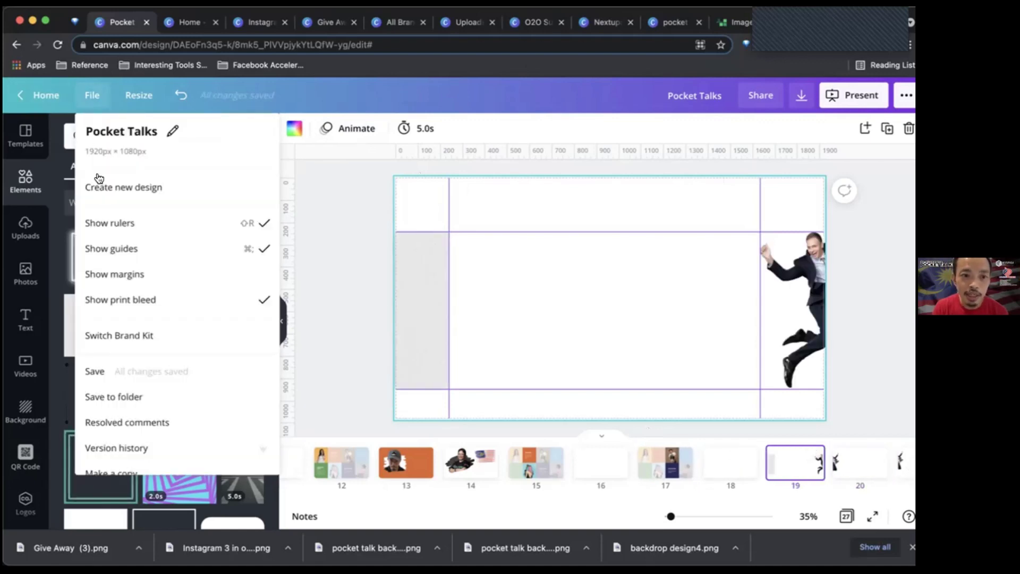
click(120, 283)
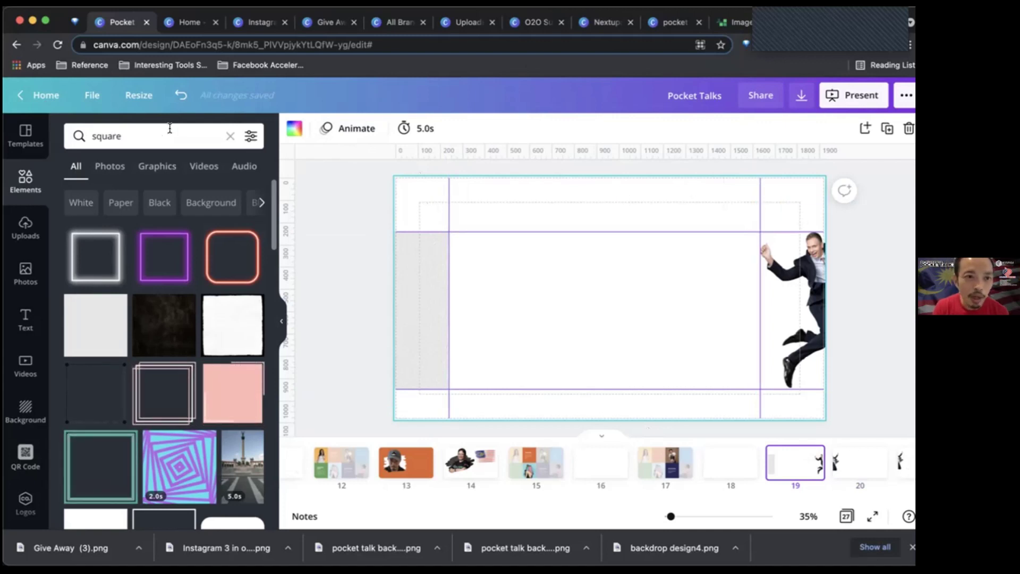
Step: Hide the rulers, guides and print bleed, keeping the margins shown
click(92, 95)
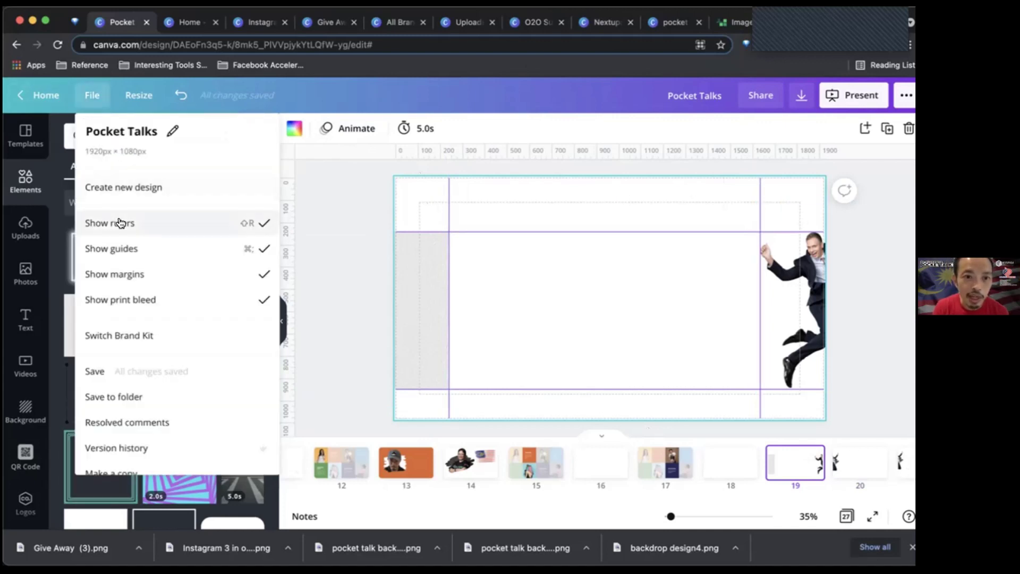
click(118, 223)
click(91, 95)
click(91, 95)
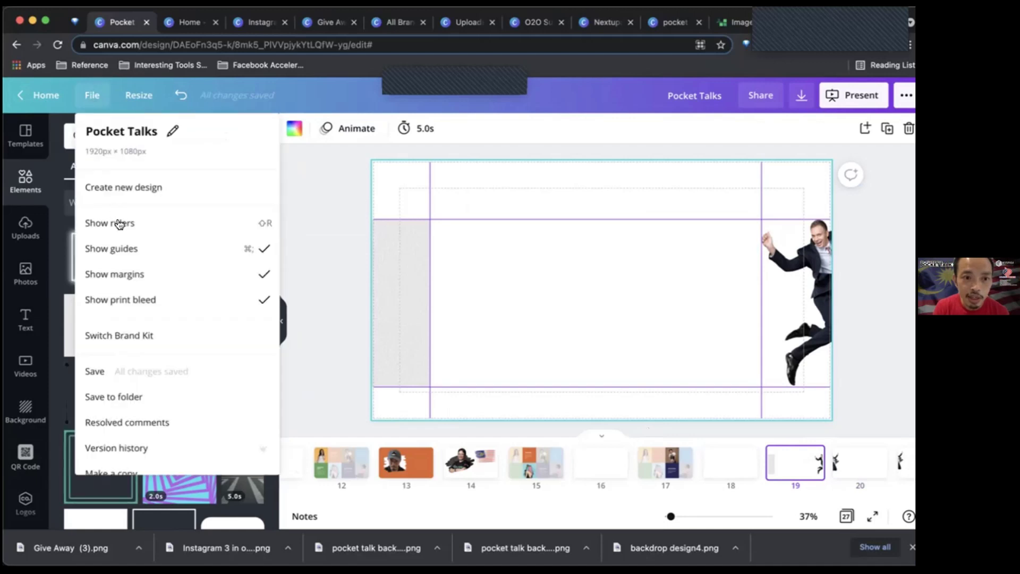
click(125, 249)
click(102, 100)
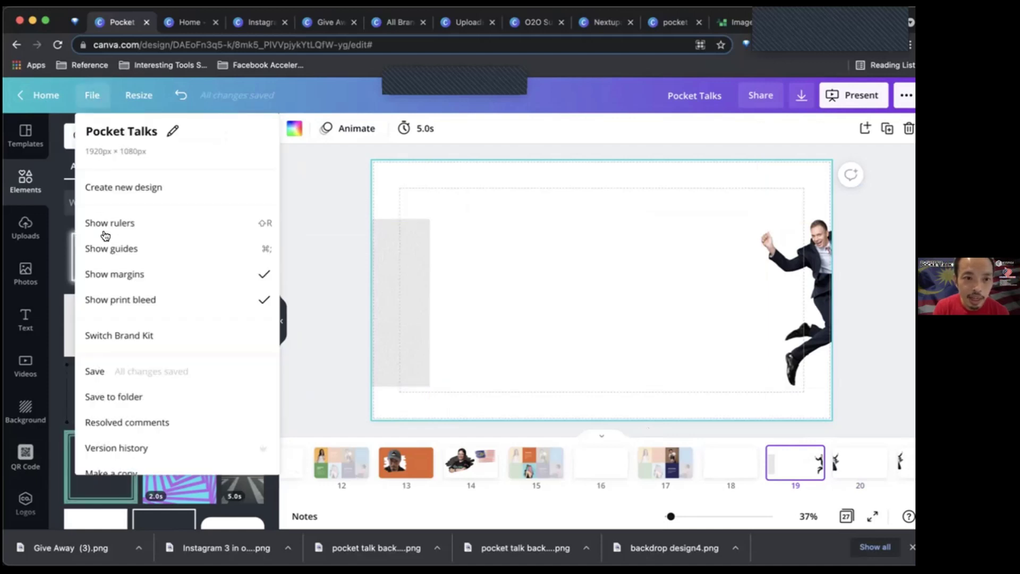
click(117, 295)
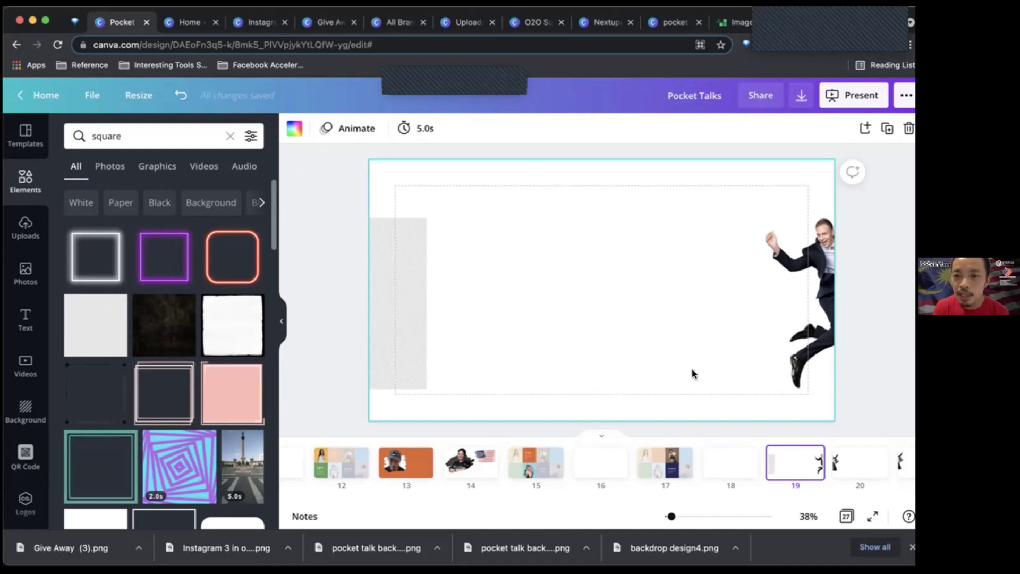
Step: Page forward from slide 19 to blank slide 23, viewing the slides in between
key(Down)
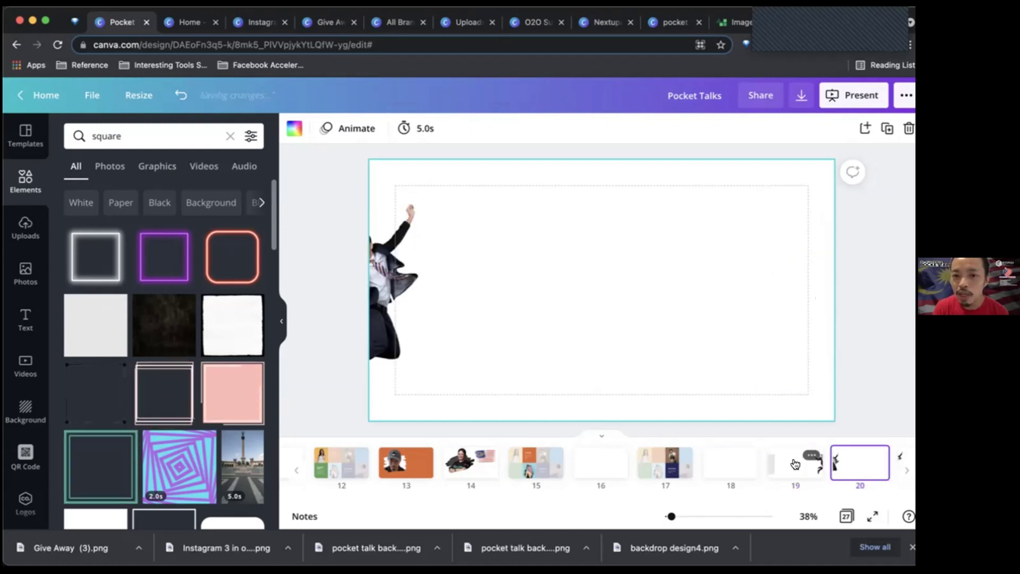
key(Down)
key(Down)
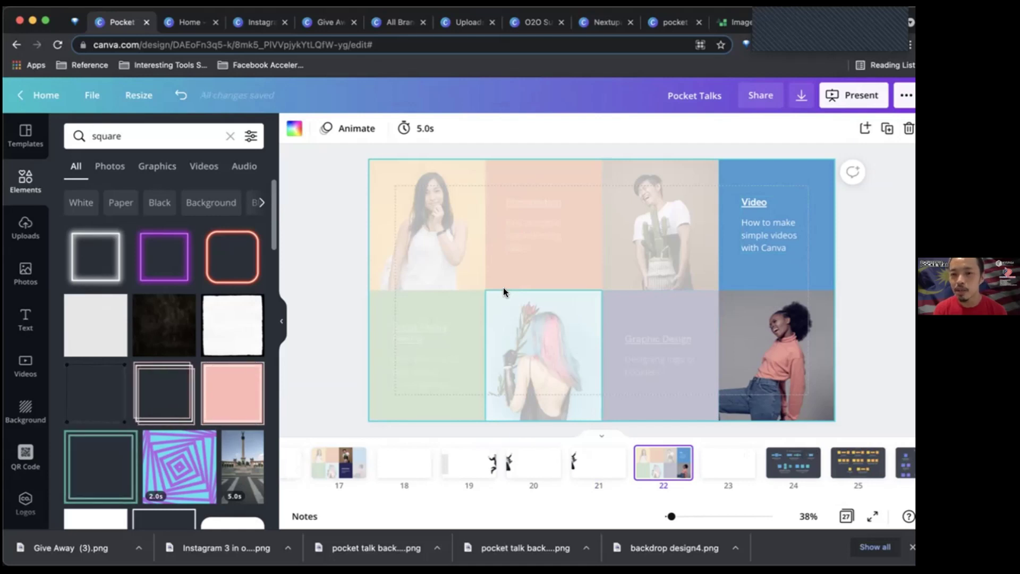
key(Down)
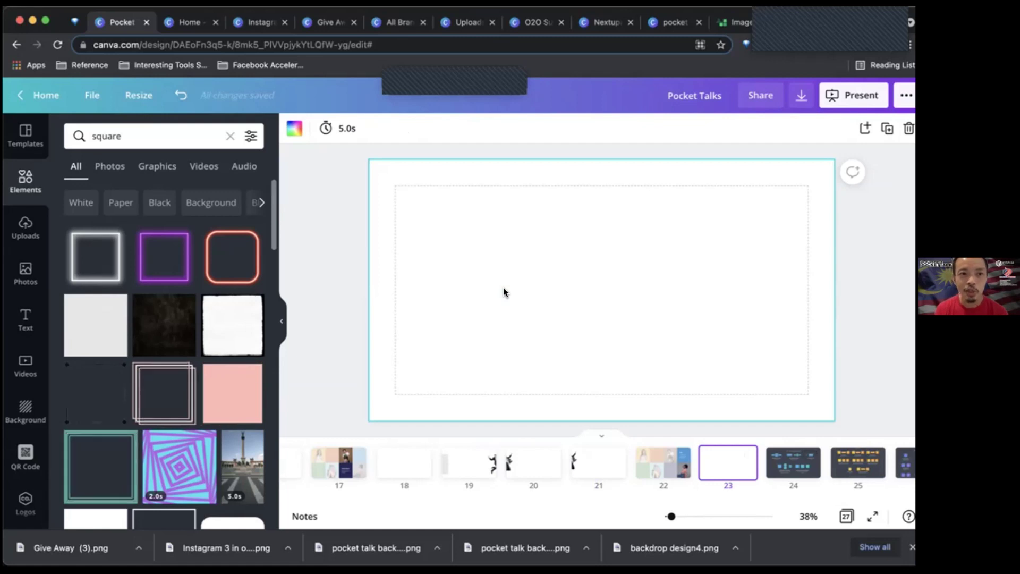
Step: Go to the Canva home page, search for "video" and open the Video template results
click(186, 28)
click(774, 148)
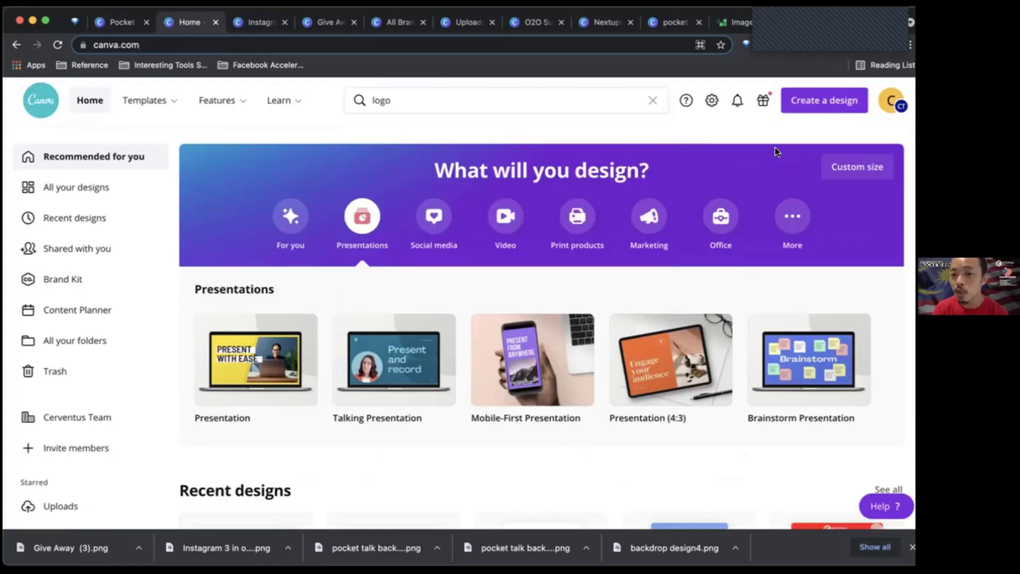
click(501, 99)
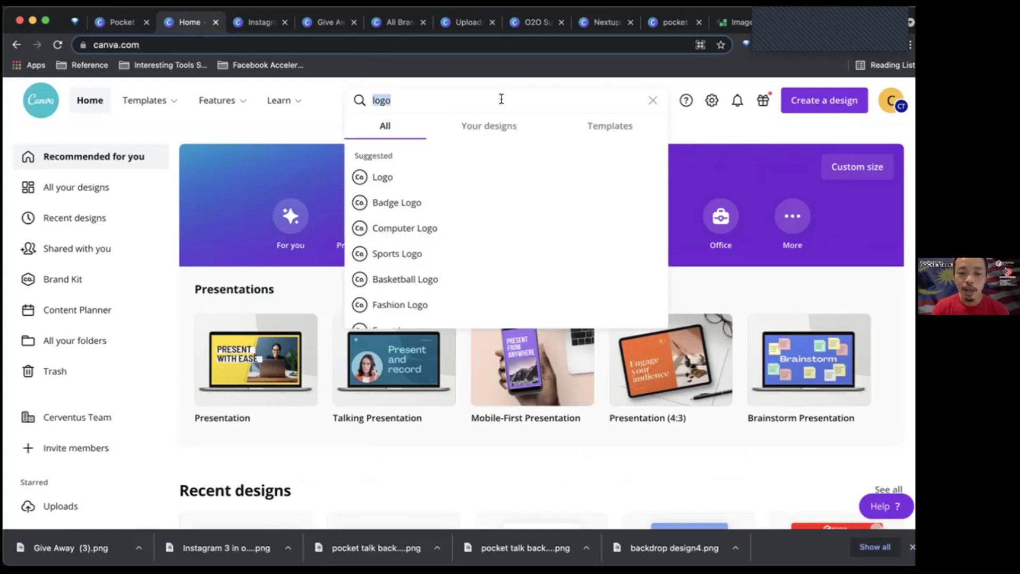
text(video)
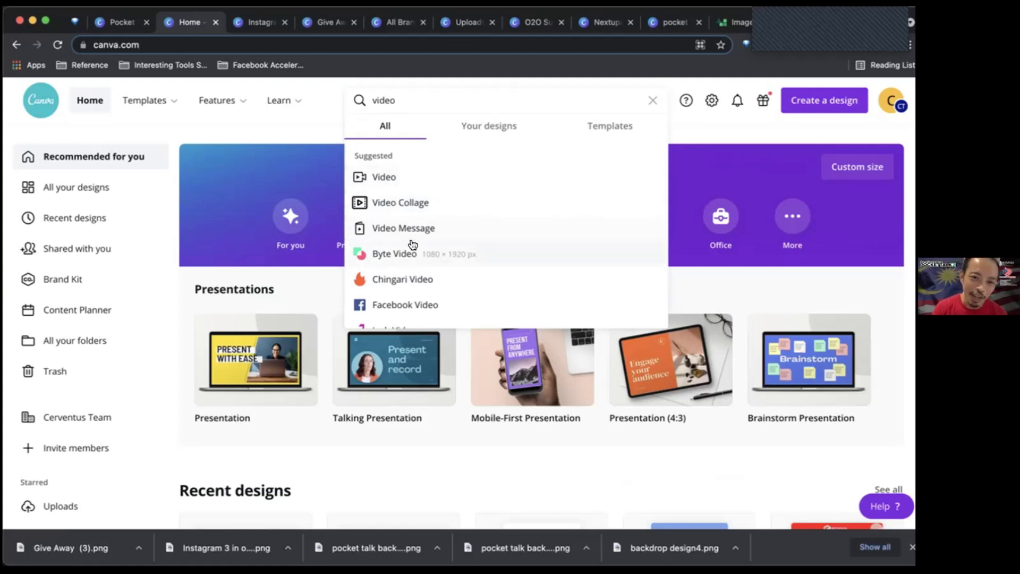
scroll(418, 288, down, 3)
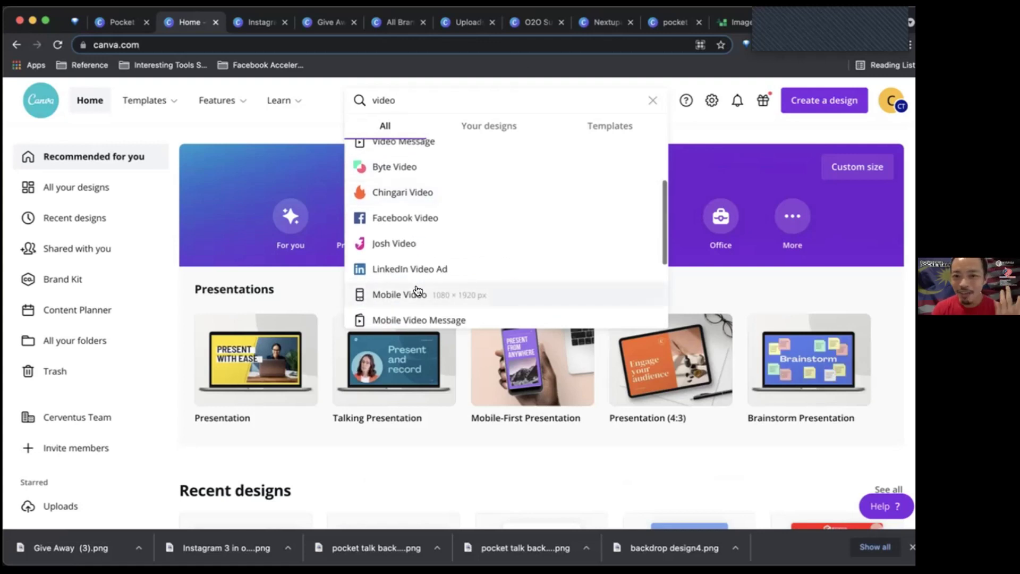
scroll(417, 290, up, 3)
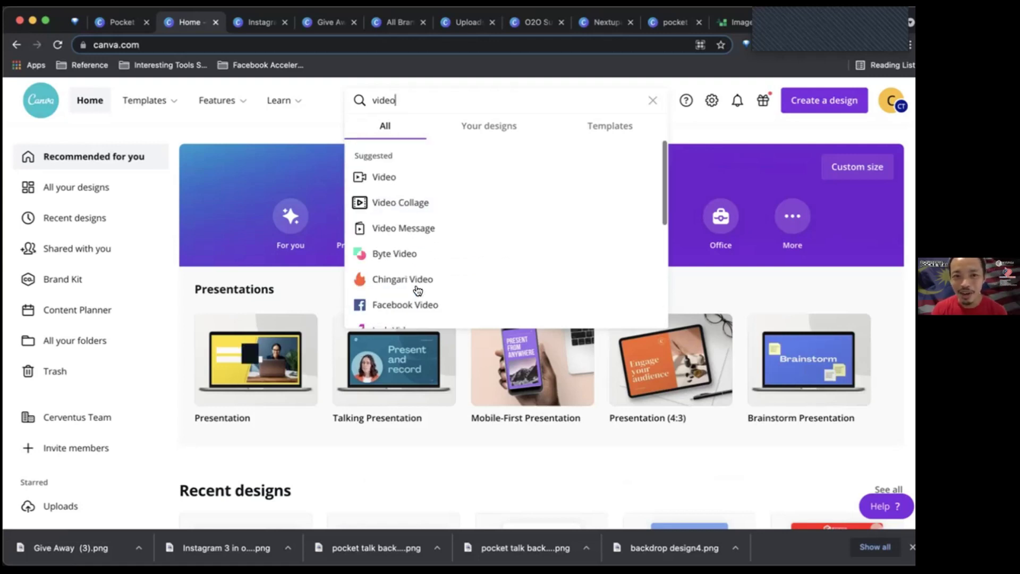
click(381, 173)
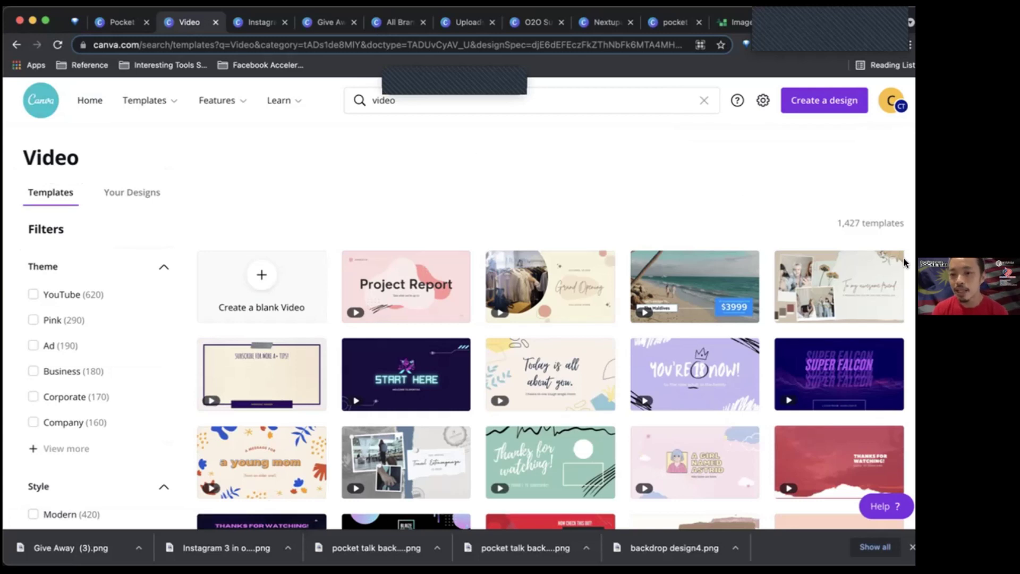
Step: Open the Maldives travel offer video template and inspect the audio track and its options on the timeline
mouse_move(661, 318)
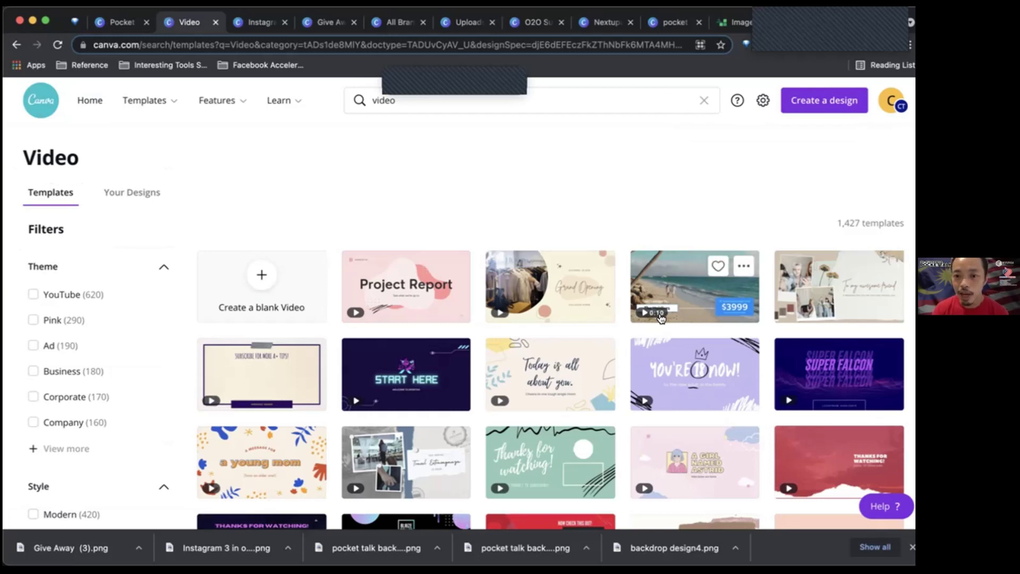
click(672, 289)
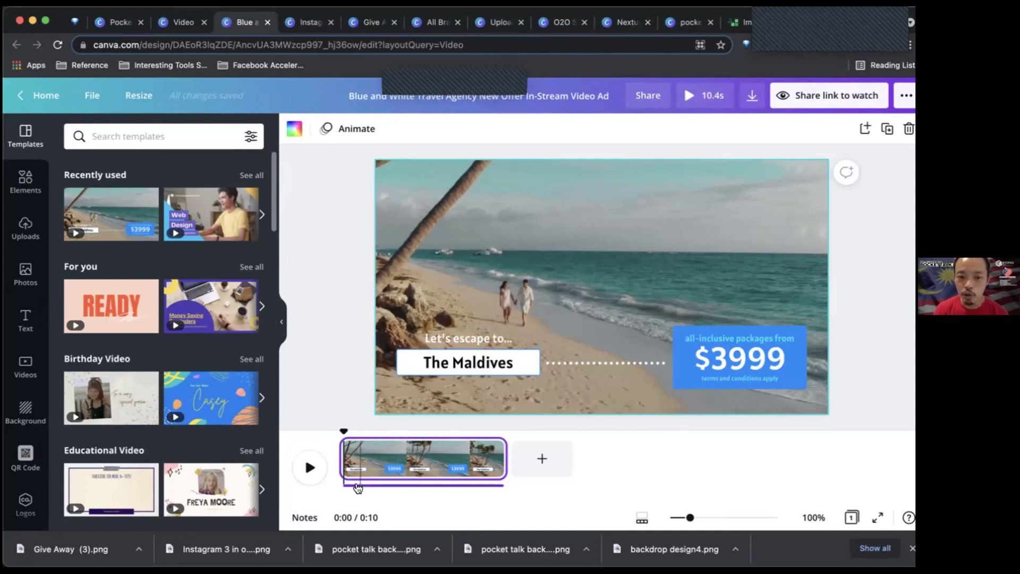
click(356, 485)
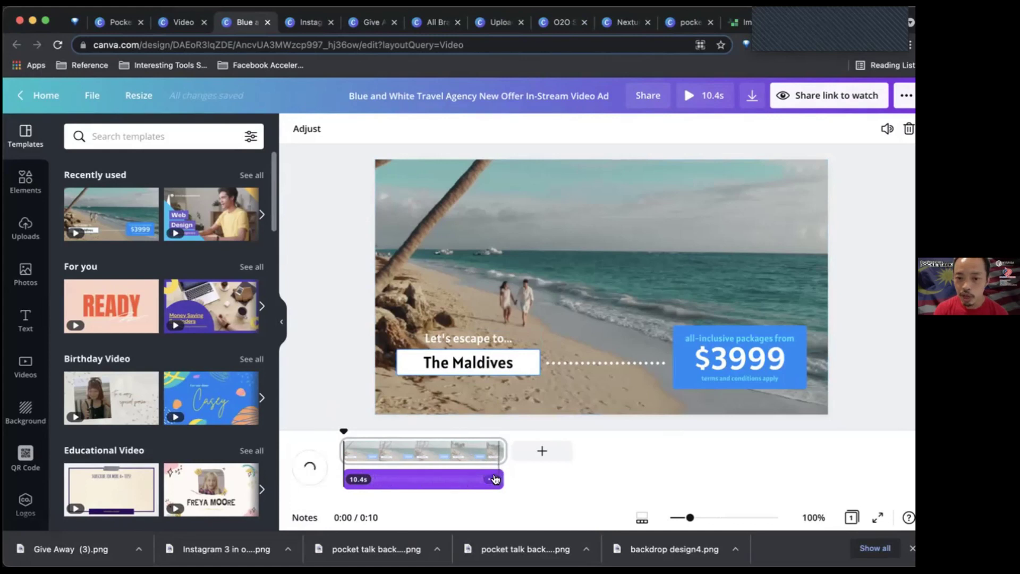
click(496, 478)
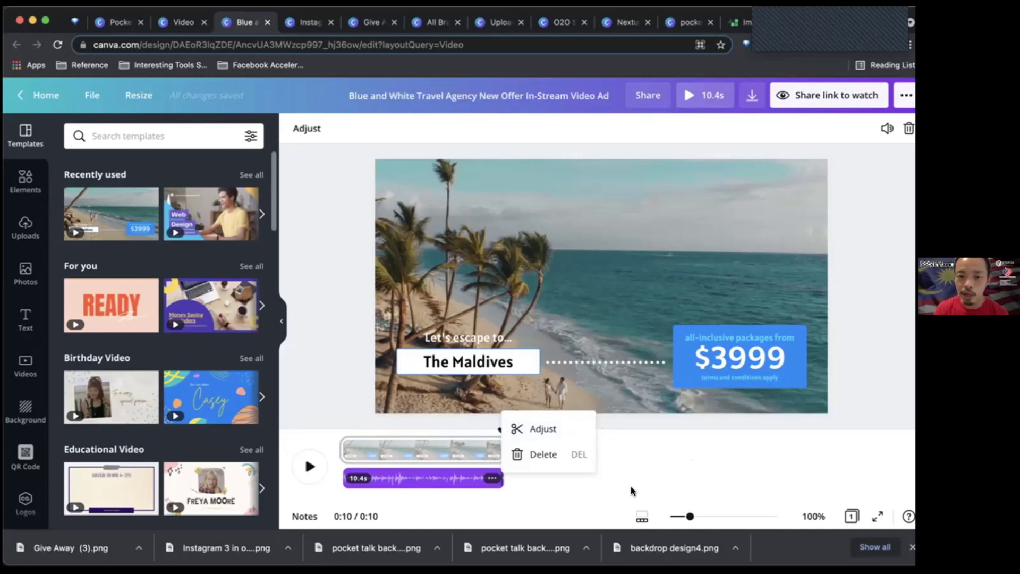
click(404, 444)
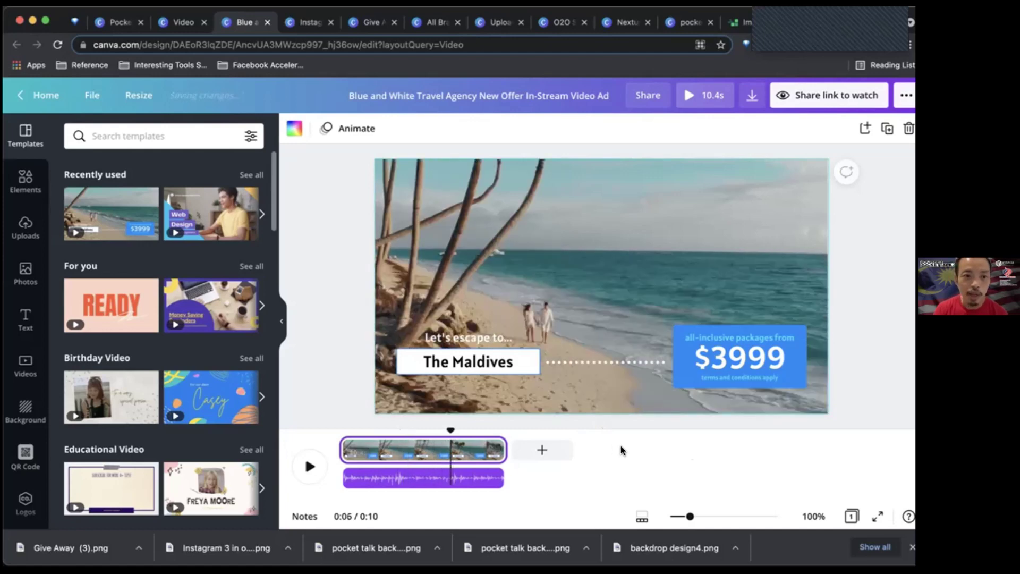
Step: Select the beach background video, search the photo library for "melaka video" and browse the results
click(550, 256)
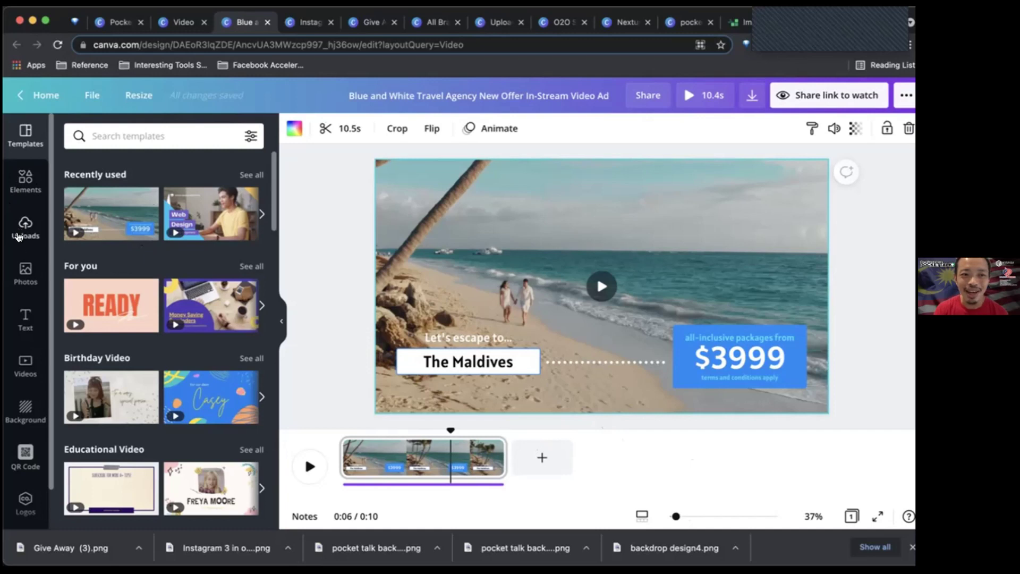
click(25, 274)
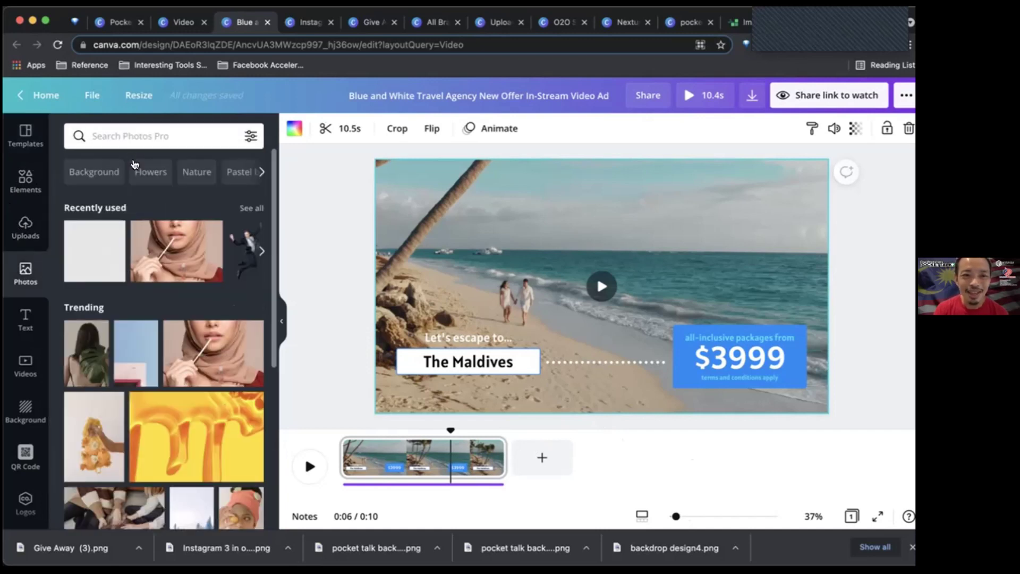
click(133, 137)
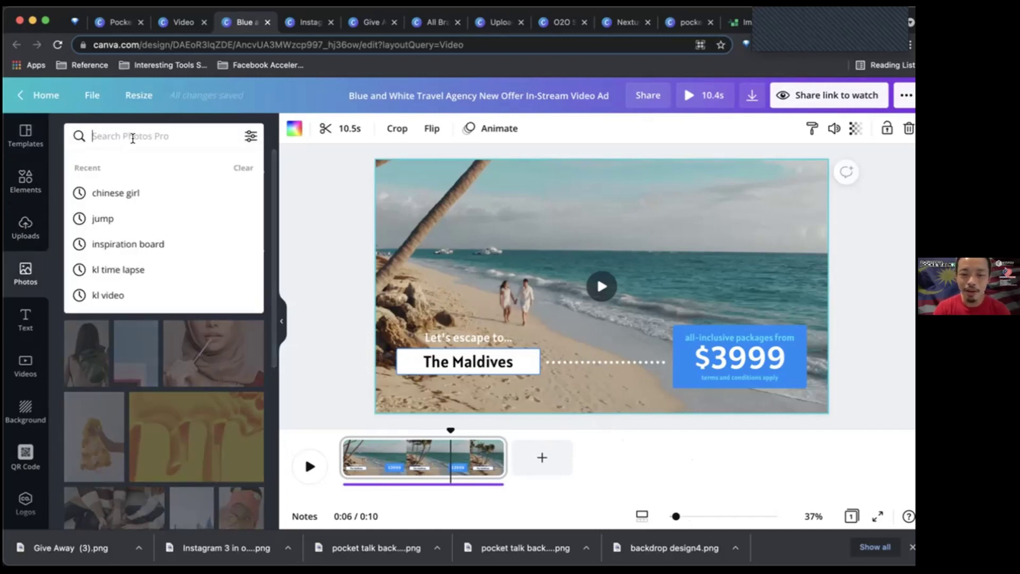
text(melaka video)
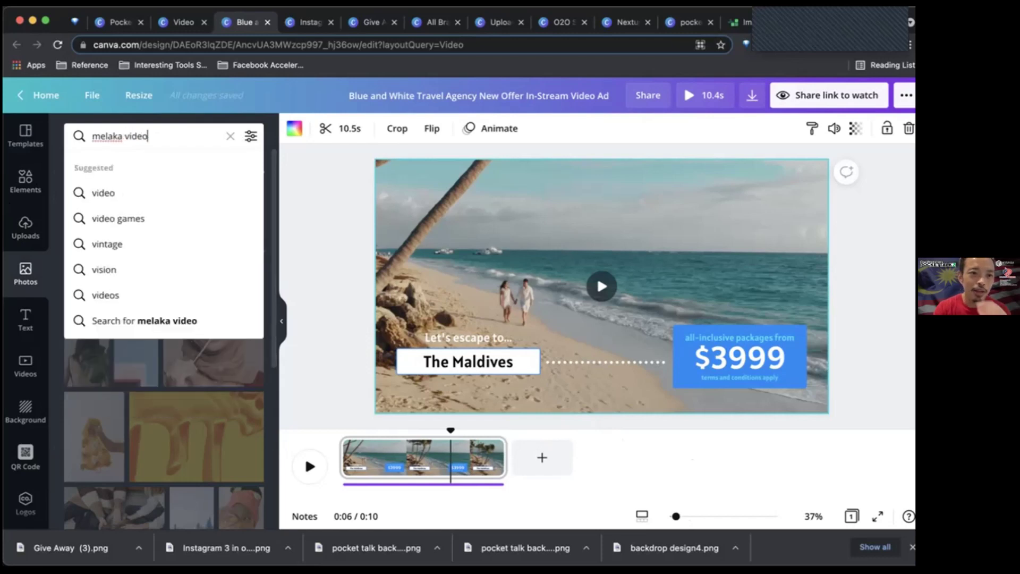
key(Return)
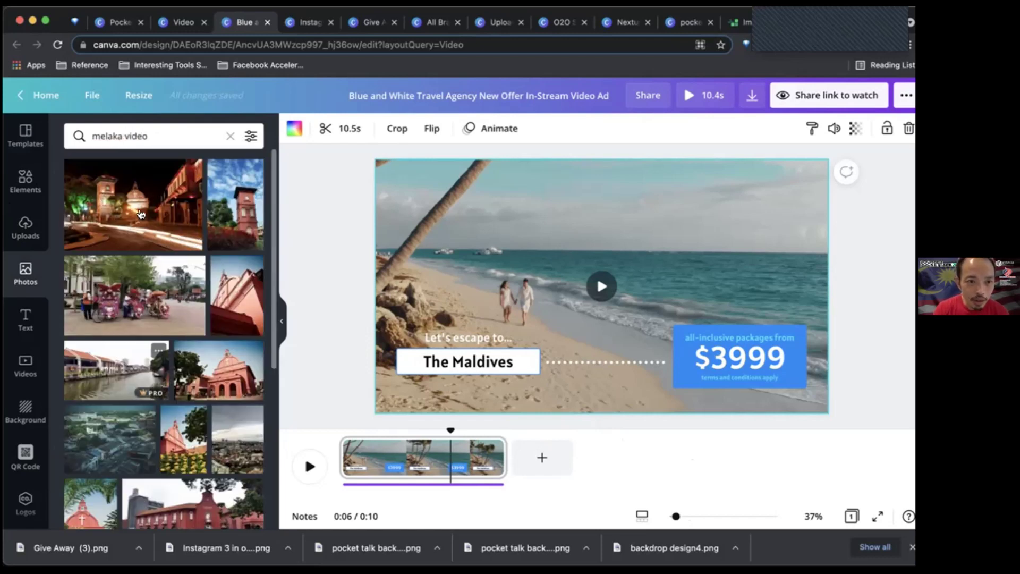
scroll(154, 212, down, 5)
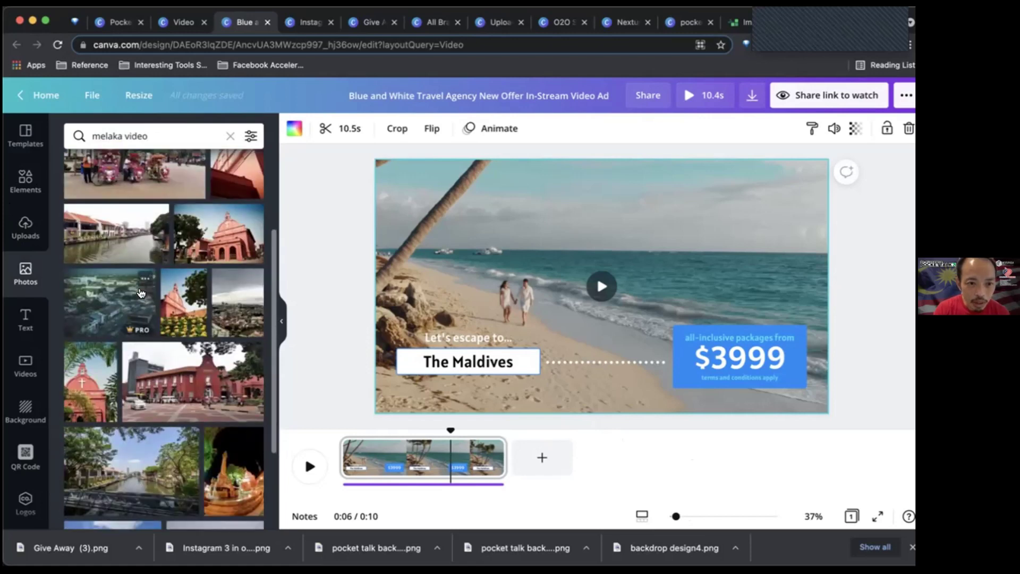
scroll(162, 180, up, 5)
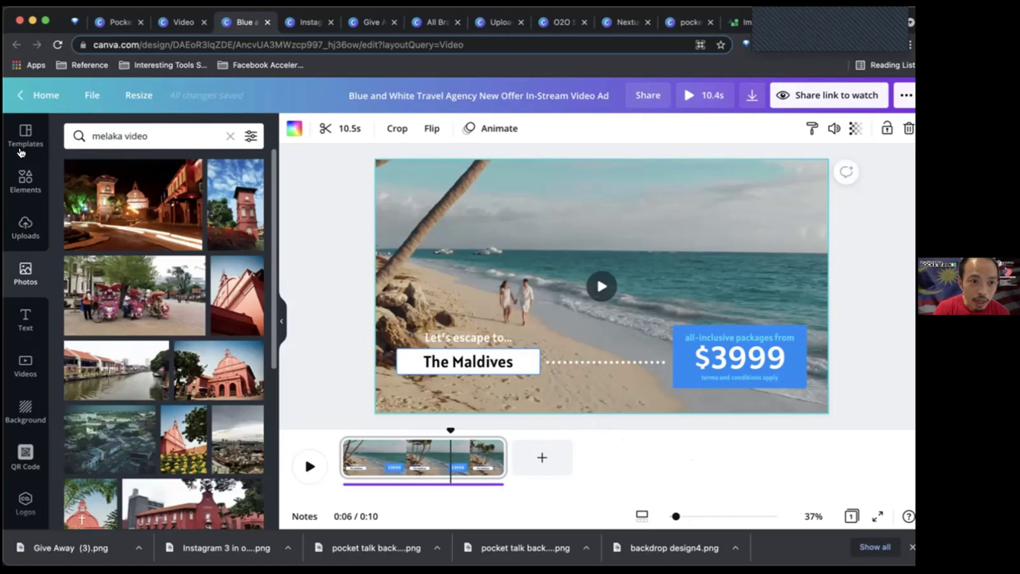
Step: Search the elements library for "melaka + video"
click(26, 180)
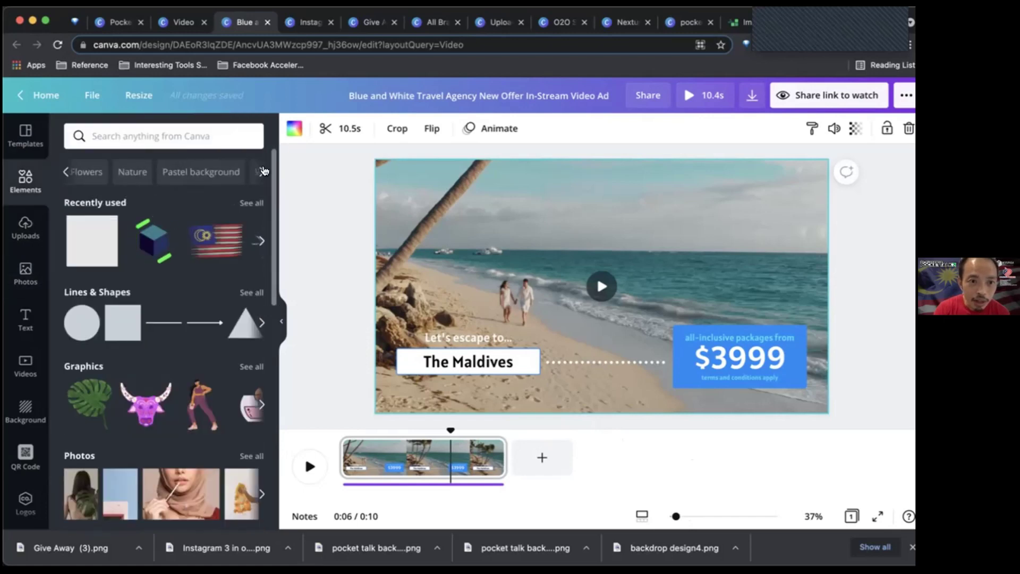
click(185, 129)
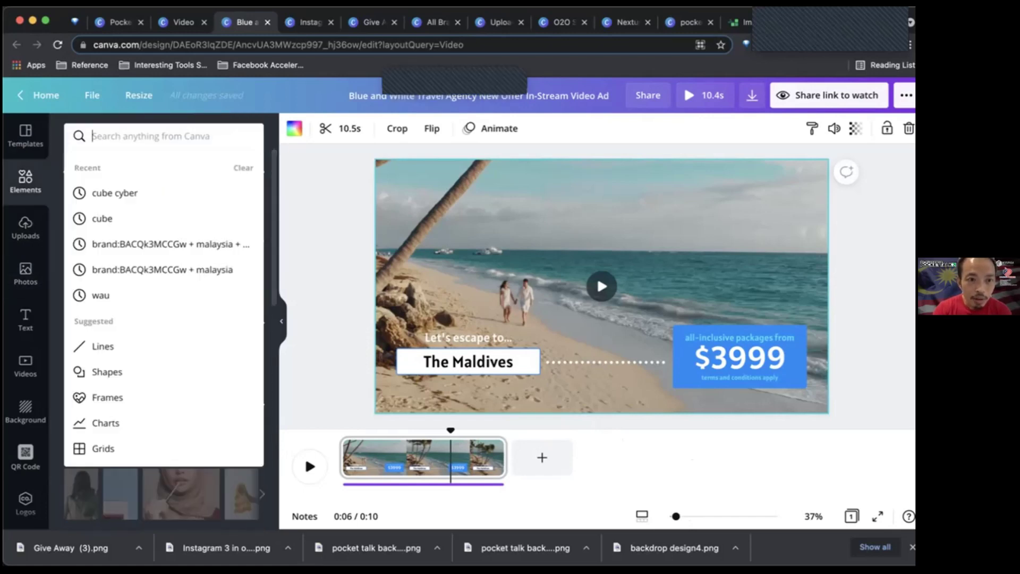
text(melaka video)
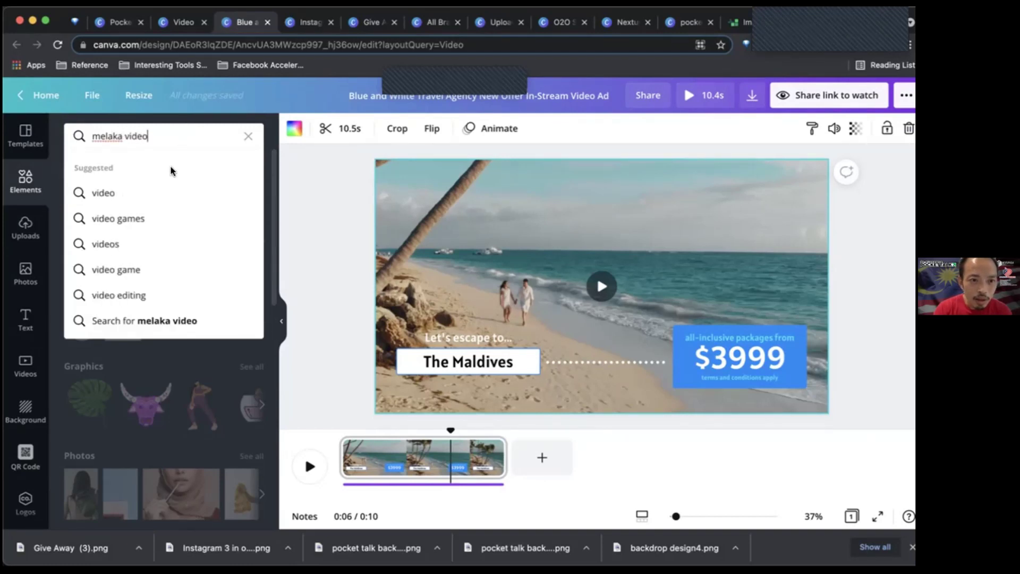
click(124, 130)
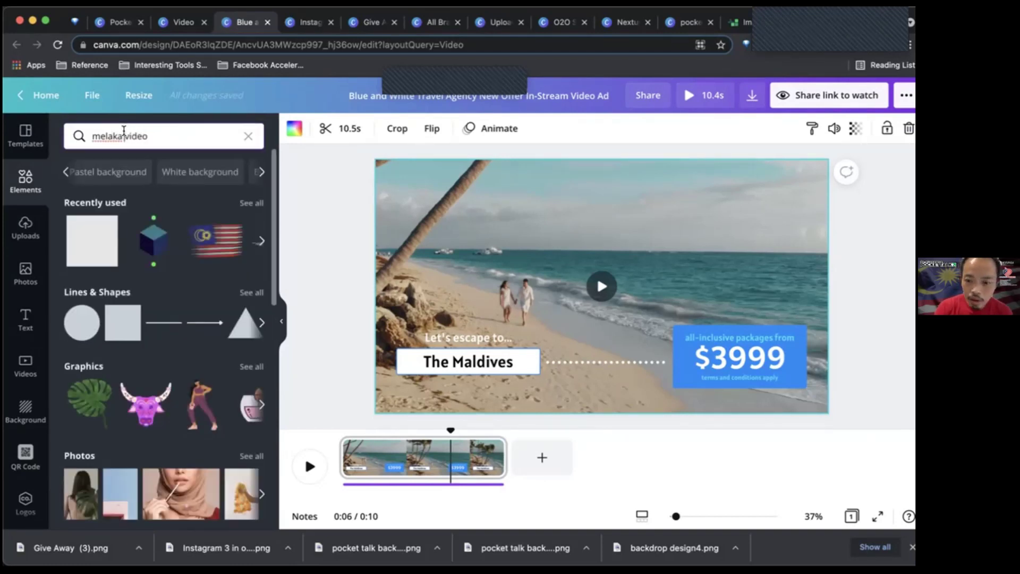
text(+)
key(Return)
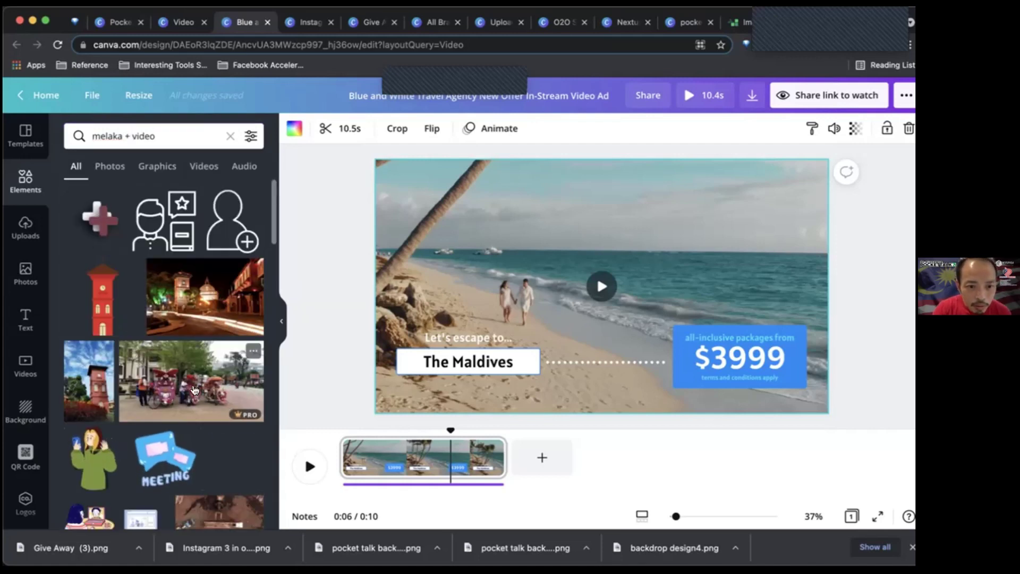
Step: Replace the page's beach background with the photo of red-roofed riverside buildings from the search results
scroll(195, 371, down, 4)
scroll(195, 391, down, 5)
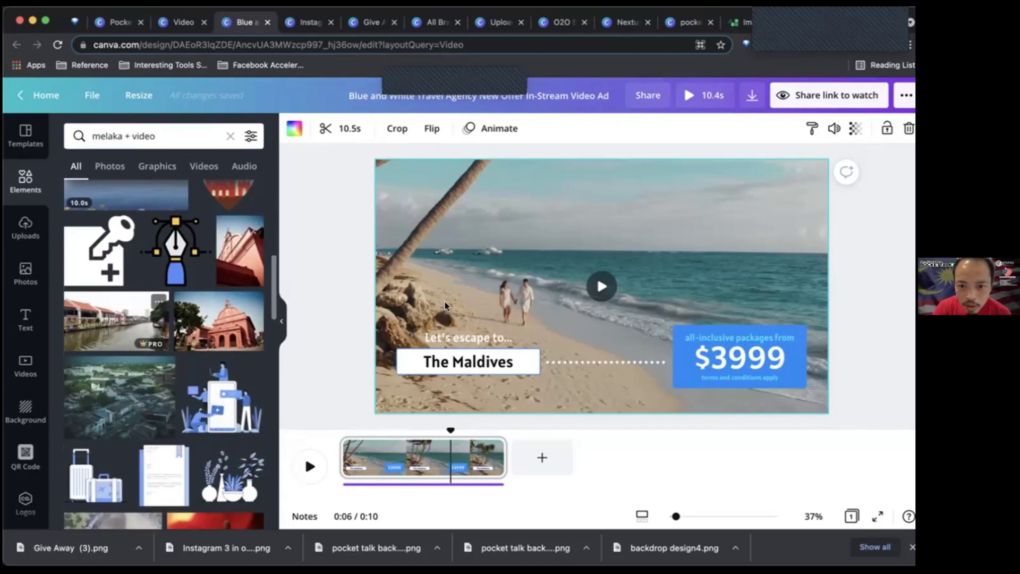
drag(520, 306, 518, 308)
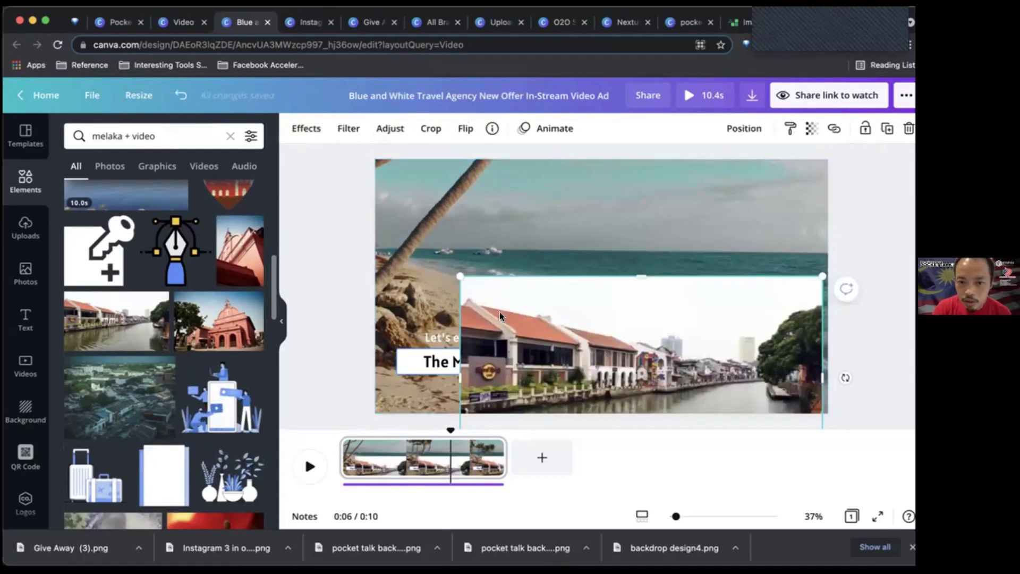
key(Delete)
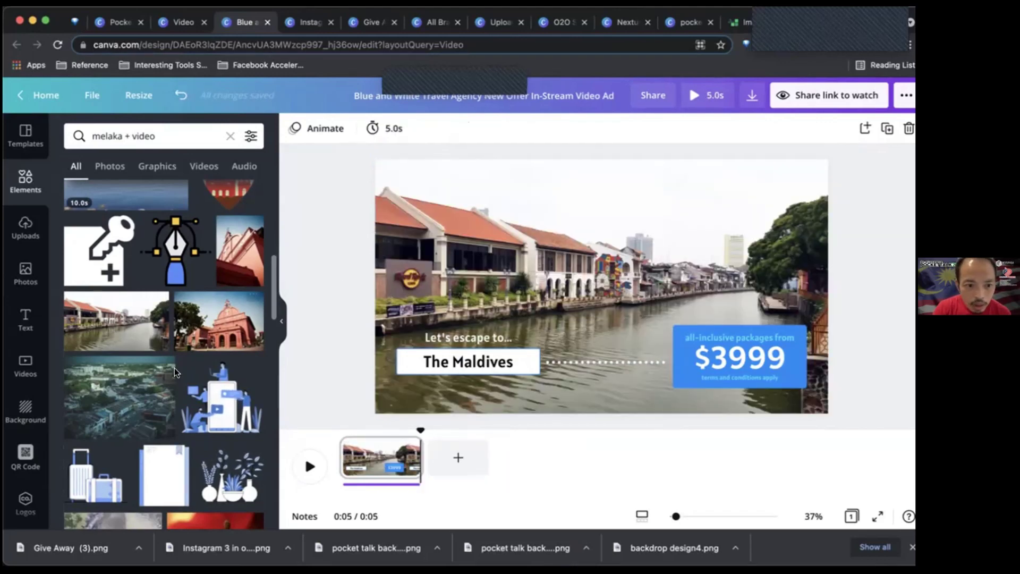
Step: Search the elements for "merdeka video" and browse the results
scroll(126, 427, down, 3)
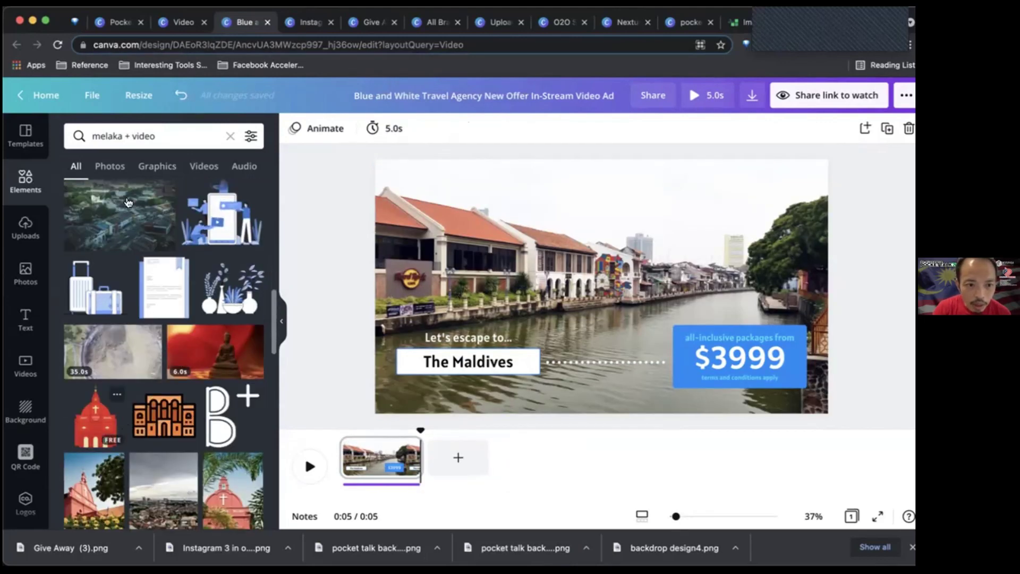
click(112, 135)
triple_click(112, 135)
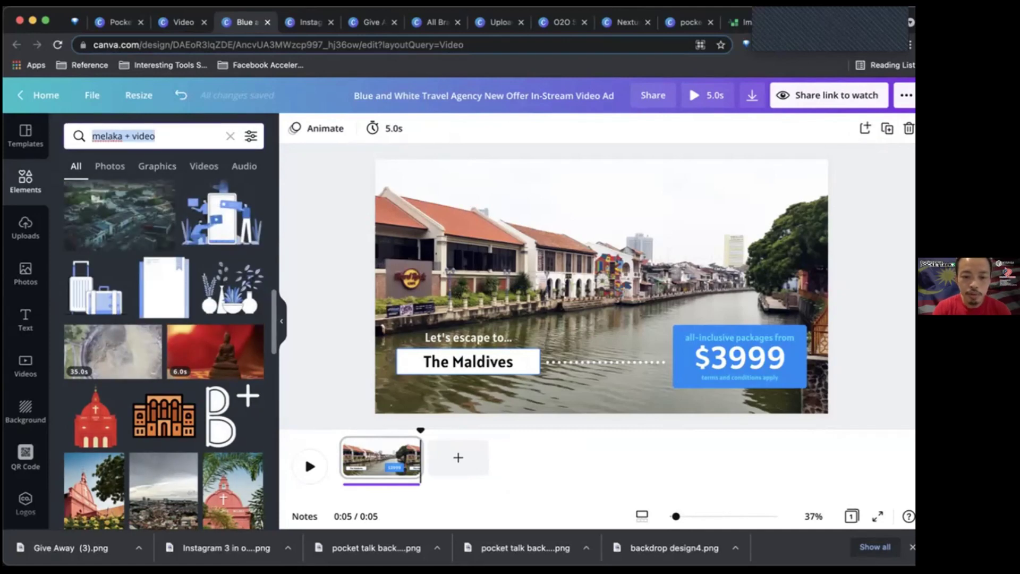
text(merdeka vi)
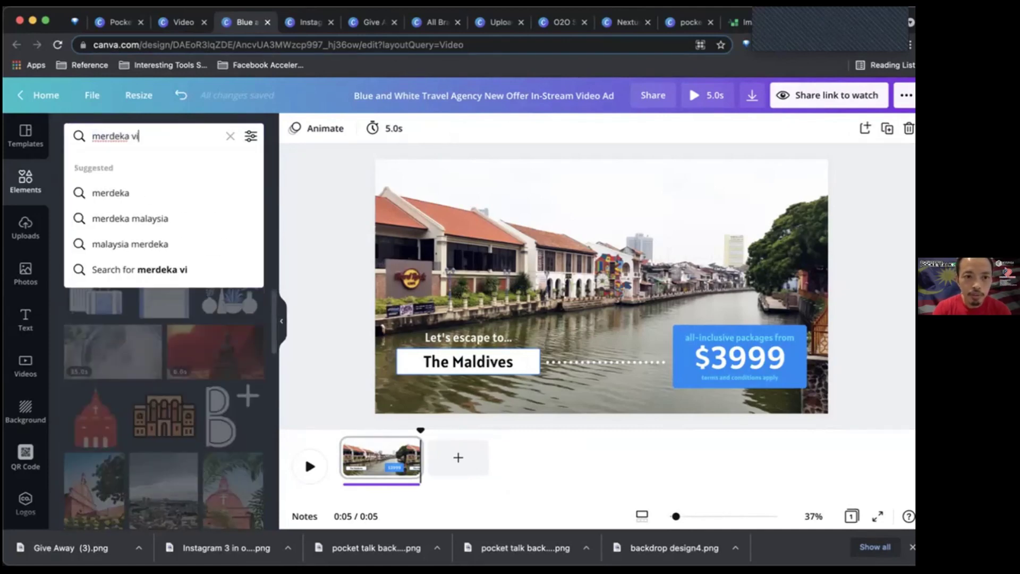
text(deo)
key(Return)
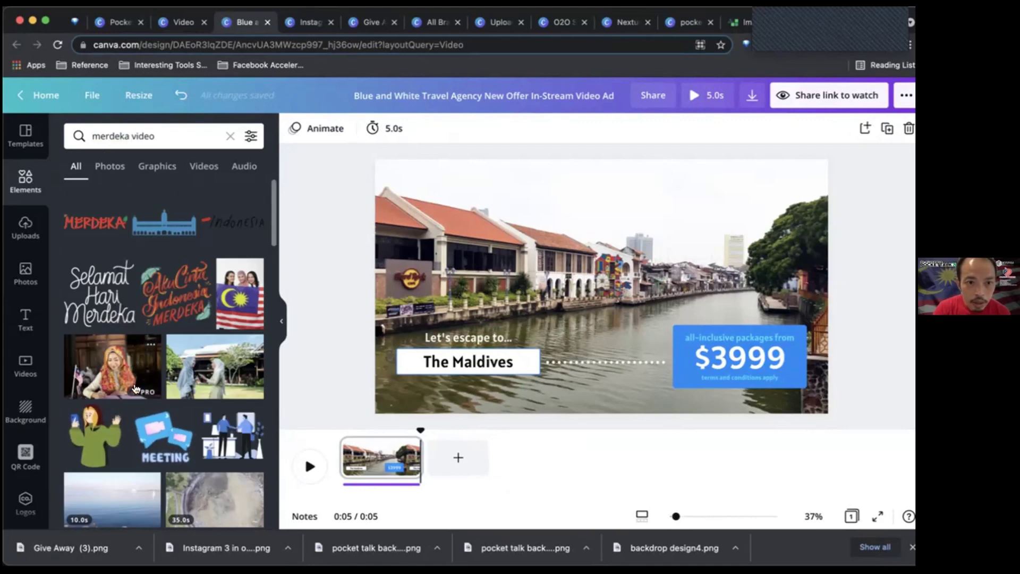
scroll(136, 388, down, 10)
scroll(135, 388, up, 10)
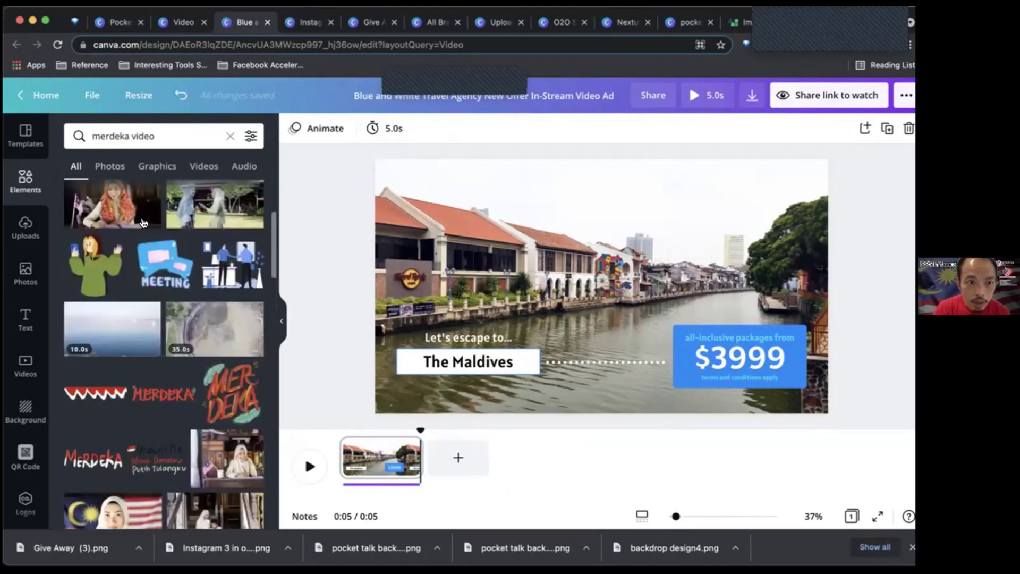
Step: Change the elements search to "merdeka malaysia" and look over the available search filters
double_click(143, 137)
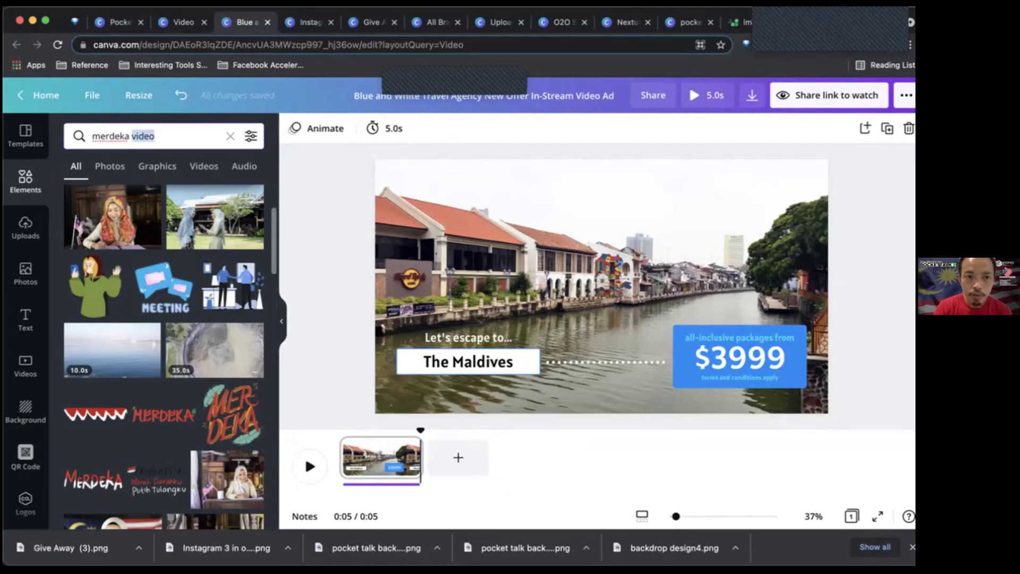
text(malaysia)
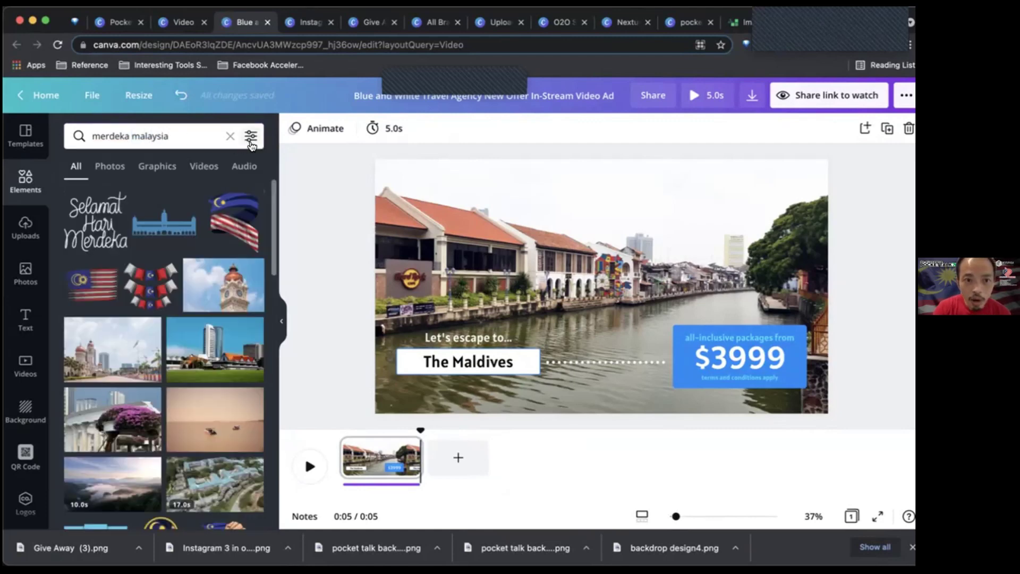
click(251, 140)
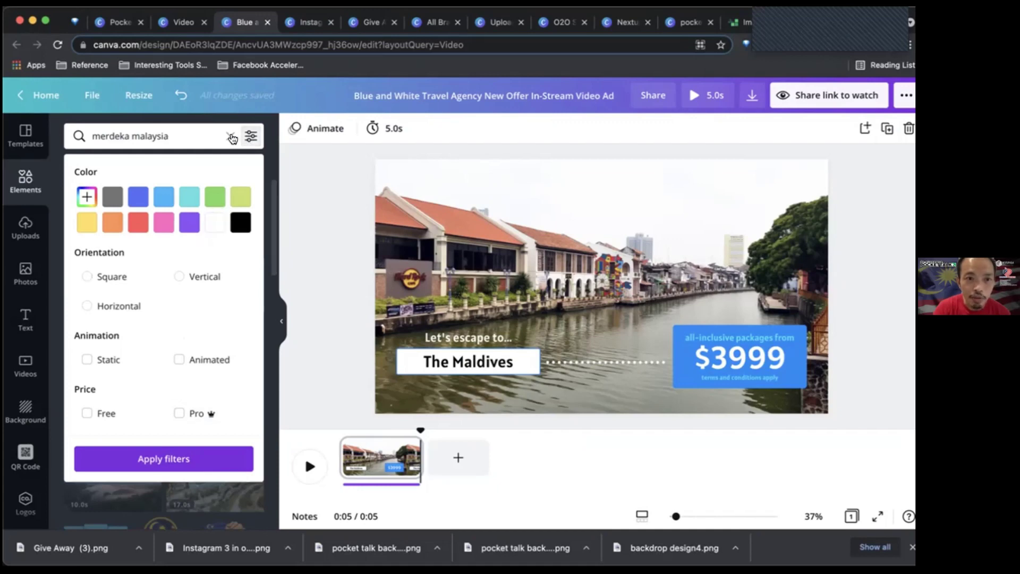
click(272, 154)
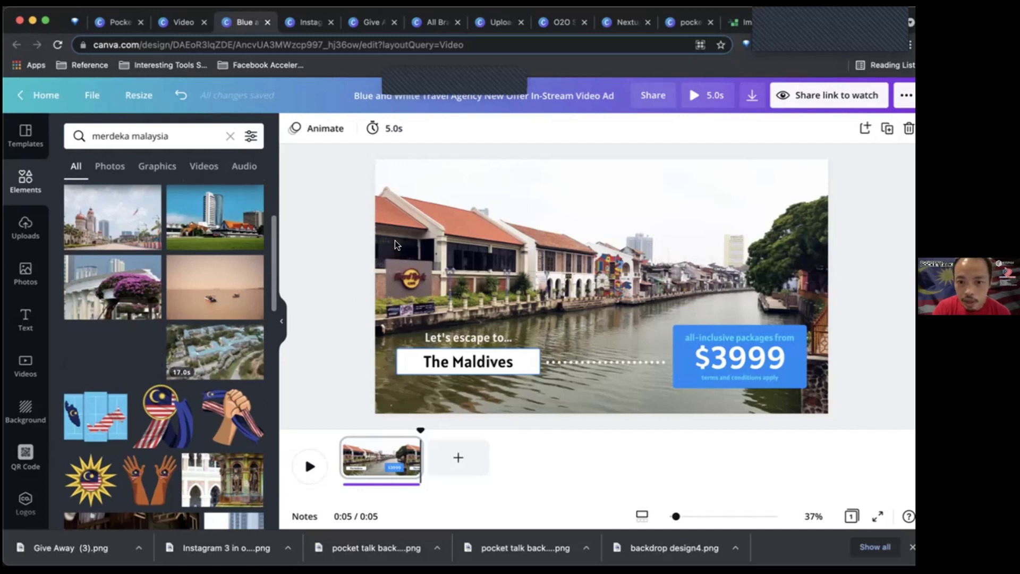
Step: Set the 10.0s misty mountain video as the page background and trim the page to 5.0s
drag(394, 240, 394, 241)
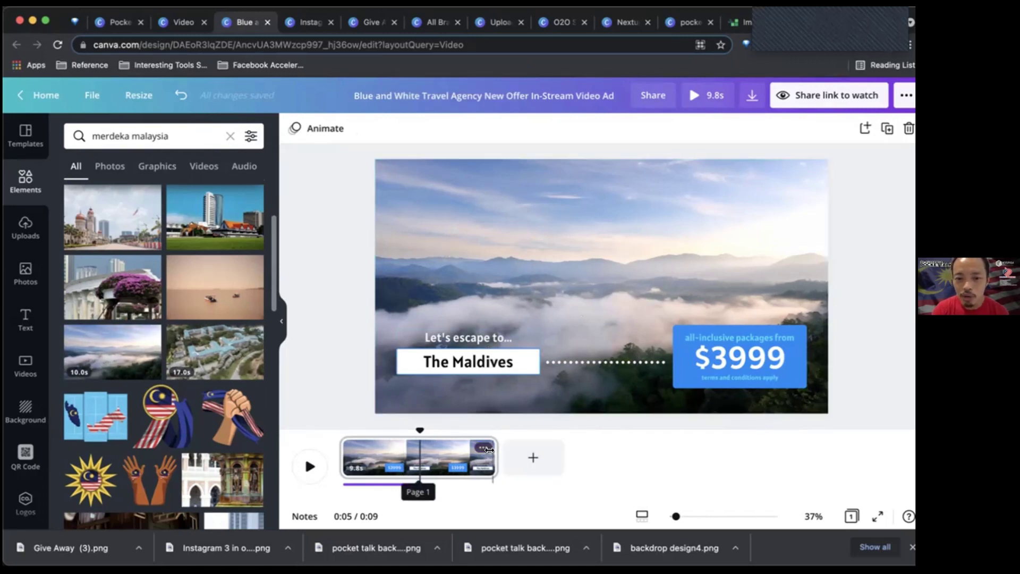
drag(489, 449, 419, 451)
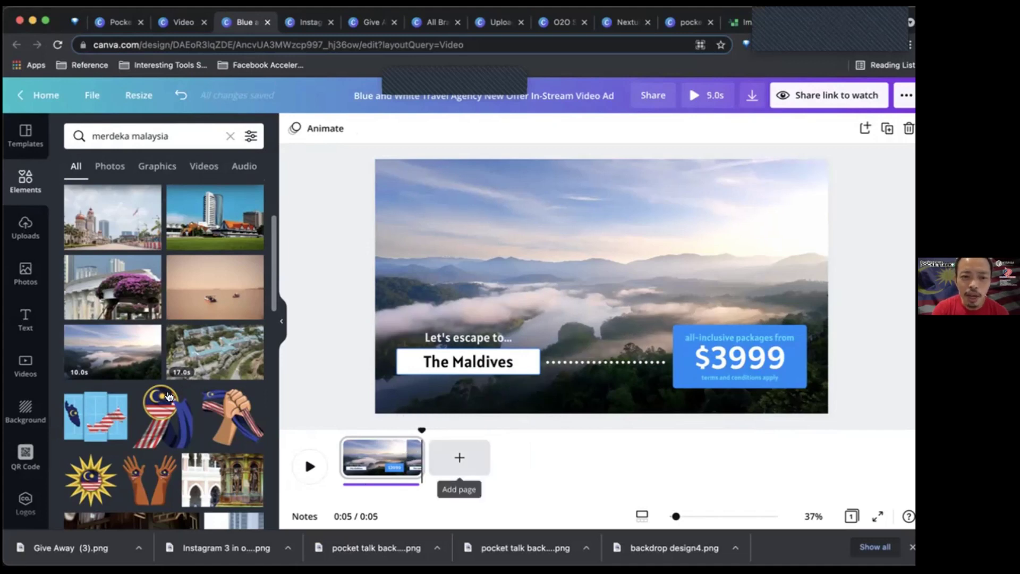
Step: Duplicate the misty mountain page to make a second page
scroll(162, 442, down, 5)
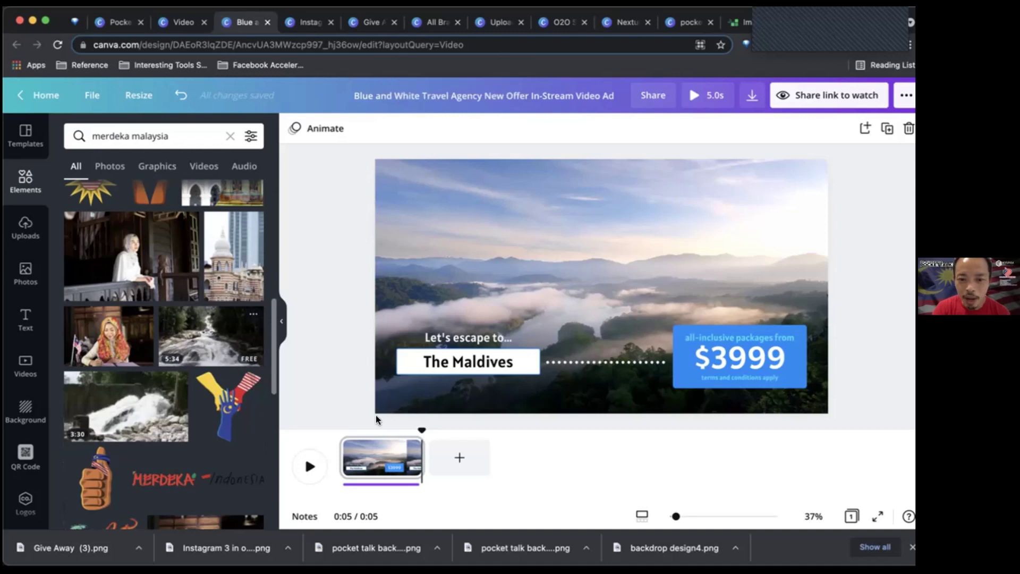
click(409, 449)
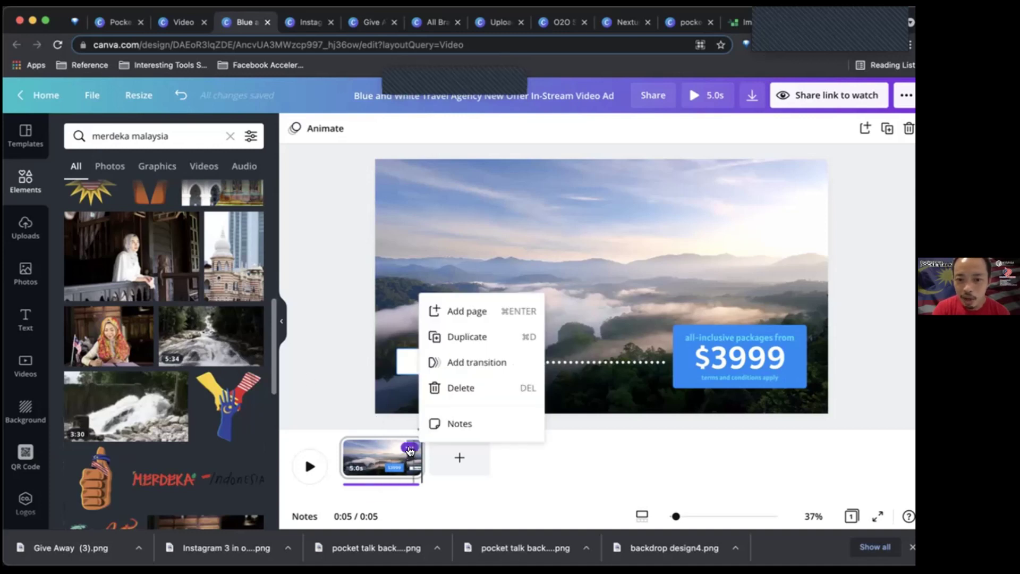
click(461, 334)
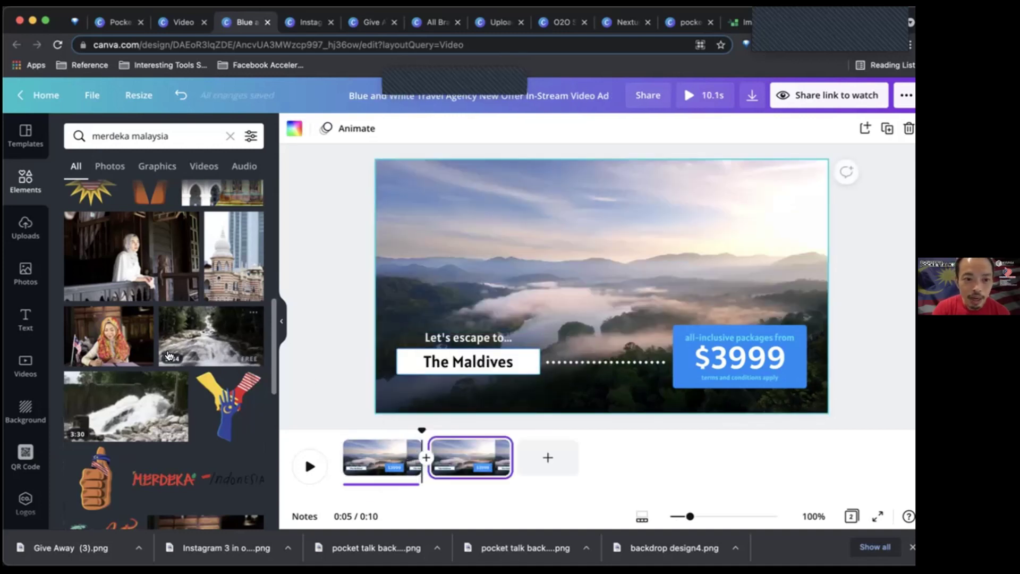
click(204, 351)
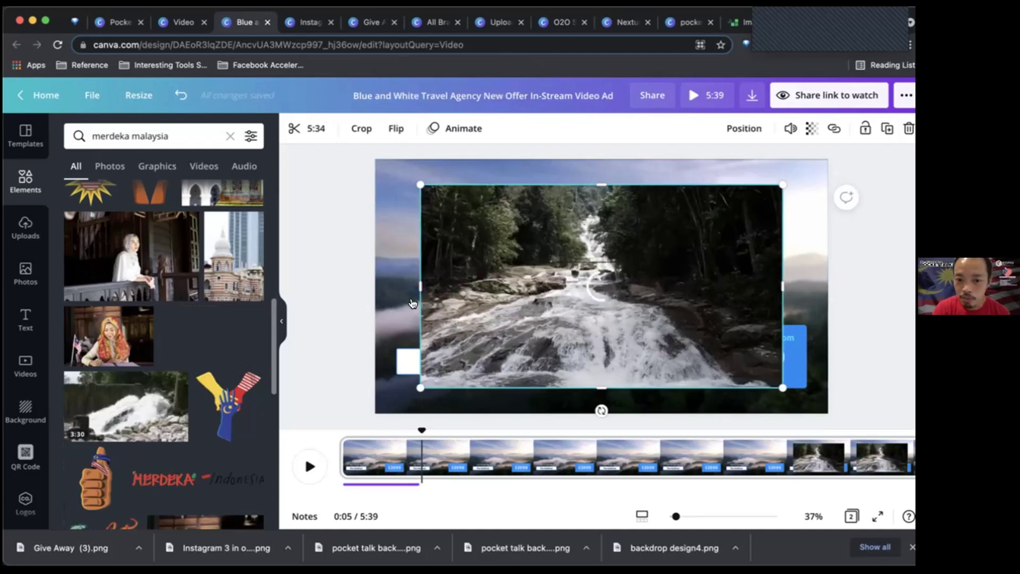
drag(583, 264, 526, 356)
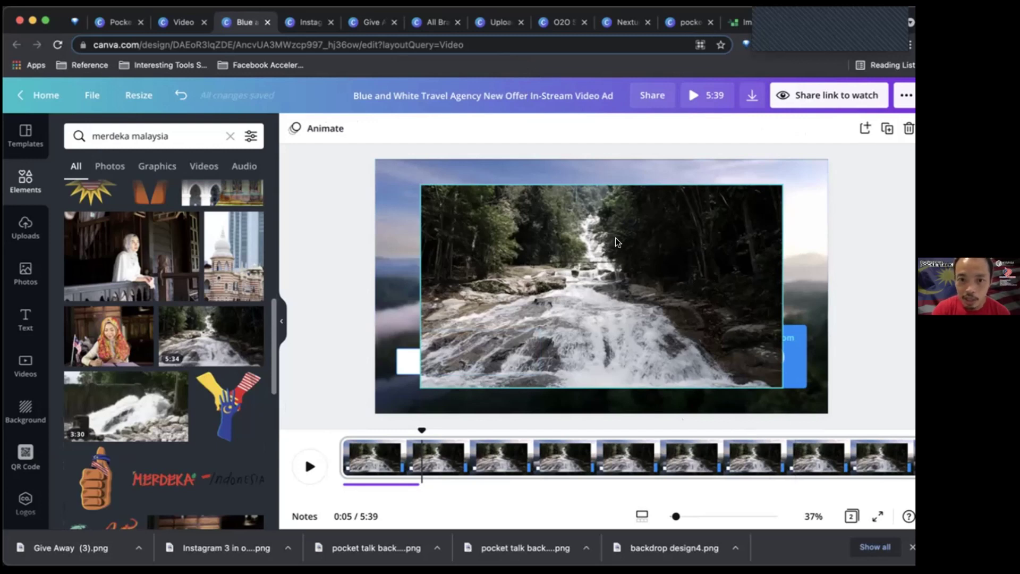
click(400, 195)
click(474, 224)
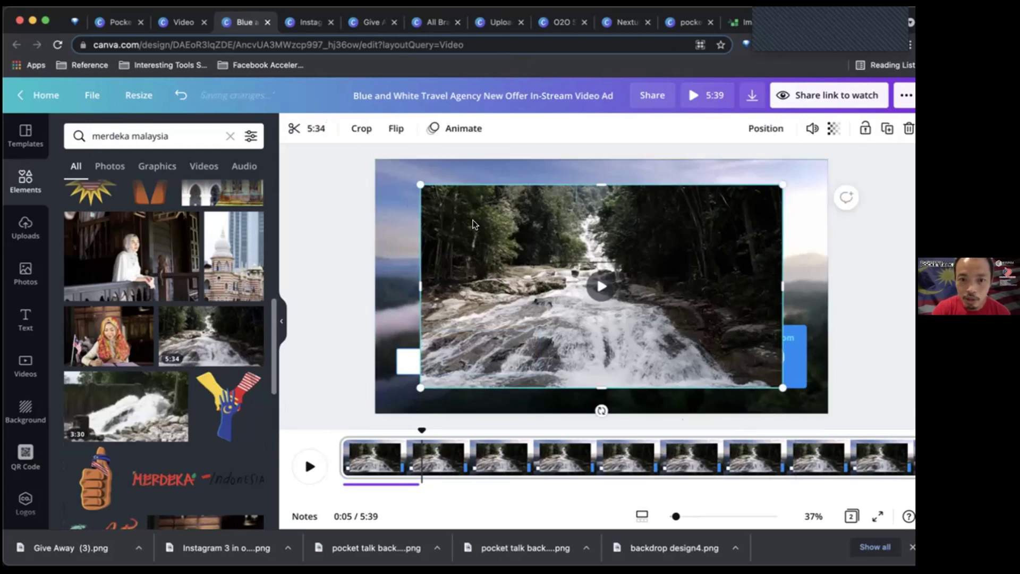
key(Delete)
Step: Replace the second page's background with the 5:34 forest waterfall video
click(453, 458)
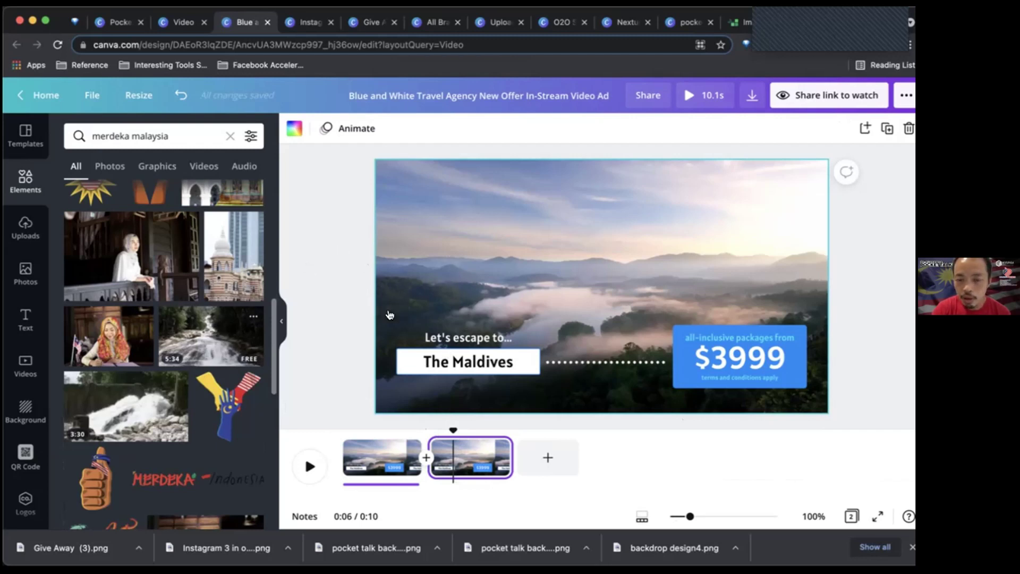
drag(390, 315, 388, 312)
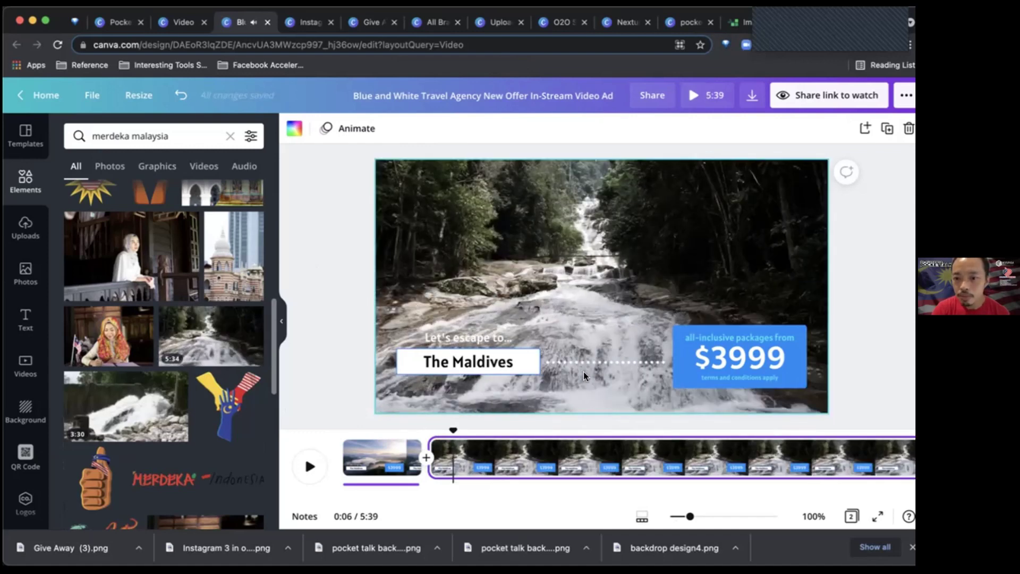
Step: Trim the end of the waterfall page until the whole video lasts 3:51, and play it from the start
scroll(770, 456, right, 4)
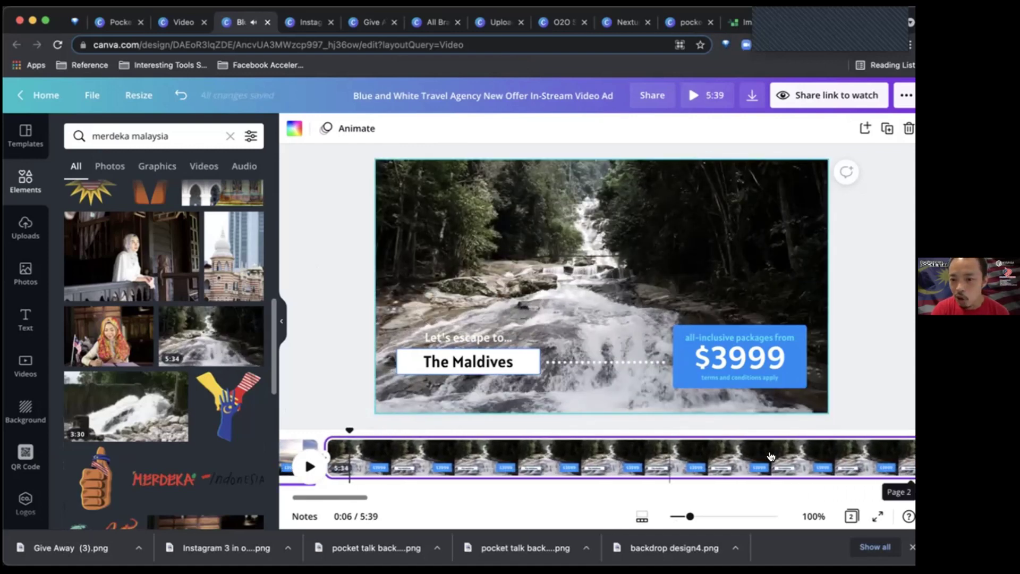
scroll(770, 456, right, 3)
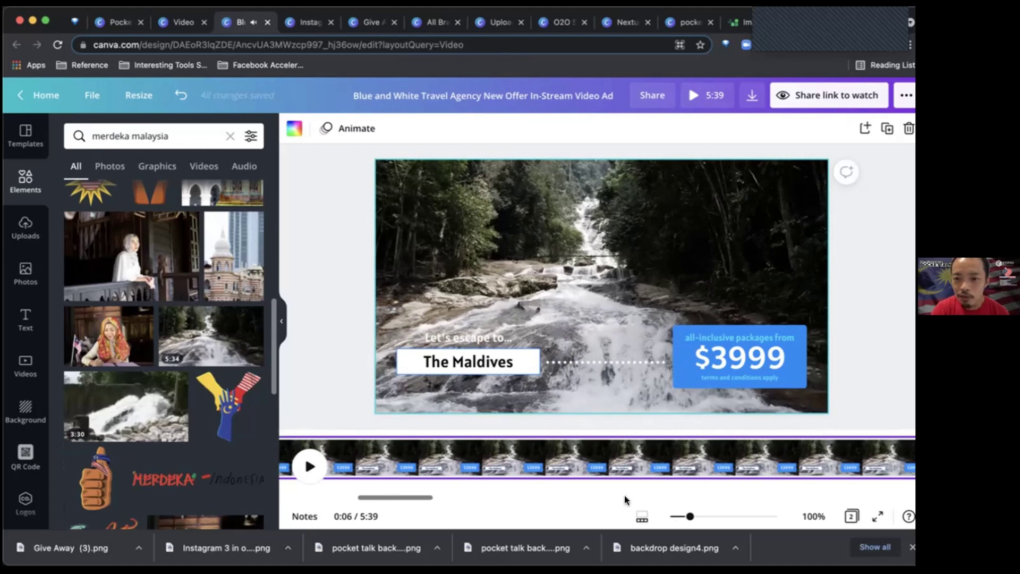
click(699, 454)
scroll(701, 457, right, 5)
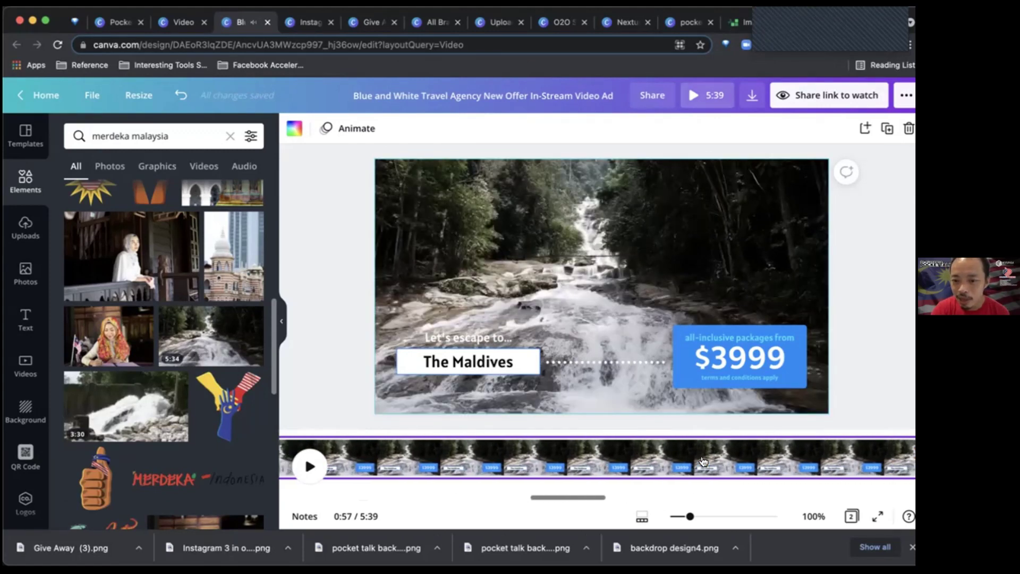
scroll(704, 458, right, 1)
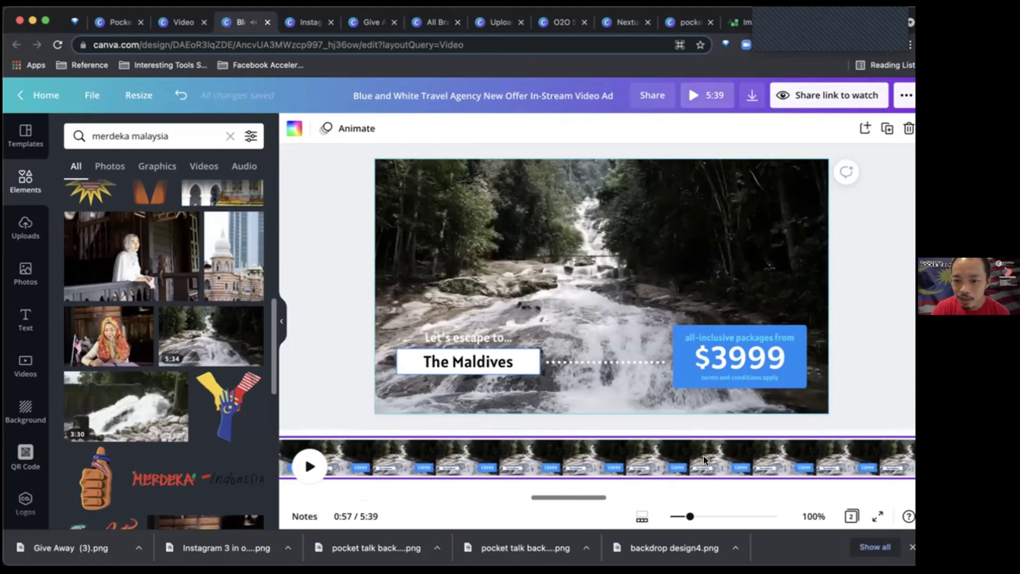
click(641, 459)
scroll(648, 461, right, 5)
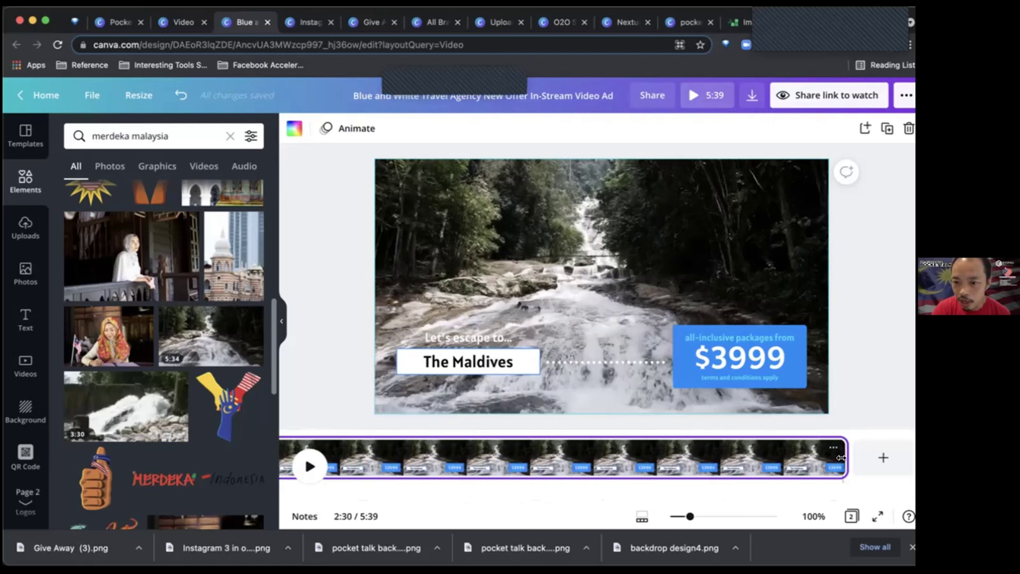
drag(754, 461, 283, 450)
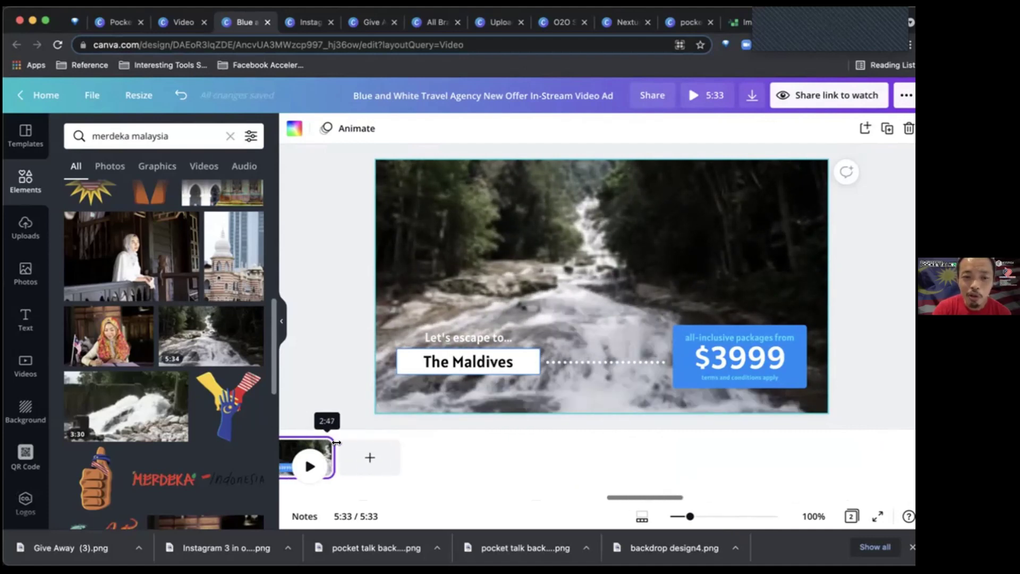
drag(384, 440, 393, 463)
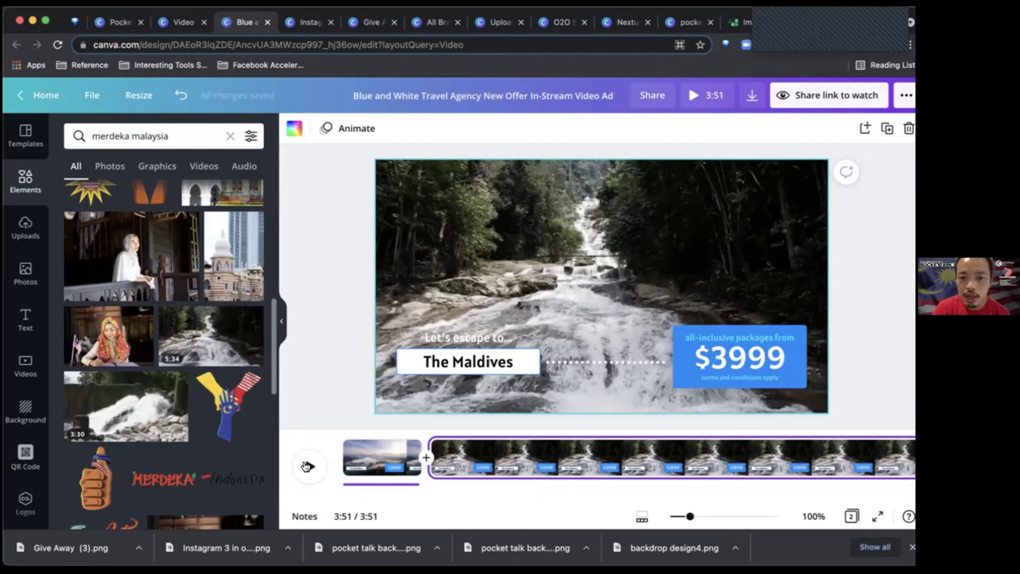
click(308, 467)
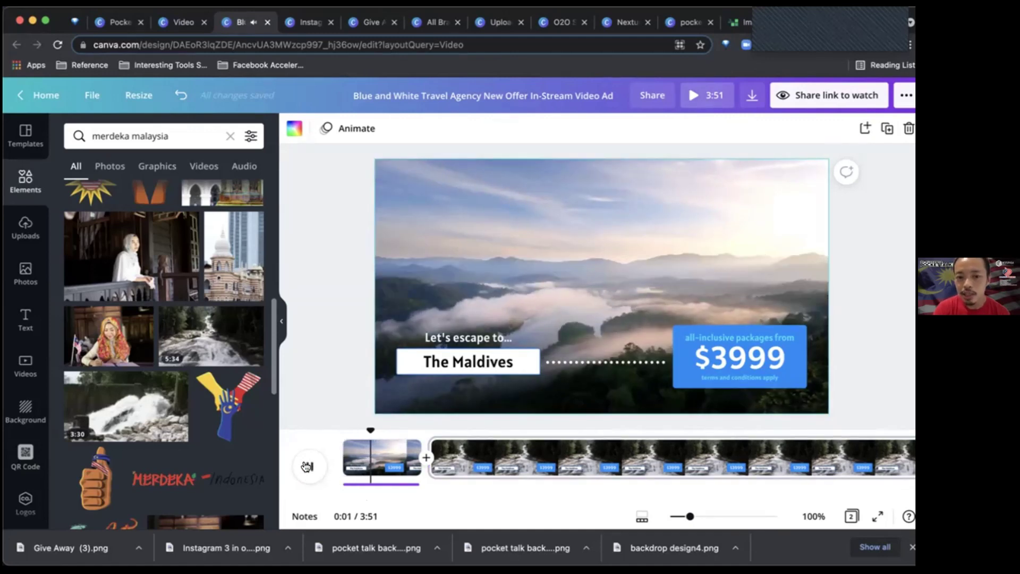
Step: Open the first page's 5.0s audio track for adjustment and play the video across the change to the waterfall page
click(390, 484)
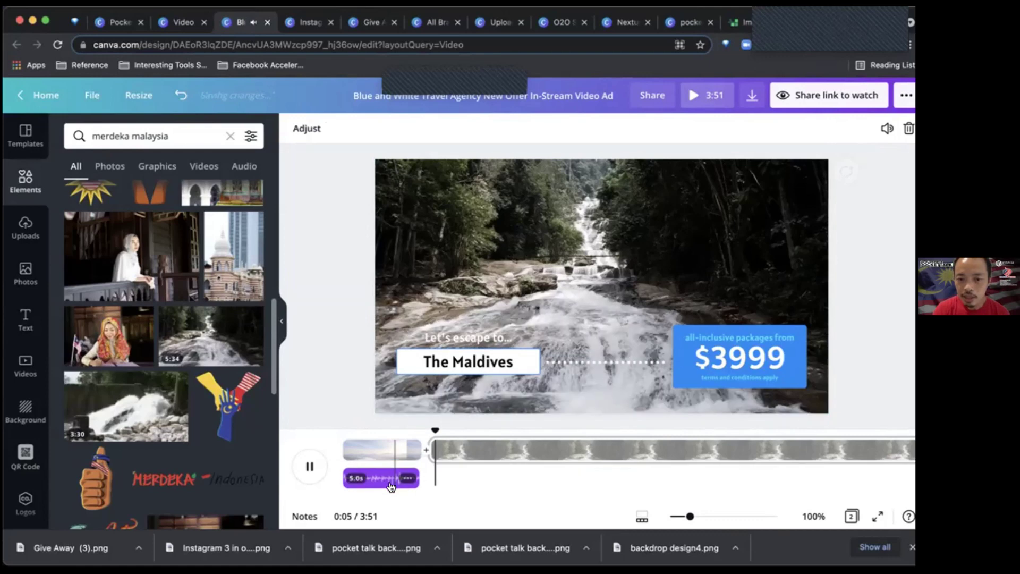
click(390, 484)
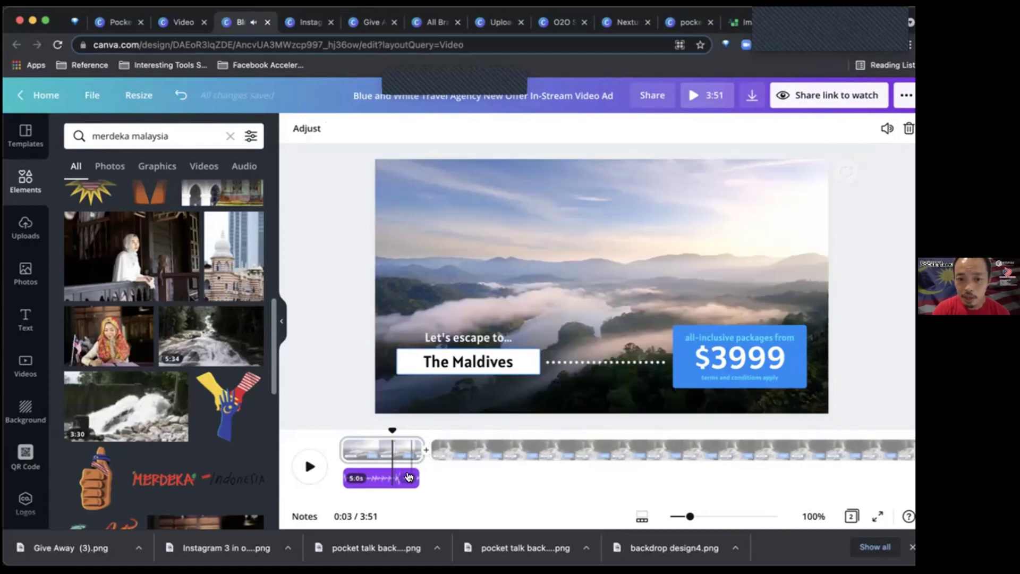
click(408, 476)
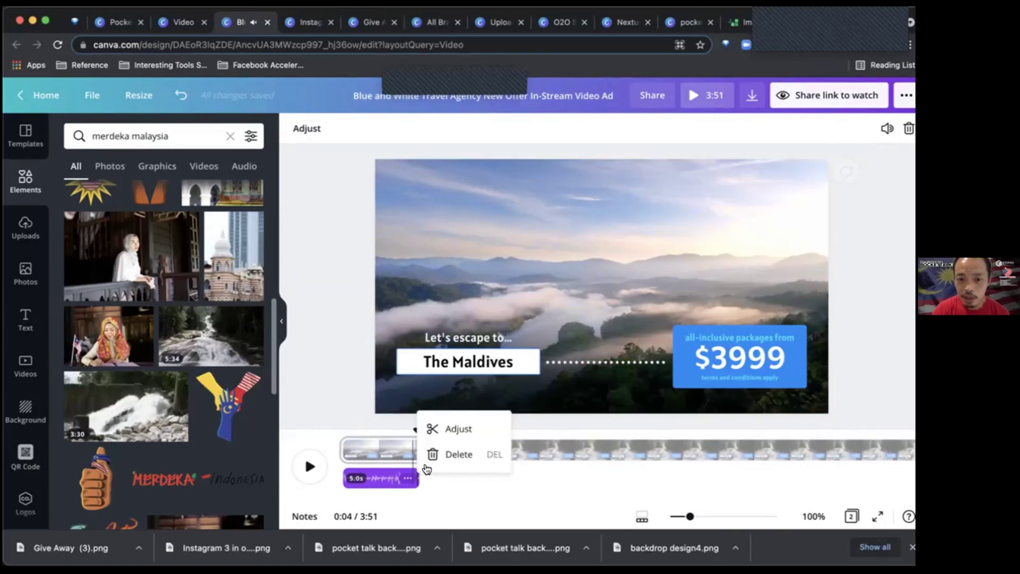
click(432, 430)
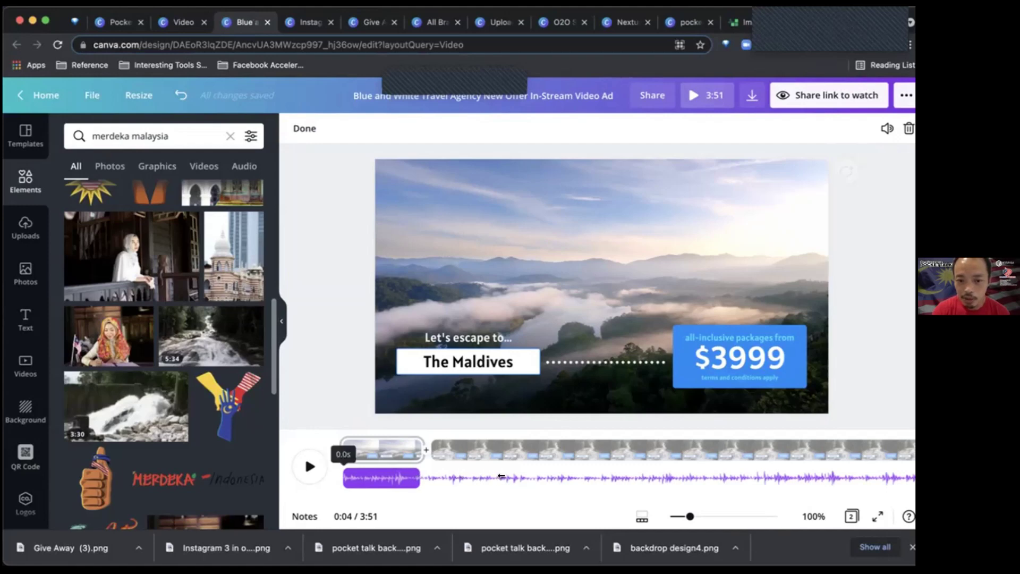
click(303, 467)
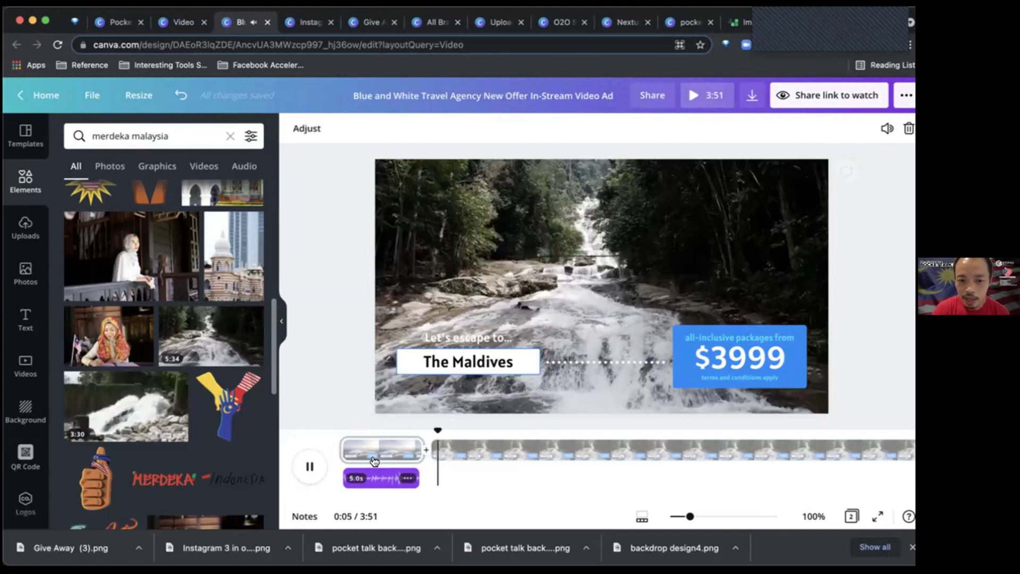
click(477, 480)
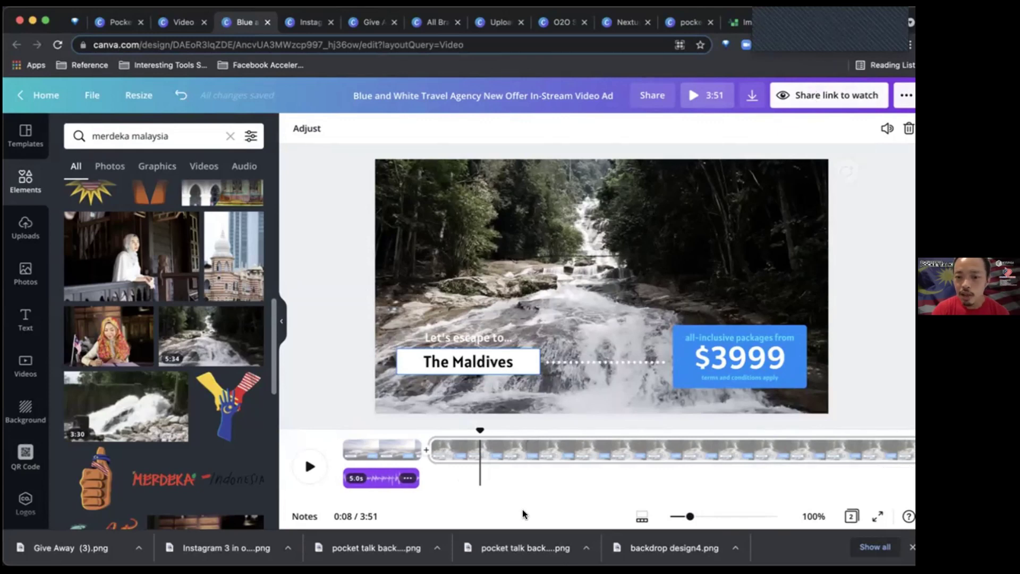
Step: Browse further through the merdeka malaysia results, search the elements for "animation", and look through the matches
scroll(164, 438, down, 5)
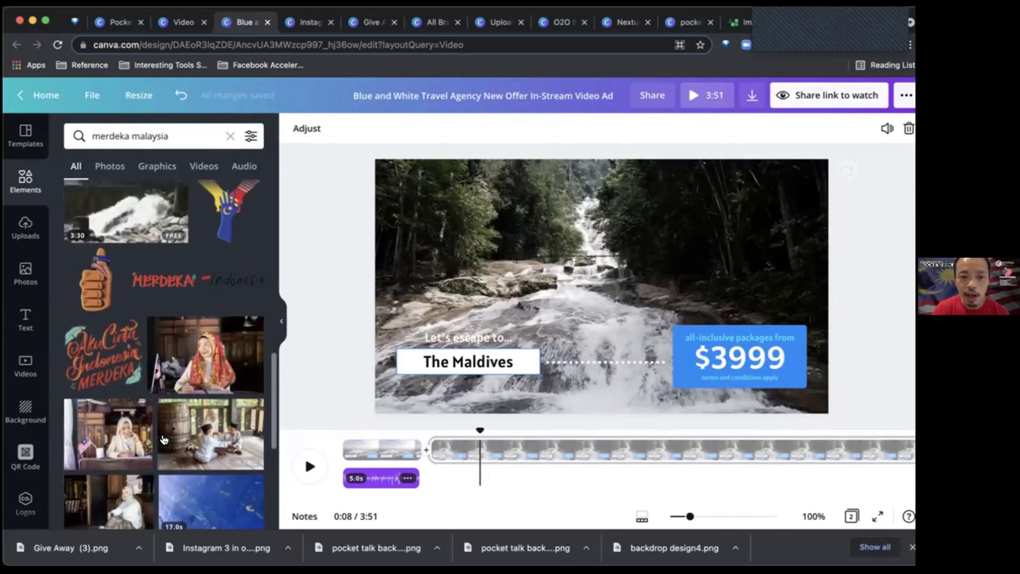
scroll(163, 439, down, 8)
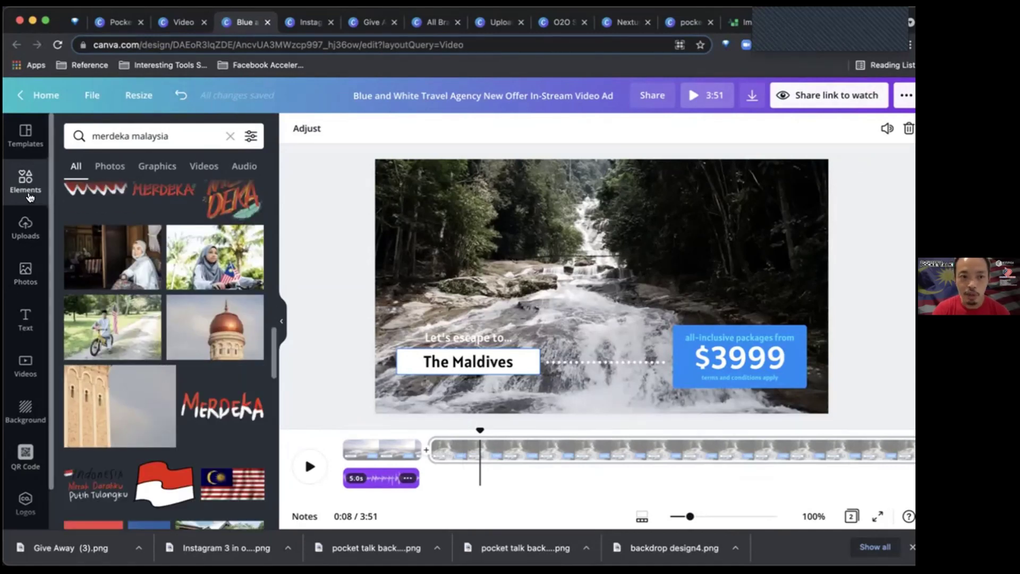
click(365, 455)
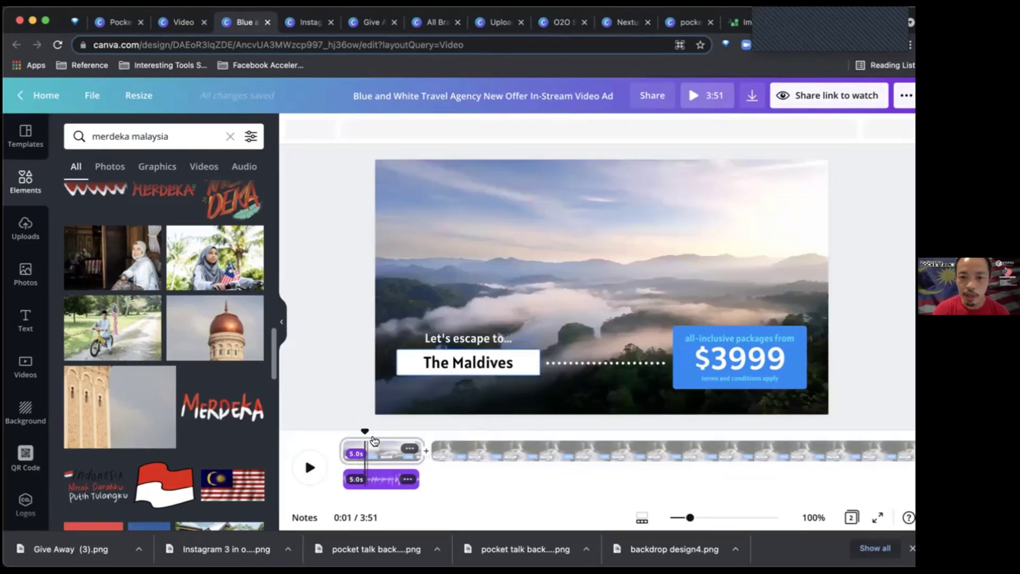
click(90, 141)
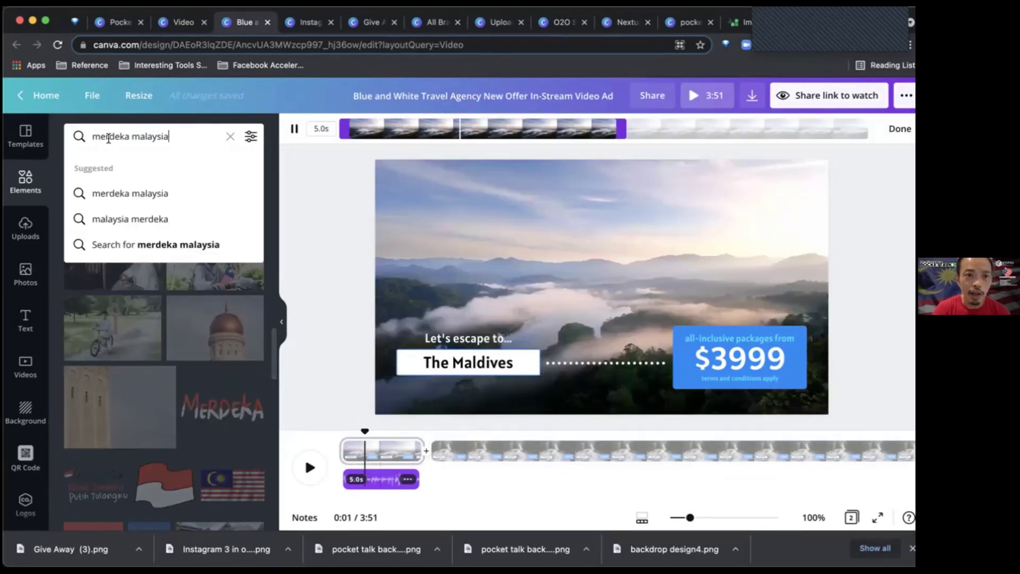
key(super+a)
text(anima)
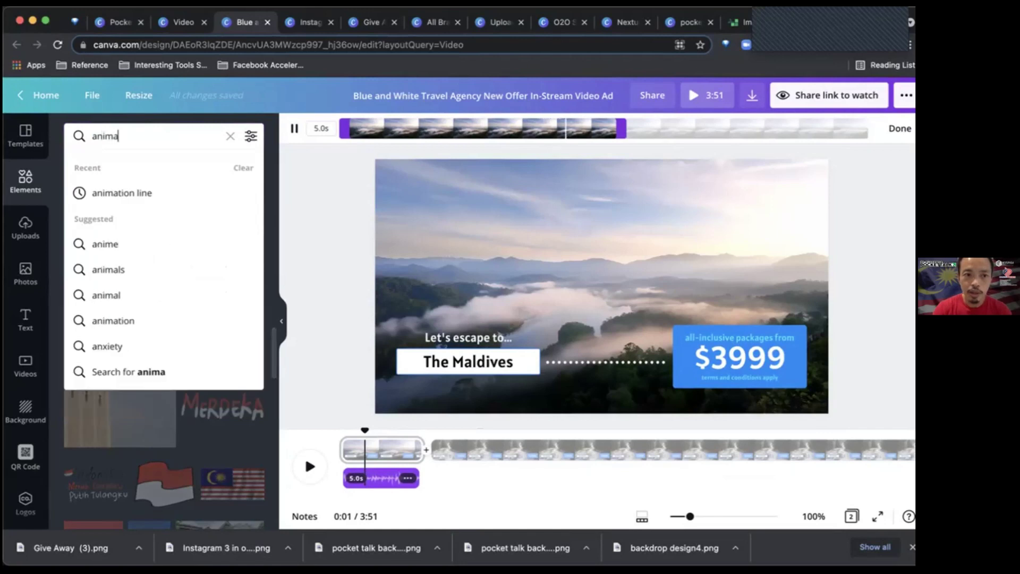
text(t)
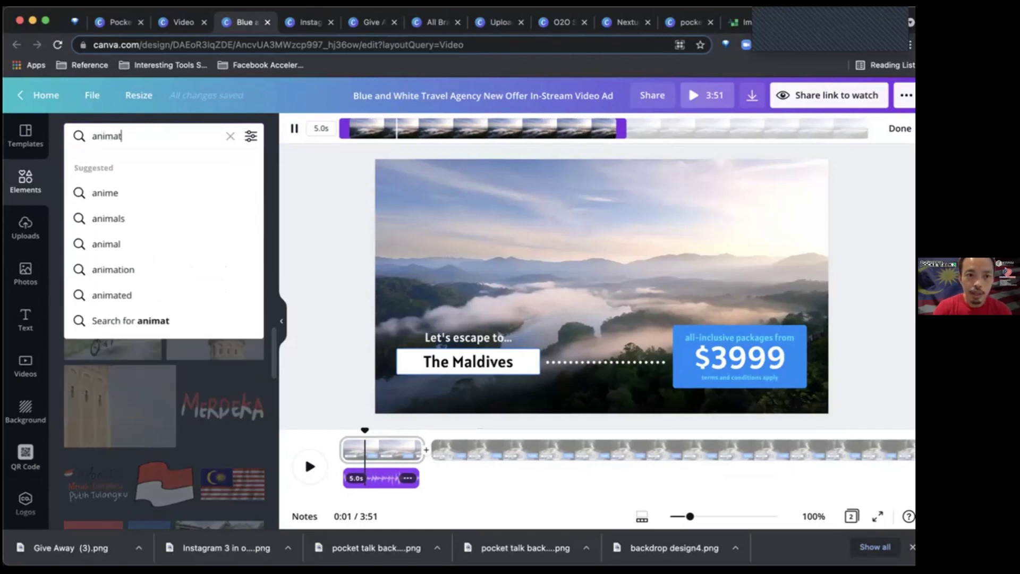
text(eion)
key(Return)
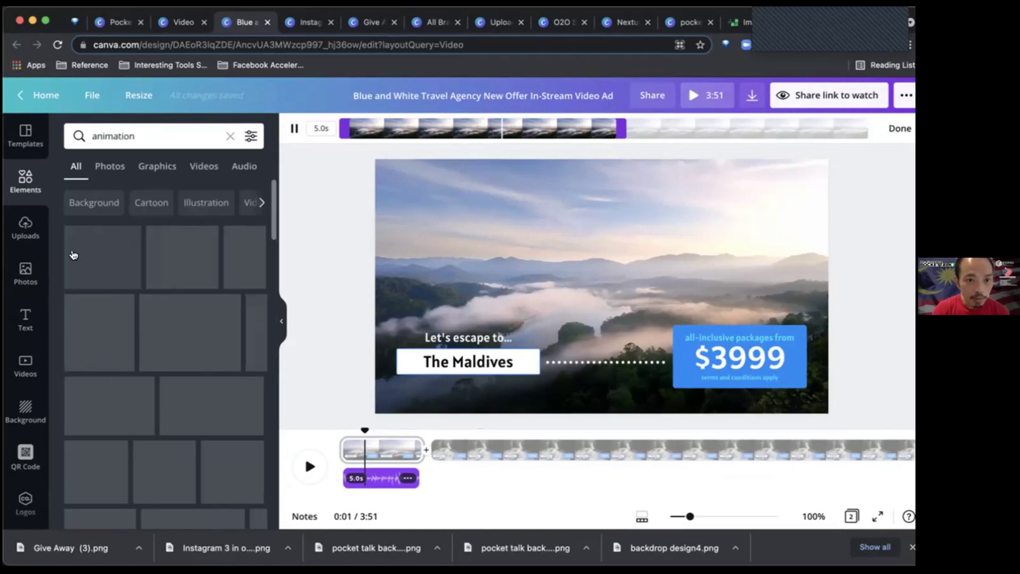
scroll(221, 395, down, 5)
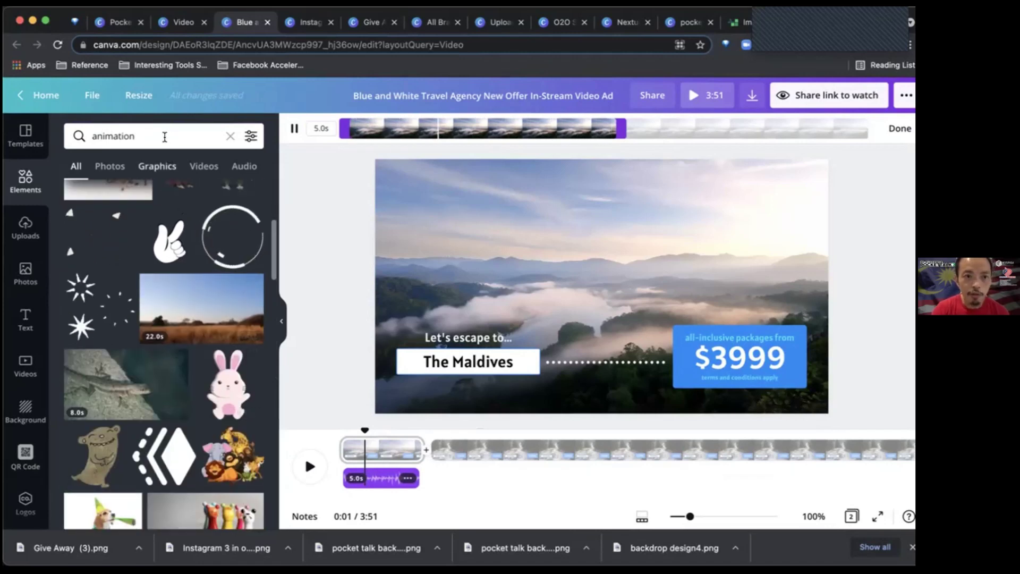
Step: Extend the element search to "animation malaysia flag" and look through the results for an animated flag
click(164, 138)
text(malay)
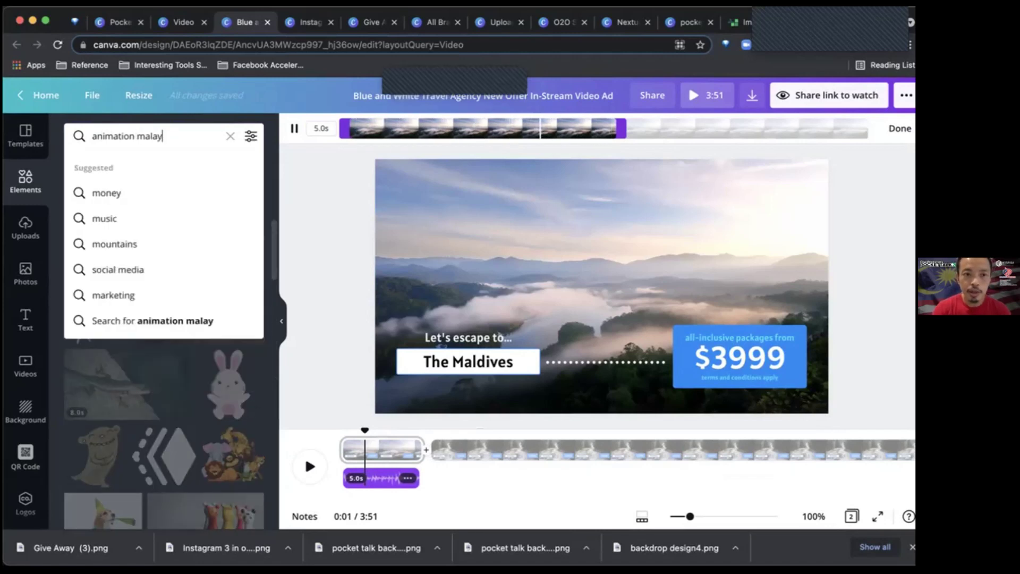
text(sia flag)
key(Return)
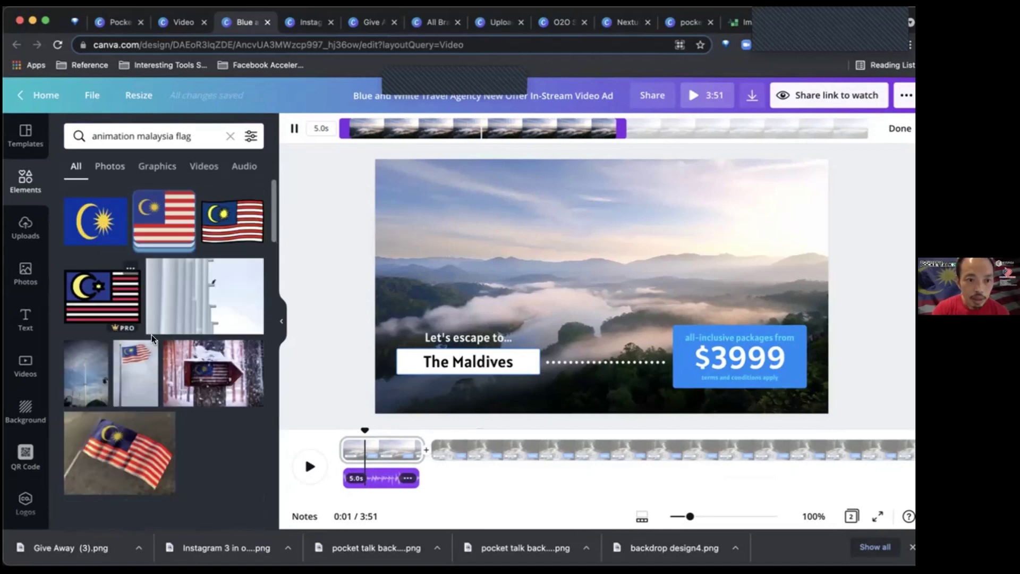
scroll(234, 313, down, 3)
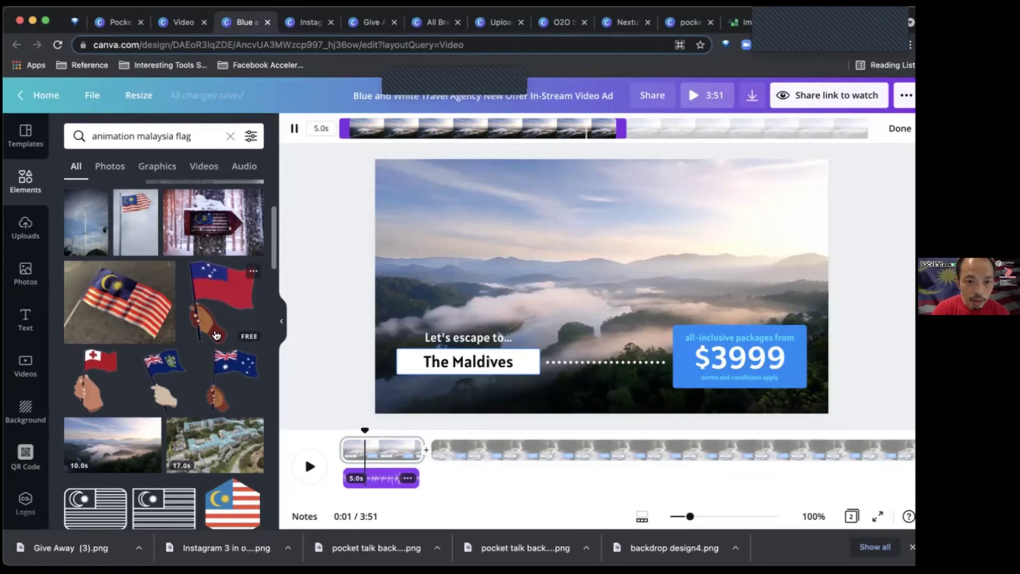
scroll(216, 335, down, 8)
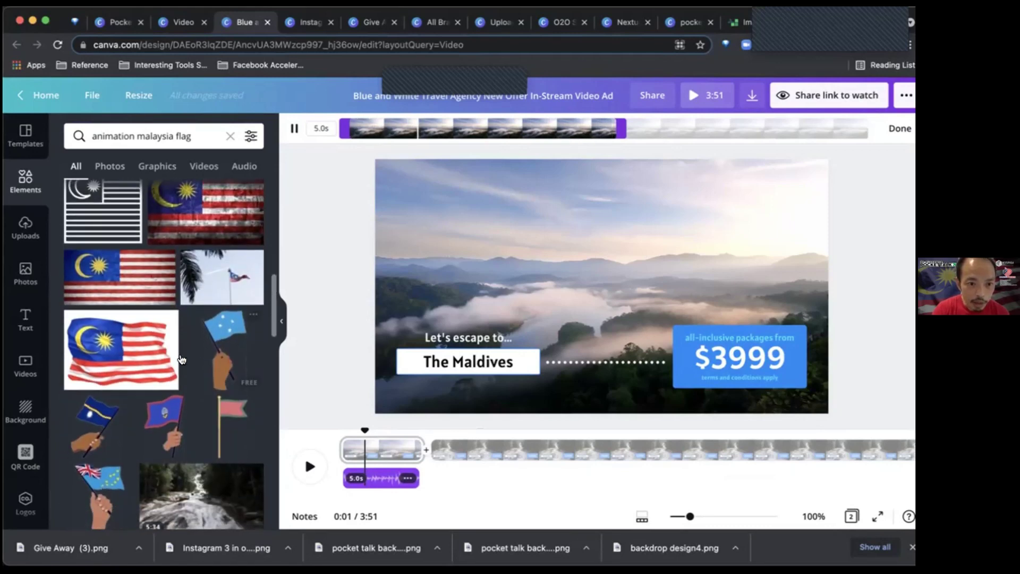
scroll(170, 366, down, 5)
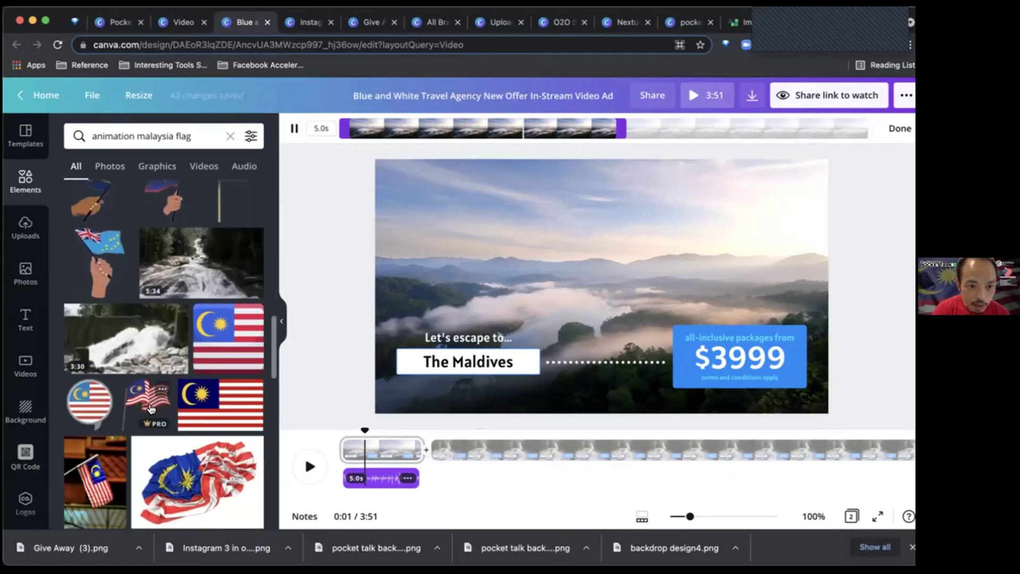
scroll(143, 441, down, 6)
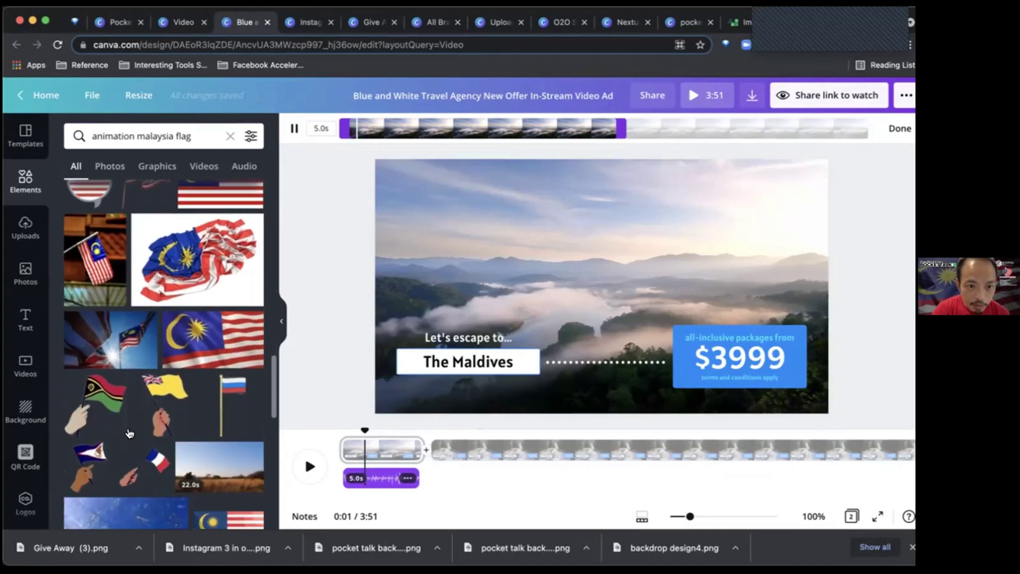
scroll(159, 425, down, 3)
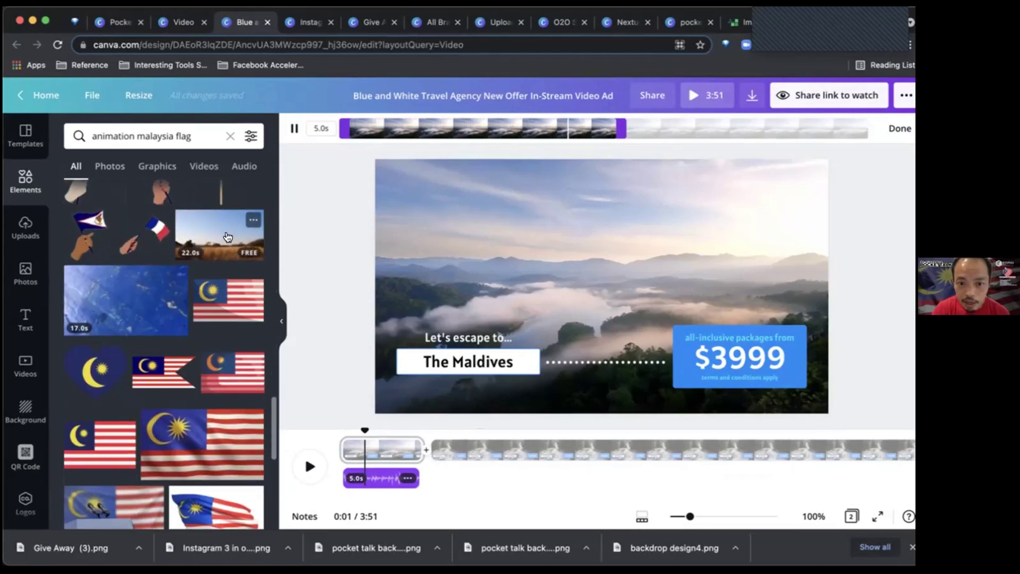
Step: Replace the waterfall page with a duplicate of the misty mountain page and add the 22.0s grassland video to the copy
click(462, 456)
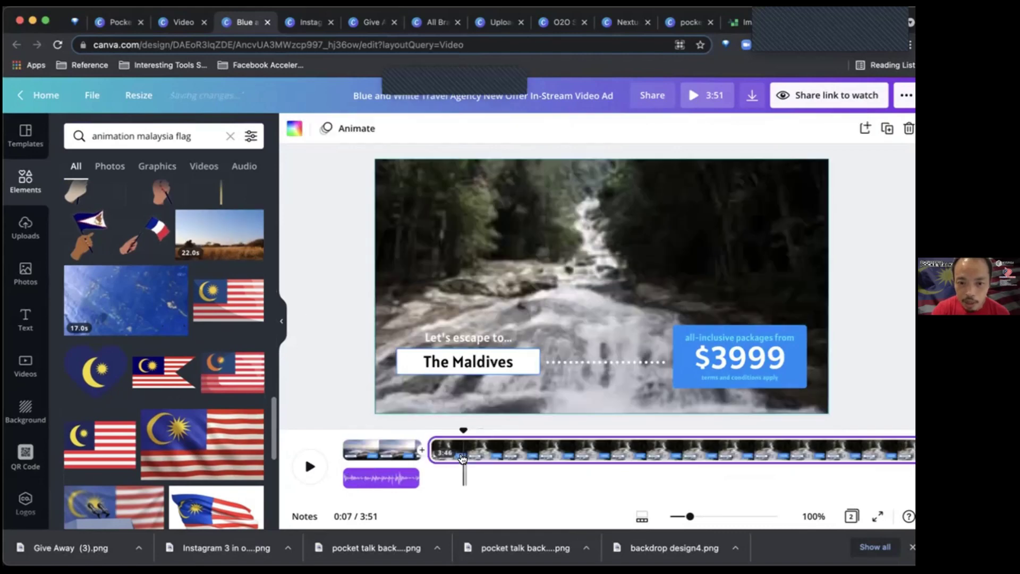
key(BackSpace)
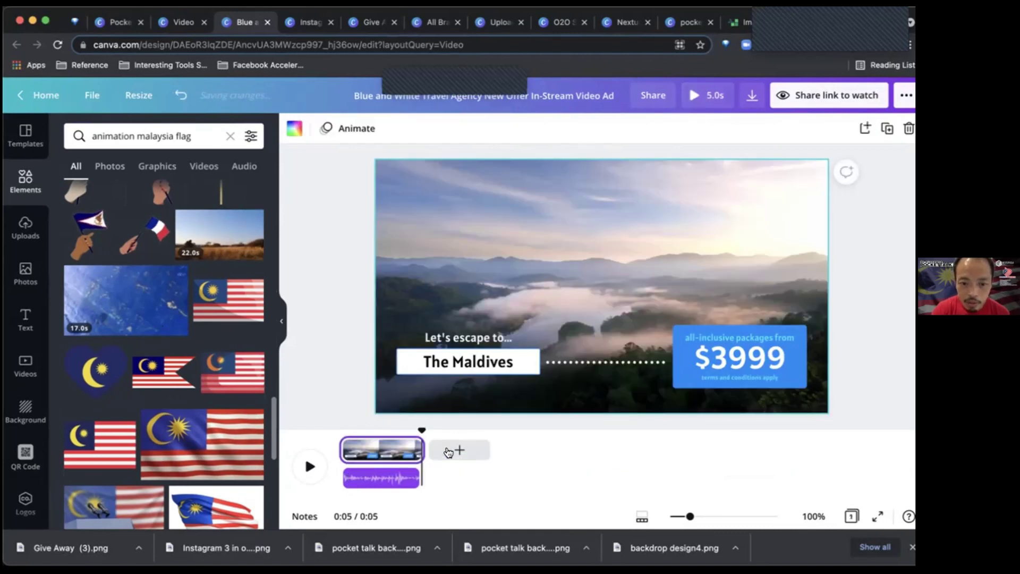
click(408, 448)
click(452, 335)
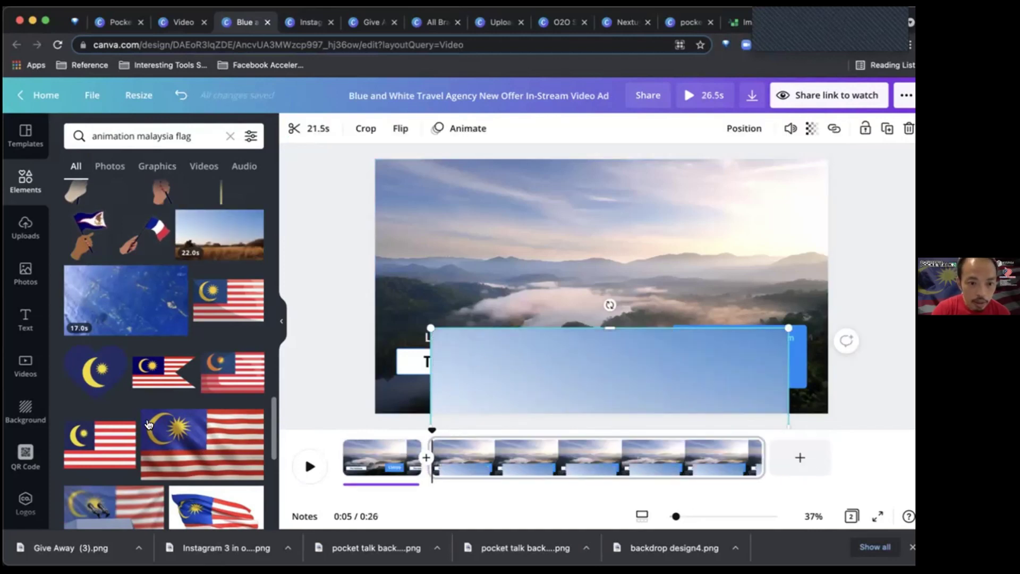
Step: Change the element search to "animation + malaysia + flag" and look through the results for an animated Malaysian flag
scroll(149, 423, down, 3)
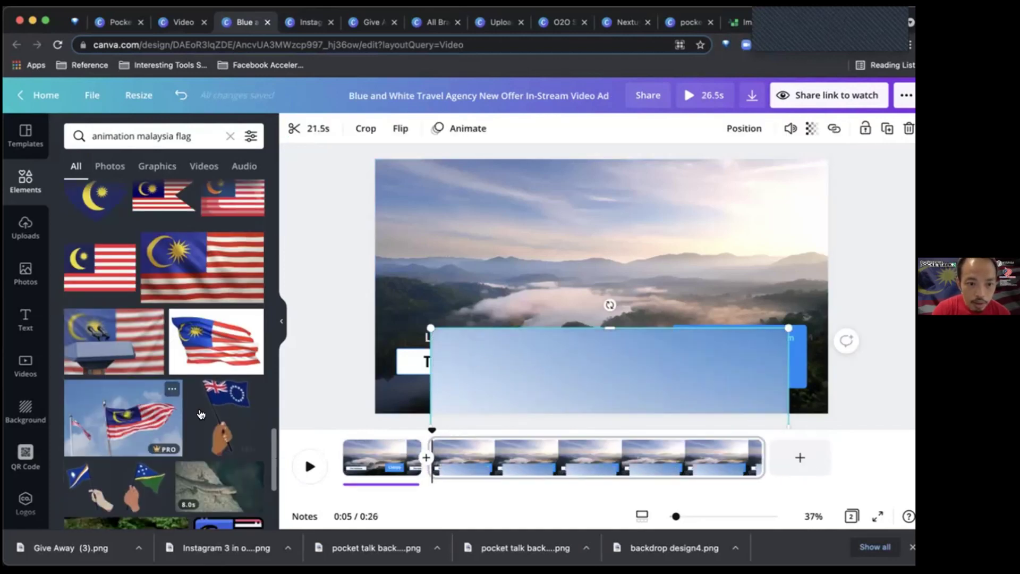
scroll(200, 414, down, 3)
scroll(201, 414, down, 3)
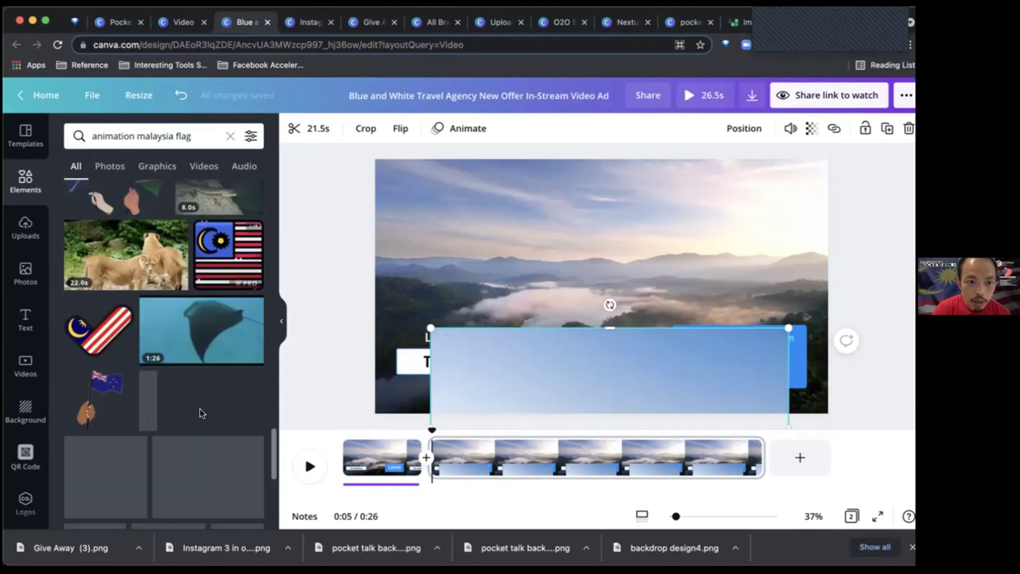
click(134, 128)
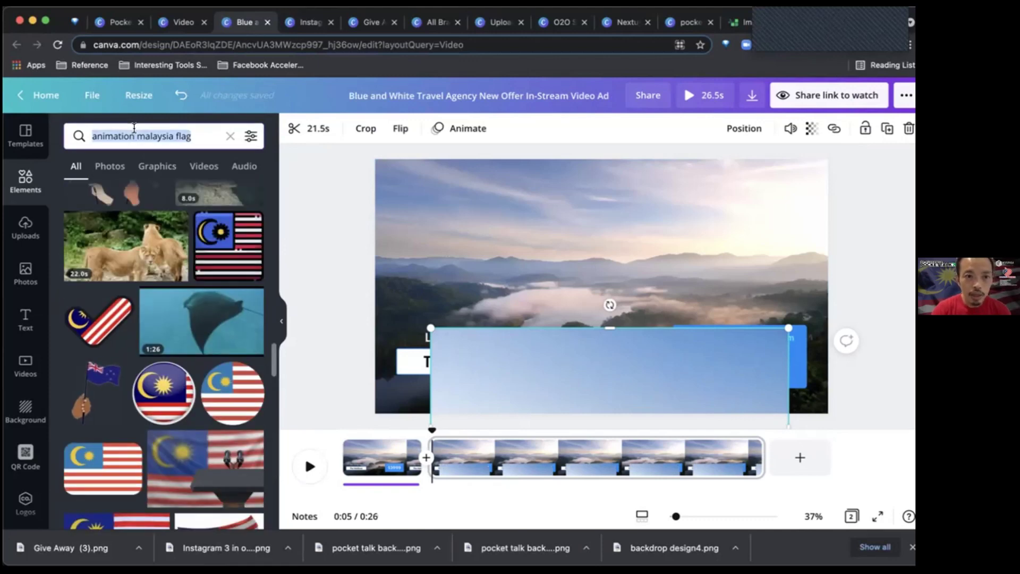
click(192, 136)
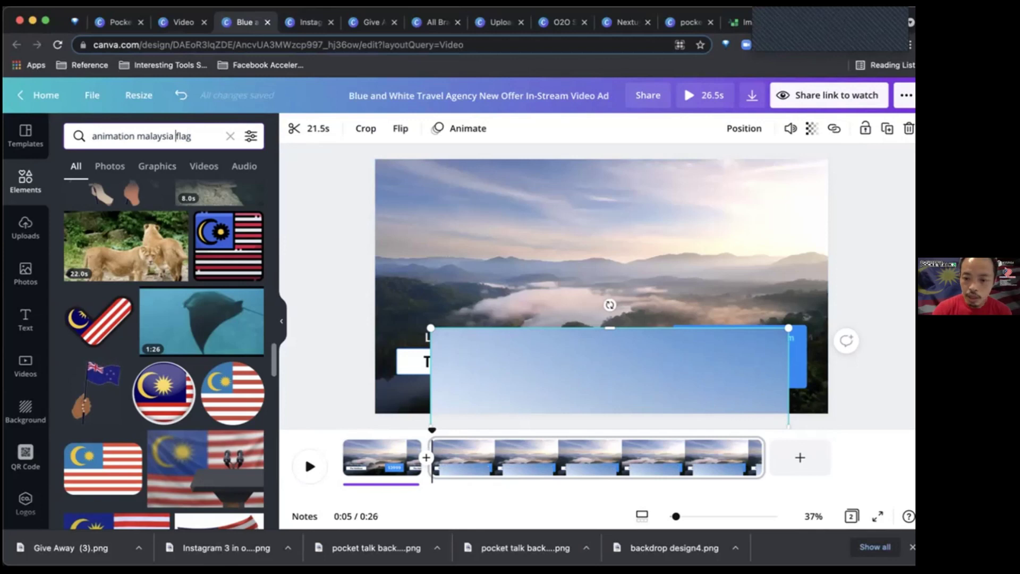
click(175, 136)
text(+ )
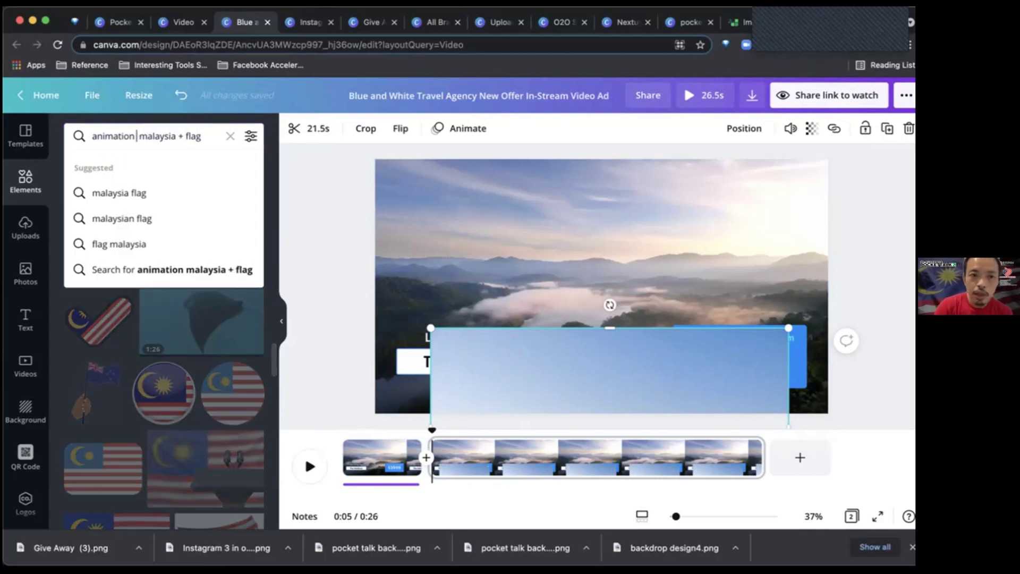
text(+)
key(Return)
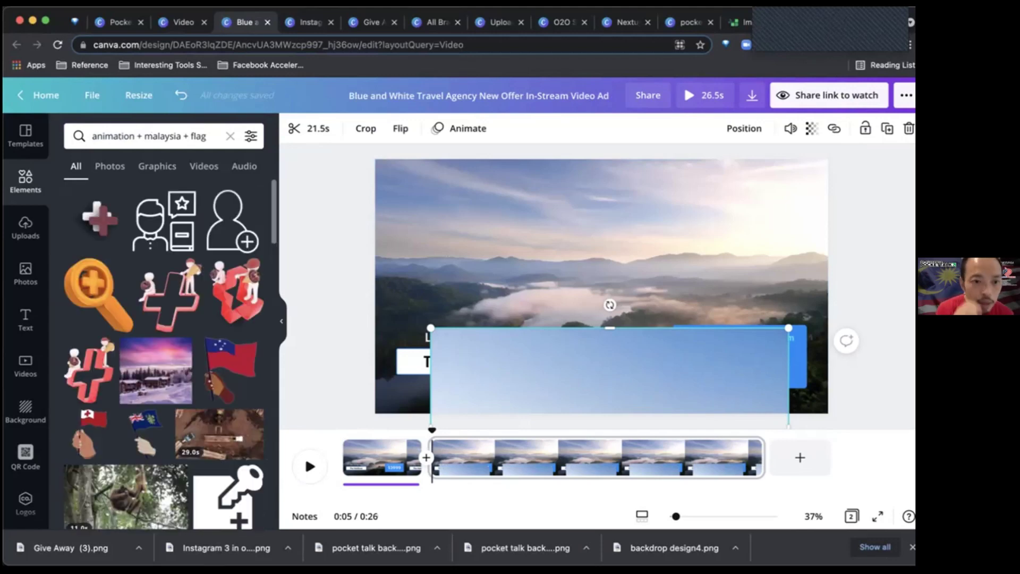
scroll(178, 343, down, 5)
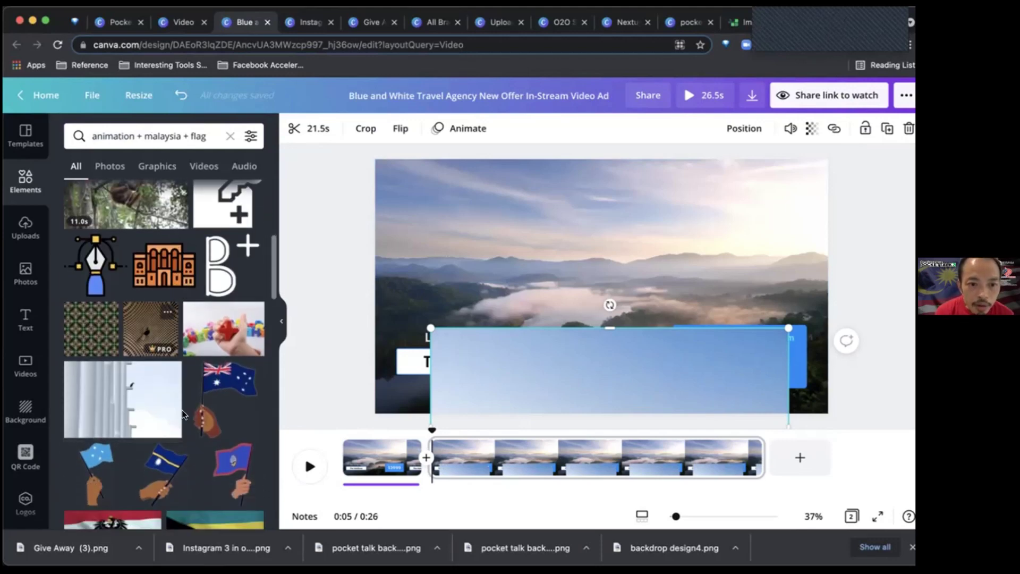
scroll(183, 415, down, 5)
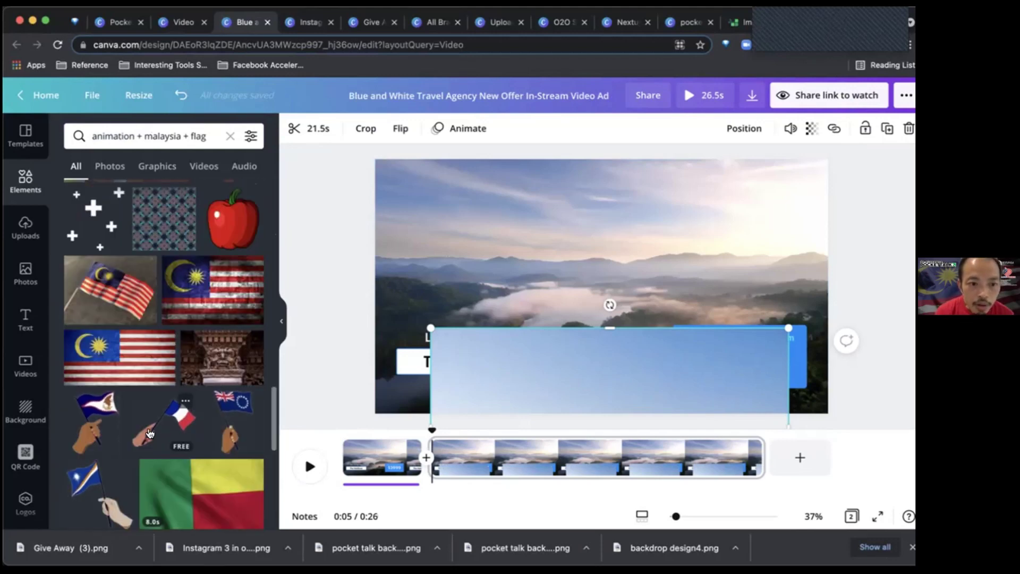
scroll(150, 433, down, 10)
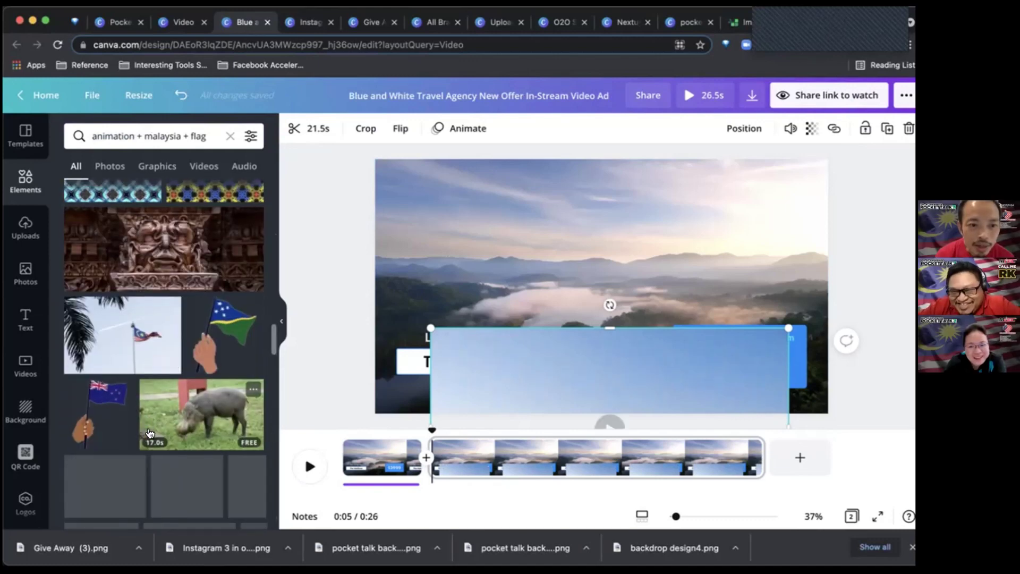
scroll(149, 433, down, 5)
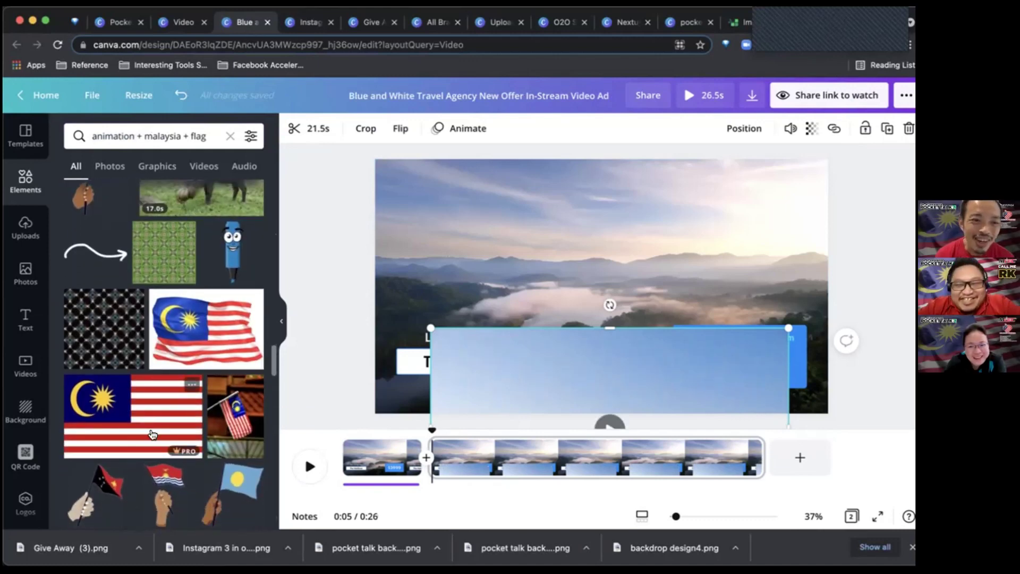
scroll(152, 435, down, 10)
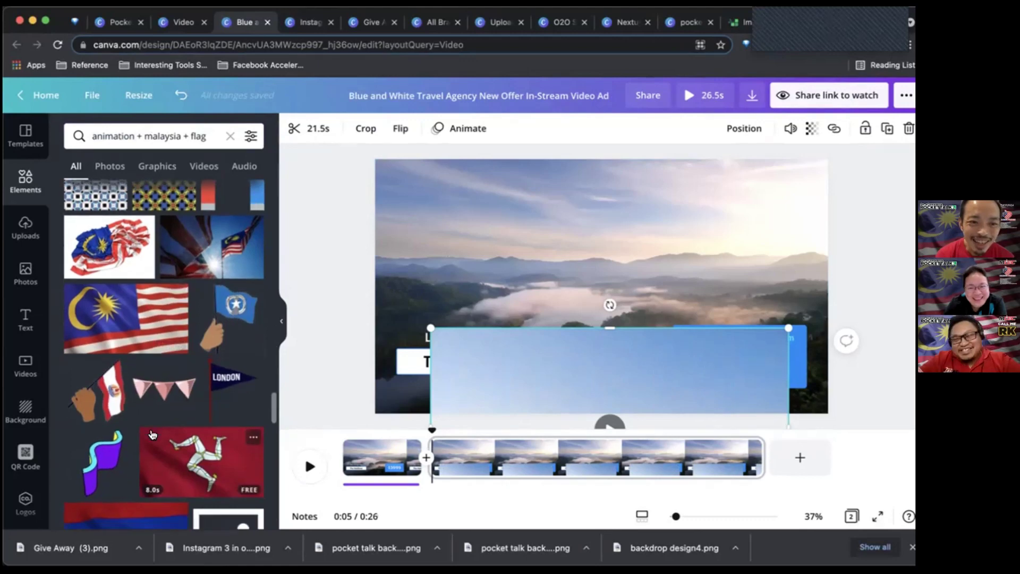
Step: Add the white waving flag graphic to the second page and delete the 21.5s sky video from that page
scroll(152, 434, down, 10)
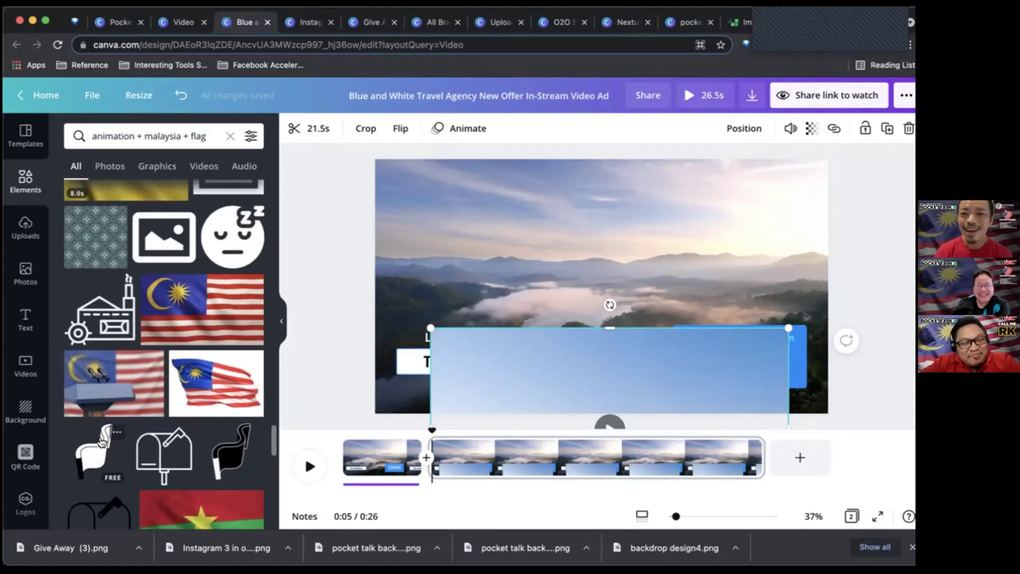
click(102, 441)
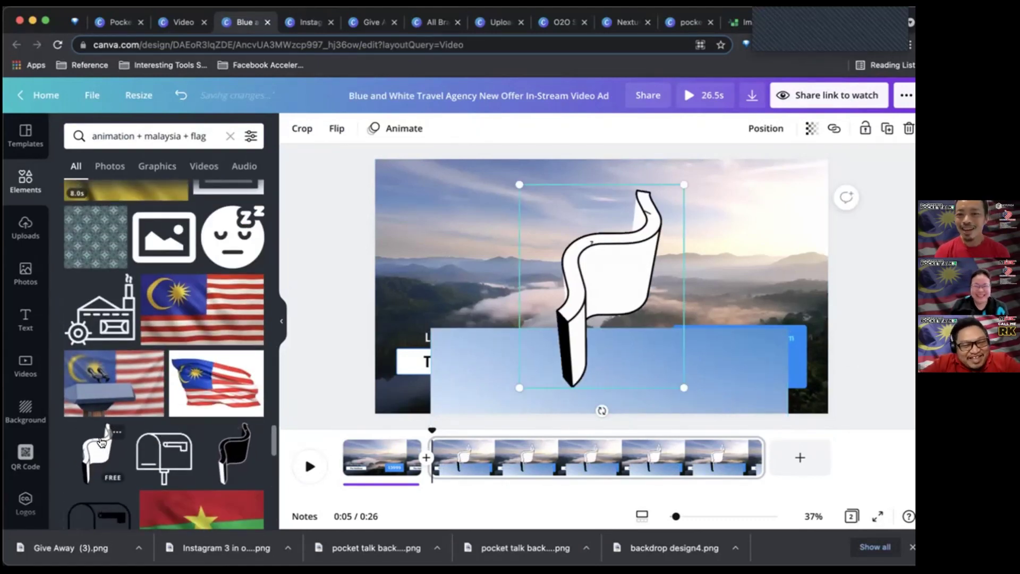
click(762, 403)
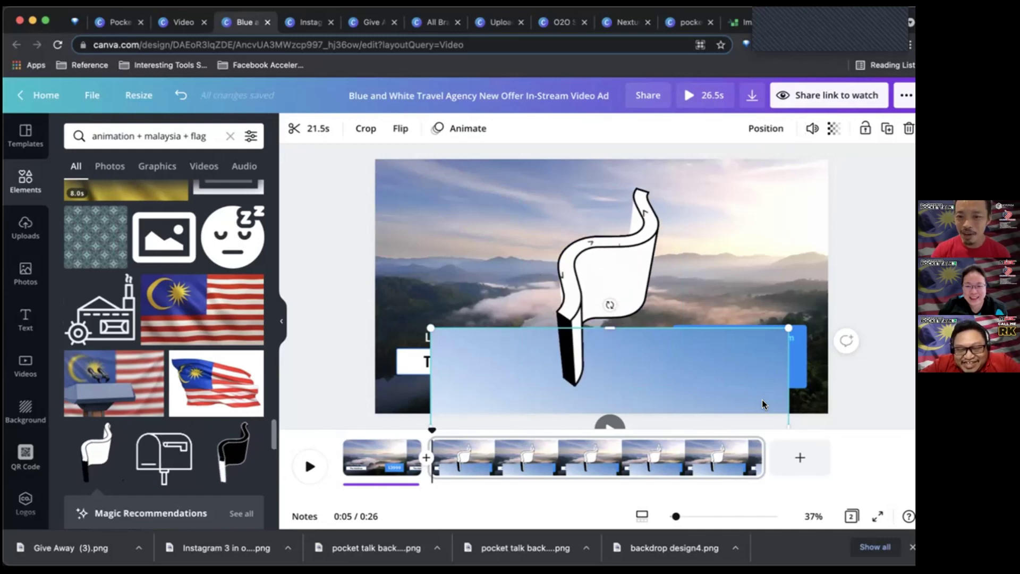
key(Delete)
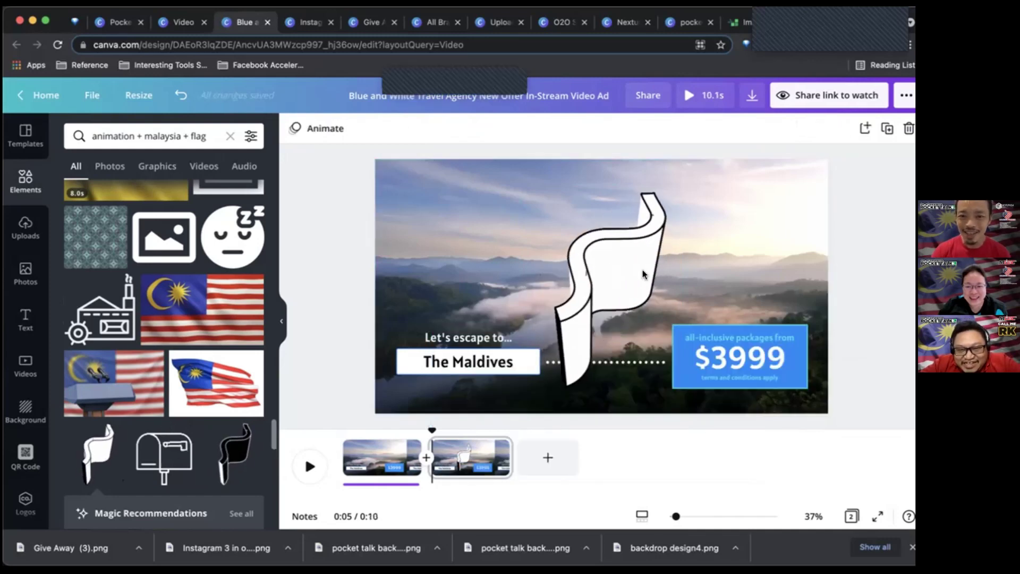
Step: Move the white flag graphic up to the upper edge of the page and preview the playback
click(609, 235)
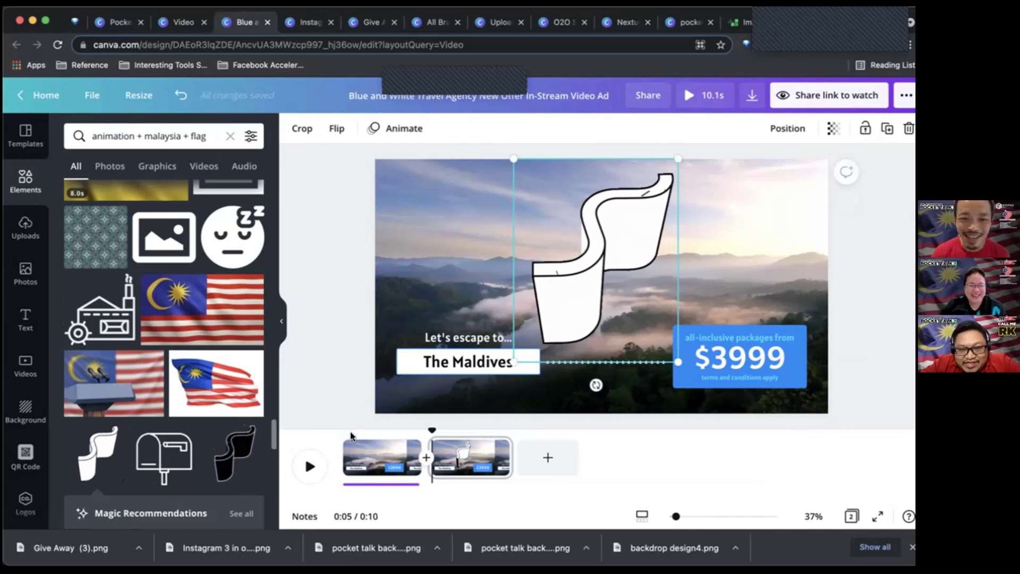
click(310, 462)
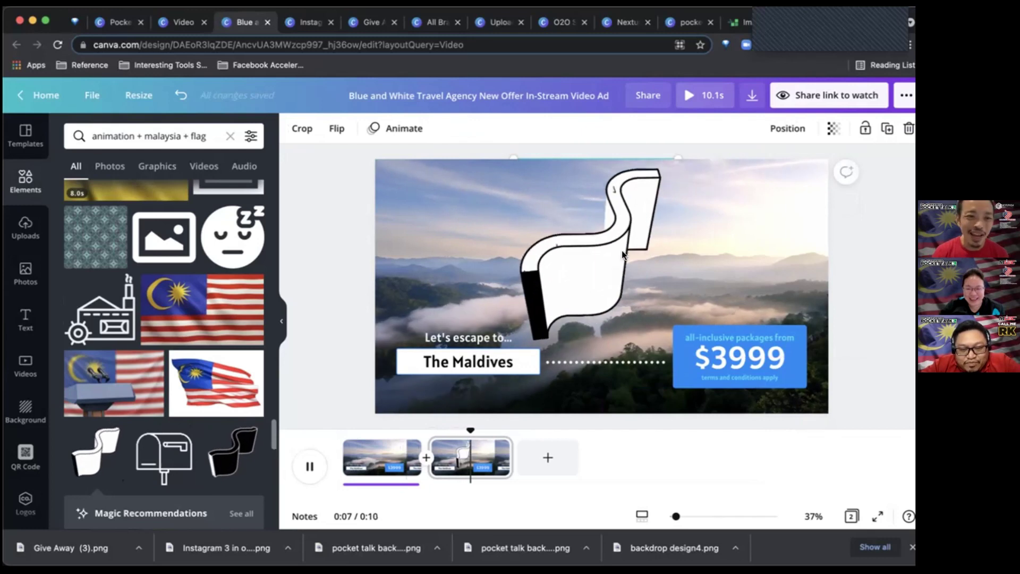
click(584, 209)
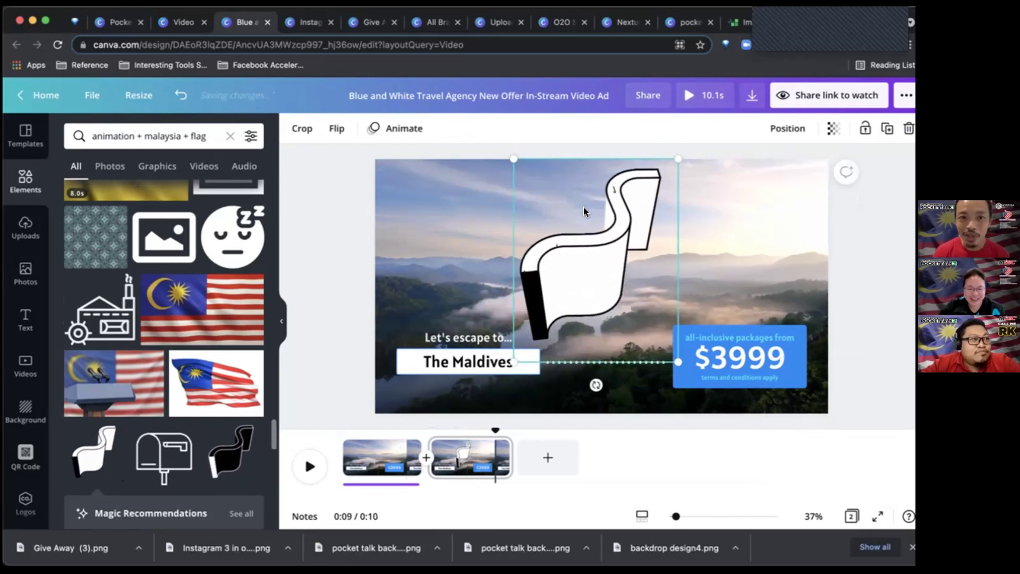
Step: Try the Tumble and Breathe element animations on the white flag graphic
click(394, 129)
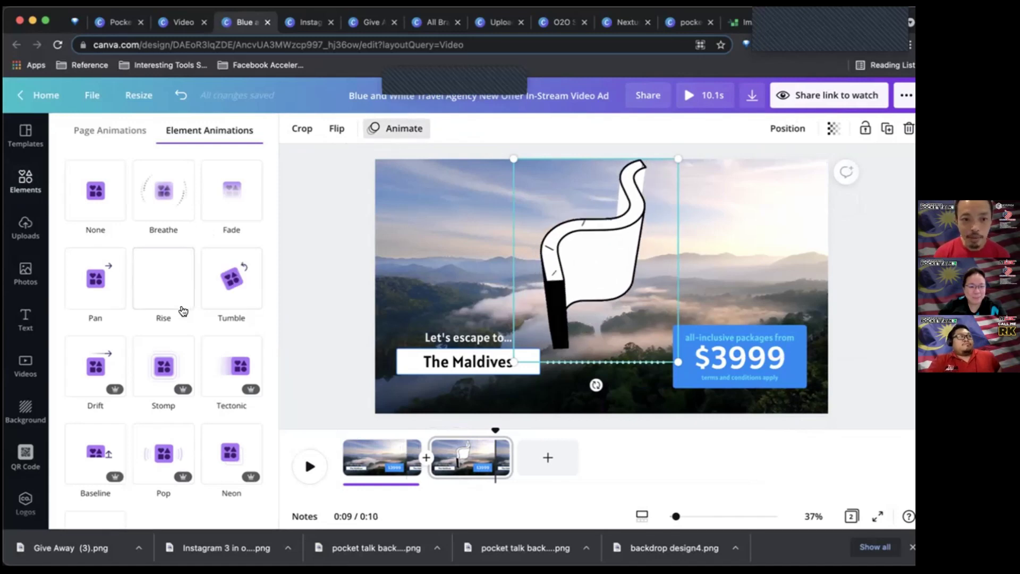
click(234, 287)
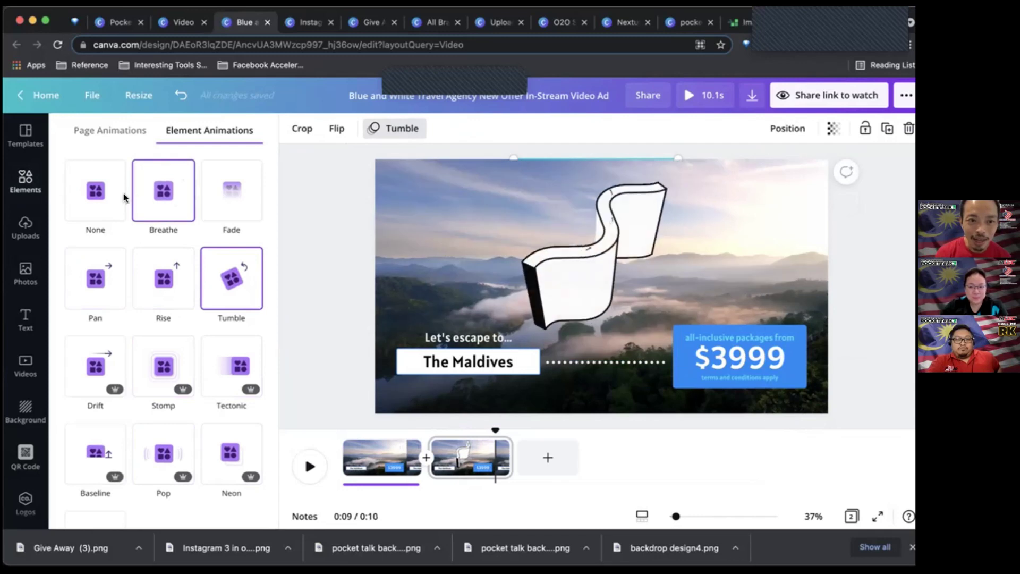
click(159, 191)
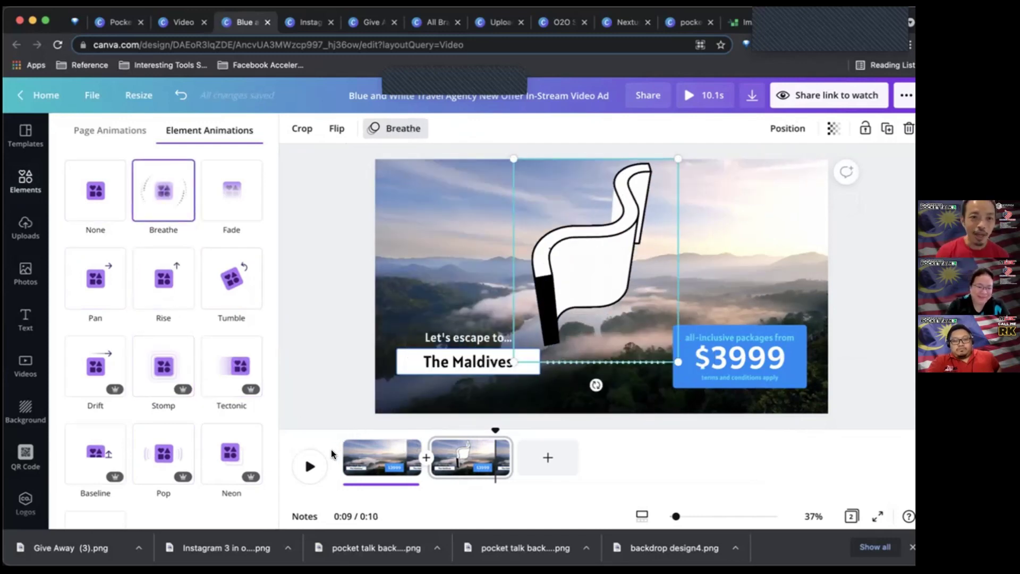
scroll(229, 412, down, 2)
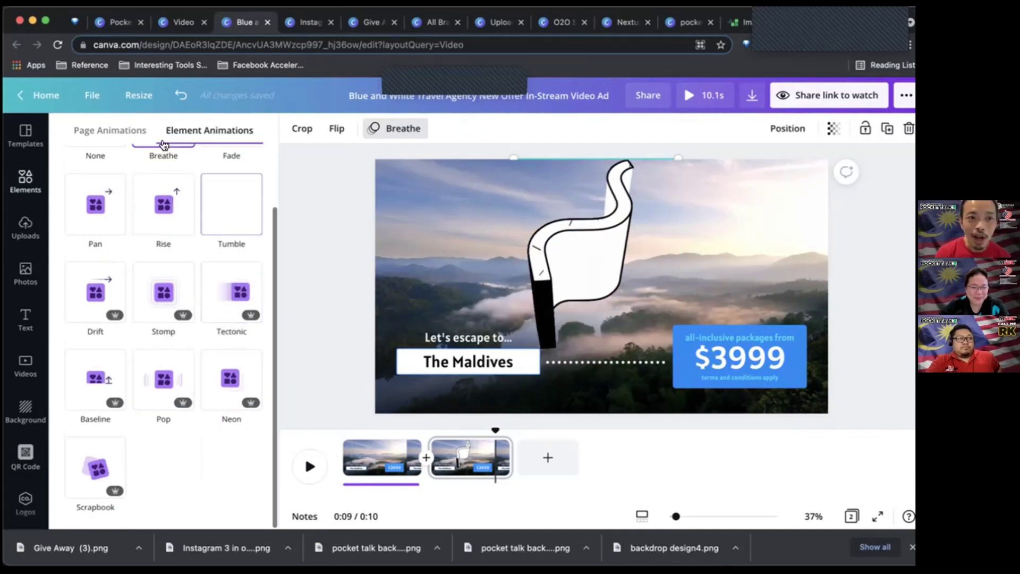
Step: Try the Pan page animation on the second page, settle on Photo Zoom, and play the video from the first page
click(113, 128)
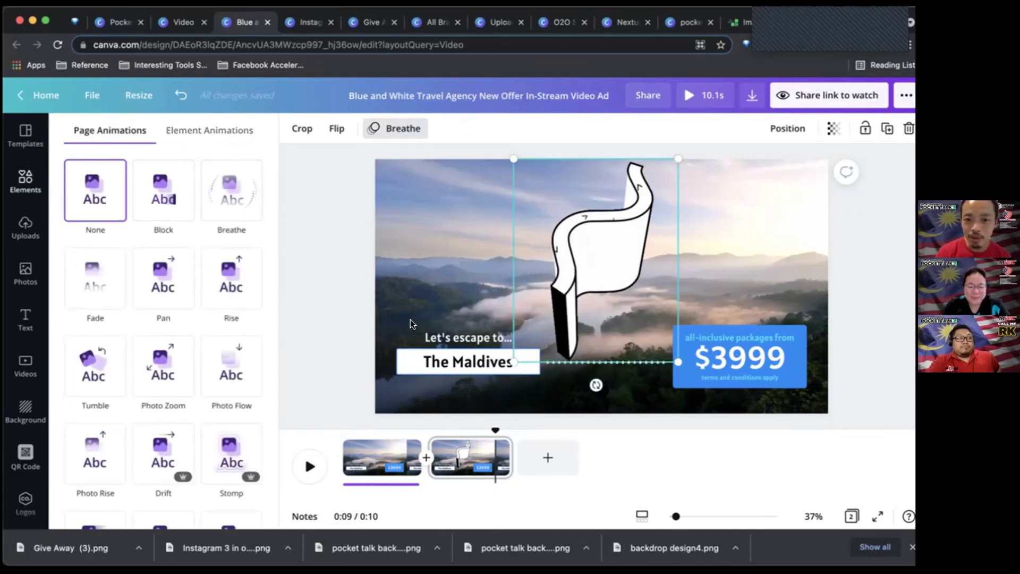
click(172, 277)
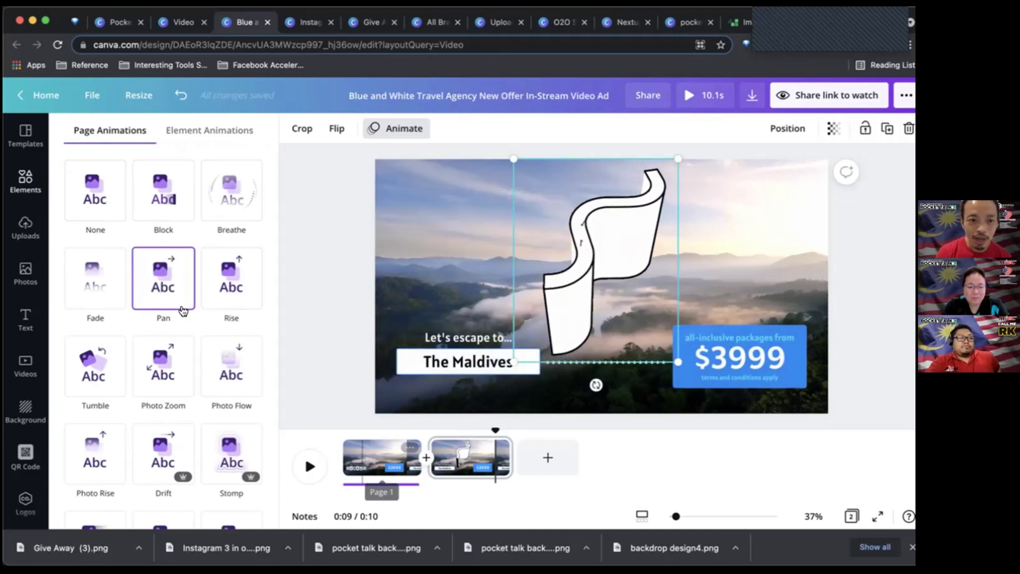
click(165, 377)
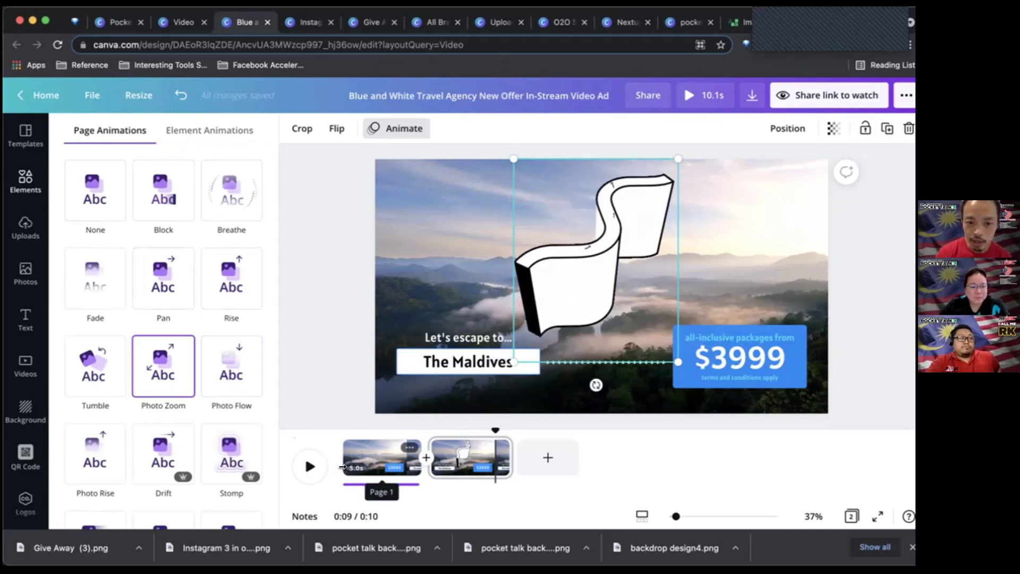
click(346, 446)
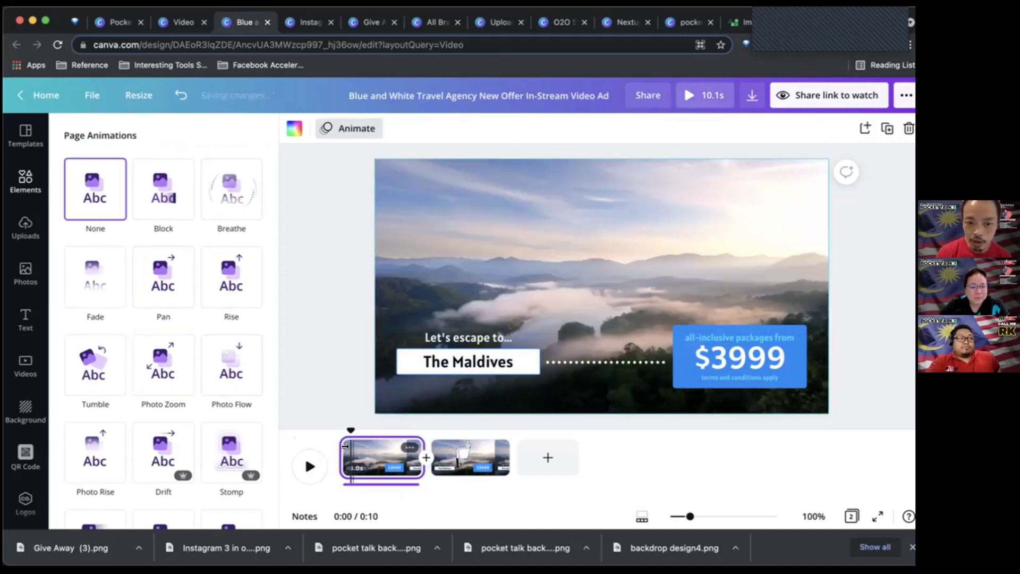
click(318, 460)
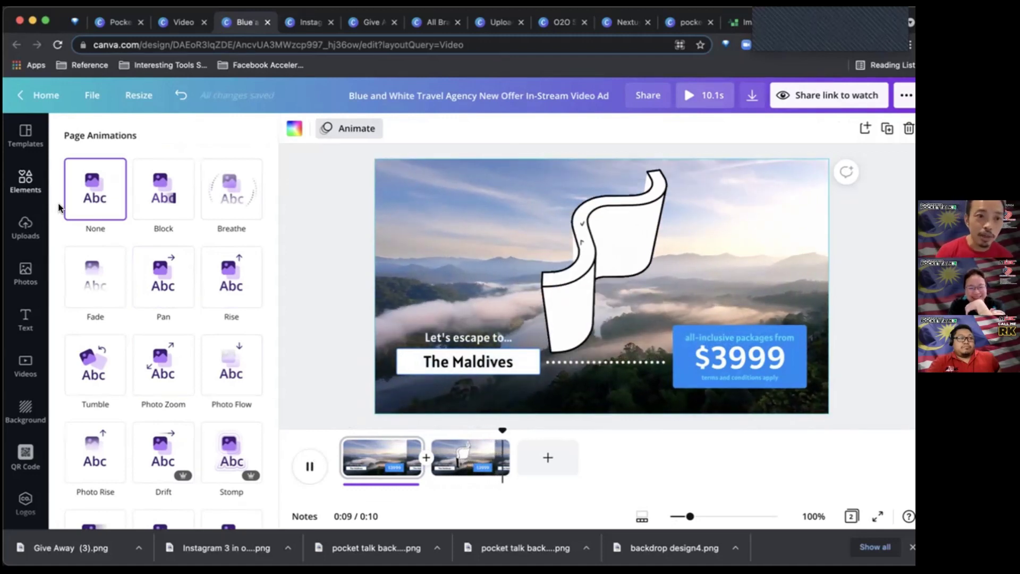
Step: Search the audio elements for "drum" and add the Knock on My Heart track to the video's timeline
click(24, 179)
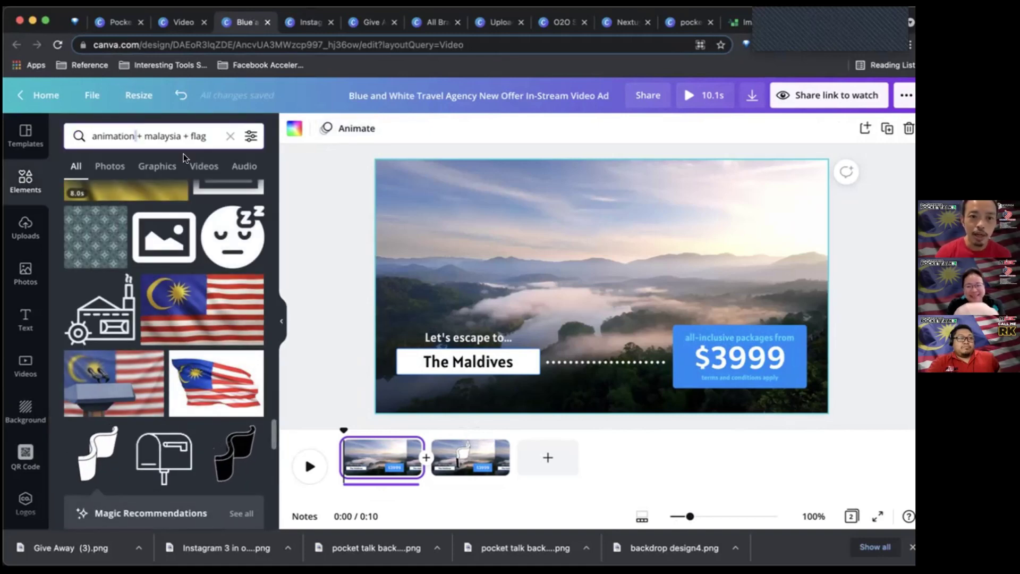
click(242, 166)
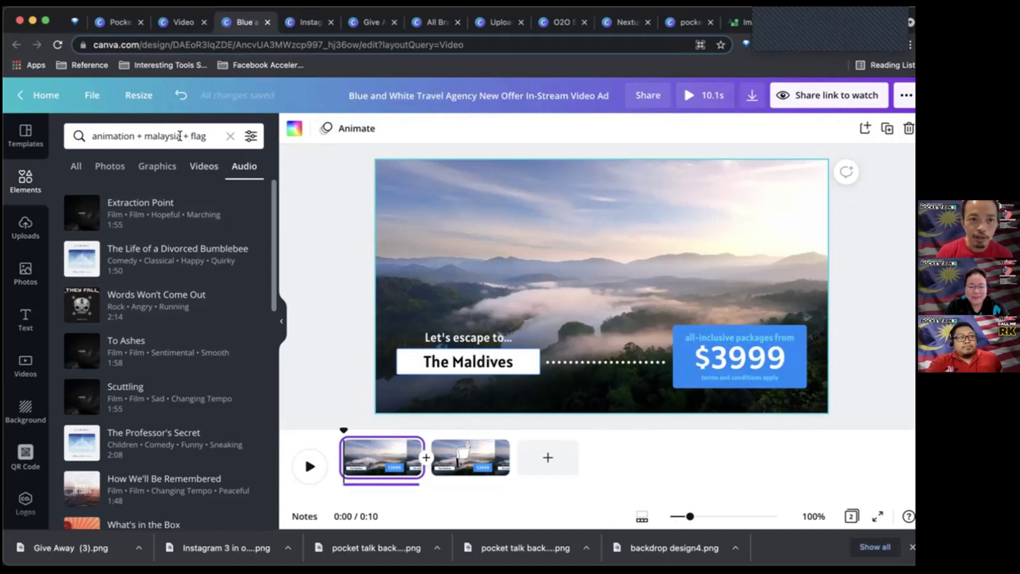
click(180, 136)
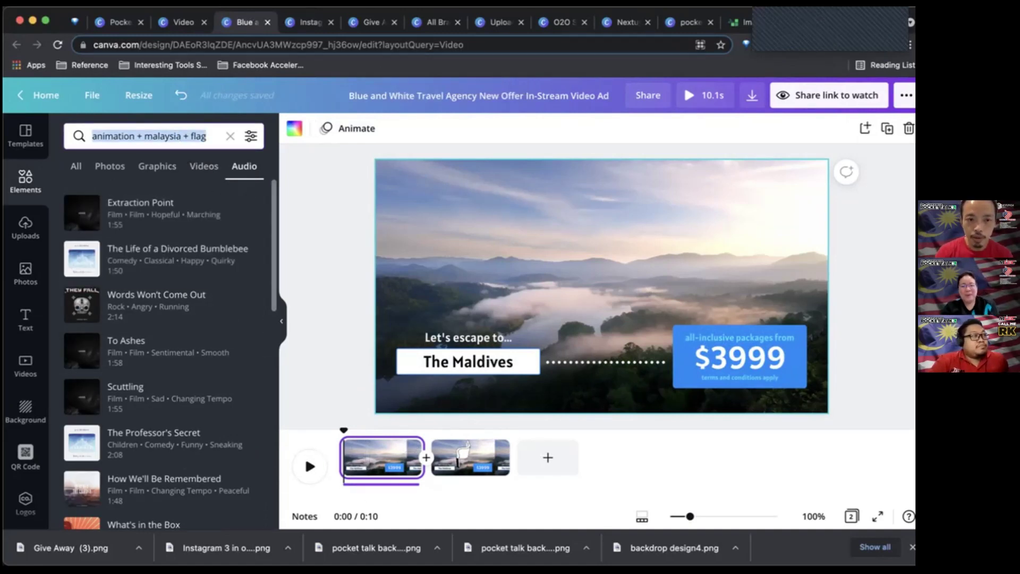
text(drum)
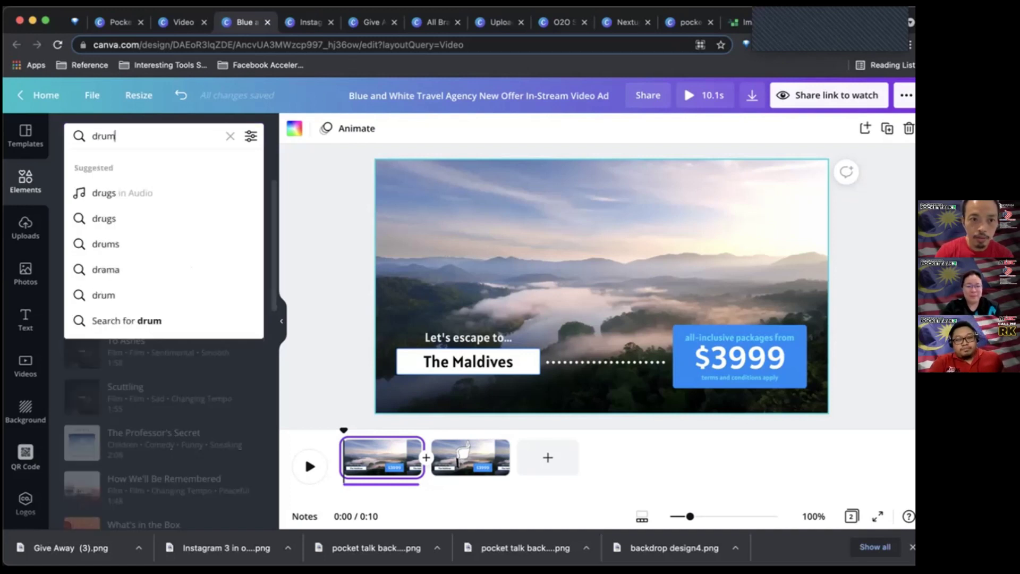
key(Return)
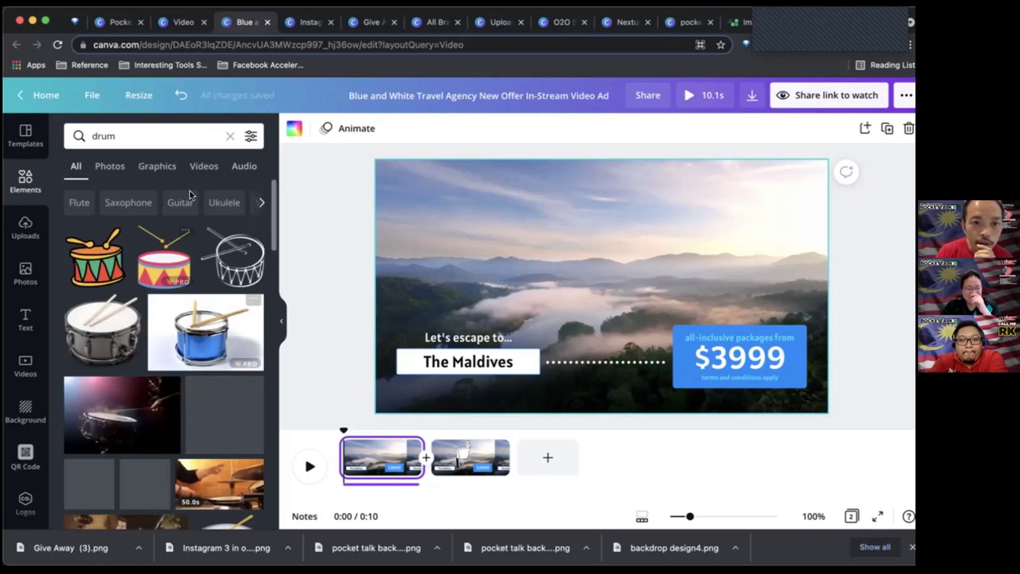
click(238, 170)
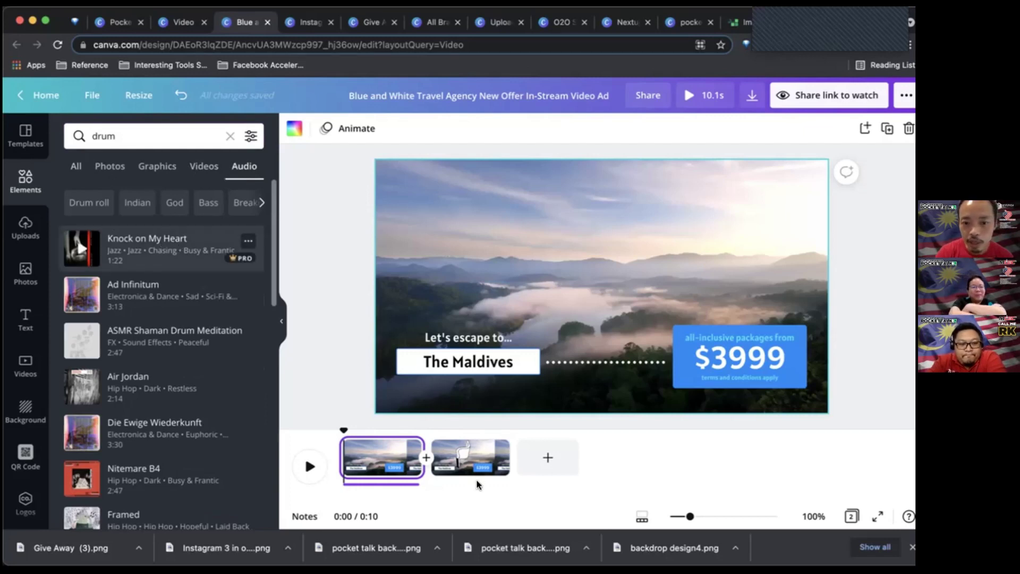
drag(472, 455, 473, 458)
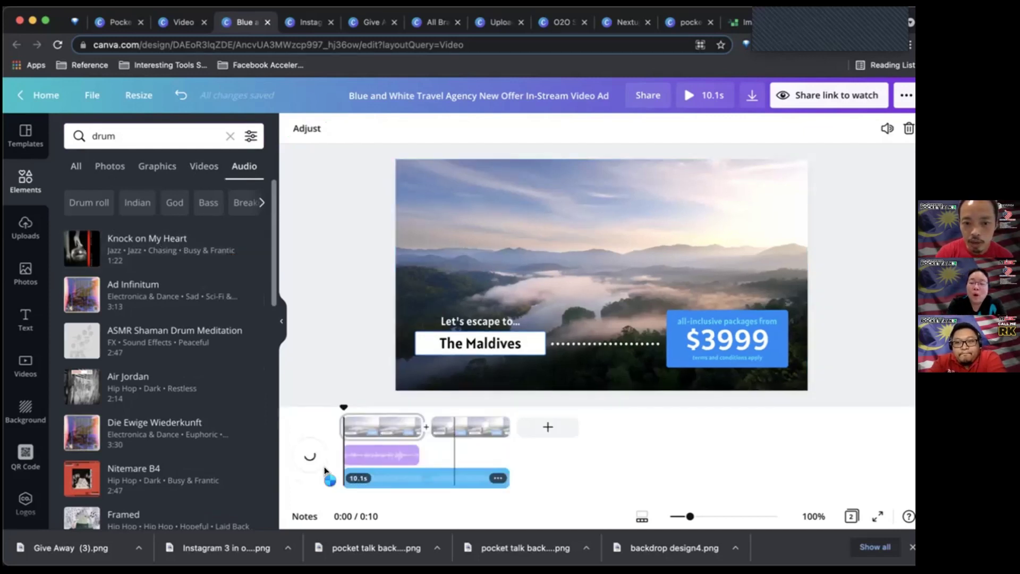
Step: Delete the 5.0s audio track beneath the first page
click(362, 458)
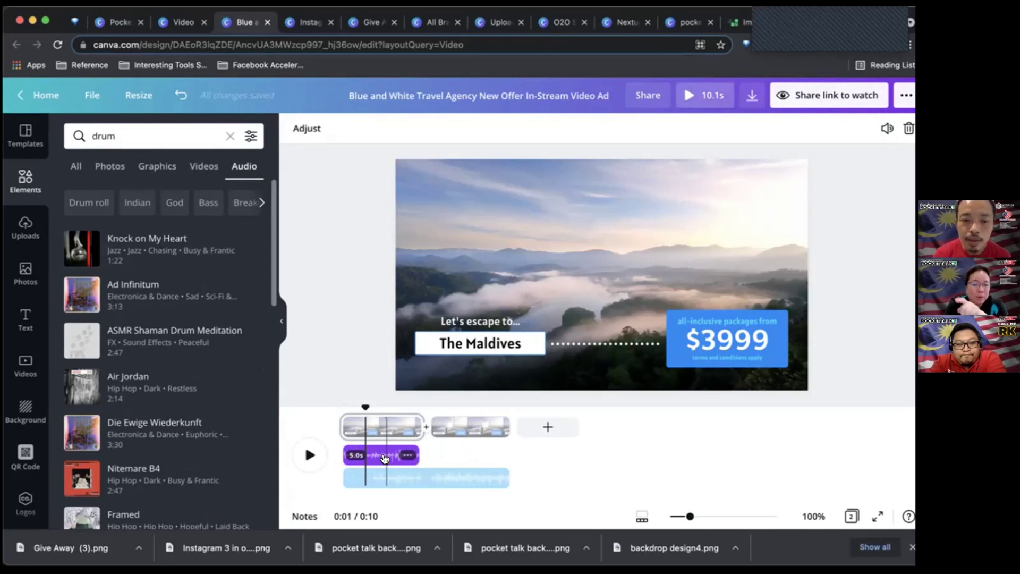
click(408, 455)
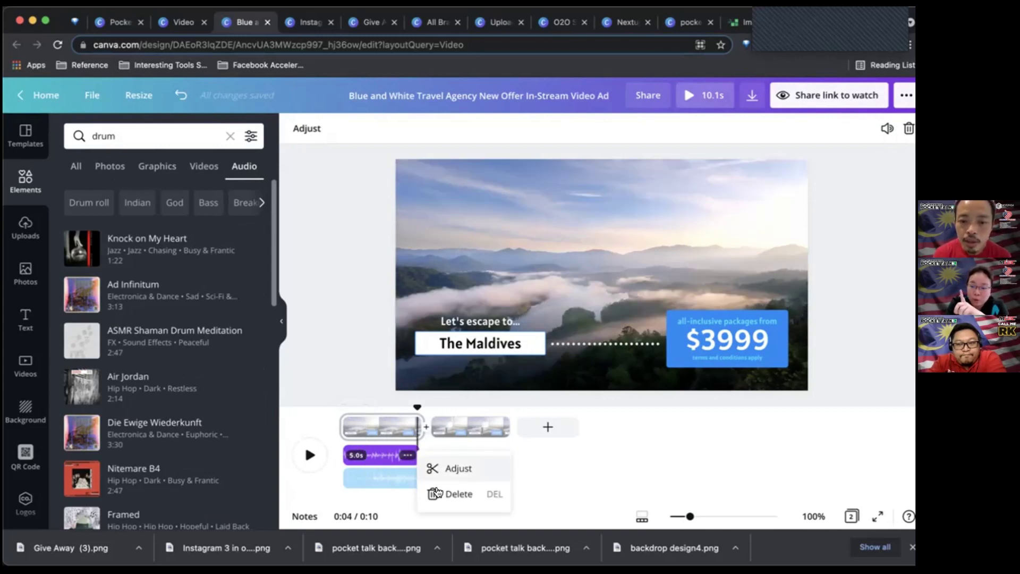
click(436, 494)
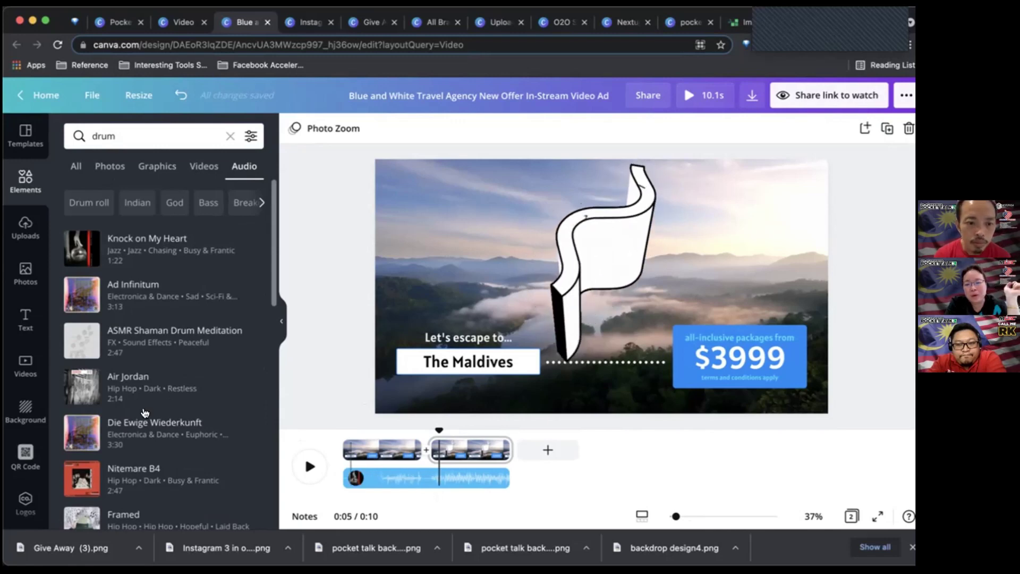
Step: Look further through the drum audio results and open the details of the Witch Sisters track
scroll(142, 461, down, 5)
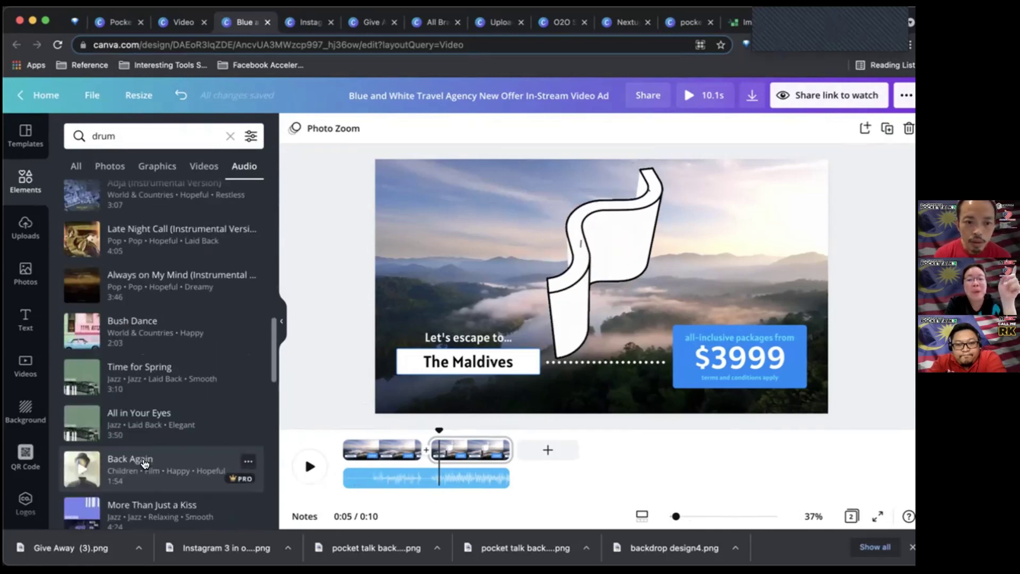
scroll(142, 463, down, 4)
scroll(143, 464, down, 7)
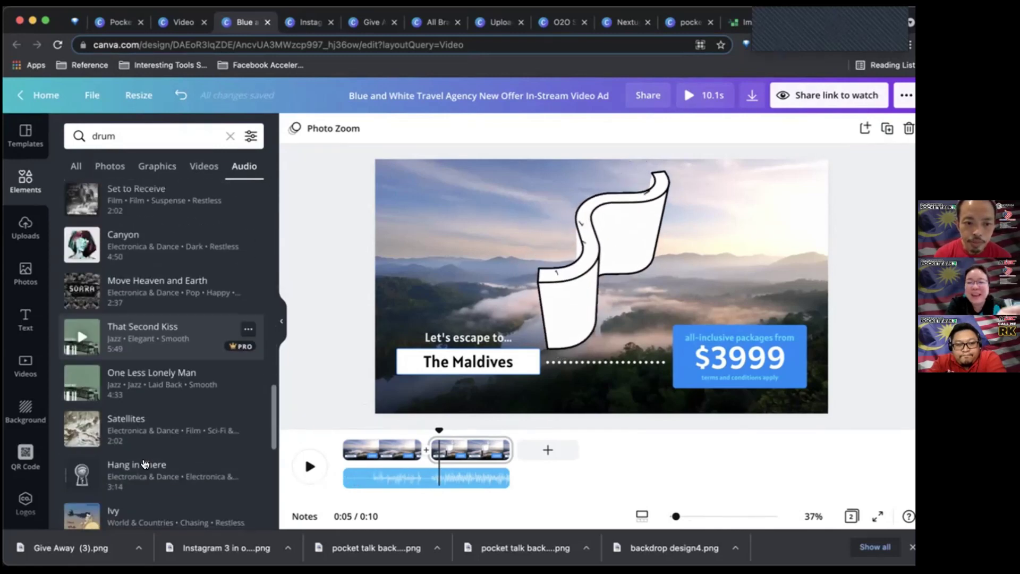
scroll(144, 463, down, 10)
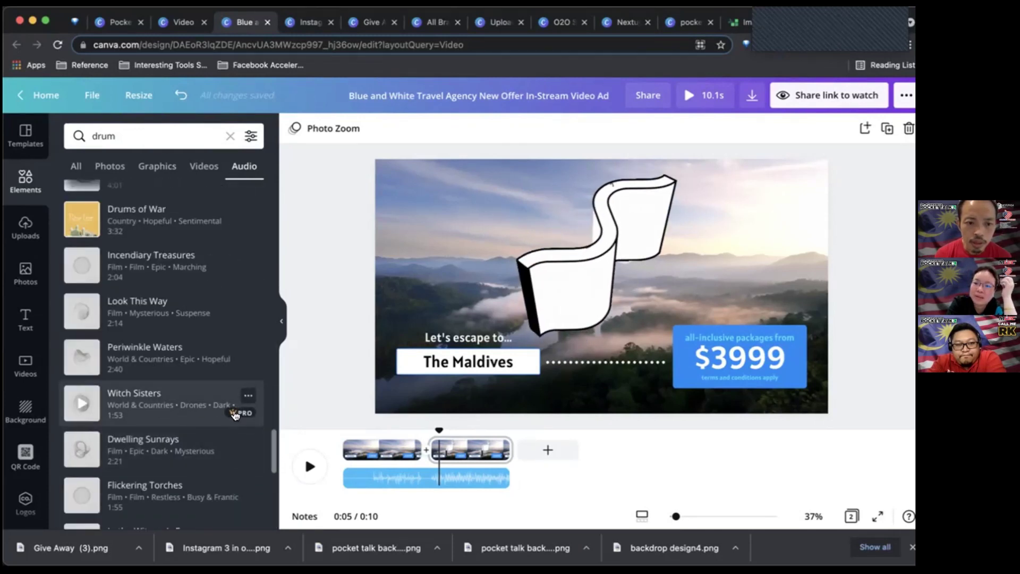
click(247, 397)
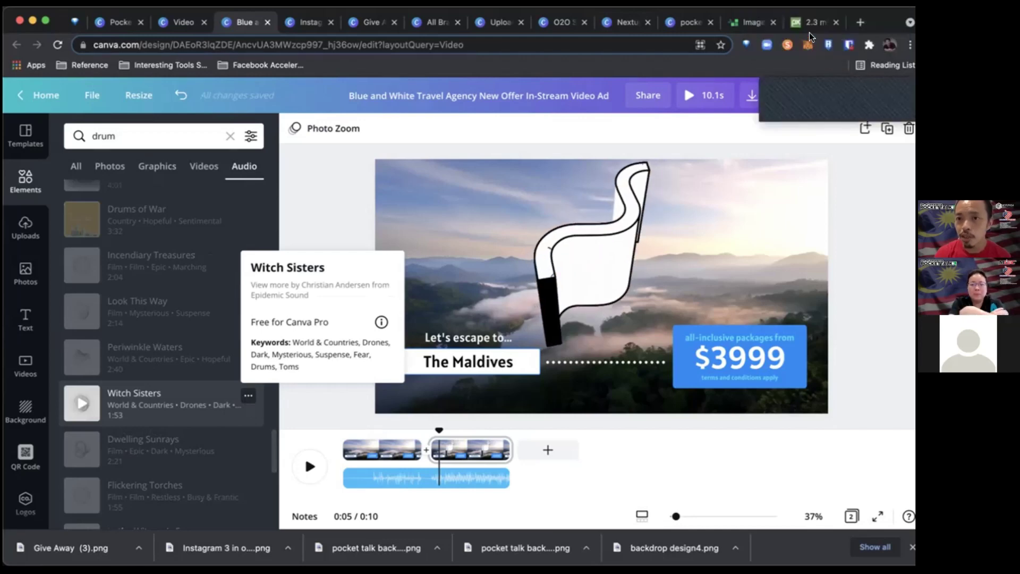
Step: Switch to the Pixabay site and browse its royalty-free music downloads
click(810, 24)
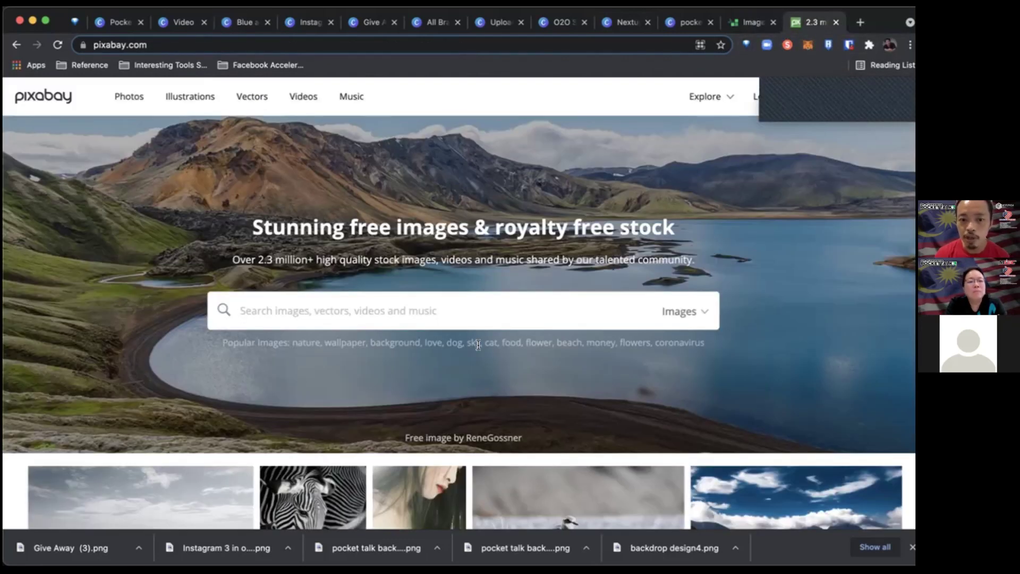
scroll(477, 345, down, 15)
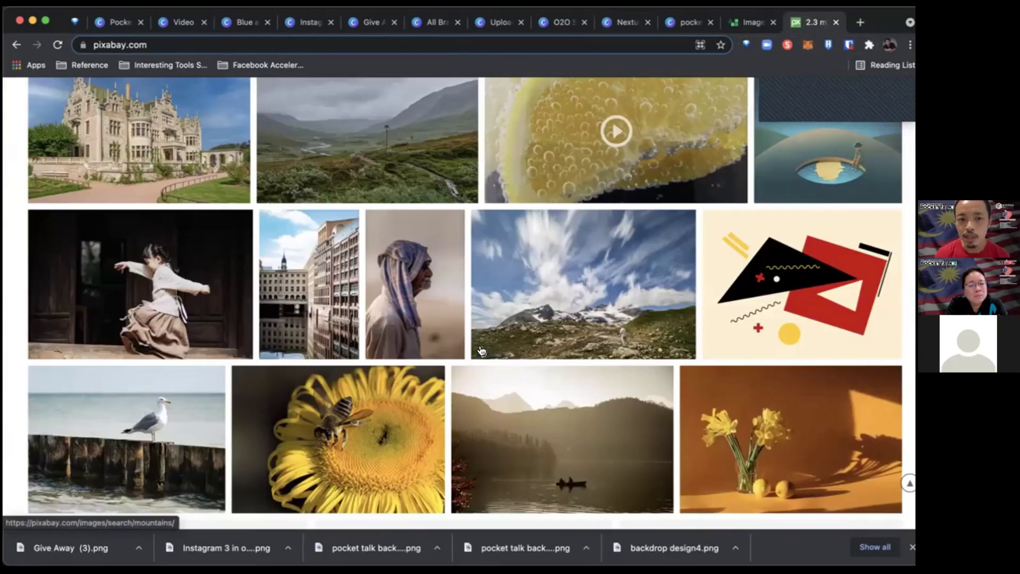
scroll(480, 349, down, 5)
scroll(480, 350, up, 20)
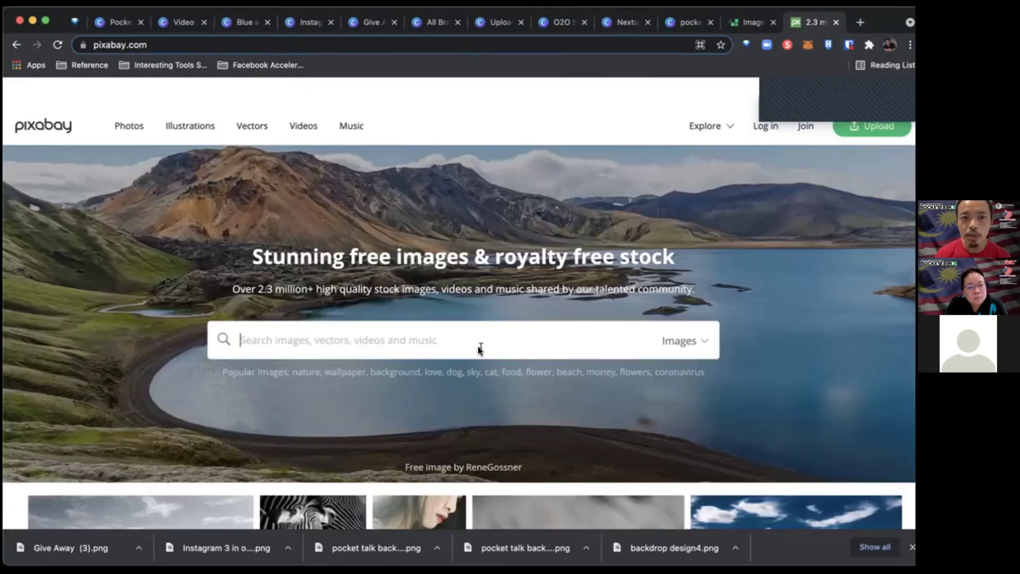
scroll(478, 348, down, 1)
click(340, 96)
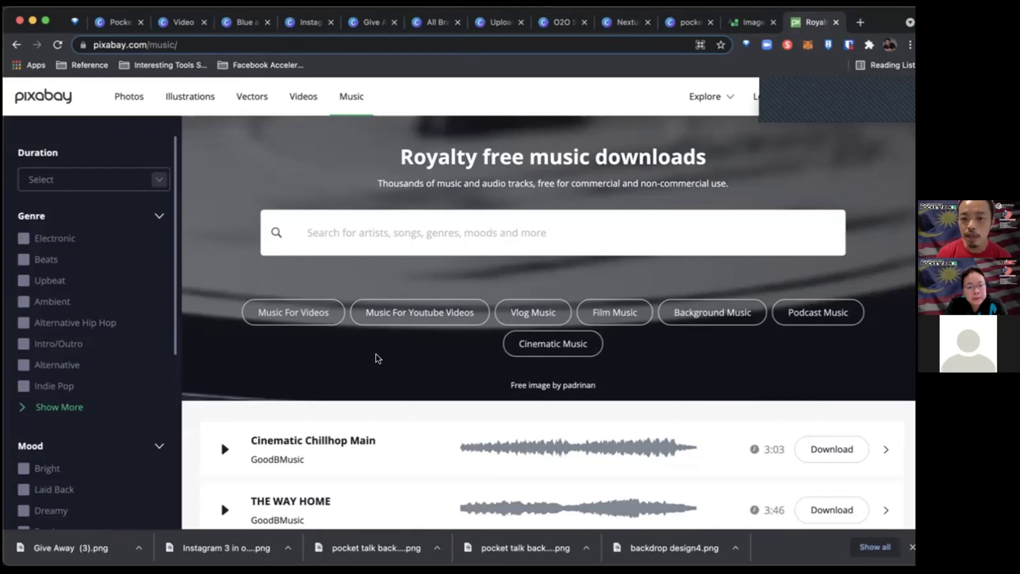
scroll(383, 391, down, 7)
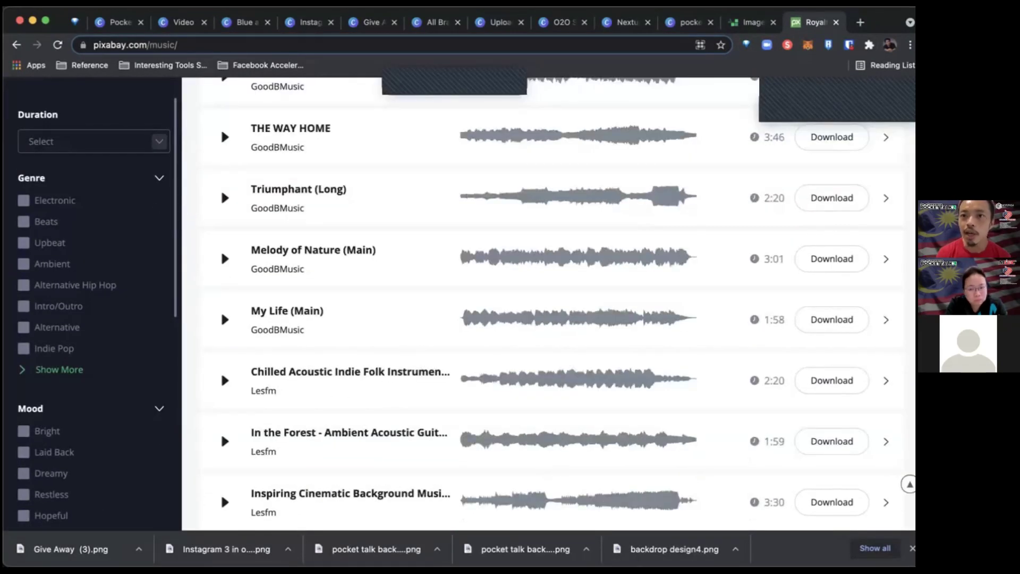
Step: Switch to the Pocket Talks design and present it full screen from page 24, the Moving Elements shortcuts
click(669, 25)
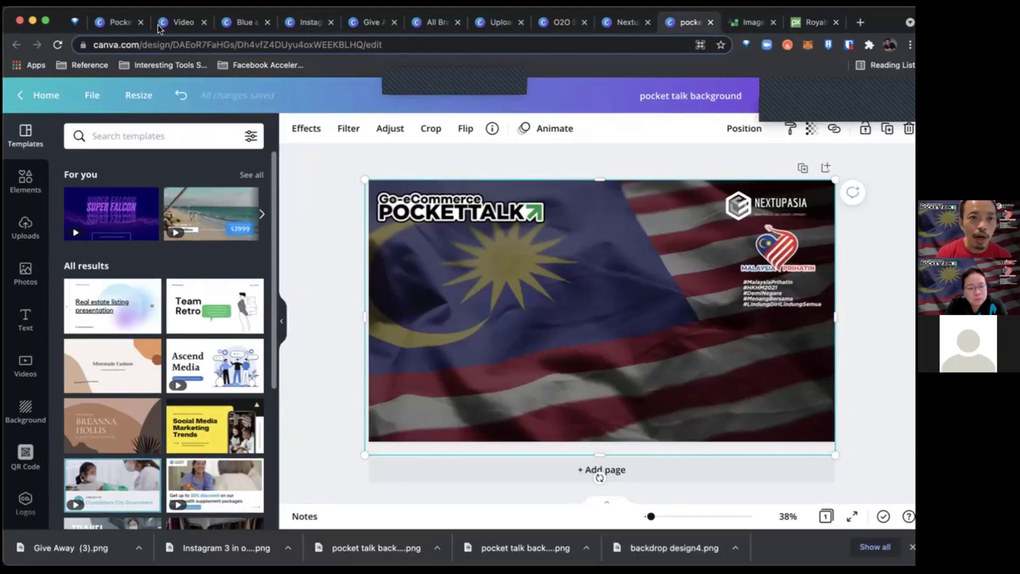
click(125, 25)
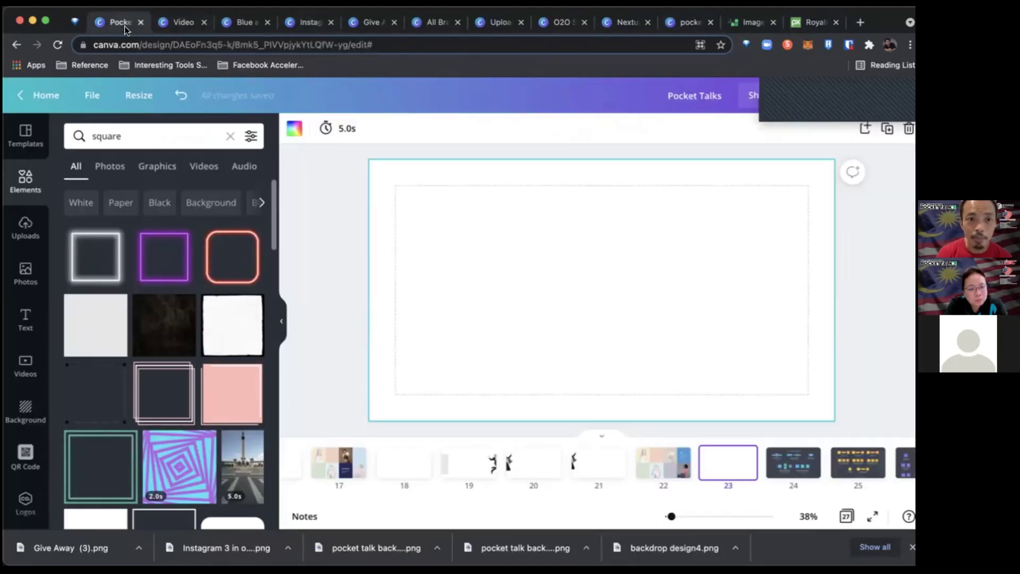
click(786, 473)
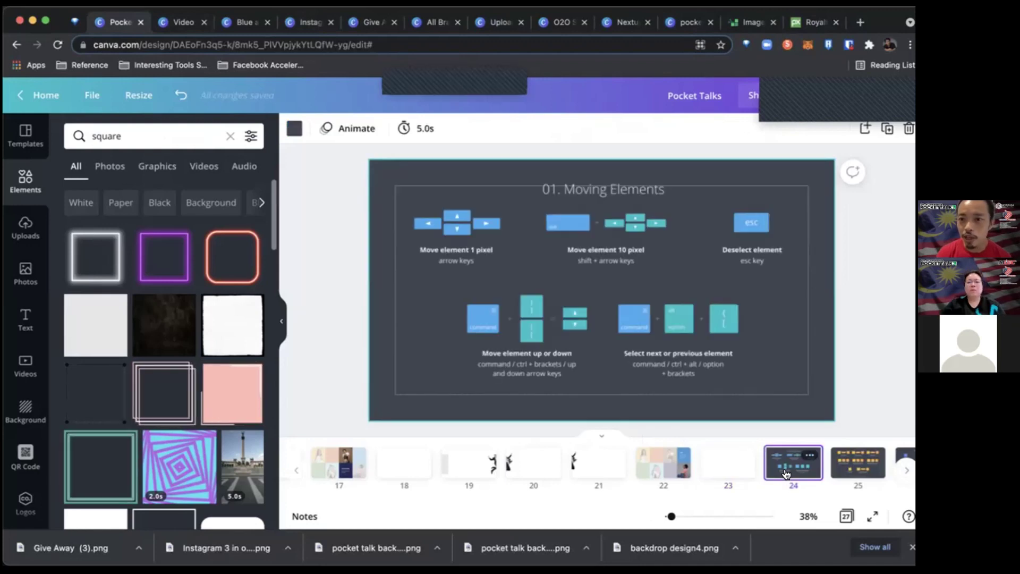
click(845, 96)
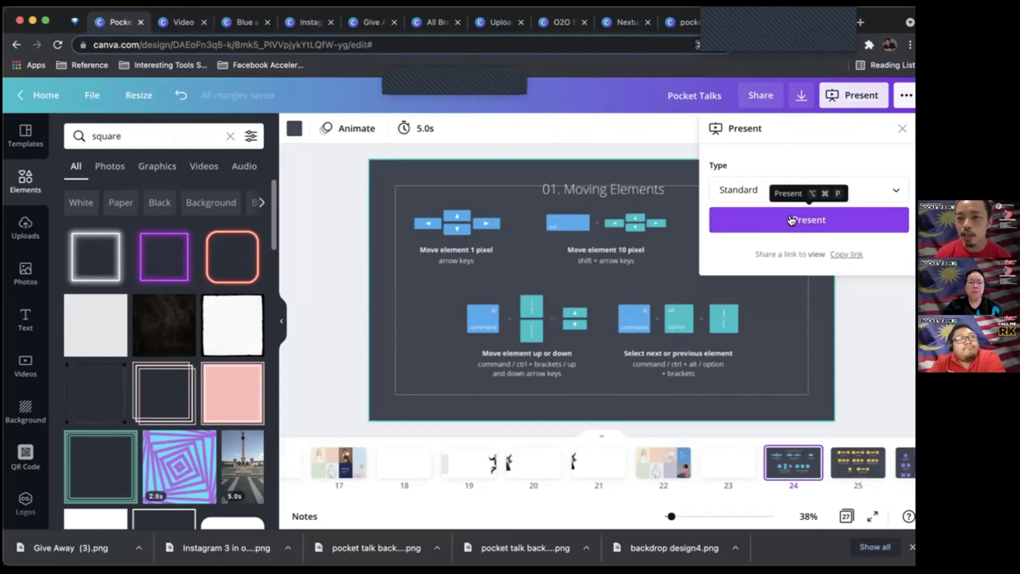
click(791, 220)
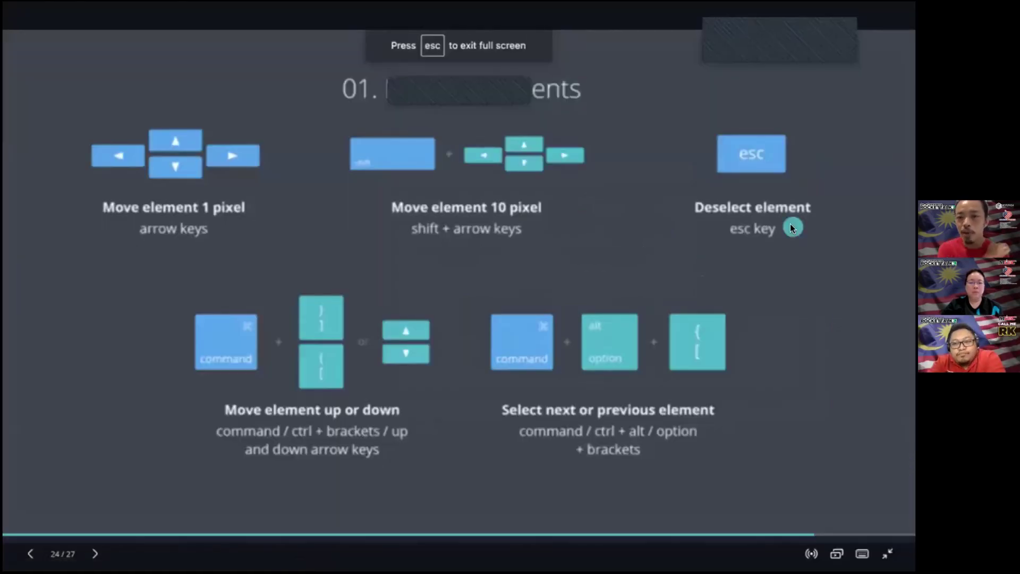
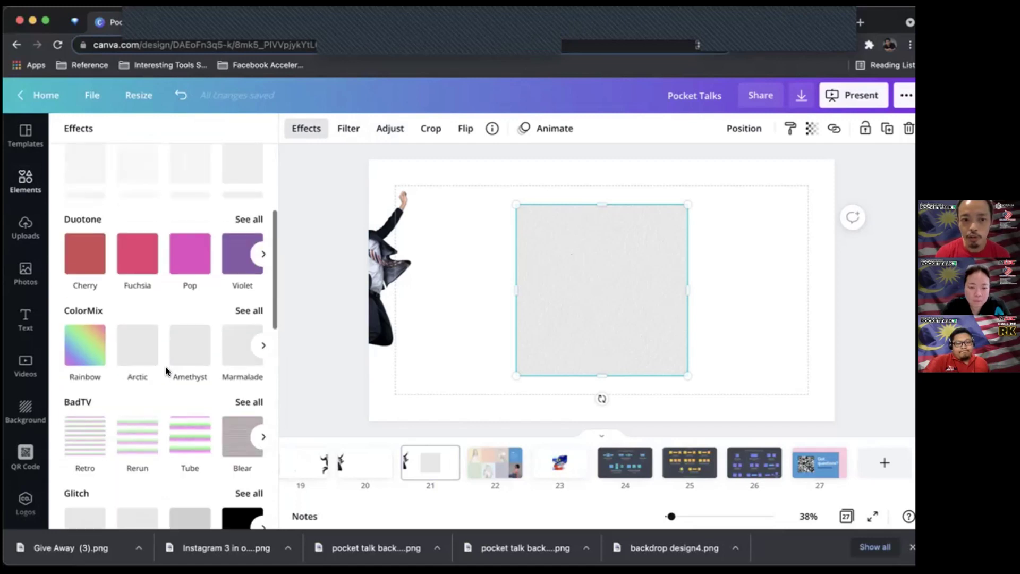
Step: Delete the light grey square from page 21
scroll(184, 381, down, 6)
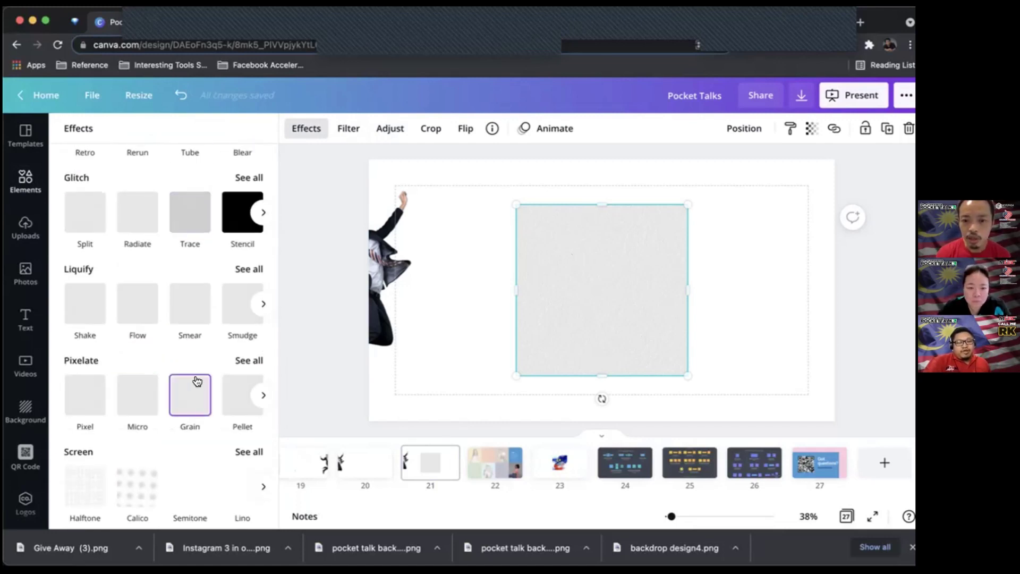
key(Delete)
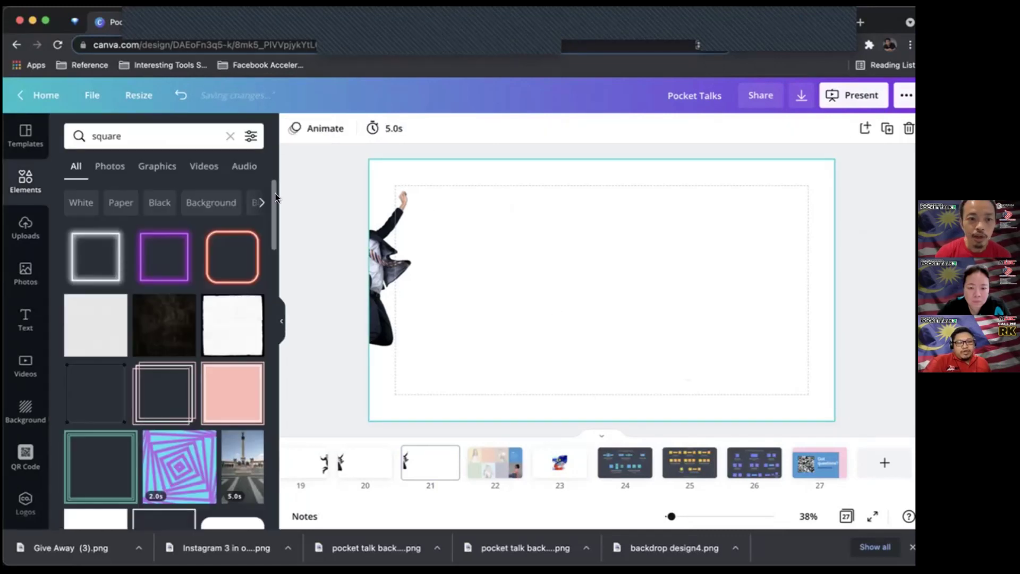
scroll(183, 368, down, 3)
scroll(183, 368, up, 5)
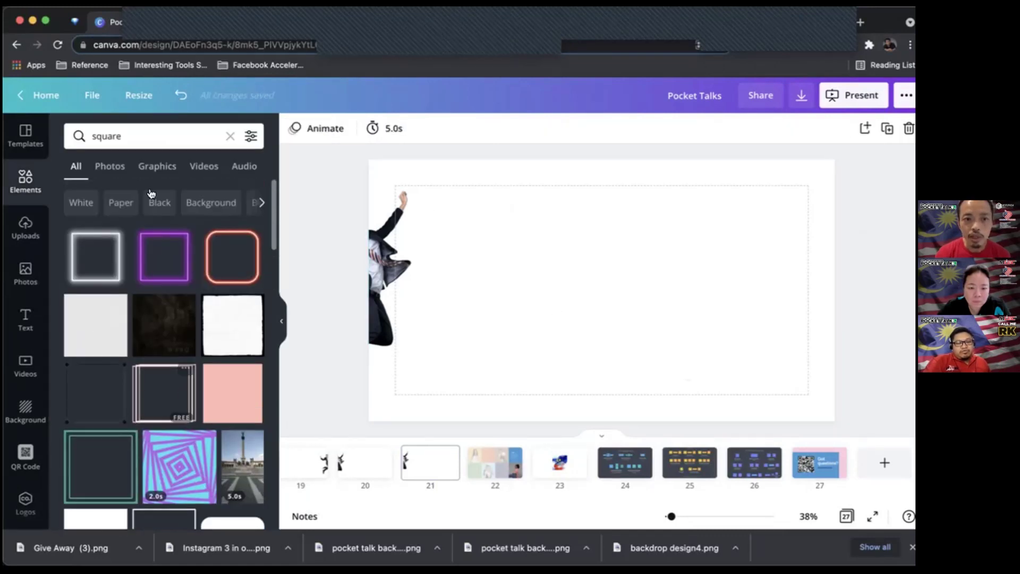
Step: Search the elements for "gradient" and add the pink-to-yellow gradient circle to page 21
click(141, 138)
text(gradian)
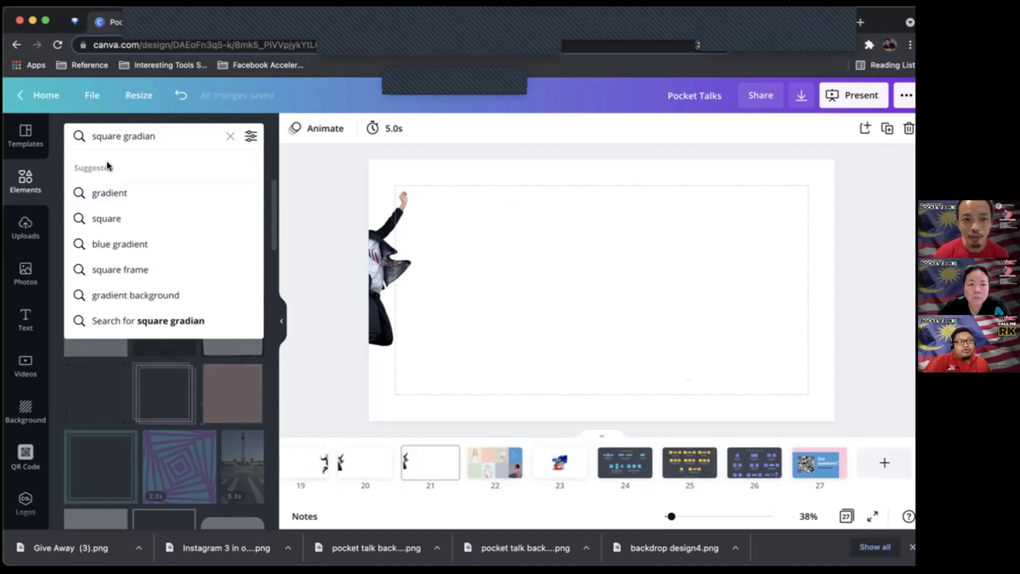
click(117, 192)
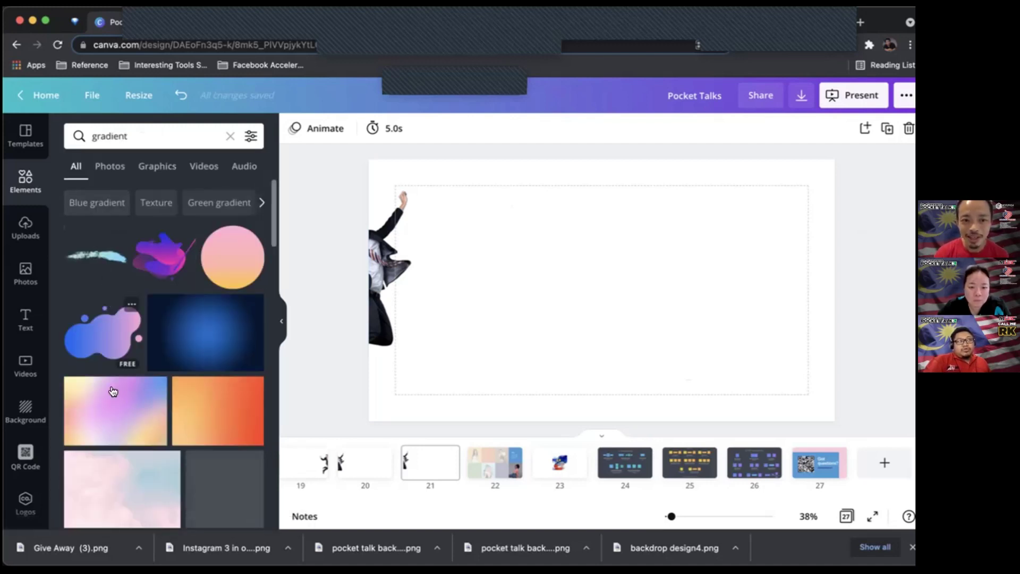
click(215, 255)
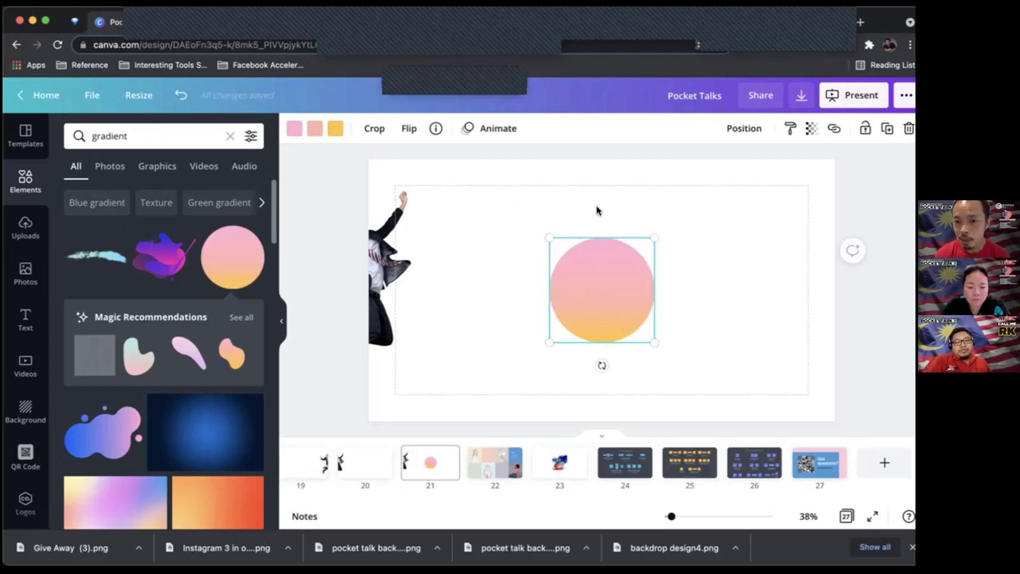
Step: Recolour the circle's three gradient colours to red, mustard yellow and blue from the document colours
click(293, 128)
click(214, 229)
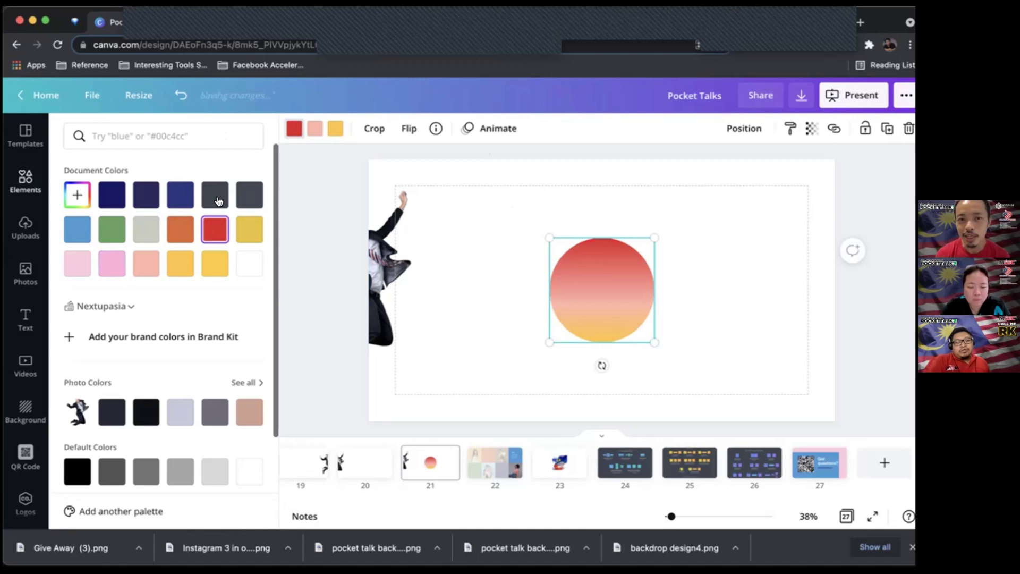
click(308, 132)
click(249, 229)
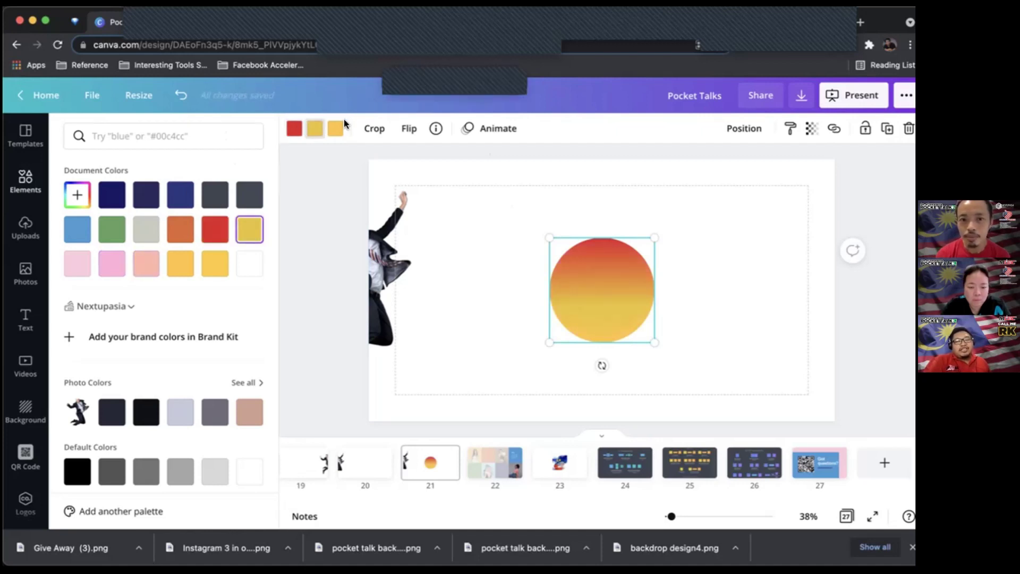
click(335, 128)
click(77, 229)
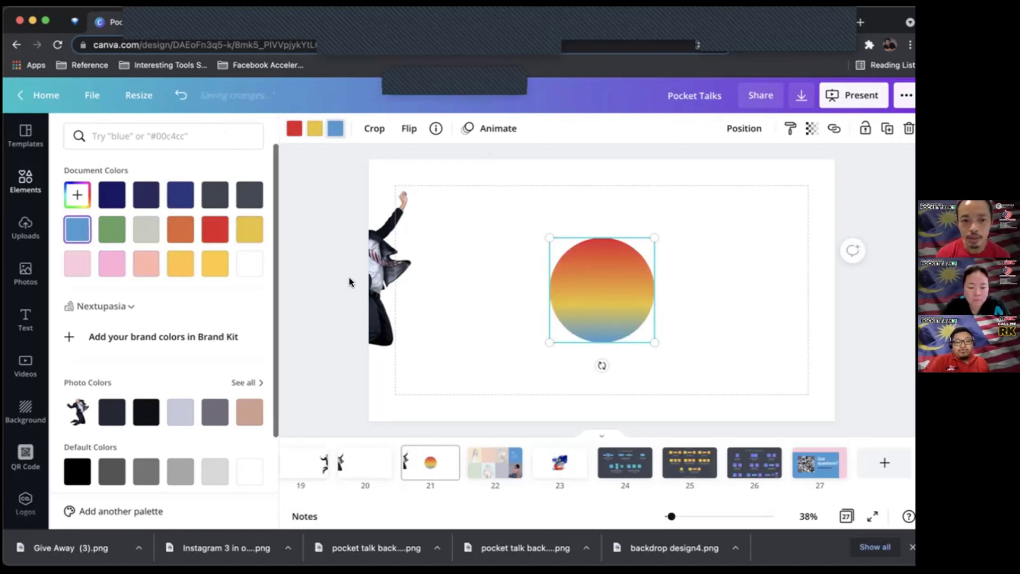
key(Escape)
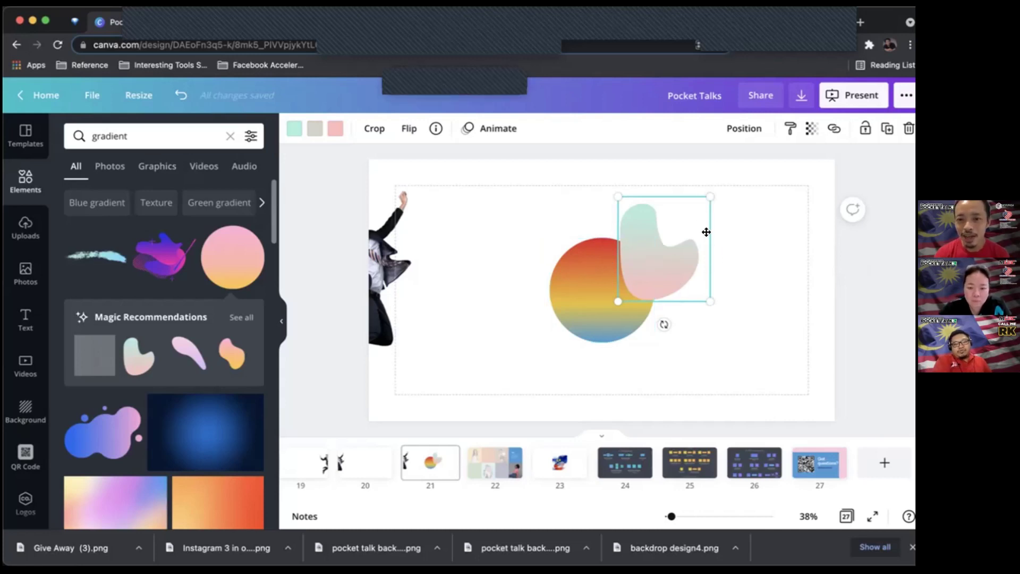
Step: Rotate the mint-and-pink gradient blob clockwise and position it over the right side of the circle
drag(706, 232, 694, 239)
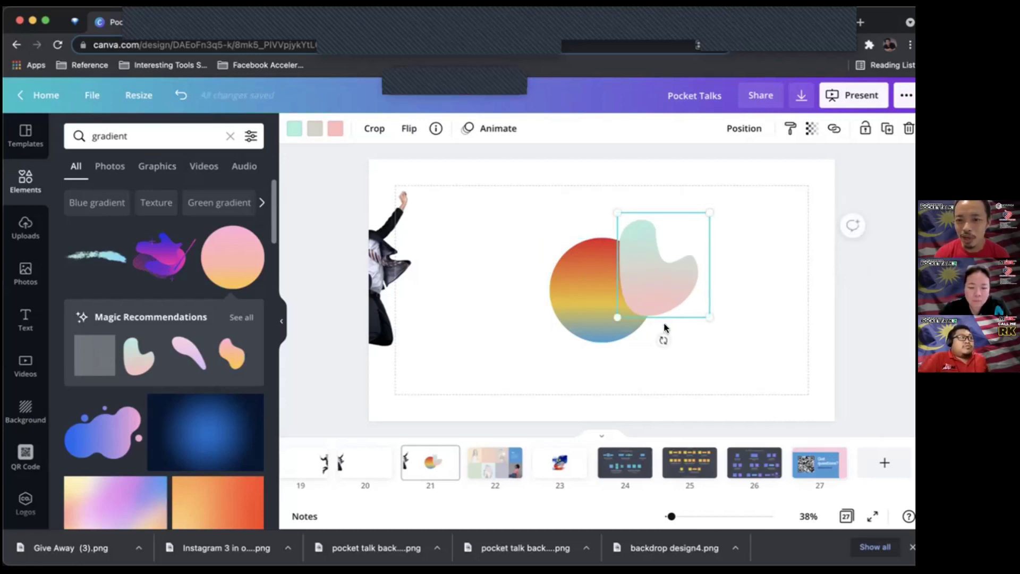
drag(661, 338, 597, 314)
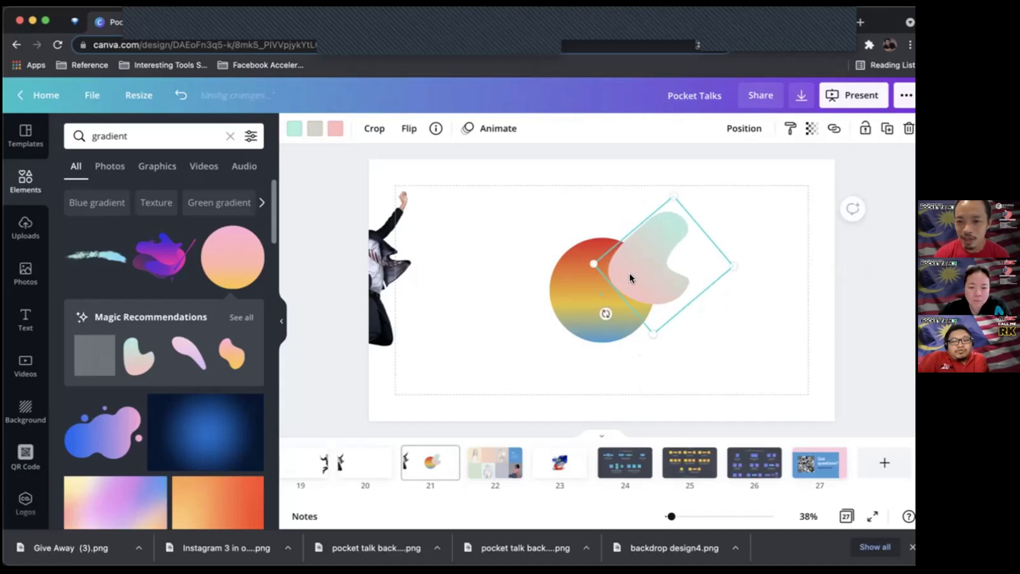
drag(629, 273, 634, 300)
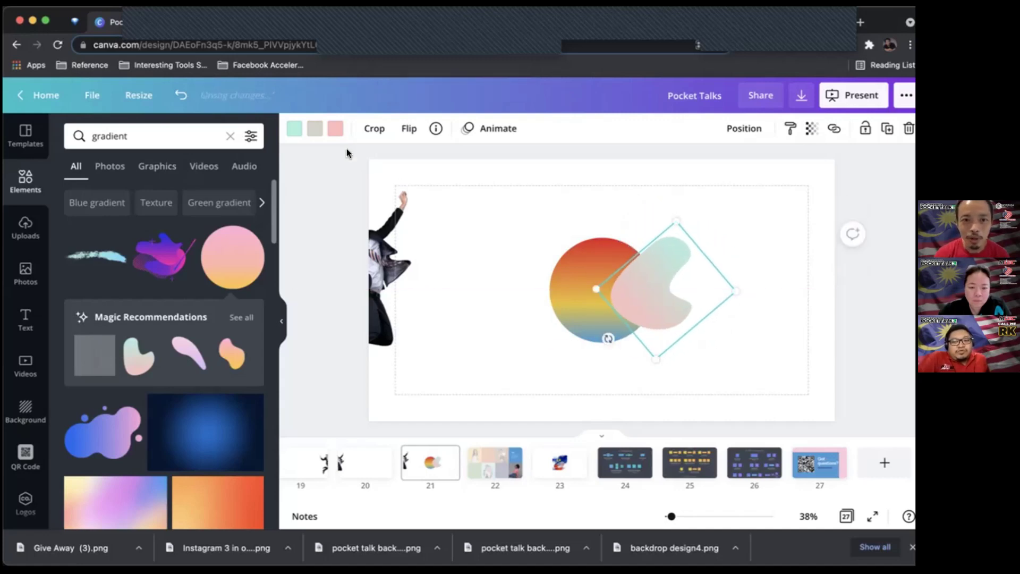
Step: Set all three gradient colours of the blob to white so it cuts into the circle
click(295, 129)
click(247, 263)
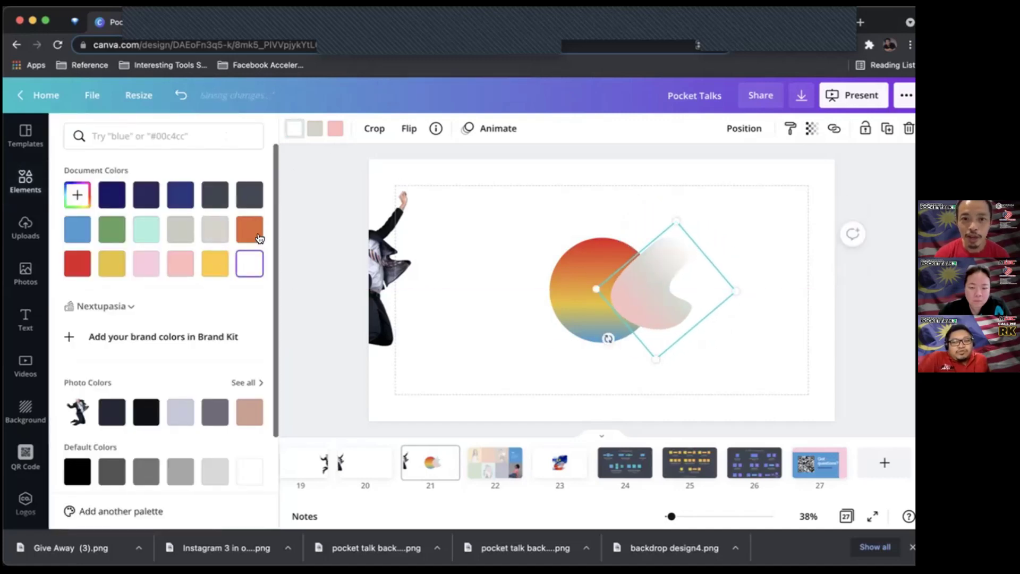
click(315, 128)
click(249, 263)
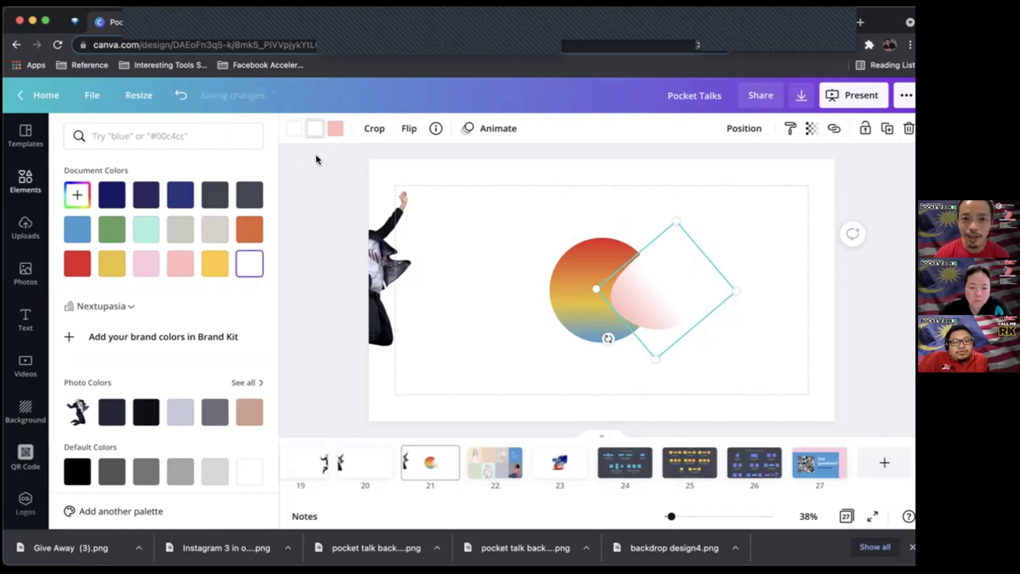
click(334, 129)
click(249, 263)
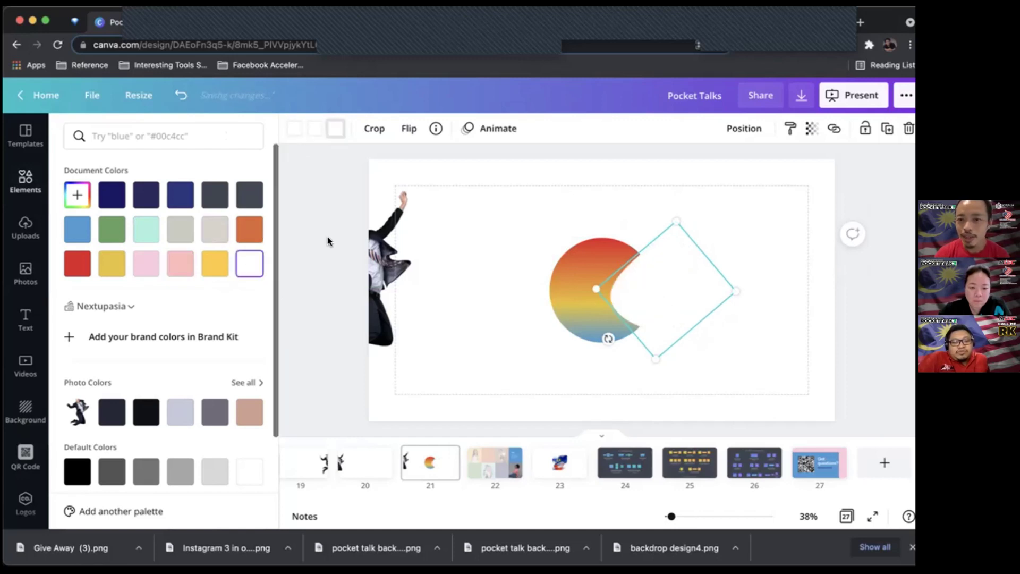
click(780, 359)
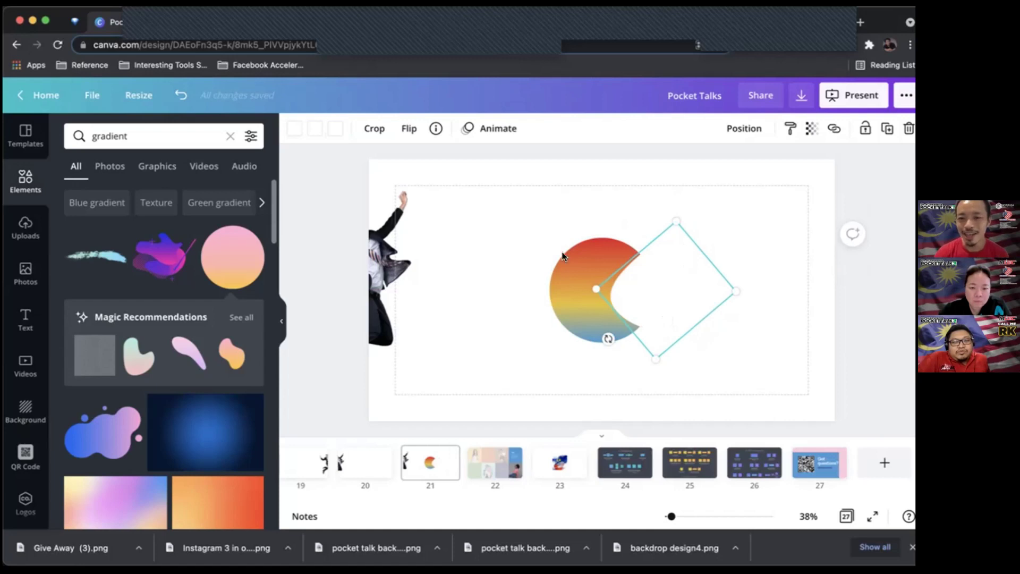
Step: Group the gradient circle with the white blob and move the group slightly up the page
click(486, 275)
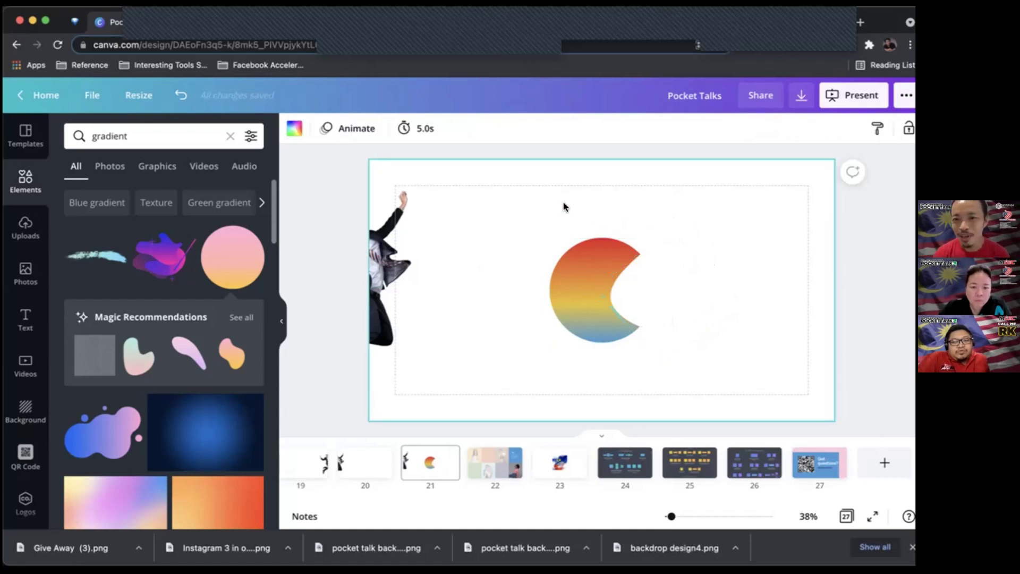
drag(509, 204, 725, 331)
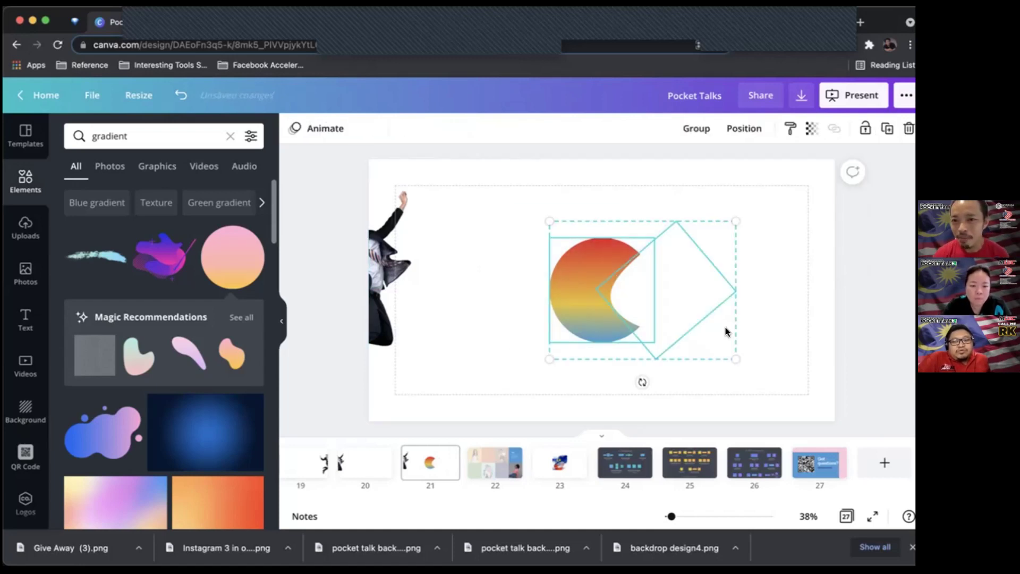
click(696, 129)
drag(631, 266, 674, 250)
click(771, 299)
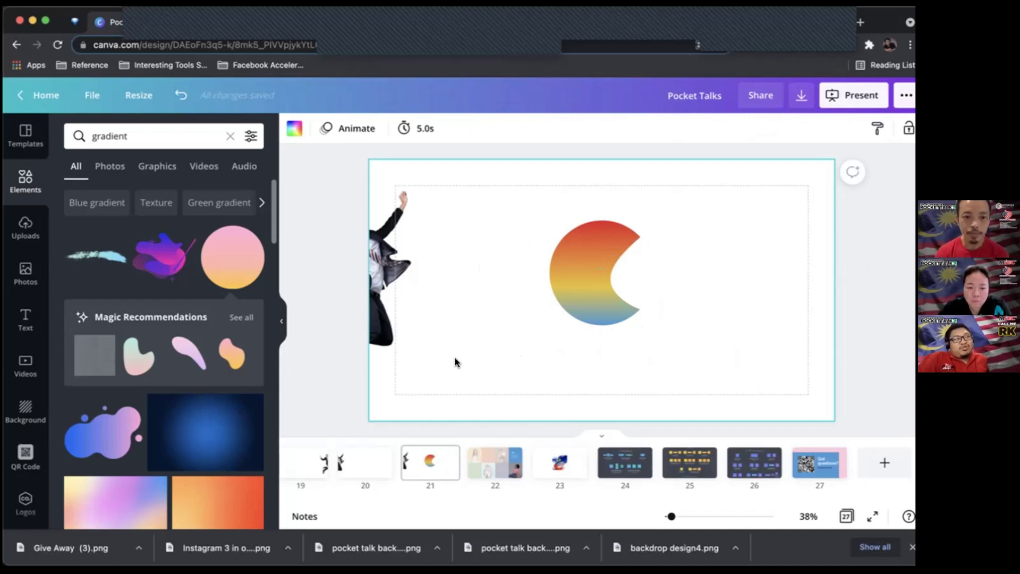
Step: Add the blue-to-purple gradient triangle from the gradient results and set both of its colours to white
scroll(110, 426, down, 5)
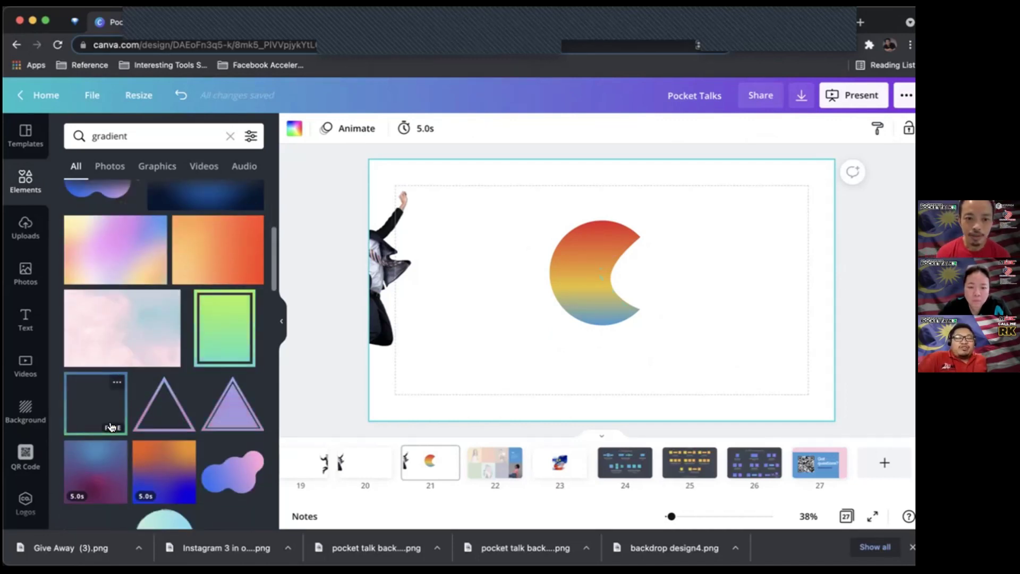
scroll(147, 398, down, 3)
scroll(146, 396, down, 4)
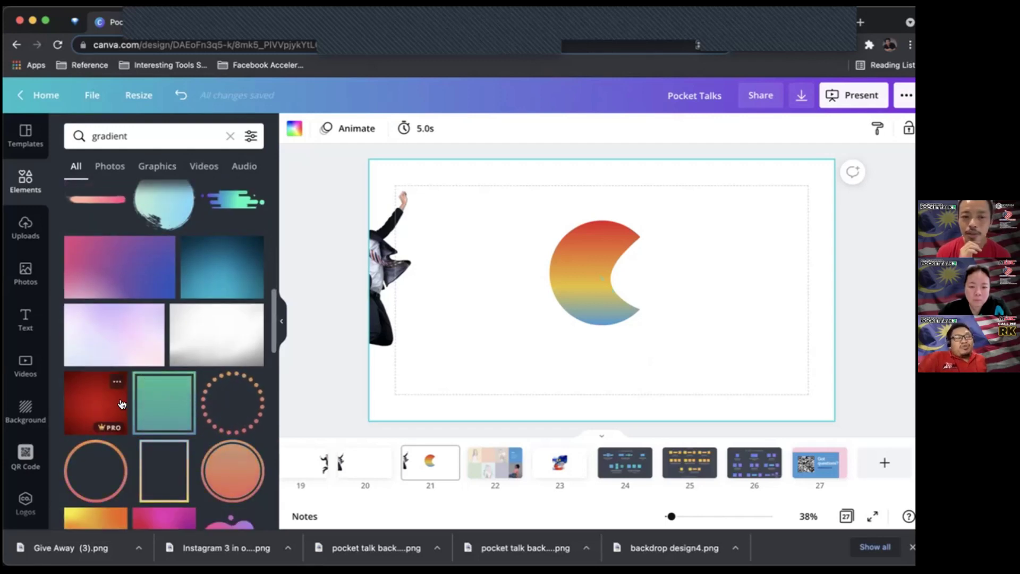
scroll(122, 404, down, 3)
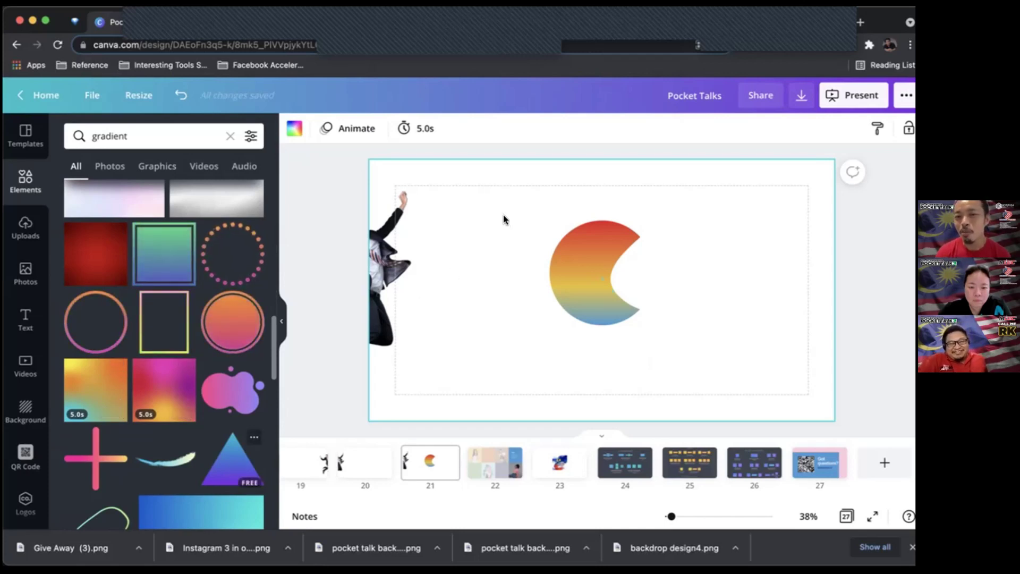
click(315, 128)
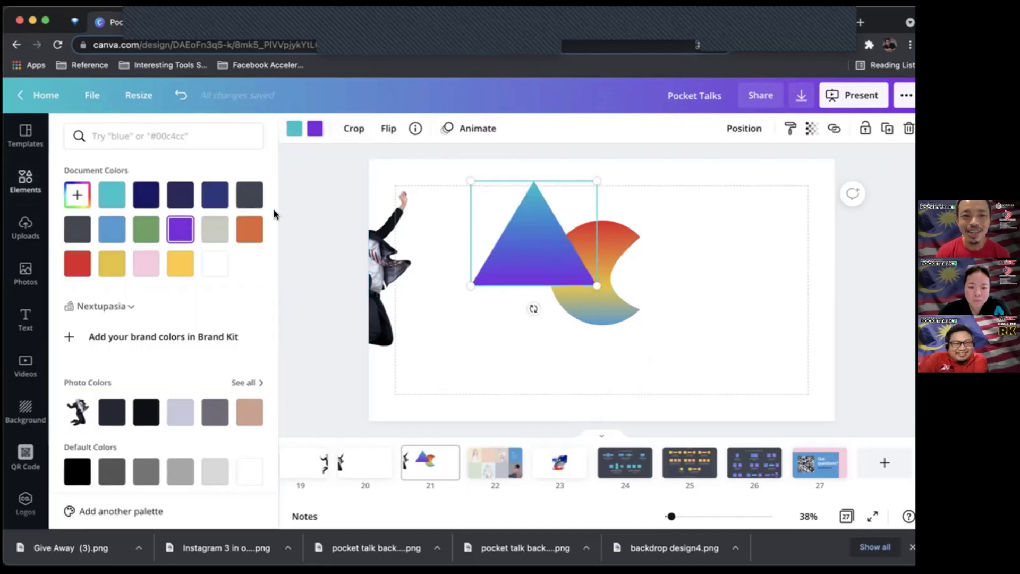
click(215, 263)
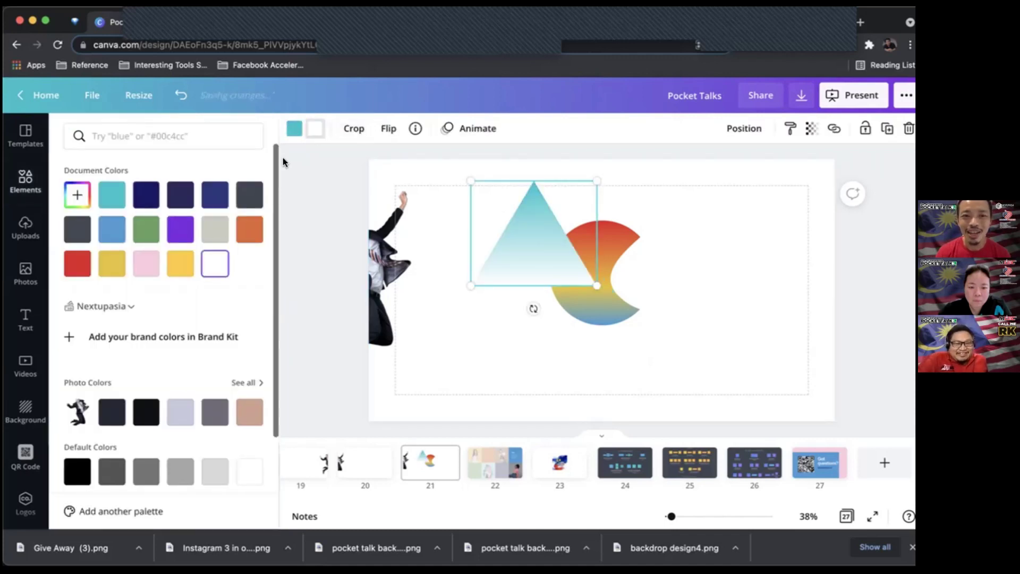
click(293, 128)
click(218, 267)
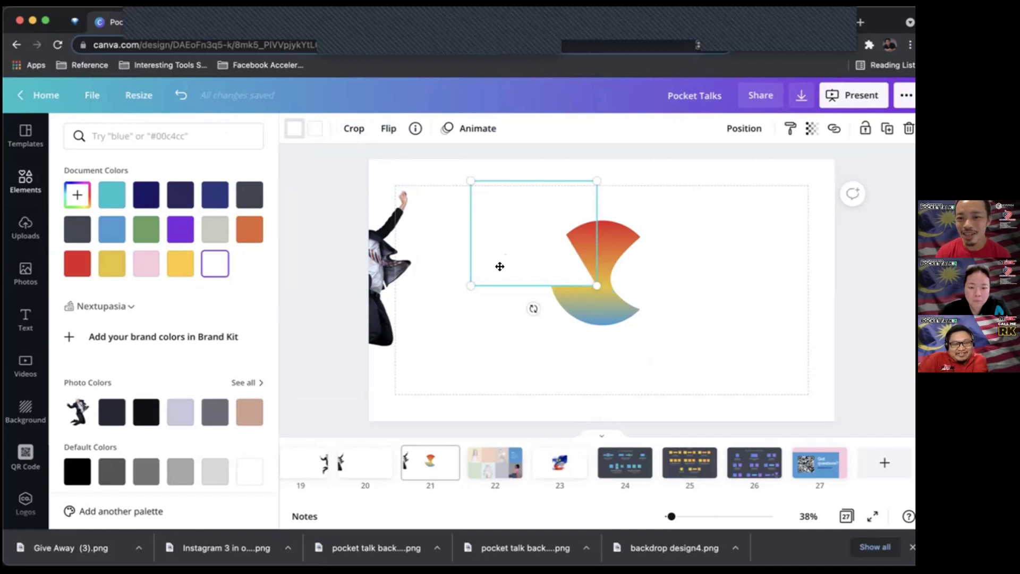
Step: Move and rotate the white triangle so it cuts a straight diagonal edge off the circle's left side
mouse_move(499, 268)
mouse_down()
mouse_move(490, 281)
mouse_move(490, 265)
mouse_up()
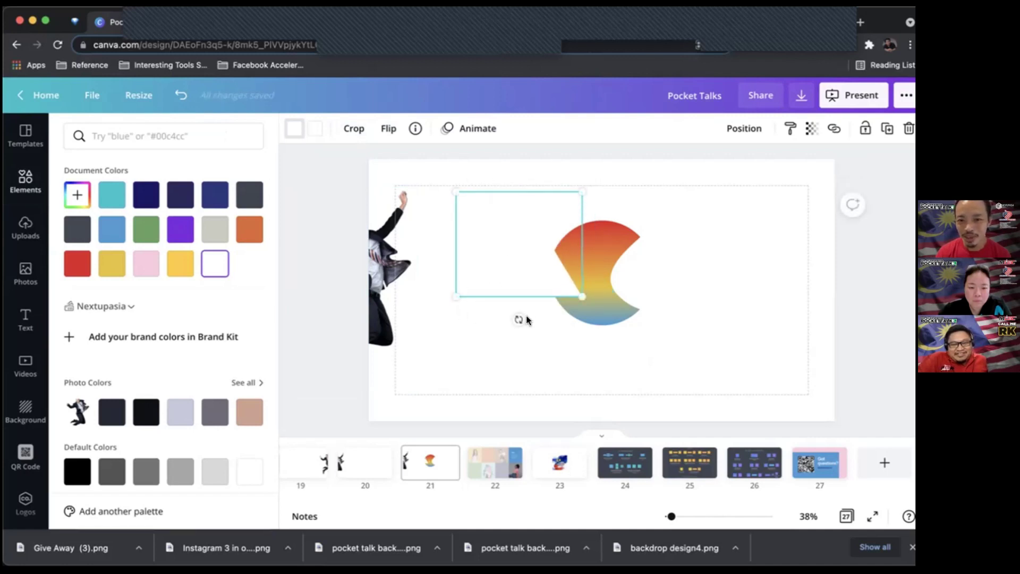
drag(519, 319, 578, 274)
key(super+z)
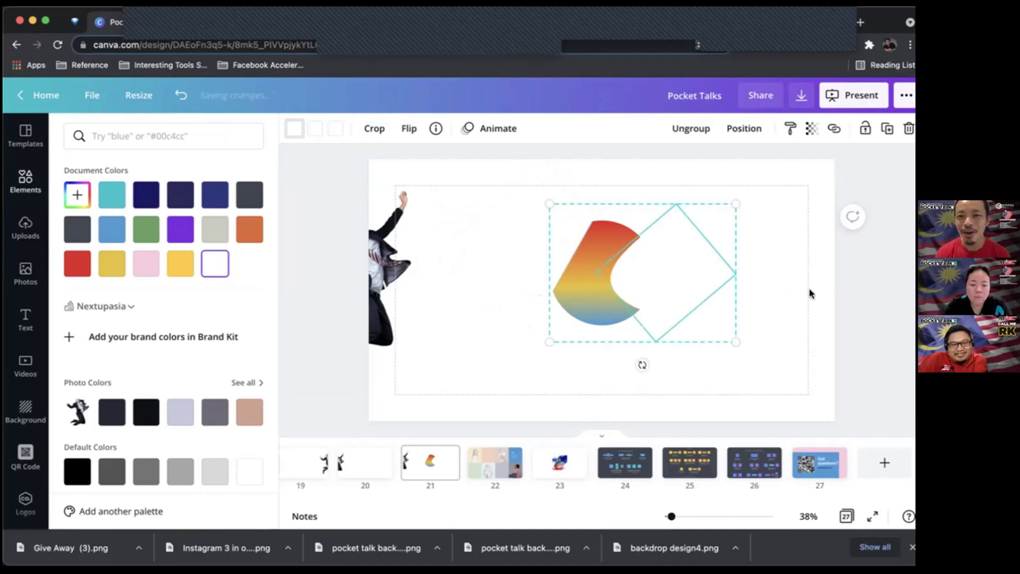
click(802, 325)
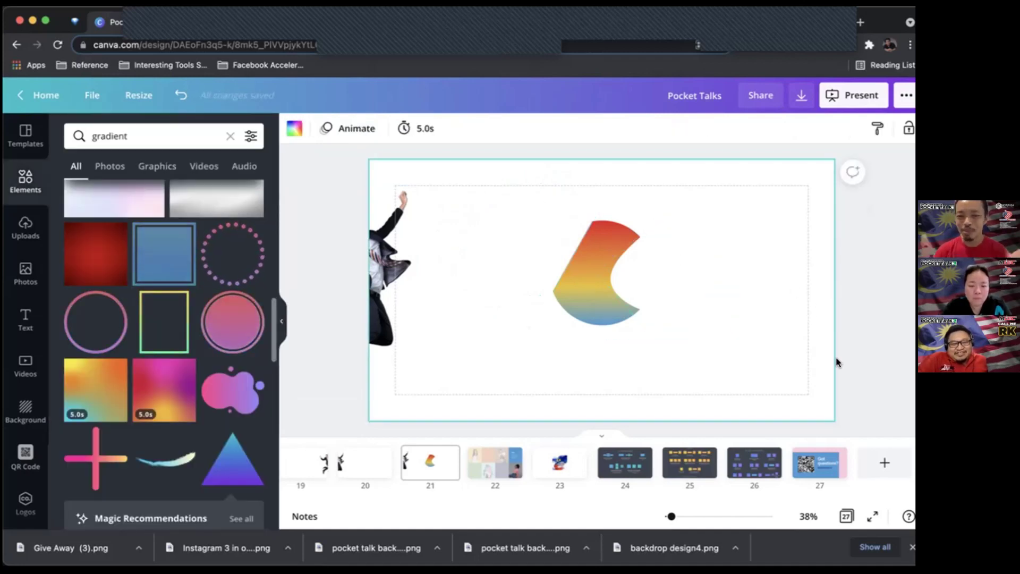
Step: Rotate the grouped gradient circle and its white cut-out shapes slightly clockwise and reposition the group near the page centre
click(608, 286)
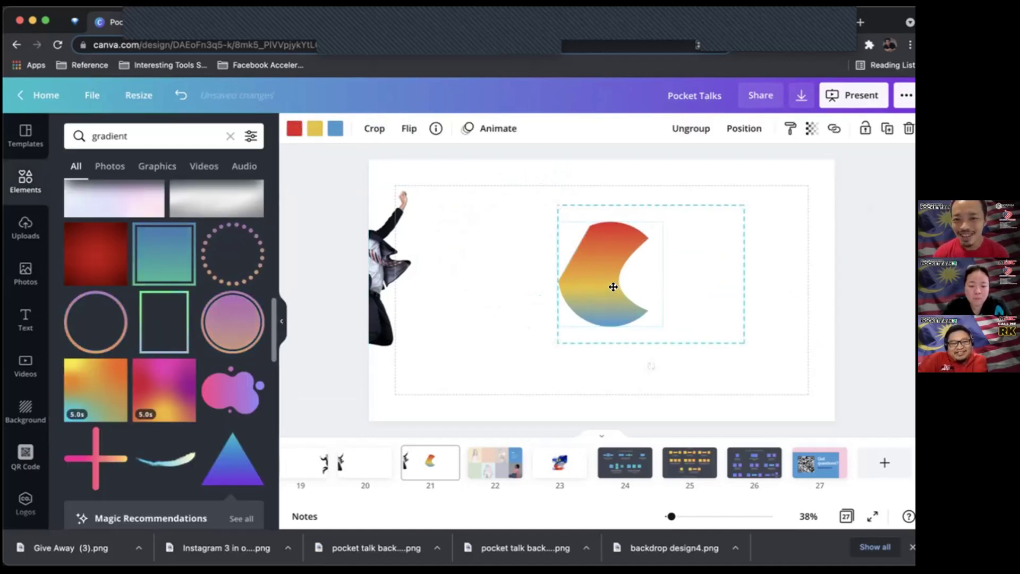
drag(650, 367, 609, 379)
drag(614, 337, 615, 325)
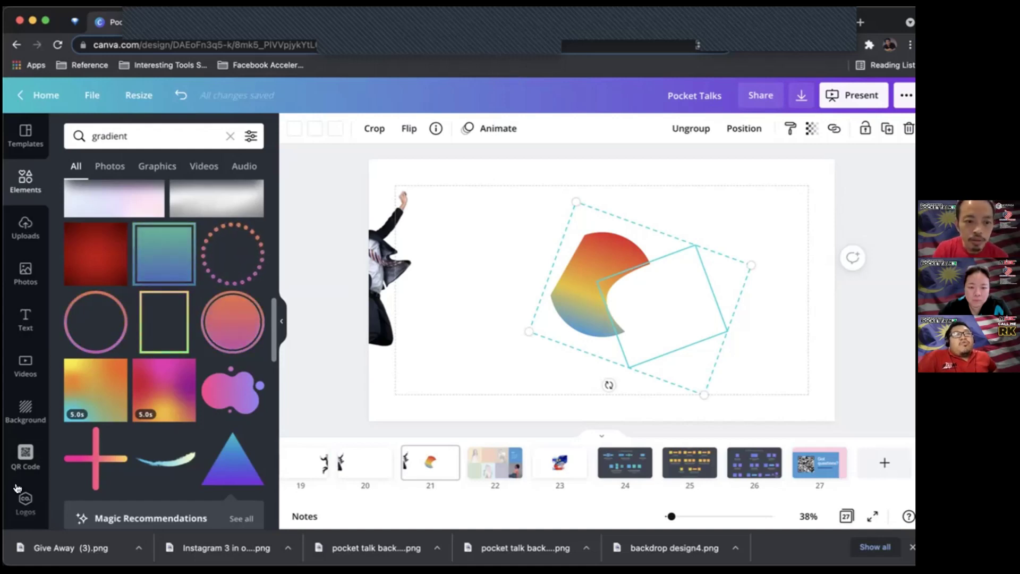
Step: Place the uploaded portrait of the woman in a grey shirt over the gradient shape and remove its background
scroll(26, 478, down, 2)
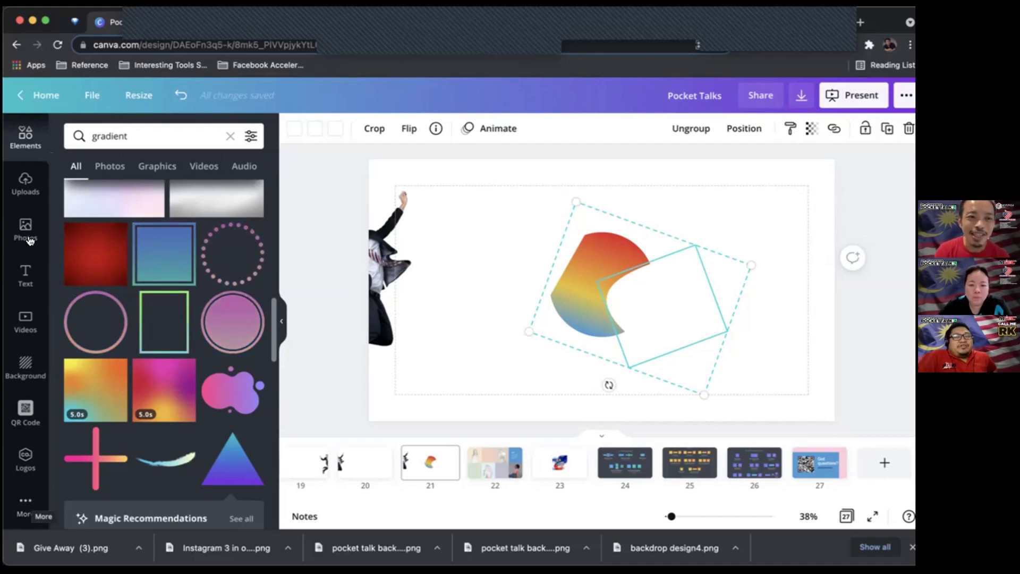
click(26, 183)
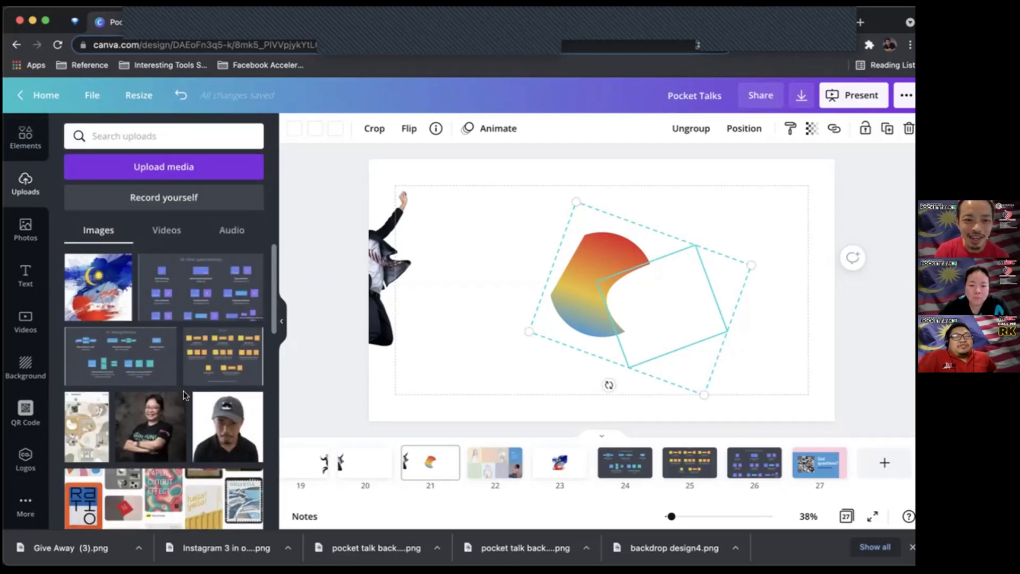
scroll(183, 390, down, 15)
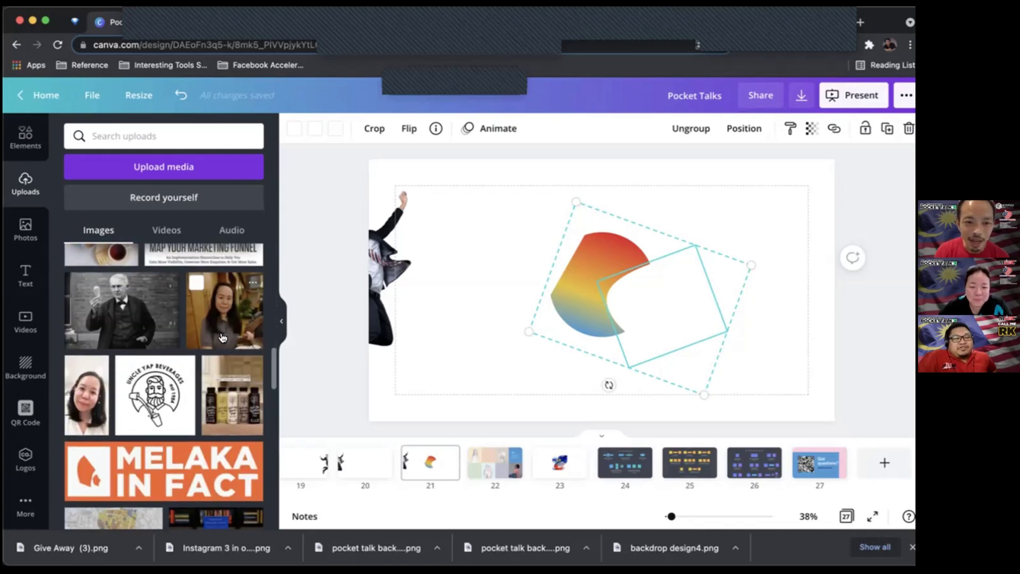
scroll(223, 338, down, 5)
scroll(223, 338, up, 5)
drag(222, 338, 648, 252)
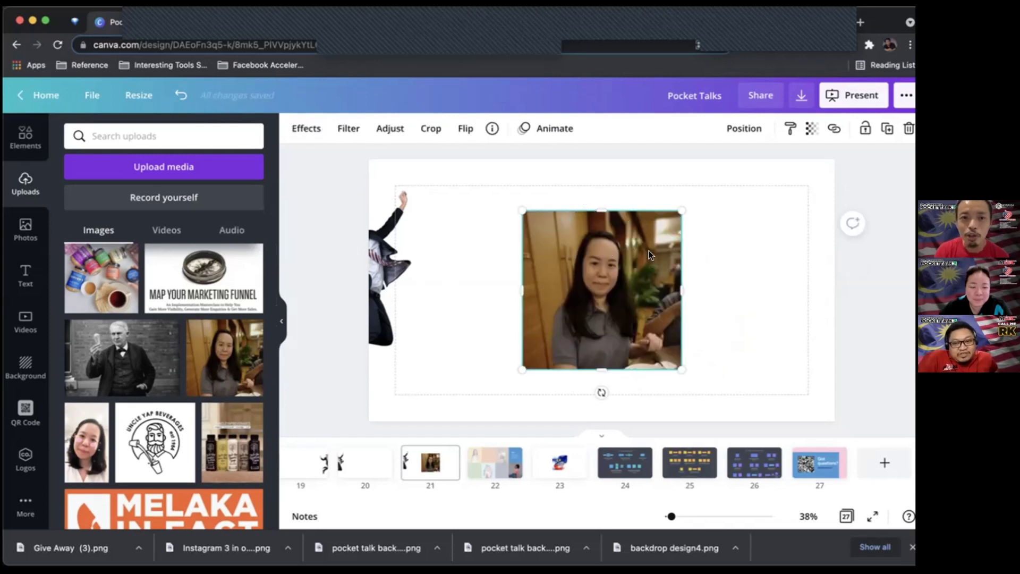
click(303, 129)
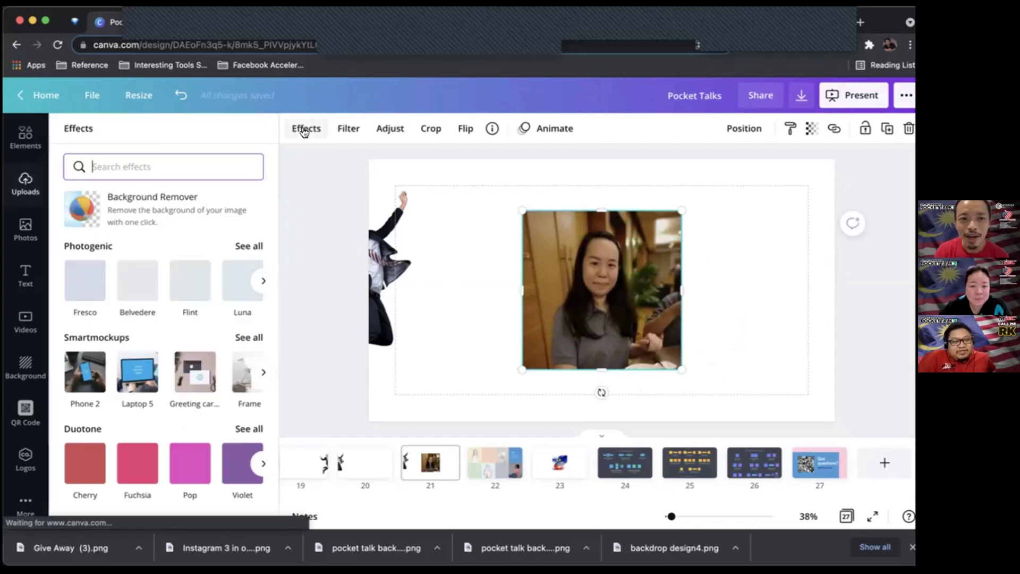
click(157, 211)
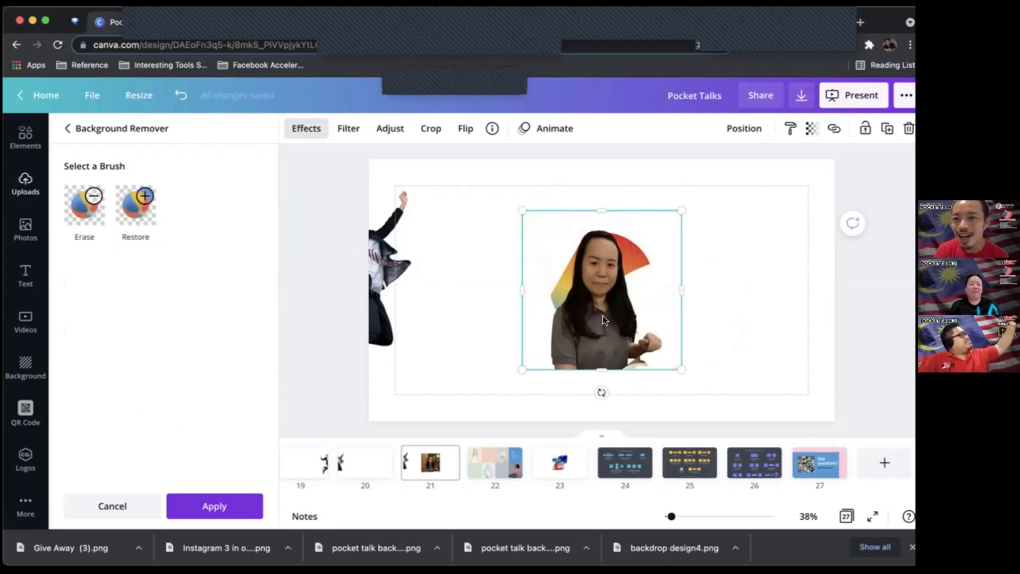
Step: Set the download file type to PNG and check the transparent background option without downloading
click(802, 96)
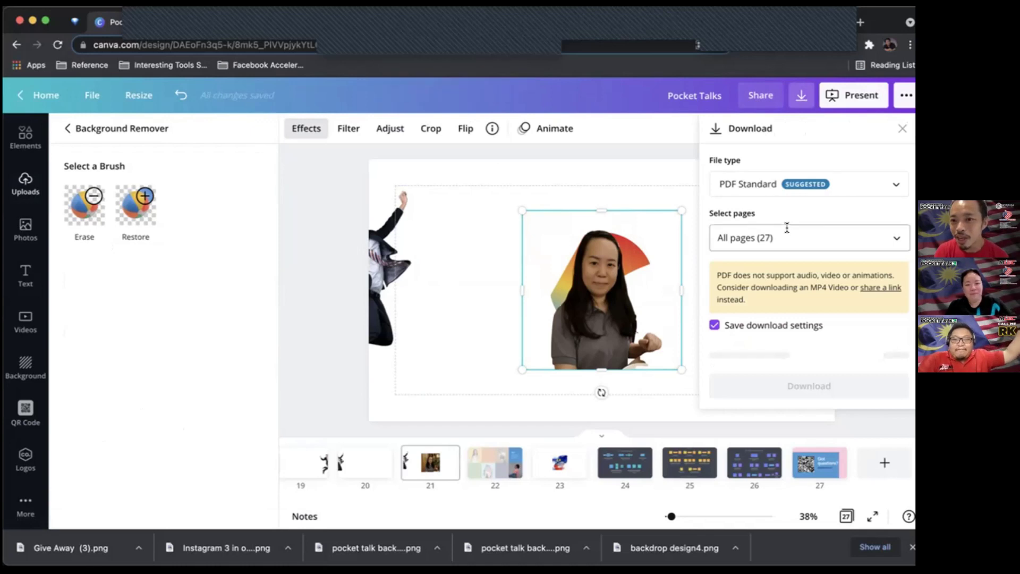
click(766, 186)
click(751, 114)
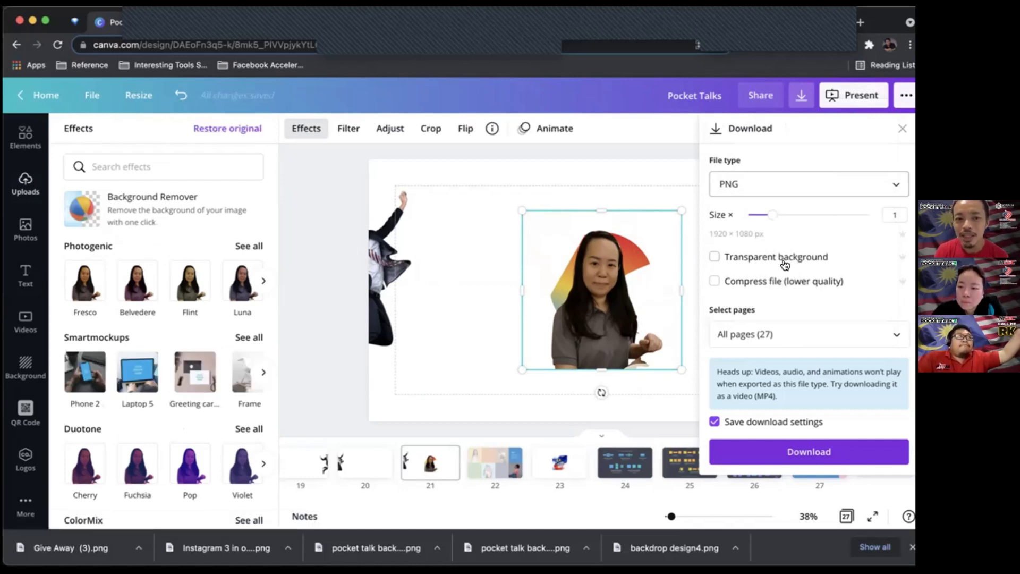
Step: Browse the stock photo and video libraries and delete the cut-out portrait from the page
click(16, 238)
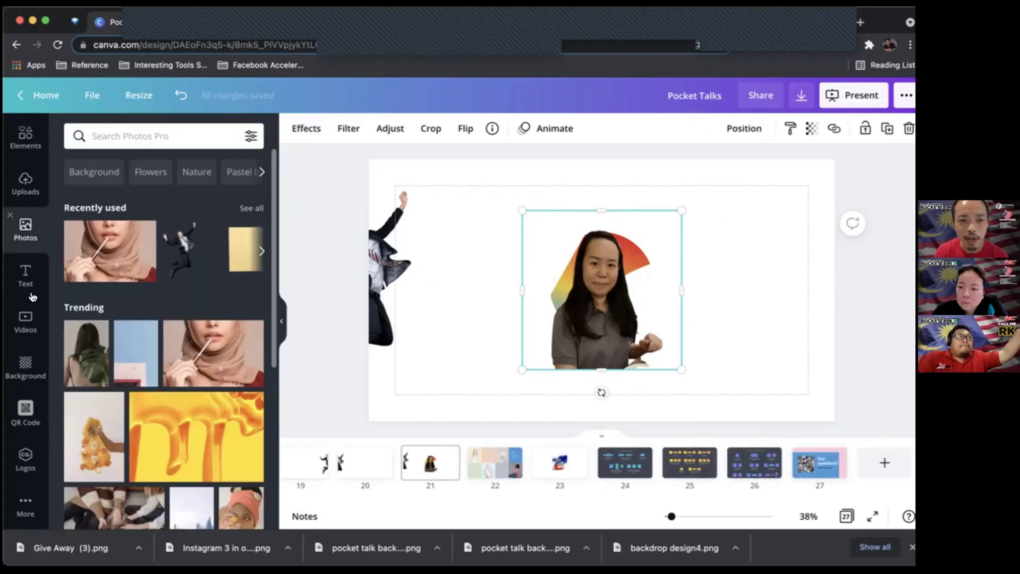
scroll(172, 421, down, 3)
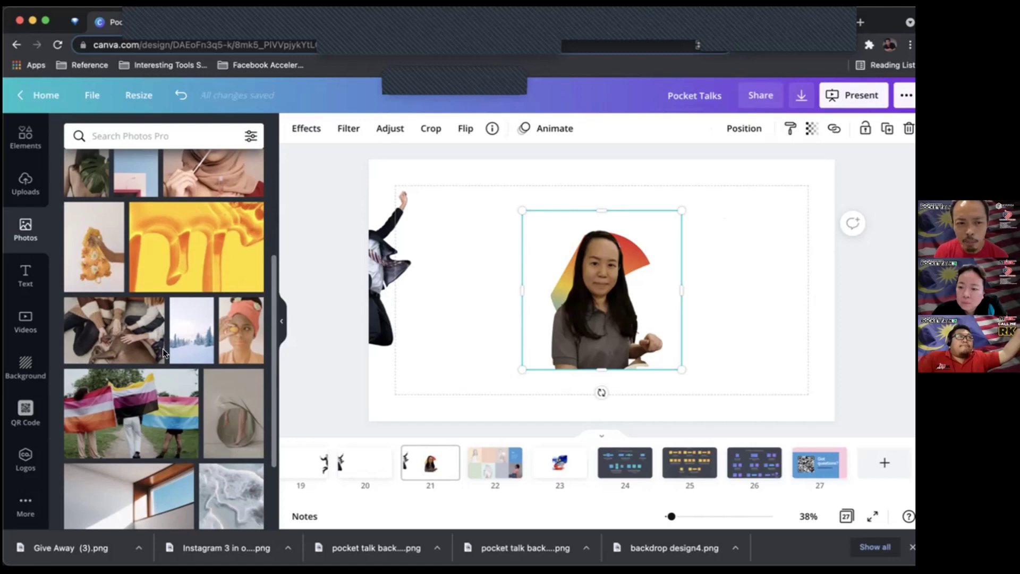
click(28, 319)
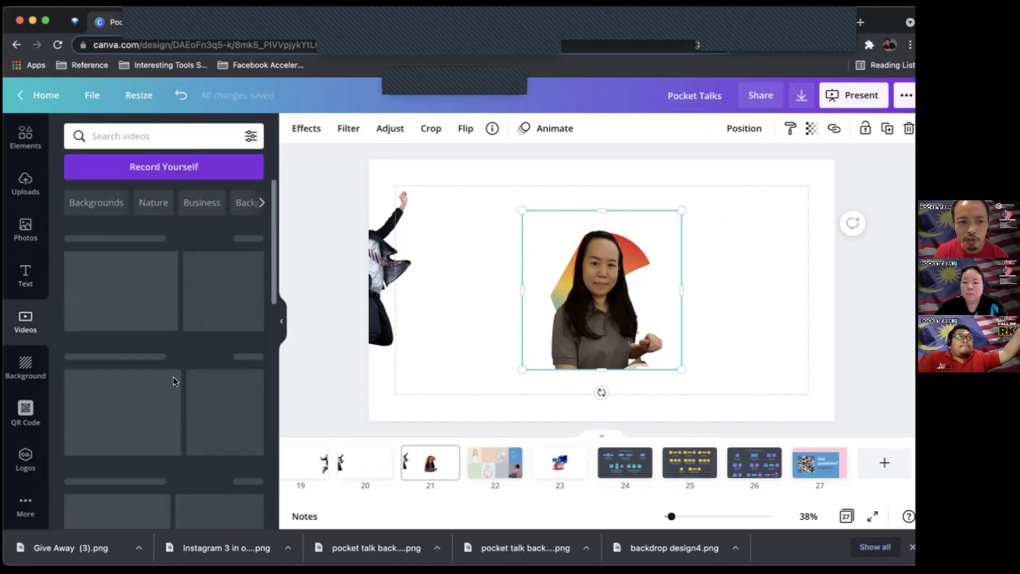
scroll(111, 405, down, 7)
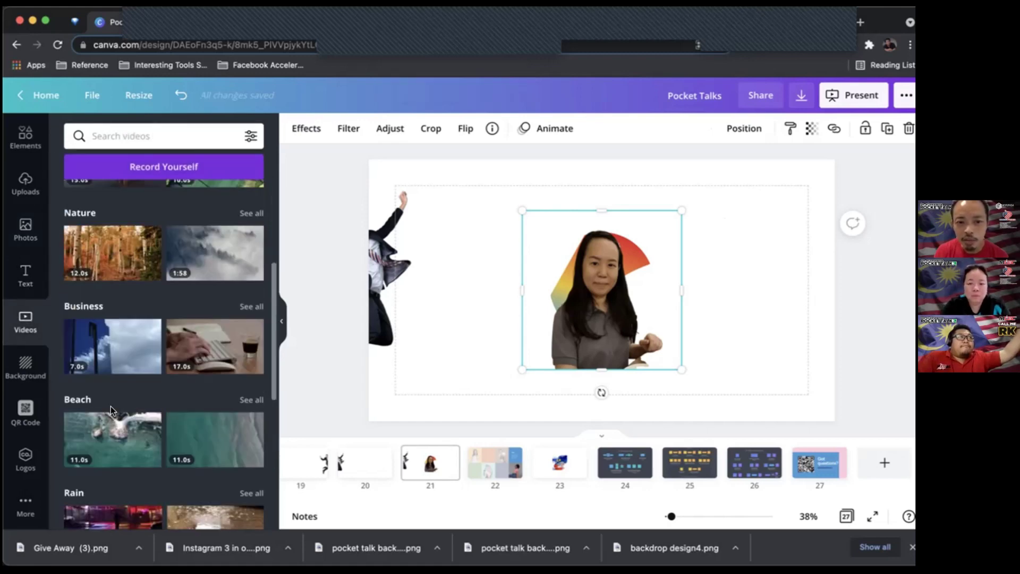
scroll(112, 412, down, 3)
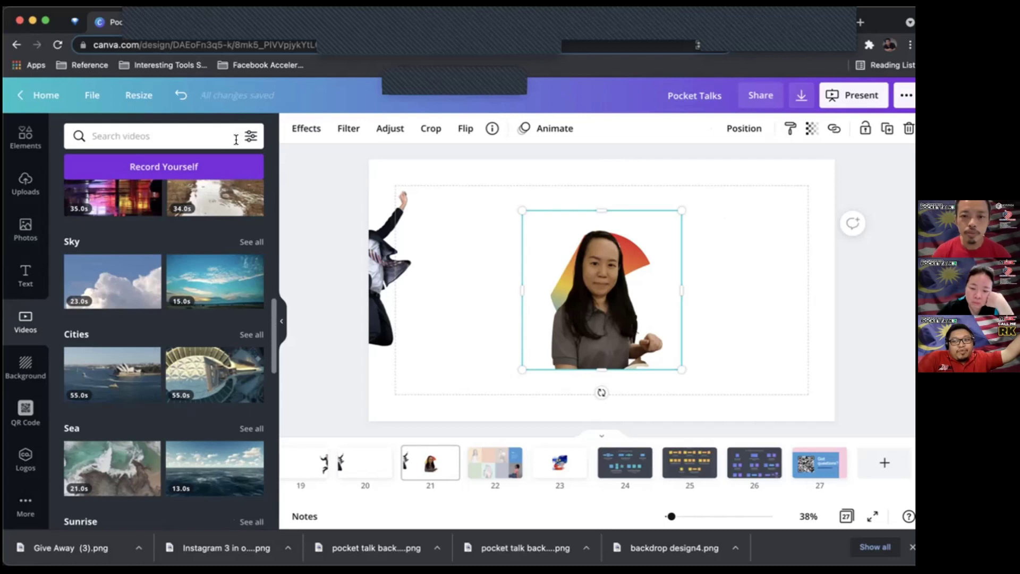
key(Delete)
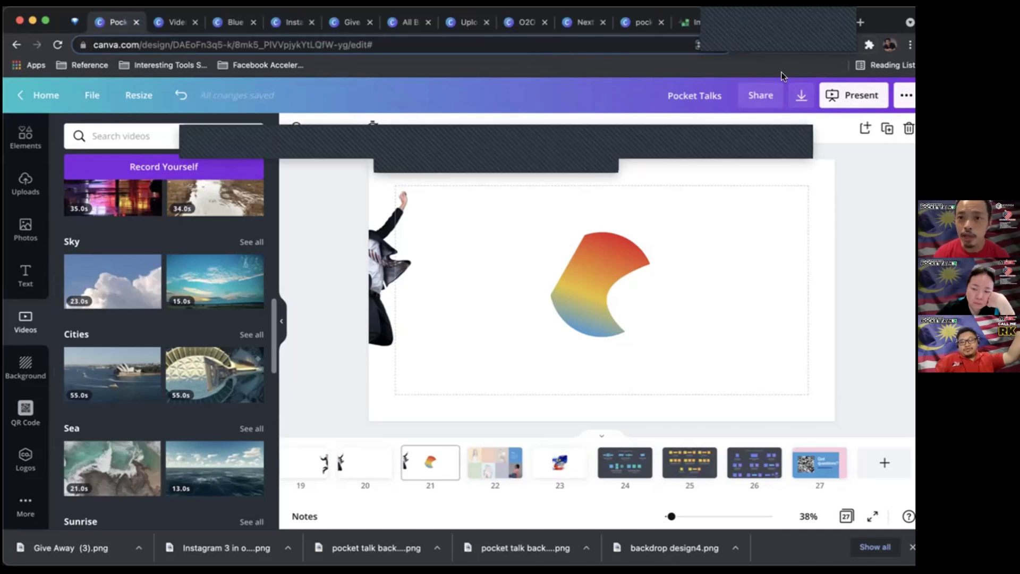
Step: Open the Canva for Education page at canva.com/education in place of the pocket talk background design
click(642, 21)
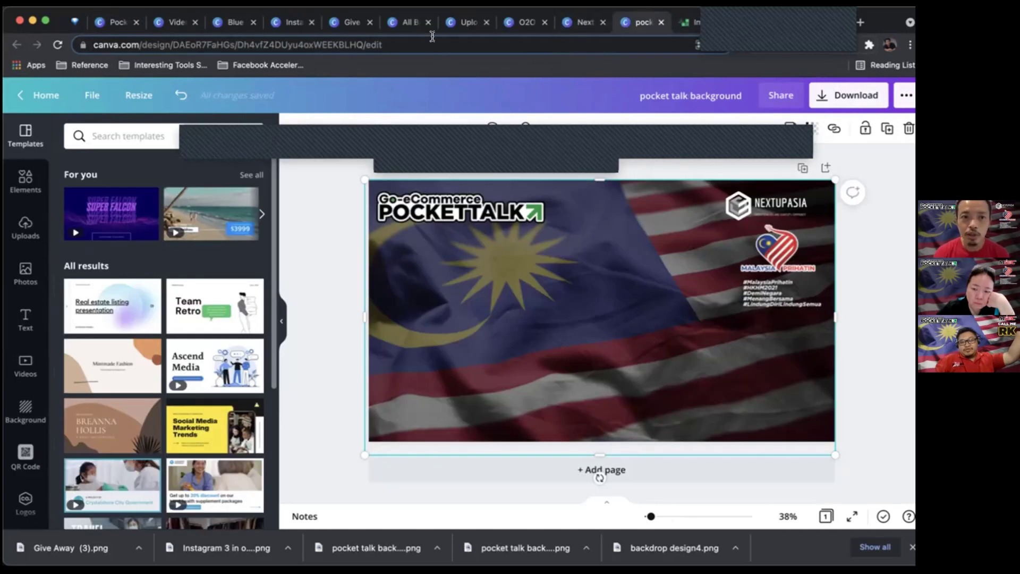
click(432, 36)
text(canva fo)
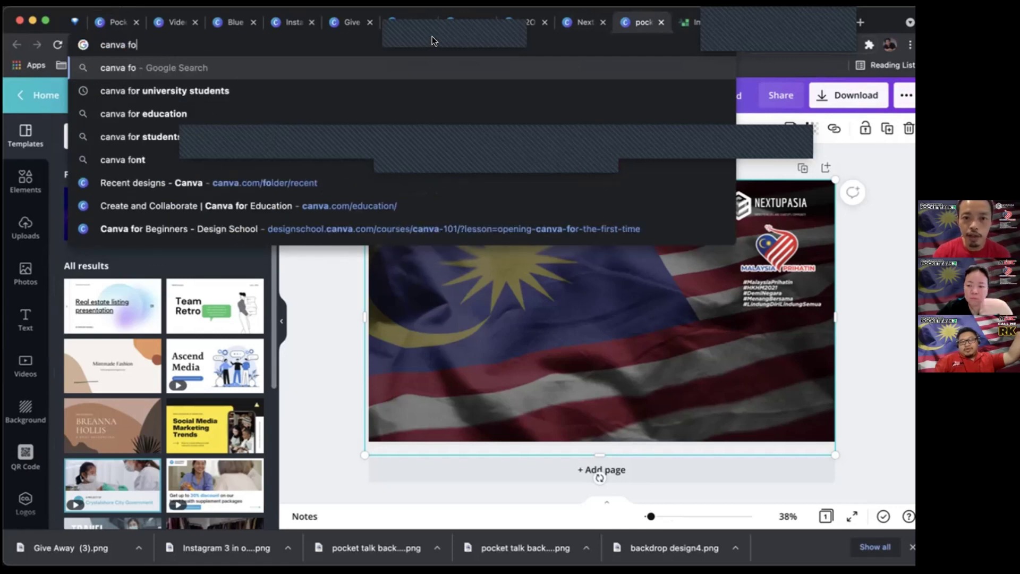
key(Down)
key(Down)
key(Down)
key(Down)
key(Down)
key(Down)
key(Return)
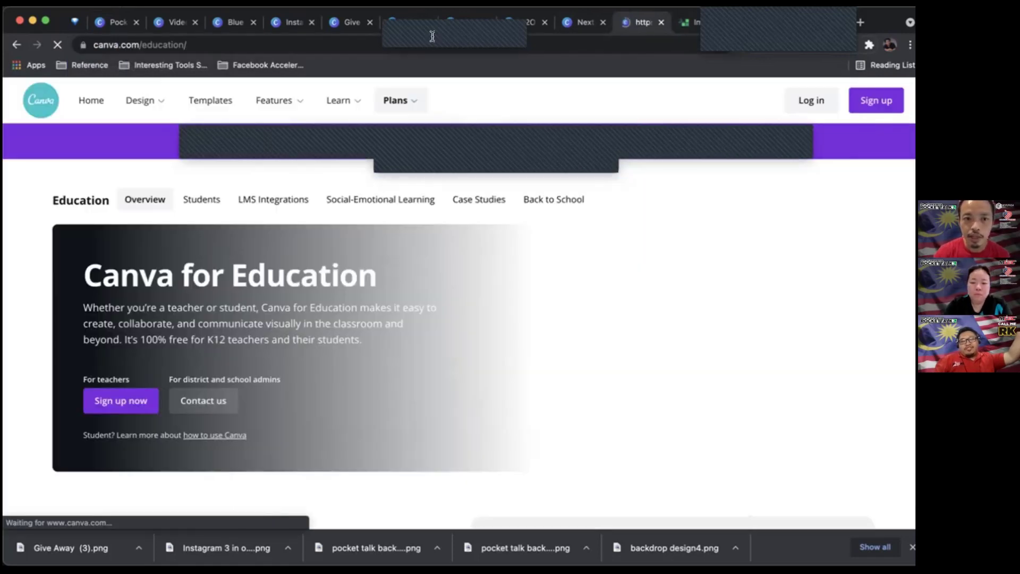
Step: Review the Canva for Education overview, including its classroom, template and assignment sections, and select the page address
scroll(406, 330, down, 10)
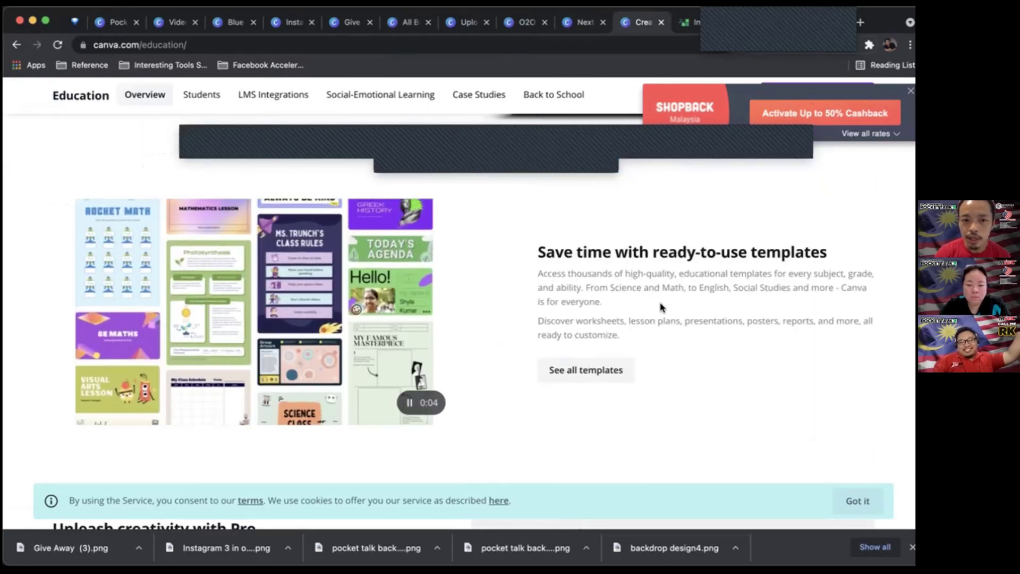
scroll(660, 307, down, 8)
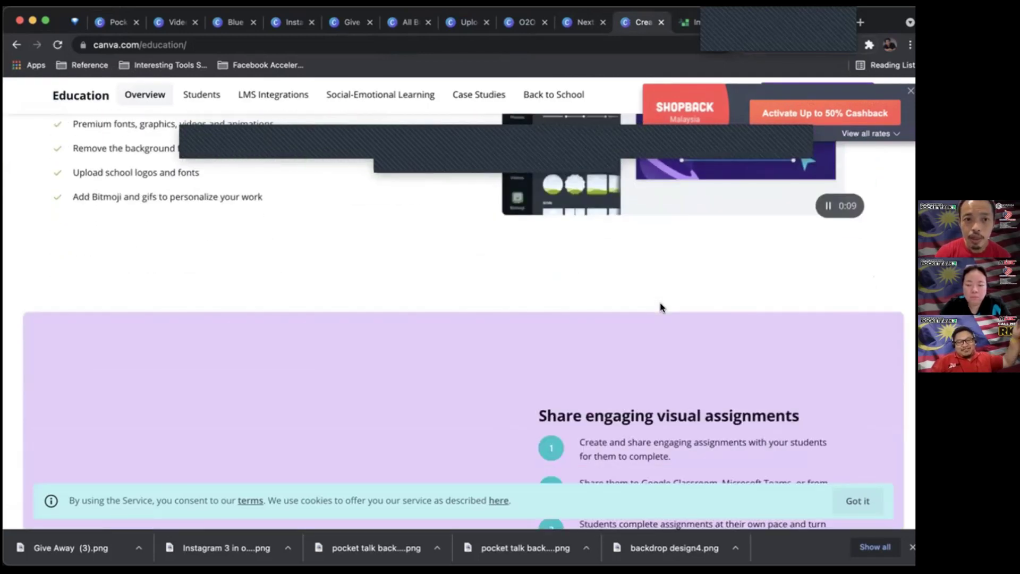
scroll(660, 307, up, 18)
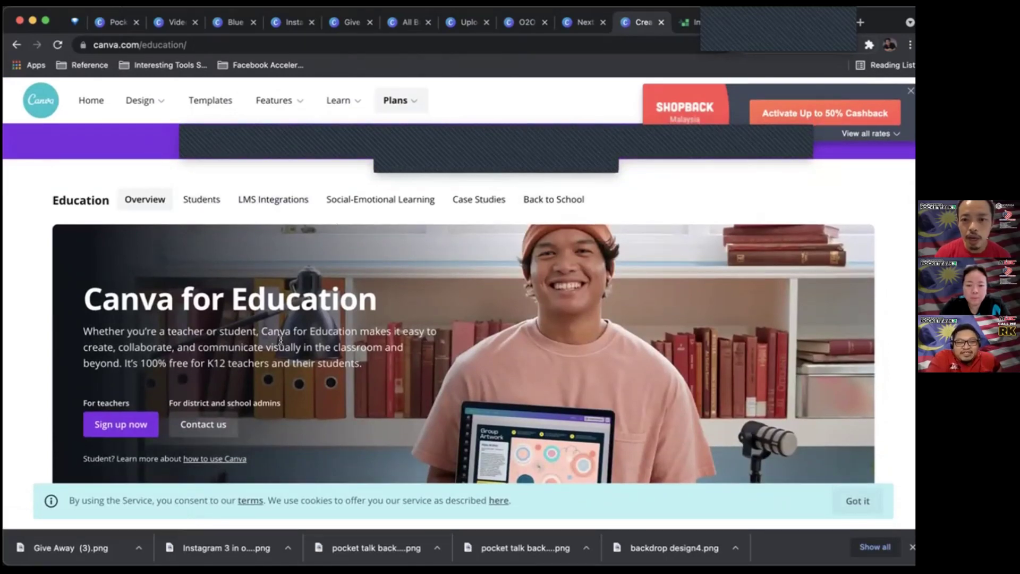
scroll(328, 367, down, 8)
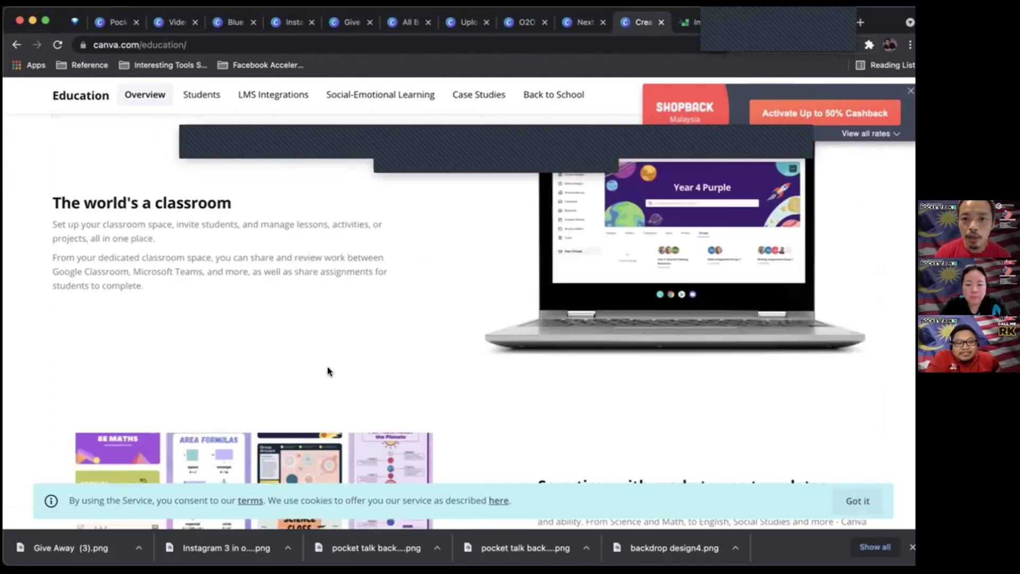
scroll(337, 334, up, 10)
scroll(337, 334, down, 1)
click(168, 45)
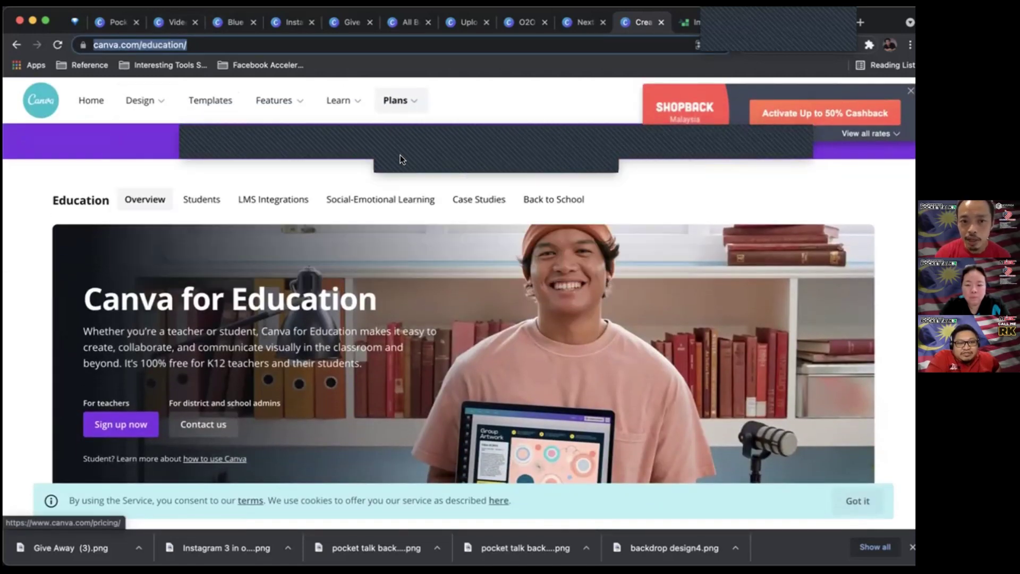
Step: Open the Canva pricing page and examine the prices and features of the Free, Pro and Enterprise plans
mouse_move(403, 98)
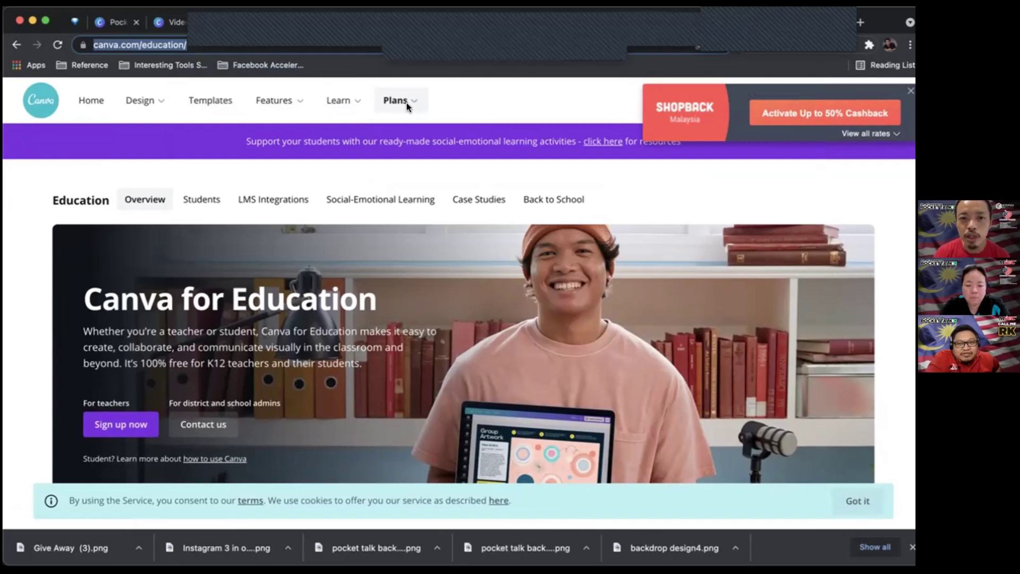
click(293, 243)
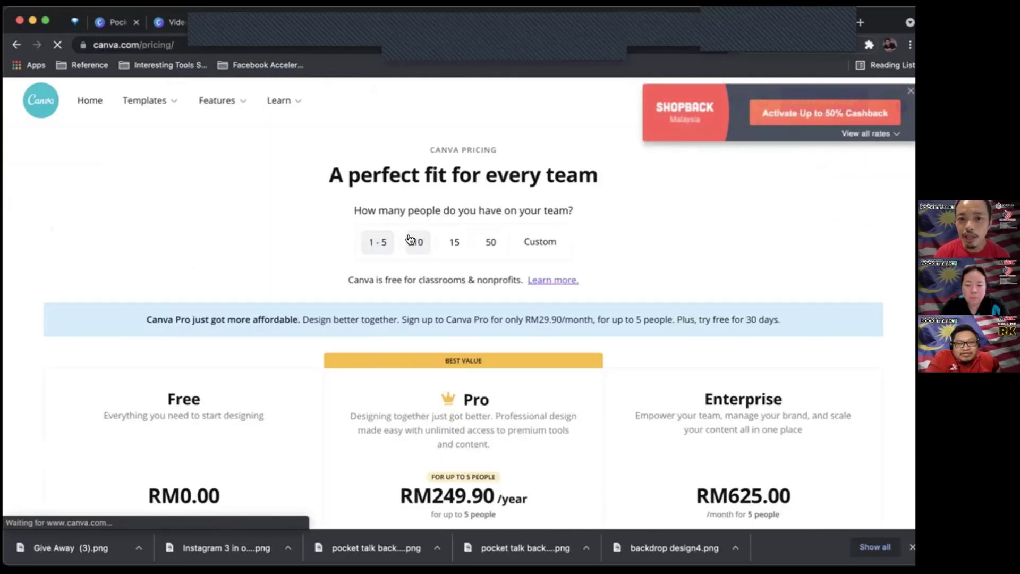
scroll(316, 333, down, 5)
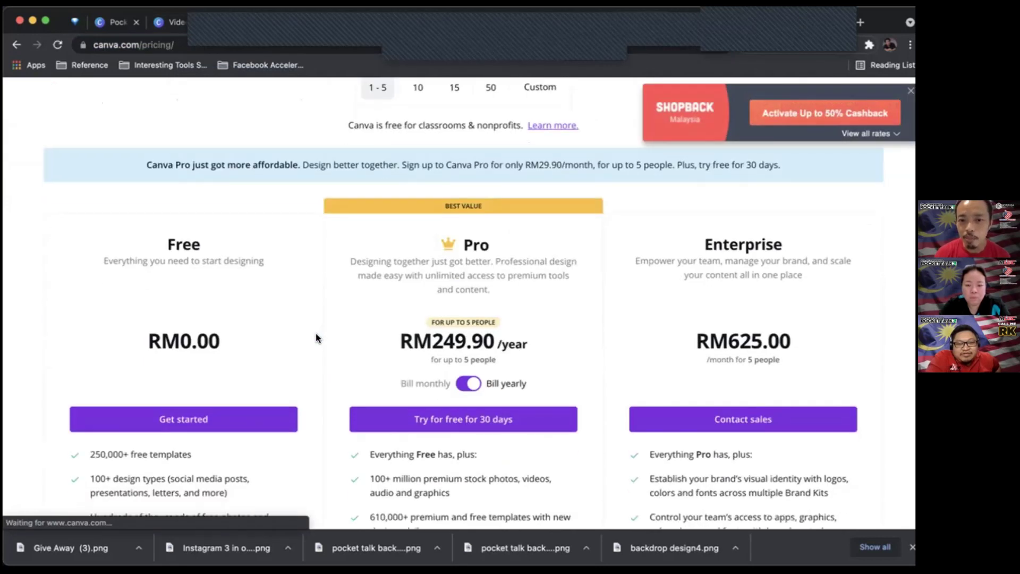
scroll(422, 326, up, 2)
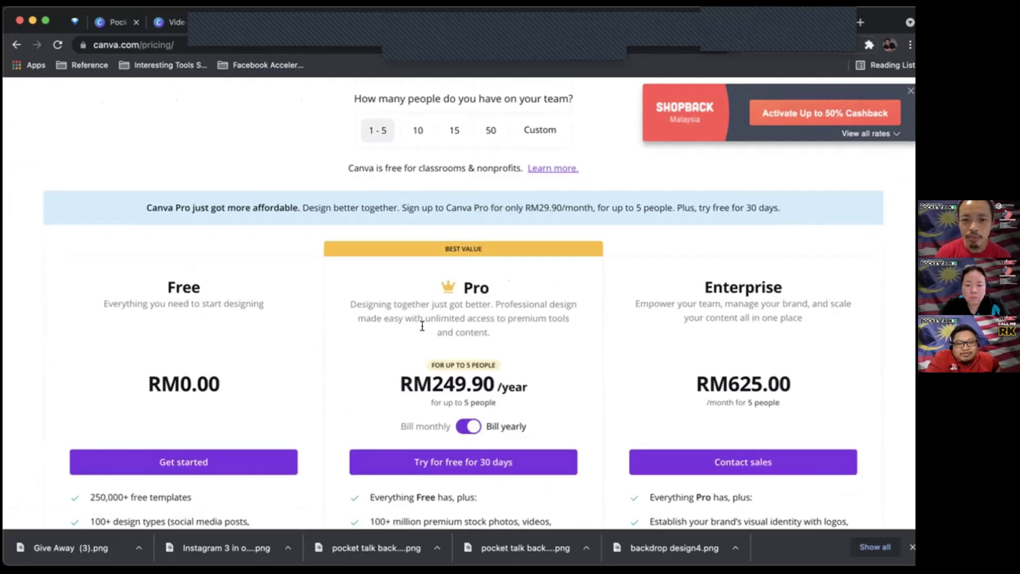
double_click(476, 378)
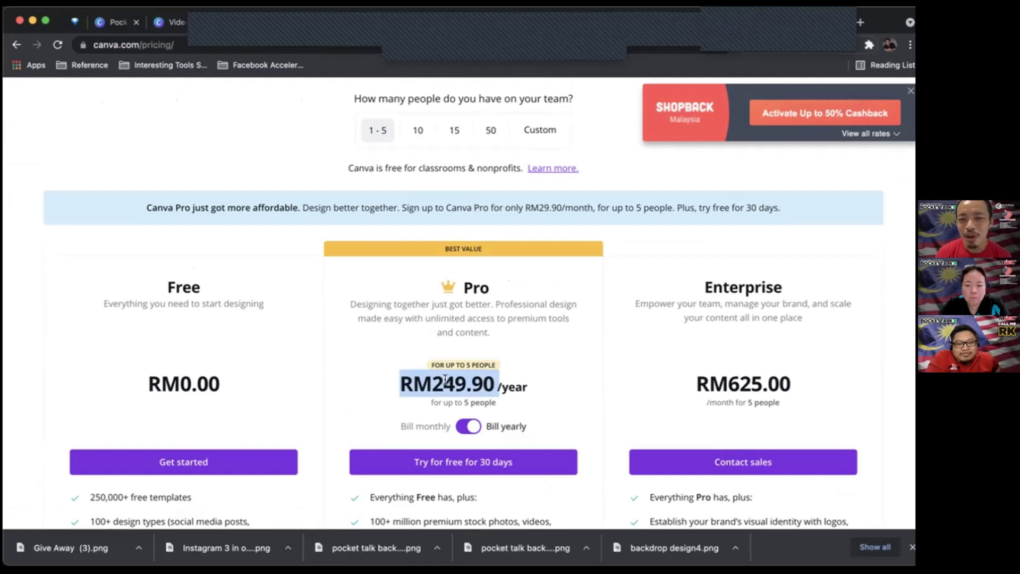
scroll(544, 410, down, 3)
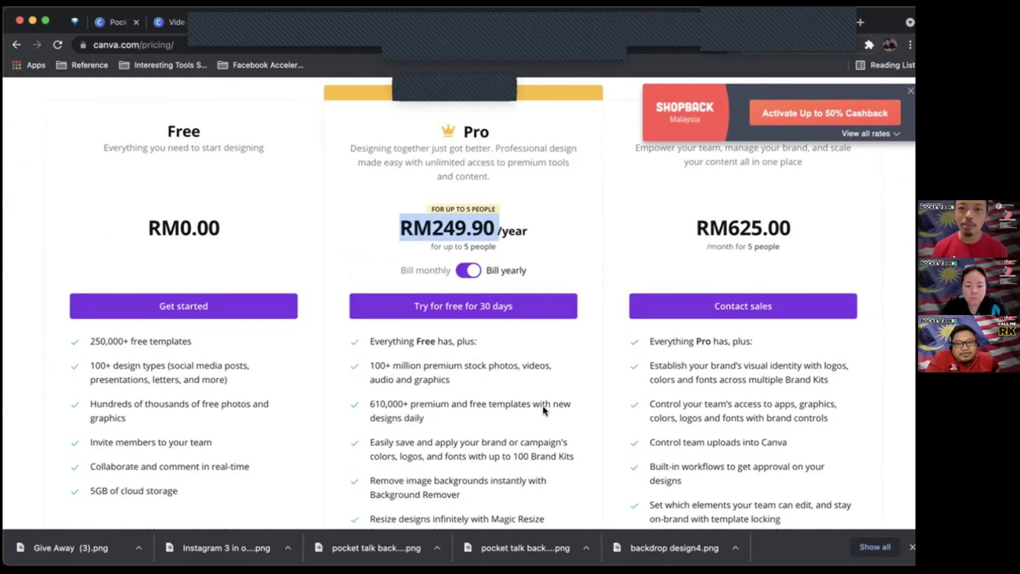
scroll(543, 409, up, 1)
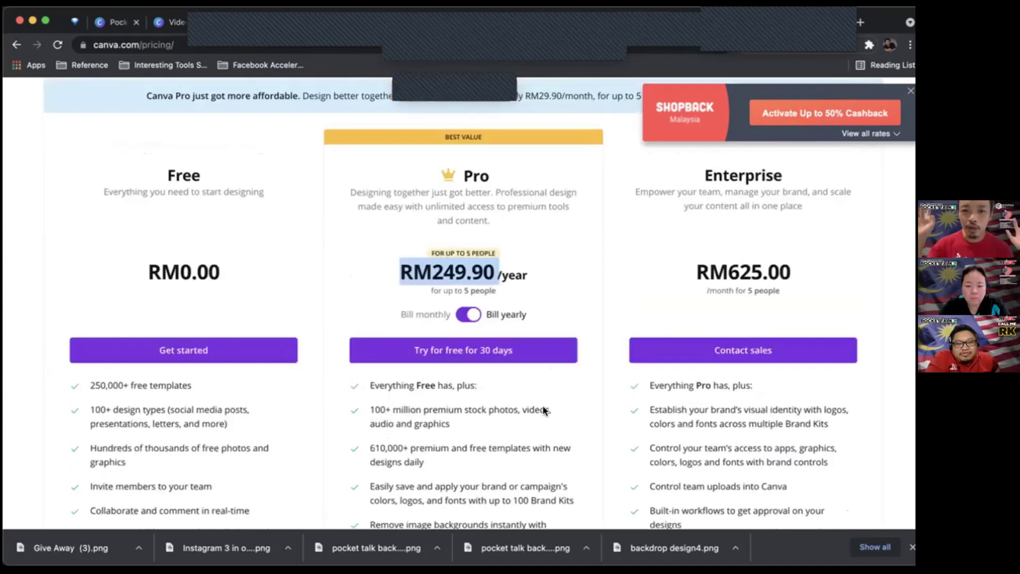
scroll(544, 409, up, 5)
Step: Go back to the education page to view the overview of plan types and return to the pricing comparison
mouse_move(282, 104)
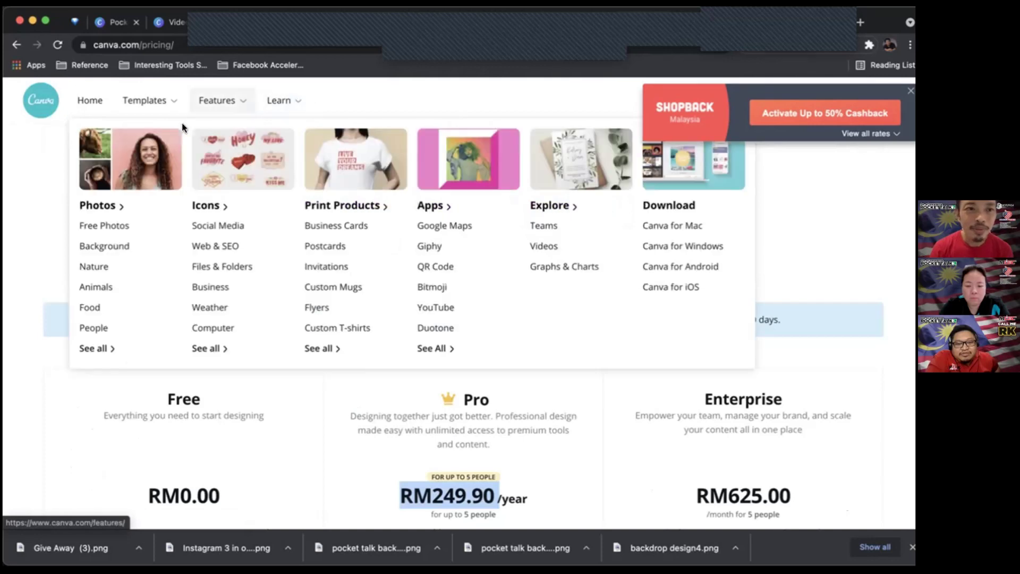
click(12, 45)
mouse_move(338, 100)
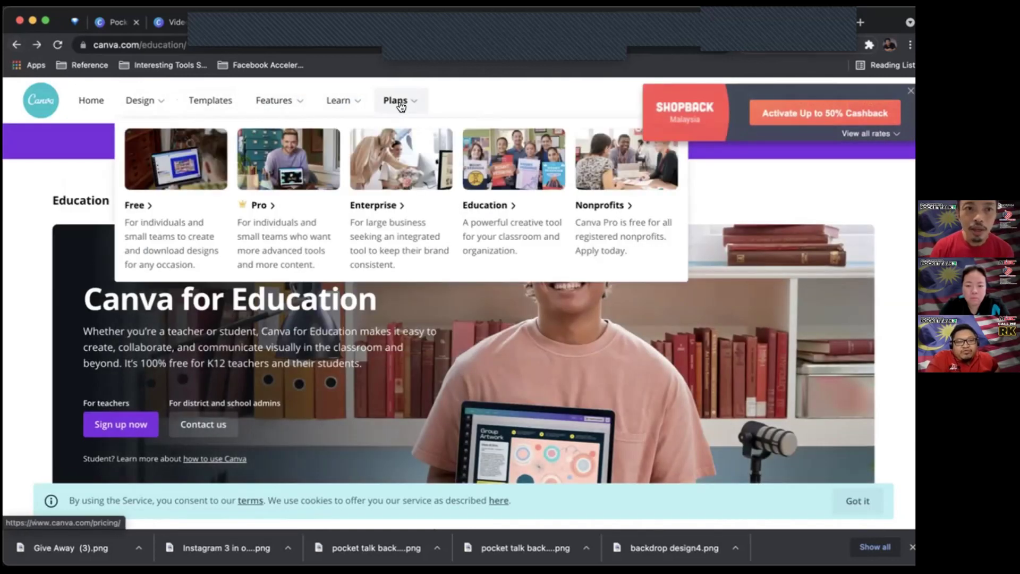
click(35, 45)
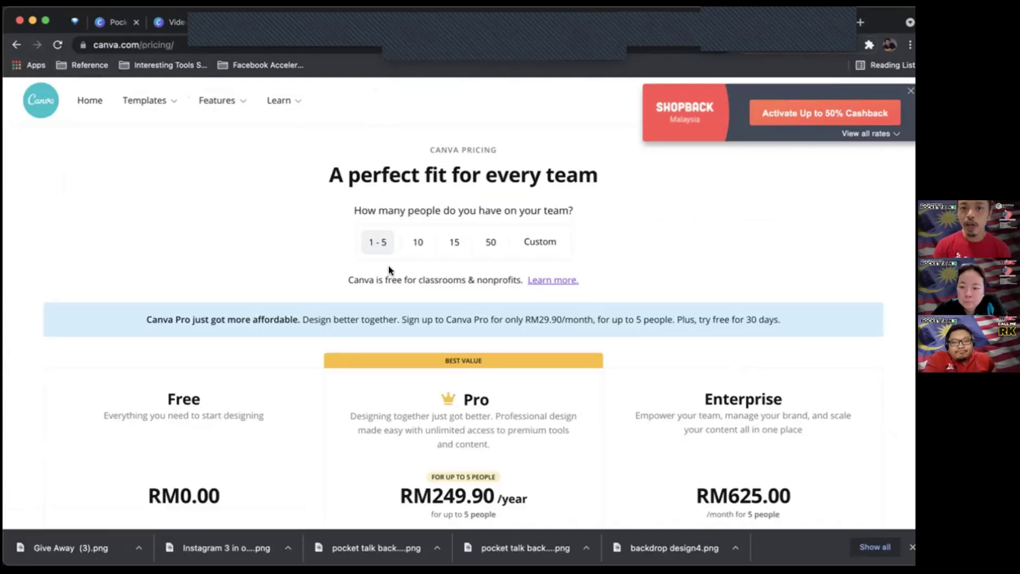
scroll(388, 269, down, 2)
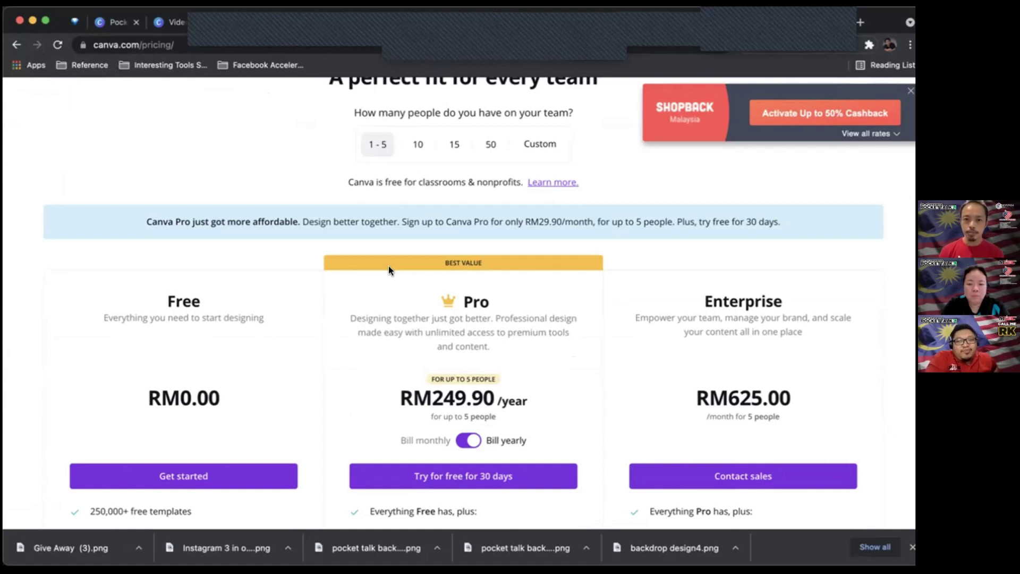
Step: Jump to the education and nonprofit offers on the pricing page and look over the frequently asked questions
scroll(388, 270, up, 3)
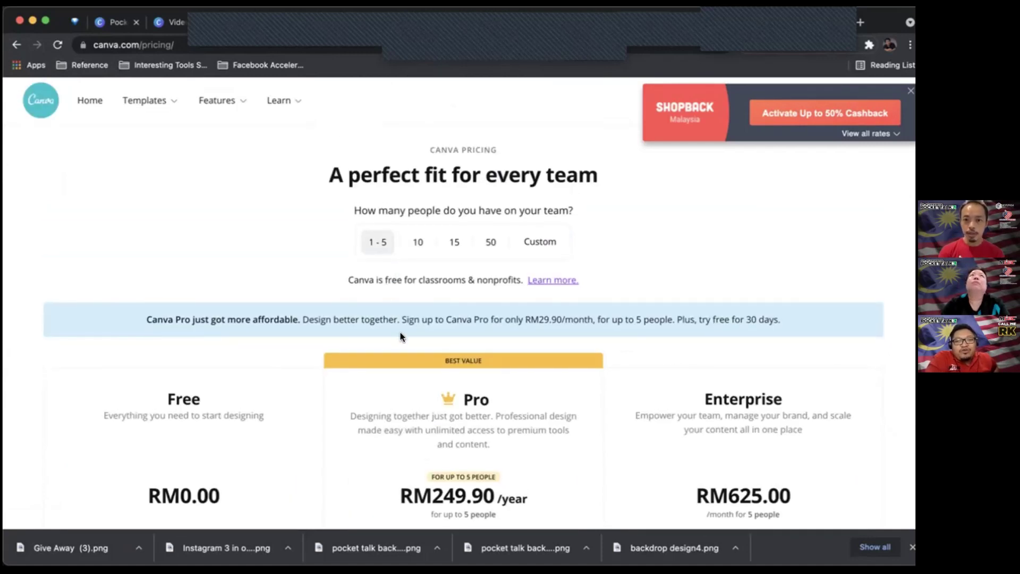
click(535, 281)
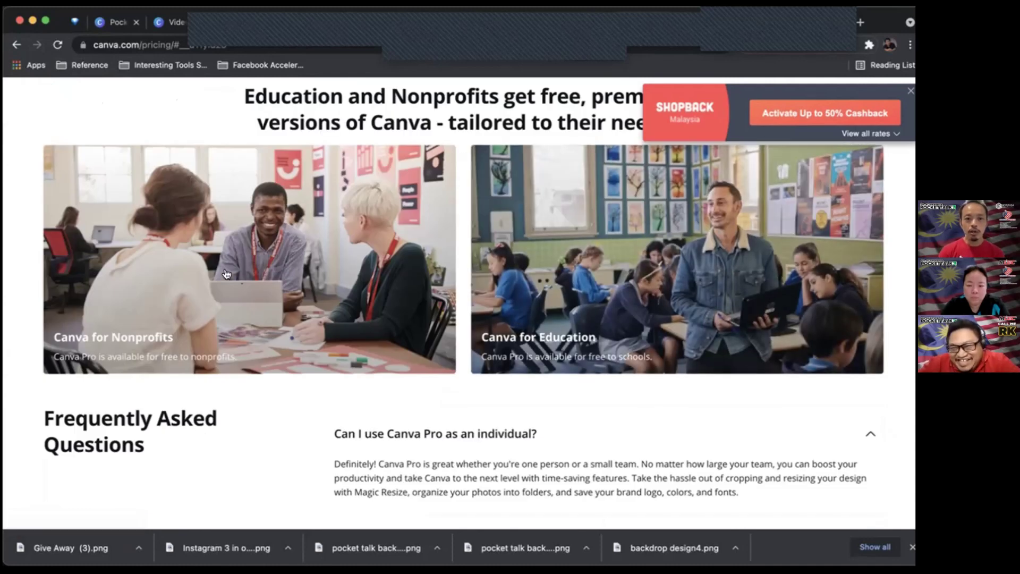
scroll(346, 366, down, 6)
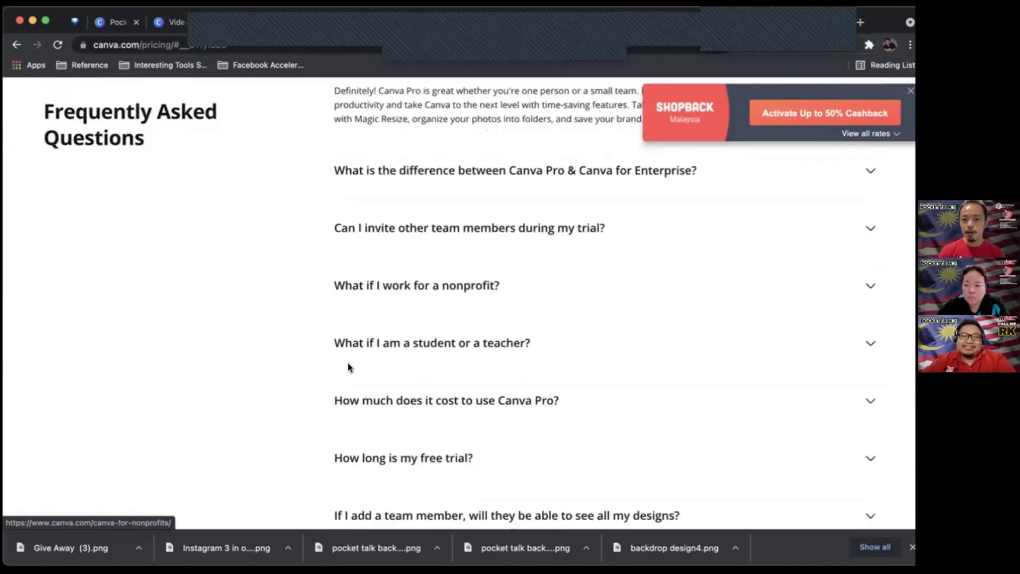
scroll(347, 367, up, 9)
scroll(296, 437, up, 8)
scroll(296, 436, down, 9)
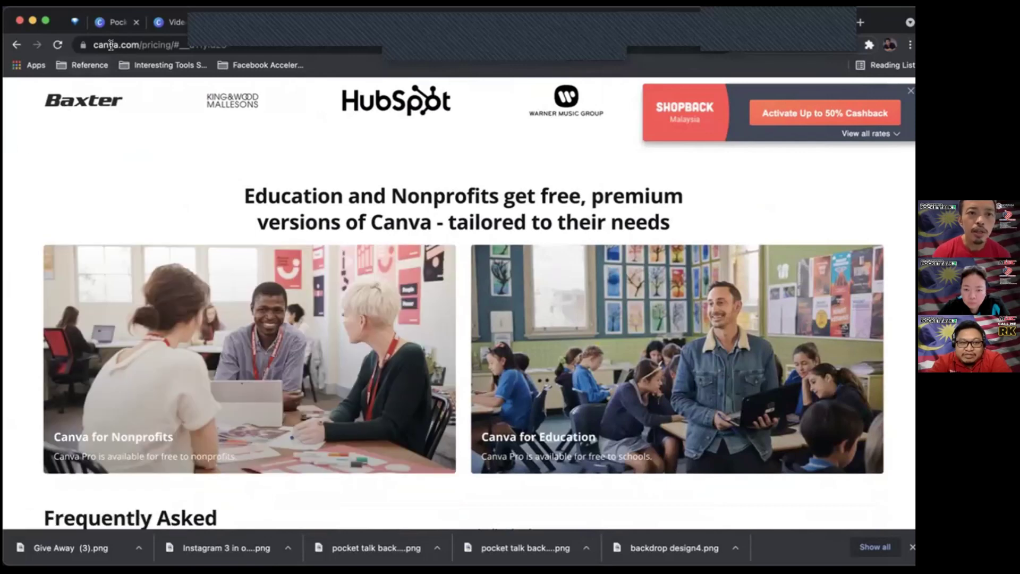
Step: Search Google for "student free canva github"
click(111, 45)
text(student)
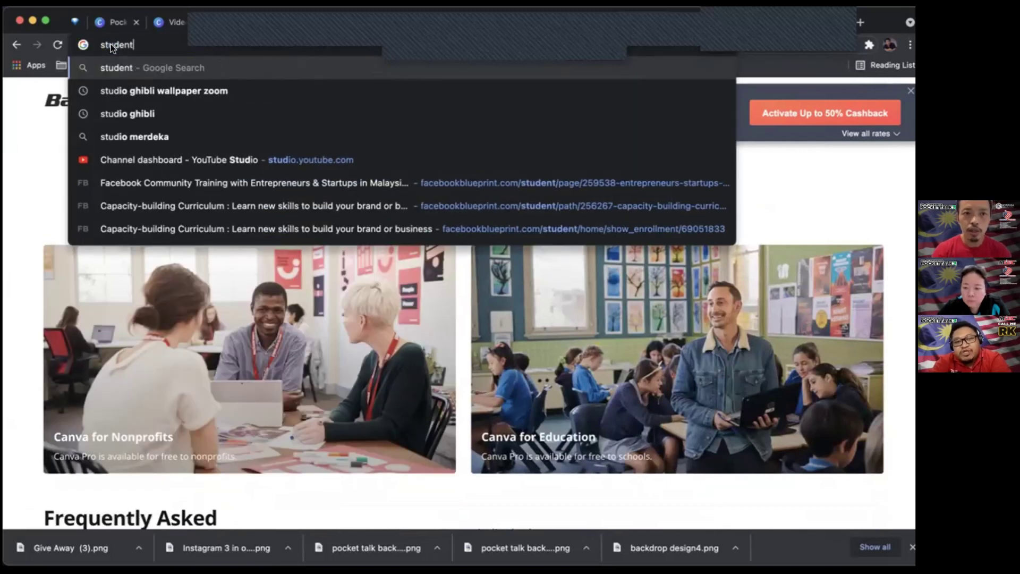
text( free canva )
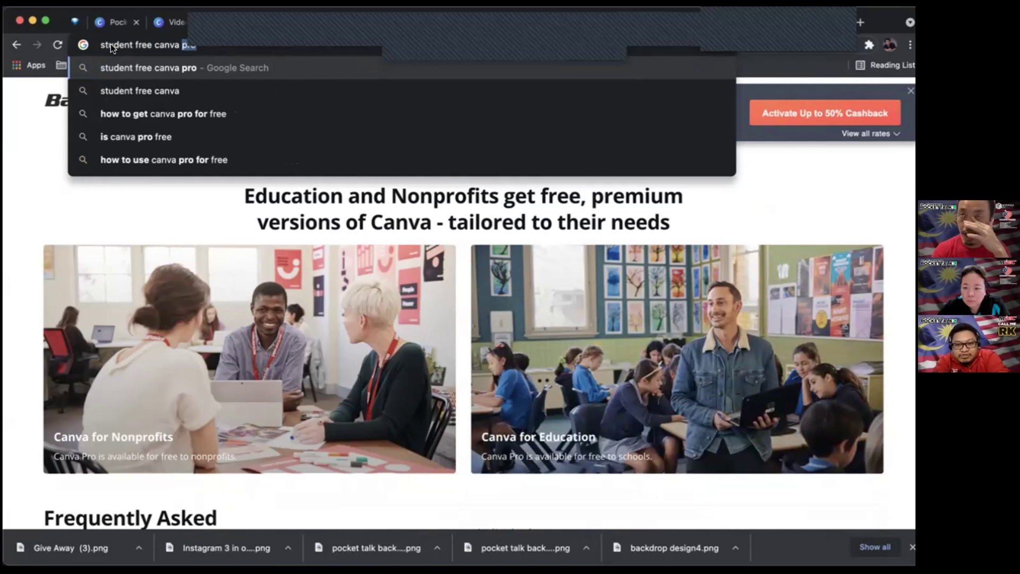
text(github)
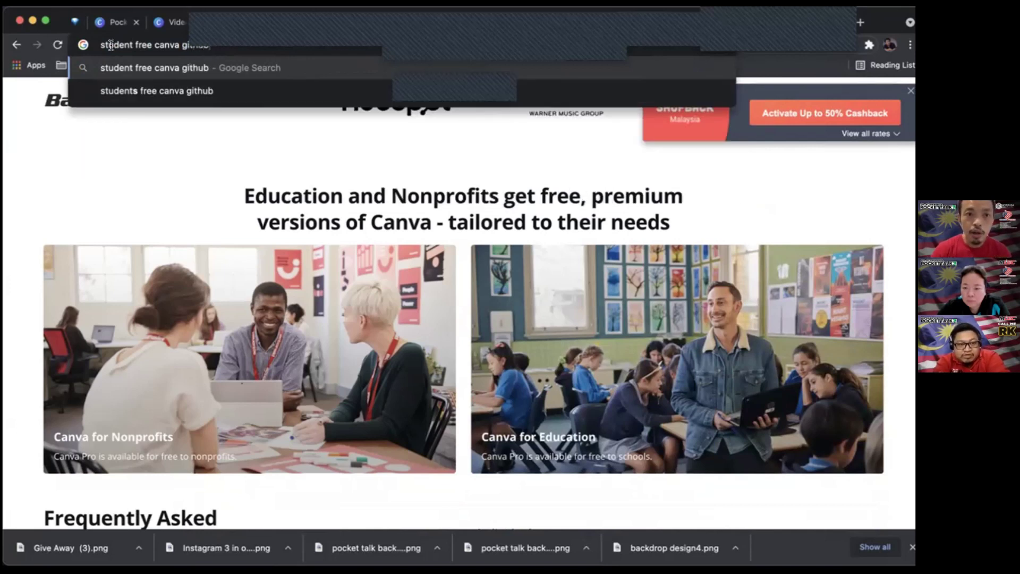
key(Return)
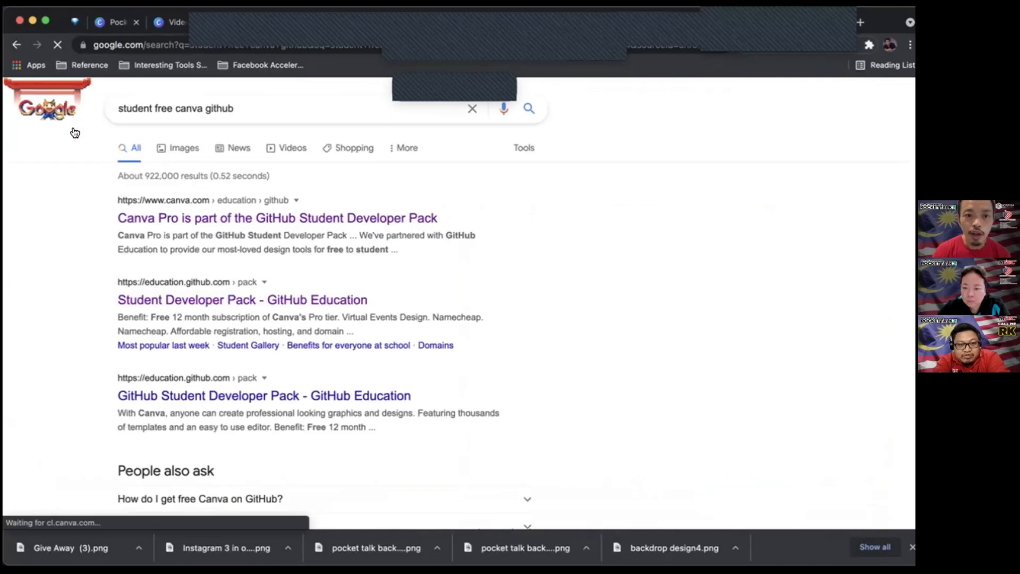
Step: Open the Canva page about the GitHub Student Developer Pack, review its free year of Canva Pro offer, and select the page address
click(169, 234)
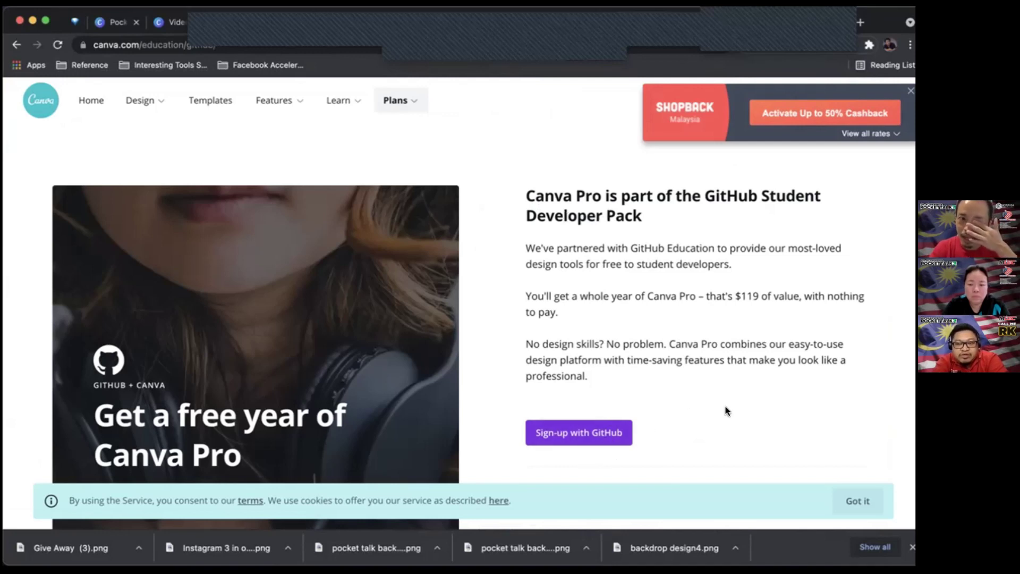
scroll(726, 410, down, 3)
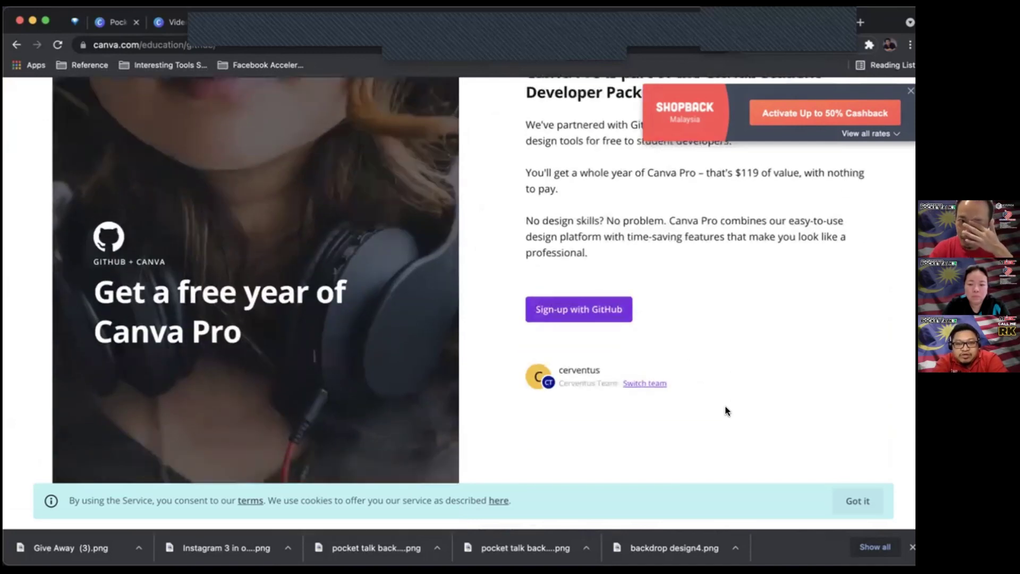
click(115, 47)
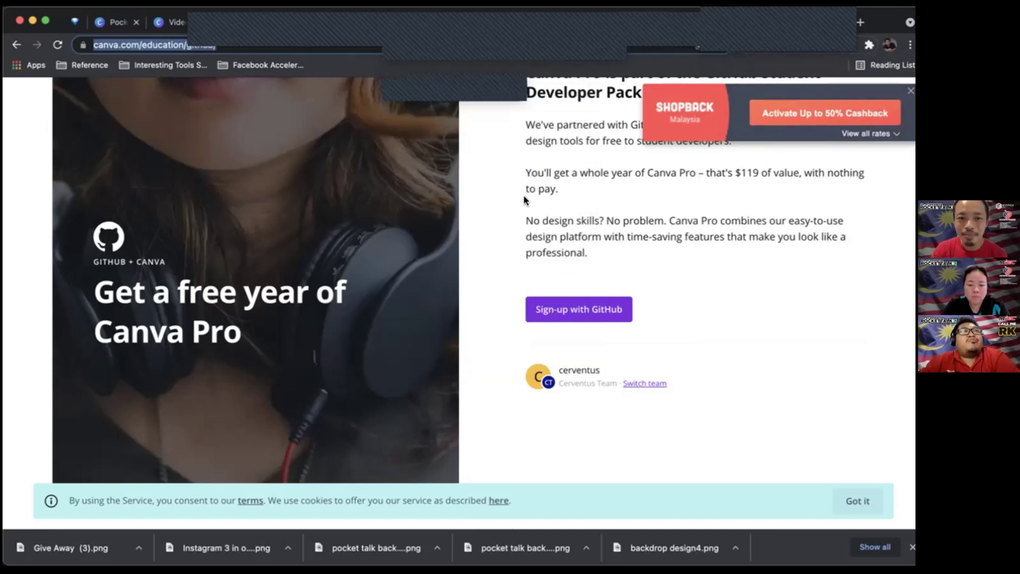
scroll(524, 200, up, 3)
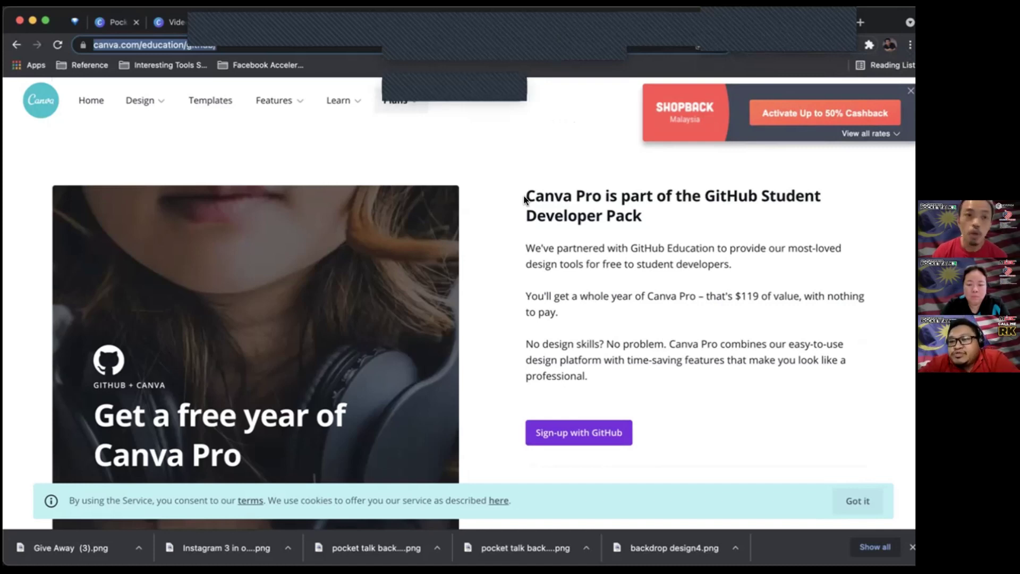
Step: Return to the Pocket Talks design and add a heading text box to page 21
click(107, 23)
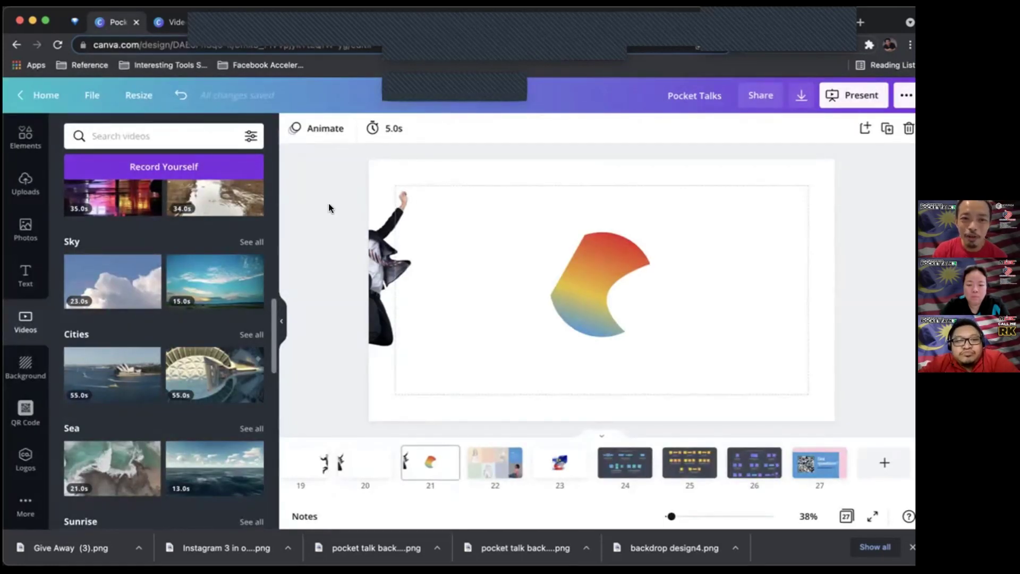
click(22, 283)
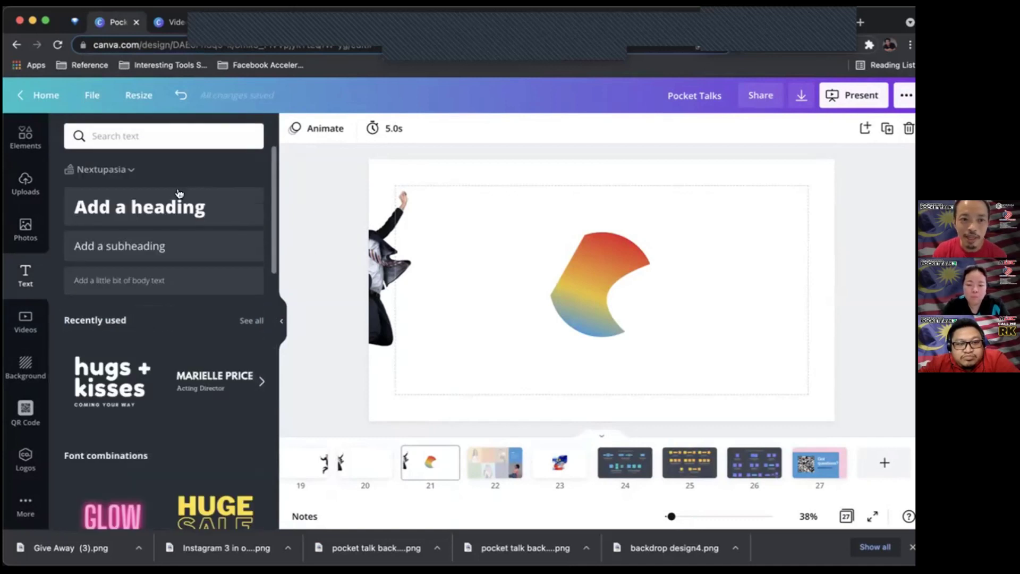
click(175, 206)
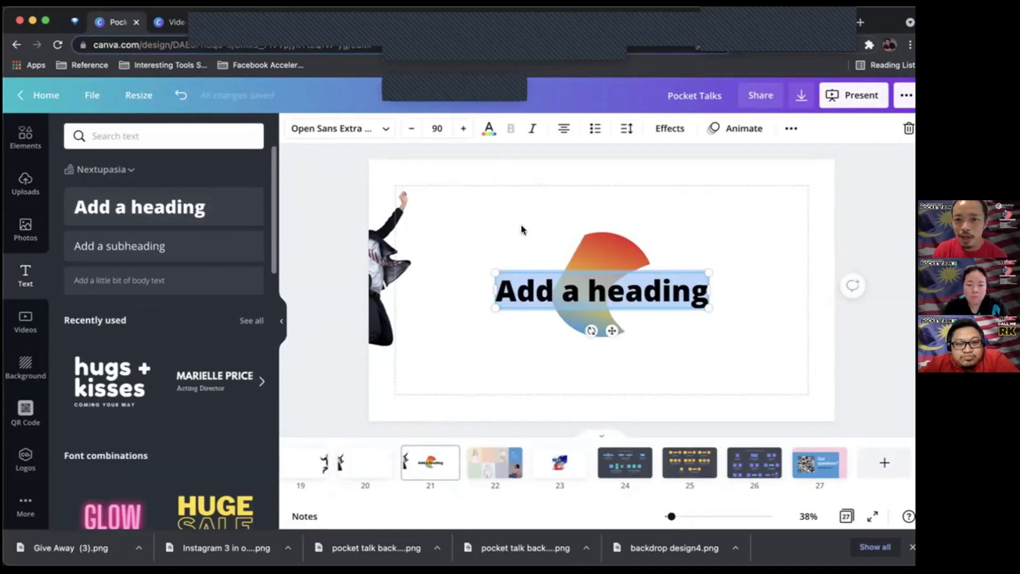
Step: Browse the fonts available for the heading and view the Nextupasia brand kit through the font upload option, closing it again
click(343, 128)
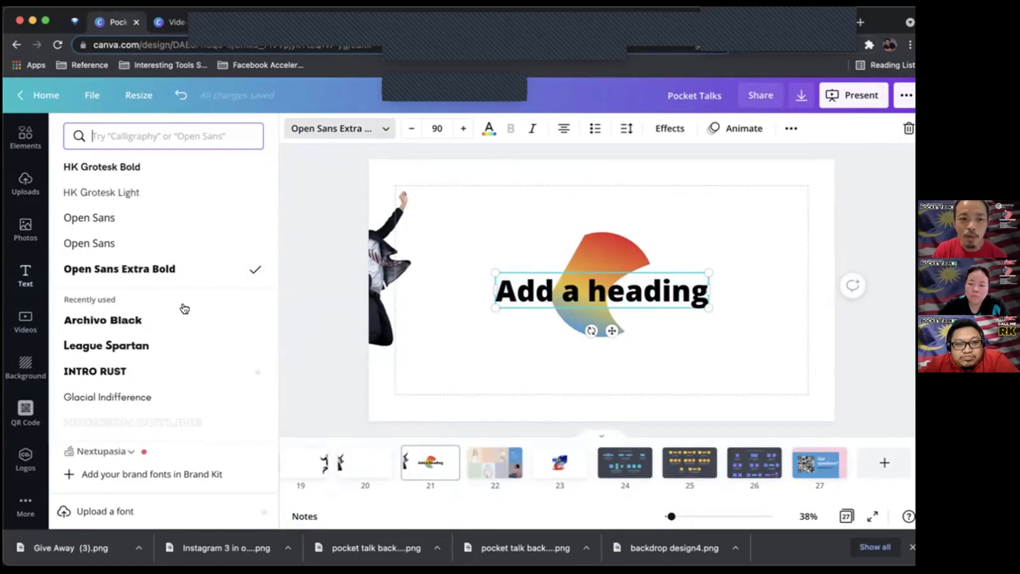
scroll(185, 306, down, 5)
scroll(185, 308, down, 15)
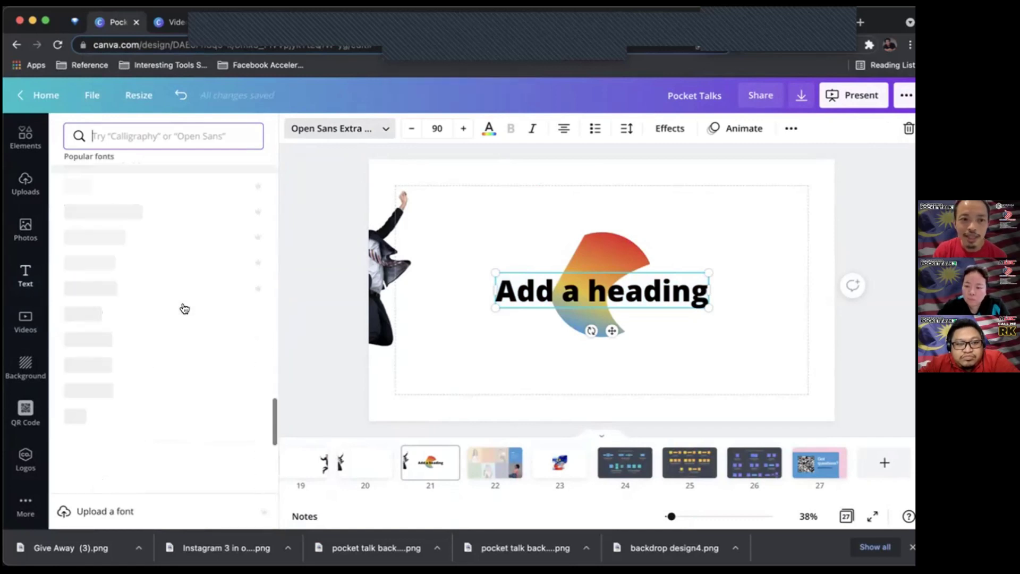
scroll(186, 310, down, 5)
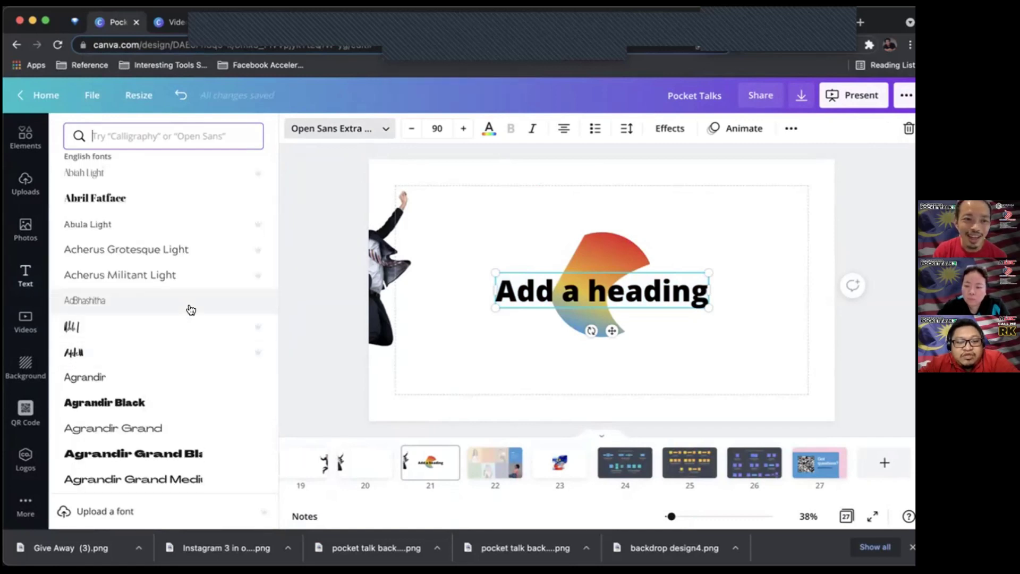
scroll(191, 305, down, 5)
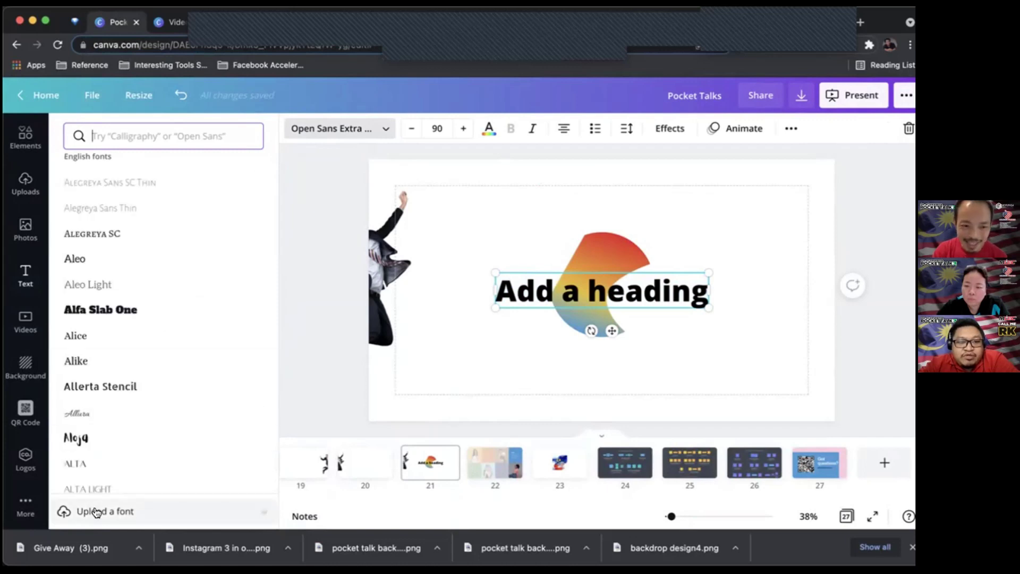
click(94, 510)
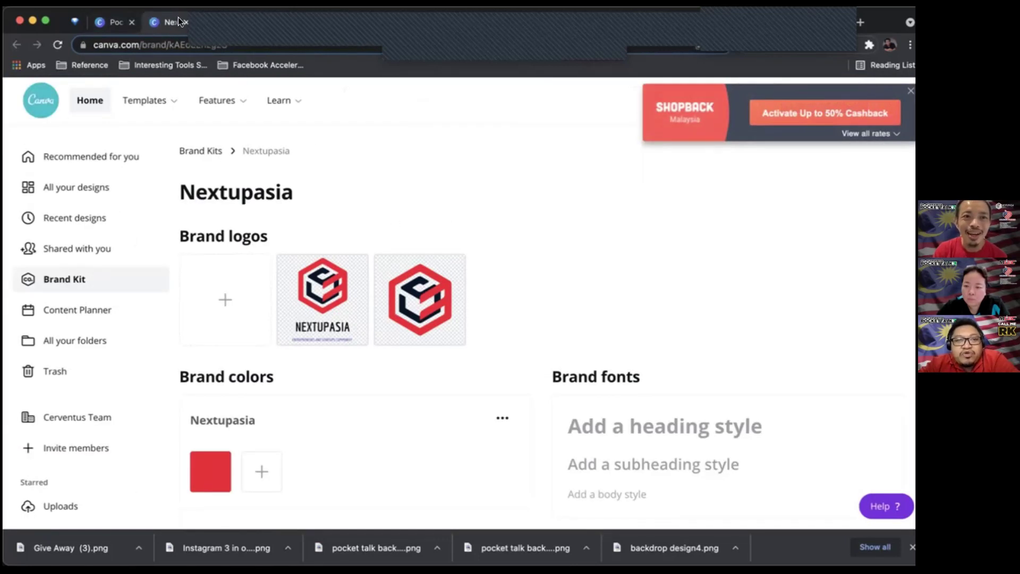
click(185, 22)
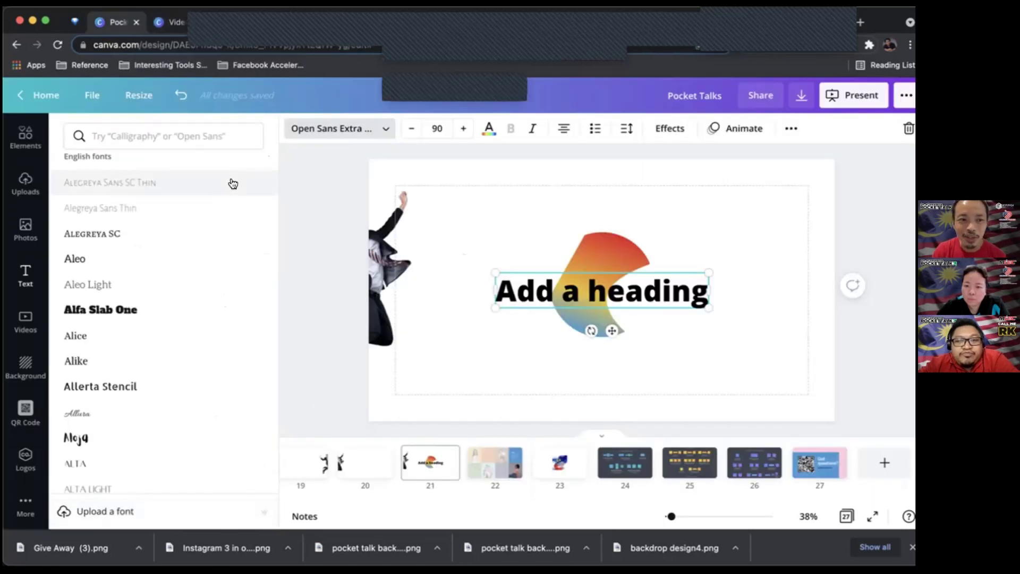
Step: Search the heading fonts for "apple" and "mdec", clearing the search at the end
click(197, 139)
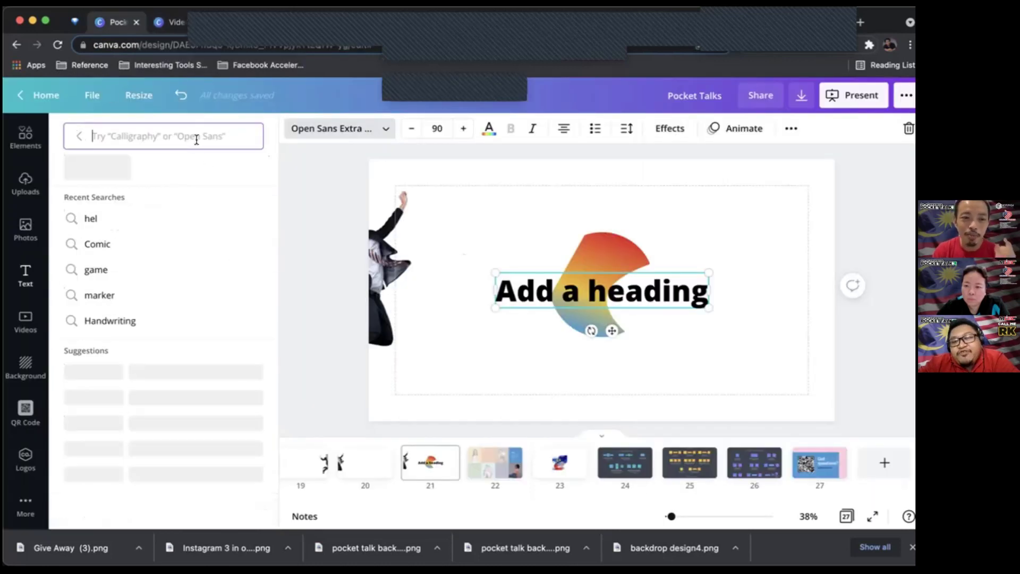
text(apple)
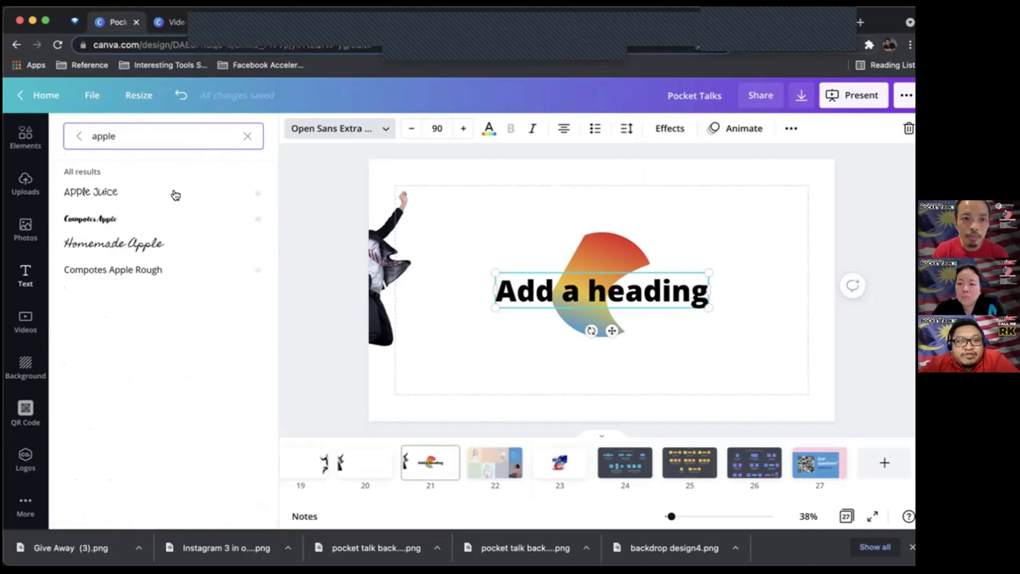
double_click(167, 136)
text(mdec)
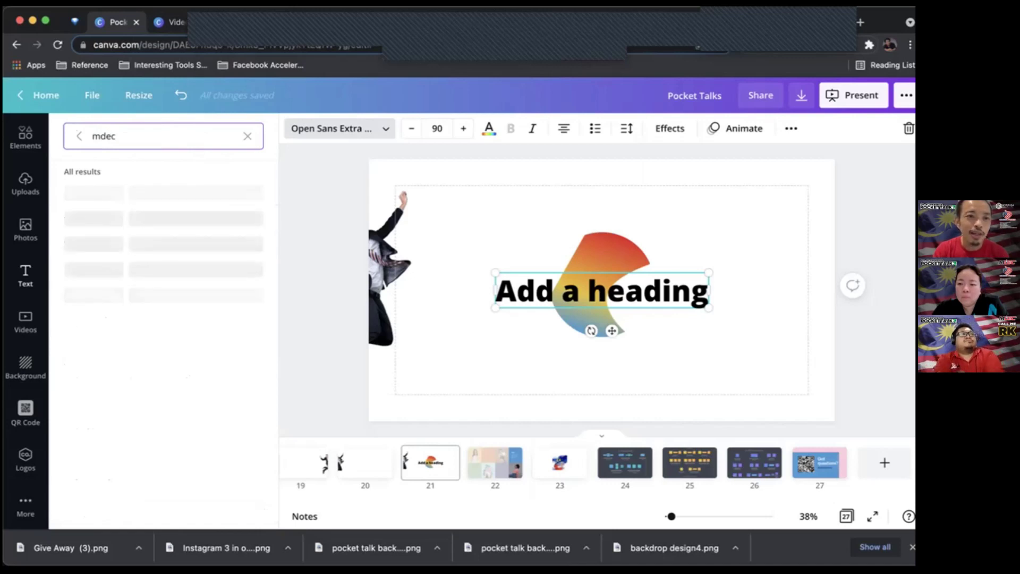
key(BackSpace)
key(BackSpace)
key(BackSpace)
key(BackSpace)
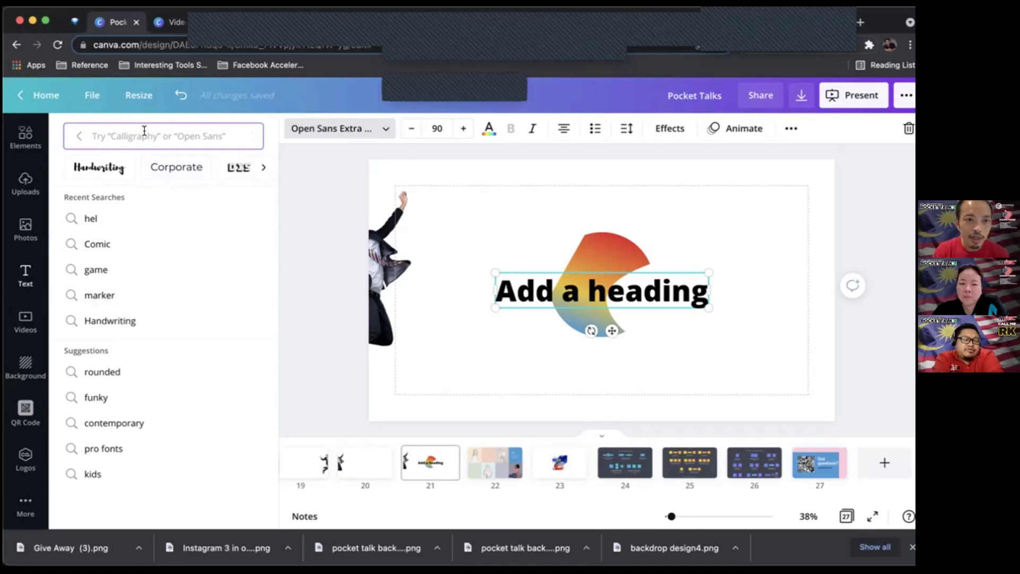
Step: Search the heading fonts for "century" and "gotham", and apply Montserrat Extra-Bold to the heading
text(century)
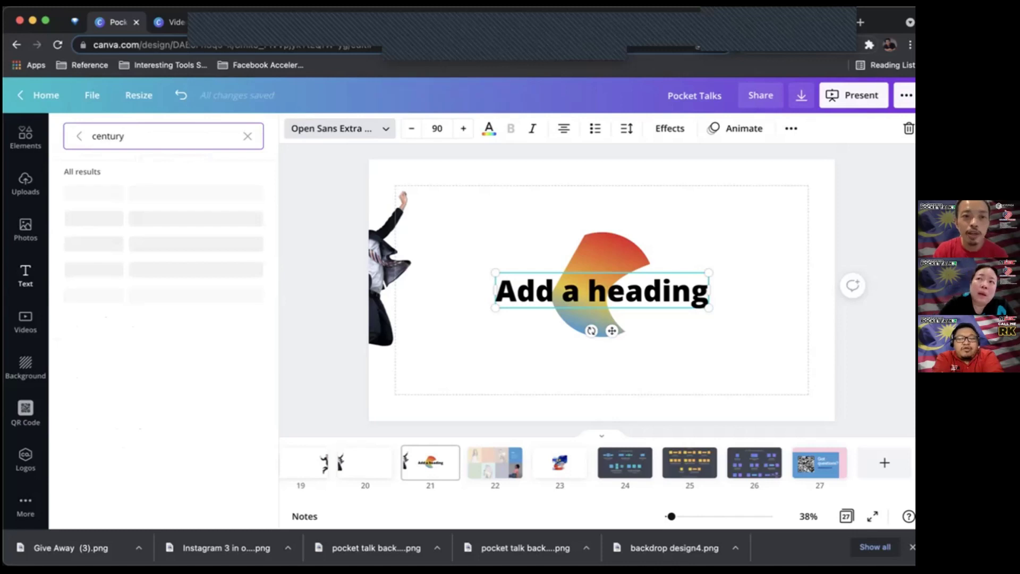
key(BackSpace)
key(BackSpace)
key(BackSpace)
key(BackSpace)
key(BackSpace)
key(BackSpace)
key(BackSpace)
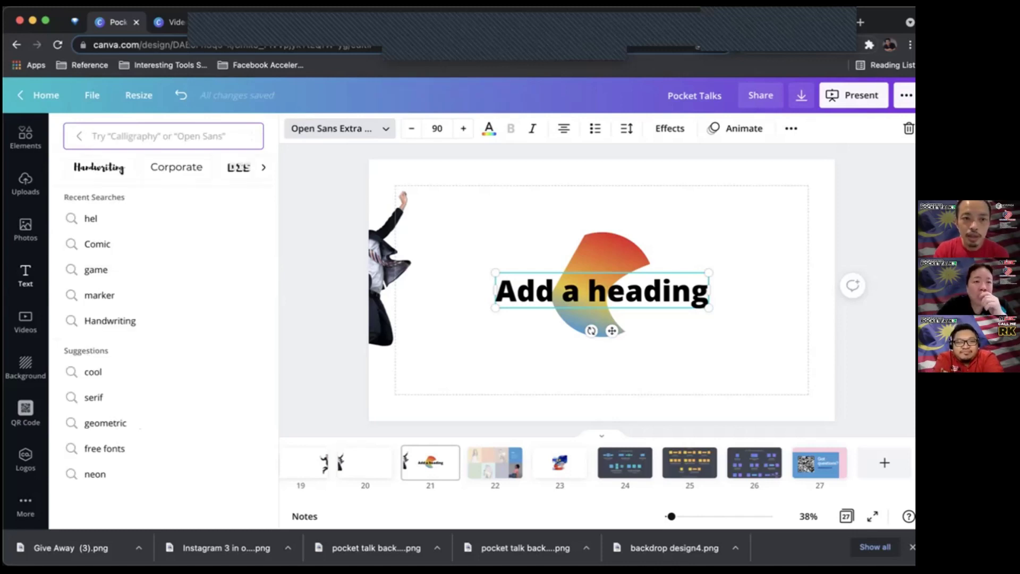
text(gotham)
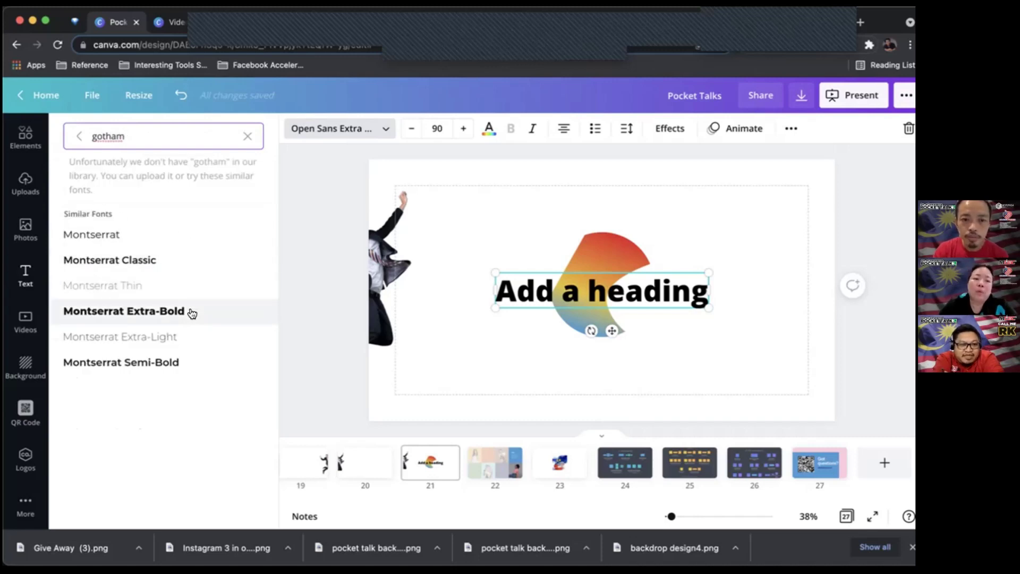
click(191, 313)
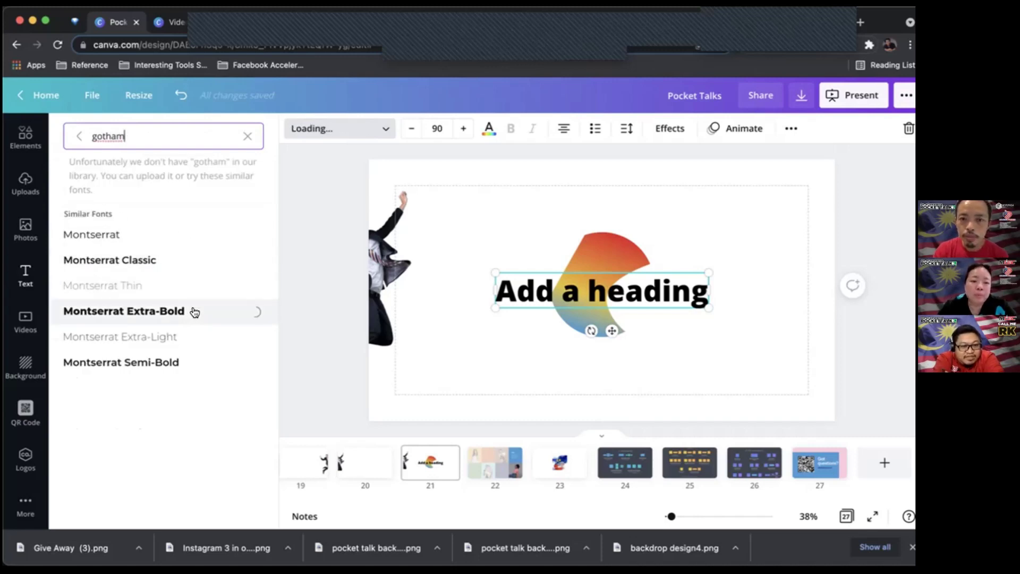
Step: Replace the heading's placeholder text with a person's first name and erase it all, leaving the text box empty
triple_click(553, 284)
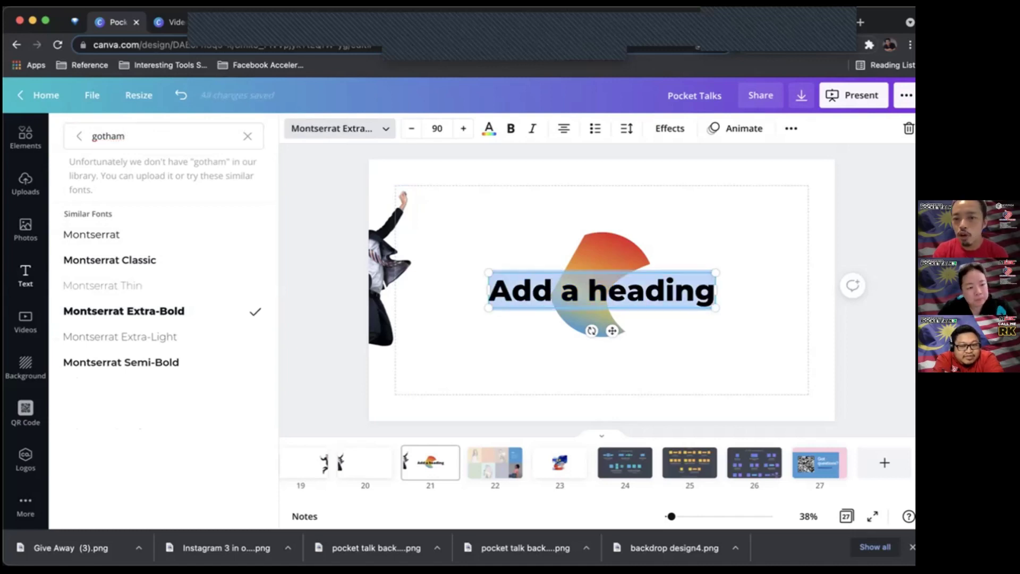
text(daniel)
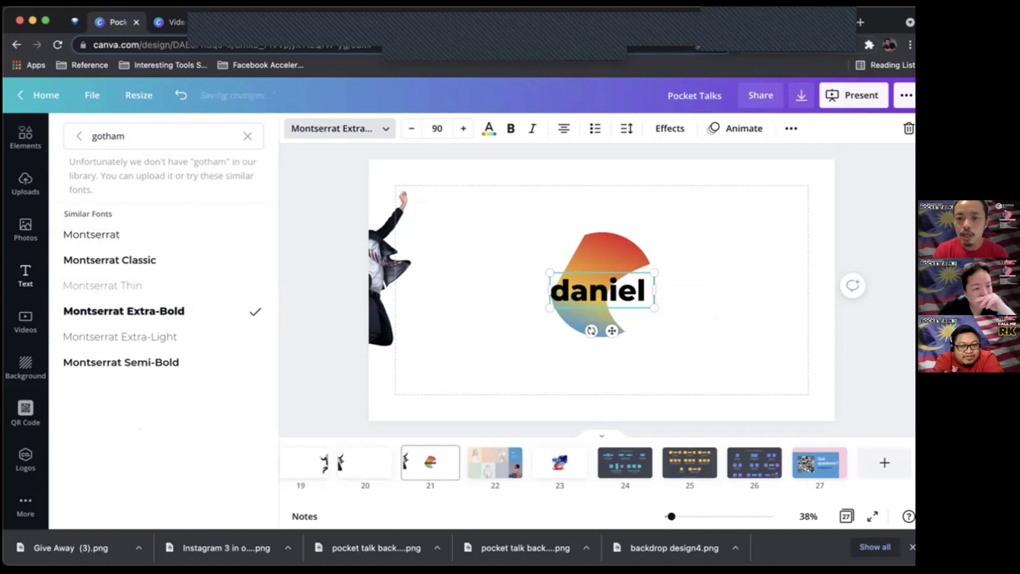
text( c)
key(BackSpace)
key(BackSpace)
key(BackSpace)
key(BackSpace)
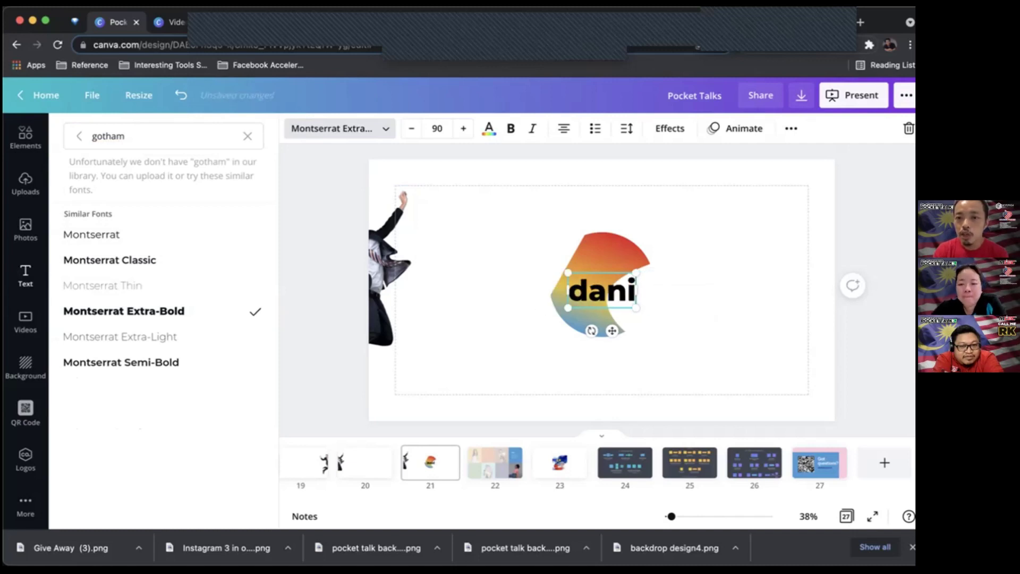
key(BackSpace)
key(BackSpace)
key(BackSpace)
key(BackSpace)
click(372, 128)
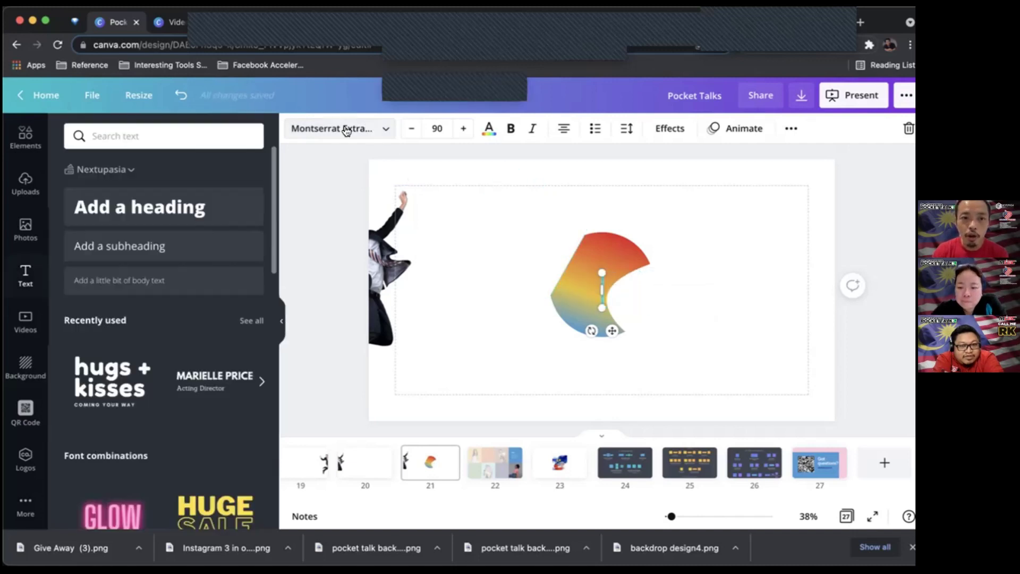
click(250, 135)
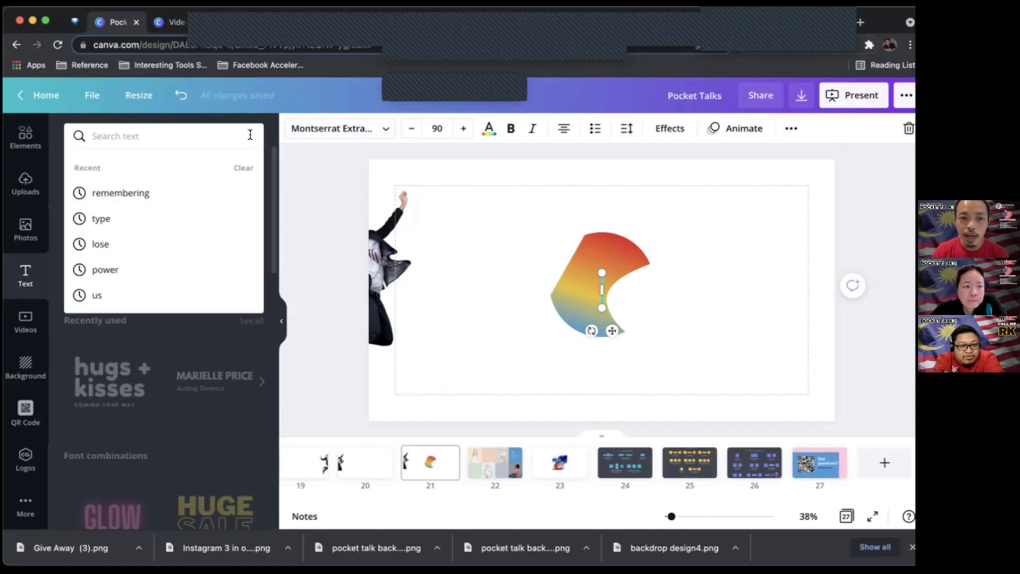
text(tedx)
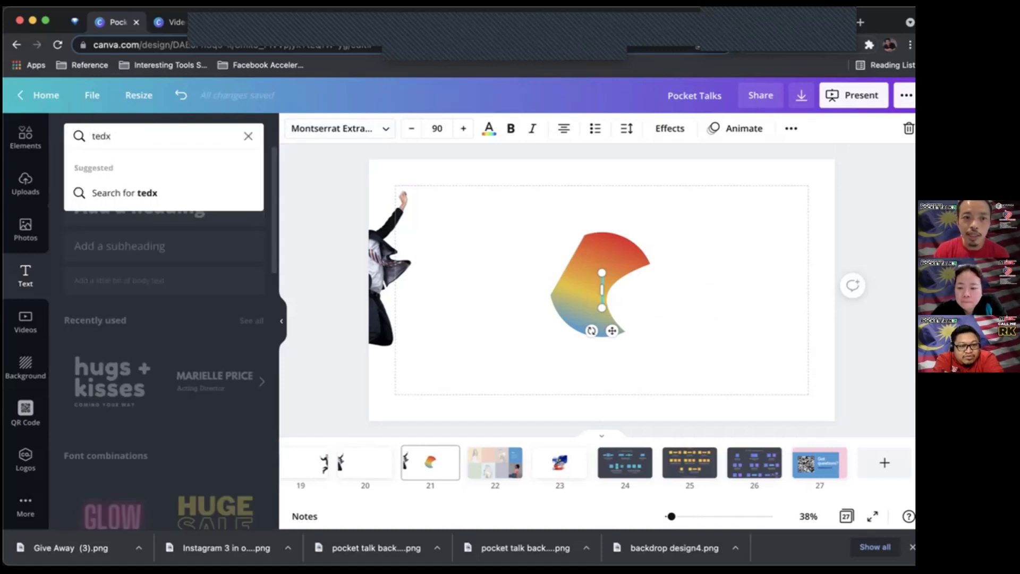
key(BackSpace)
key(BackSpace)
key(BackSpace)
key(BackSpace)
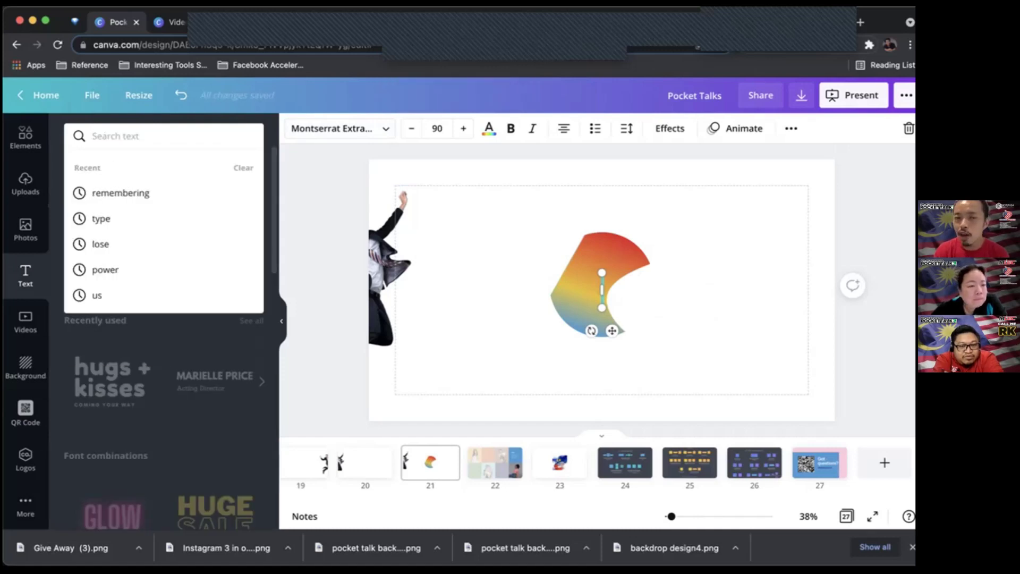
text(ar)
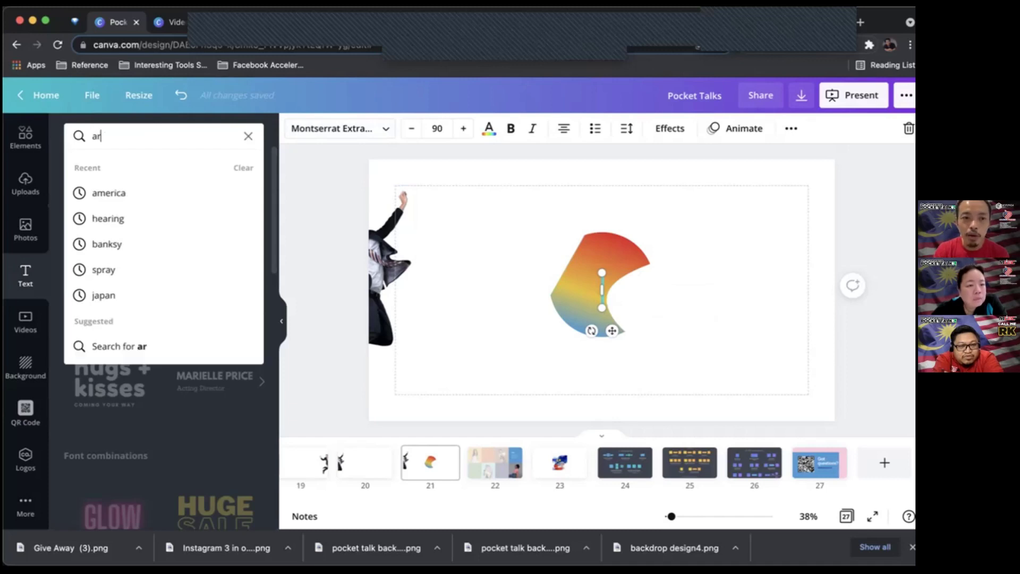
key(BackSpace)
key(BackSpace)
Step: Search the text templates for "helvitica"
text(hel)
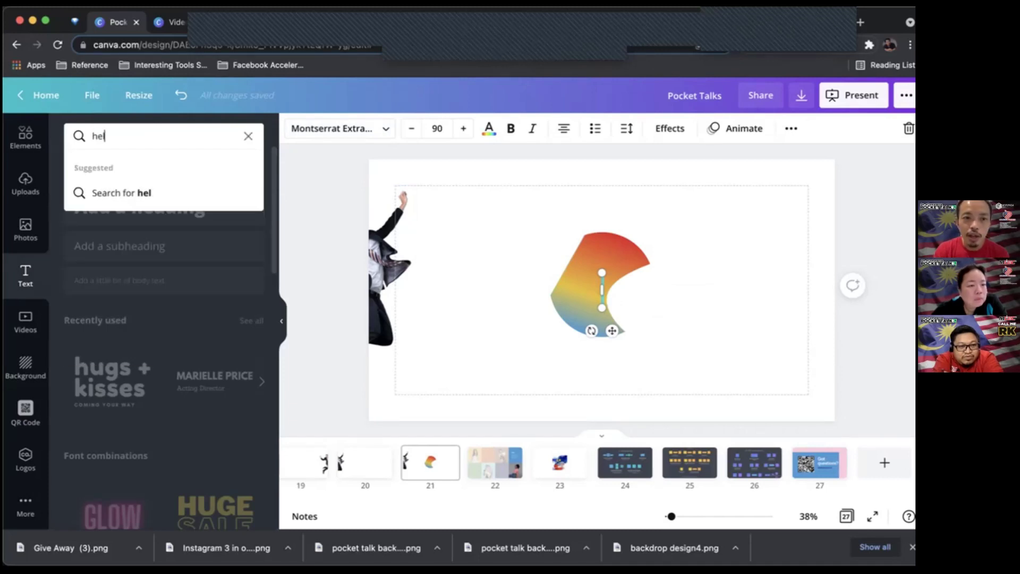
text(vitica)
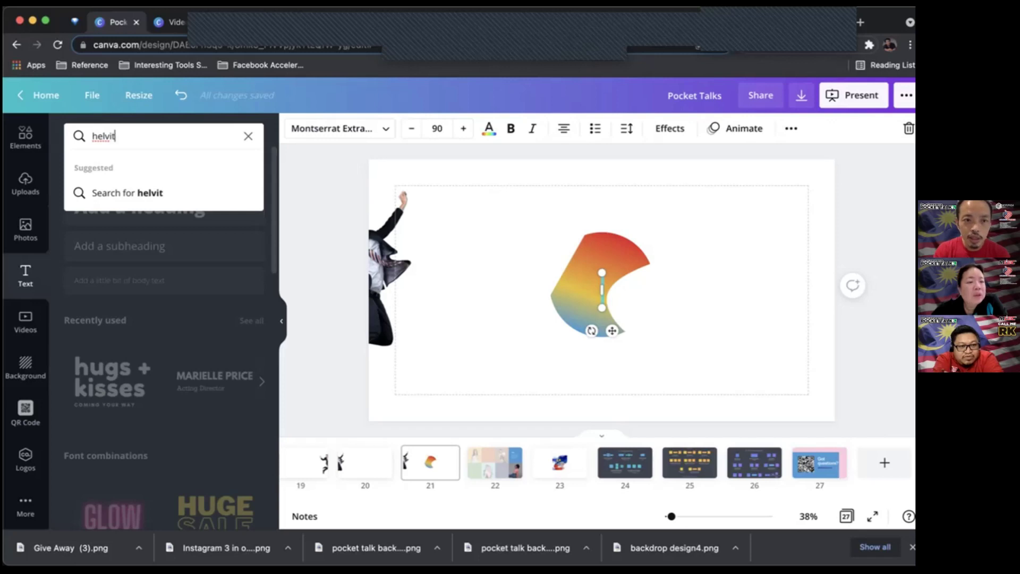
key(Return)
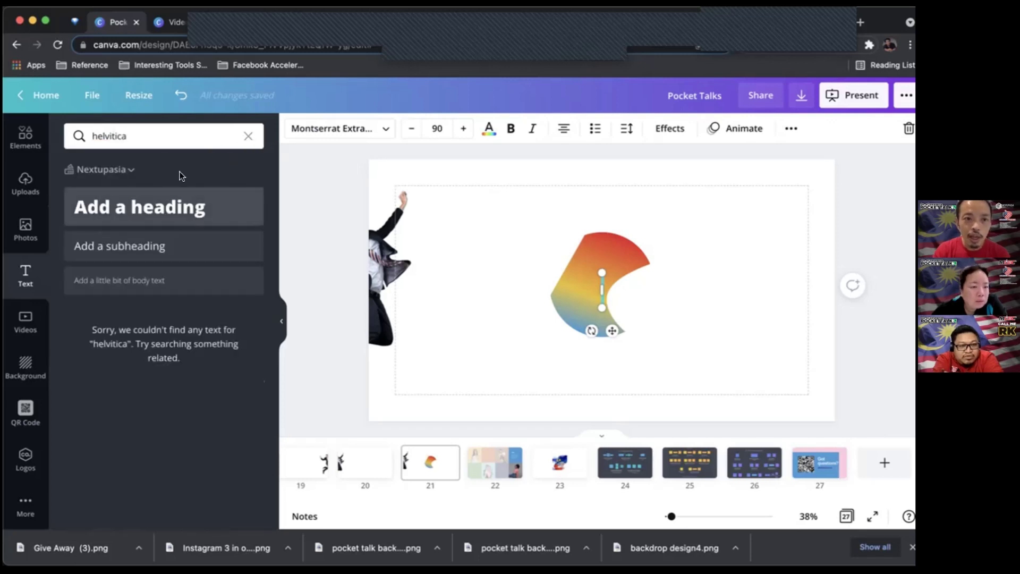
Step: Add a new heading to the slide, search the fonts for "hel" and apply Helveticish to it
click(157, 206)
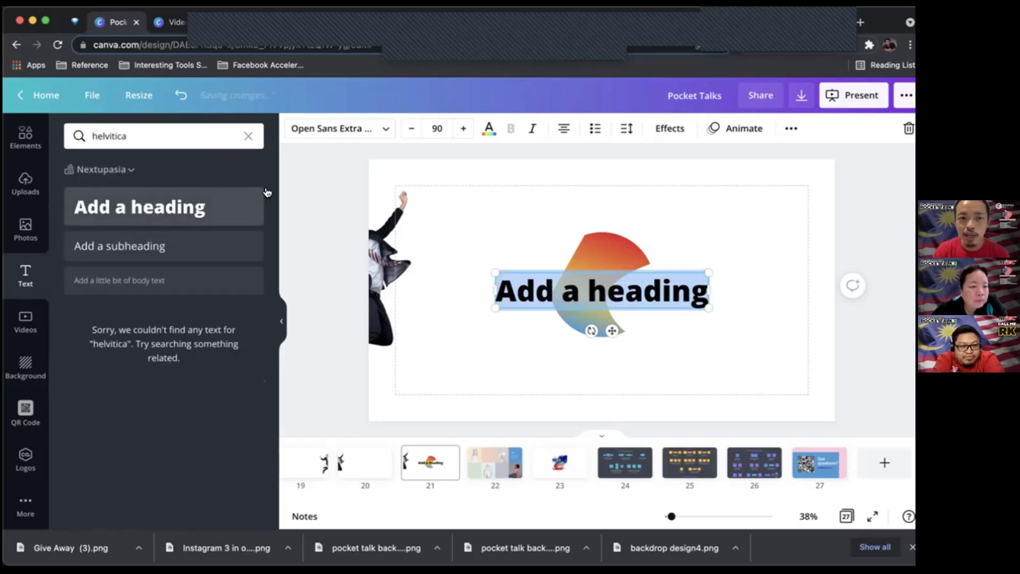
click(344, 128)
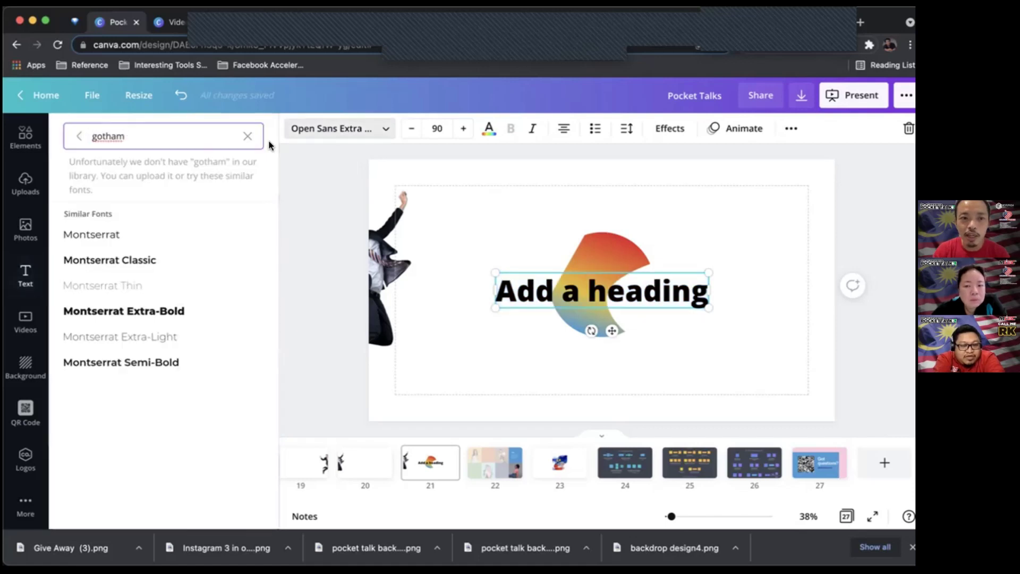
double_click(195, 136)
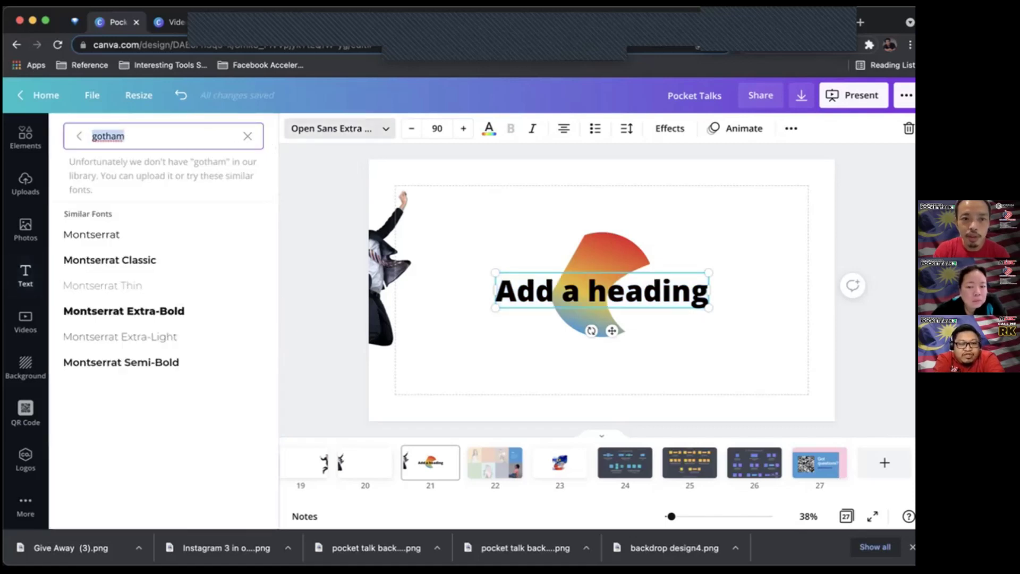
text(hel)
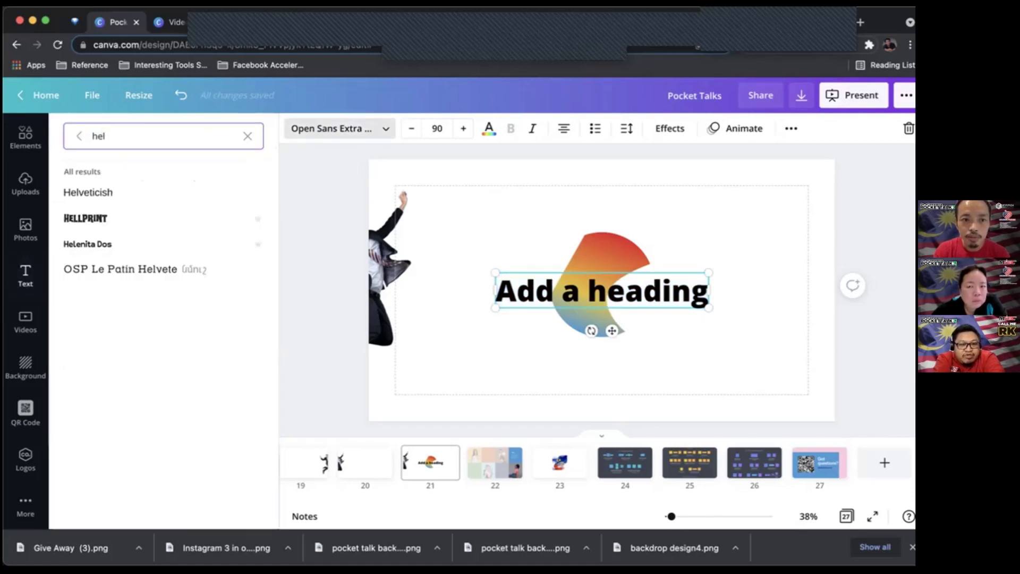
click(159, 198)
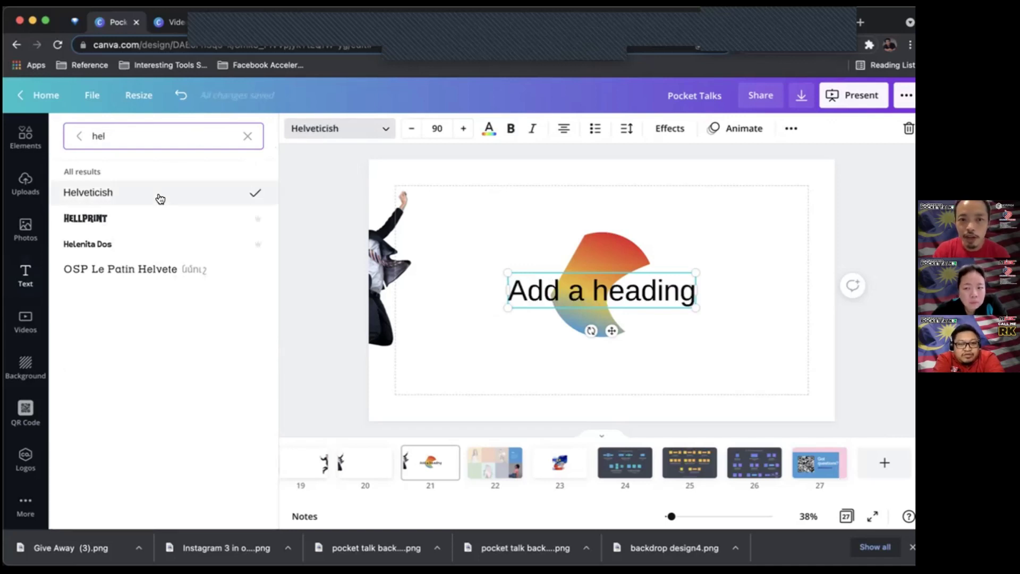
Step: Replace the new heading's placeholder text with "TEDx", keeping the final x in lower case
double_click(577, 286)
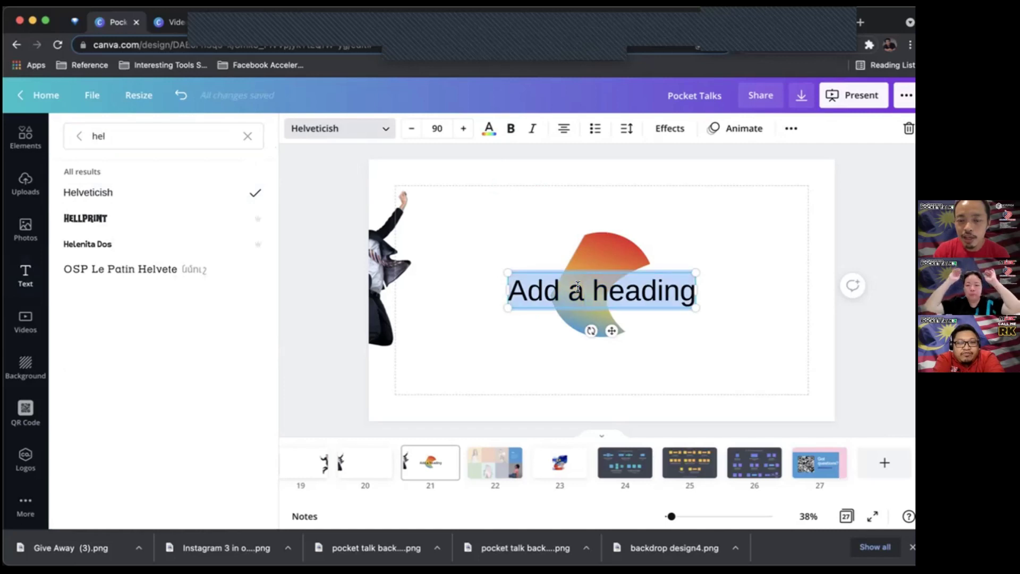
text(Danie)
key(BackSpace)
key(BackSpace)
key(BackSpace)
key(BackSpace)
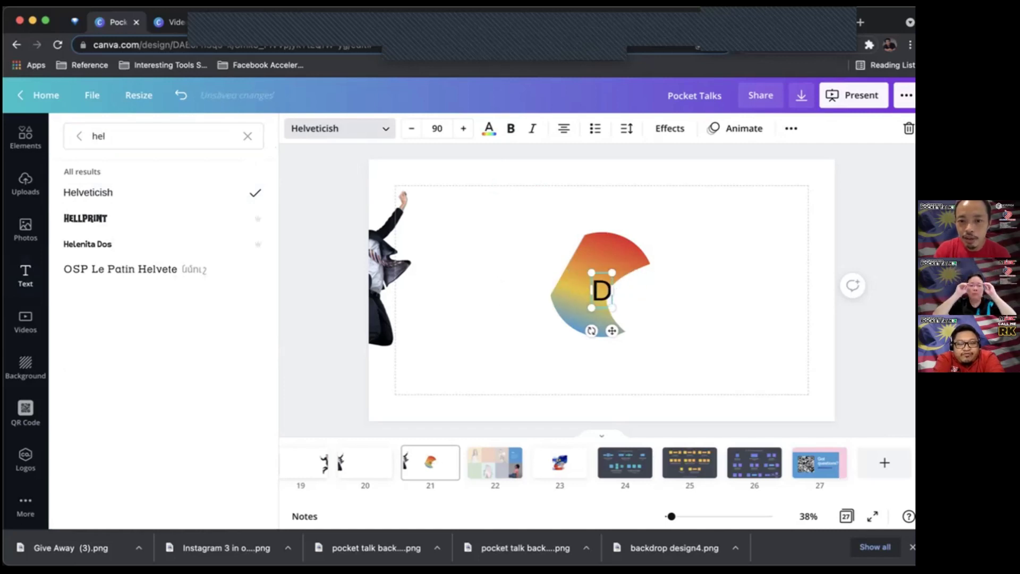
key(BackSpace)
text(TRE)
key(BackSpace)
key(BackSpace)
text(EDX)
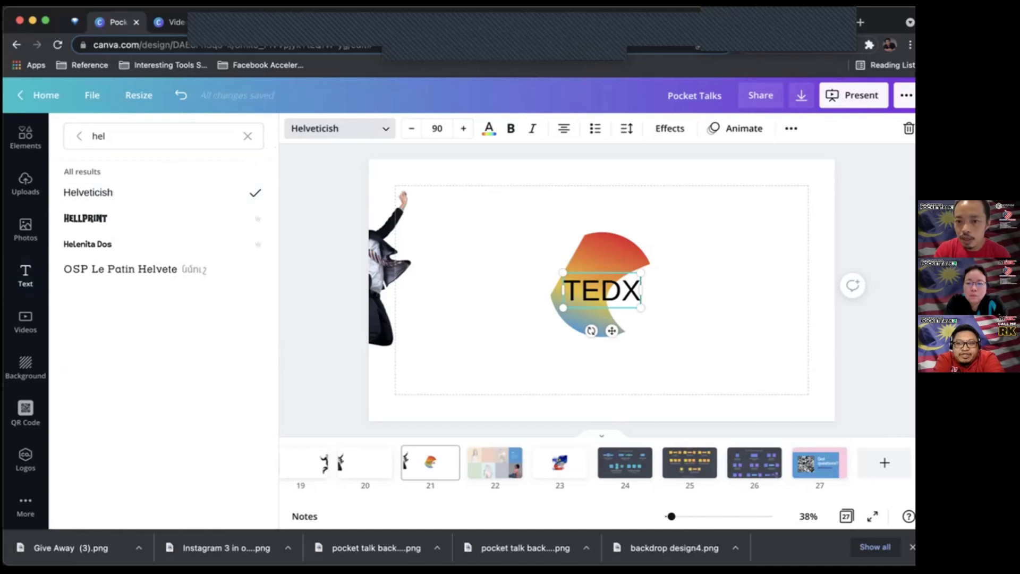
key(BackSpace)
text(x)
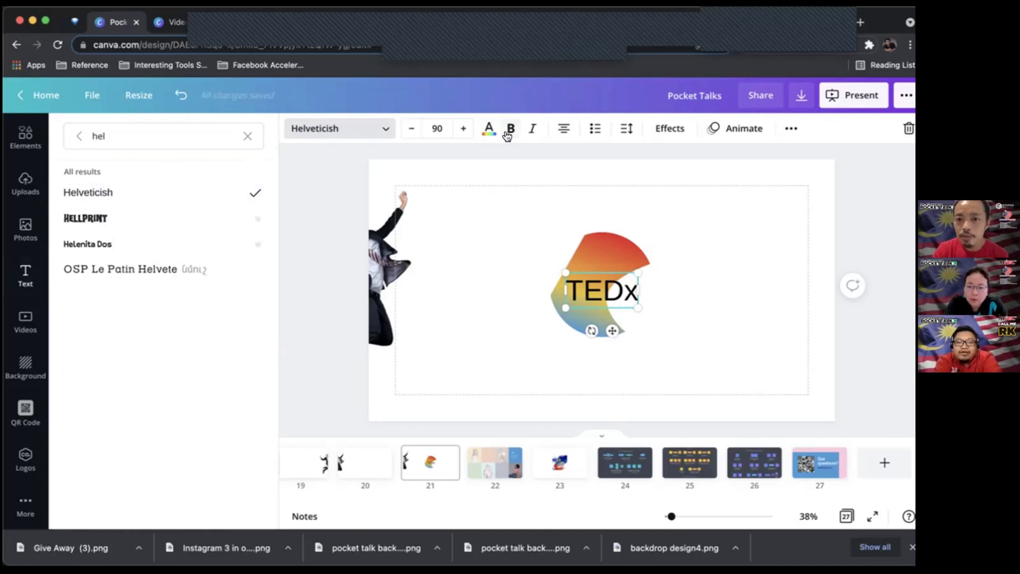
Step: Select the whole TEDx heading and increase its font size to 97
click(508, 131)
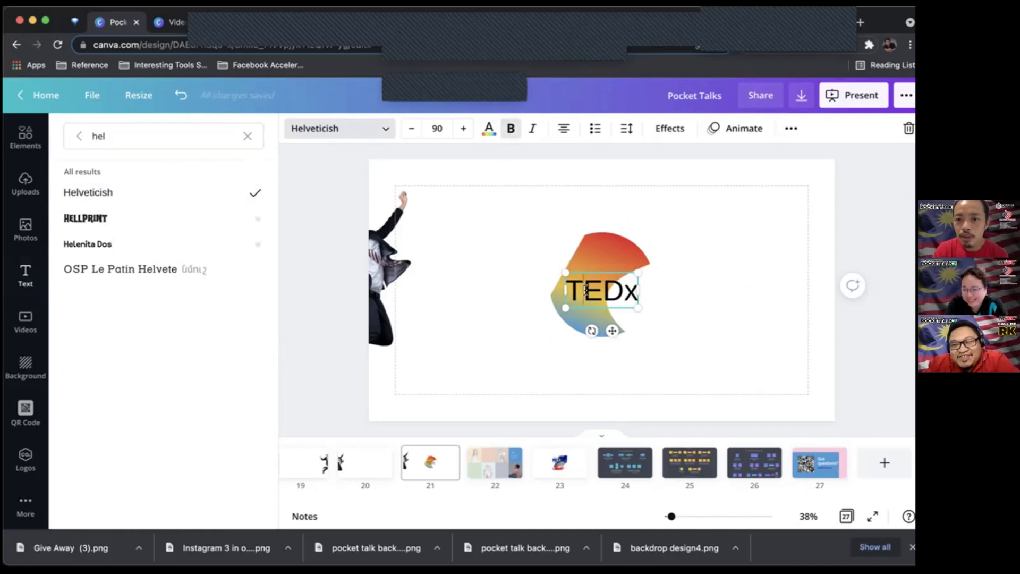
double_click(582, 272)
click(462, 129)
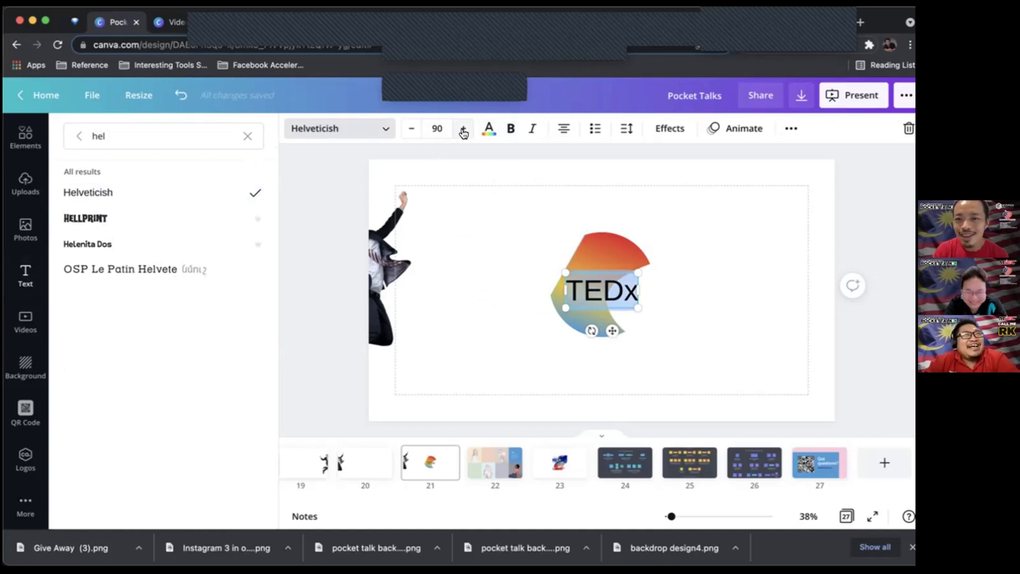
click(462, 129)
click(463, 129)
click(462, 129)
click(462, 129)
click(462, 129)
click(462, 129)
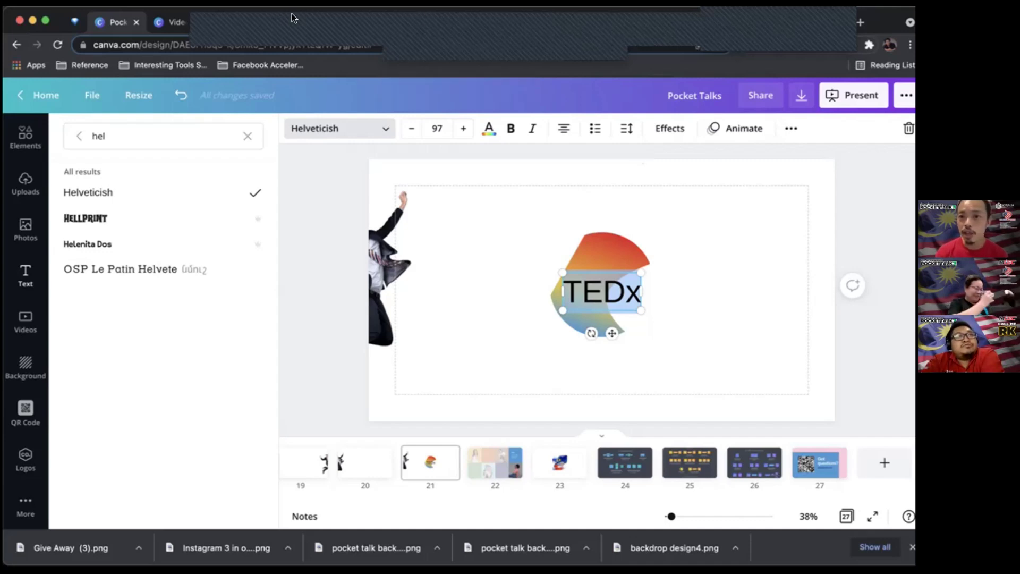
Step: Open the Blue and White Travel Agency video ad design and view the file types offered for its download
click(632, 22)
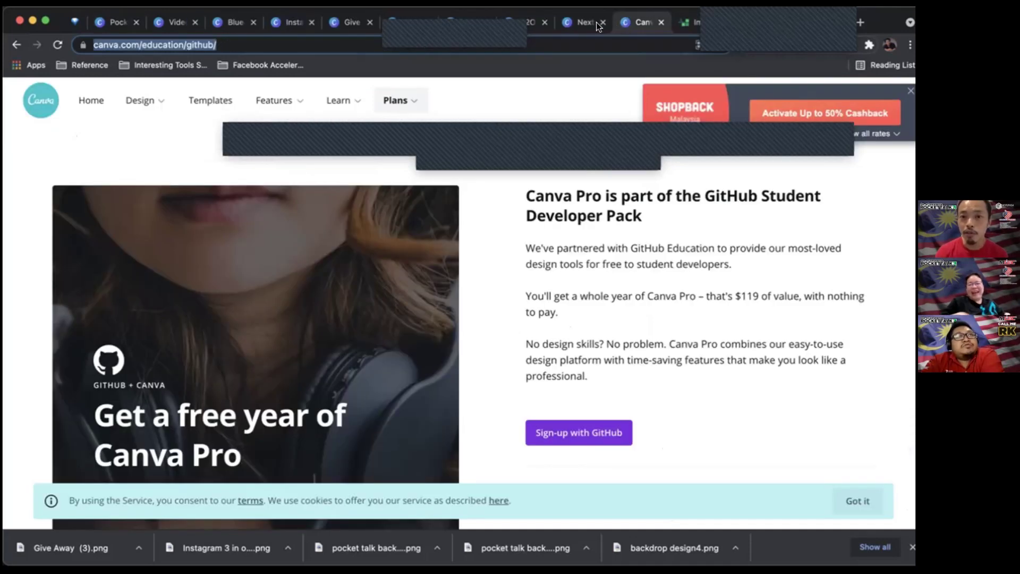
click(577, 24)
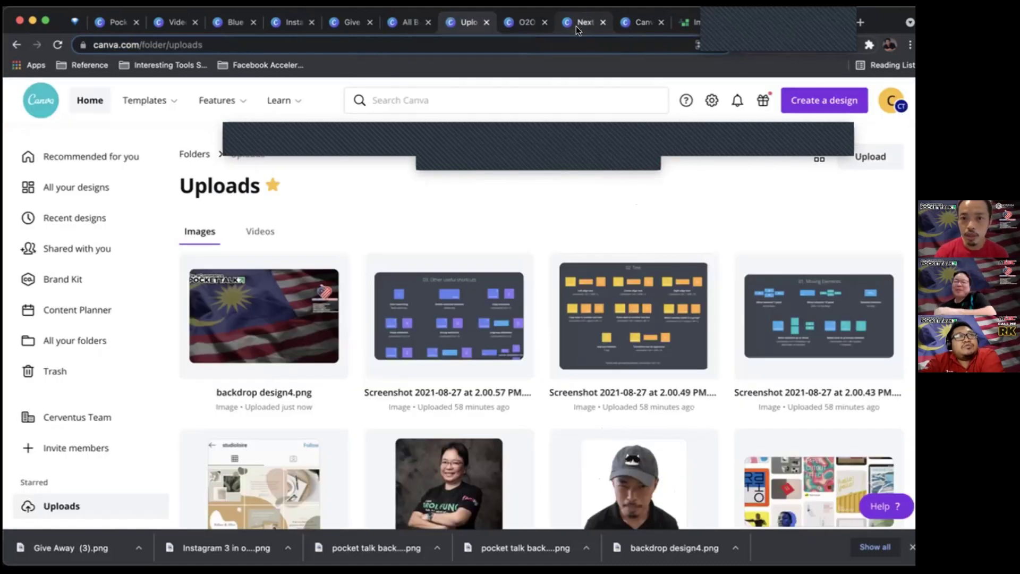
key(ctrl+shift+Tab)
key(ctrl+shift+Tab)
key(ctrl+shift+Tab)
key(ctrl+shift+Tab)
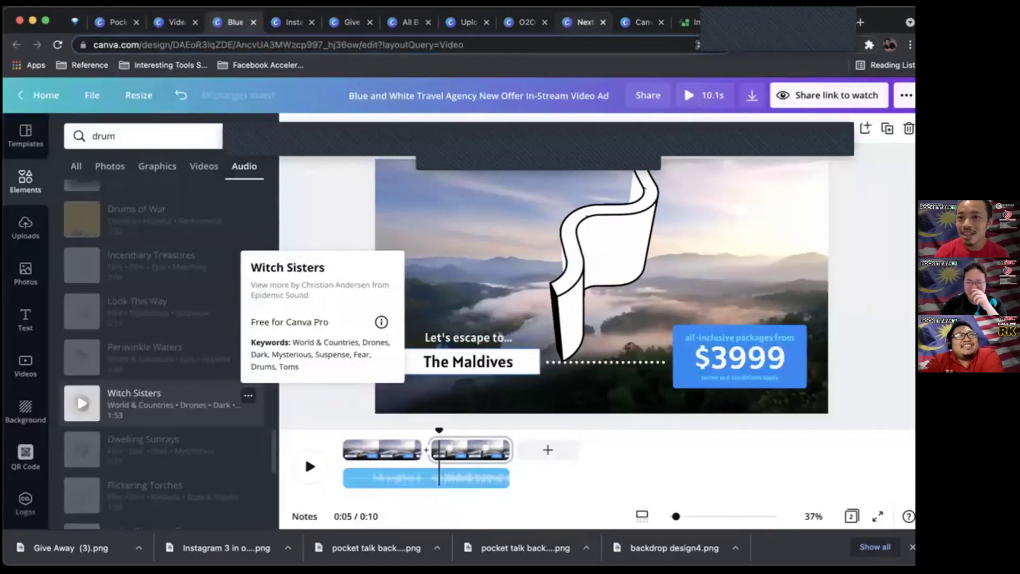
click(751, 96)
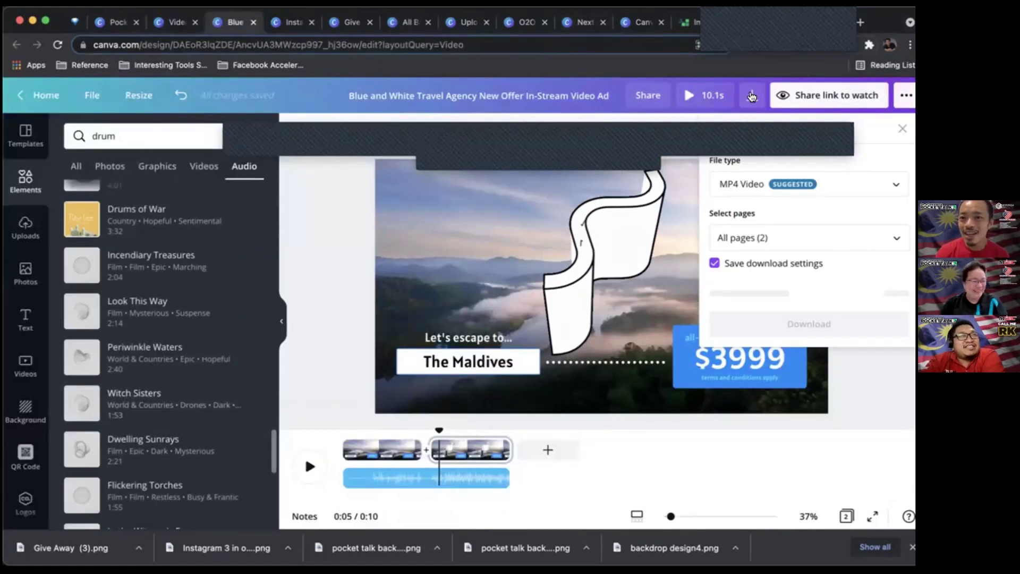
click(772, 187)
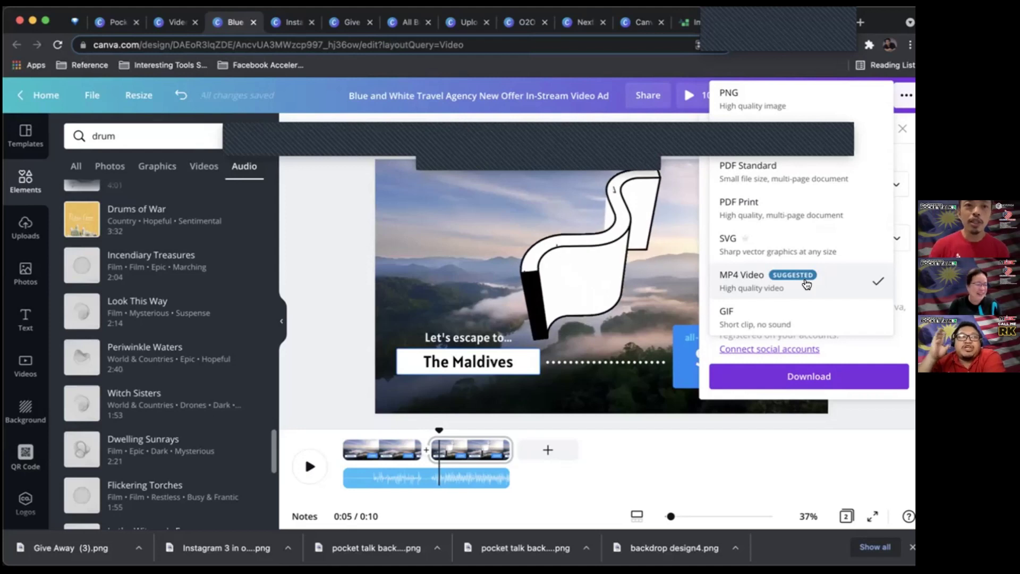
Step: Search the web for "canva university", open the Canva Design School site and look through its courses
click(309, 46)
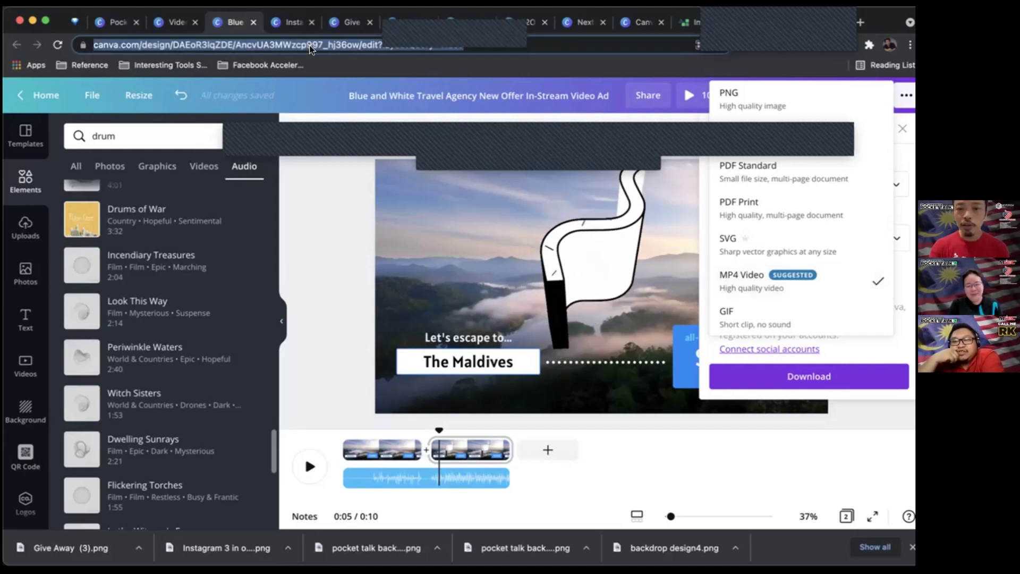
text(canva)
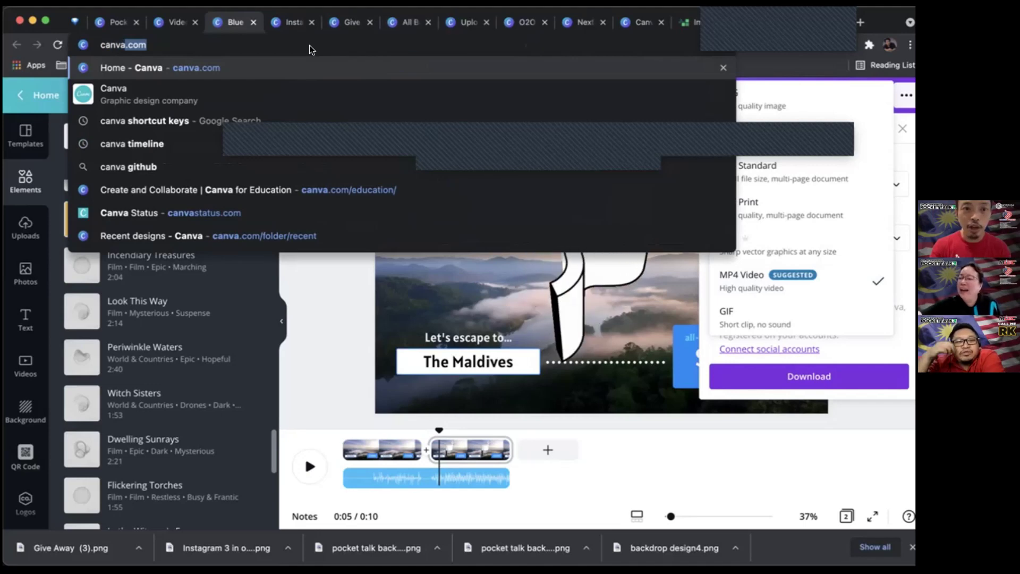
text( uni)
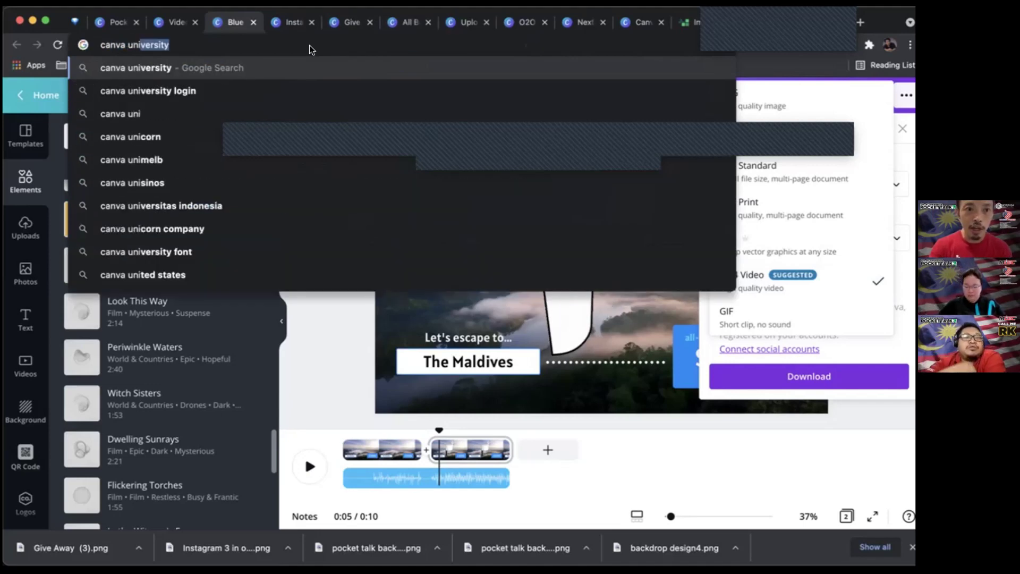
key(Return)
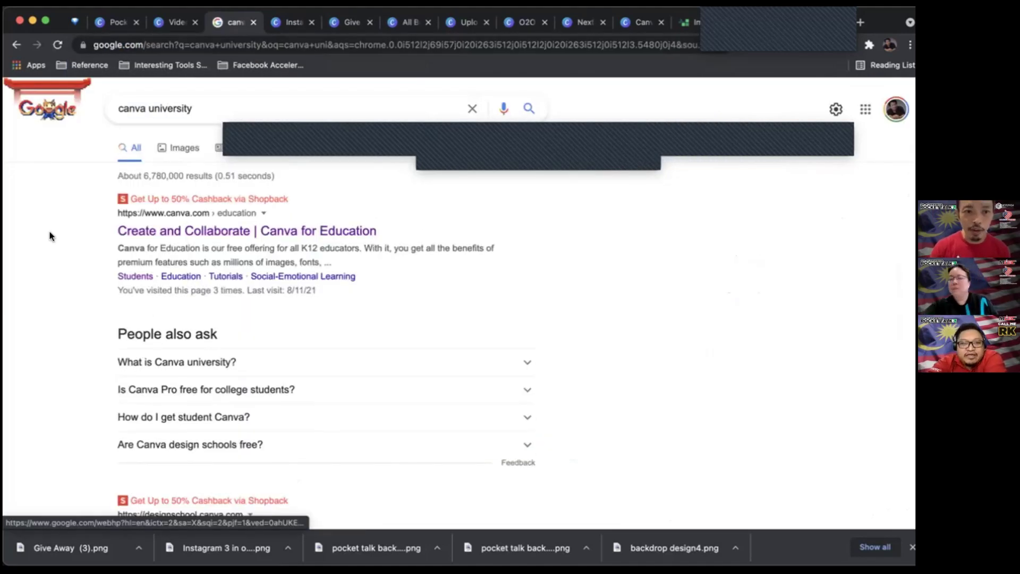
scroll(69, 351, down, 4)
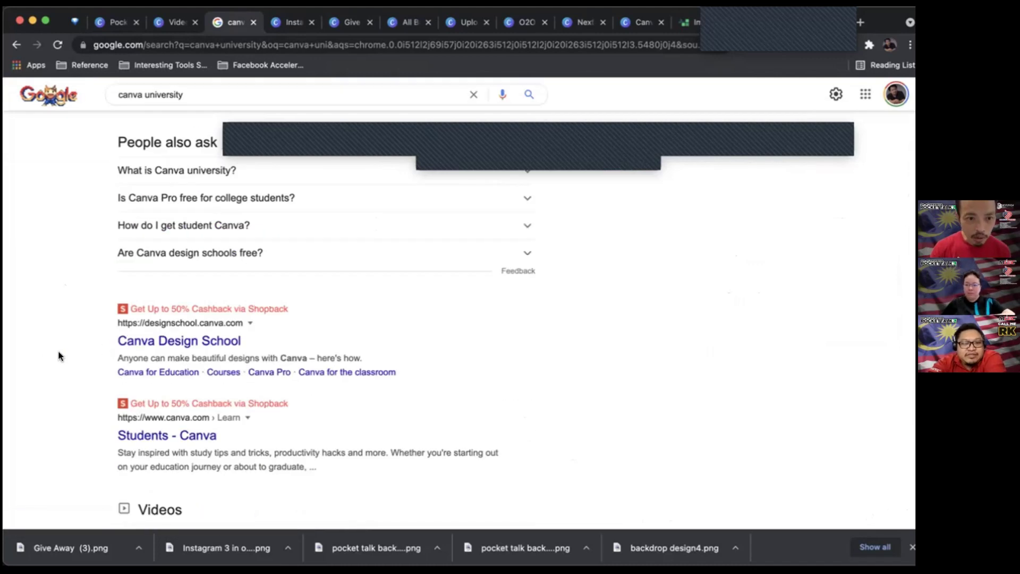
scroll(159, 317, down, 1)
click(159, 317)
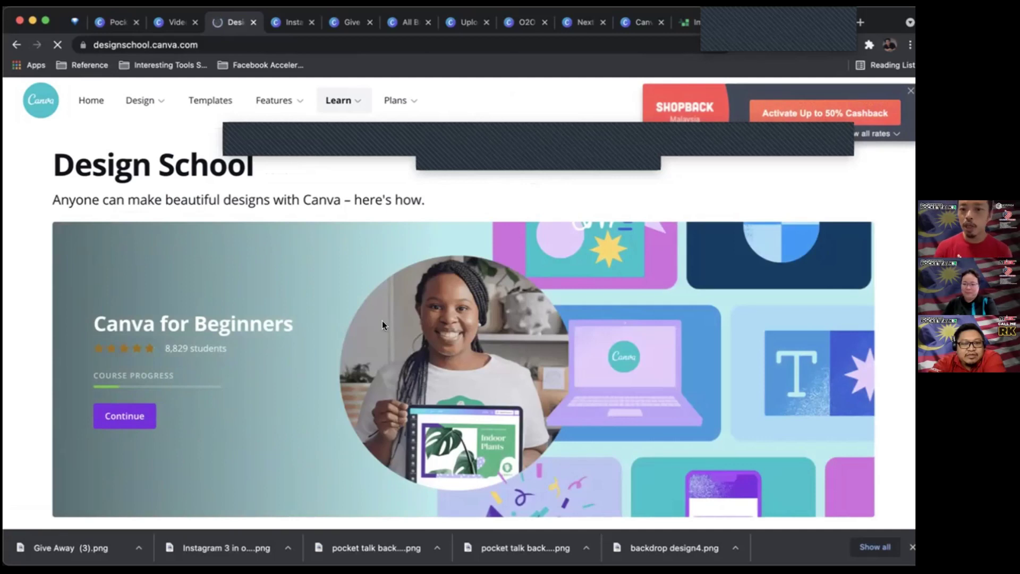
scroll(412, 409, down, 9)
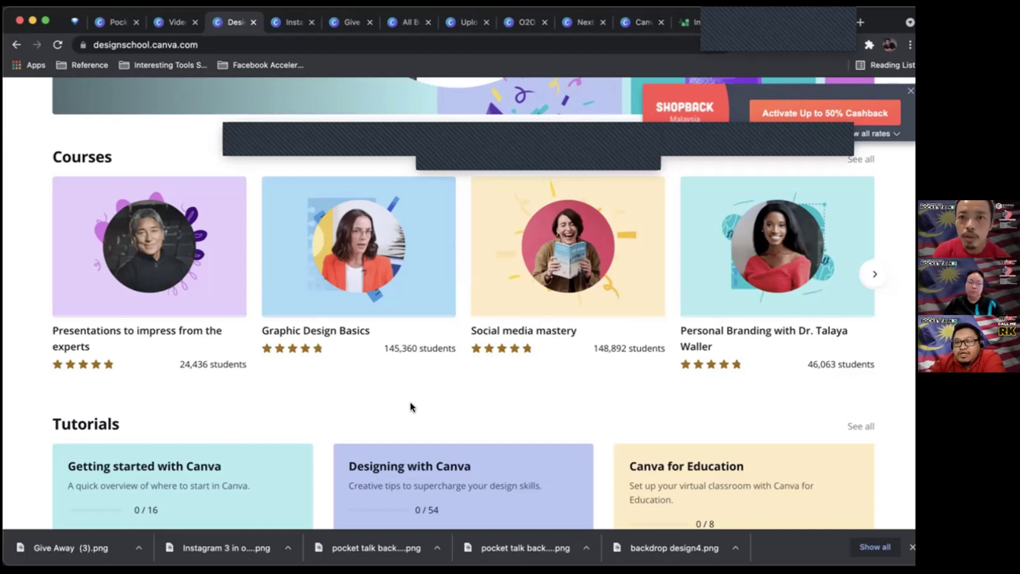
Step: Switch to the Give Away design and show the stock photo library
click(170, 22)
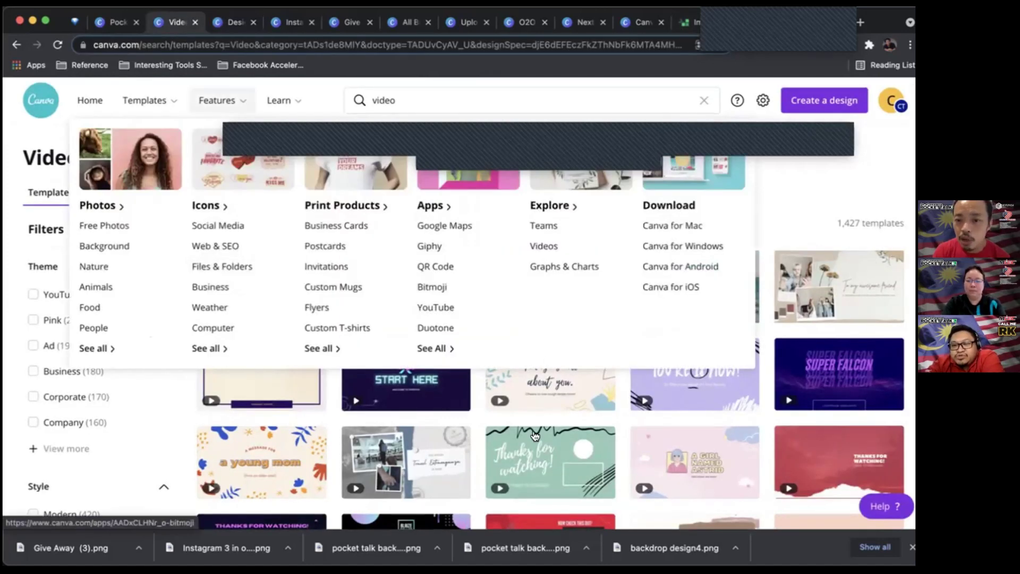
click(340, 25)
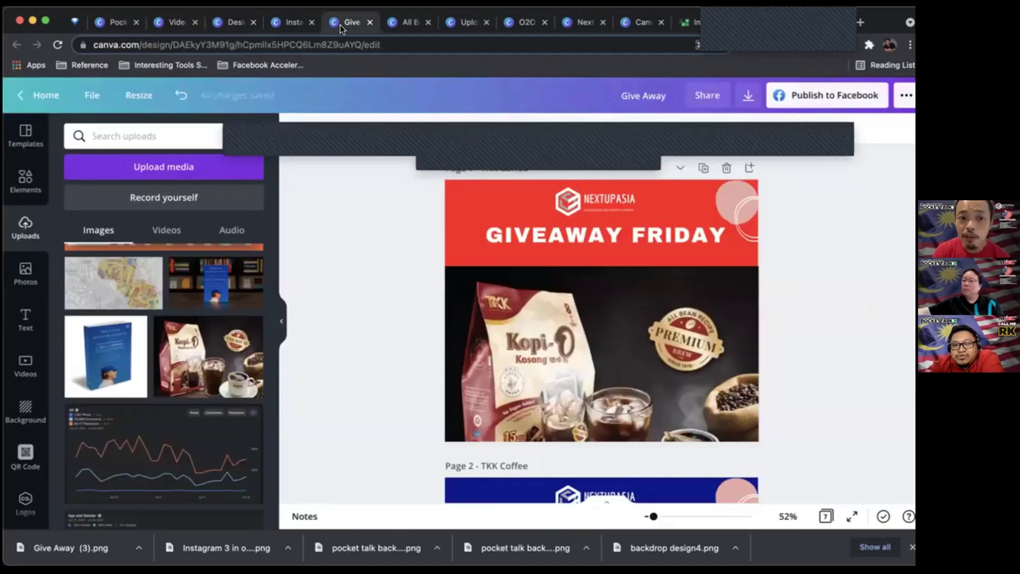
click(24, 292)
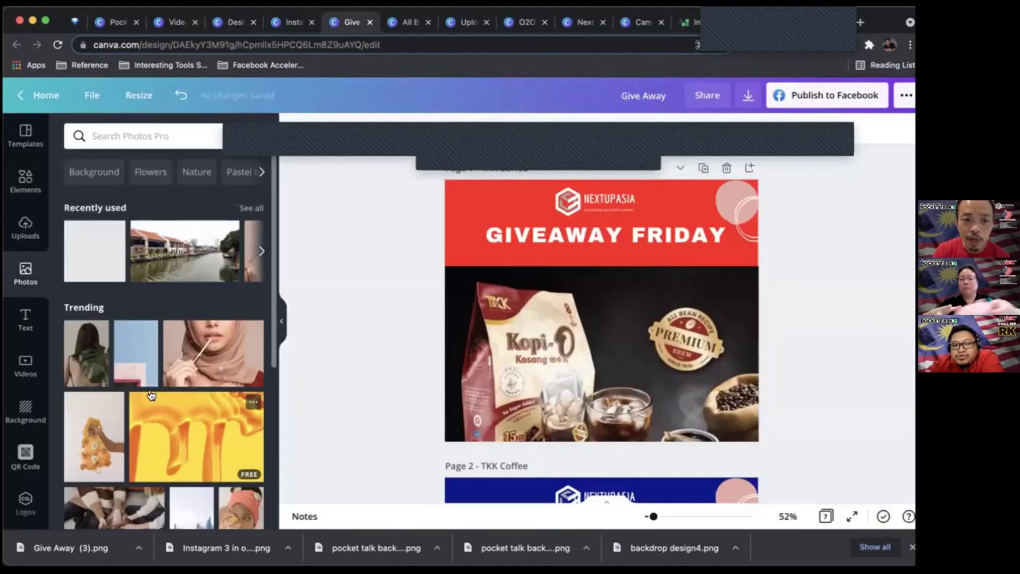
Step: Browse the trending stock photos and the Facebook post templates by theme
scroll(182, 385, down, 10)
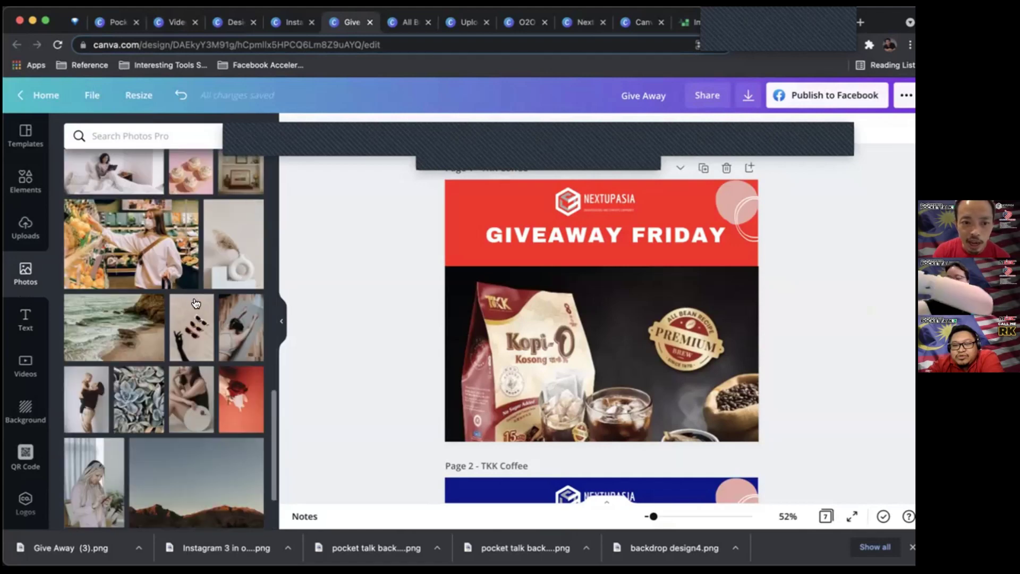
scroll(182, 367, down, 10)
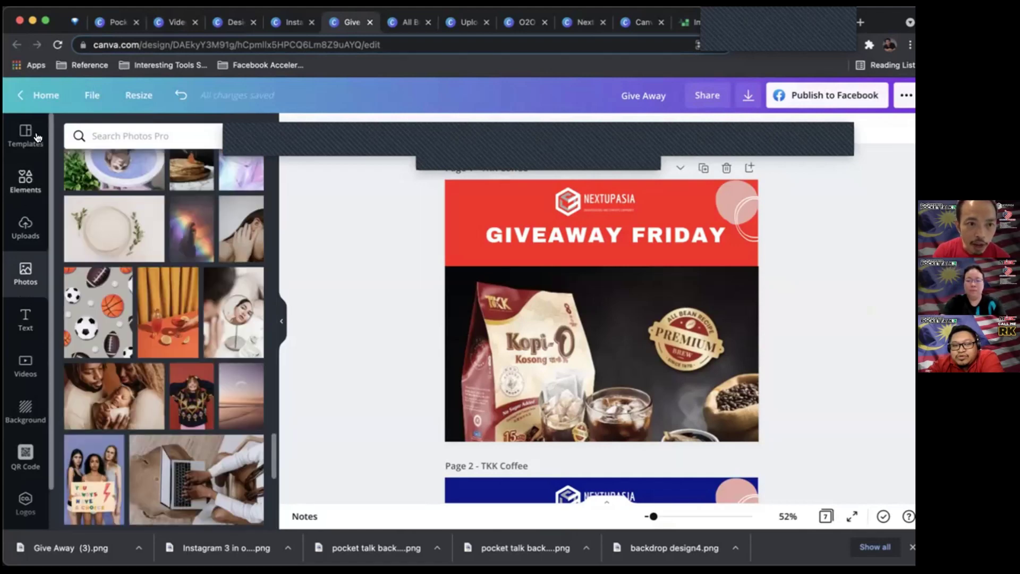
click(36, 136)
scroll(192, 365, down, 8)
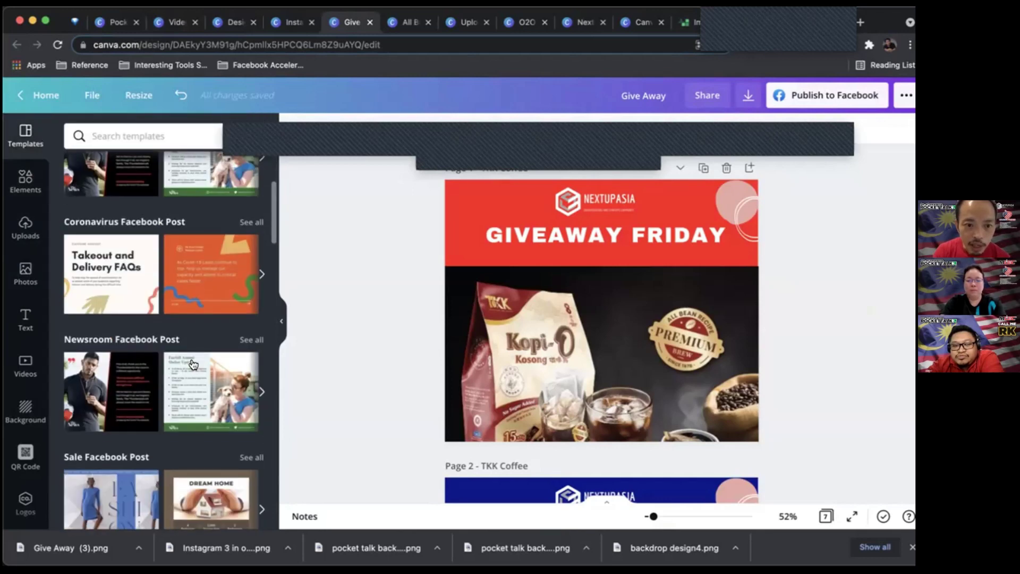
scroll(191, 366, down, 15)
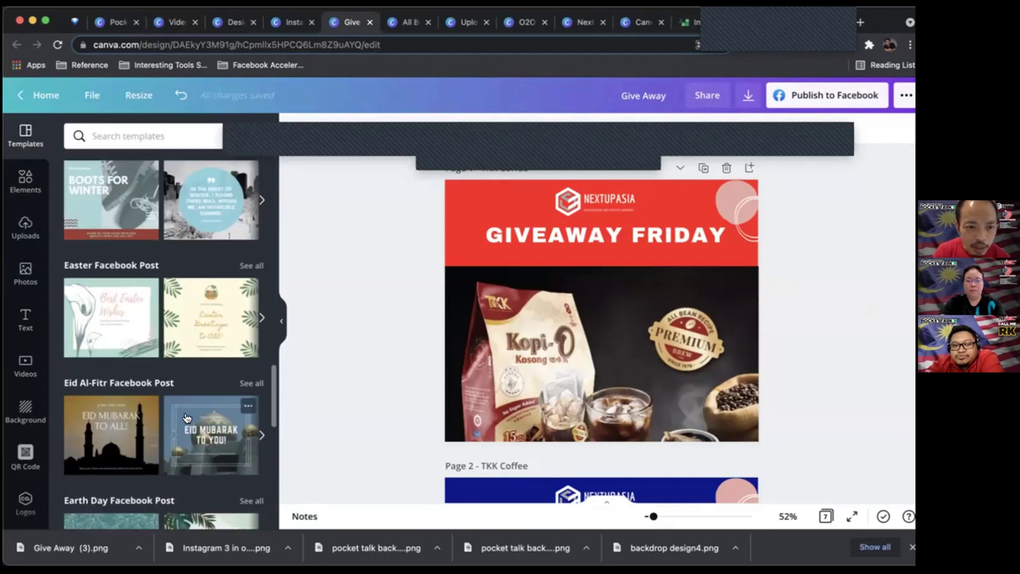
scroll(184, 413, down, 10)
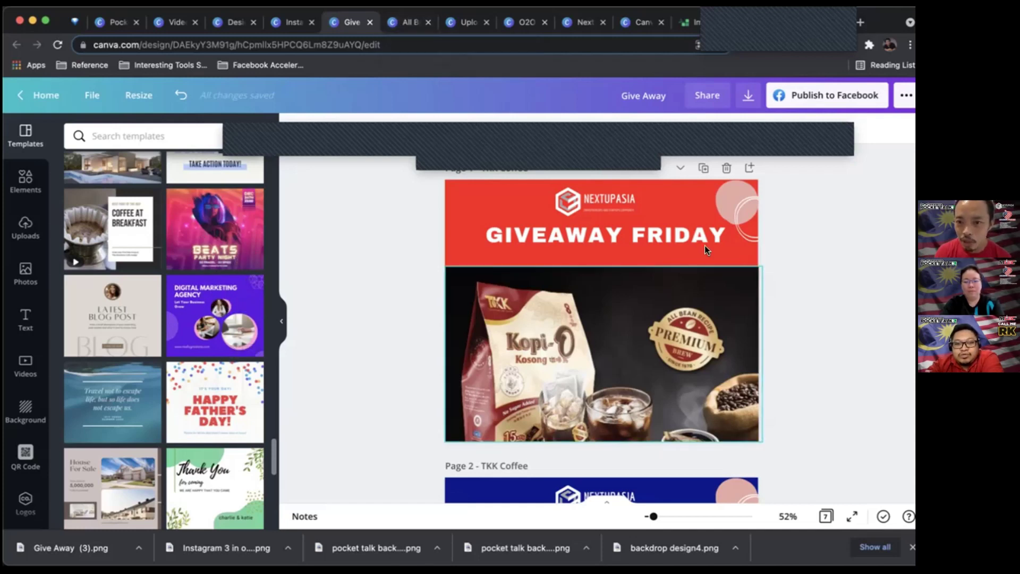
Step: Duplicate page 1, apply the purple Digital Marketing Agency template to the copy and shift its corner hexagon pattern slightly
click(705, 167)
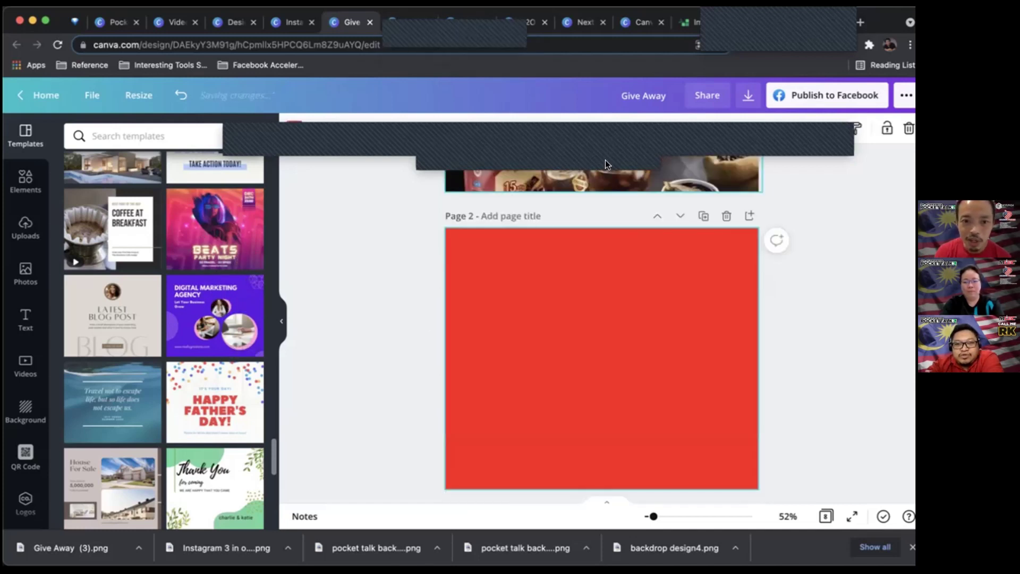
click(260, 331)
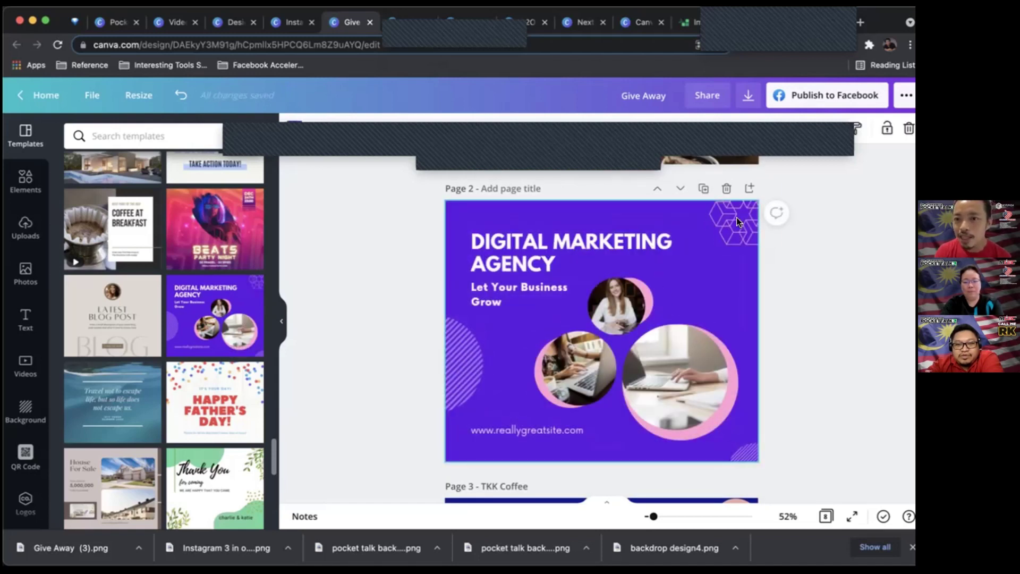
click(737, 218)
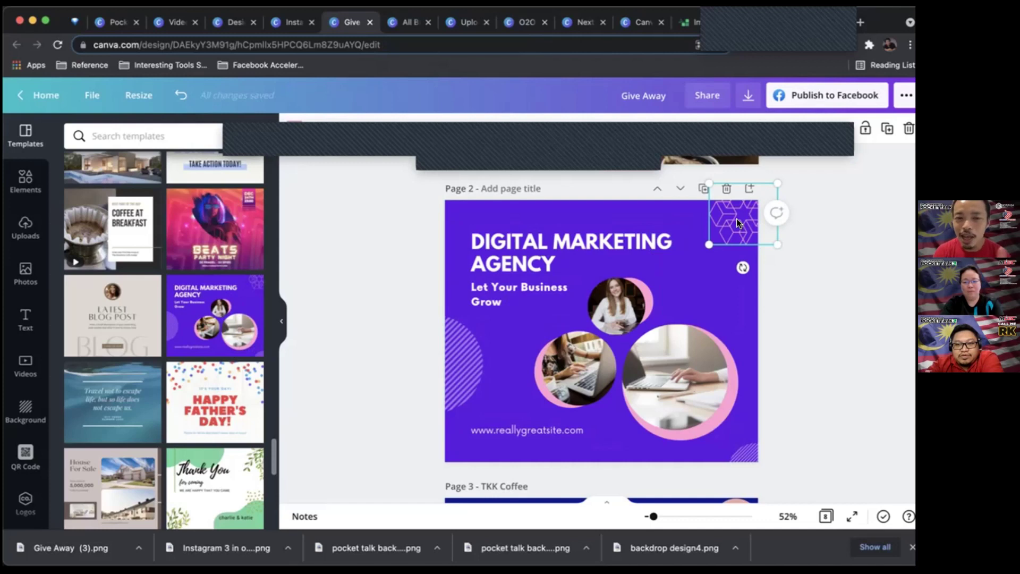
scroll(379, 275, down, 5)
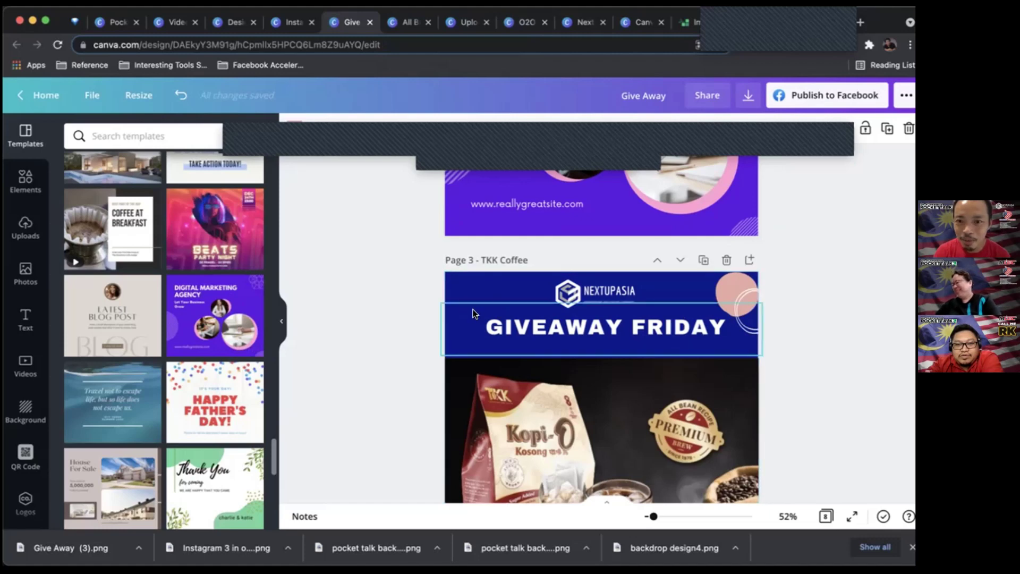
scroll(462, 310, up, 5)
click(736, 318)
scroll(738, 308, down, 1)
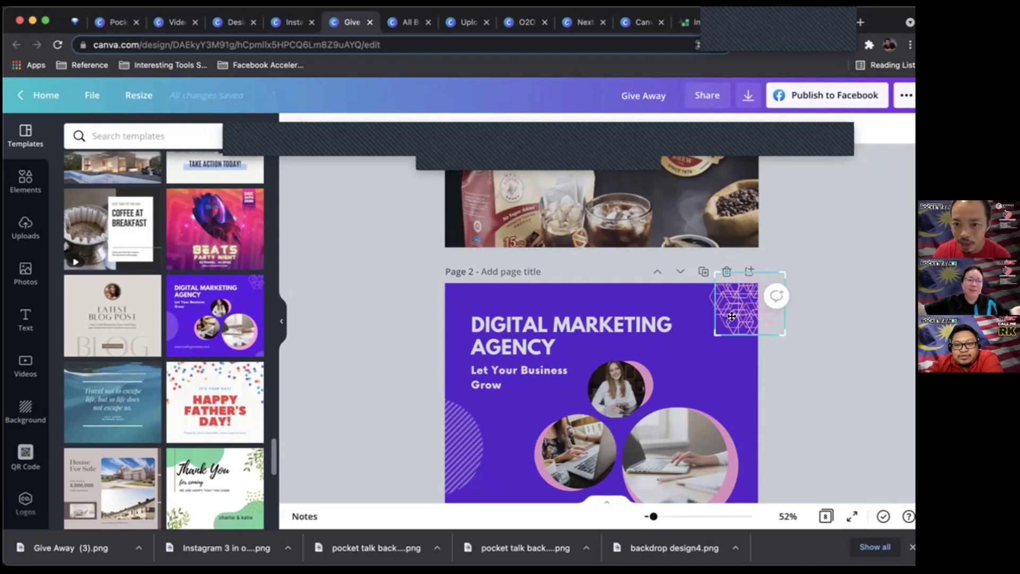
click(806, 380)
scroll(807, 376, down, 6)
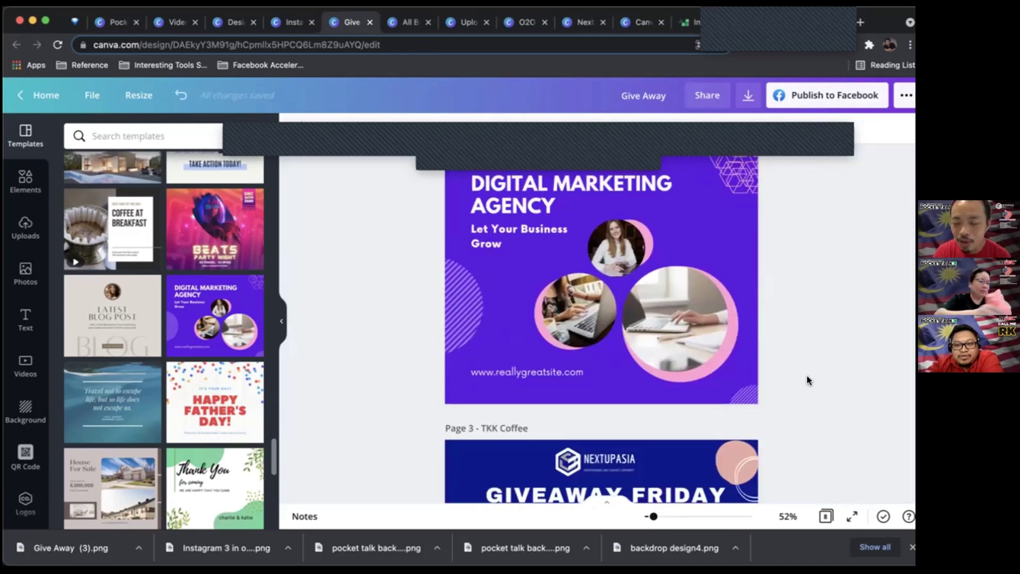
scroll(806, 375, up, 4)
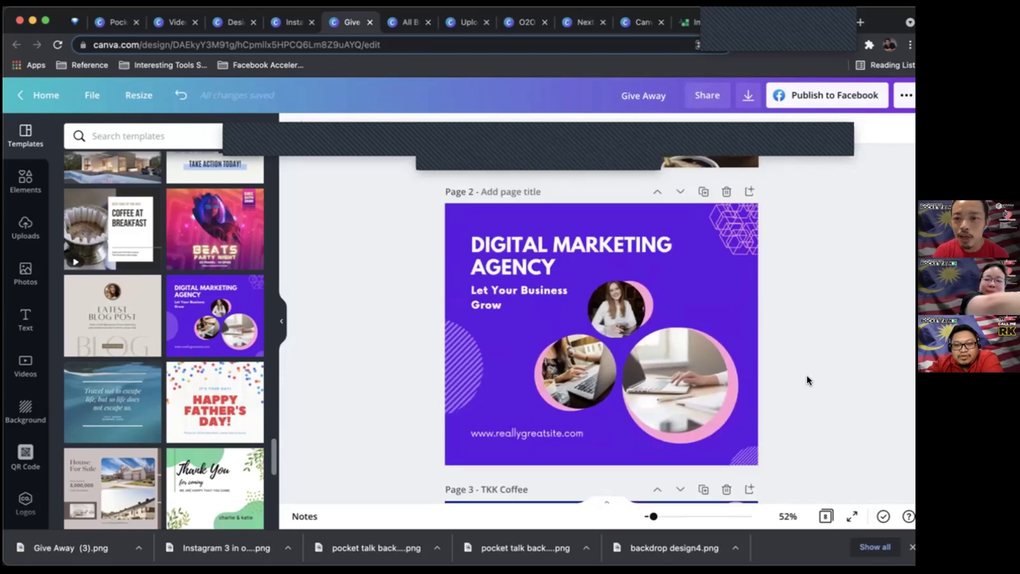
Step: Show the crop area of the large circular laptop photo, leave cropping and delete the Digital Marketing Agency page
click(680, 339)
double_click(681, 339)
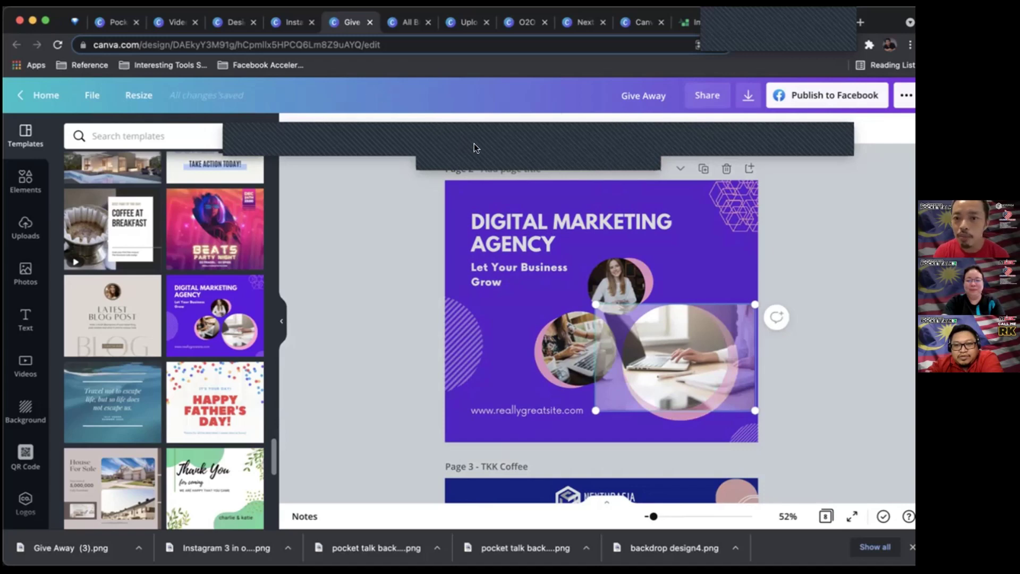
click(774, 307)
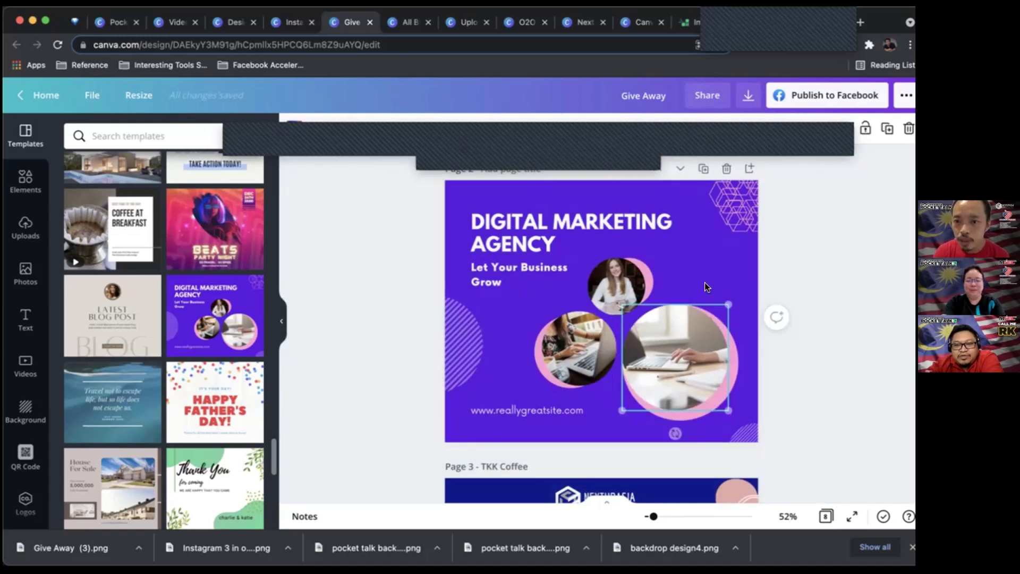
click(725, 168)
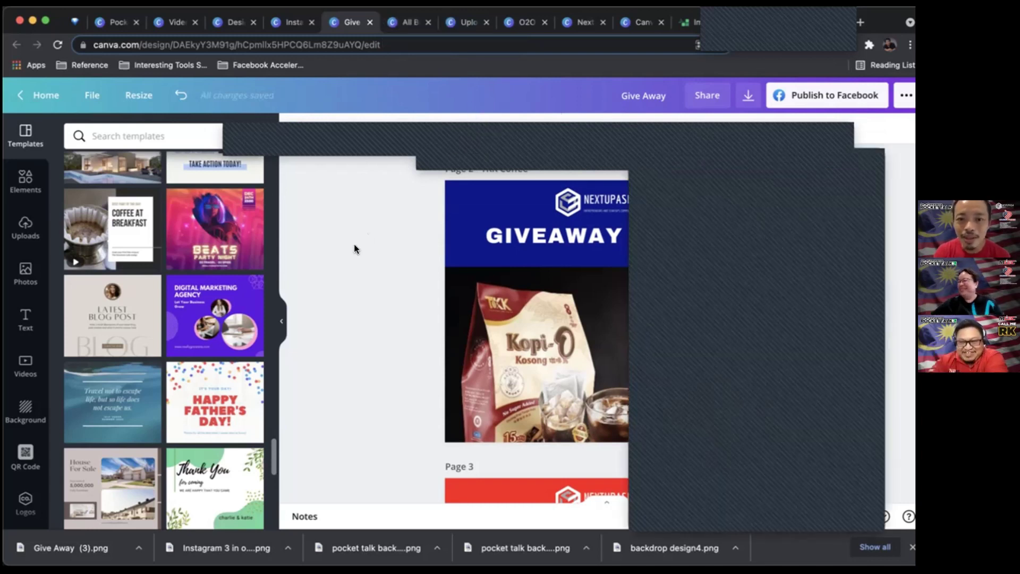
Step: Look through the pages of the Give Away design and return to the first page
scroll(378, 296, down, 10)
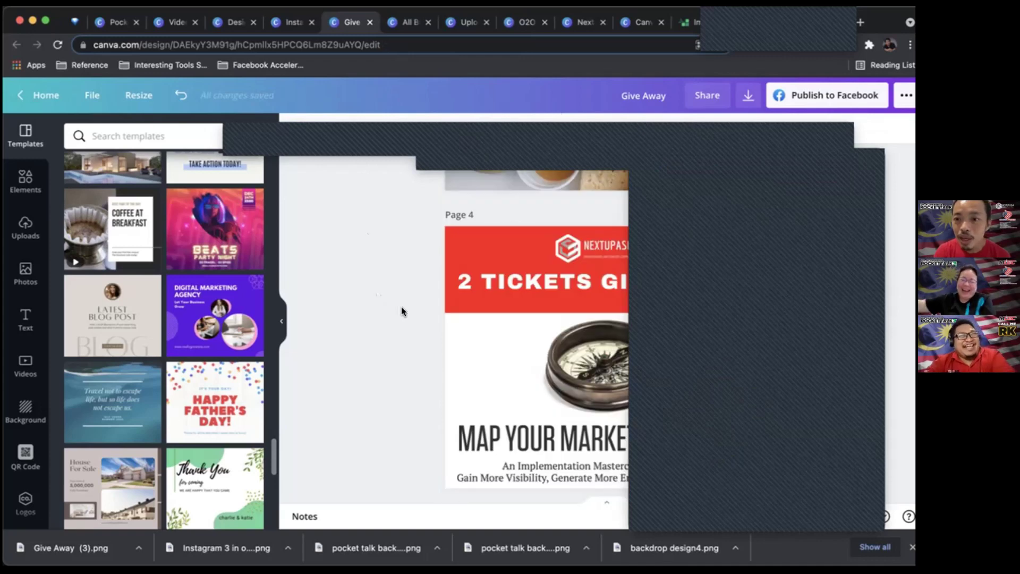
scroll(402, 311, down, 5)
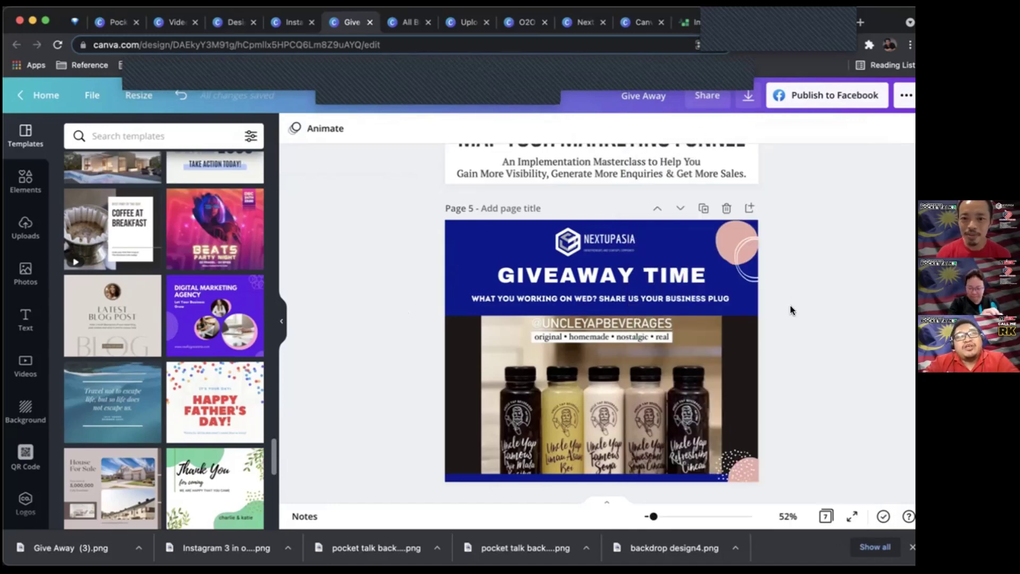
scroll(789, 305, down, 10)
scroll(789, 304, up, 20)
scroll(790, 304, up, 2)
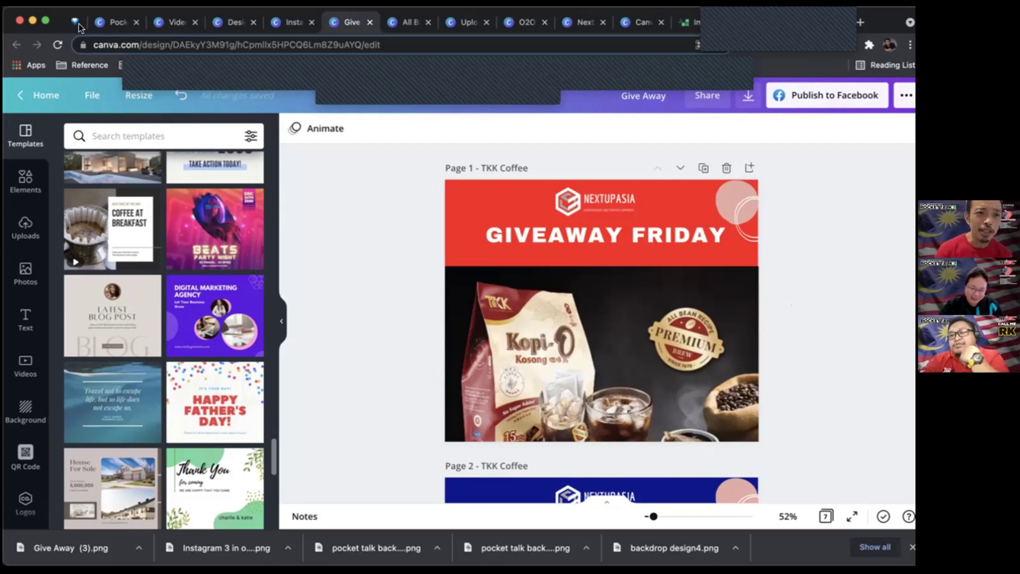
Step: Find the Website templates from the Canva home page and open the Cream and Pink Makeup Artist / Stylist Portfolio Website template, dismissing the cashback offer
click(32, 94)
mouse_move(144, 99)
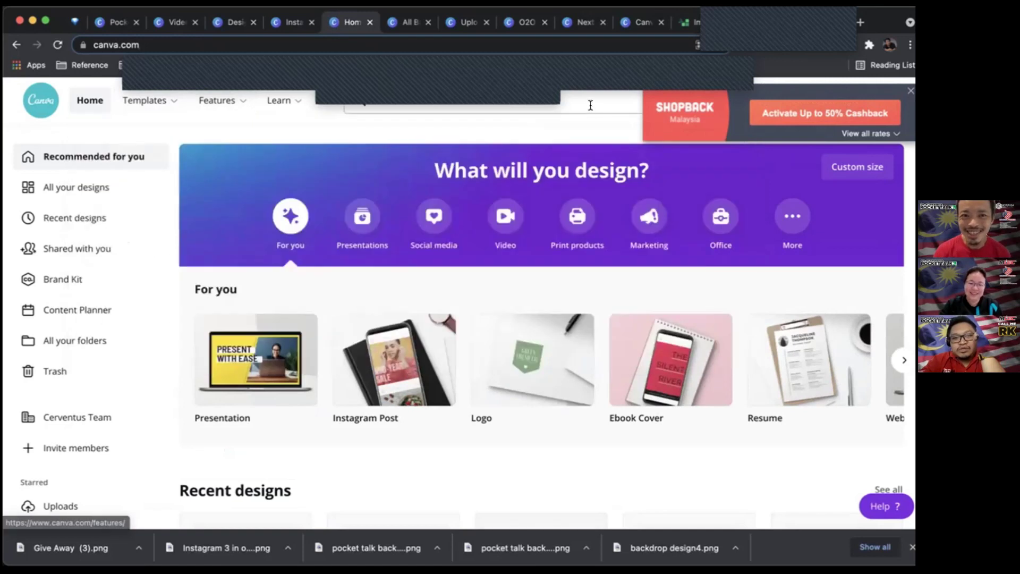
click(588, 102)
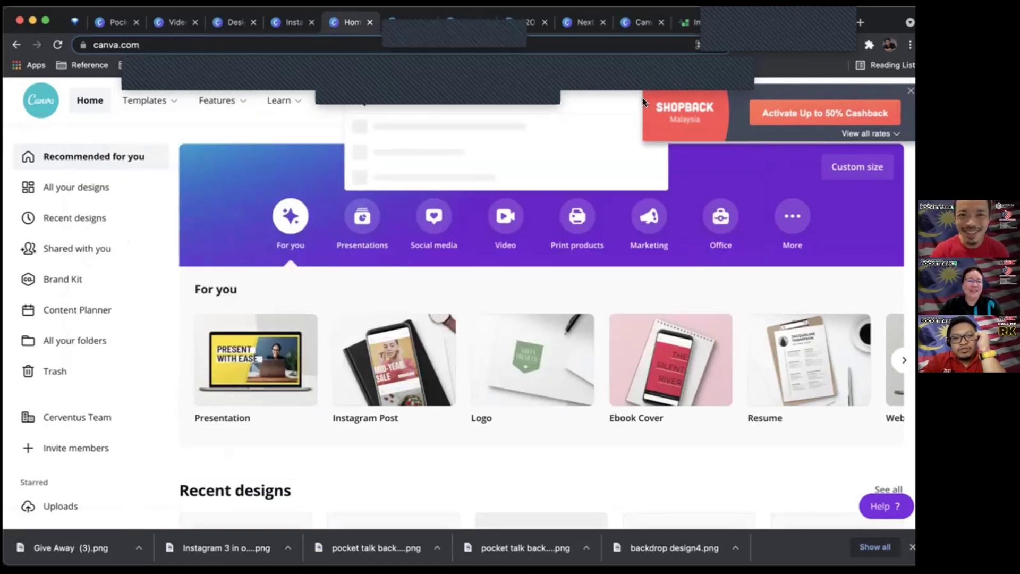
click(497, 179)
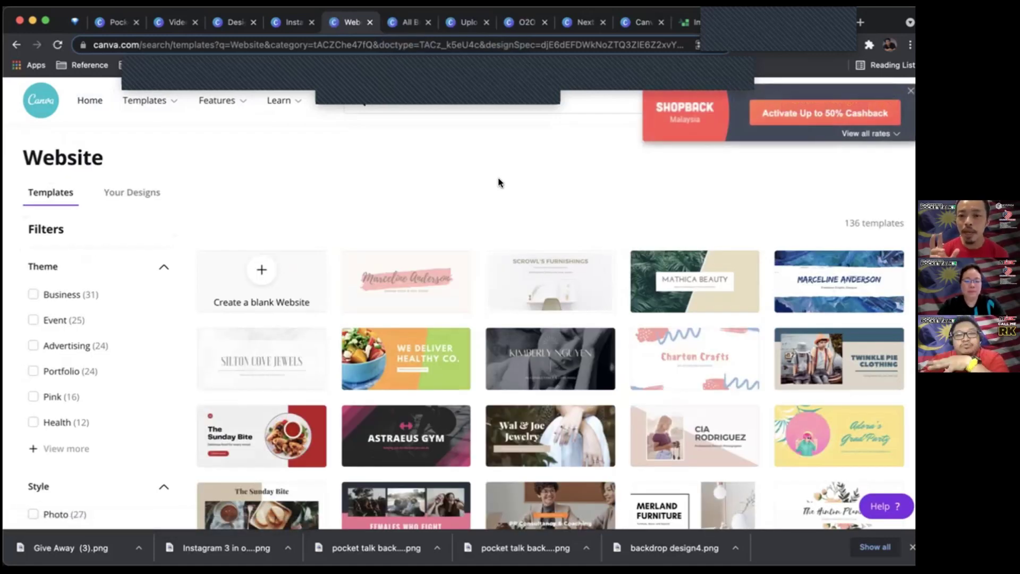
click(420, 295)
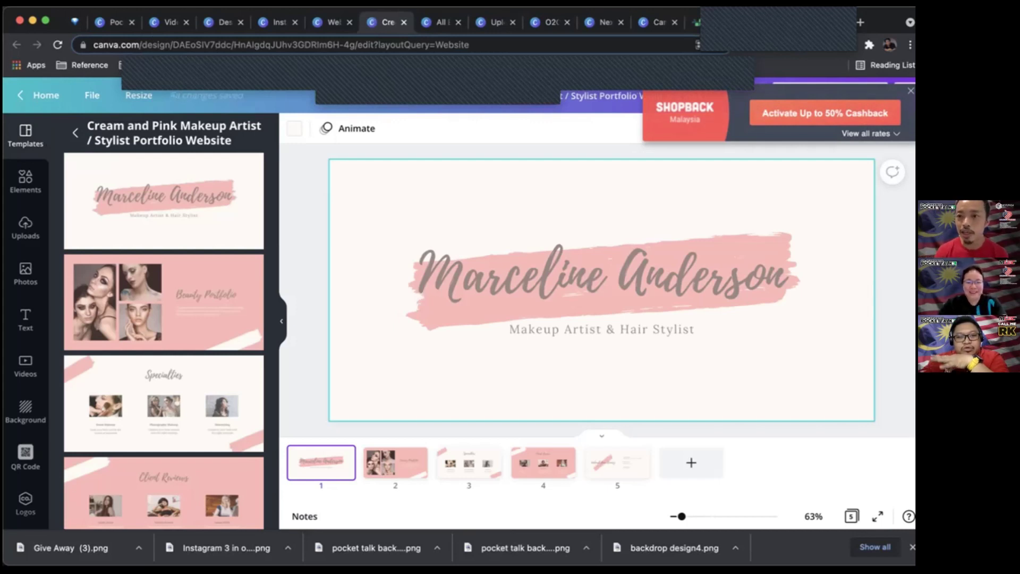
click(910, 91)
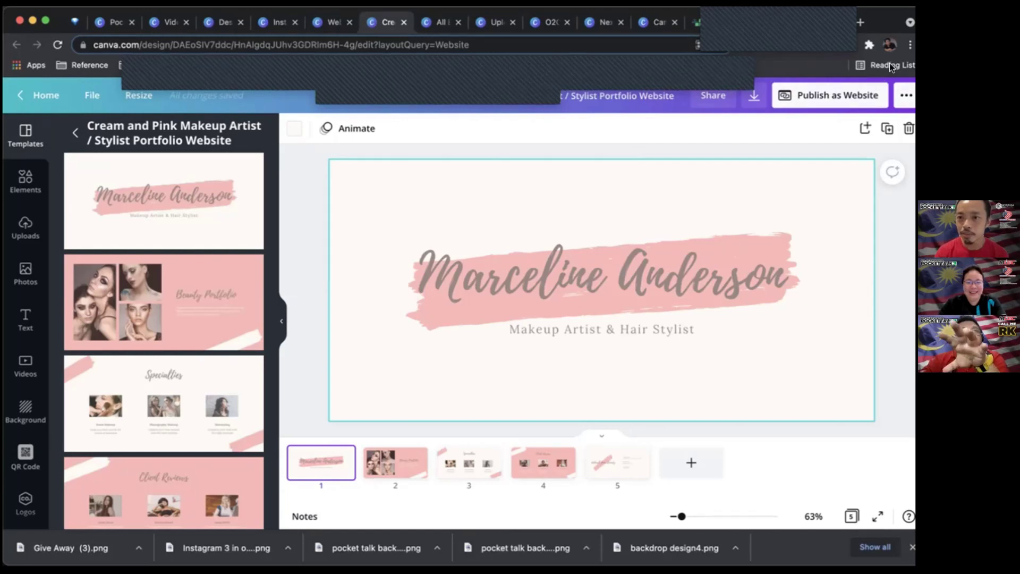
Step: Open the website publishing options, try the Scrolling and Standard web styles, and set the web style to Classic navigation
click(857, 105)
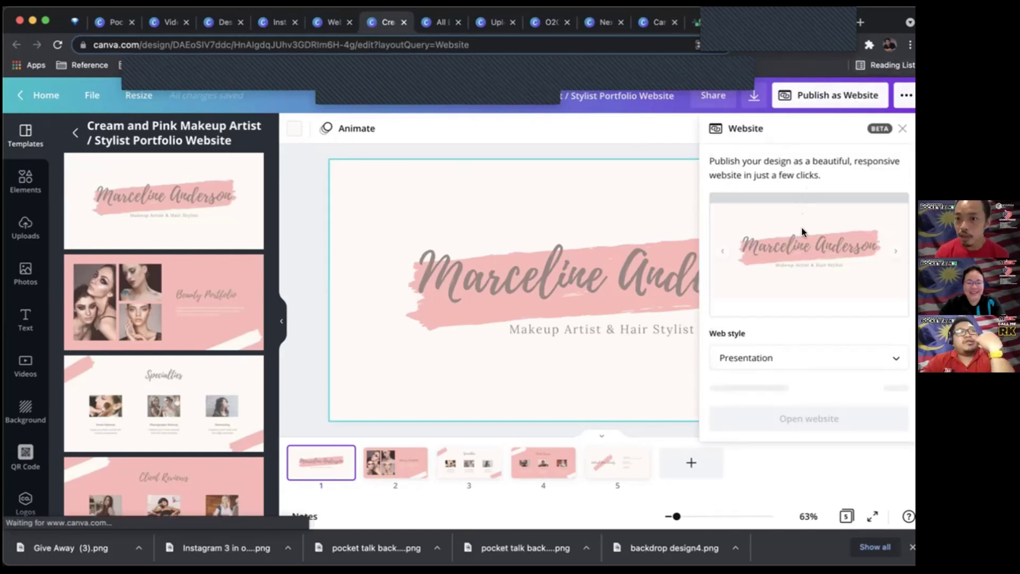
click(815, 352)
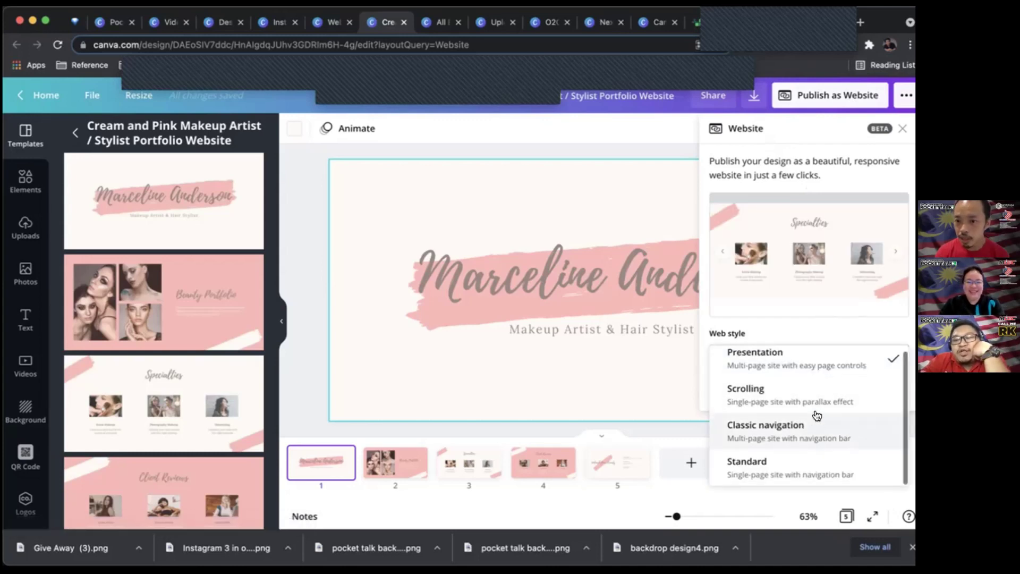
scroll(814, 404, down, 1)
click(813, 393)
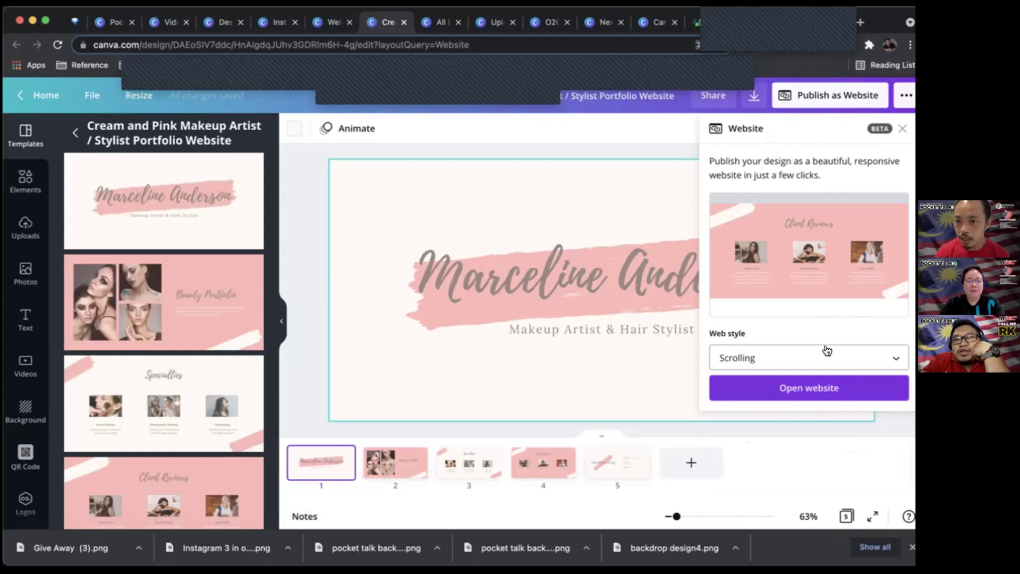
click(827, 358)
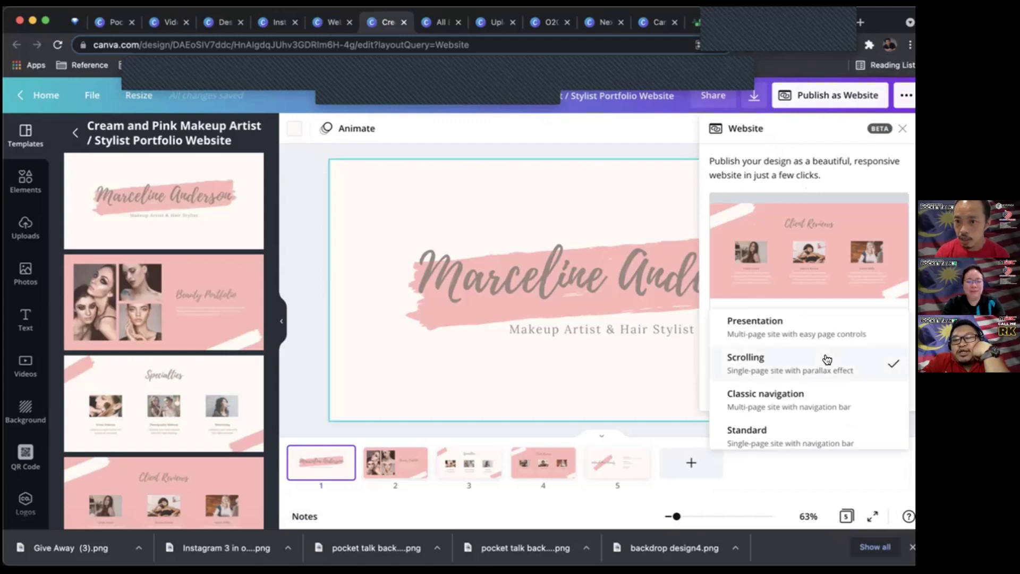
click(826, 428)
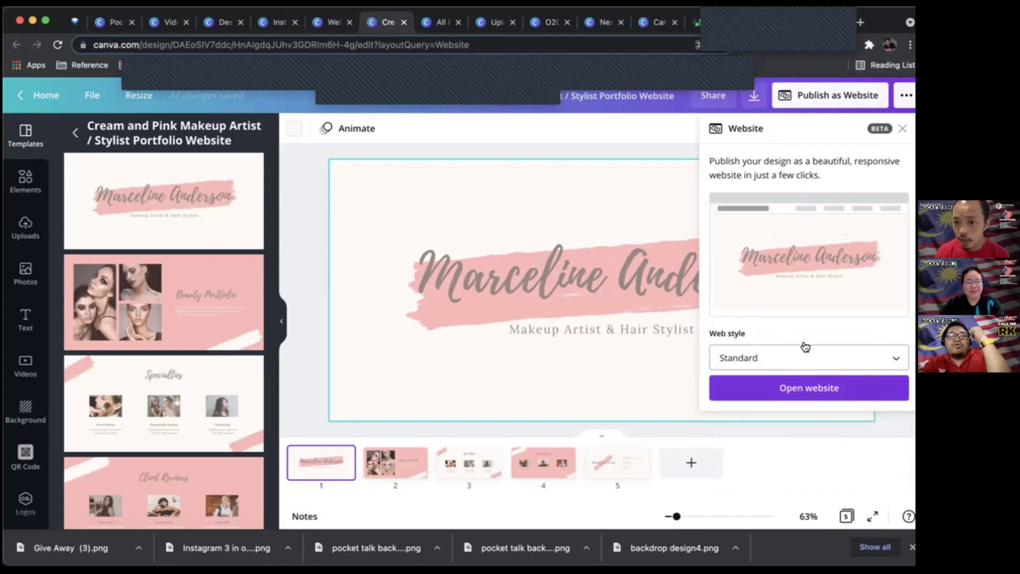
click(808, 358)
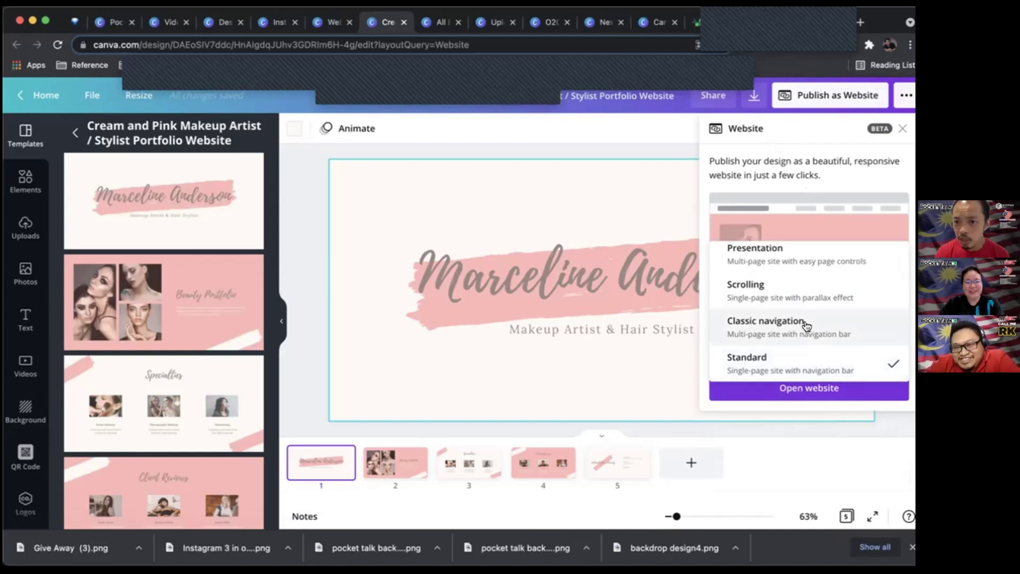
click(804, 319)
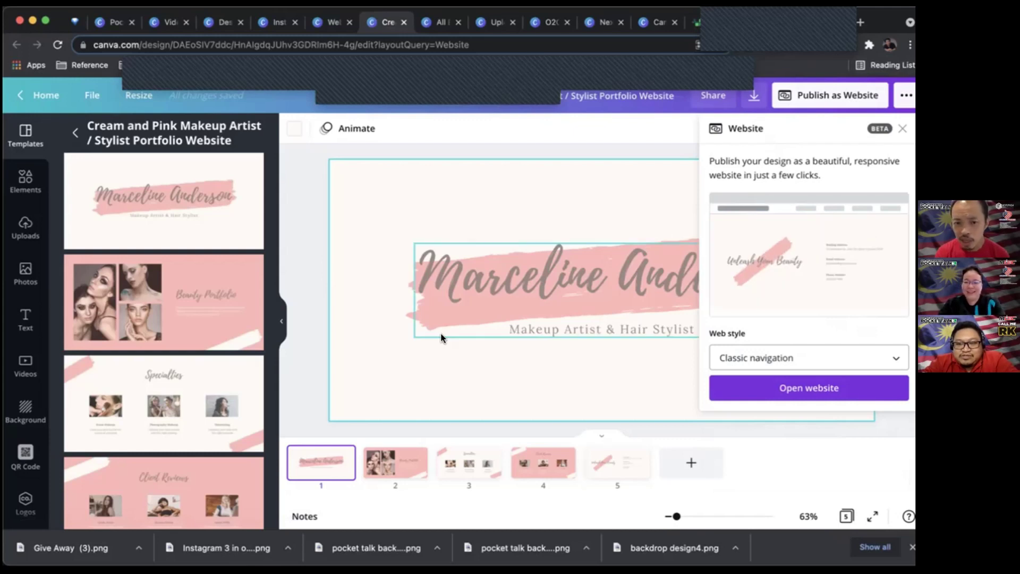
Step: Close the website publishing options, look through the other sharing and print options, and open the file options of the portfolio website design
click(436, 382)
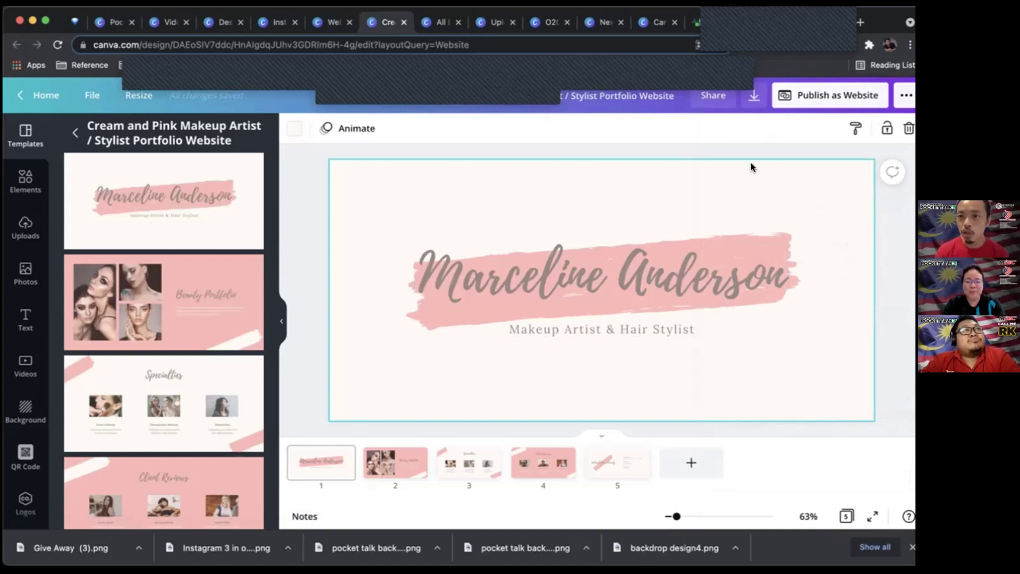
click(905, 96)
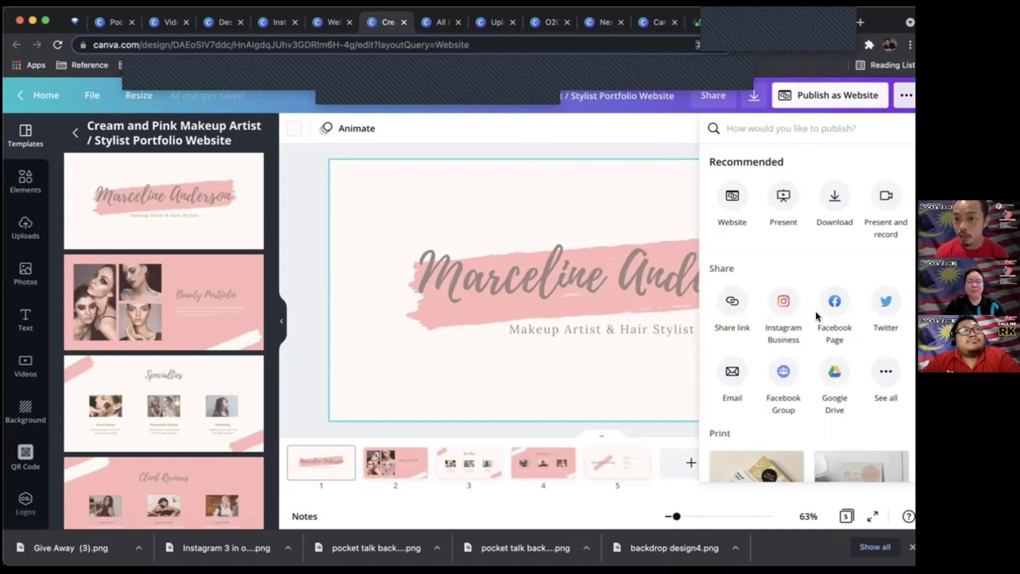
scroll(807, 301, down, 2)
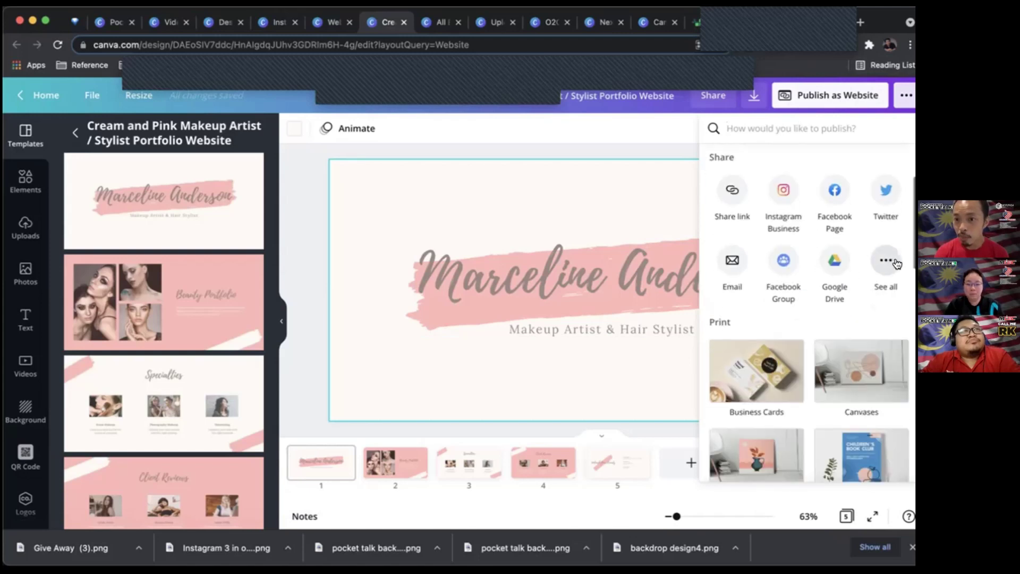
scroll(893, 266, down, 4)
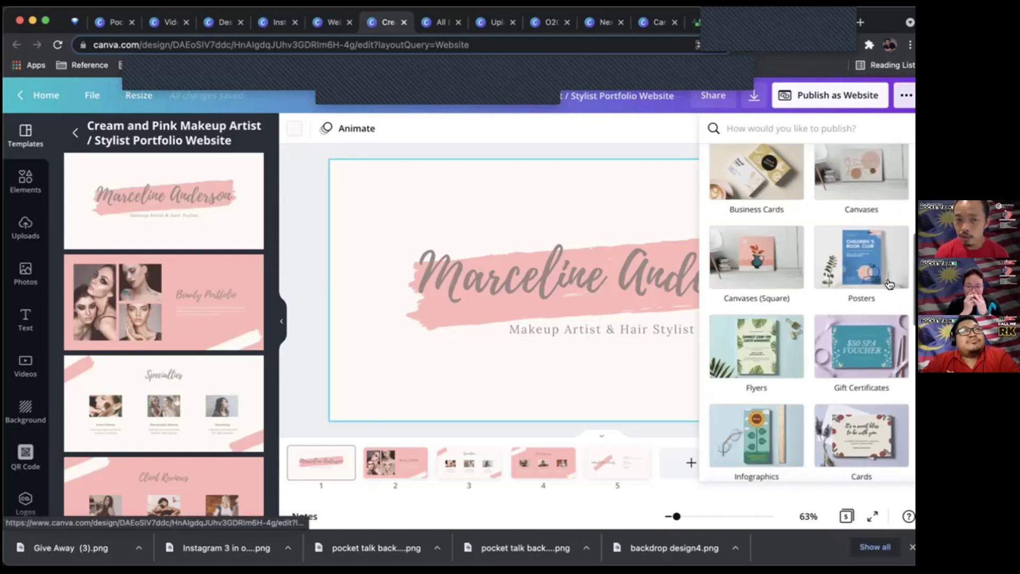
click(92, 101)
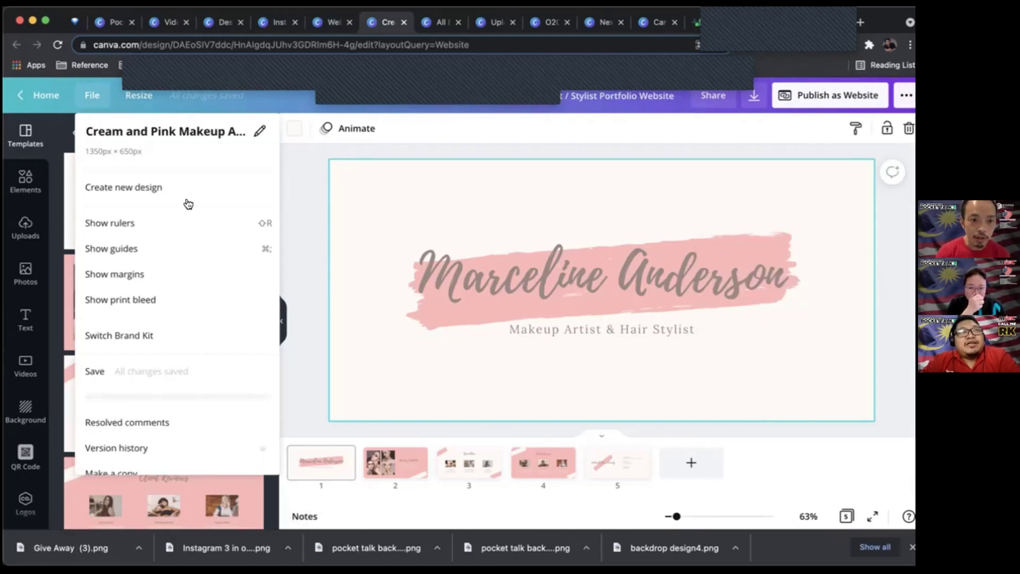
Step: Return to the Canva home page and browse the design types under For you, More and Office
click(99, 21)
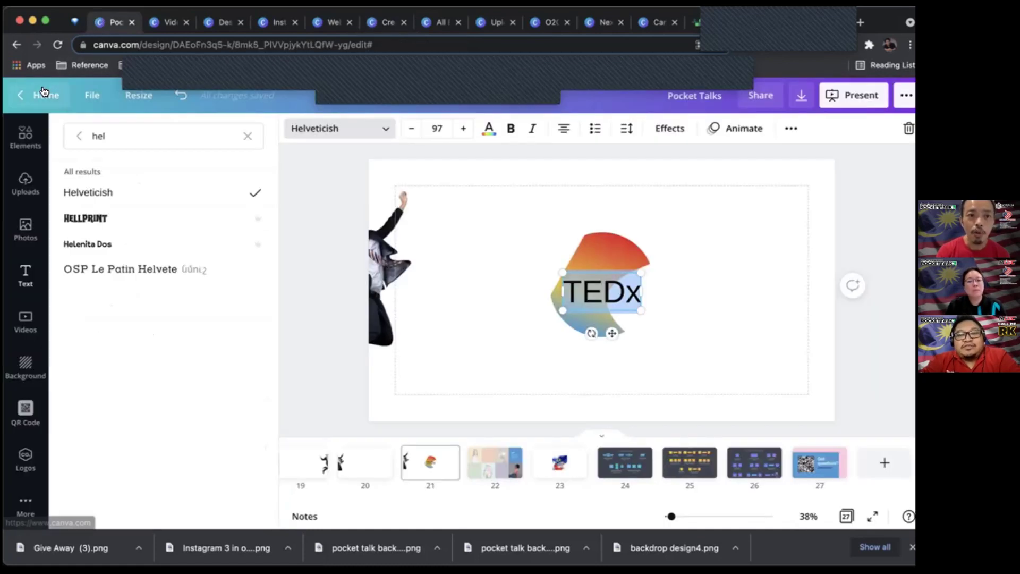
click(166, 22)
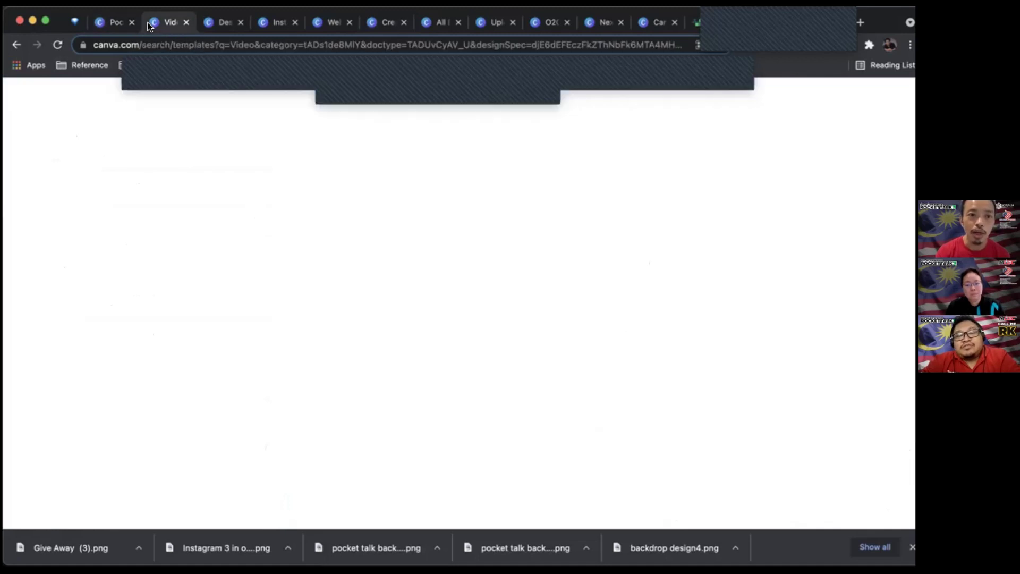
click(85, 100)
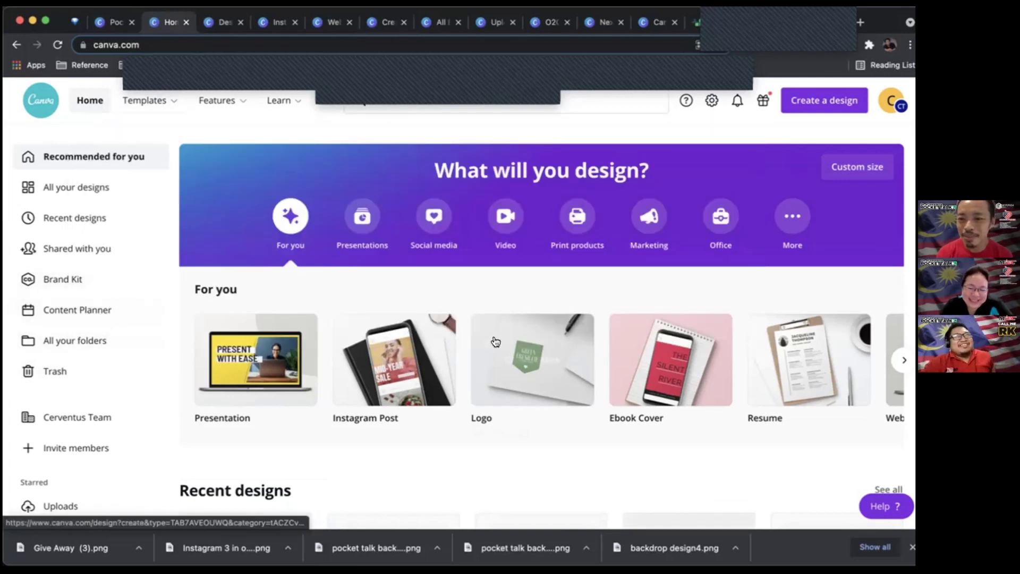
click(904, 360)
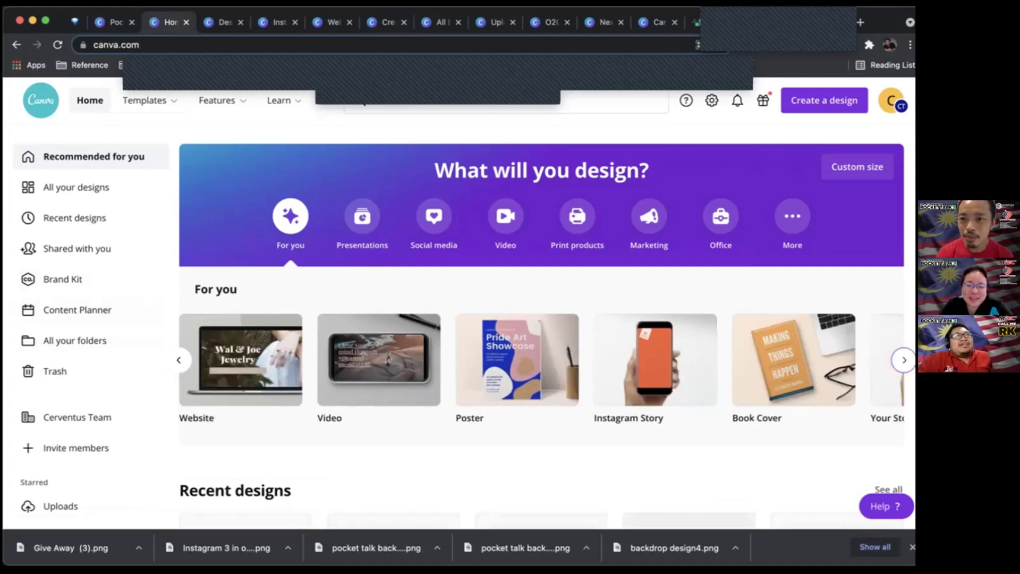
click(790, 224)
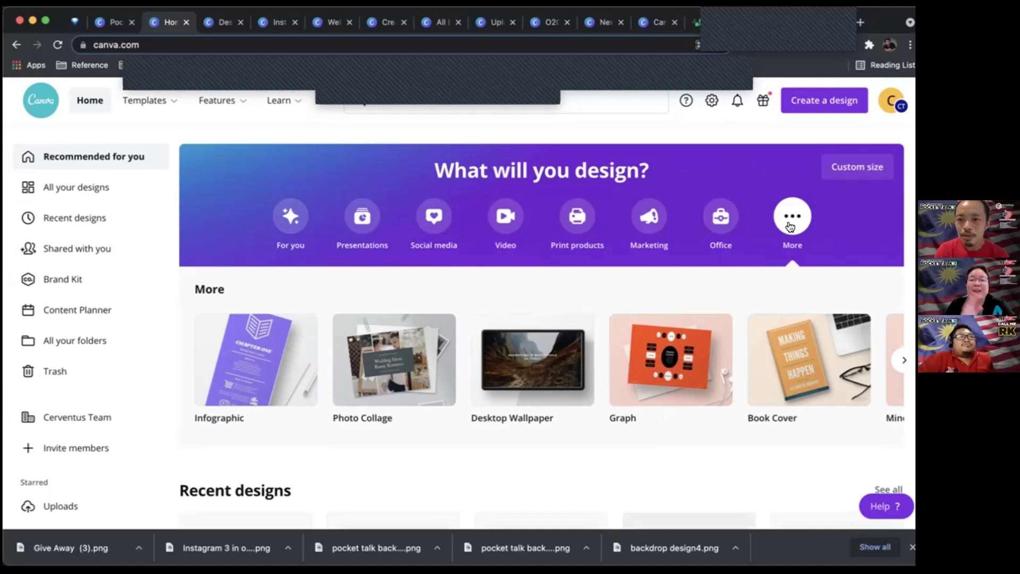
click(720, 224)
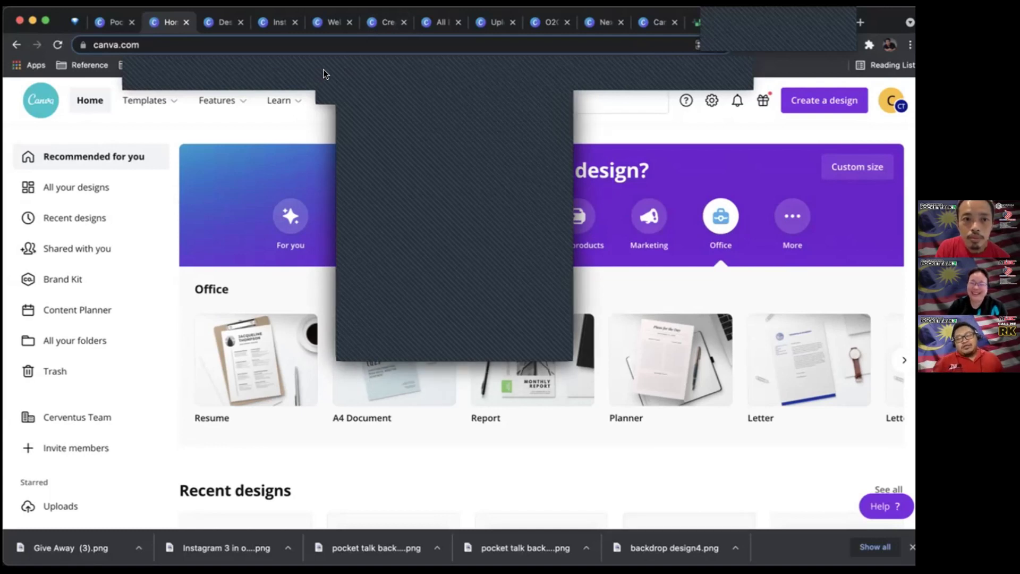
Step: Switch to the Pocket Talks design and present its "Got questions?" page 27 full screen with the Standard type
click(113, 22)
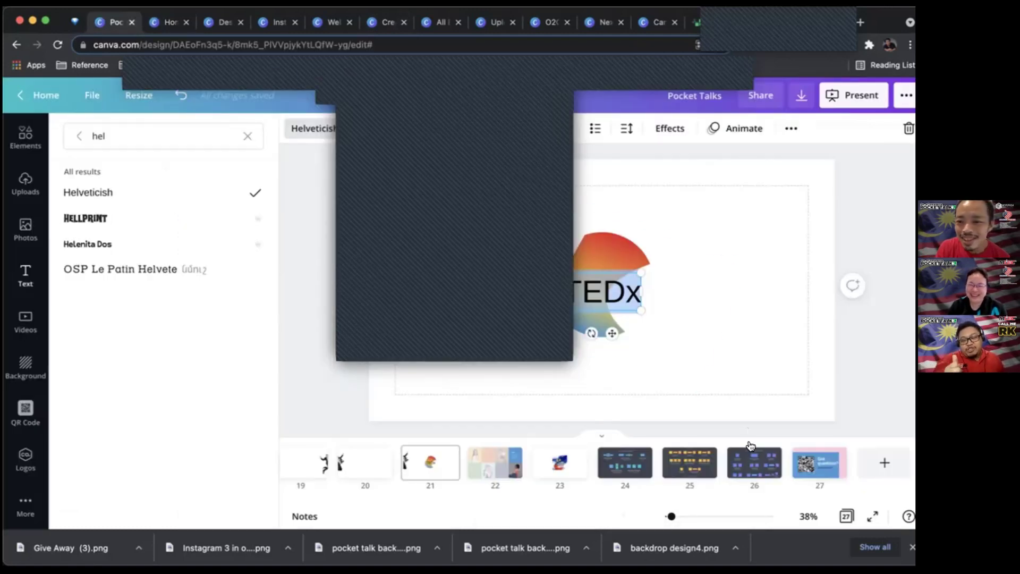
click(820, 462)
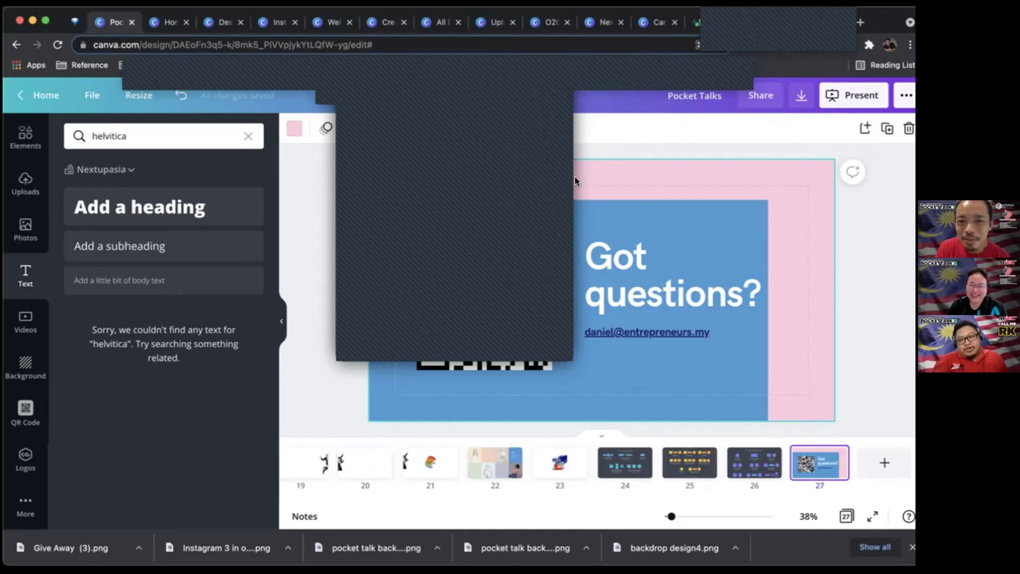
click(865, 95)
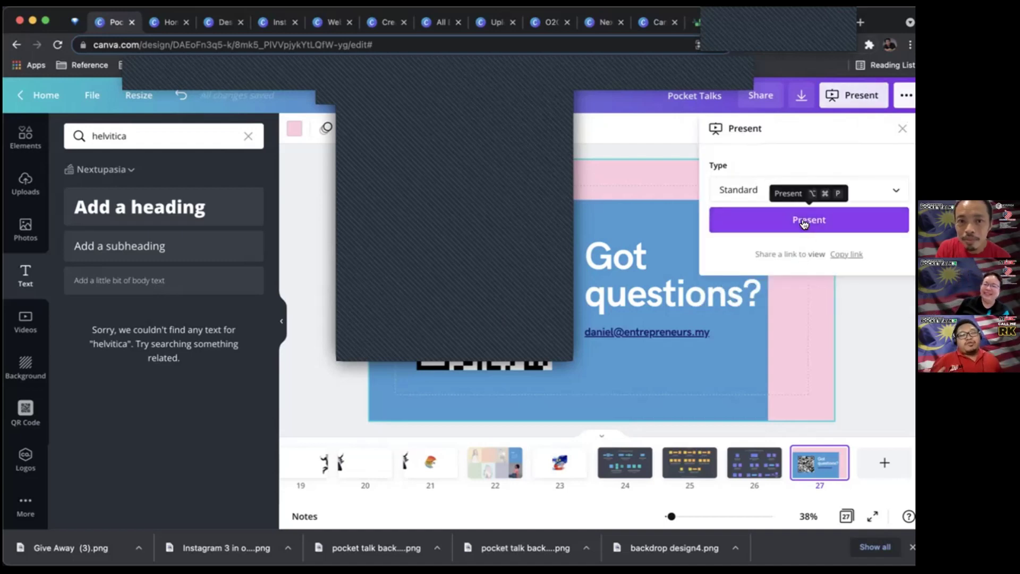
click(804, 224)
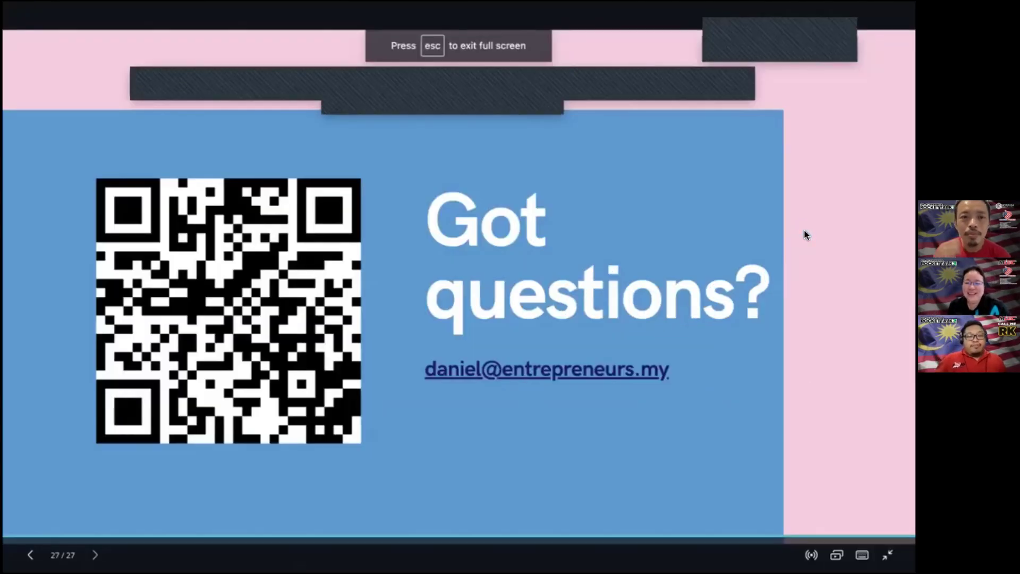